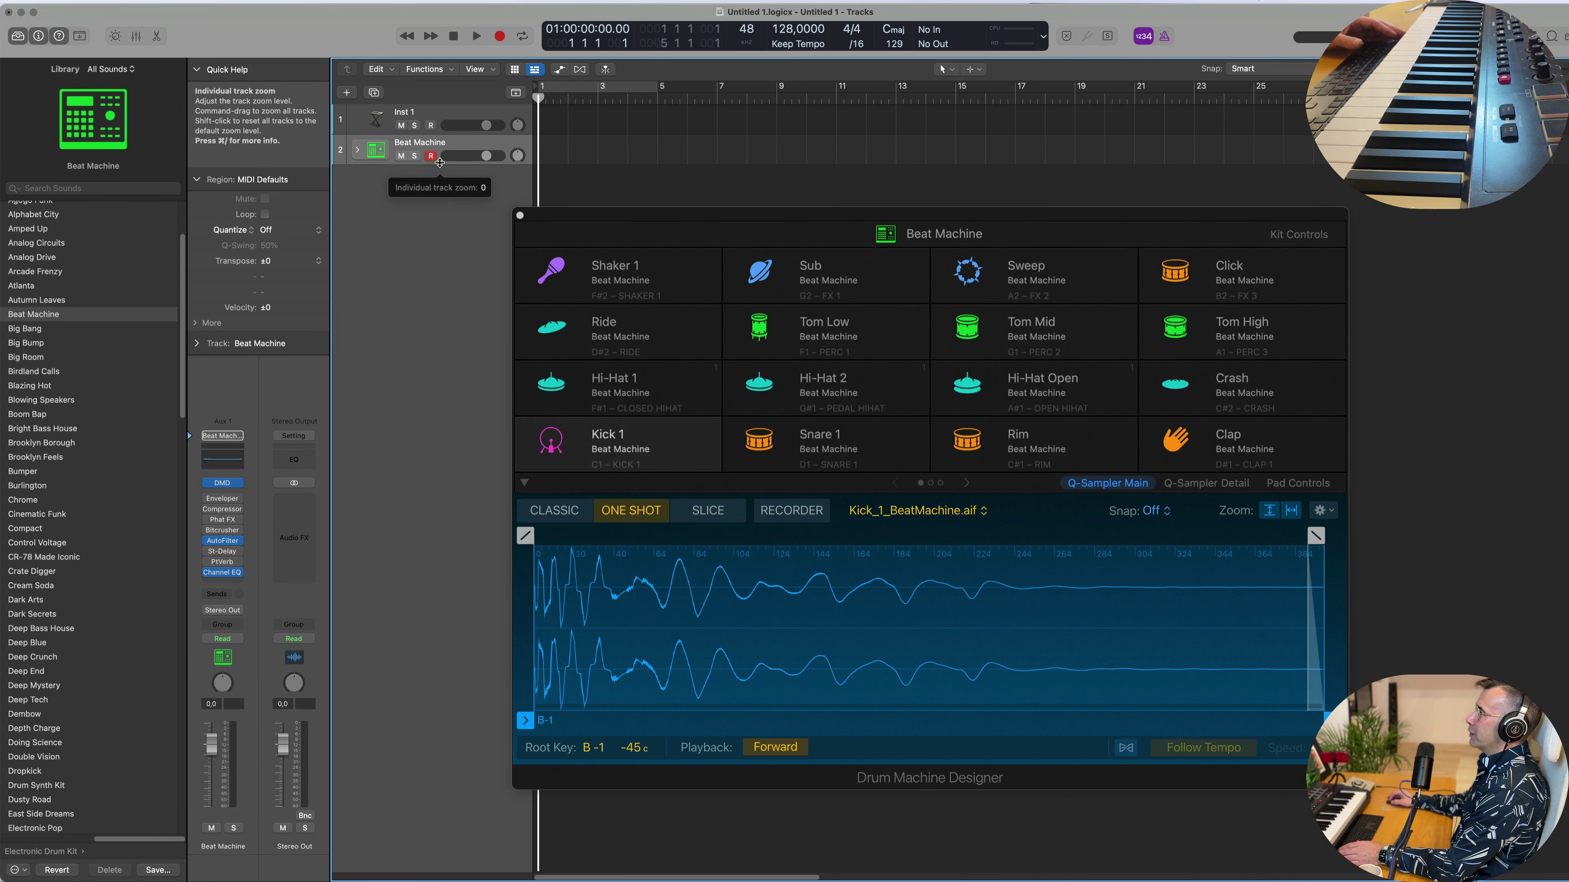
# Enlarge the Beat Machine track's height and move the Drum Machine Designer window below the track lane.
pyautogui.moveTo(443, 164); pyautogui.dragTo(447, 266)
pyautogui.moveTo(650, 216); pyautogui.dragTo(705, 216)
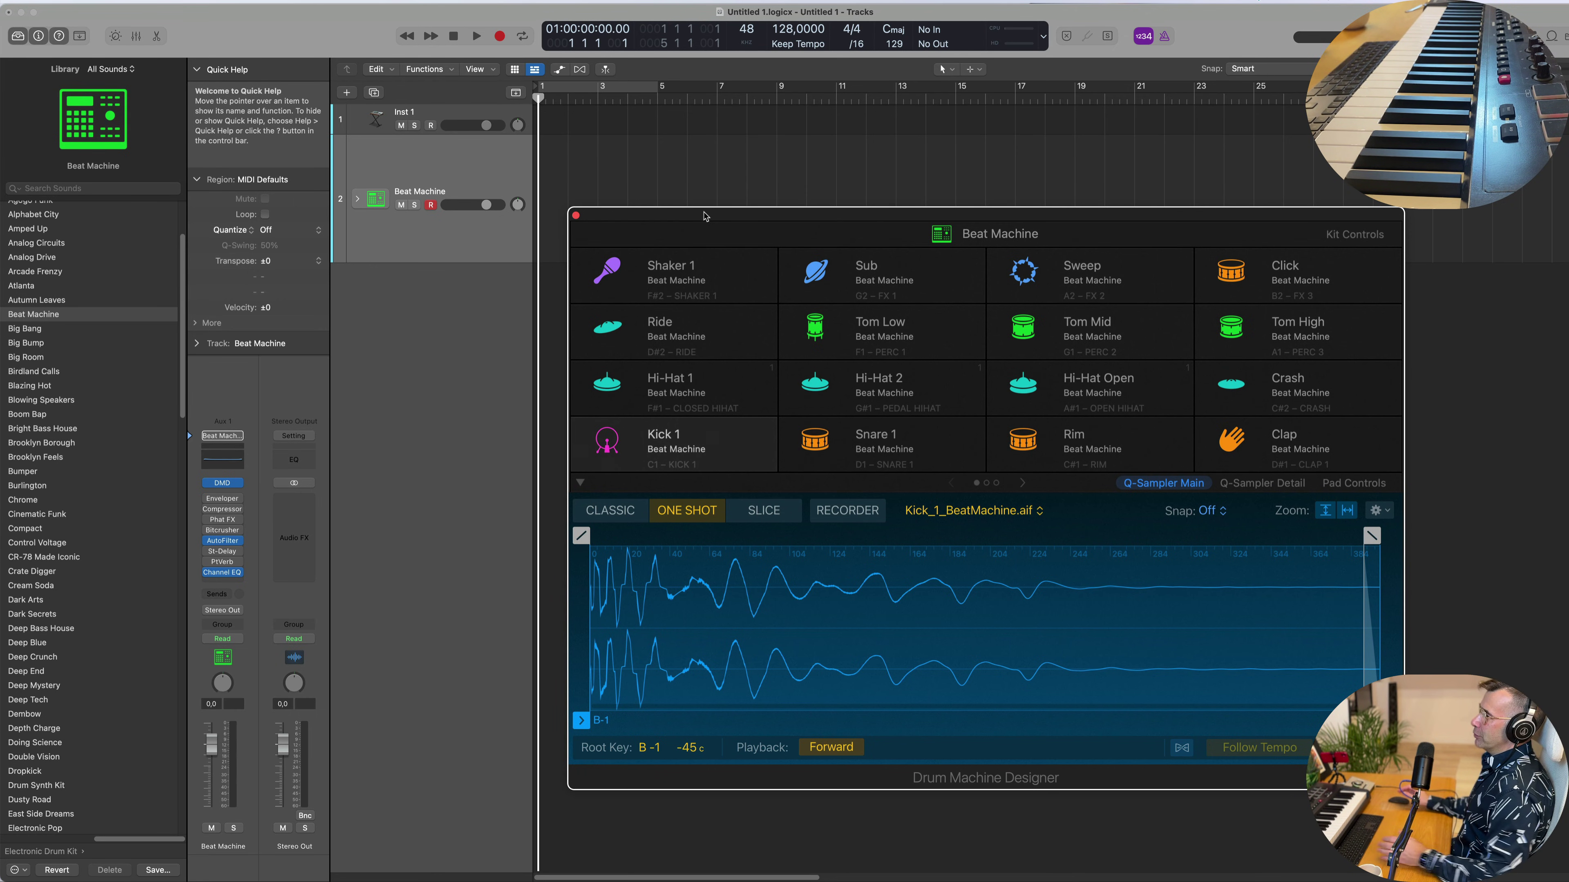
pyautogui.moveTo(703, 216); pyautogui.dragTo(743, 247)
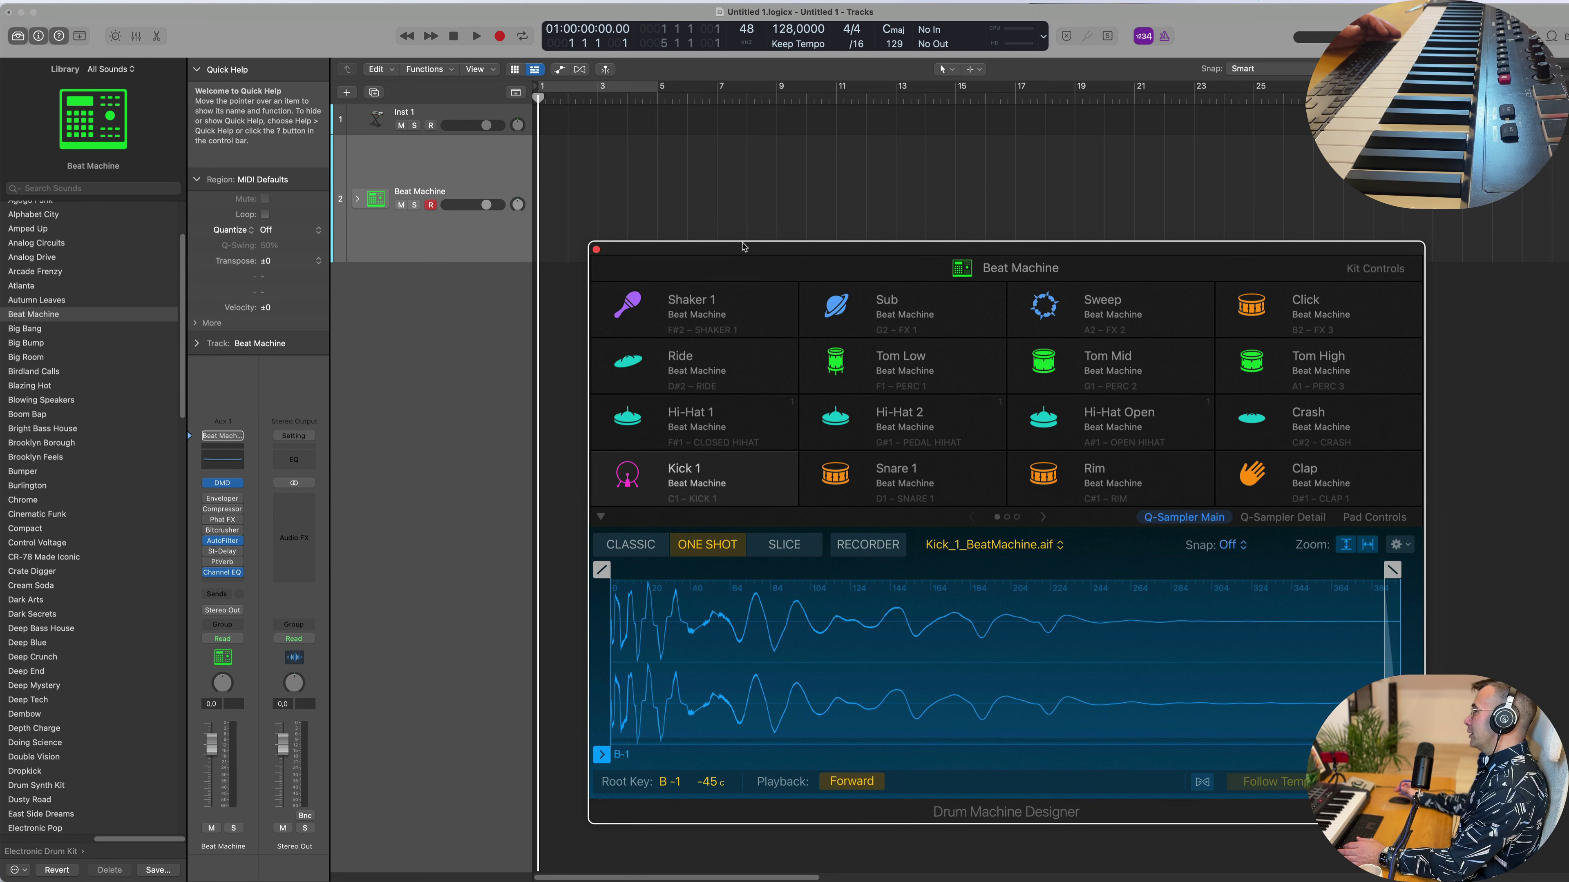
pyautogui.moveTo(744, 246); pyautogui.dragTo(722, 265)
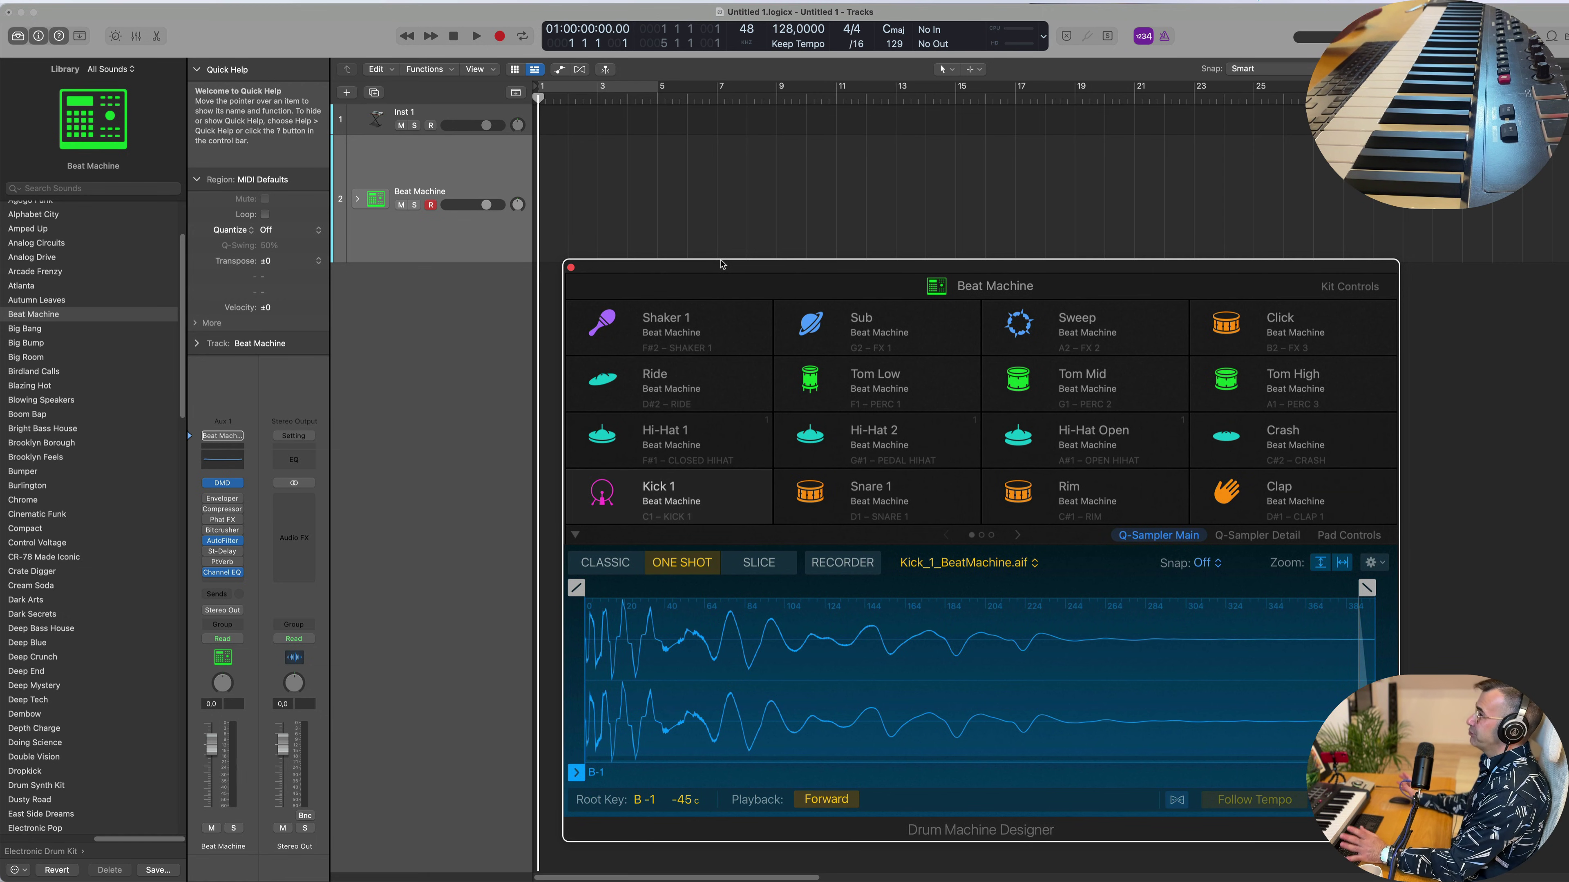
pyautogui.click(493, 255)
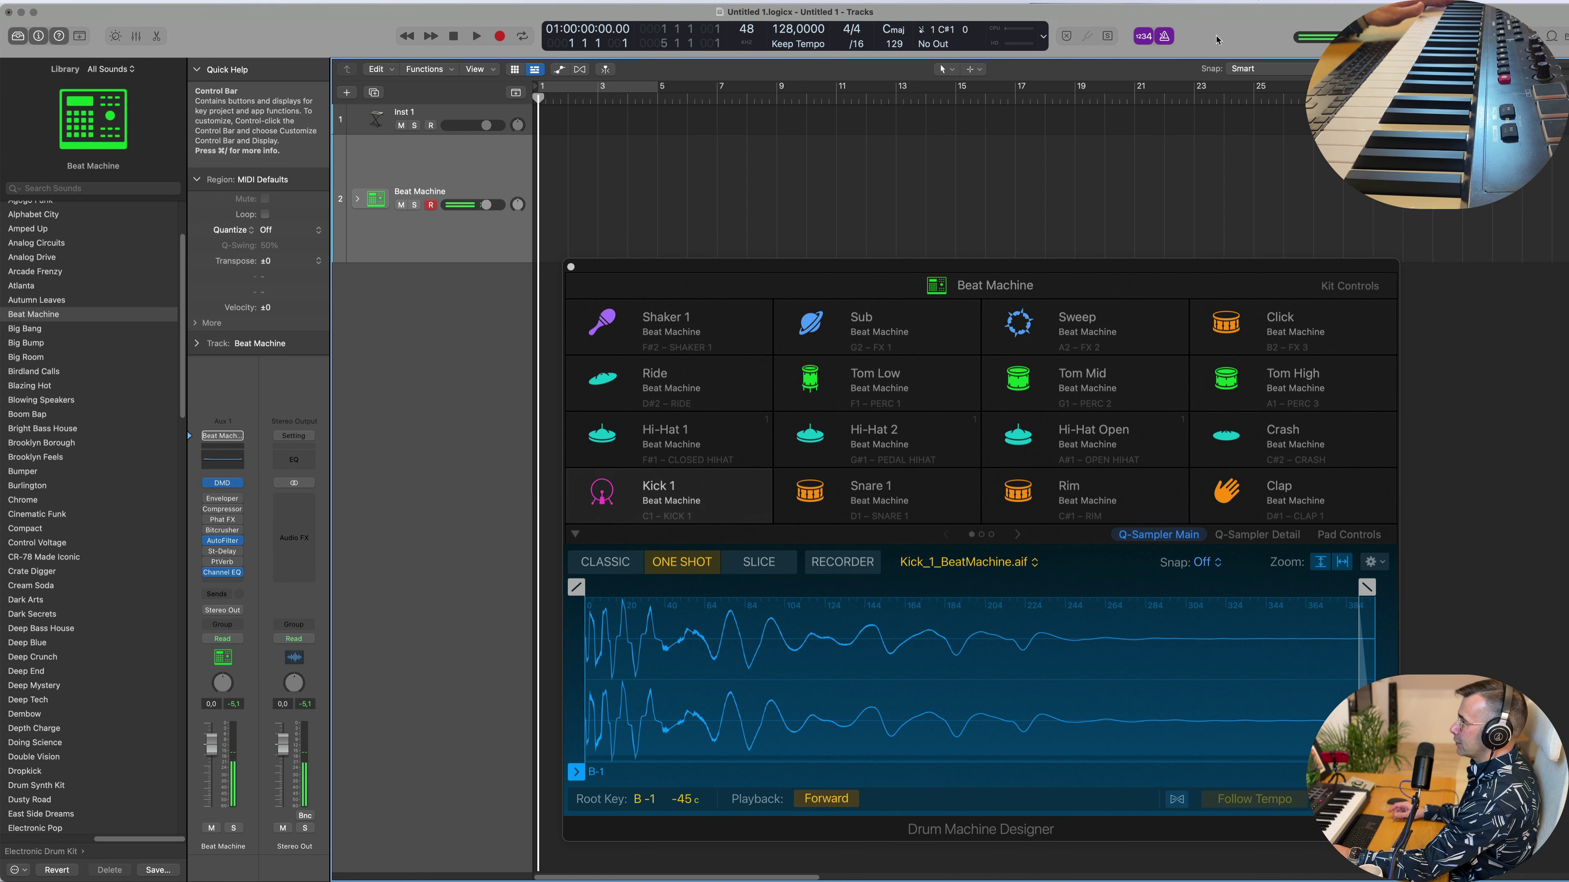
# Expand the Beat Machine track stack, record a kick and snare pattern from bar 1 for about three bars, and move the plug-in window aside.
pyautogui.click(357, 198)
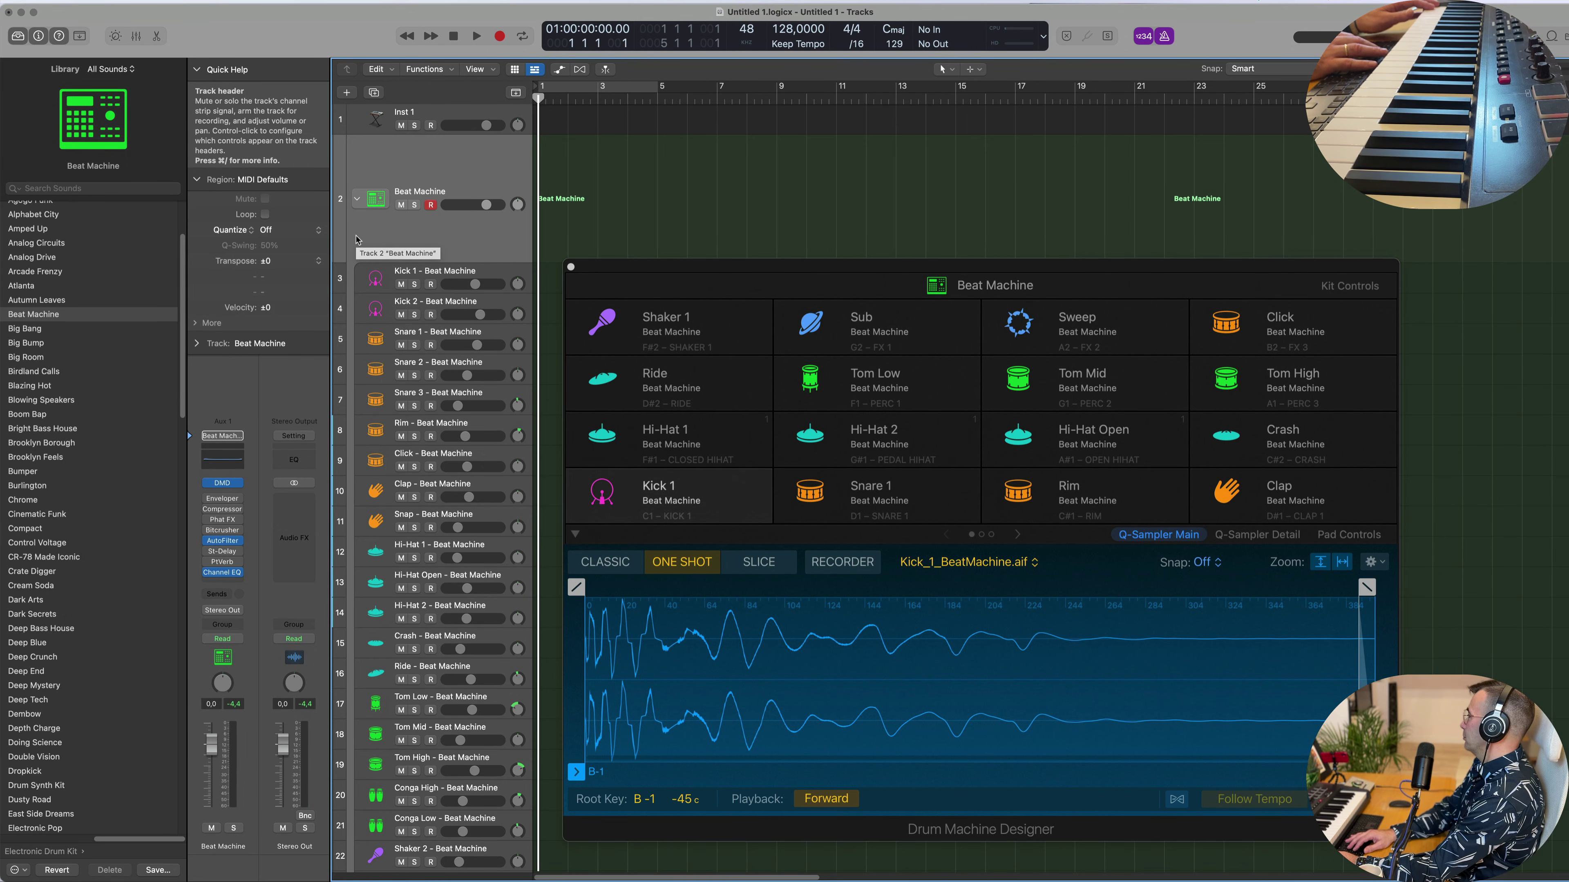
pyautogui.press('r')
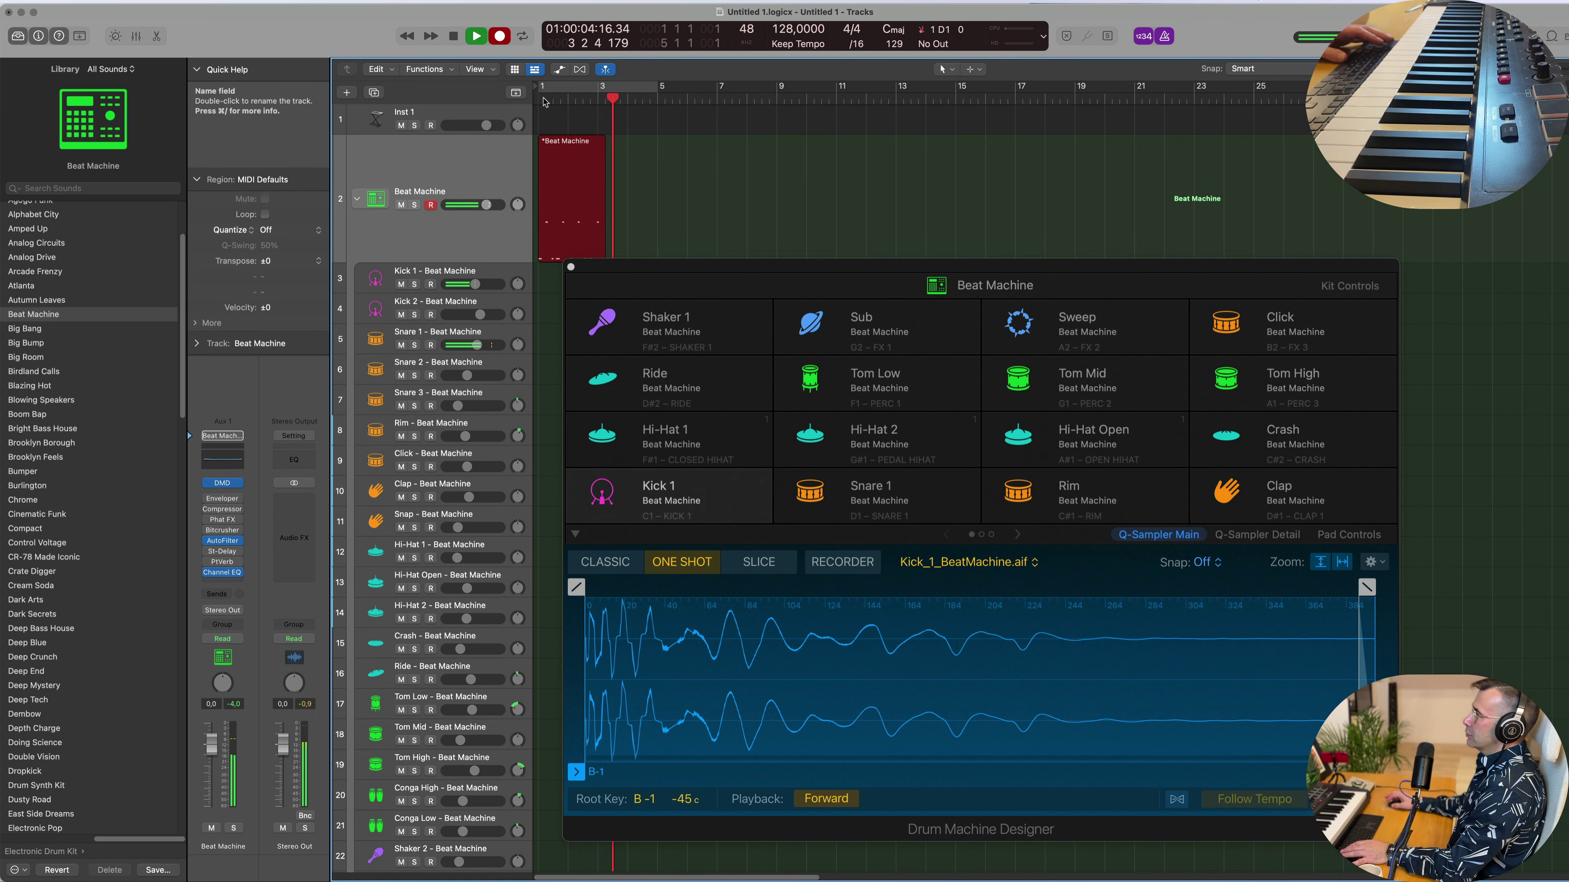
pyautogui.press('space')
pyautogui.moveTo(729, 271); pyautogui.dragTo(1293, 259)
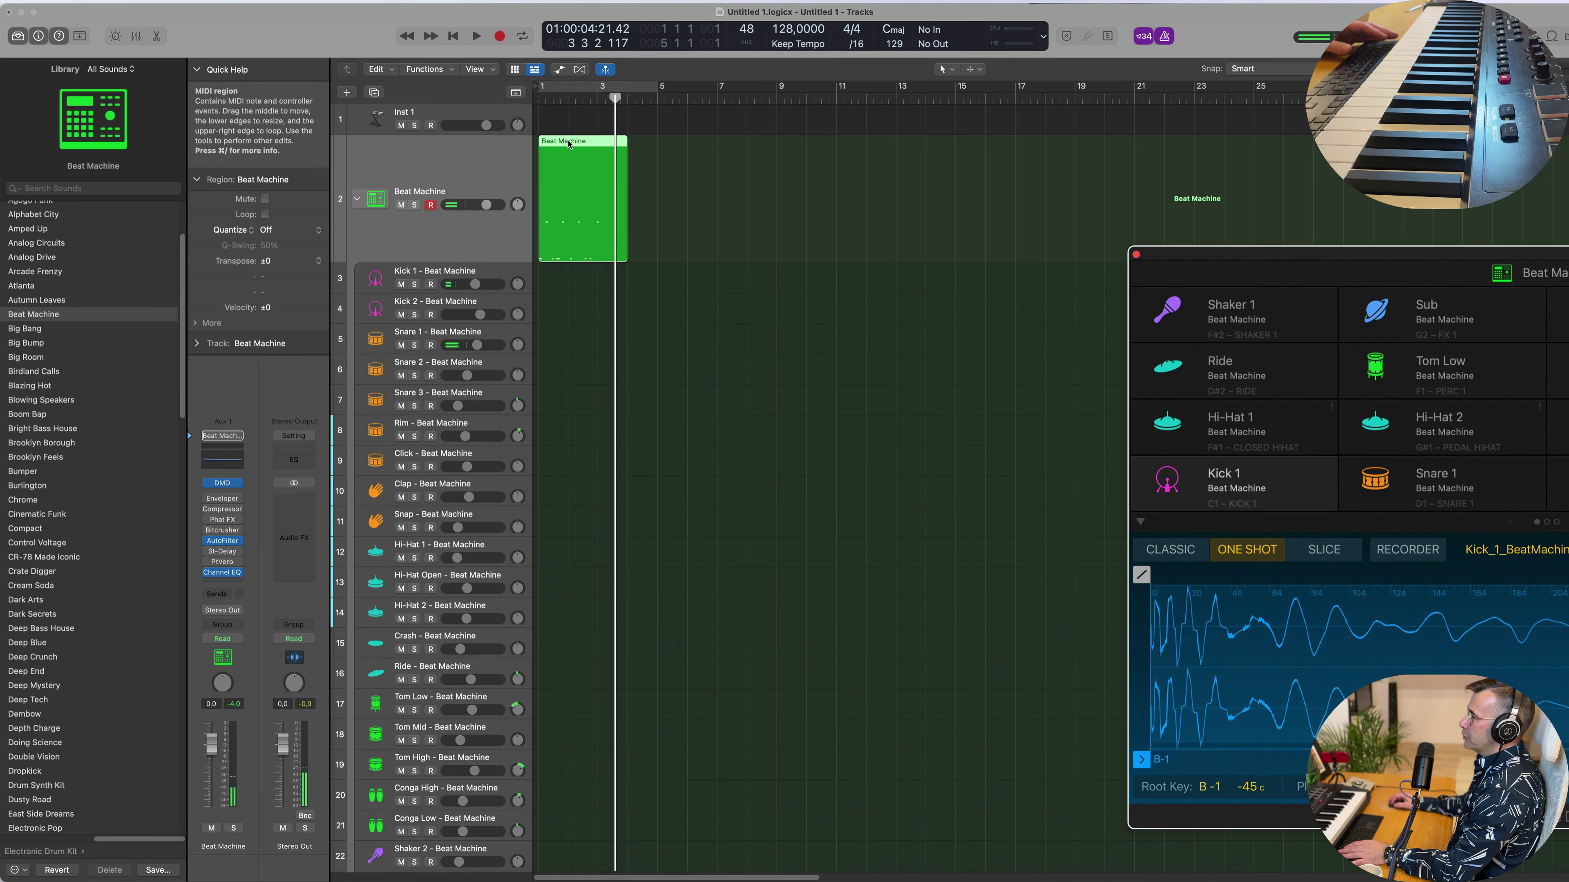
# Open the recorded Beat Machine region in the Piano Roll, select all its notes and play the pattern.
pyautogui.doubleClick(568, 143)
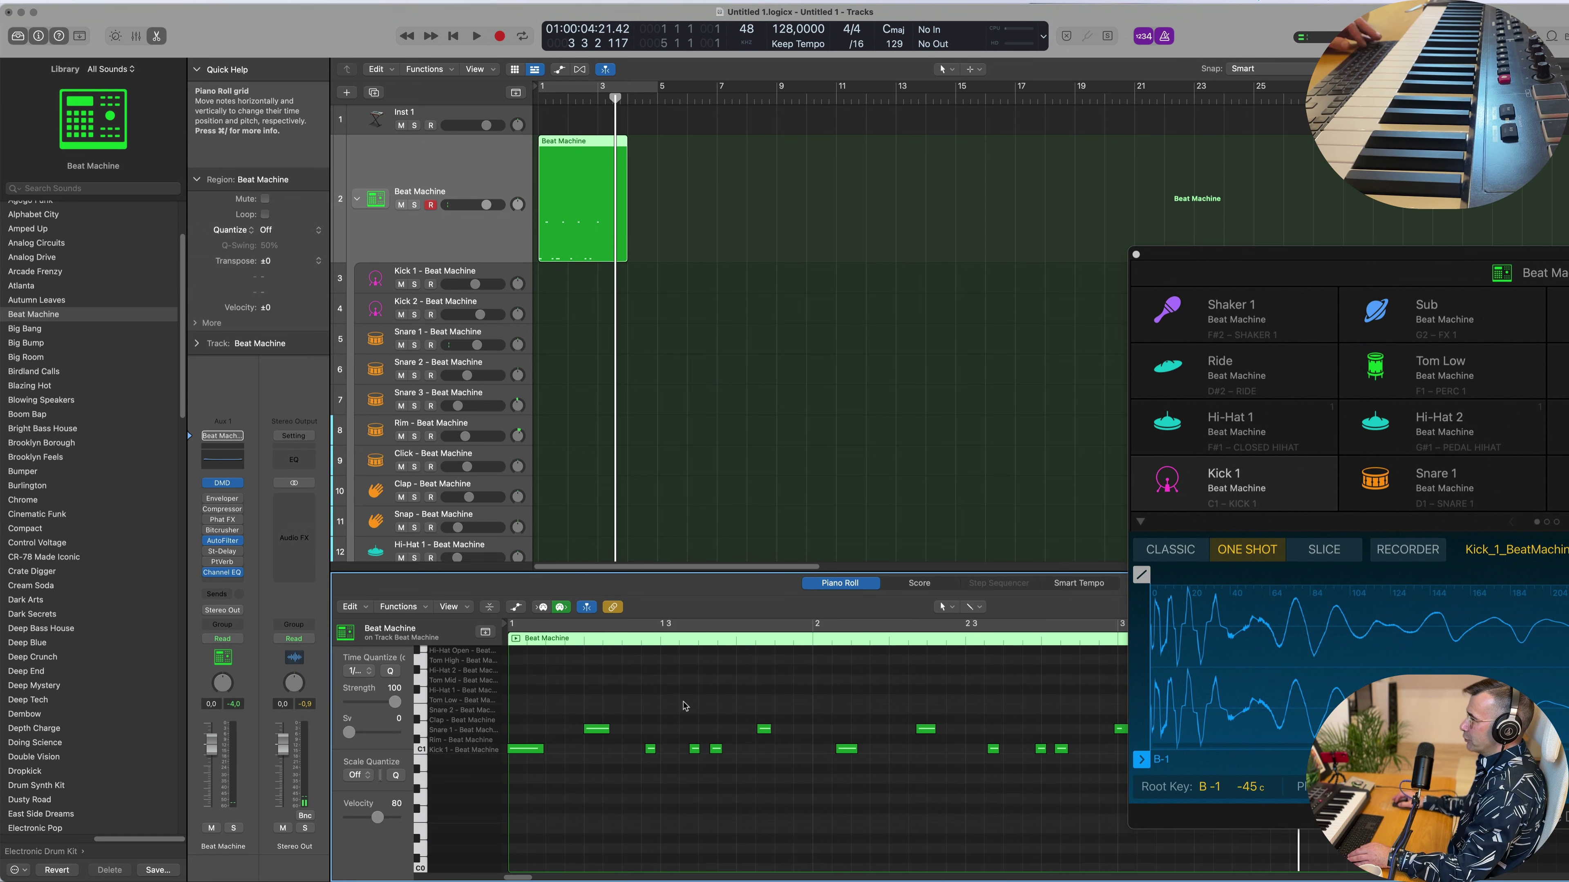
pyautogui.press('super+a')
pyautogui.scroll(-2, 667, 706)
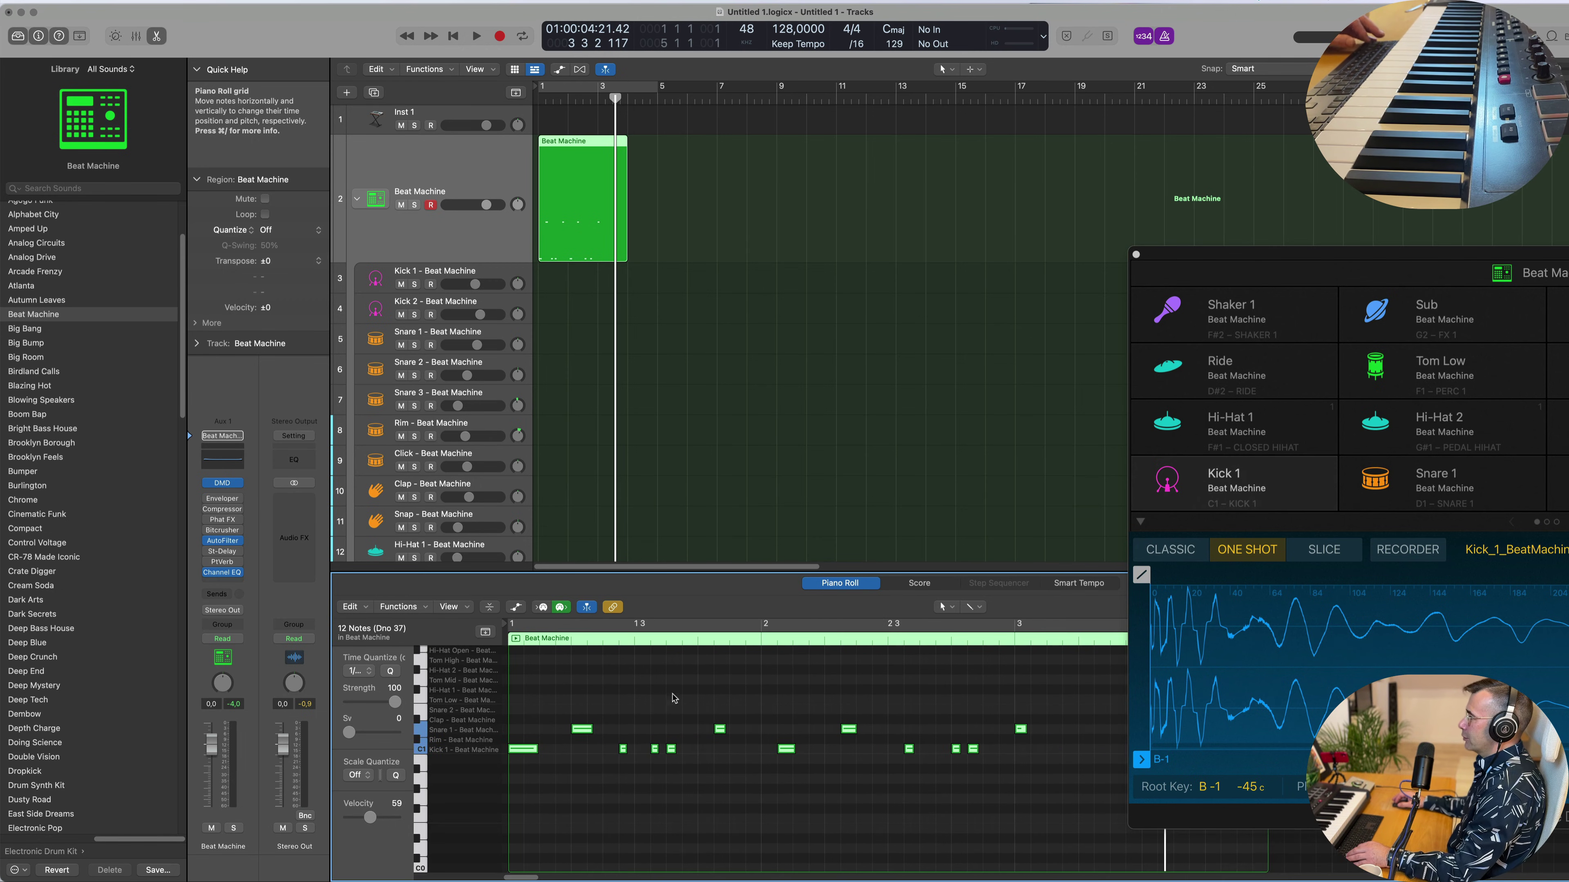
pyautogui.press('space')
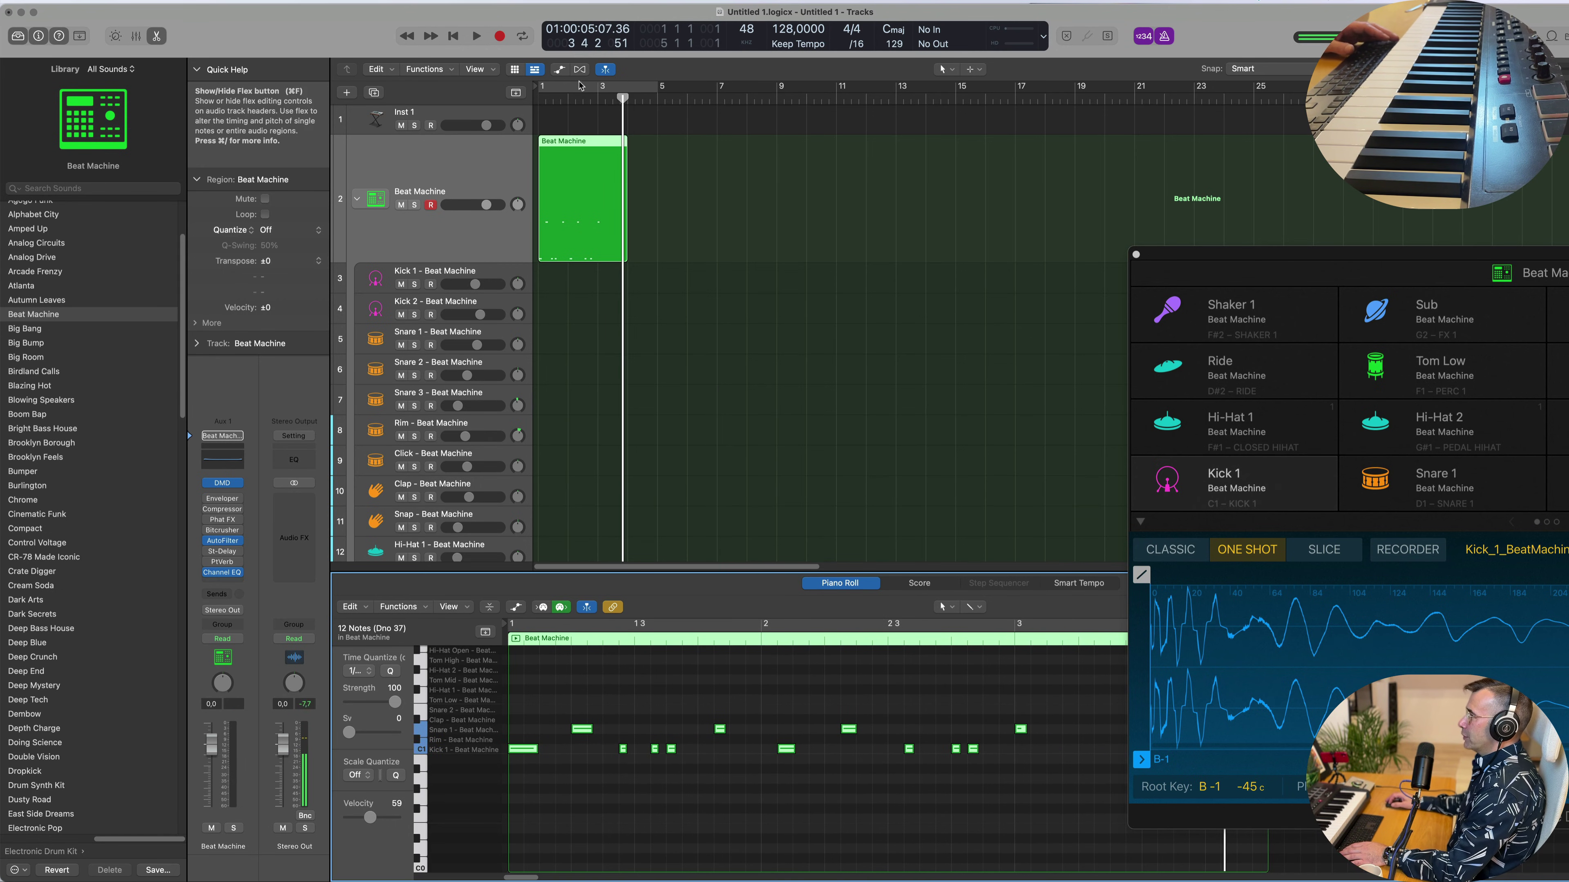
# Turn on the cycle range, split the Beat Machine region at bar 3 and delete the part after it.
pyautogui.click(596, 89)
pyautogui.keyDown('super'); pyautogui.click(596, 141); pyautogui.keyUp('super')
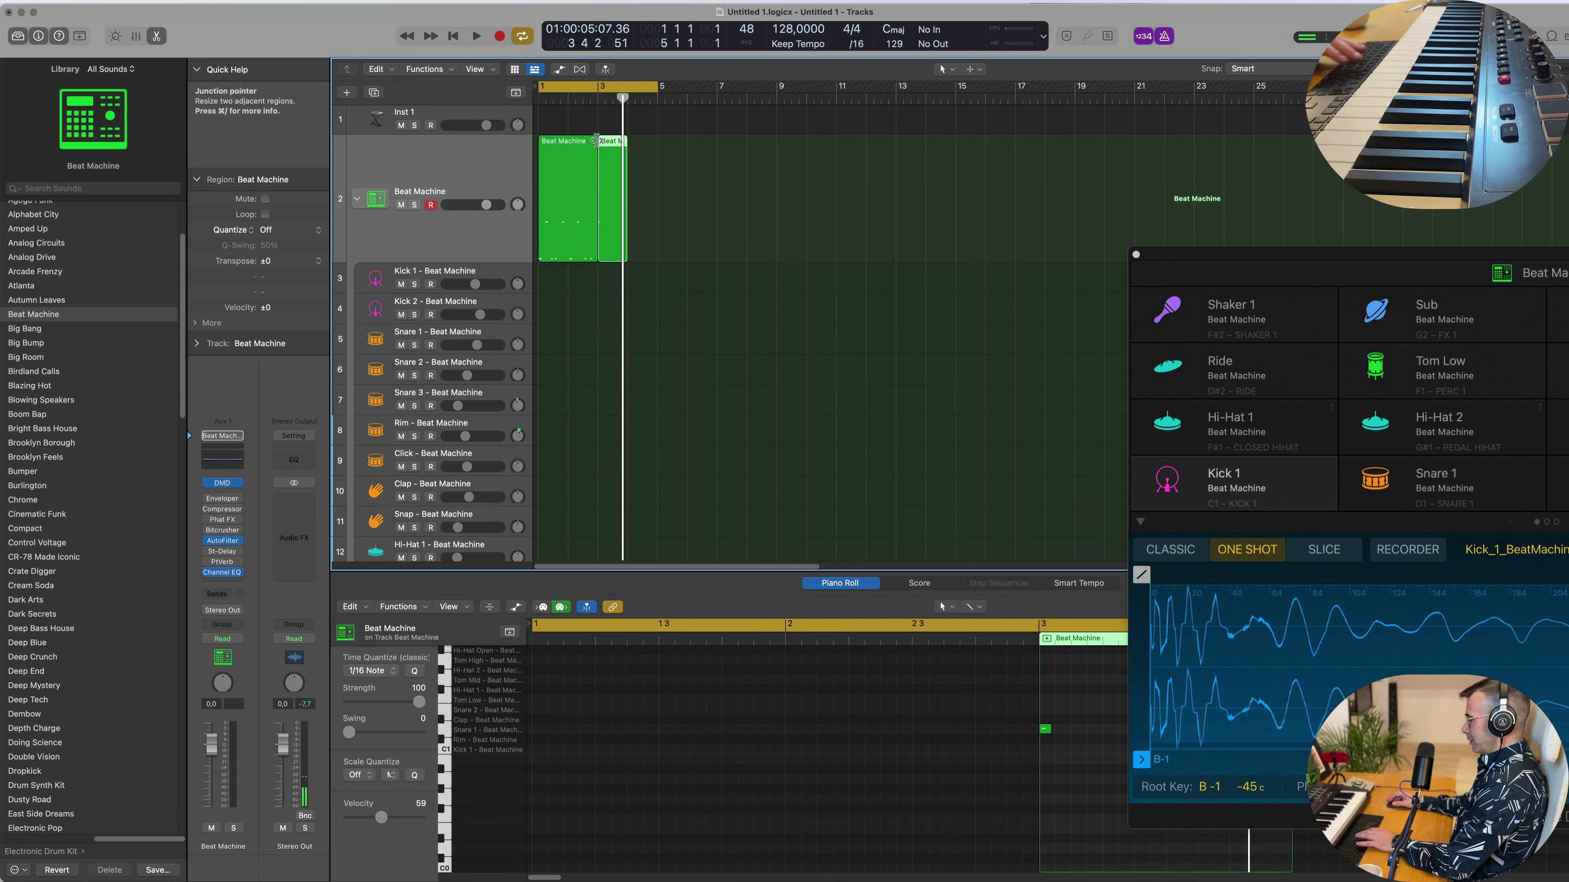
pyautogui.press('Delete')
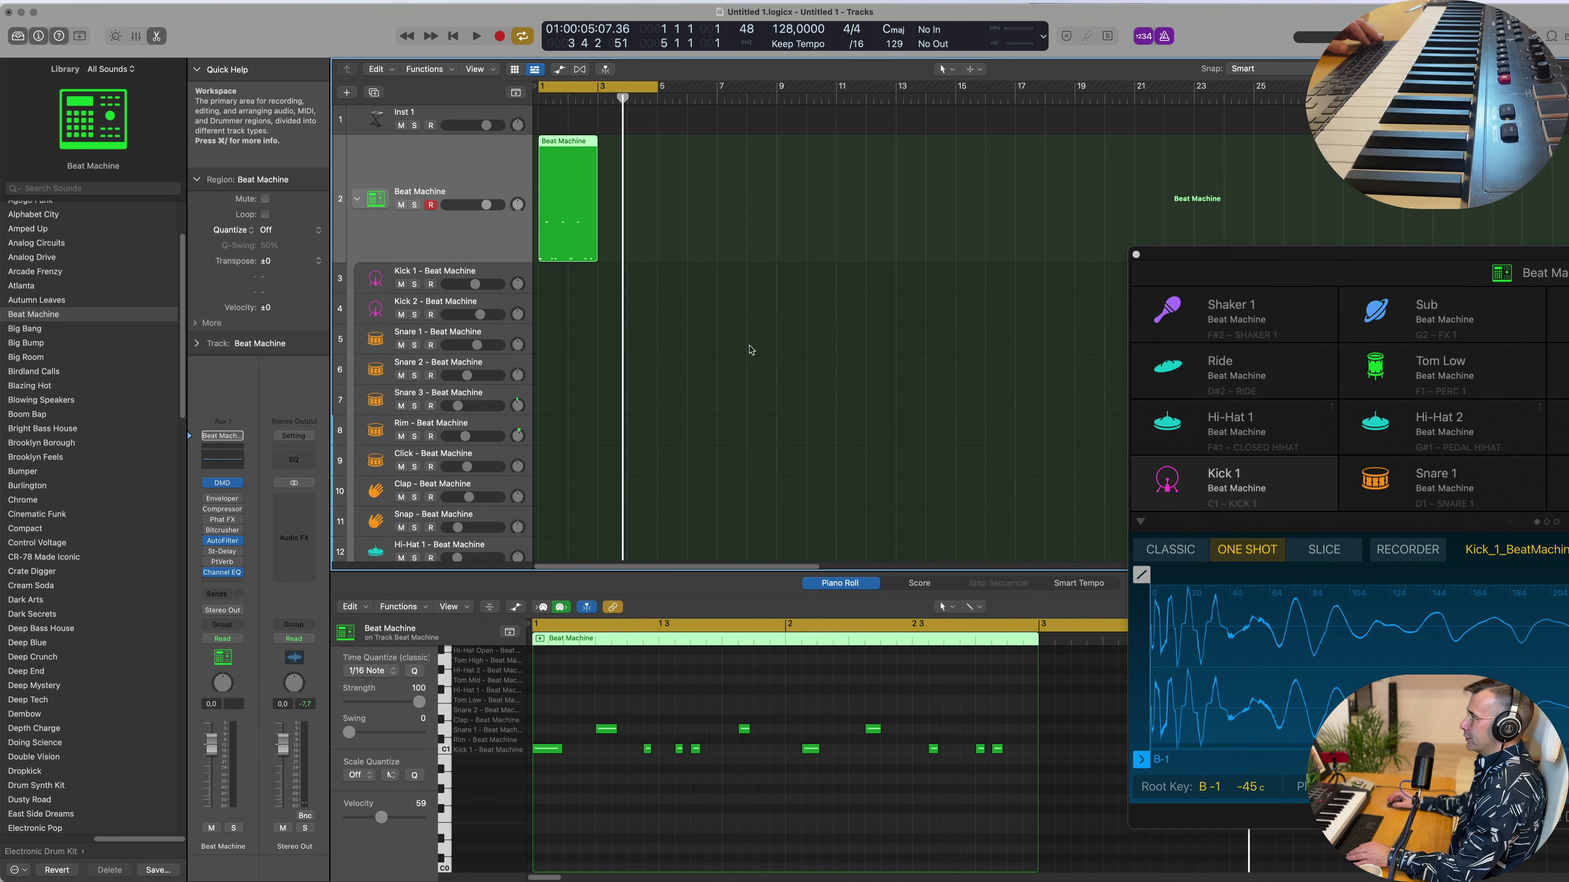
# Copy the two-bar region onto the Kick 1 track, delete the snare notes from the copy and play it back.
pyautogui.moveTo(567, 153); pyautogui.dragTo(563, 277)
pyautogui.moveTo(597, 700); pyautogui.dragTo(945, 732)
pyautogui.press('Delete')
pyautogui.press('space')
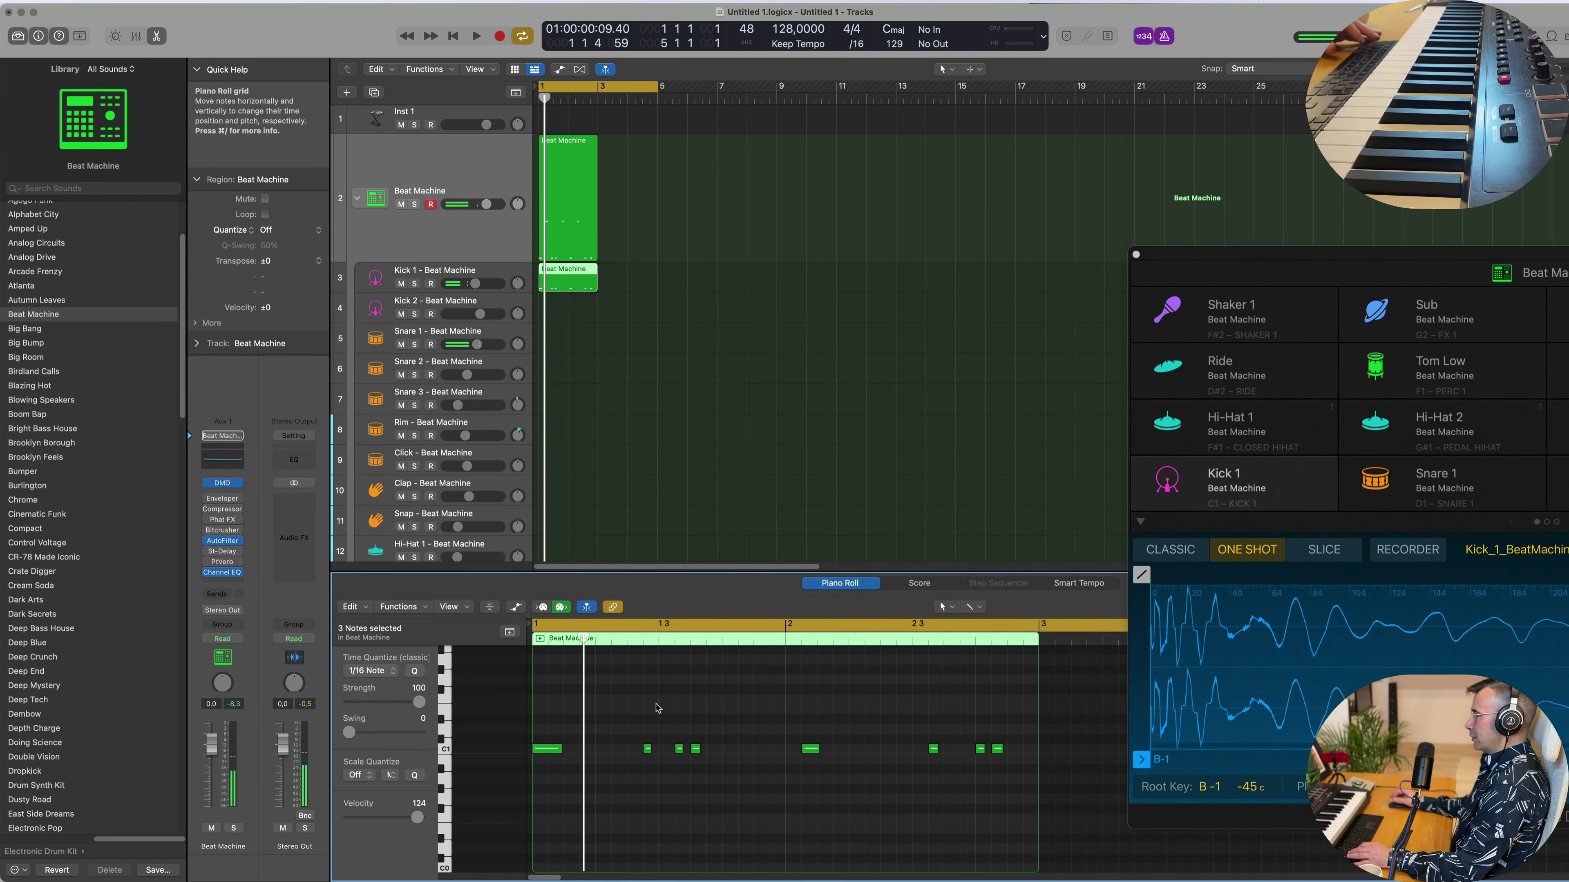
pyautogui.scroll(-2, 657, 708)
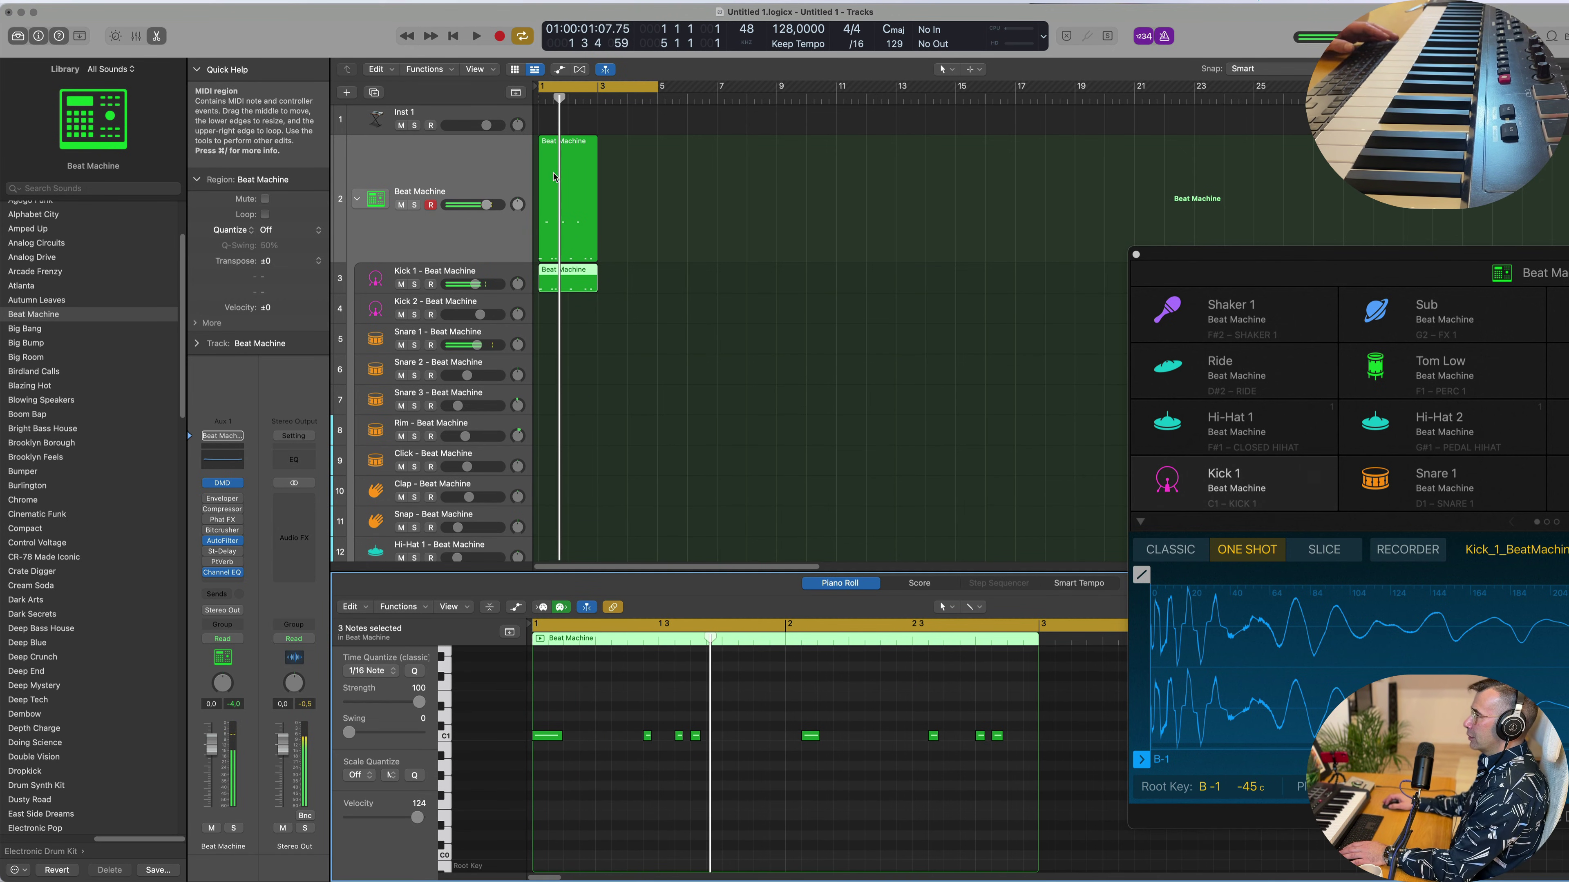
# Delete all kick notes from the original region on the main Beat Machine track, keeping only the snare.
pyautogui.press('super+z')
pyautogui.moveTo(554, 776); pyautogui.dragTo(1030, 736)
pyautogui.press('Delete')
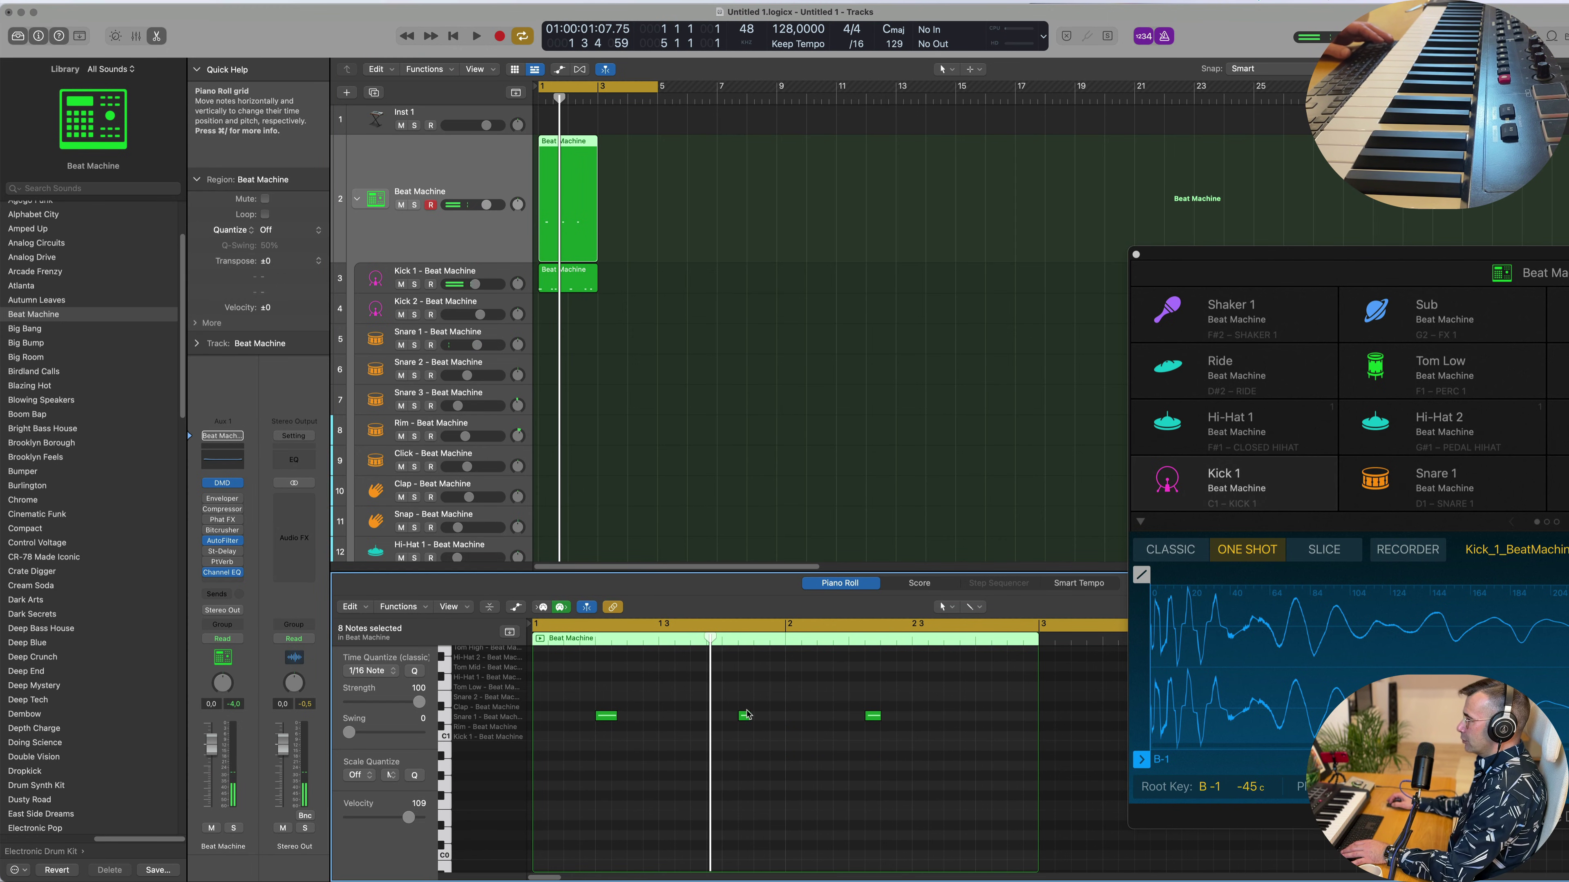
# Move the second and third snare notes one sixteenth earlier and copy the third one to position 2 4 1 1.
pyautogui.moveTo(744, 717); pyautogui.dragTo(729, 716)
pyautogui.moveTo(873, 717); pyautogui.dragTo(858, 717)
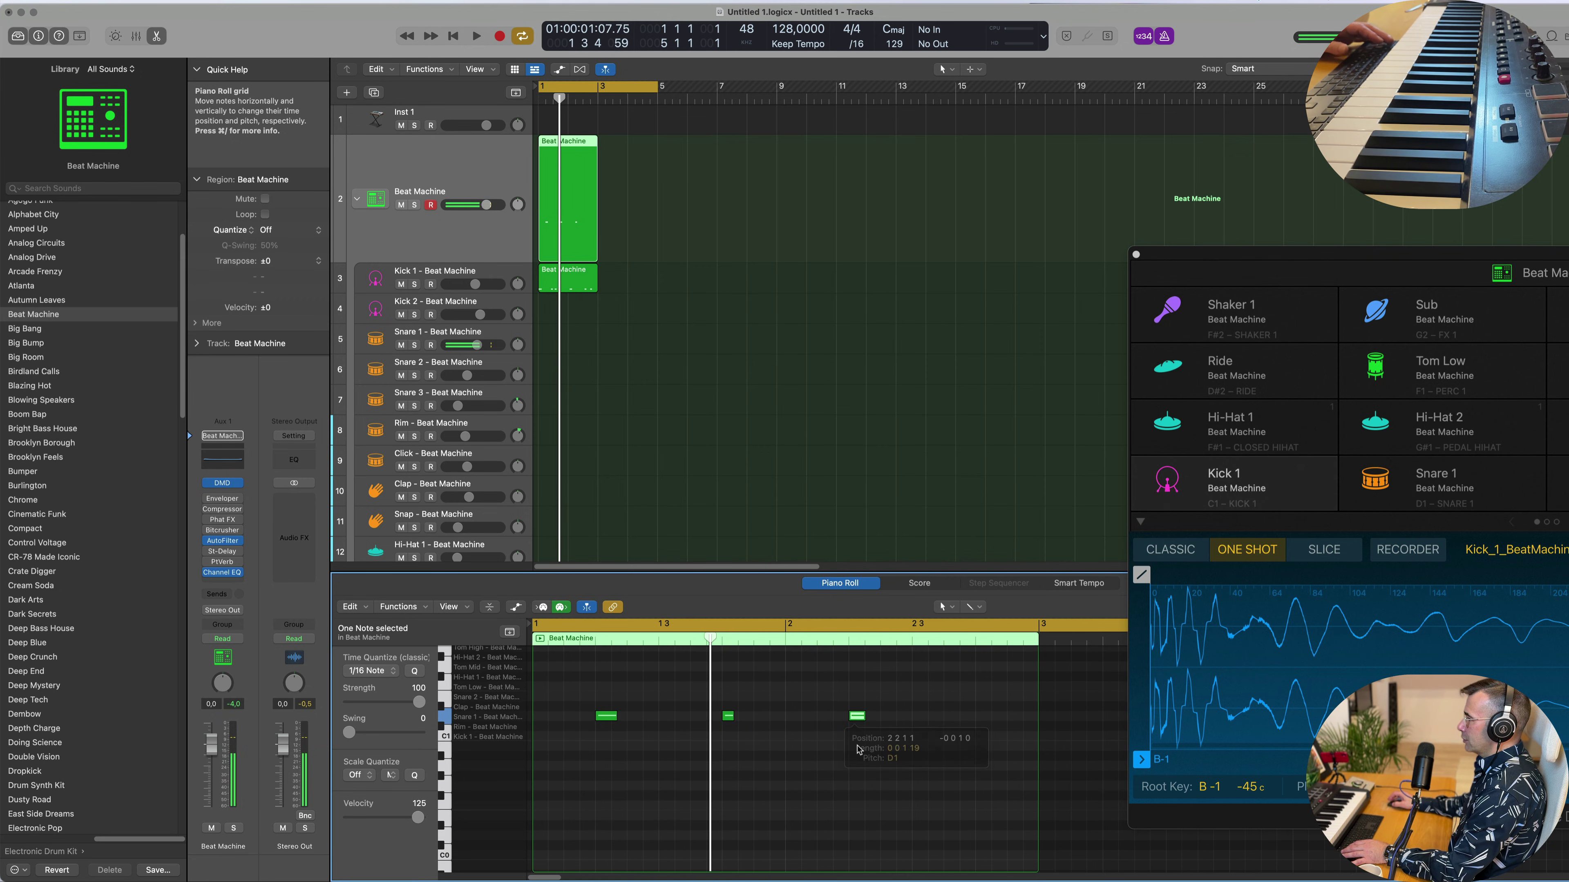
pyautogui.press('space')
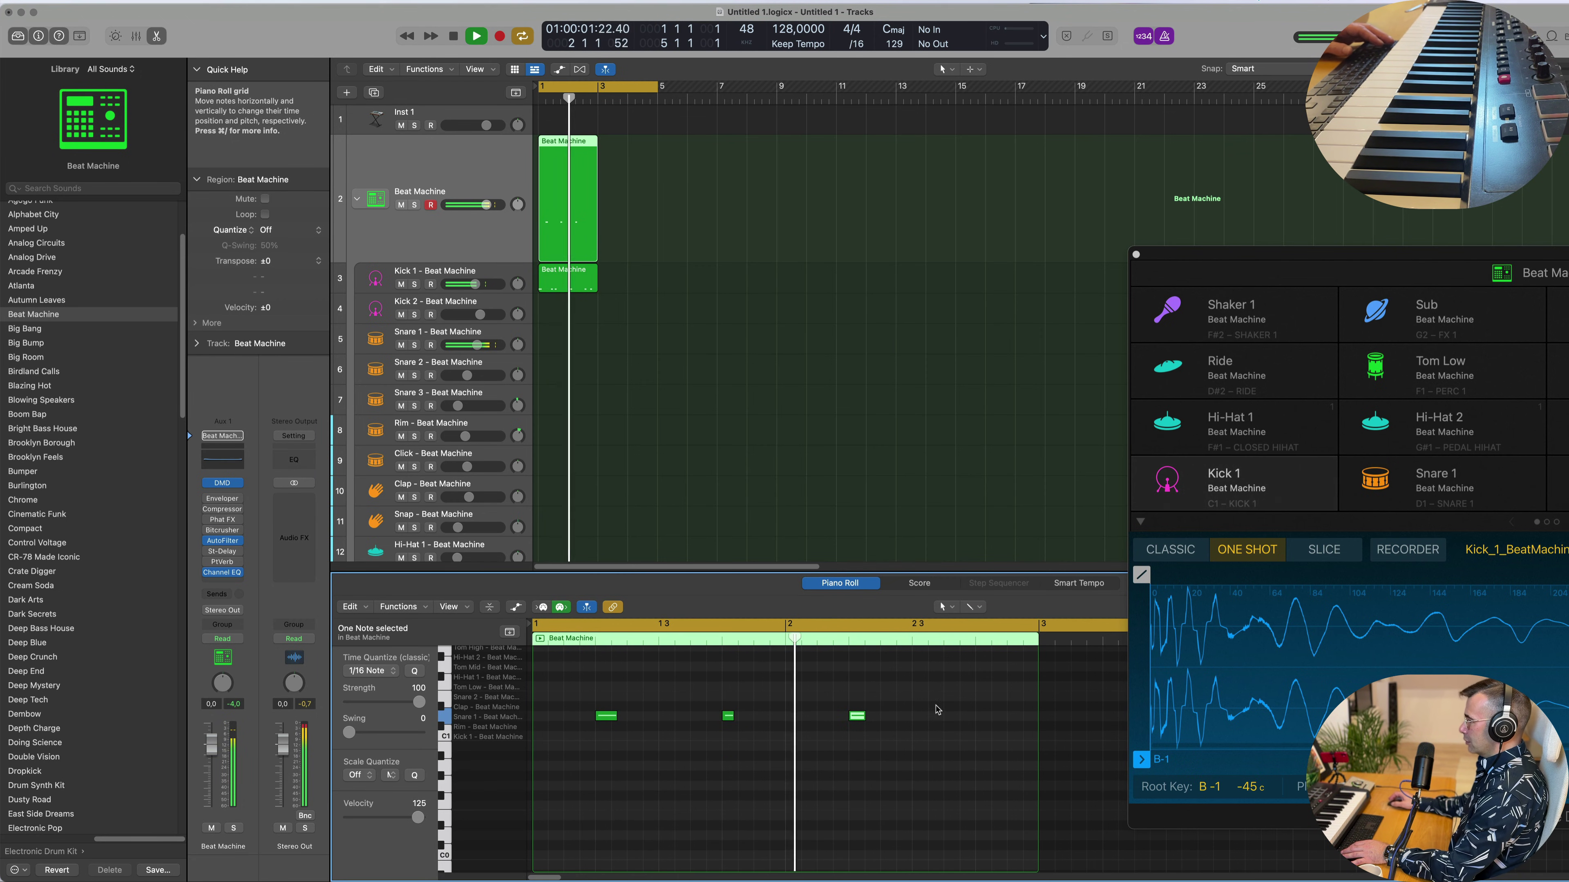
pyautogui.press('space')
pyautogui.moveTo(857, 716); pyautogui.dragTo(983, 719)
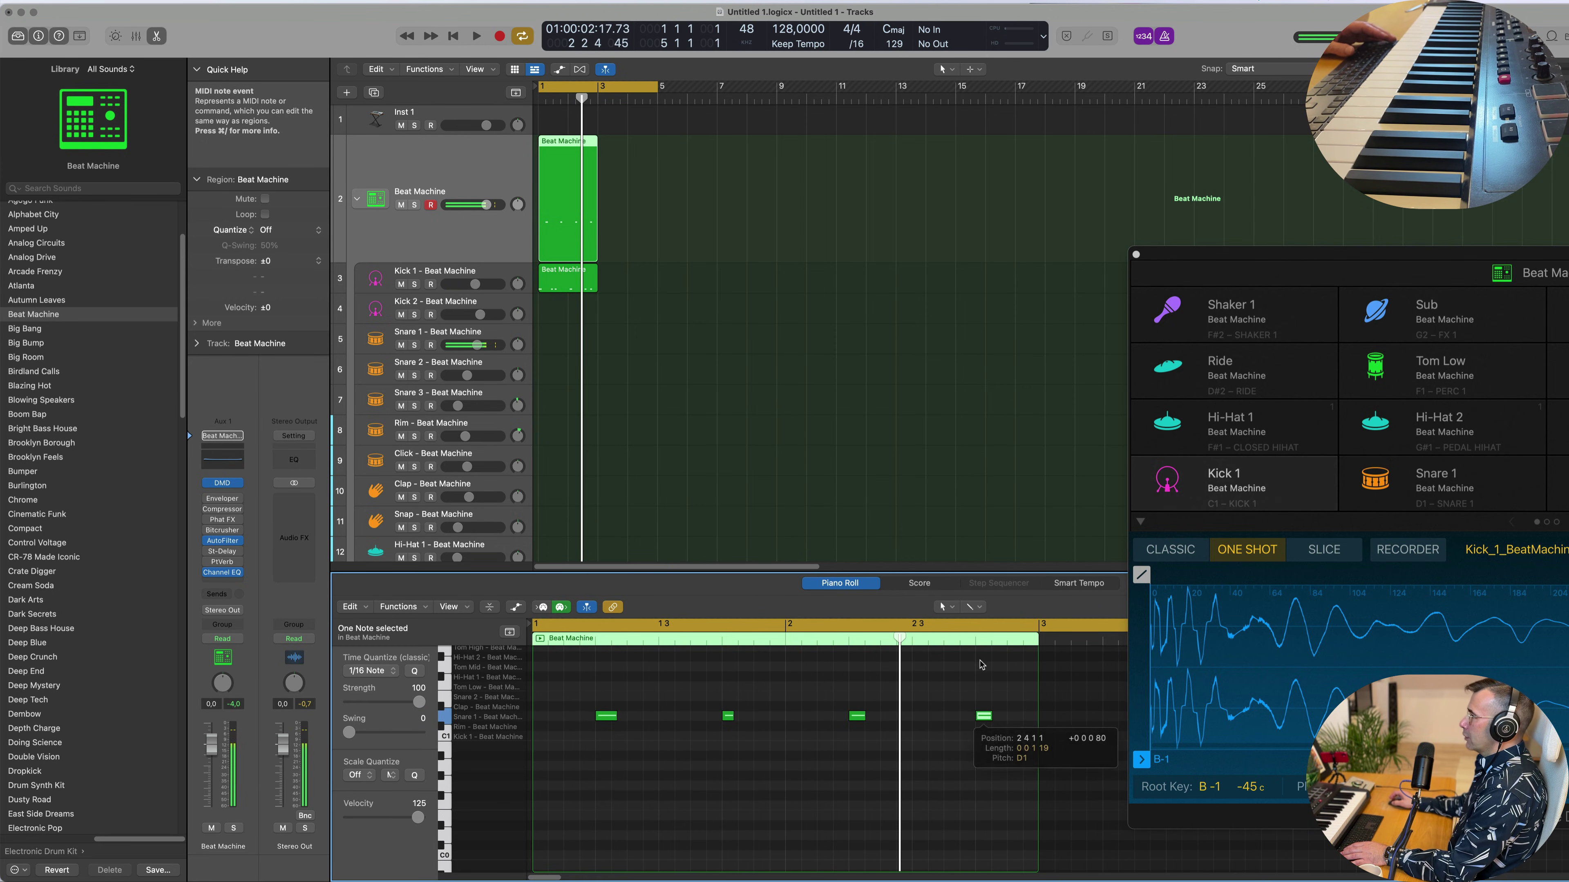
pyautogui.press('space')
# In the Kick 1 region, move the fifth kick note one sixteenth earlier to the start of bar 2, and turn off the metronome.
pyautogui.click(575, 275)
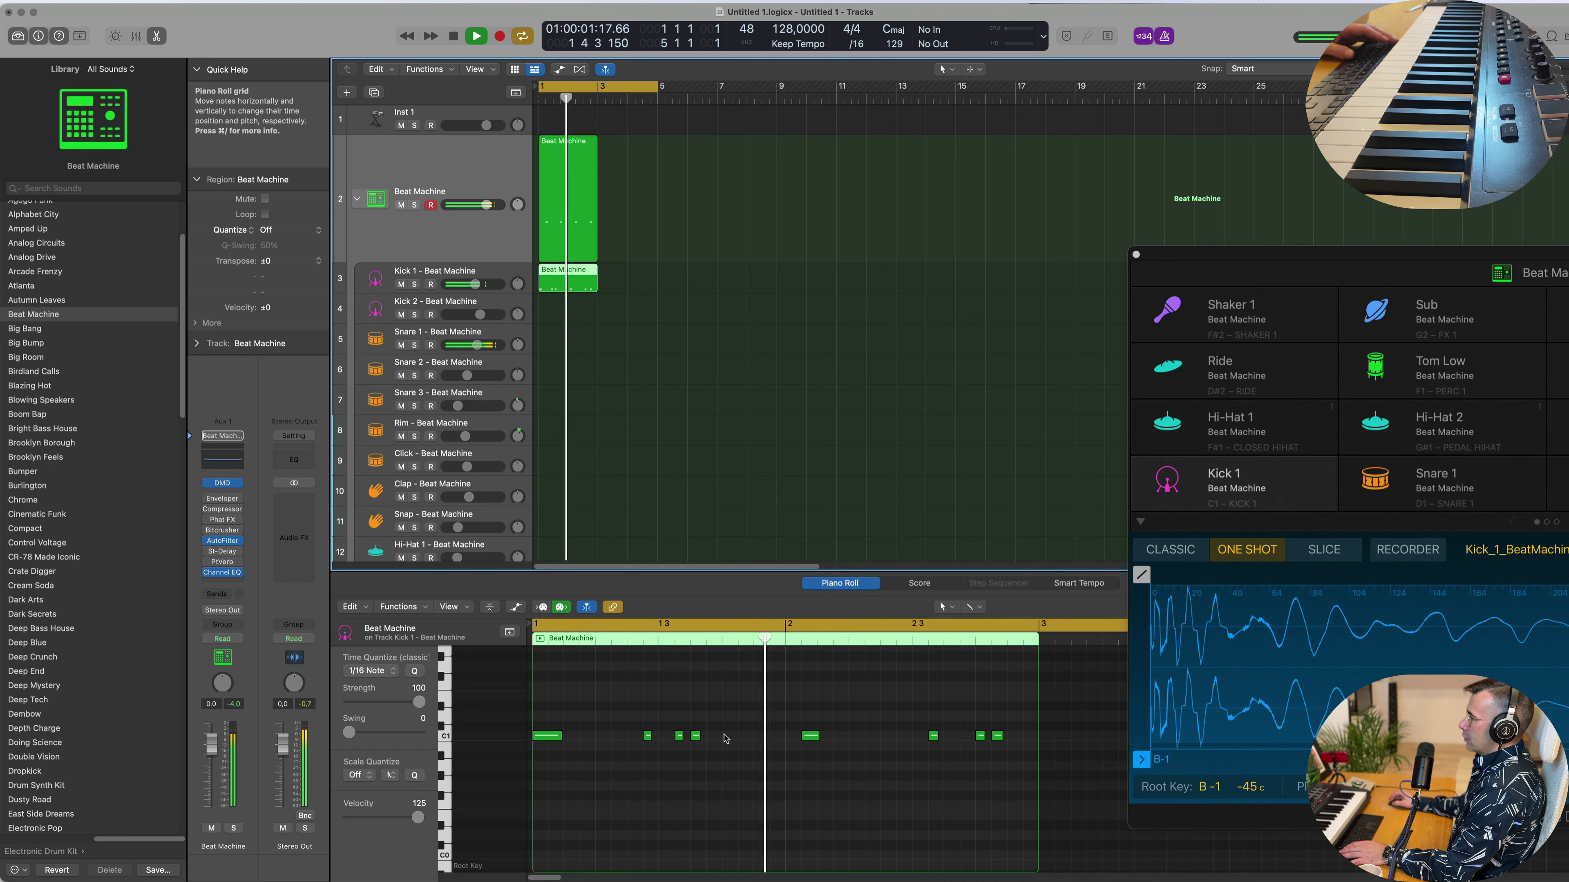
pyautogui.moveTo(808, 741); pyautogui.dragTo(792, 741)
pyautogui.click(1174, 38)
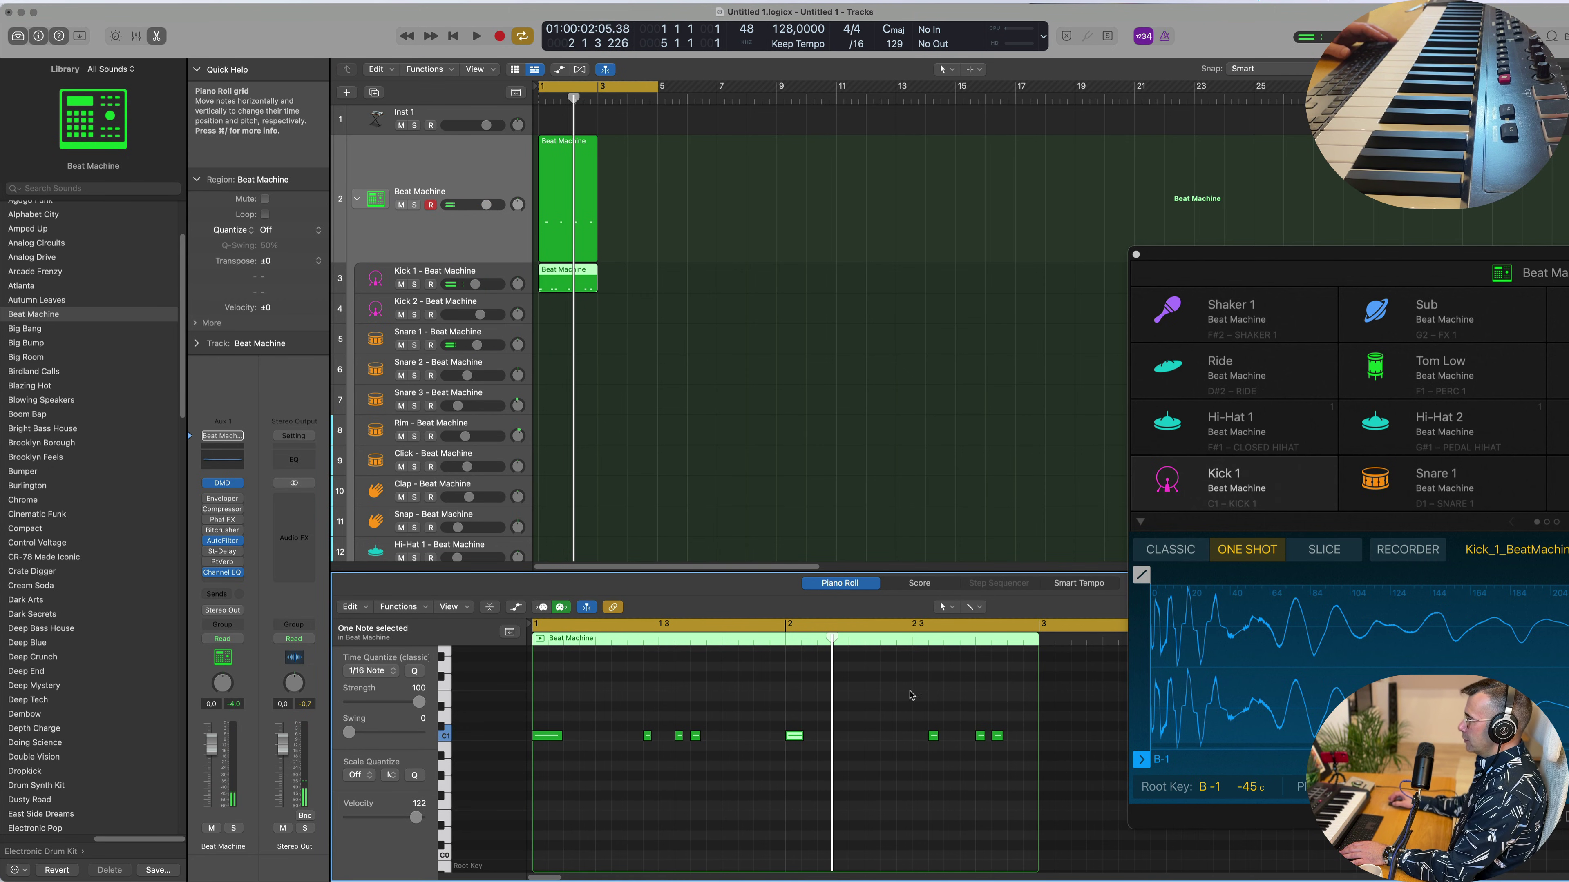
pyautogui.click(879, 732)
pyautogui.press('space')
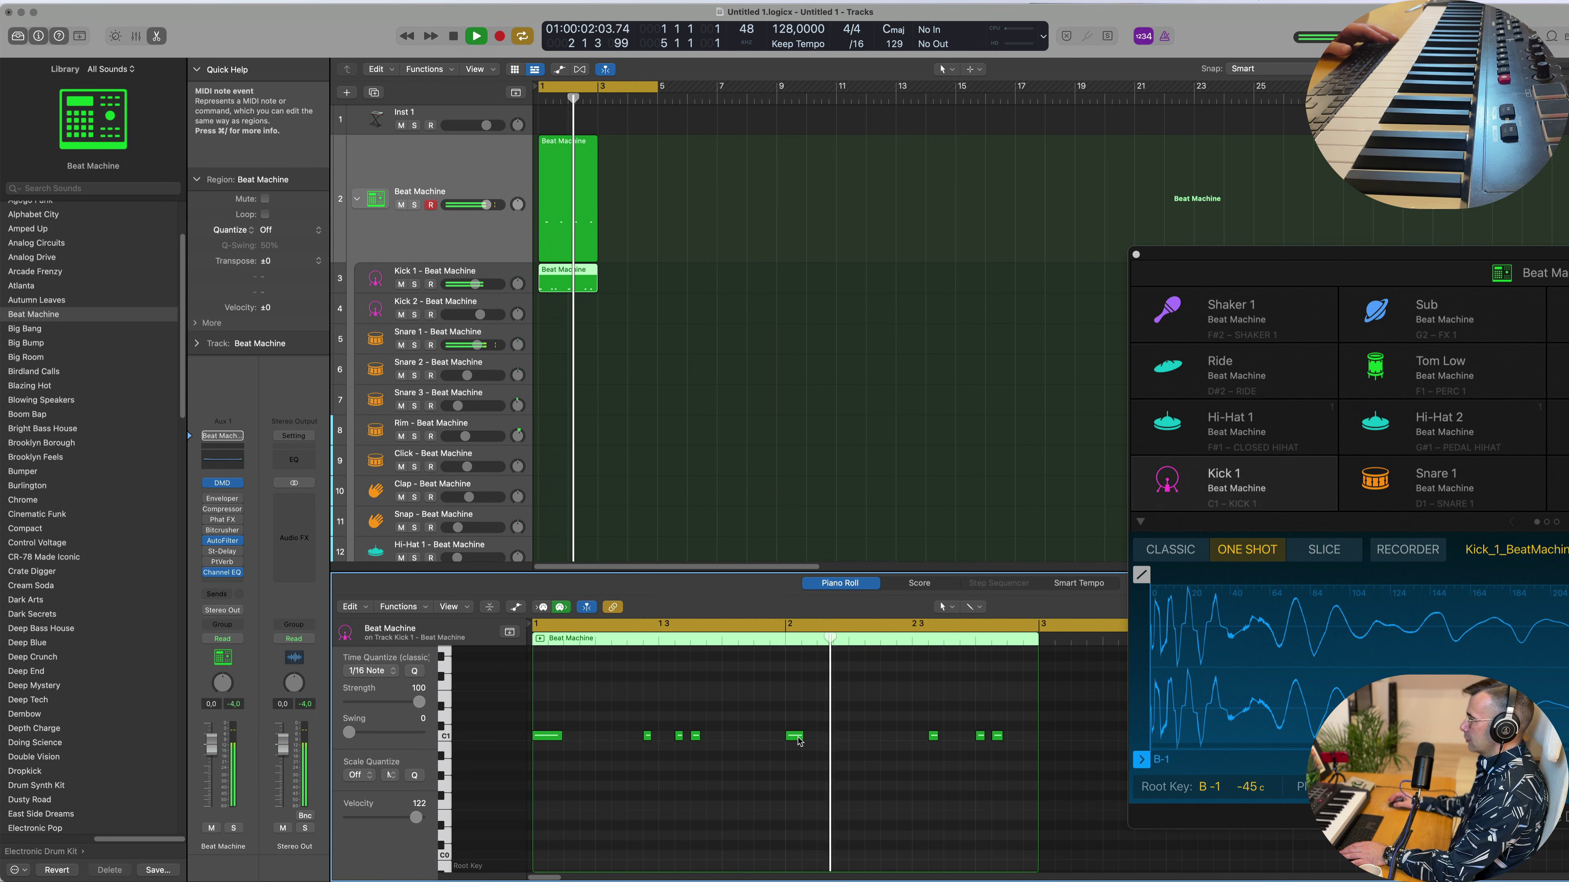
pyautogui.press('space')
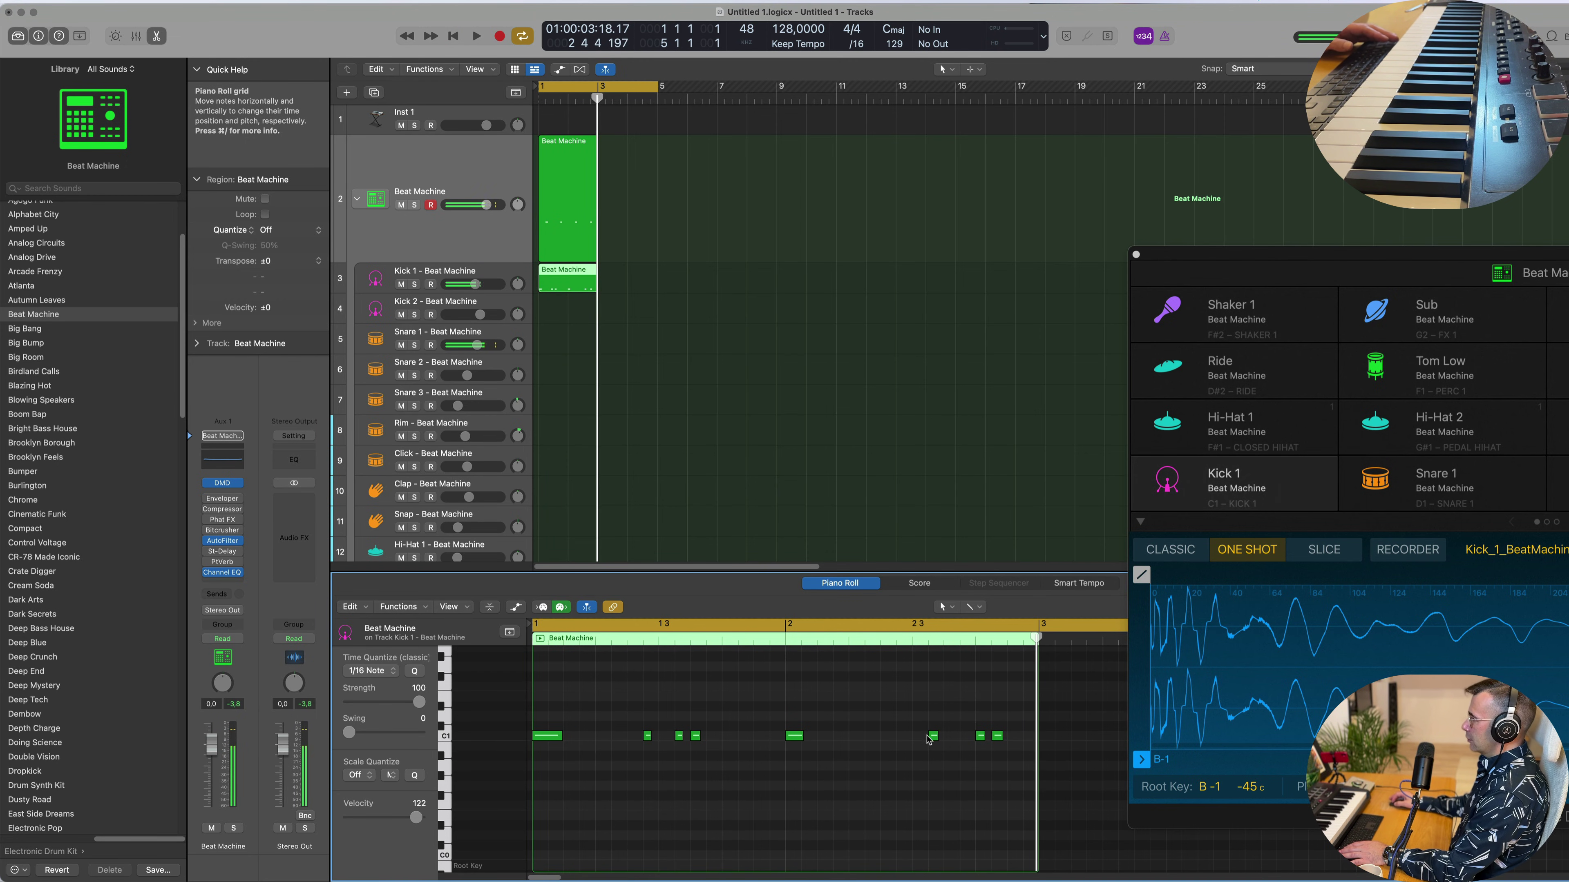
# Replace the last three kick notes in bar 2 with a copy of the three short kicks from bar 1.
pyautogui.moveTo(923, 723); pyautogui.dragTo(1000, 741)
pyautogui.press('BackSpace')
pyautogui.moveTo(642, 716); pyautogui.dragTo(732, 766)
pyautogui.moveTo(648, 739); pyautogui.dragTo(900, 740)
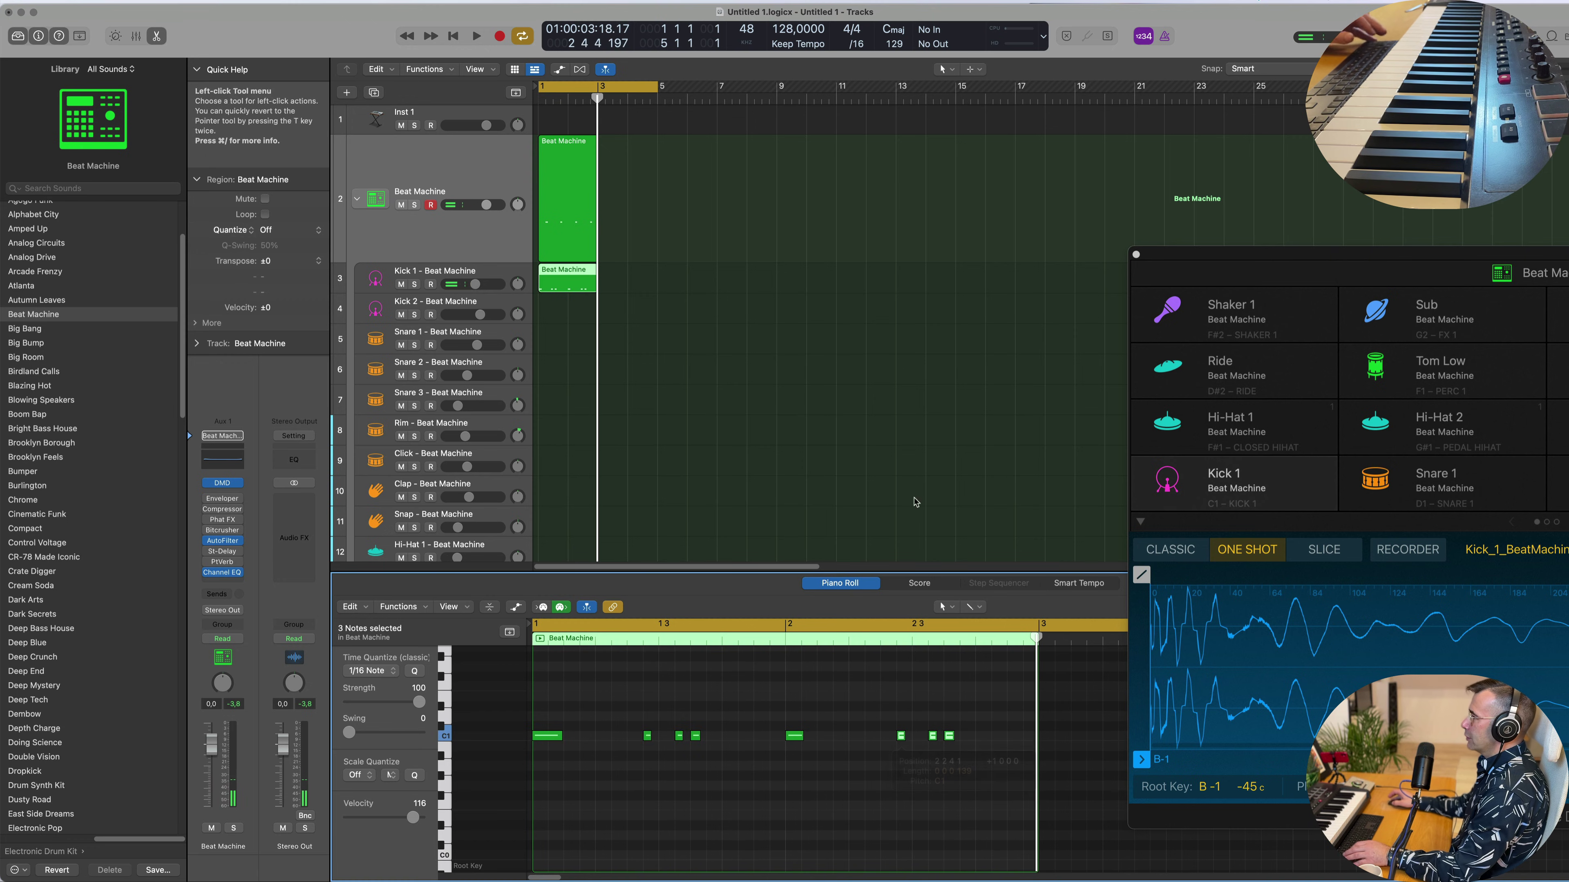
# Transpose all notes in the Kick 1 region down one octave to C0.
pyautogui.click(556, 276)
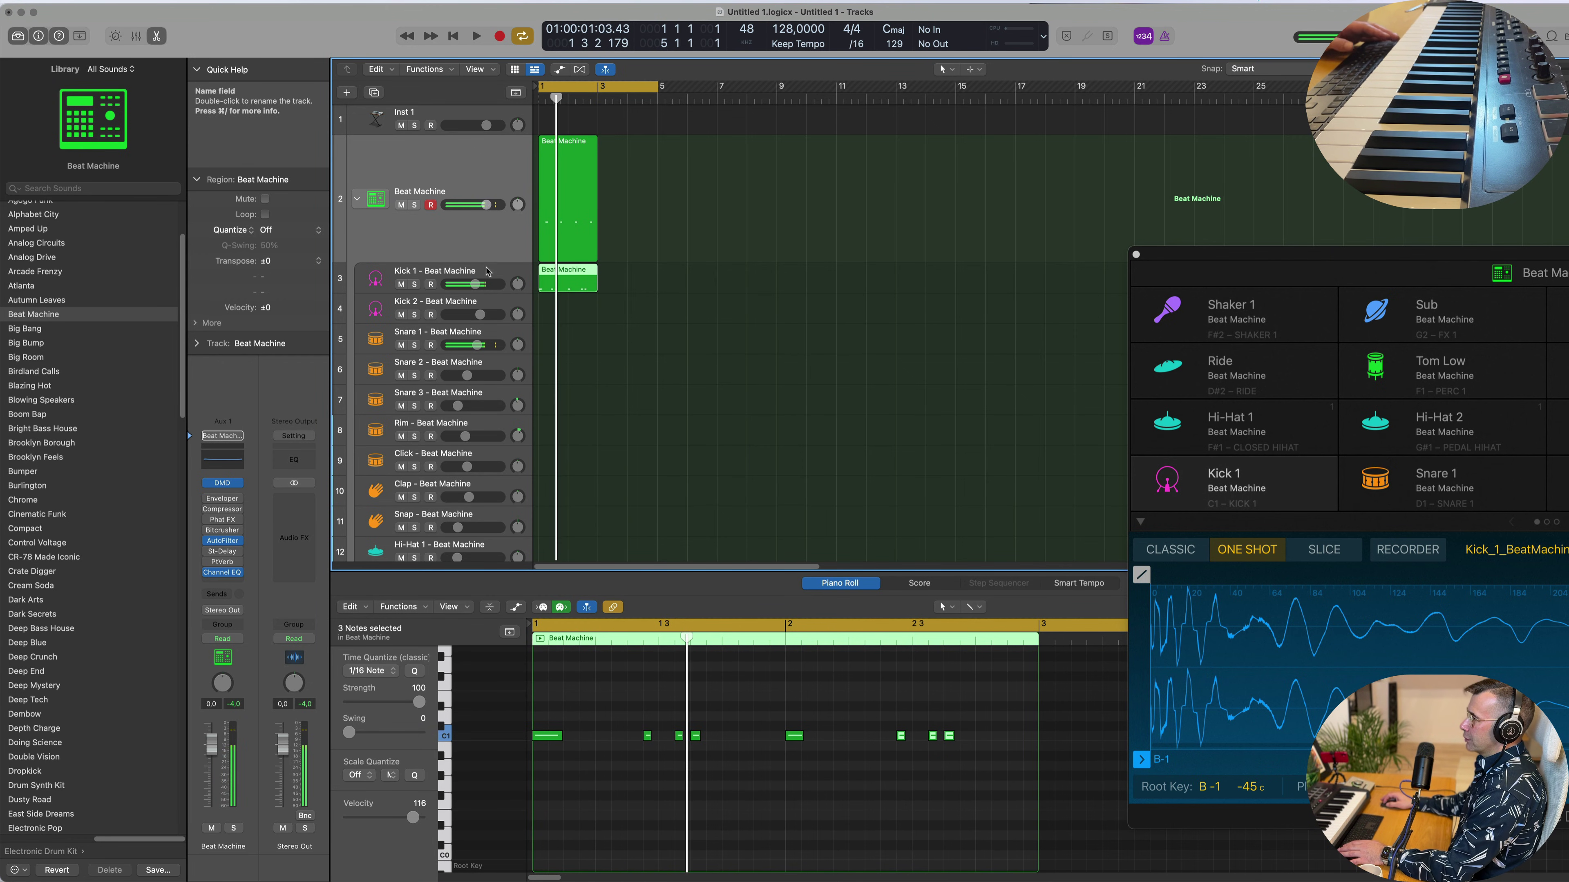
pyautogui.click(606, 691)
pyautogui.press('super+a')
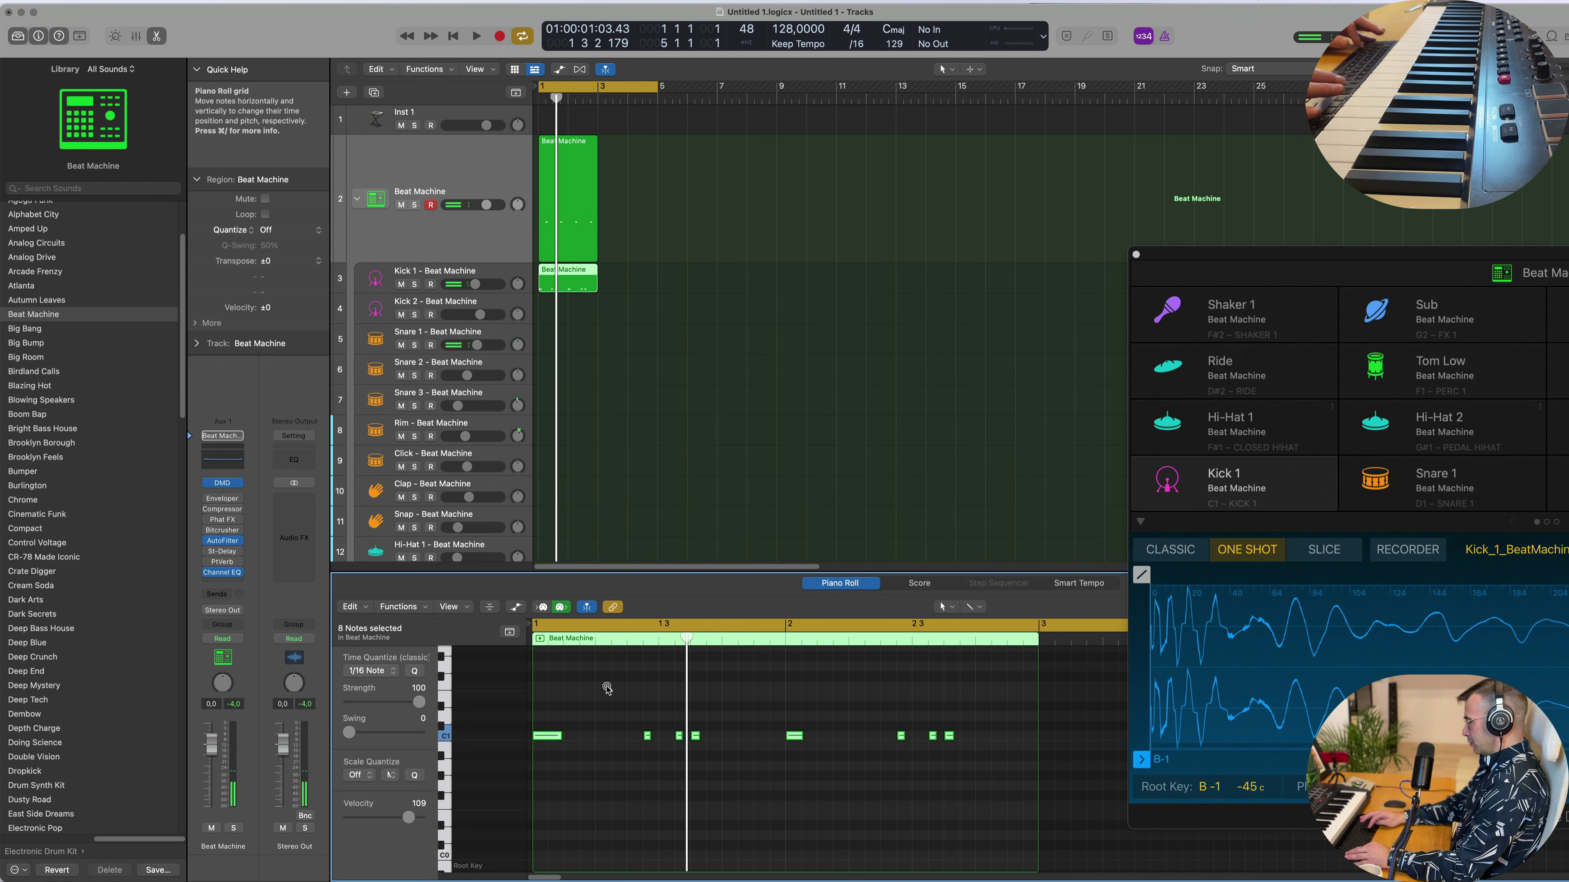
pyautogui.hotkey('alt', 'shift', 'Down')
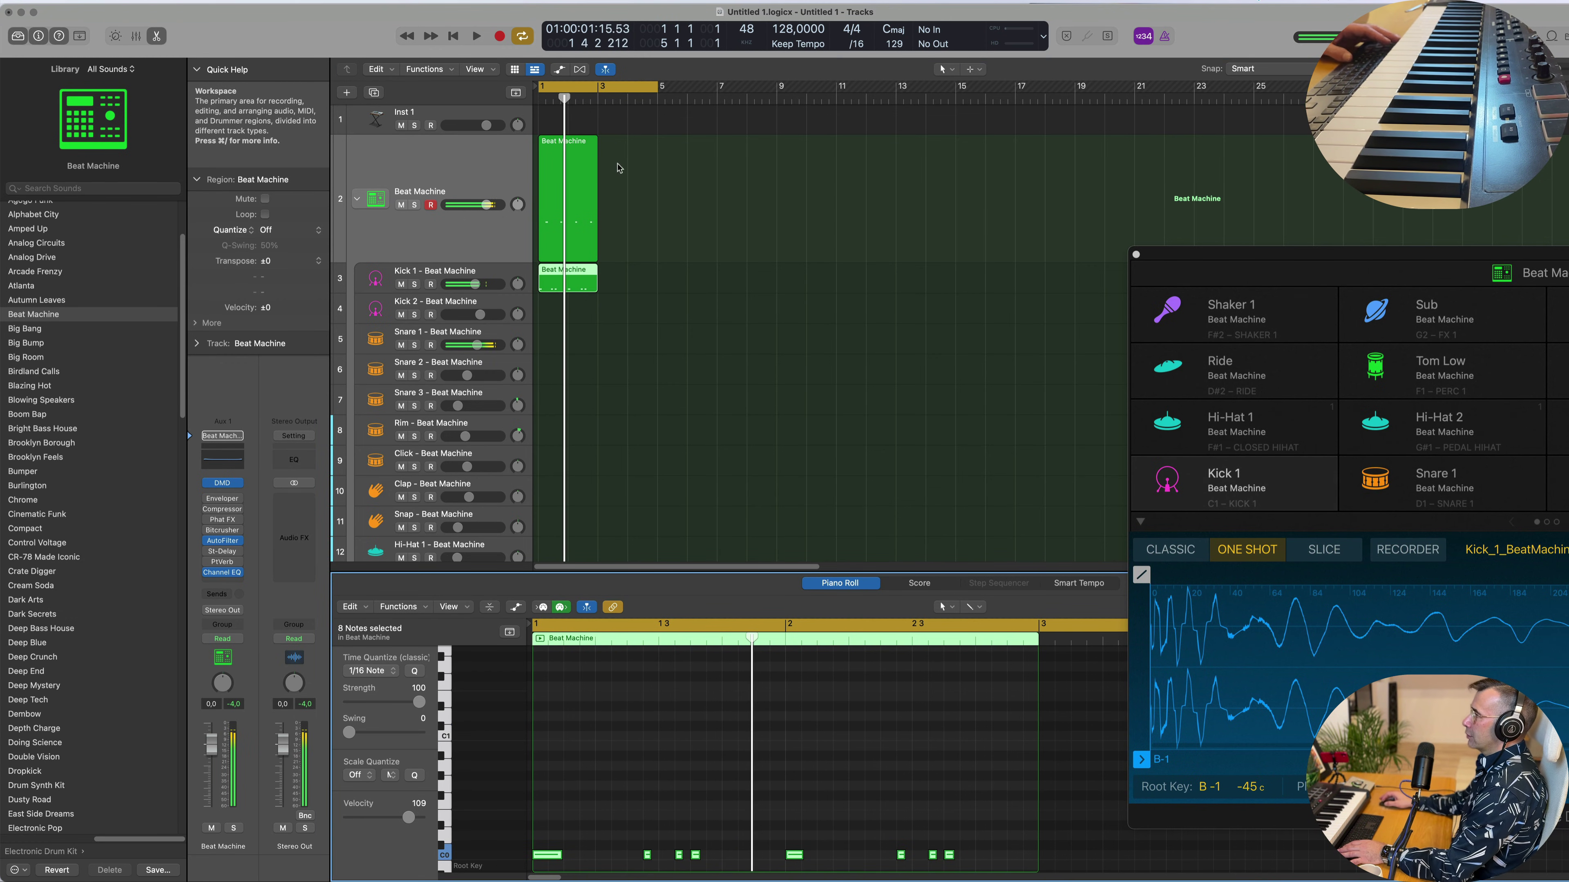
# Move the snare region from the main Beat Machine track to the Snare 1 track and play the beat.
pyautogui.moveTo(575, 235); pyautogui.dragTo(561, 355)
pyautogui.press('space')
pyautogui.click(655, 357)
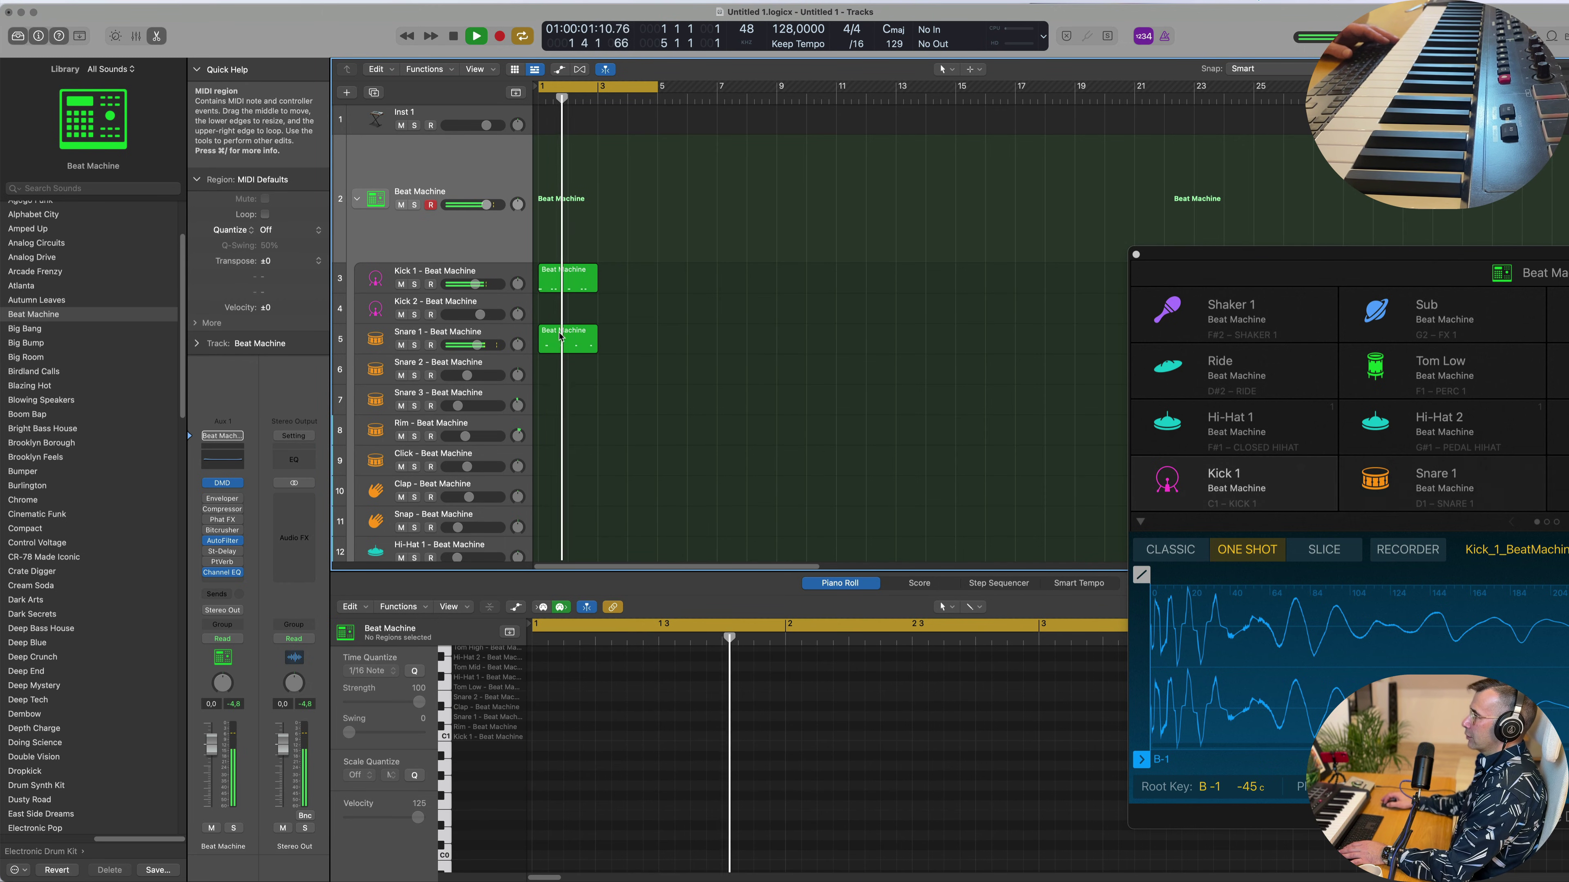
# Transpose all four notes in the Snare 1 region up one octave and play the result.
pyautogui.click(560, 337)
pyautogui.press('space')
pyautogui.click(665, 764)
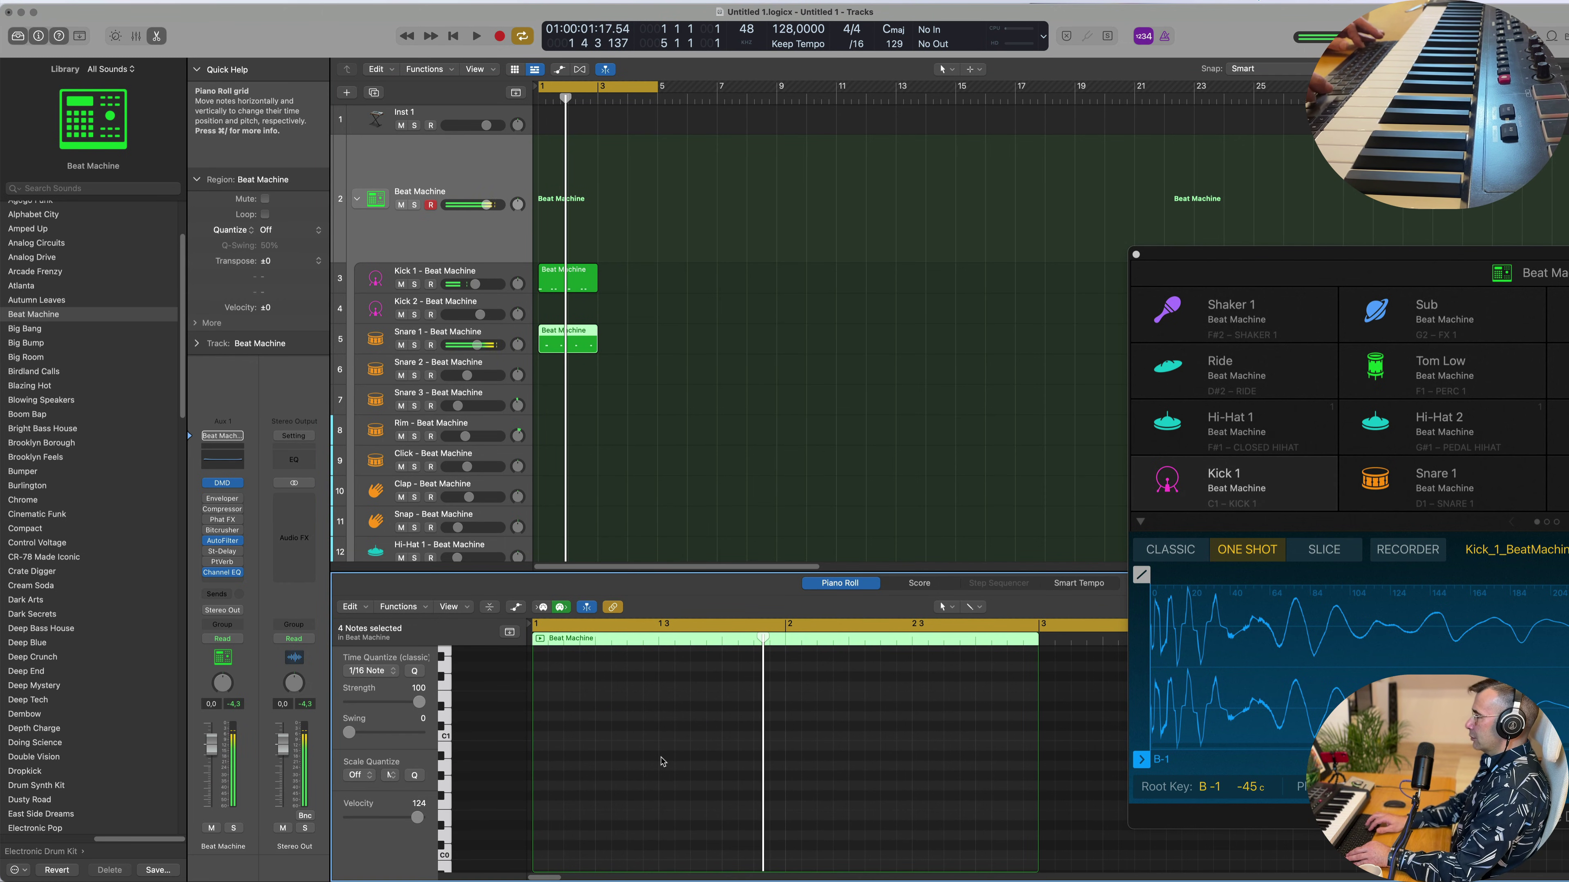
pyautogui.press('space')
pyautogui.scroll(3, 642, 778)
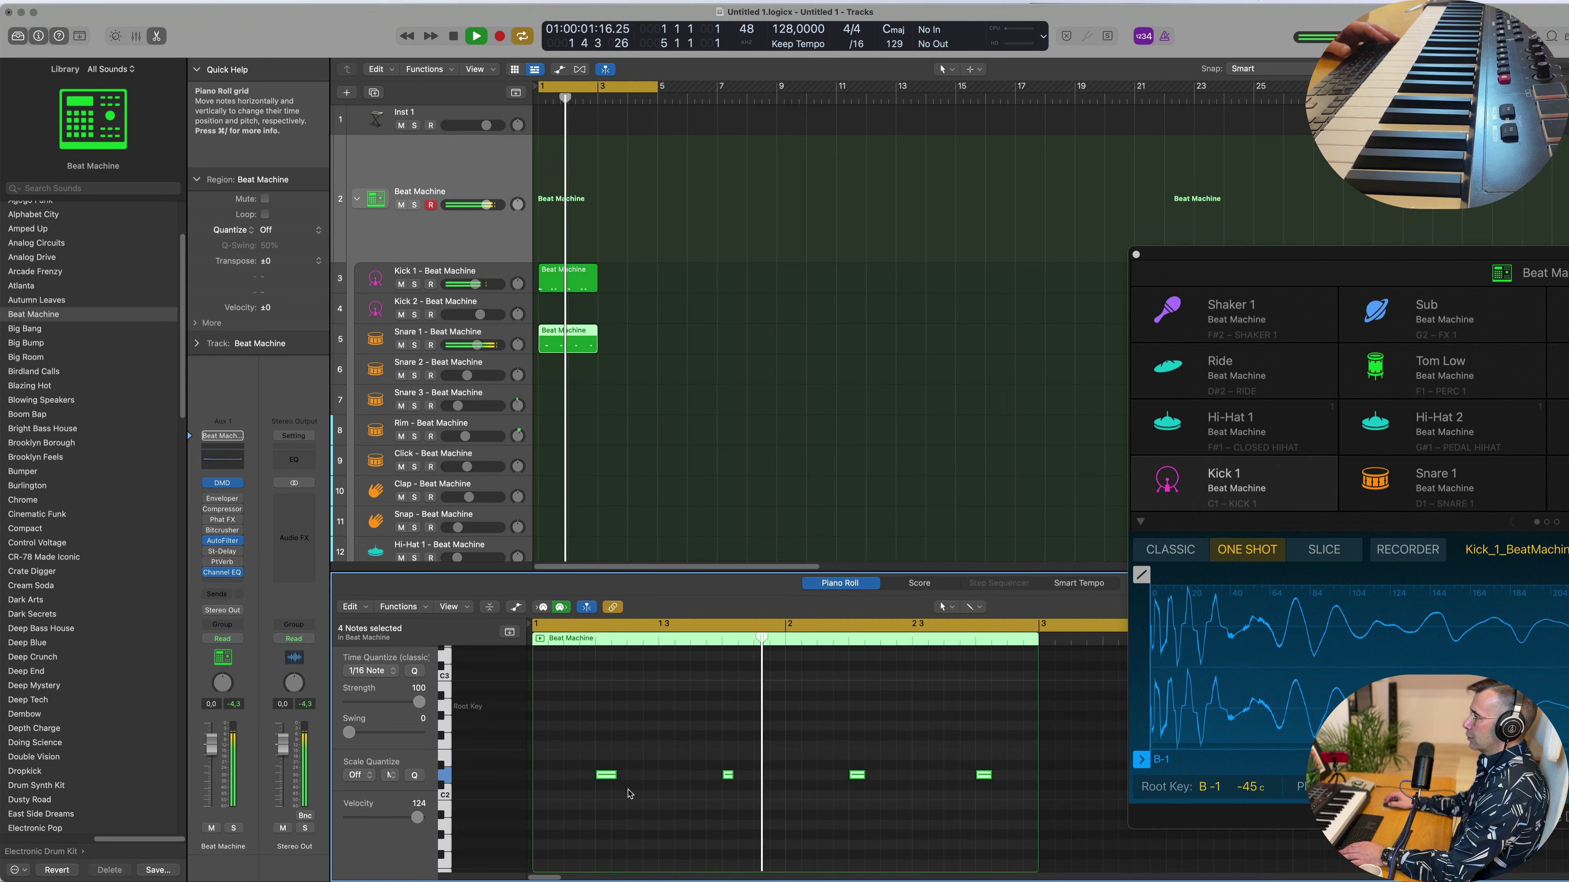
pyautogui.press('space')
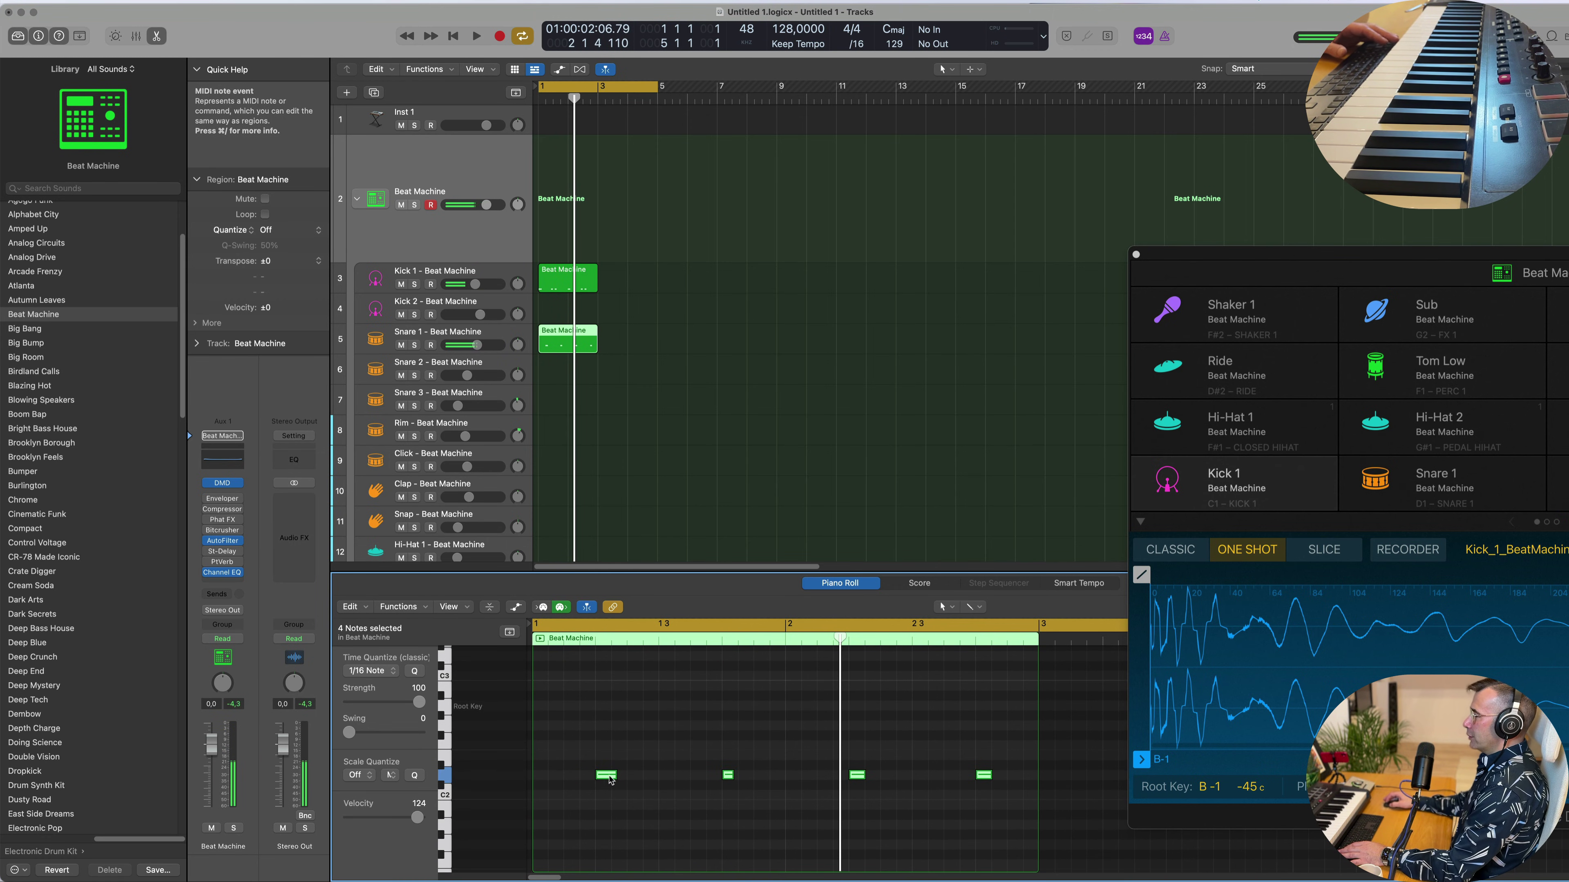
pyautogui.press('space')
pyautogui.press('space')
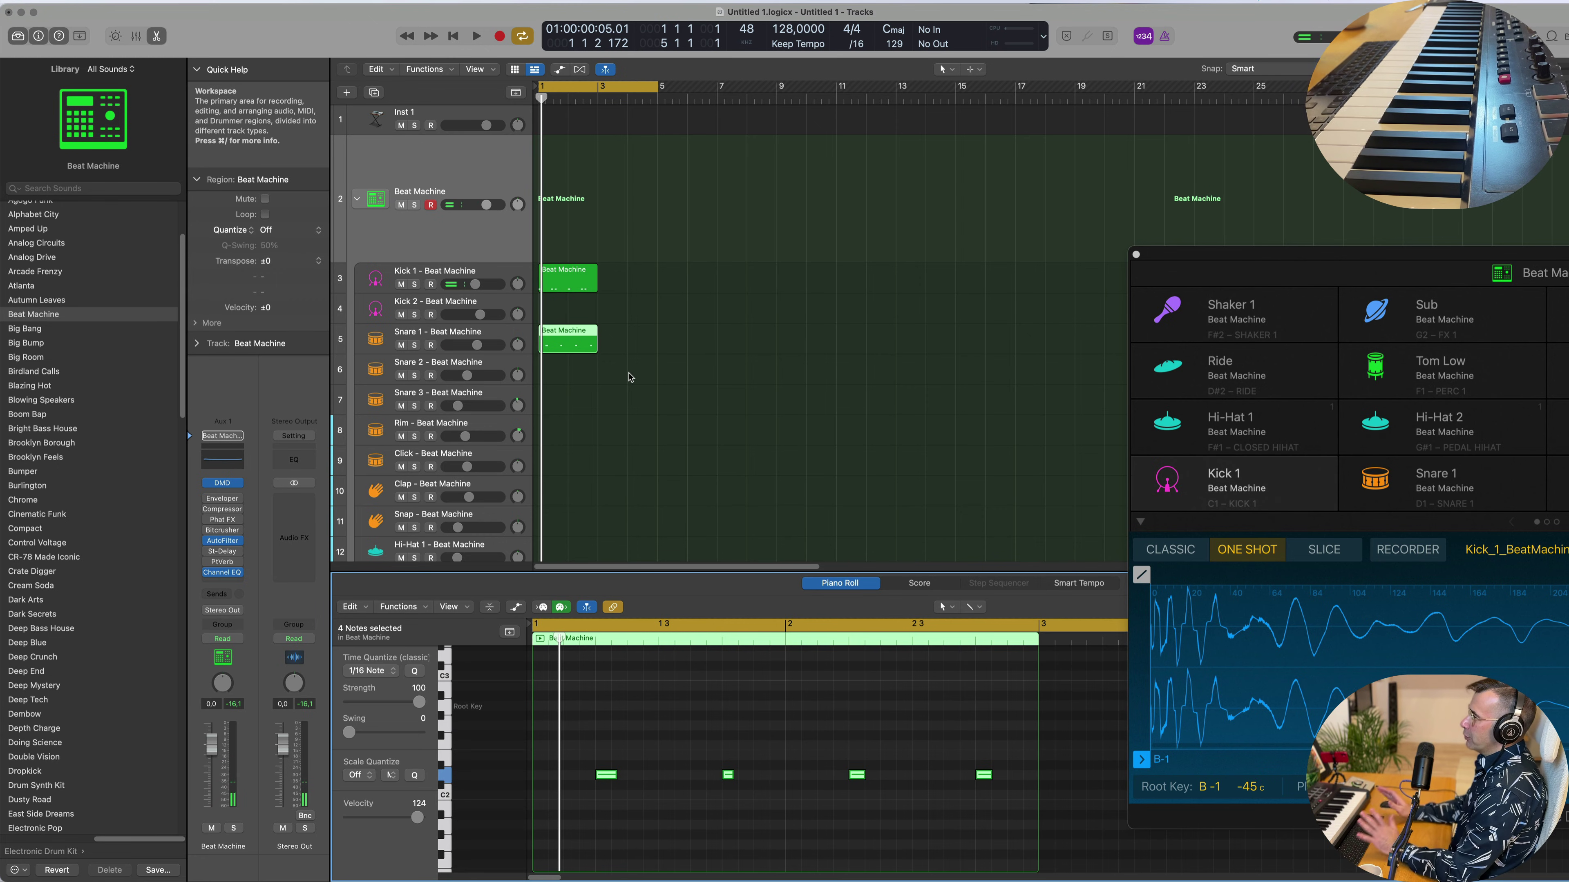
# Select the Kick 1 and Snare 1 regions together and repeat them twice so the beat fills six bars.
pyautogui.scroll(-1, 446, 778)
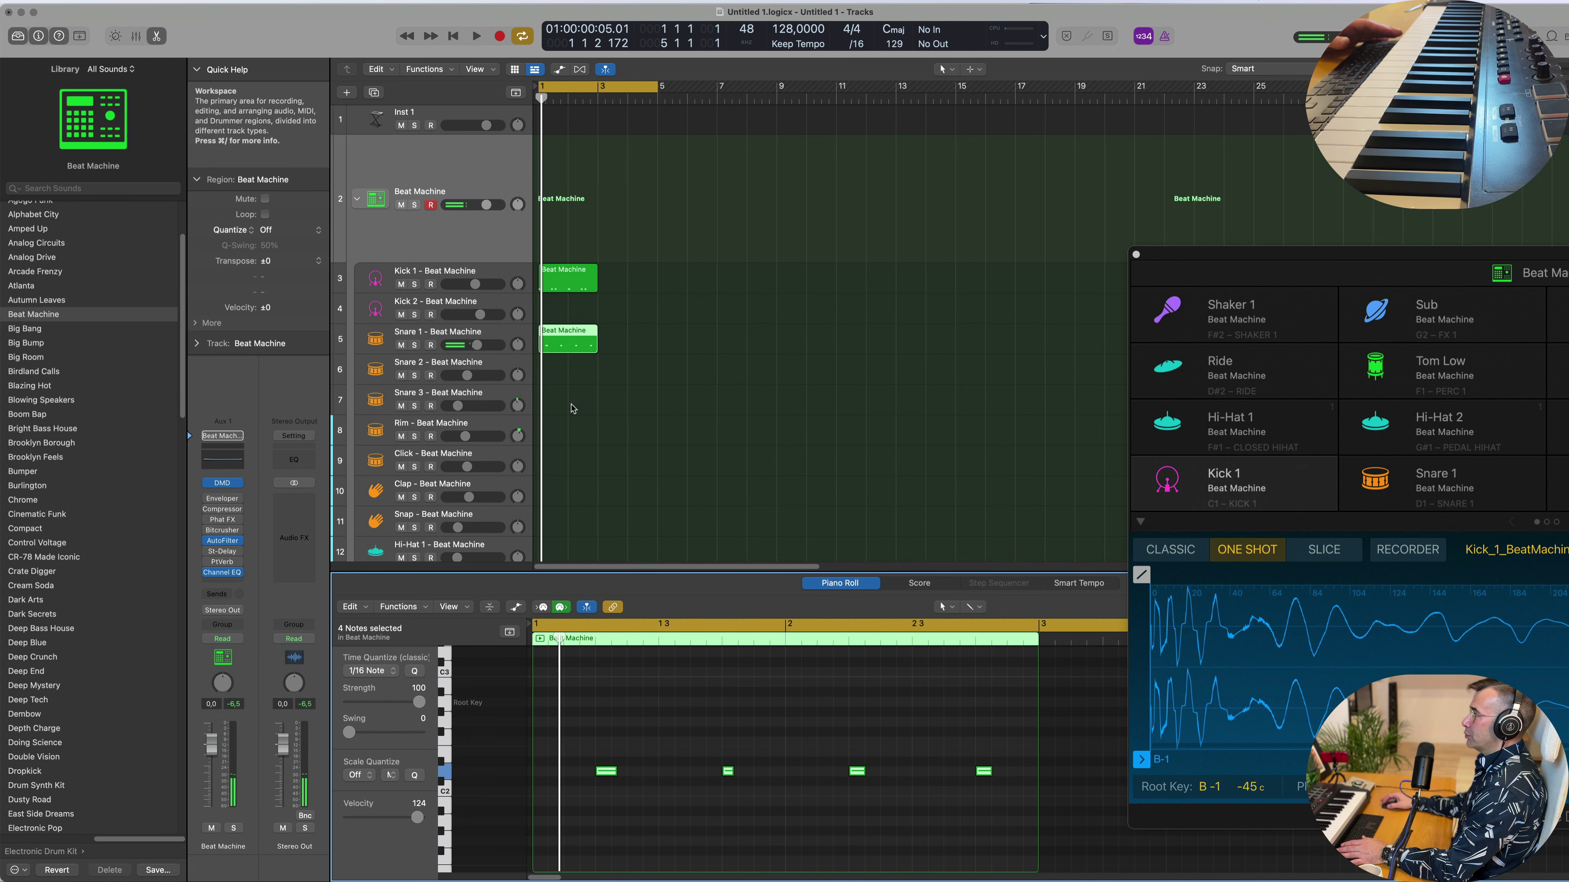
pyautogui.click(620, 396)
pyautogui.press('space')
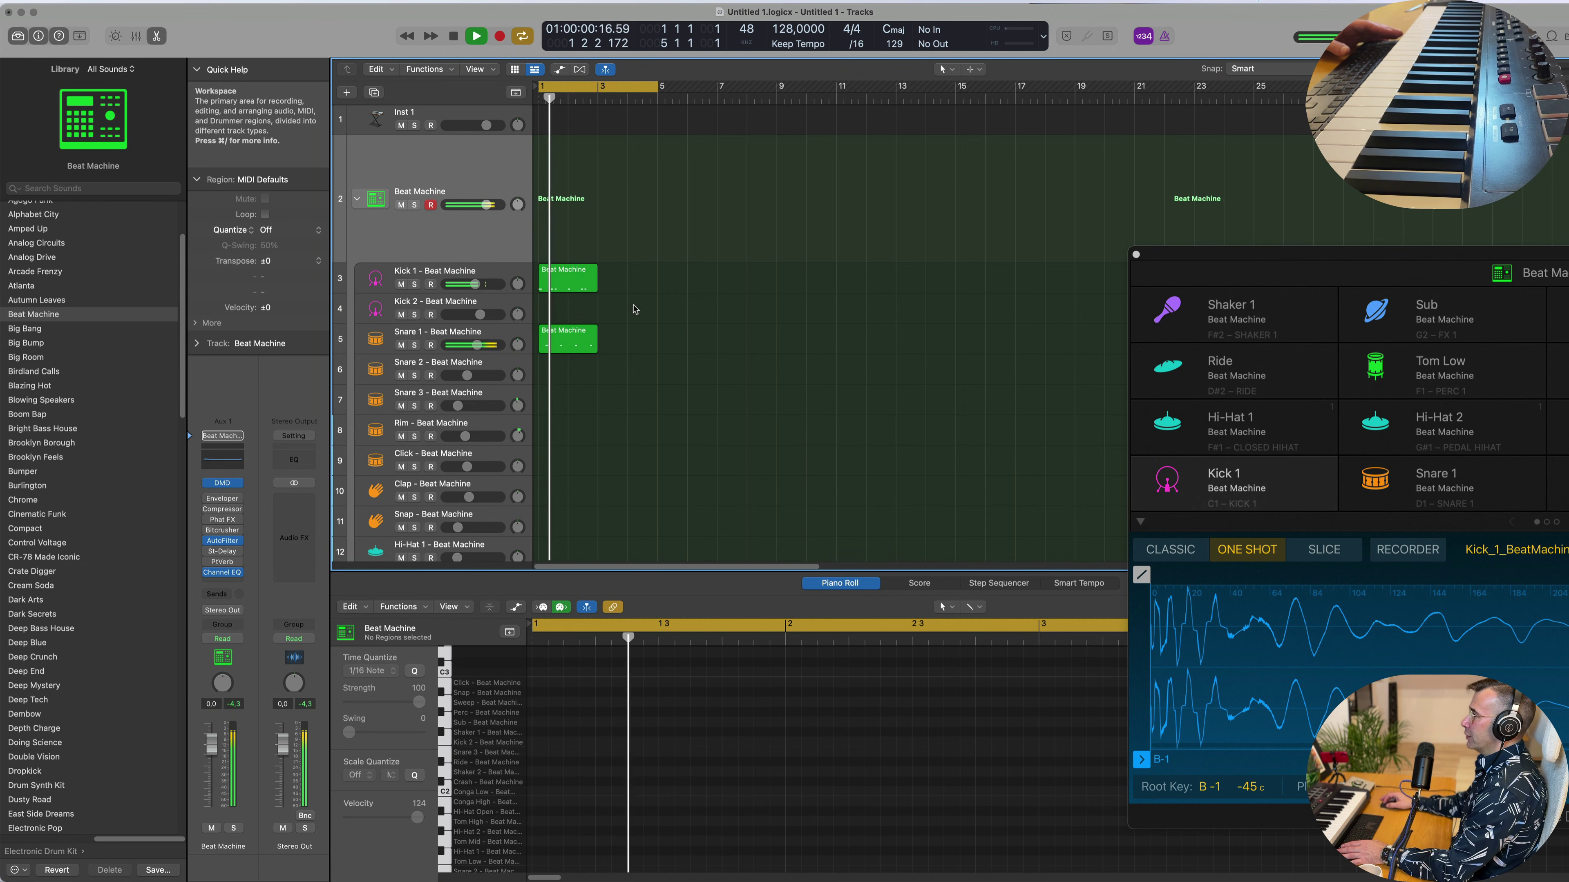
pyautogui.moveTo(624, 278); pyautogui.dragTo(581, 348)
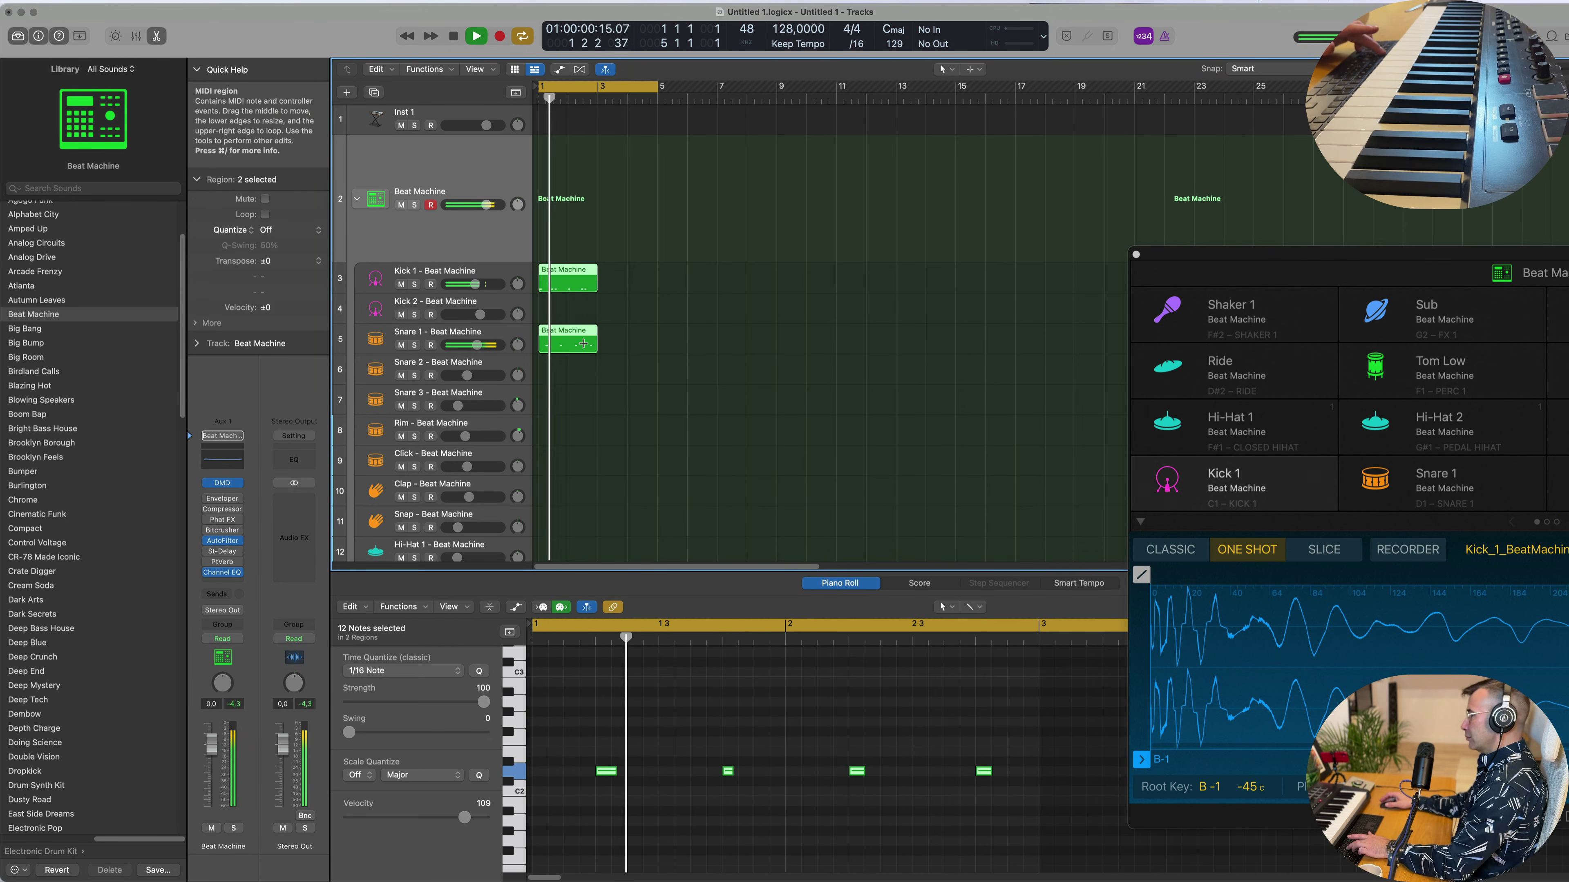
pyautogui.press('super+r')
pyautogui.press('super+r')
# Select the Kick 1 track and stop playback.
pyautogui.click(494, 275)
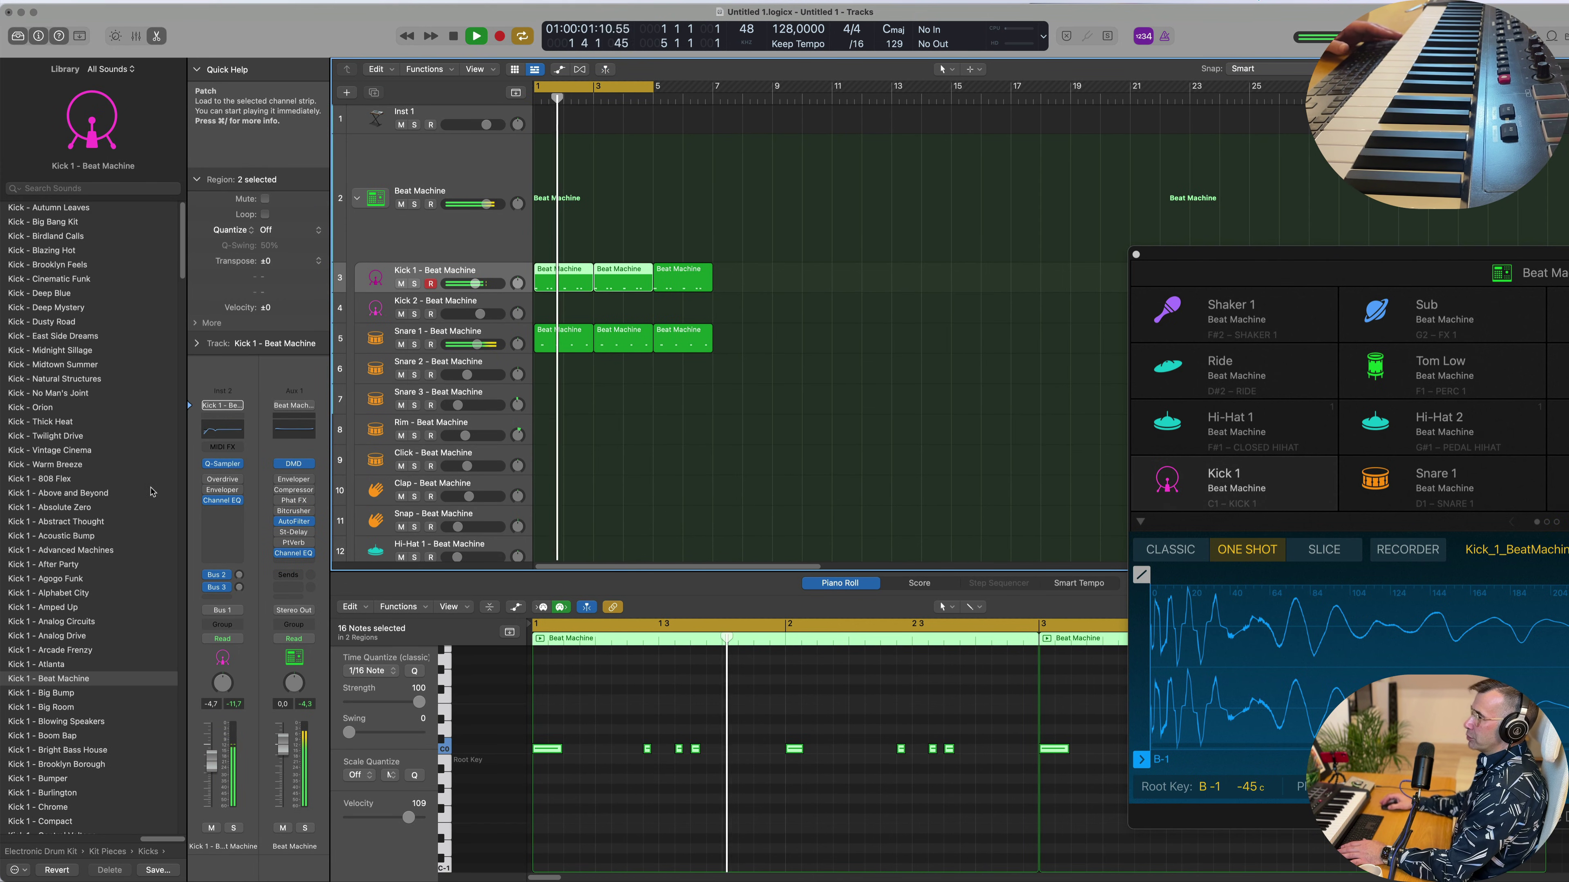
pyautogui.press('space')
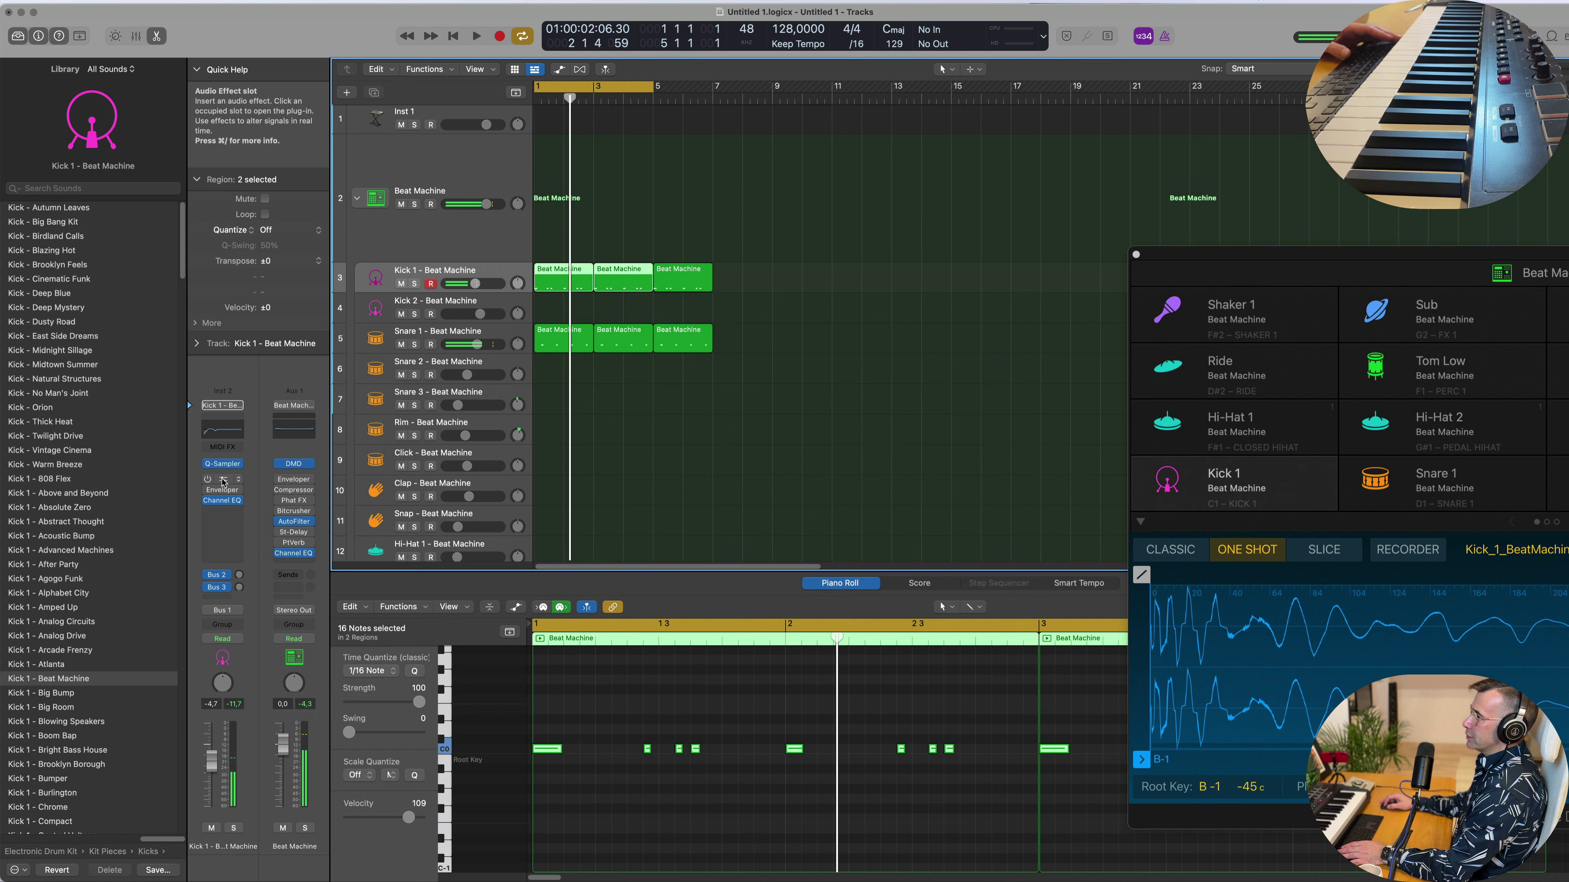
pyautogui.click(237, 481)
pyautogui.moveTo(238, 481)
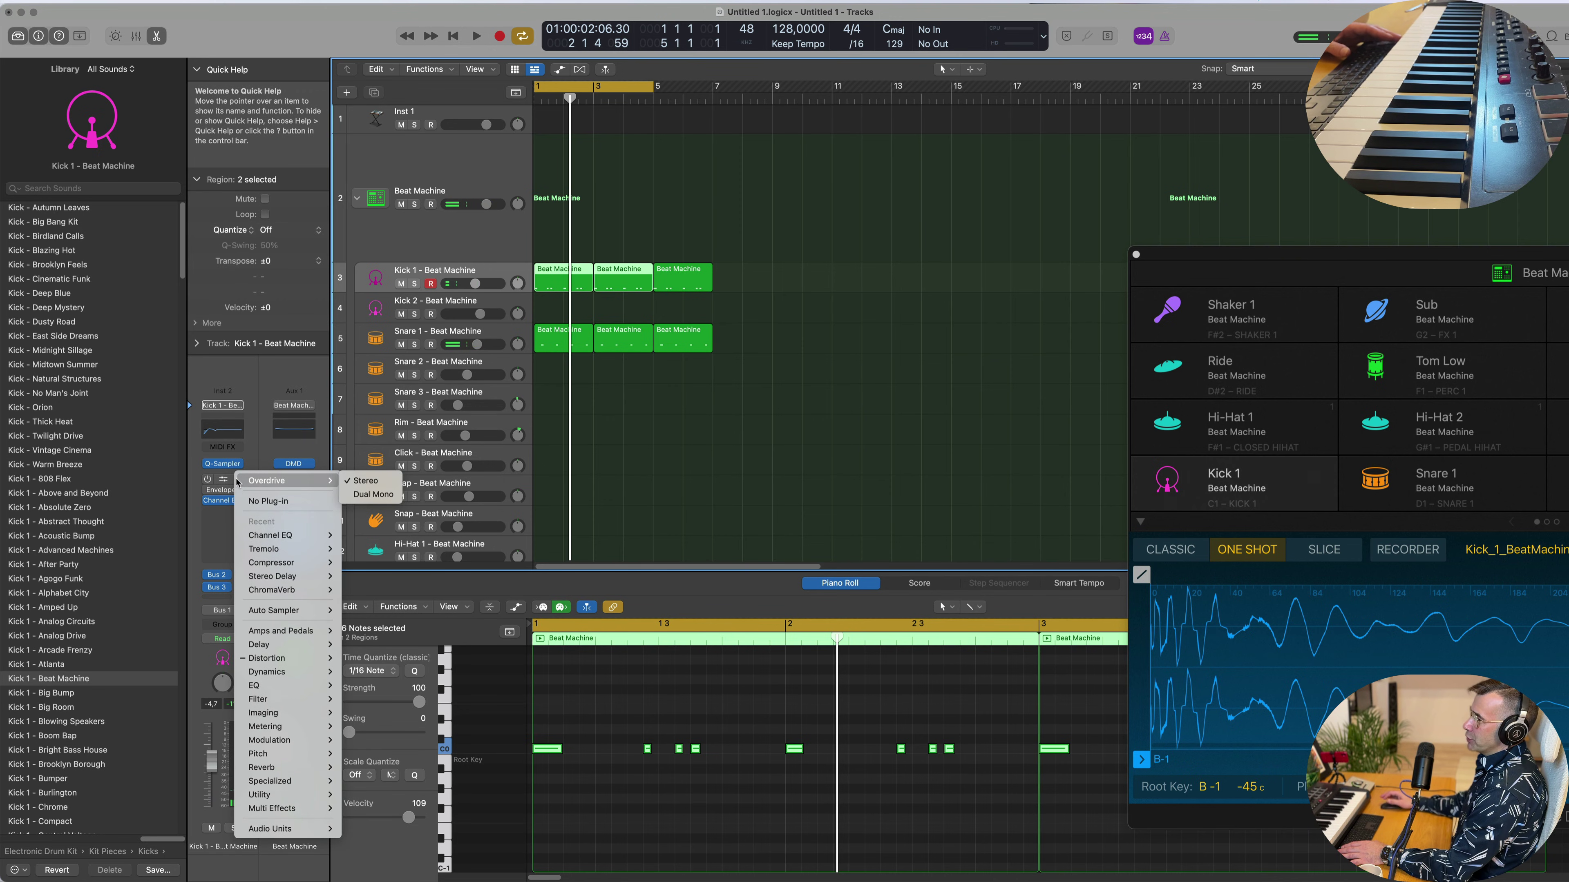
pyautogui.click(253, 456)
pyautogui.press('space')
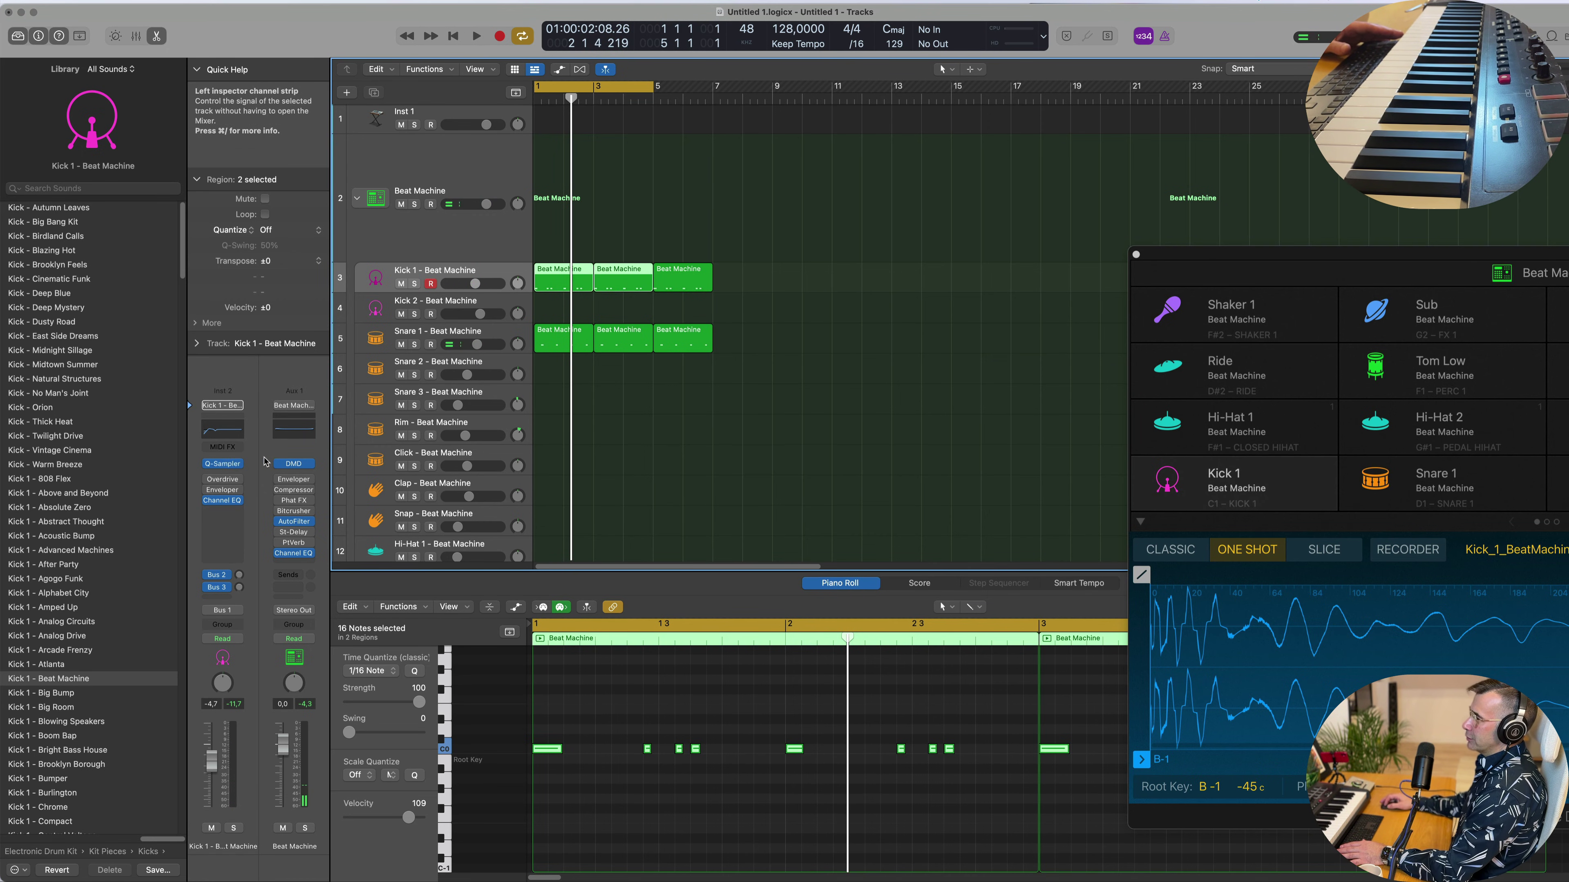
# Replace the Overdrive effect on the Kick 1 channel with the Bitcrusher distortion and play the beat.
pyautogui.click(238, 483)
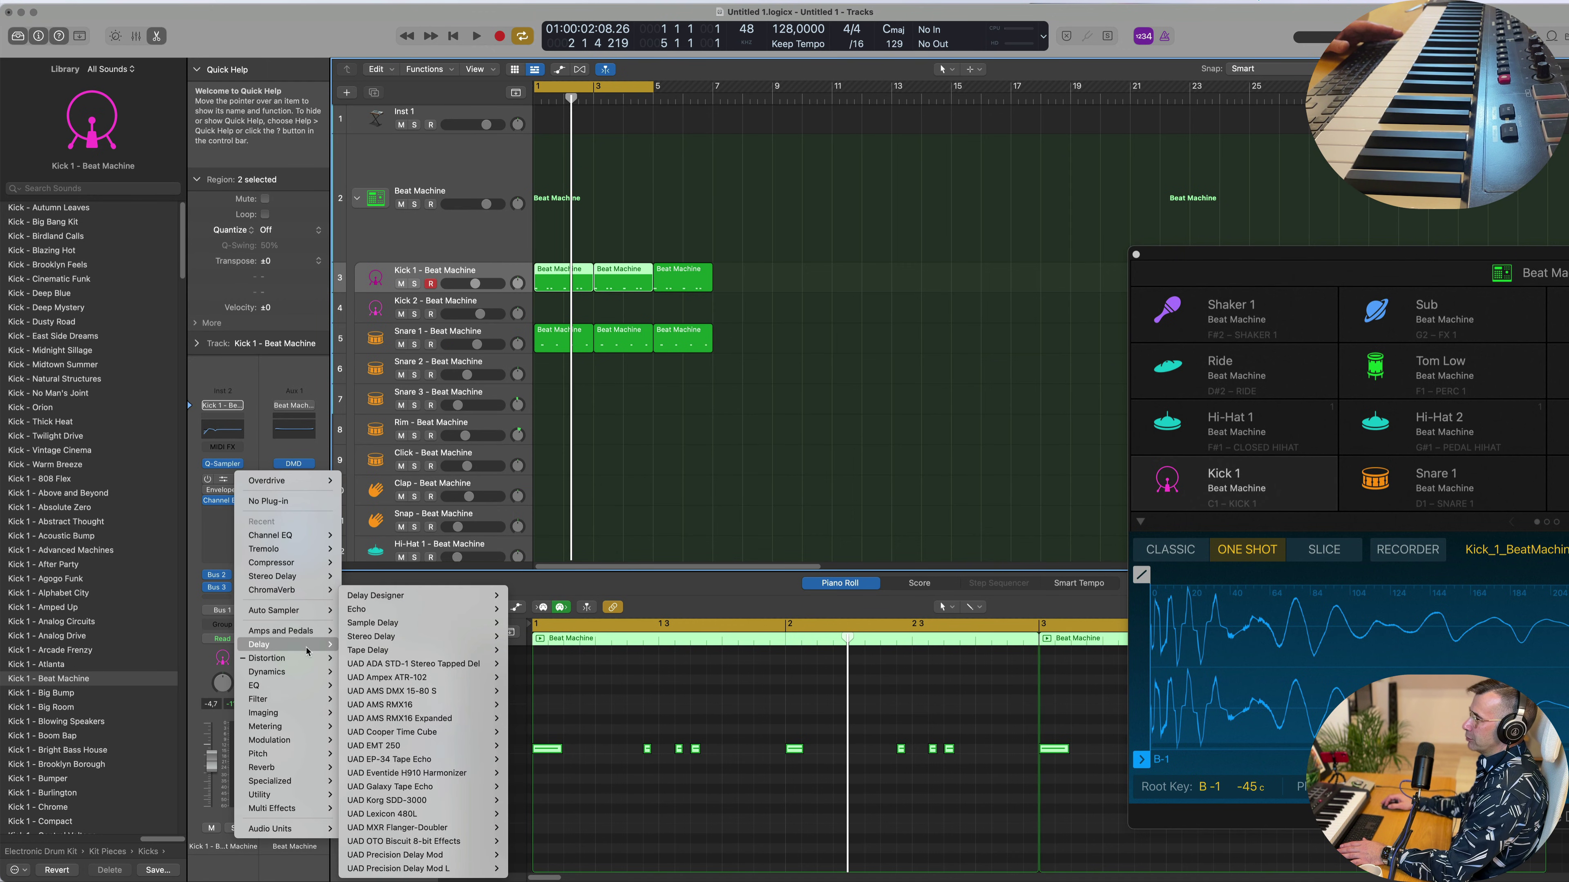
pyautogui.moveTo(310, 660)
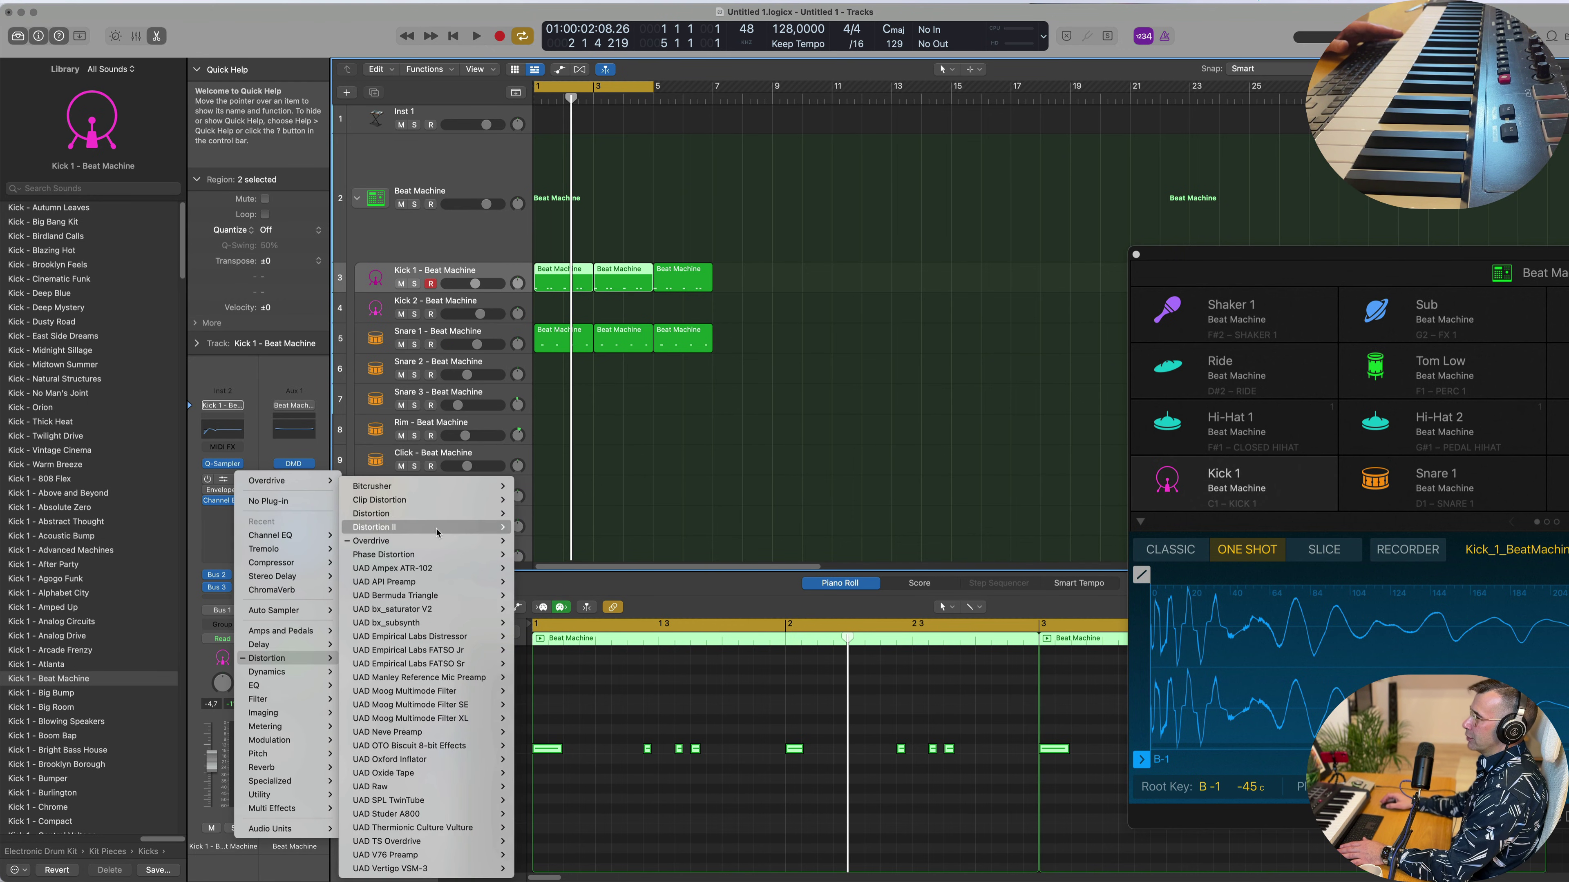
pyautogui.click(556, 490)
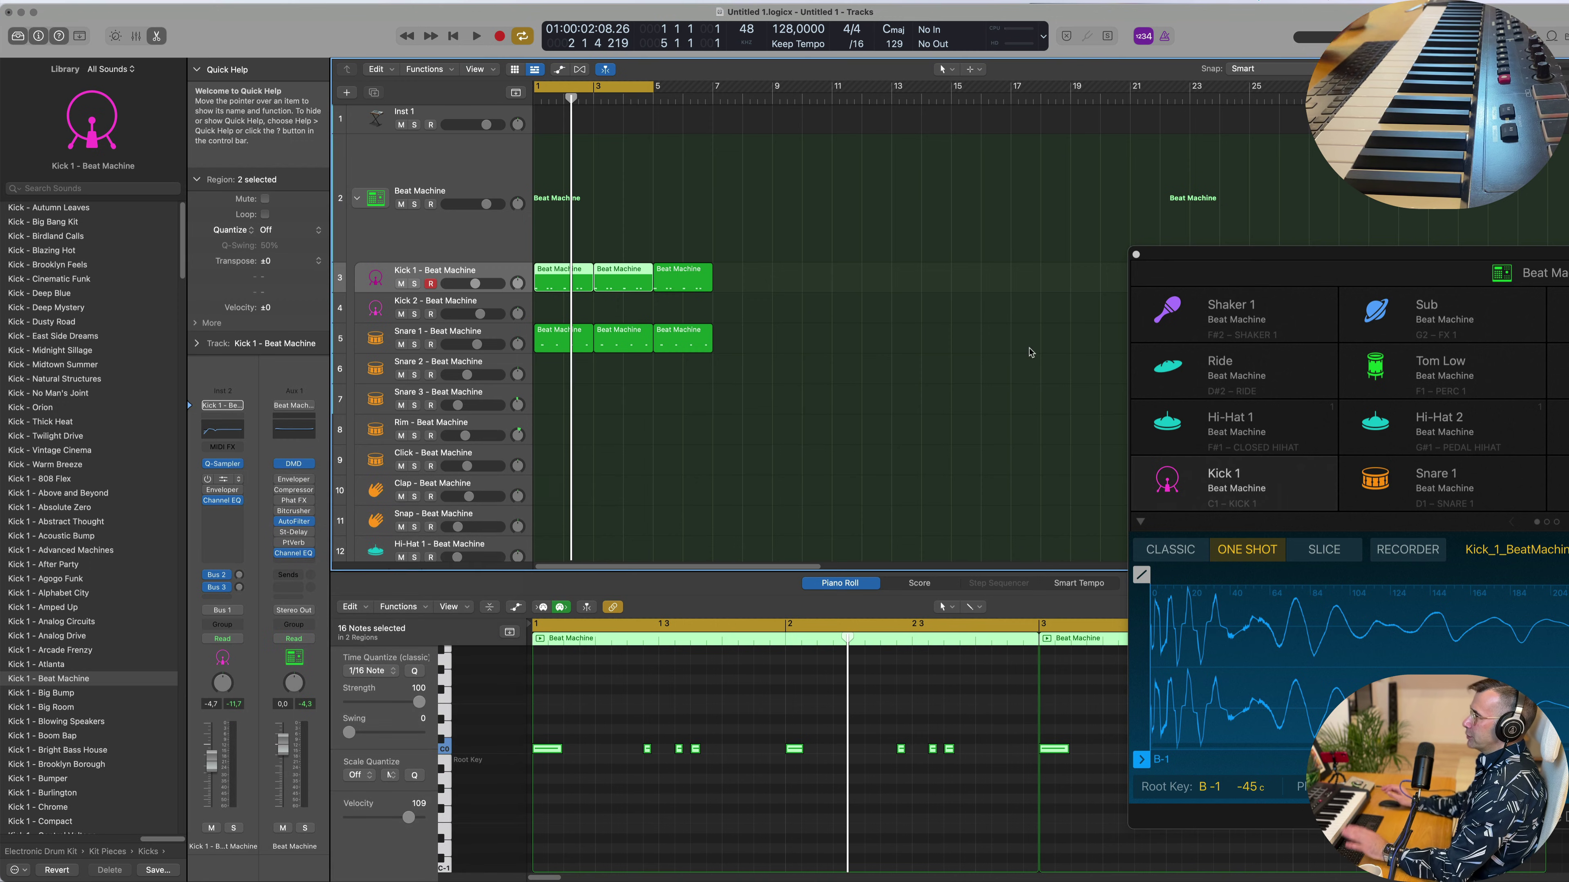
pyautogui.press('space')
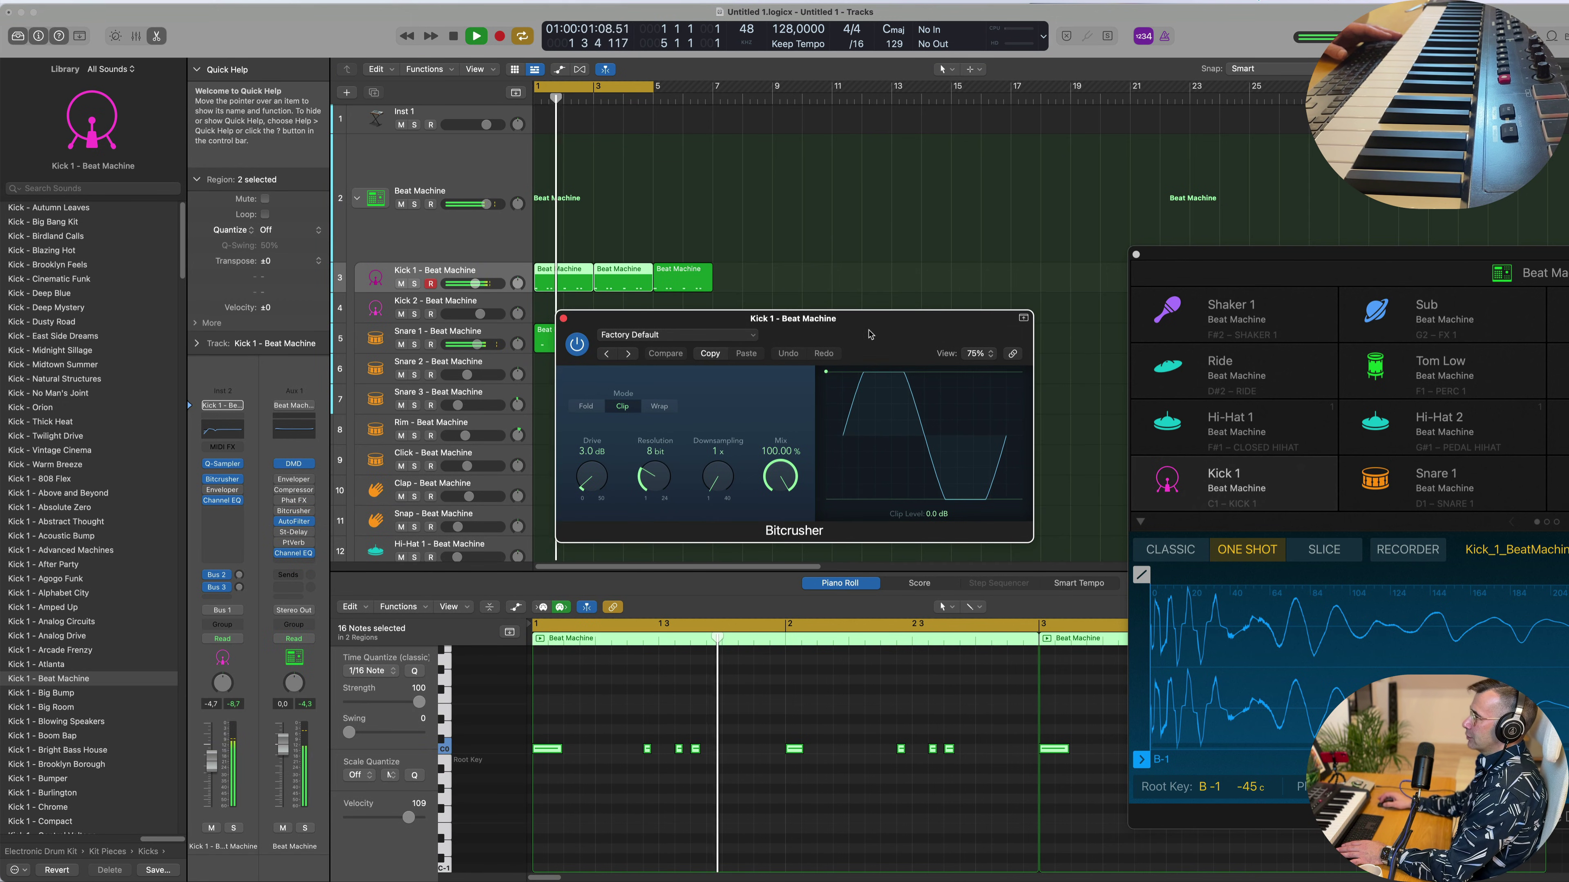
pyautogui.moveTo(867, 342); pyautogui.dragTo(792, 349)
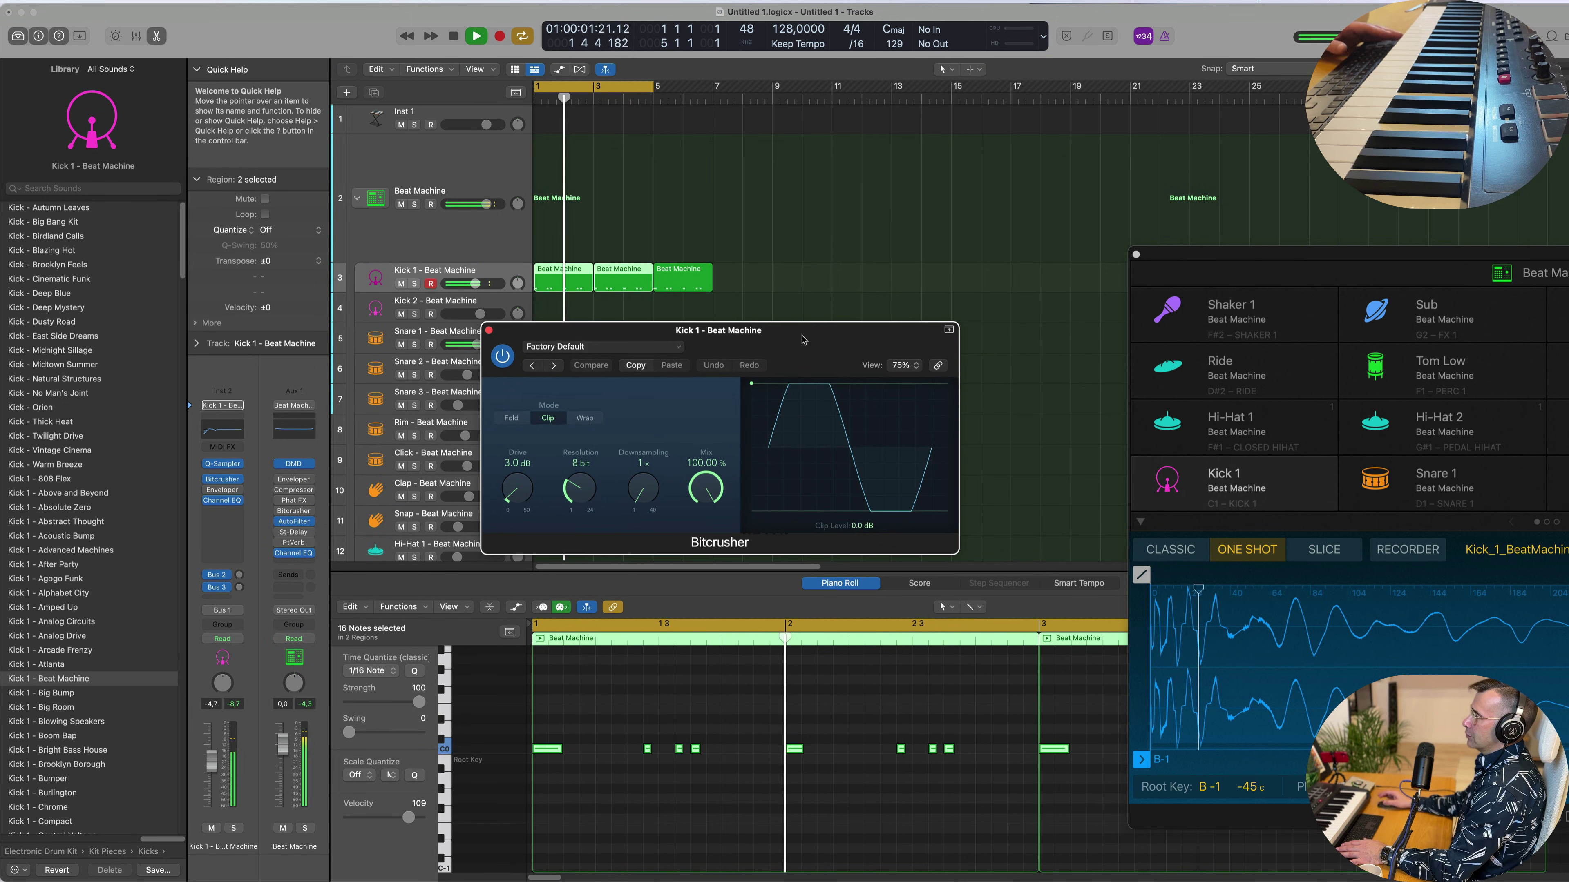
# Load the 8-Bit Downshift preset in the Kick 1 Bitcrusher, listen to it, and close the plug-in window.
pyautogui.click(591, 349)
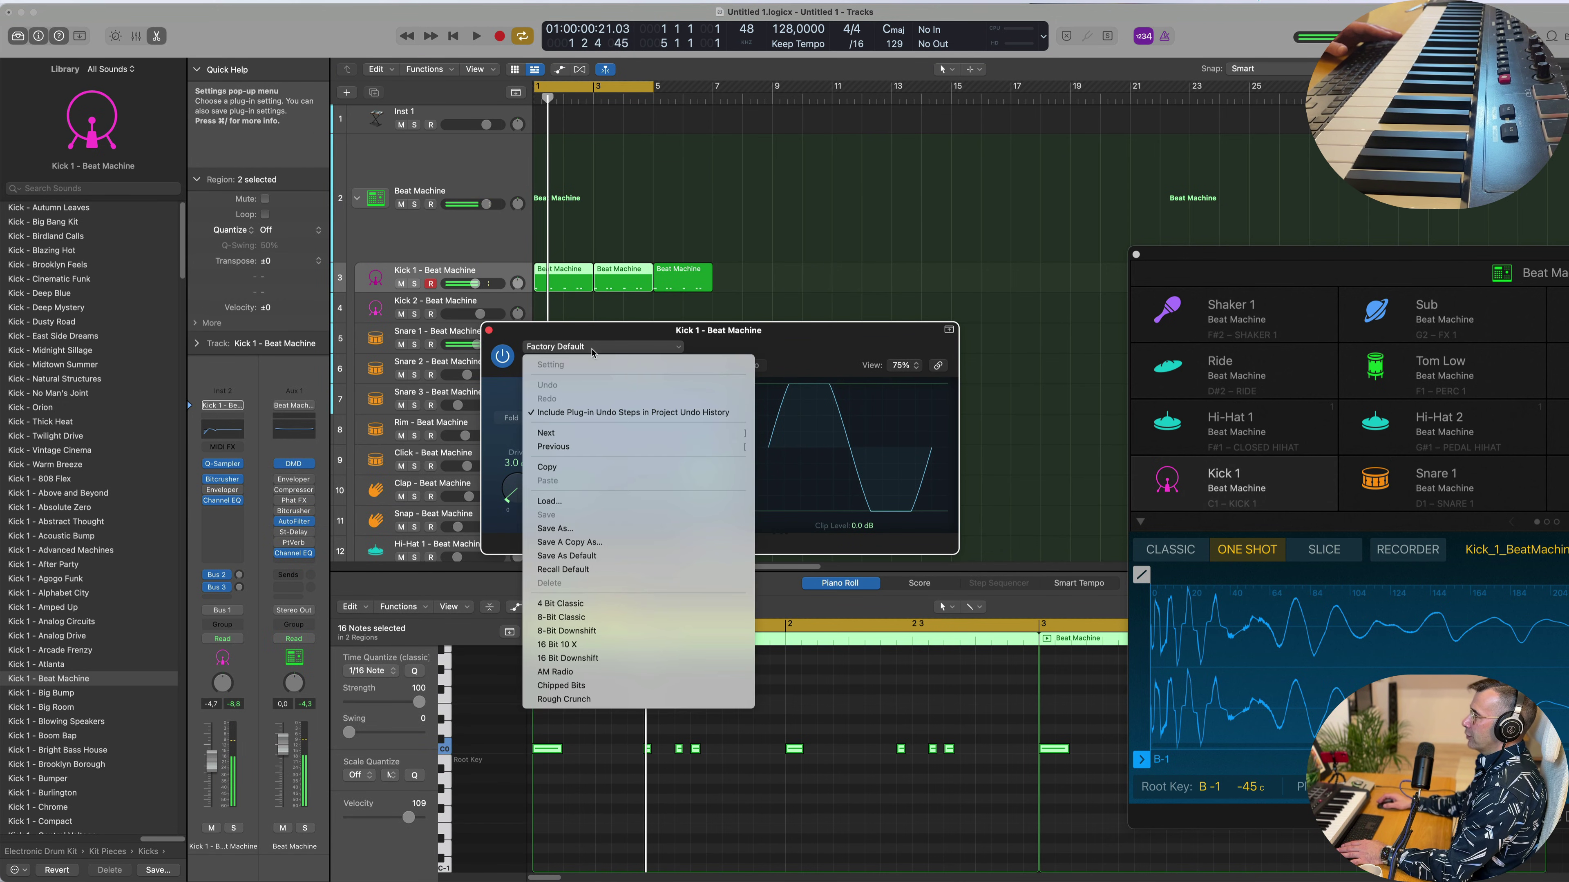
pyautogui.click(646, 635)
pyautogui.press('space')
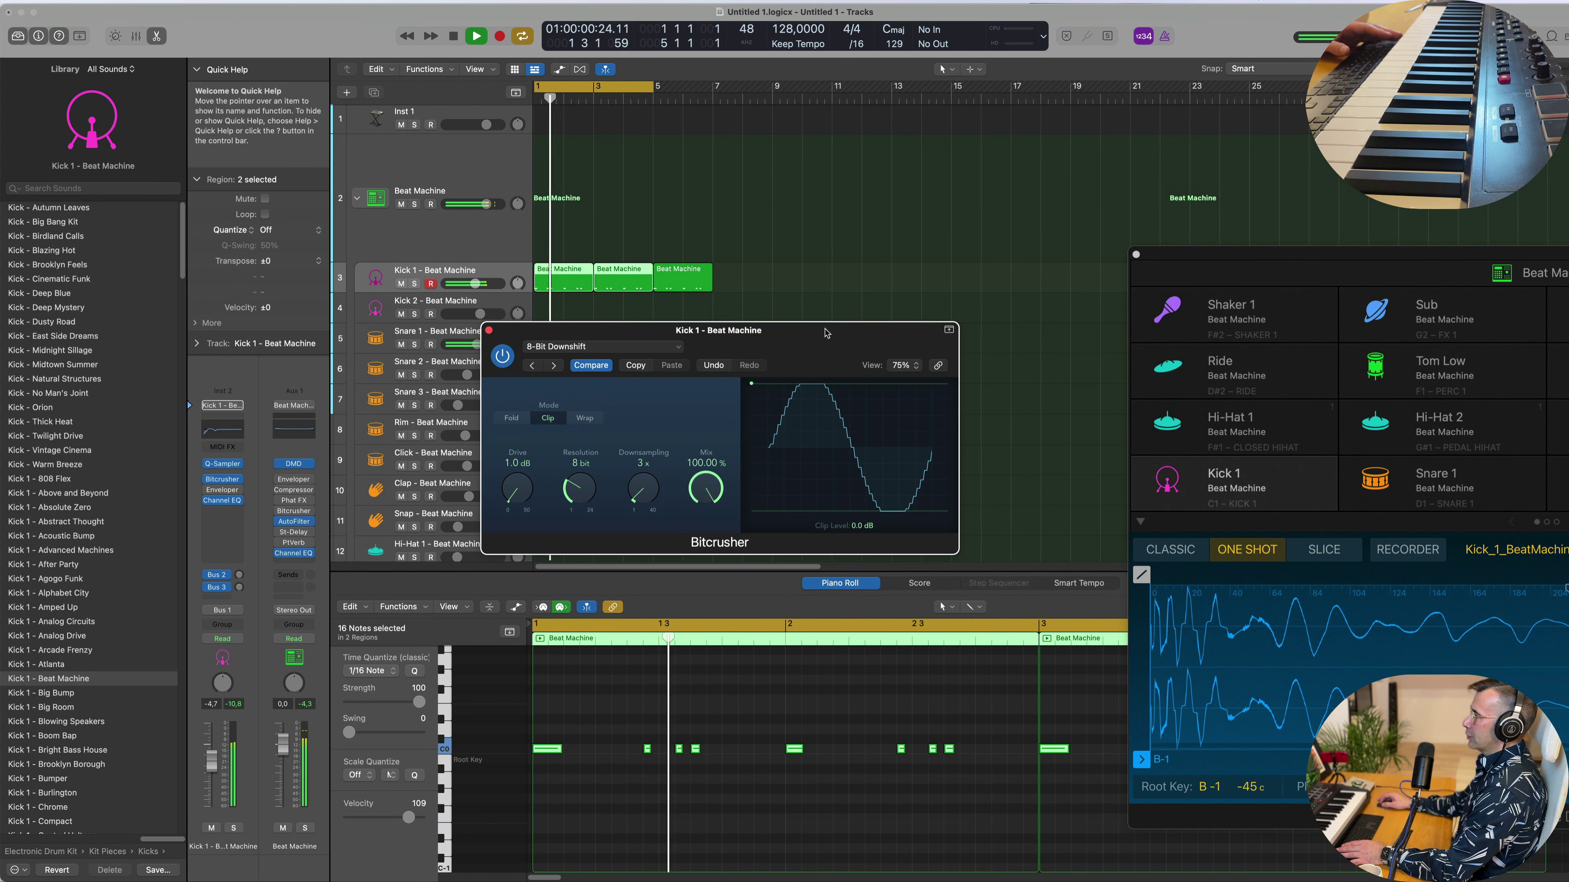
pyautogui.click(488, 330)
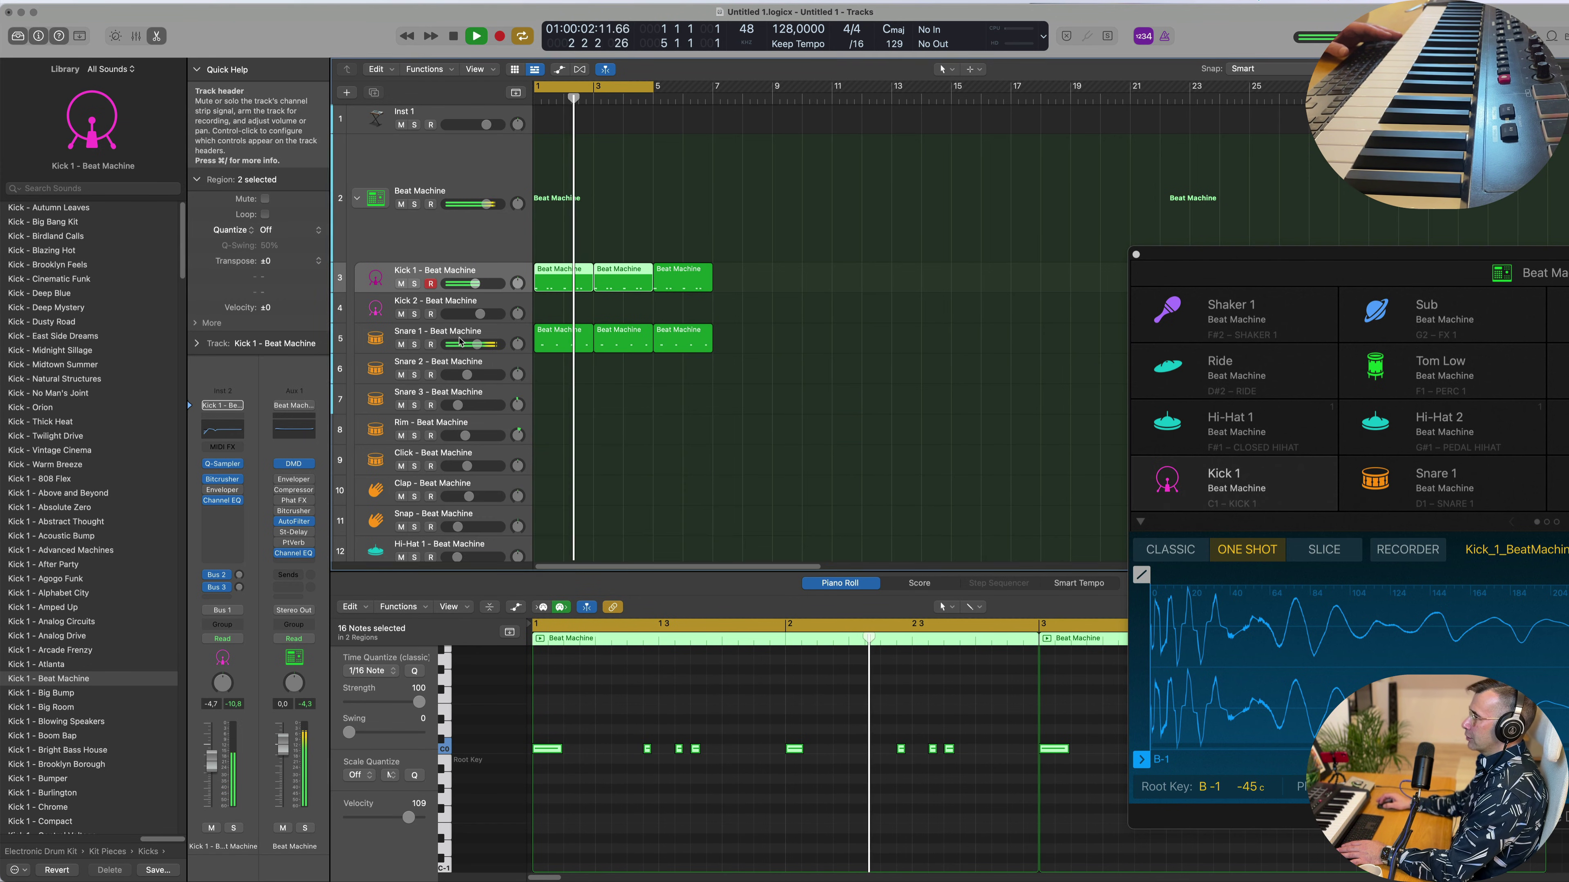
# Lower the Snare 1 track's volume to -8.4 dB while the beat plays, and stop playback.
pyautogui.click(492, 340)
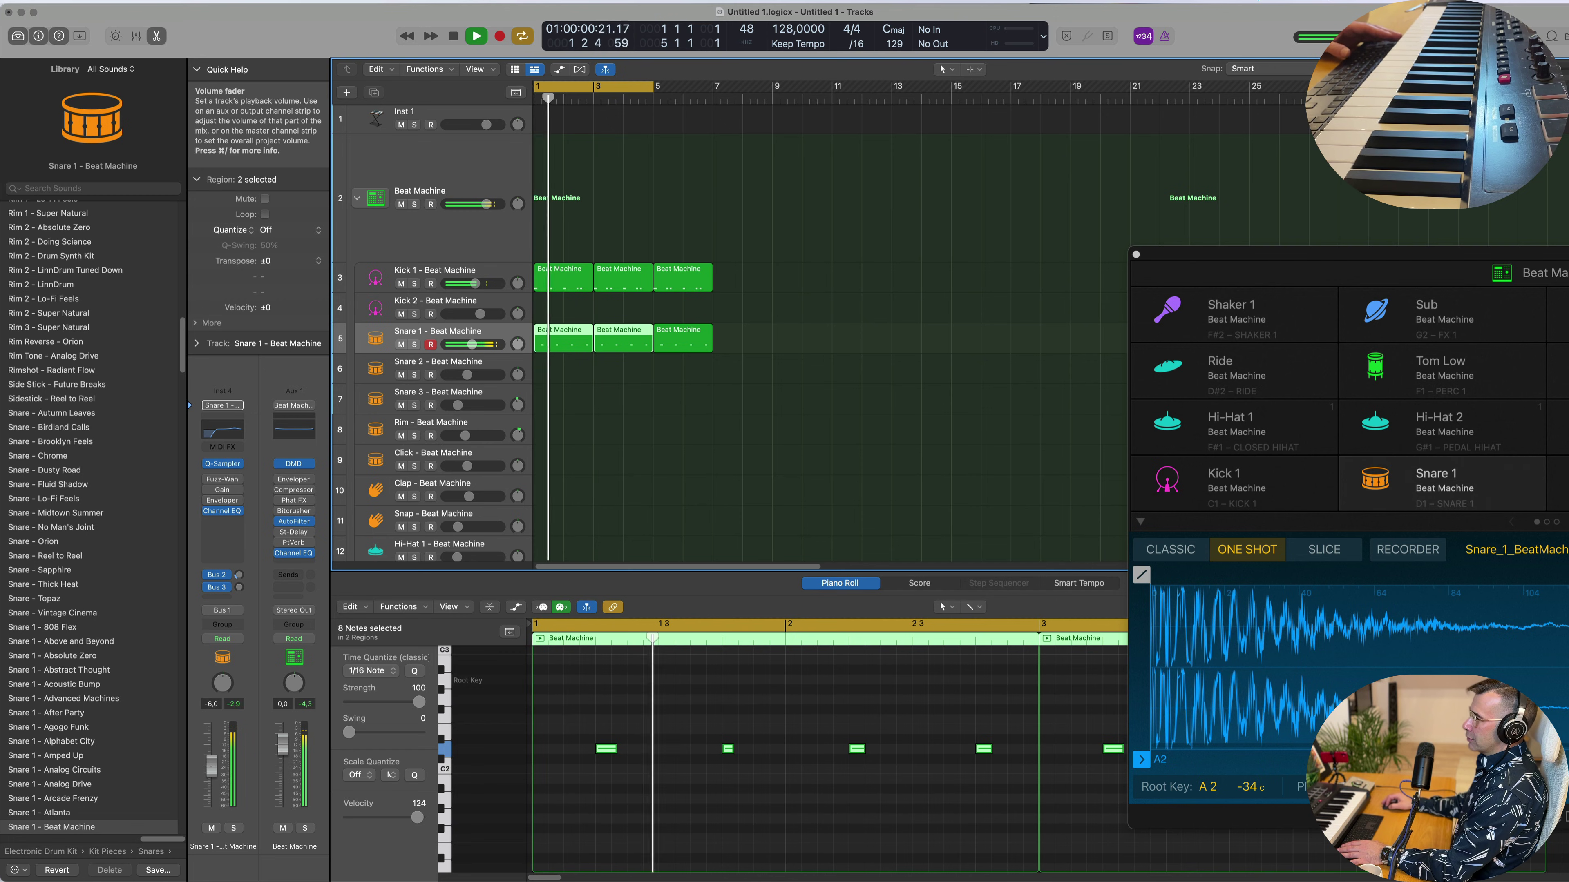
pyautogui.moveTo(211, 767); pyautogui.dragTo(210, 770)
pyautogui.scroll(-5, 722, 272)
pyautogui.press('space')
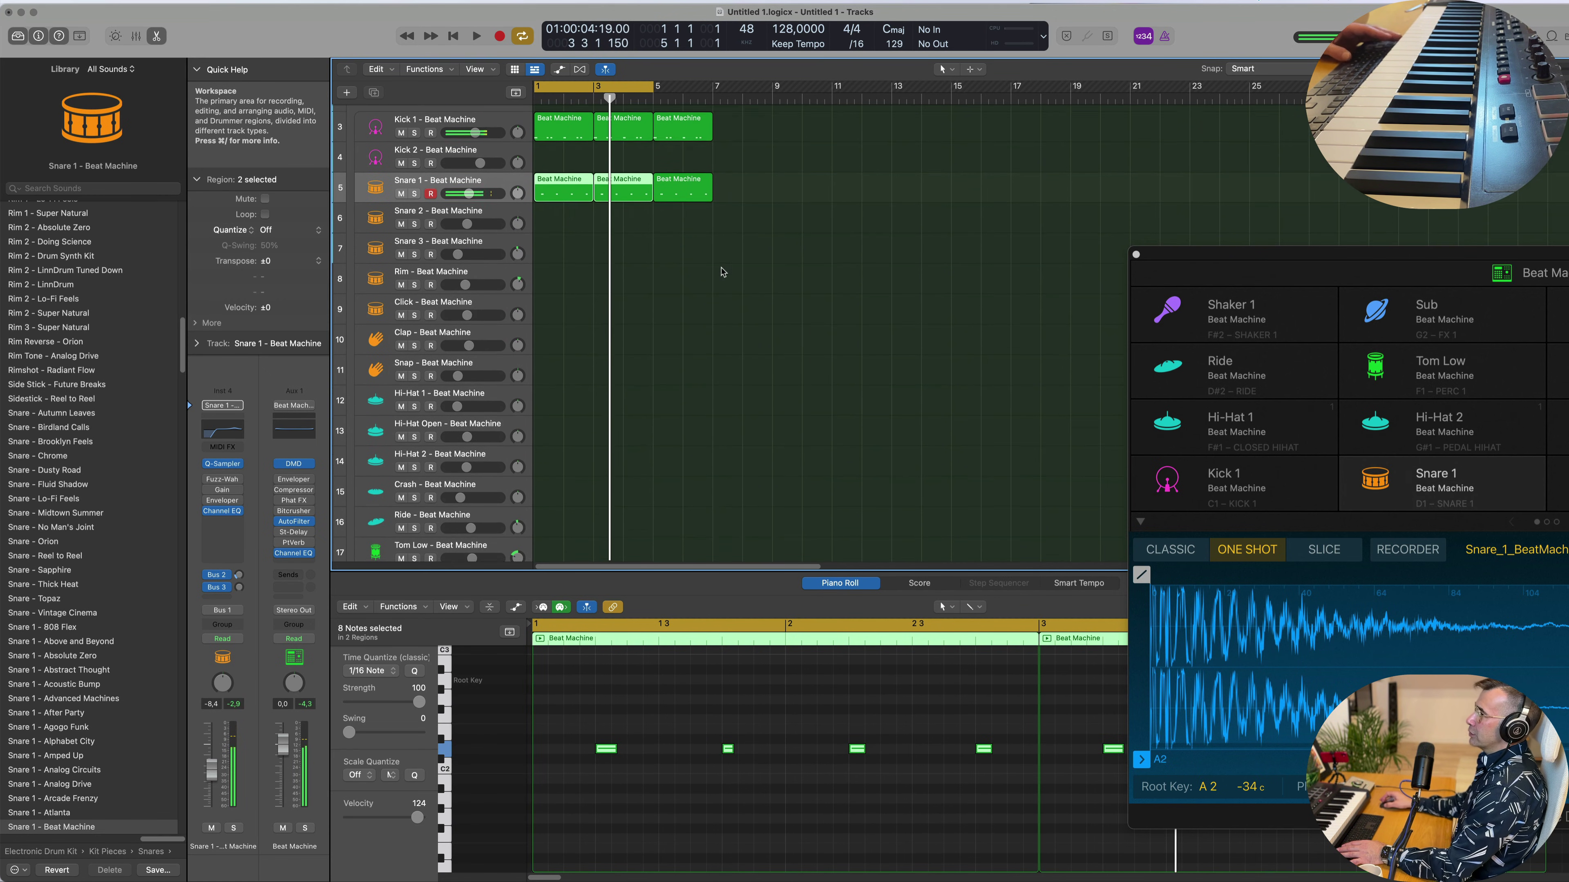
# Copy the first Snare 1 region to the Hi-Hat 1 track and shift and duplicate its notes onto every off-beat eighth.
pyautogui.scroll(-1, 711, 274)
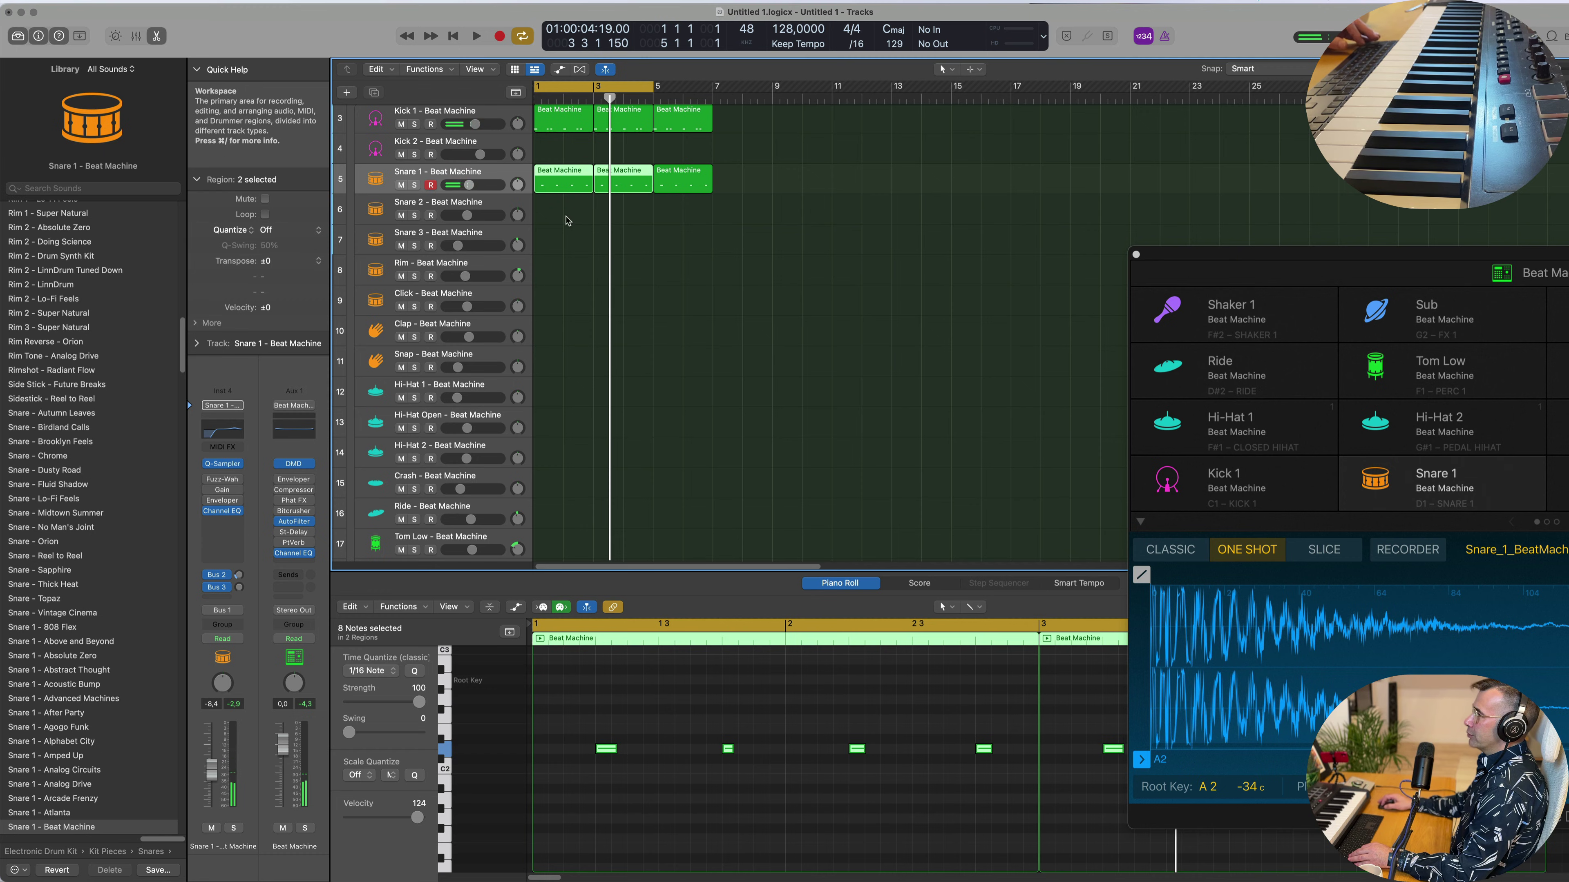
pyautogui.click(563, 189)
pyautogui.moveTo(562, 204); pyautogui.dragTo(566, 396)
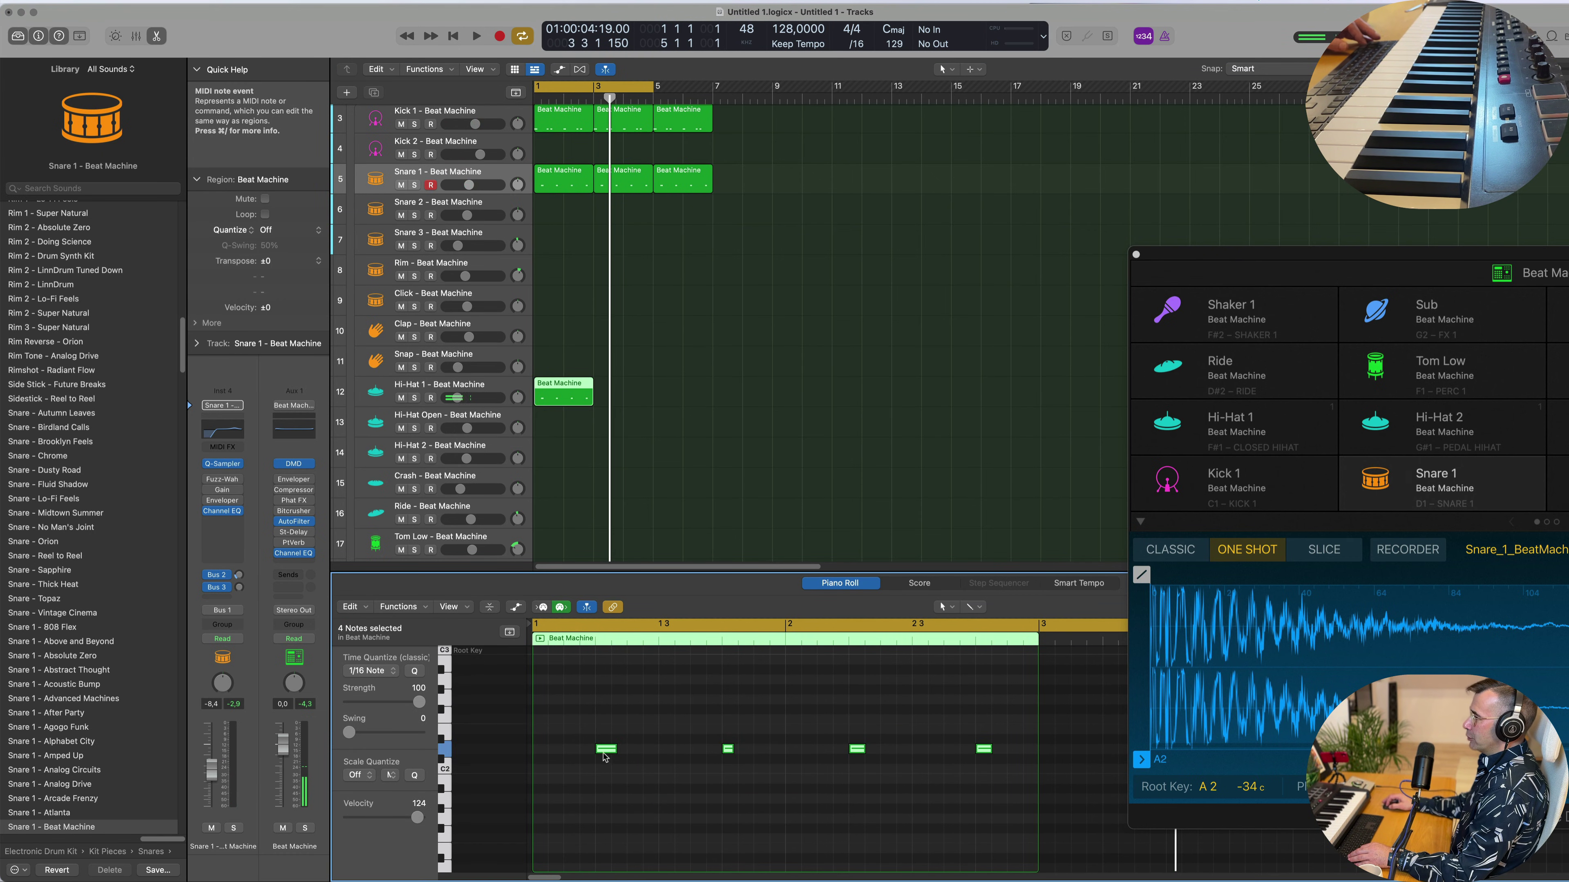
pyautogui.moveTo(597, 754); pyautogui.dragTo(639, 755)
# Play the beat and repeat the Hi-Hat 1 region twice.
pyautogui.press('space')
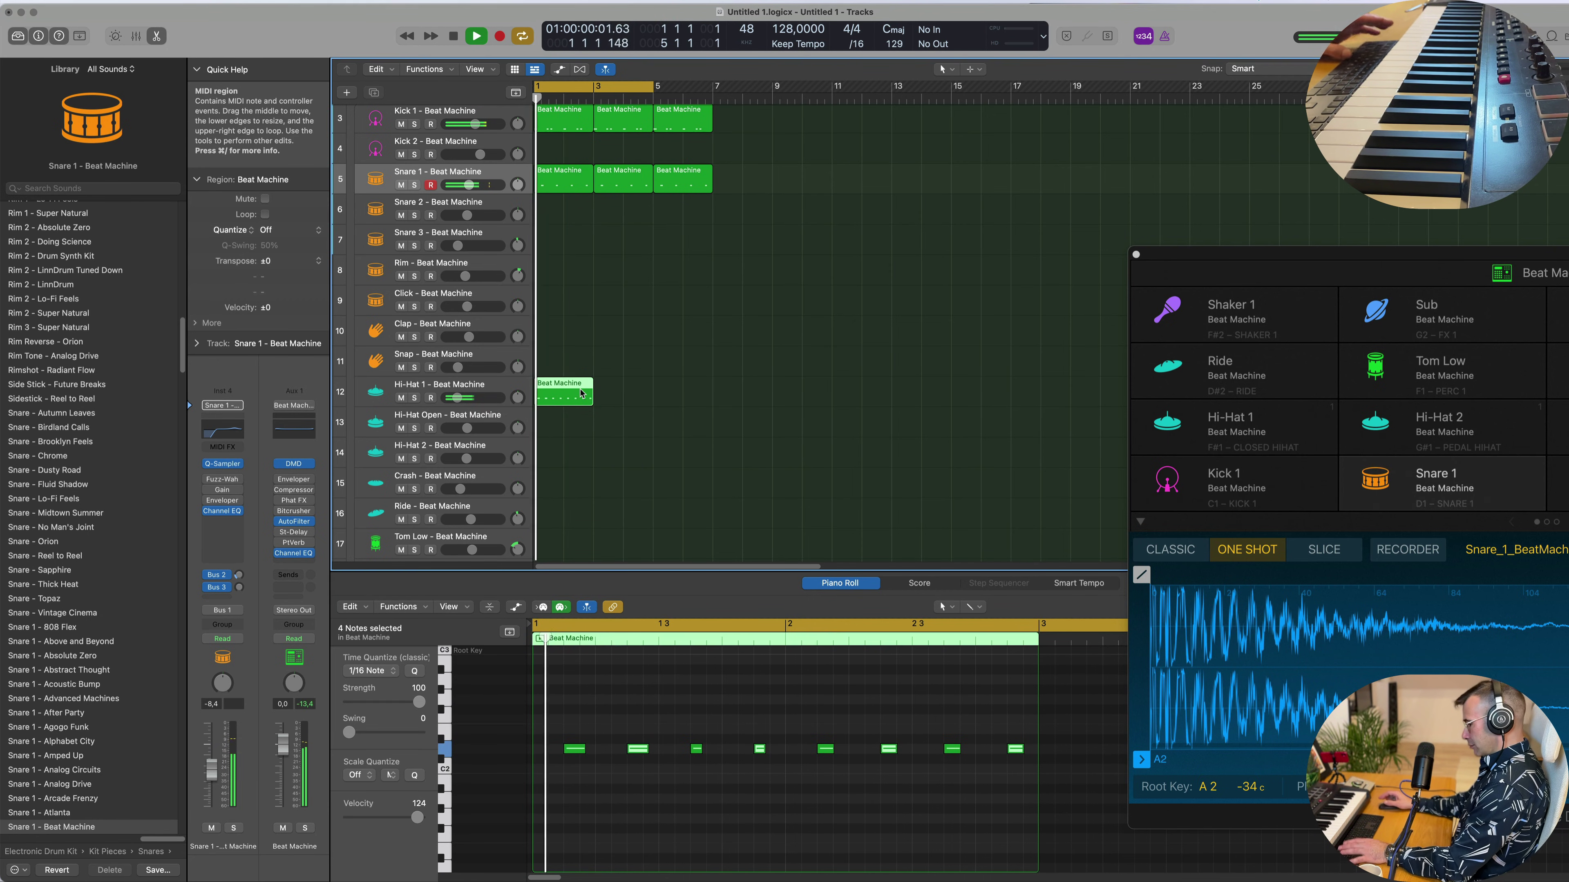
pyautogui.press('super+r')
pyautogui.press('super+r')
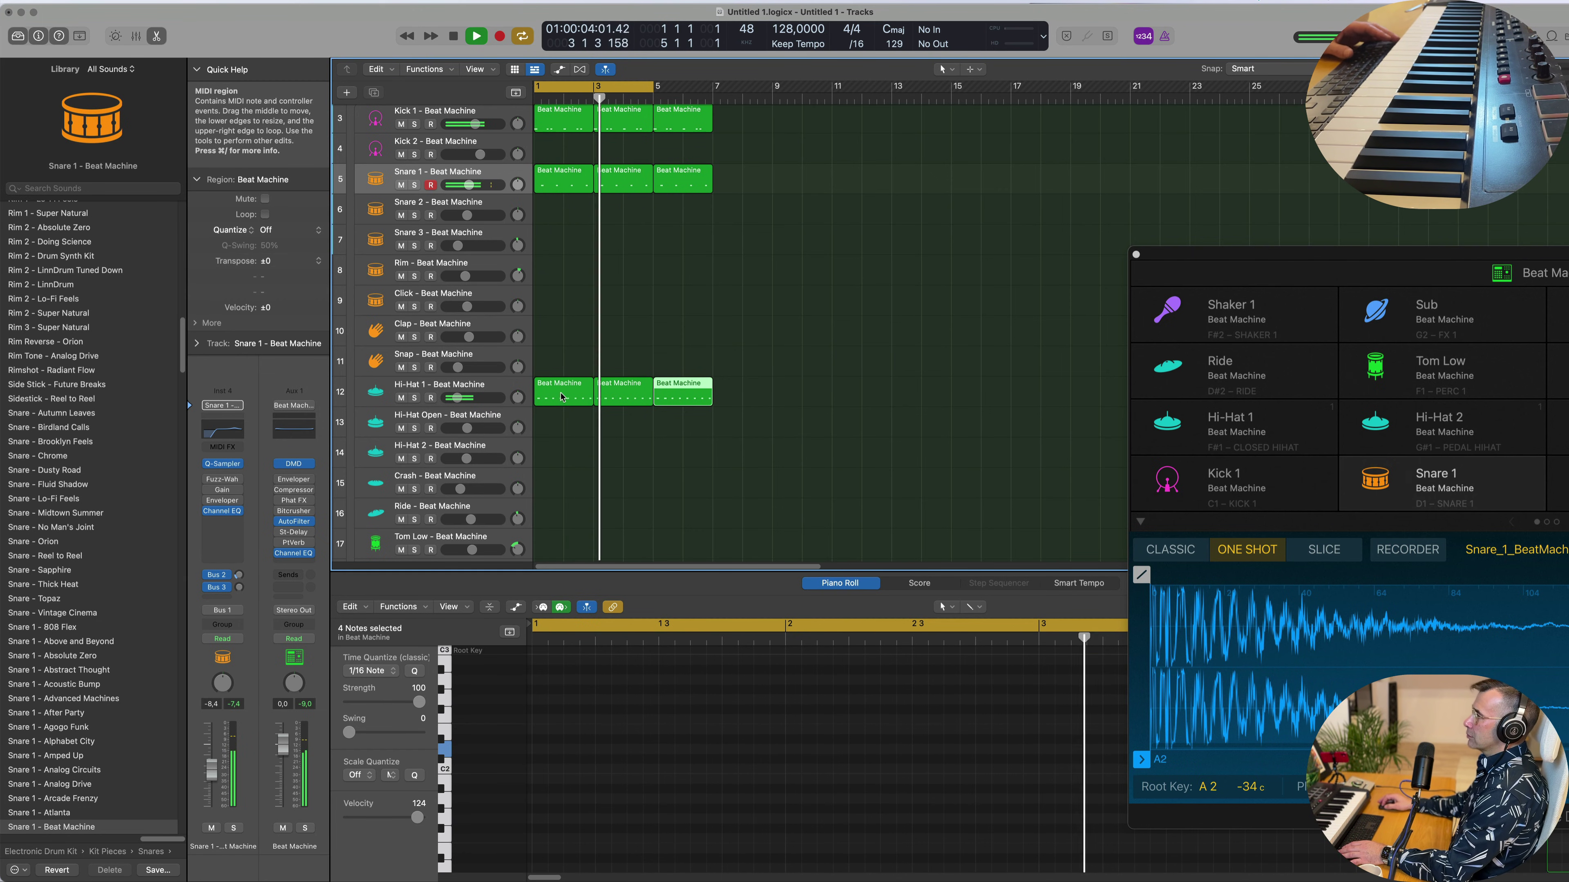
# Move the first two Hi-Hat 1 regions to the Hi-Hat Open track and delete the third region left on Hi-Hat 1.
pyautogui.click(544, 399)
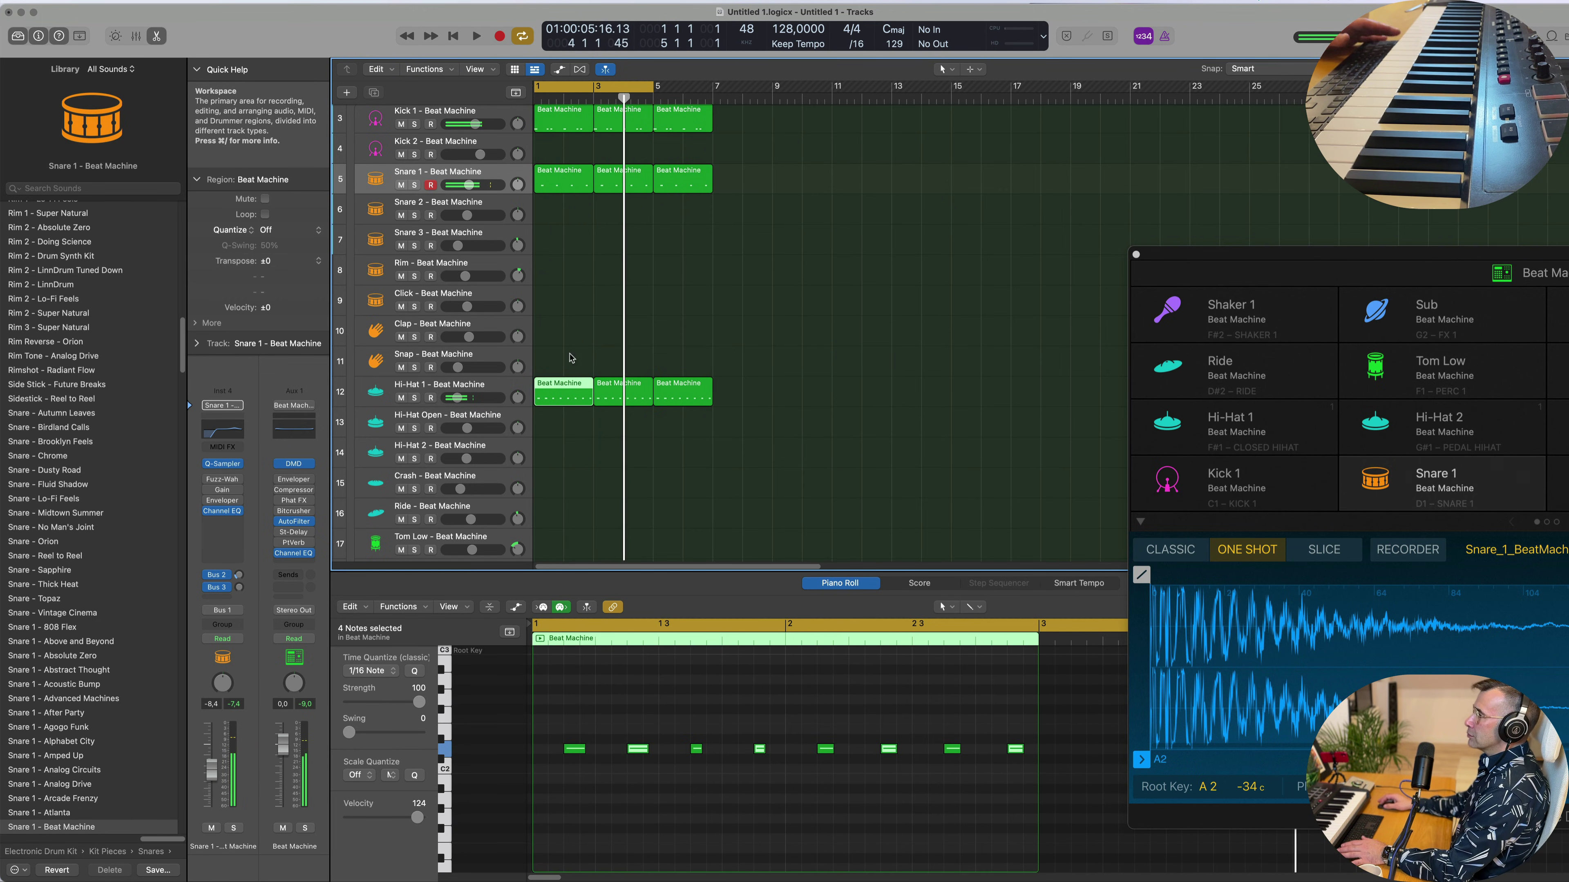
pyautogui.keyDown('shift'); pyautogui.click(621, 396); pyautogui.keyUp('shift')
pyautogui.moveTo(551, 393); pyautogui.dragTo(551, 423)
pyautogui.press('space')
pyautogui.click(688, 397)
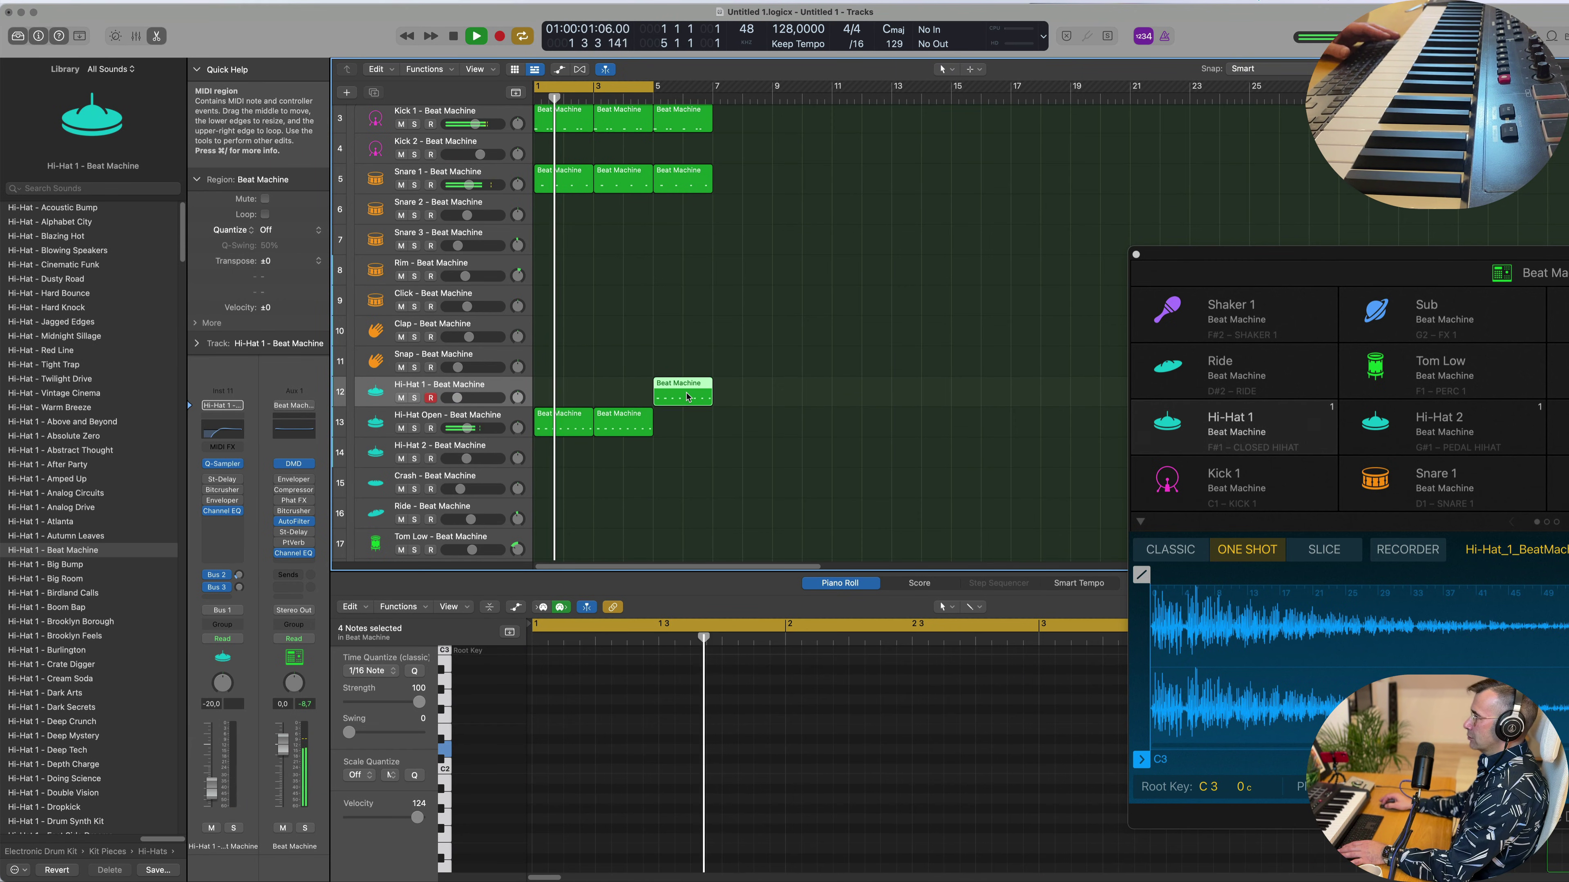
pyautogui.press('Delete')
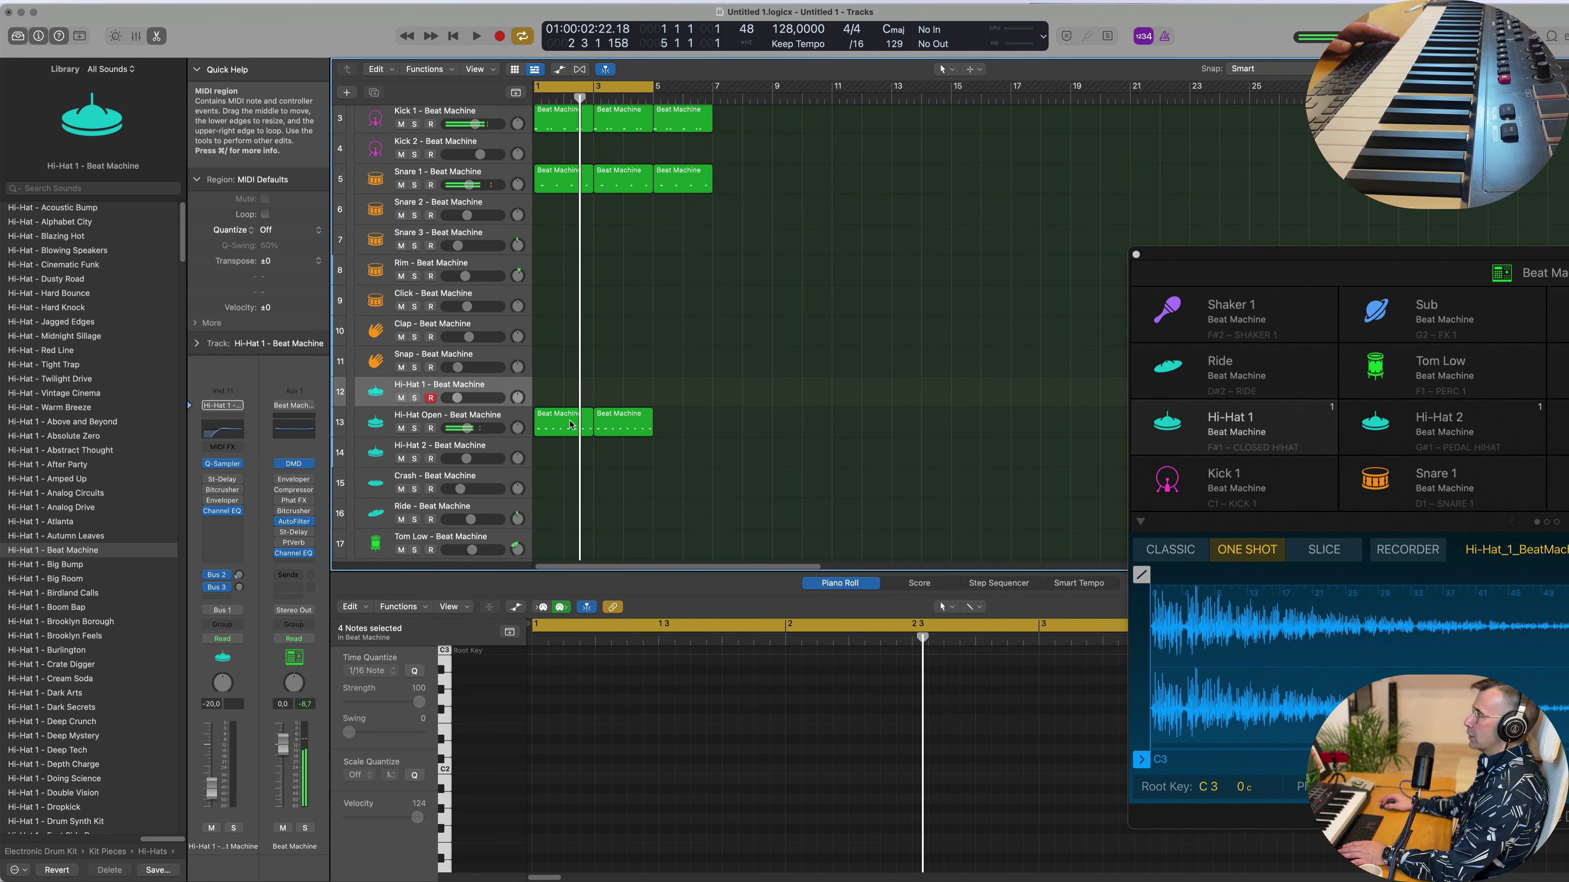
# Shorten the Hi-Hat Open sample with a fade-out of about 0.109 s and a sample end of about 0.218 s, and close Drum Machine Designer.
pyautogui.click(459, 422)
pyautogui.press('space')
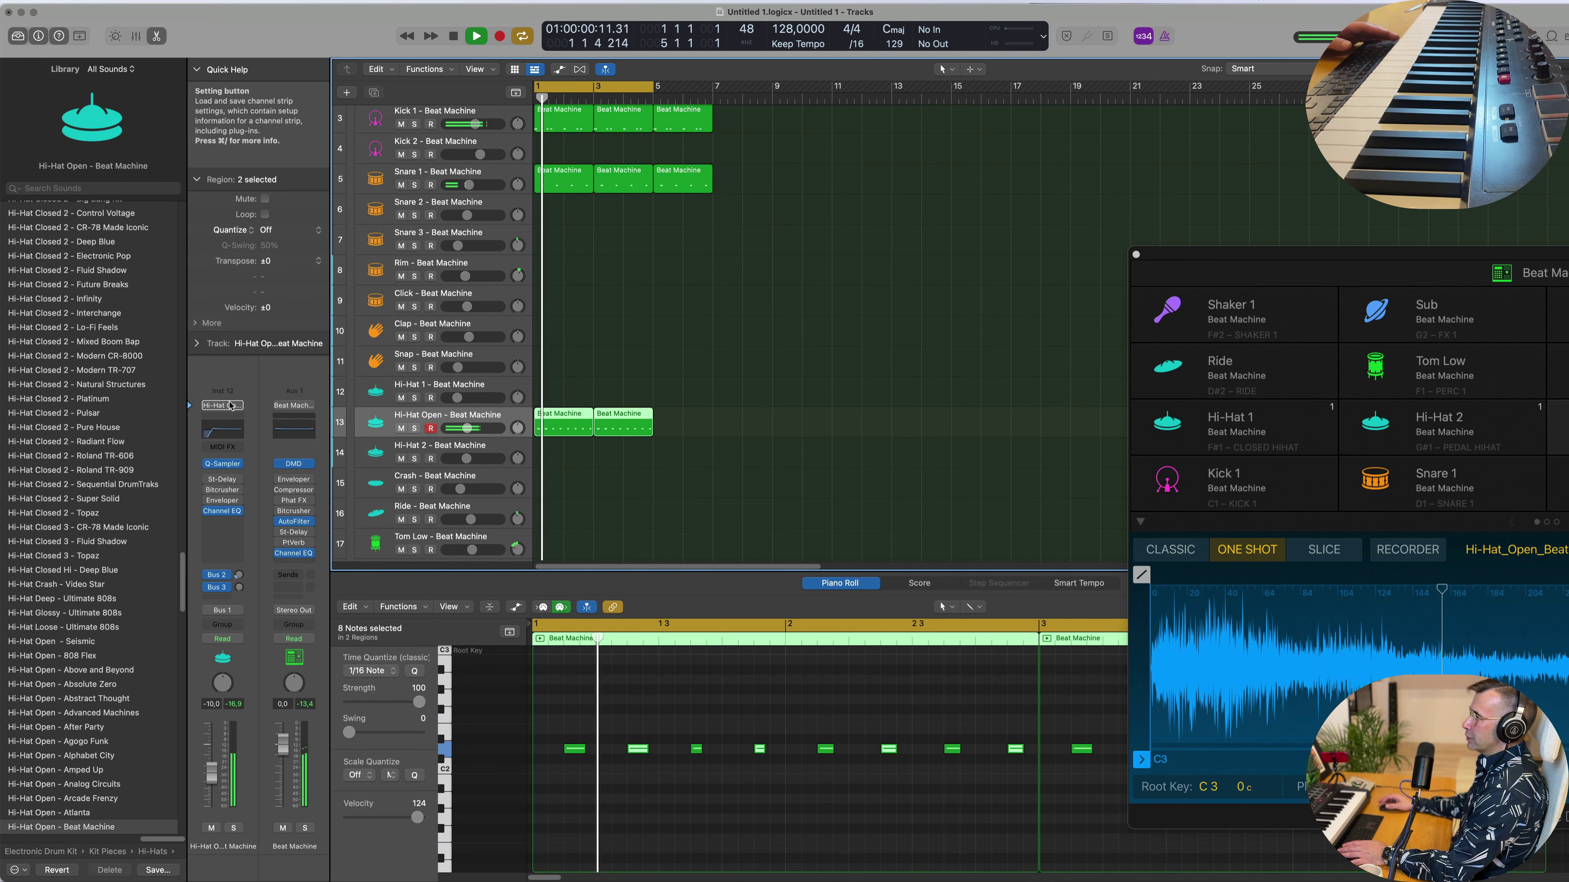
pyautogui.moveTo(1280, 245); pyautogui.dragTo(642, 23)
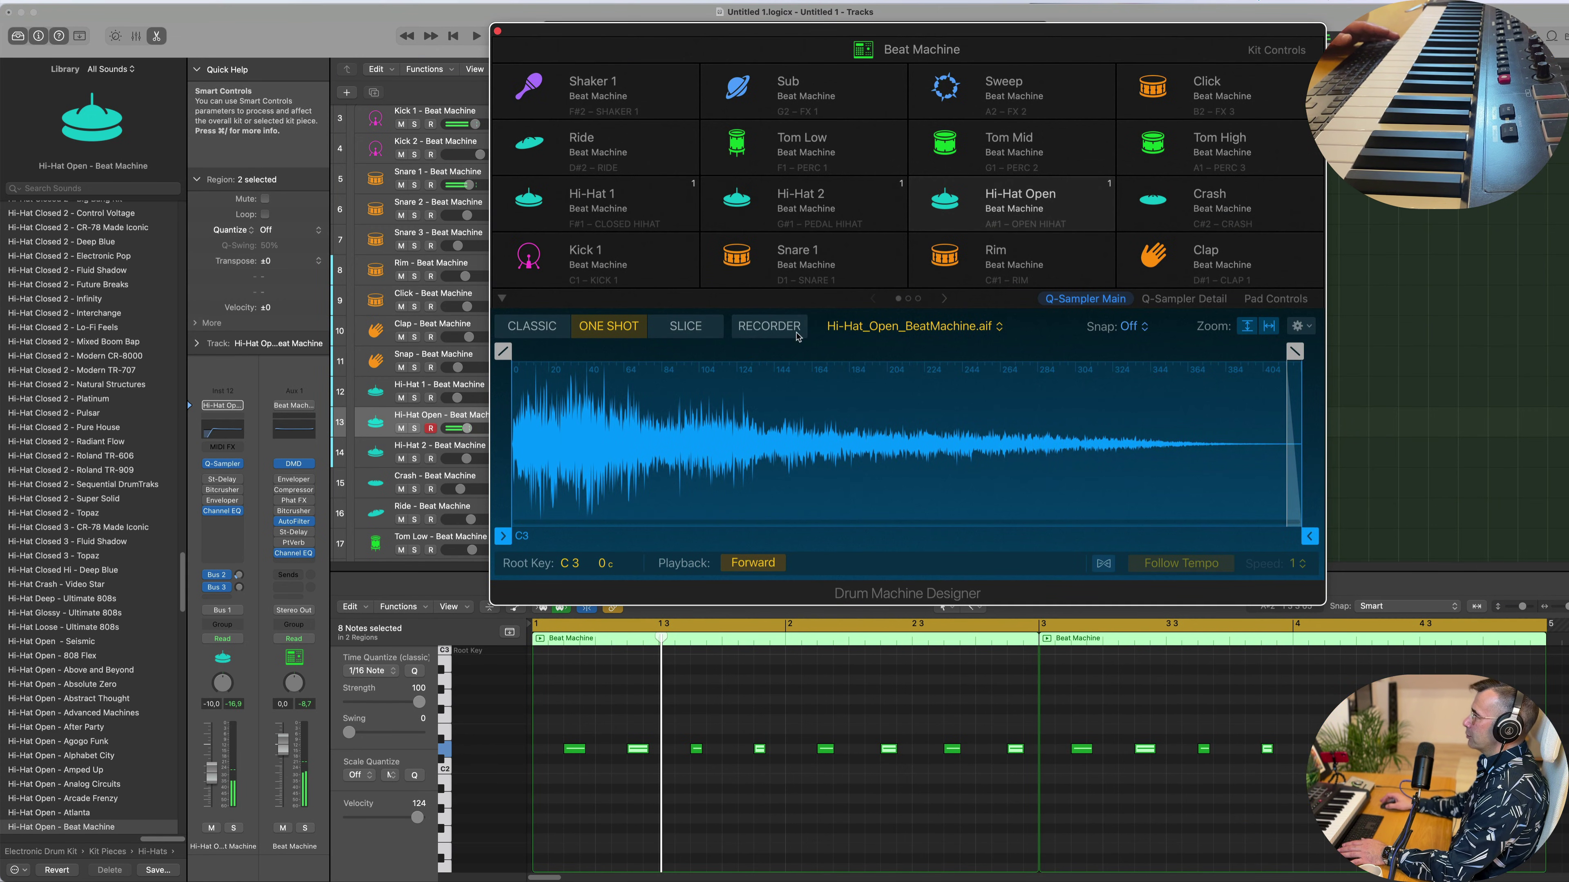
pyautogui.press('space')
pyautogui.moveTo(1287, 357); pyautogui.dragTo(1096, 350)
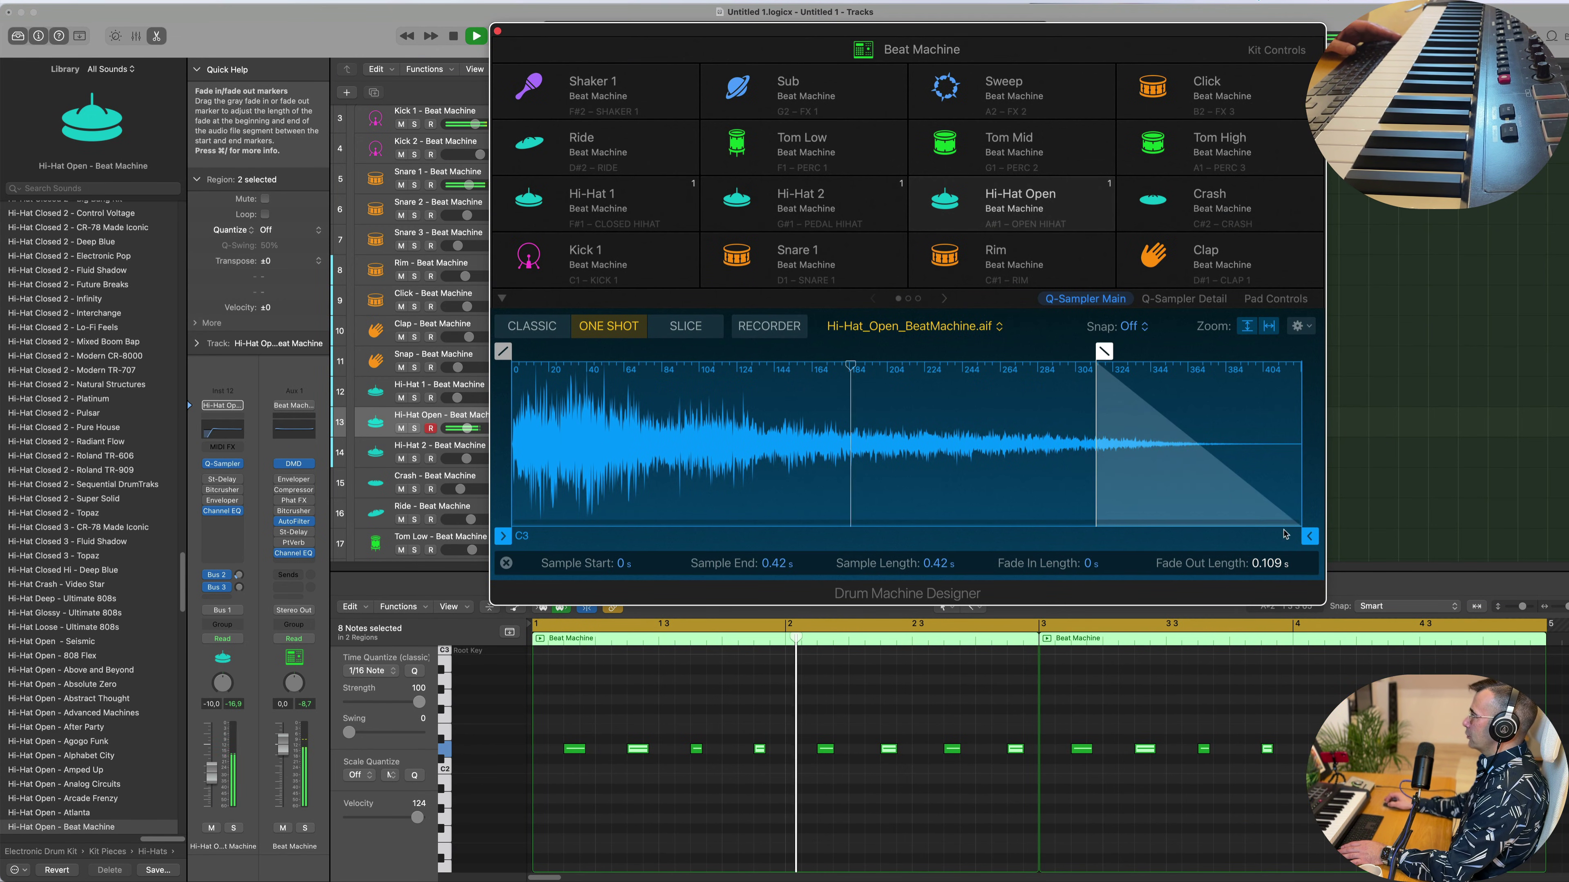
pyautogui.moveTo(1300, 519); pyautogui.dragTo(938, 524)
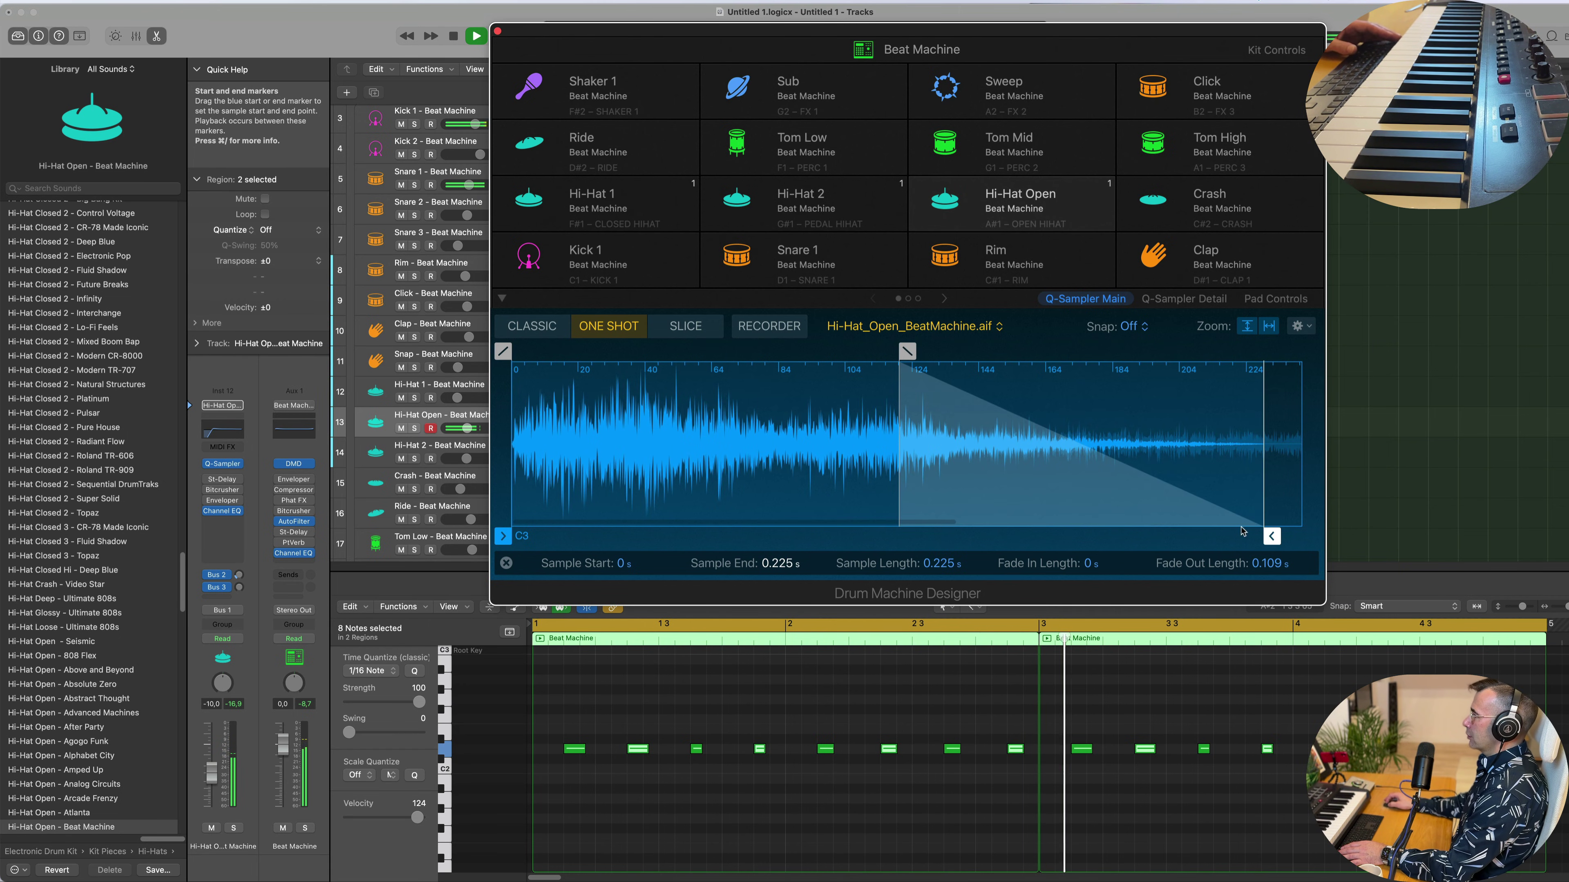
pyautogui.moveTo(1272, 535); pyautogui.dragTo(1249, 535)
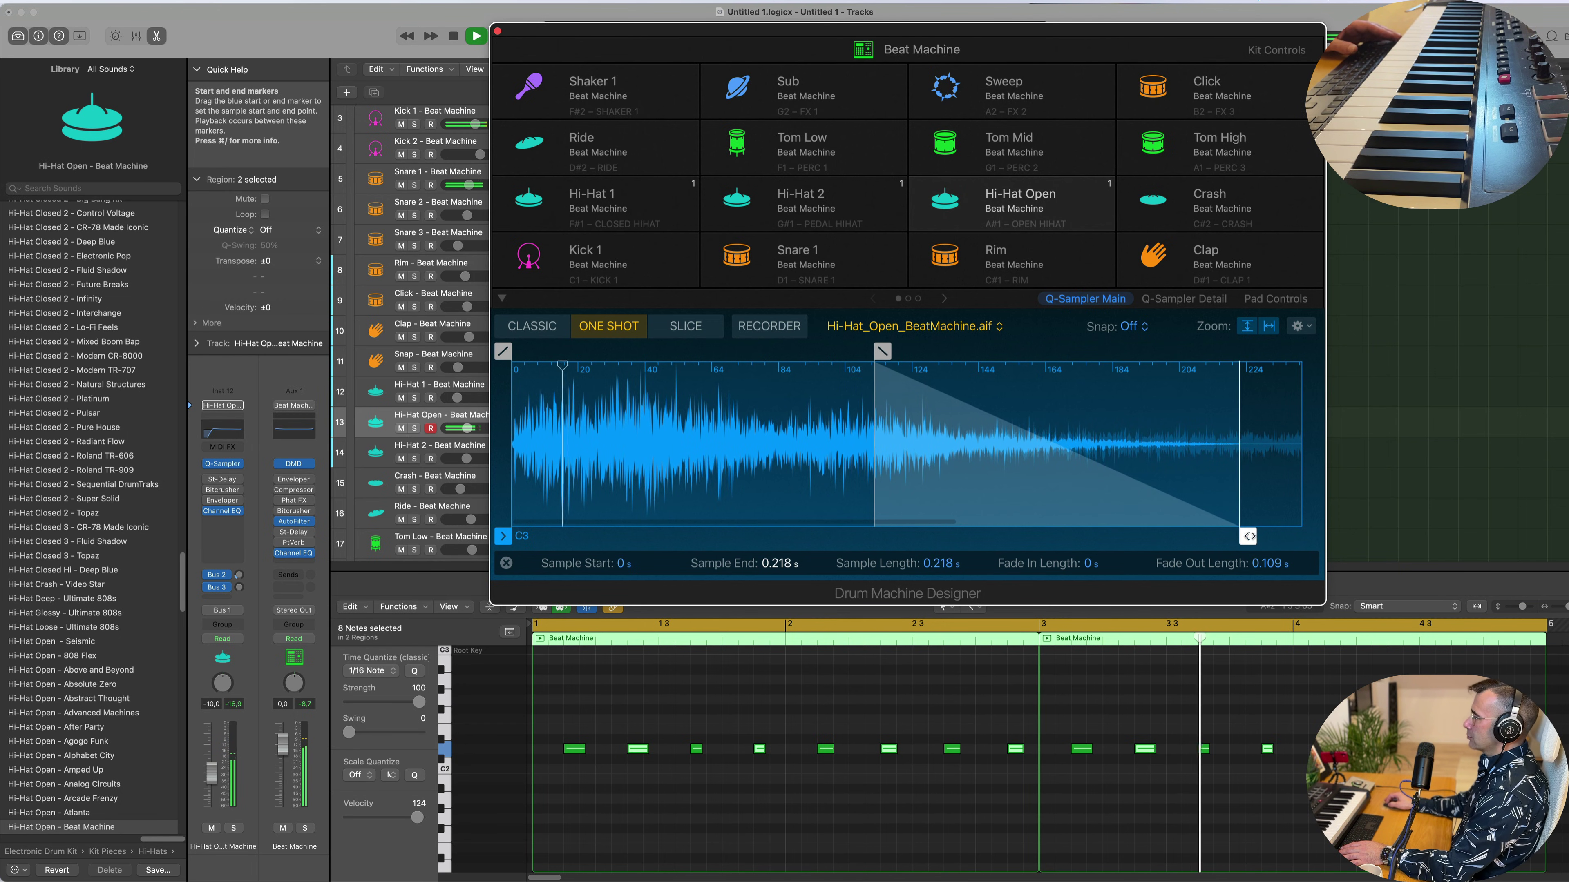
pyautogui.click(497, 31)
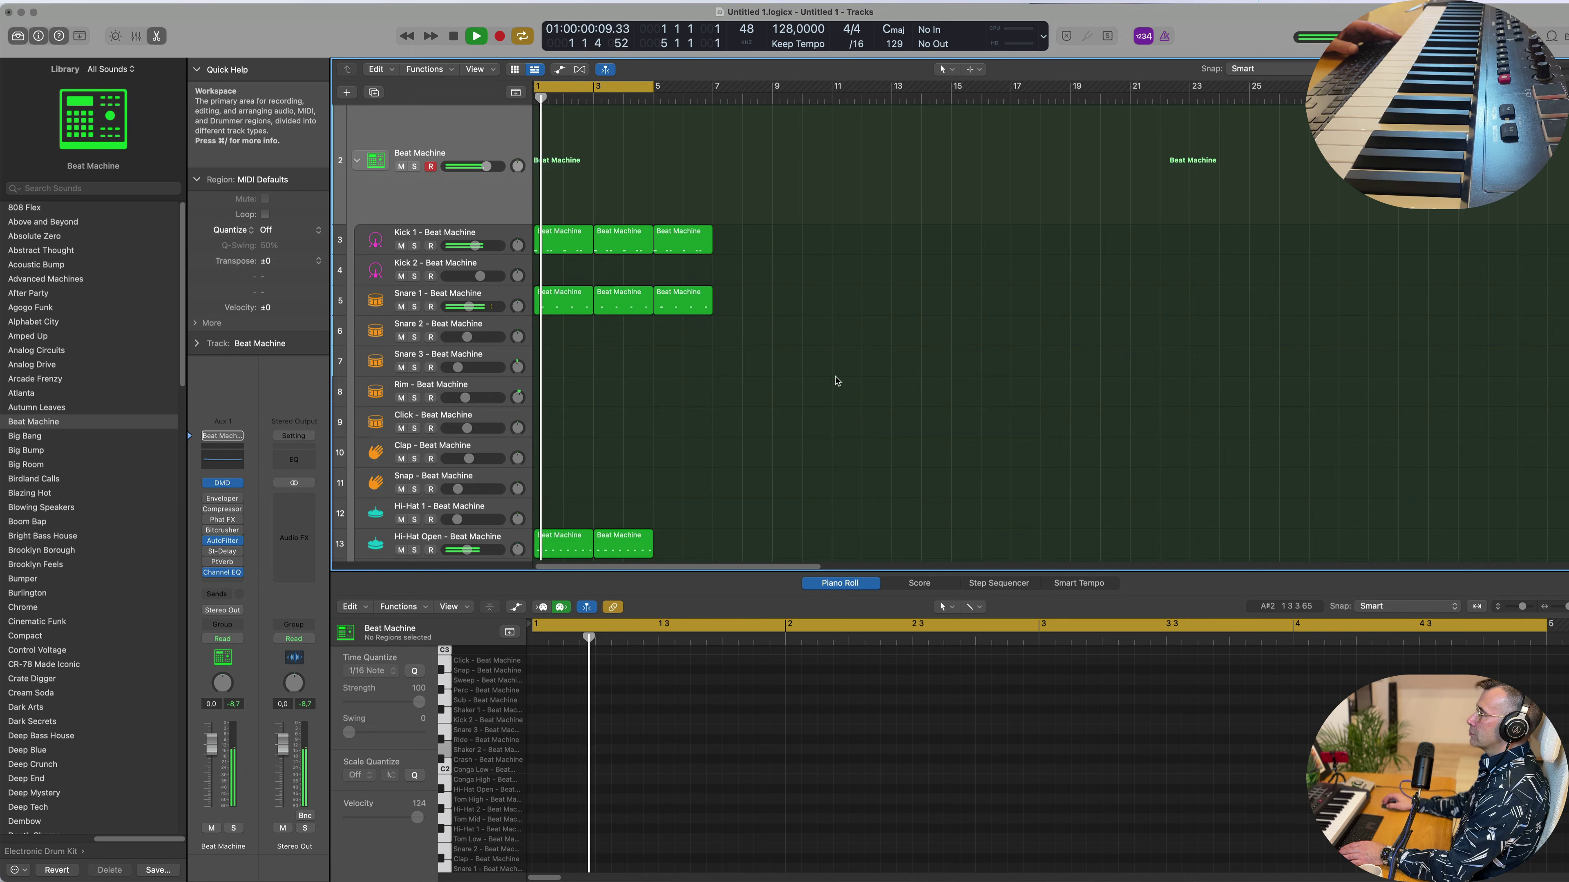
# Remove the third Kick 1 and Snare 1 regions and lower the Hi-Hat Open track's volume to -14.2 dB.
pyautogui.press('super+z')
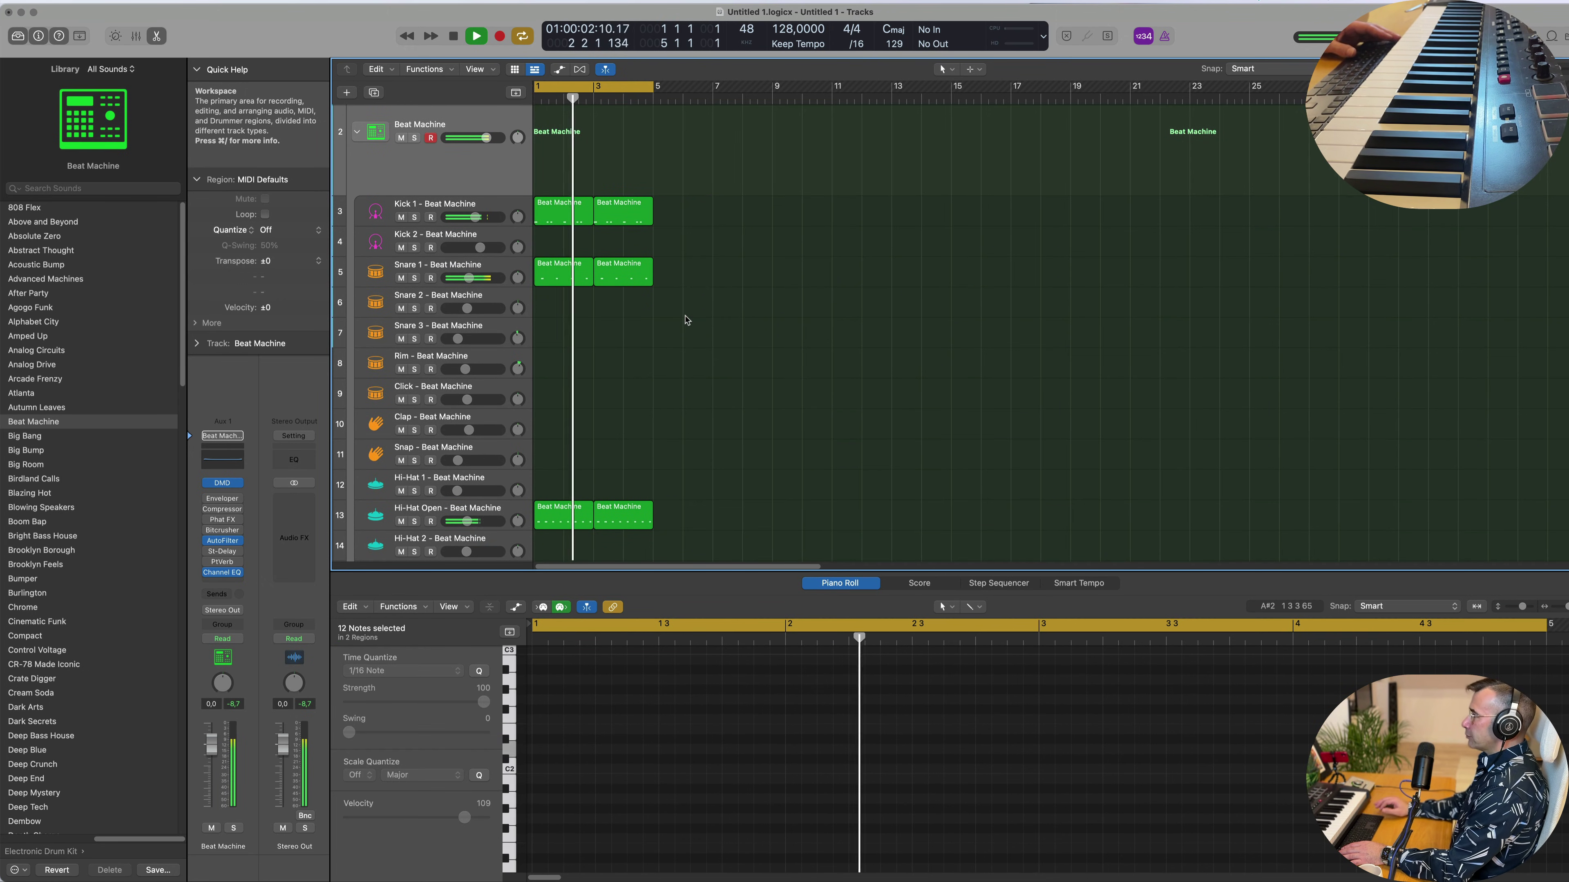
pyautogui.click(445, 515)
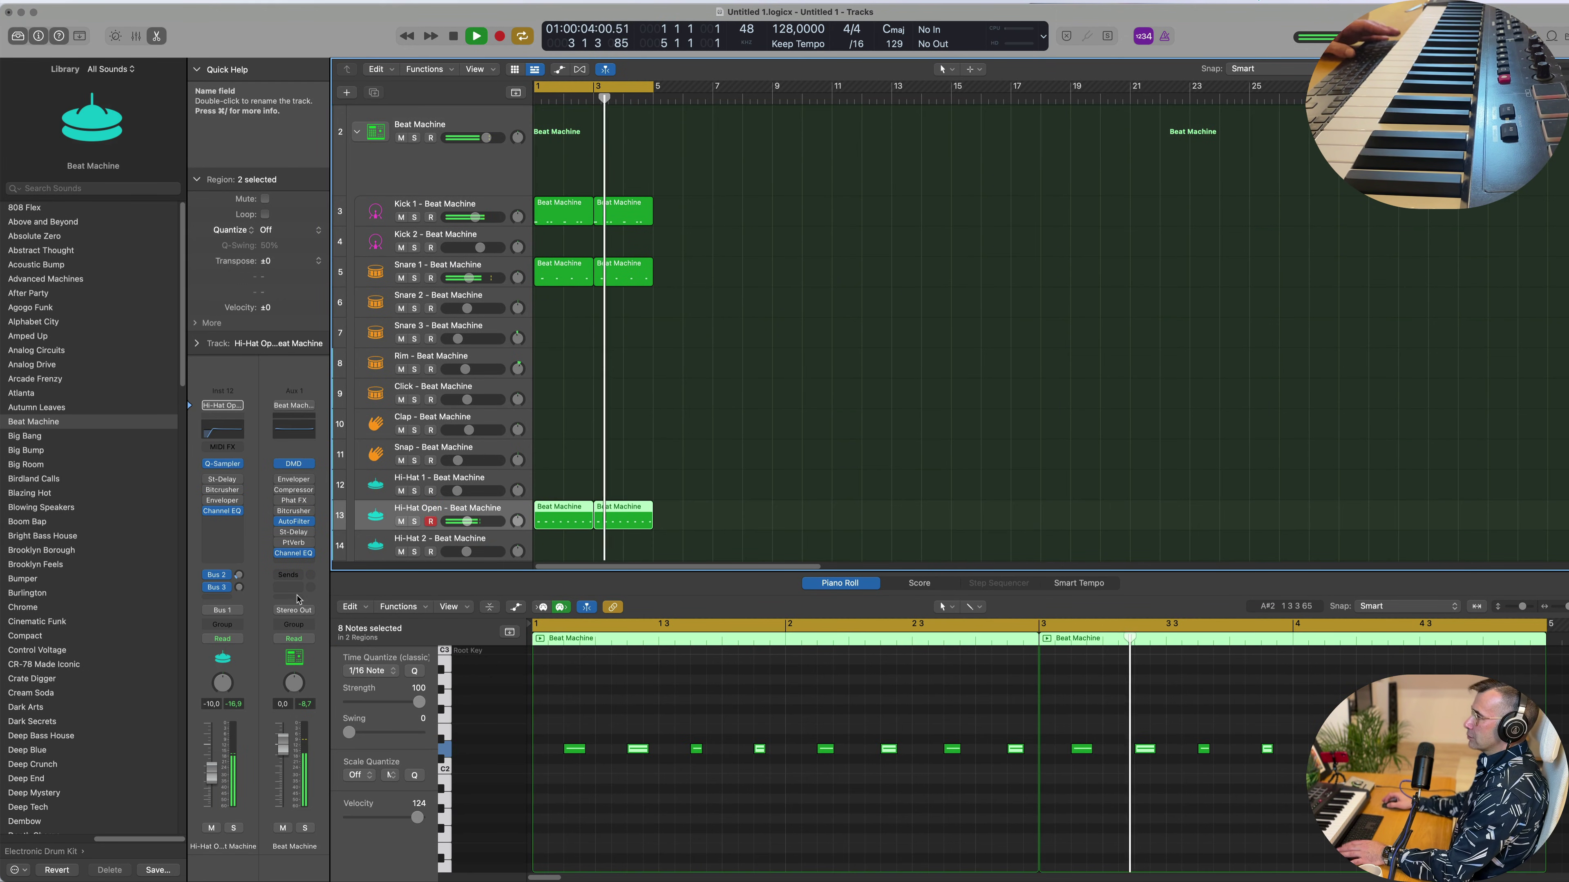
pyautogui.press('Return')
pyautogui.moveTo(206, 761); pyautogui.dragTo(207, 770)
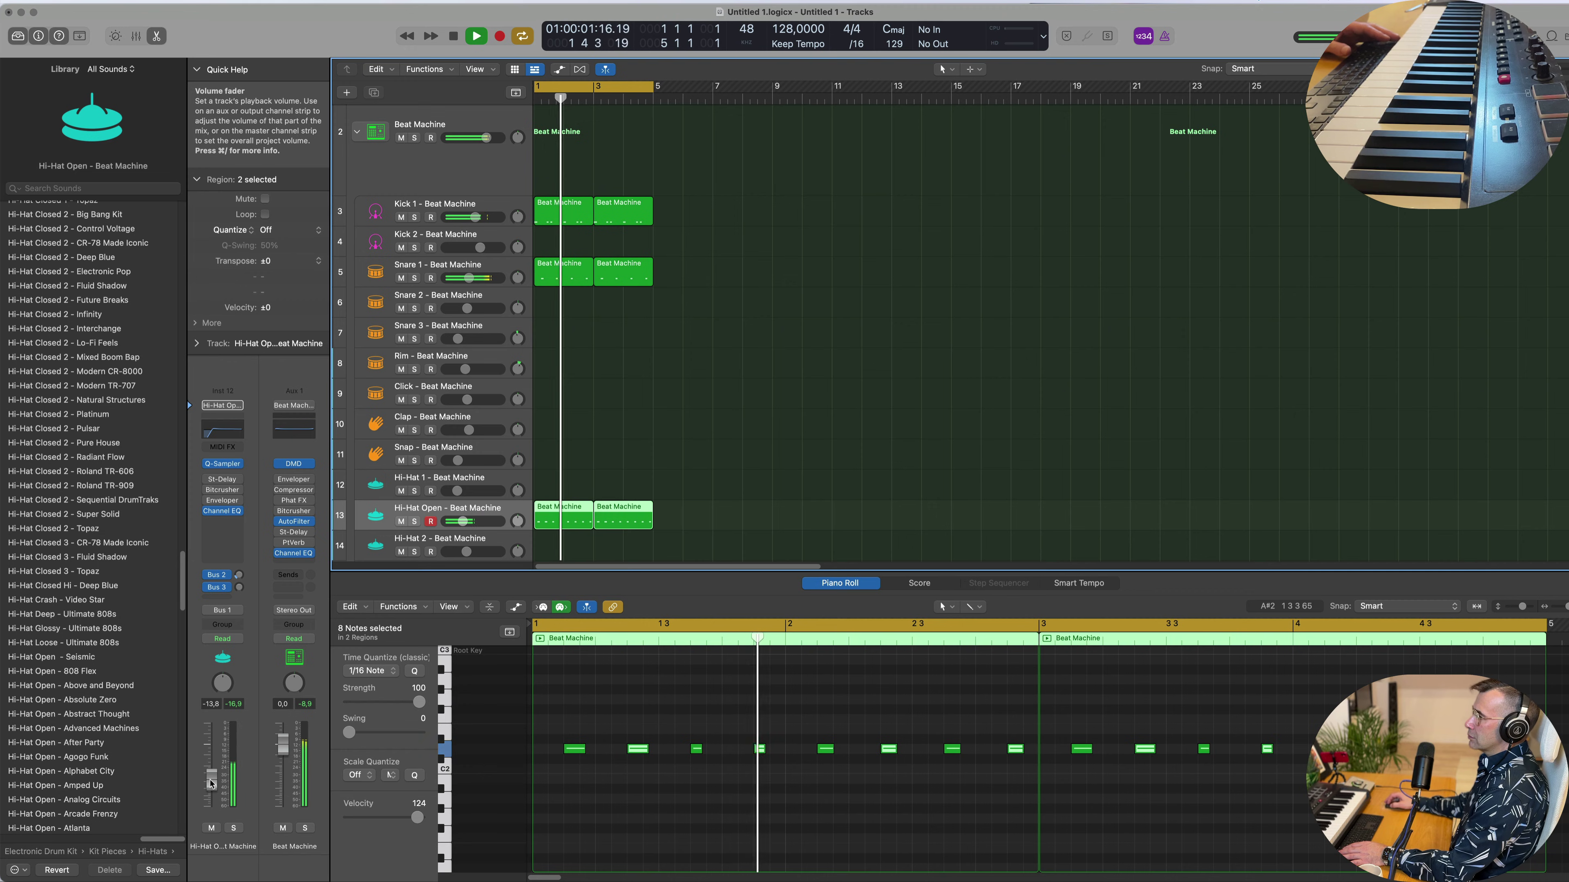
# Stop playback and copy the first Kick 1 region onto the Kick 2 track.
pyautogui.scroll(2, 777, 291)
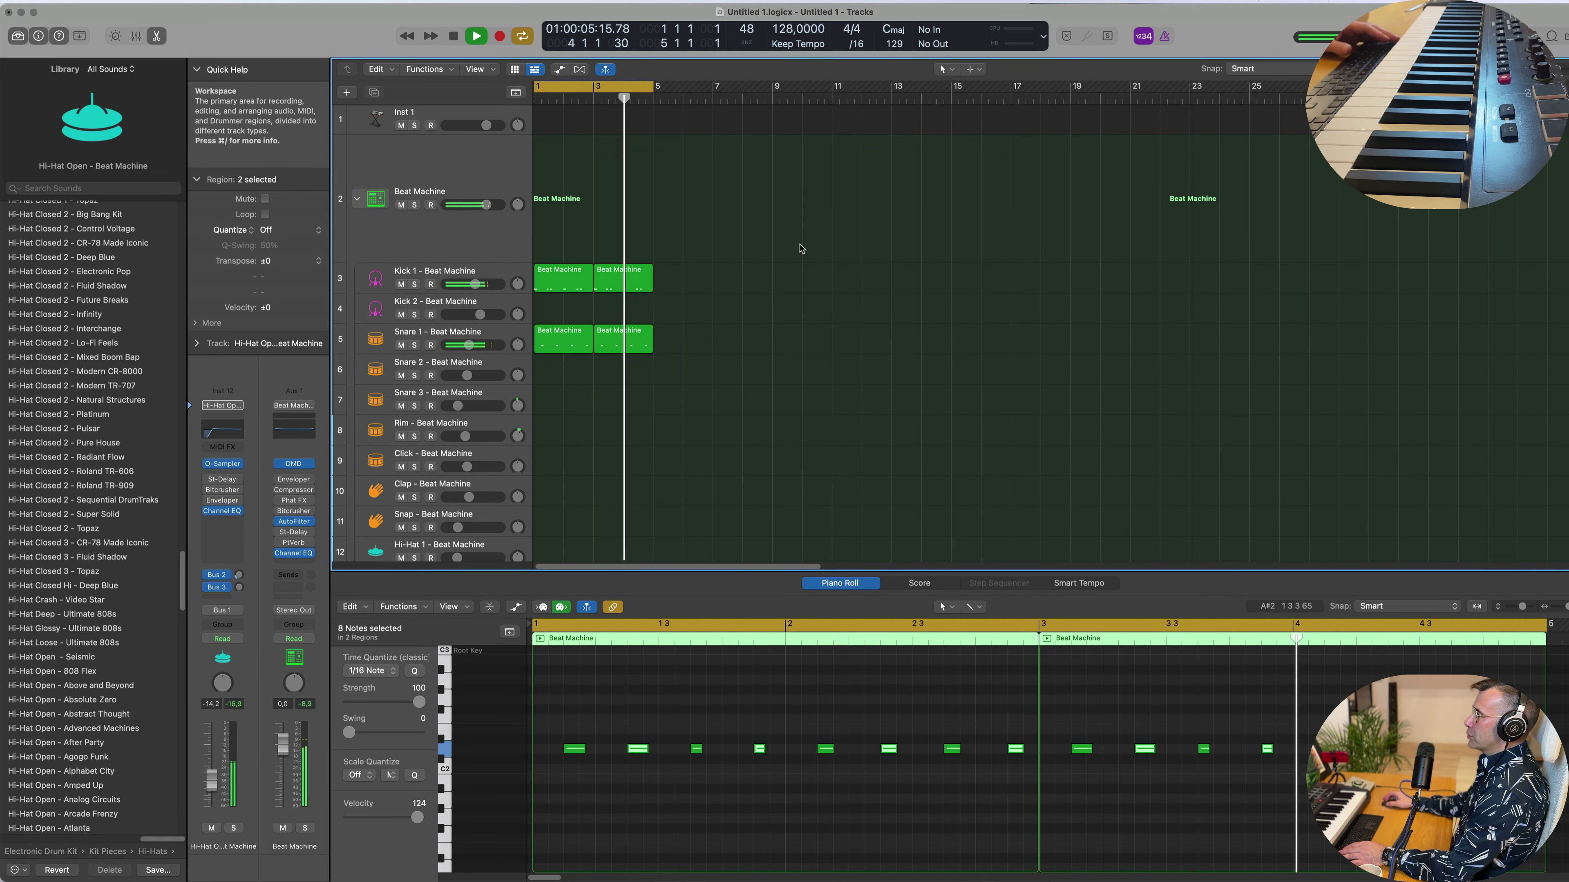
pyautogui.scroll(-2, 802, 246)
pyautogui.click(557, 209)
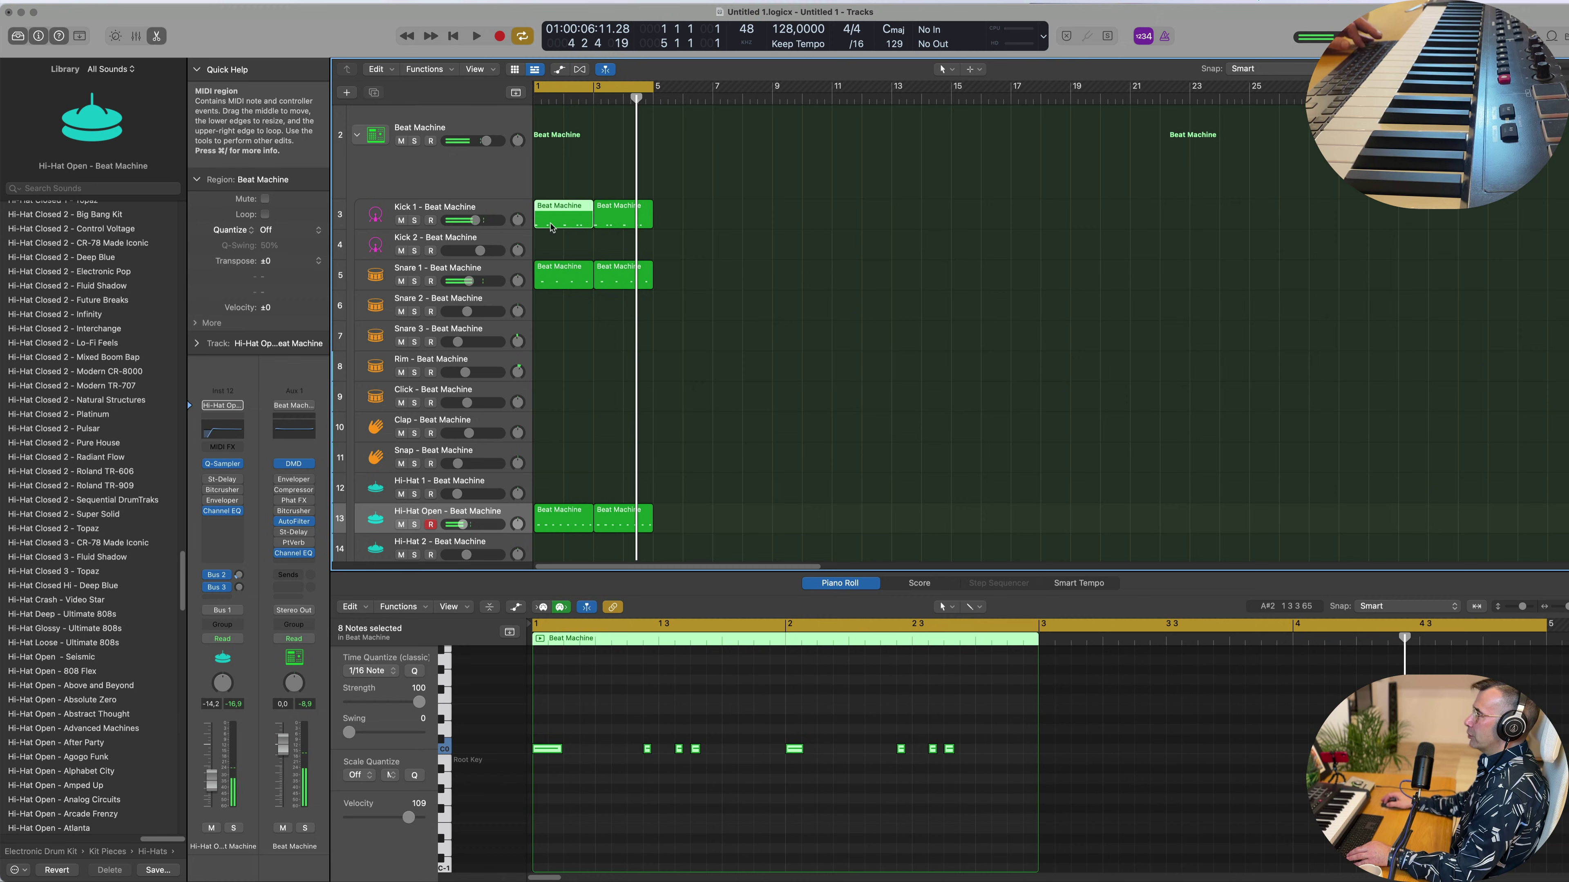
pyautogui.moveTo(552, 228); pyautogui.dragTo(553, 253)
# Reduce the Kick 2 region to the notes starting each bar, lengthen both to about one beat, and select the Kick 2 track.
pyautogui.moveTo(634, 727); pyautogui.dragTo(713, 767)
pyautogui.press('Delete')
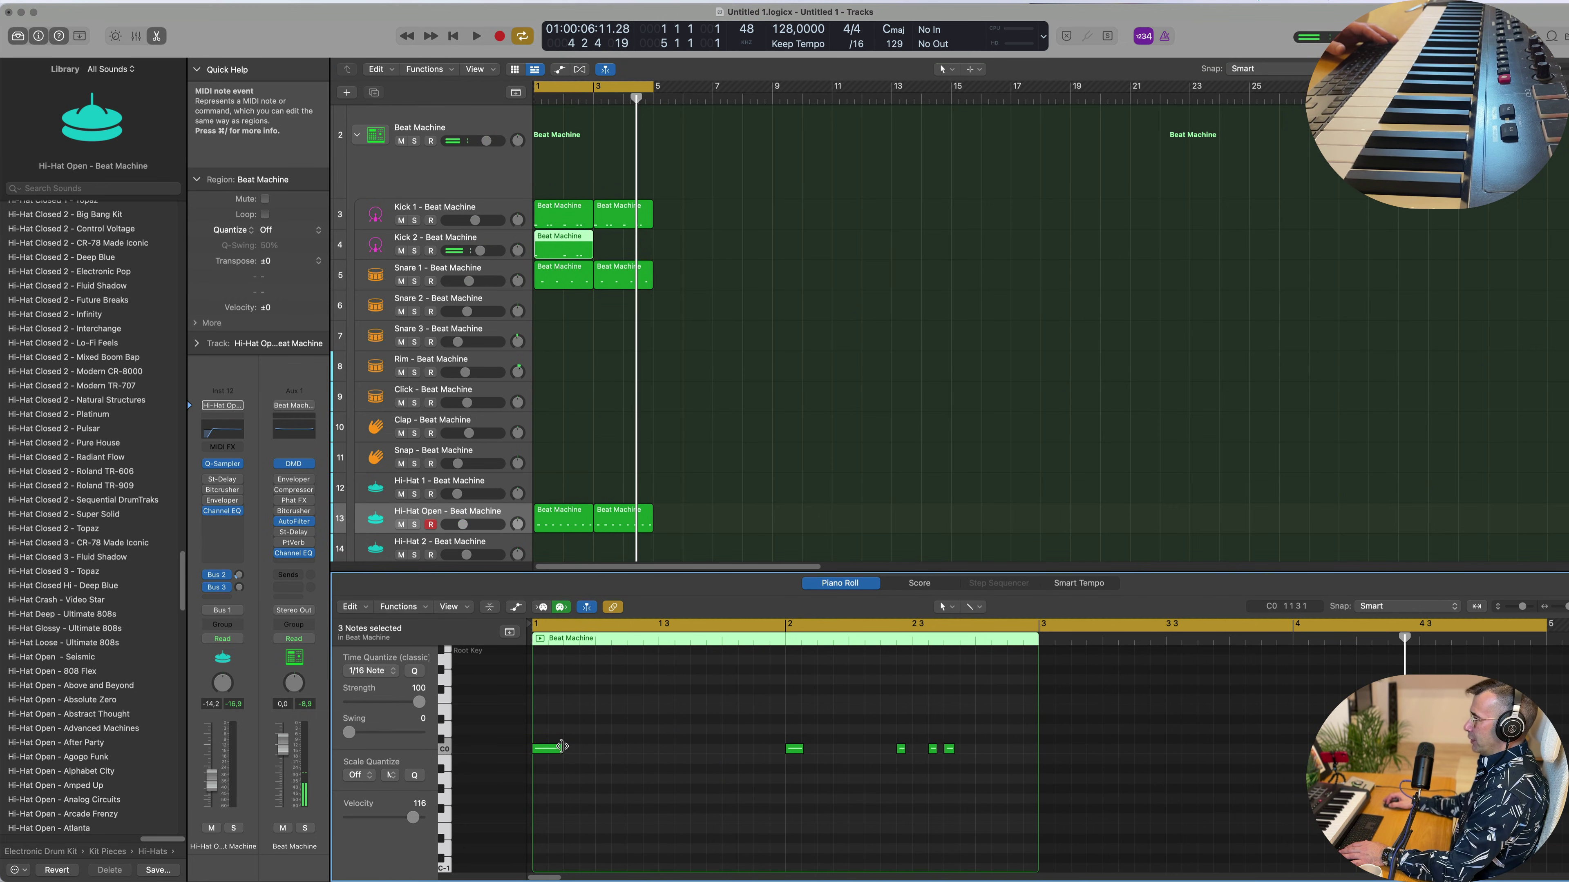
pyautogui.moveTo(561, 746); pyautogui.dragTo(594, 751)
pyautogui.moveTo(867, 734); pyautogui.dragTo(1005, 797)
pyautogui.press('Delete')
pyautogui.moveTo(799, 748); pyautogui.dragTo(844, 752)
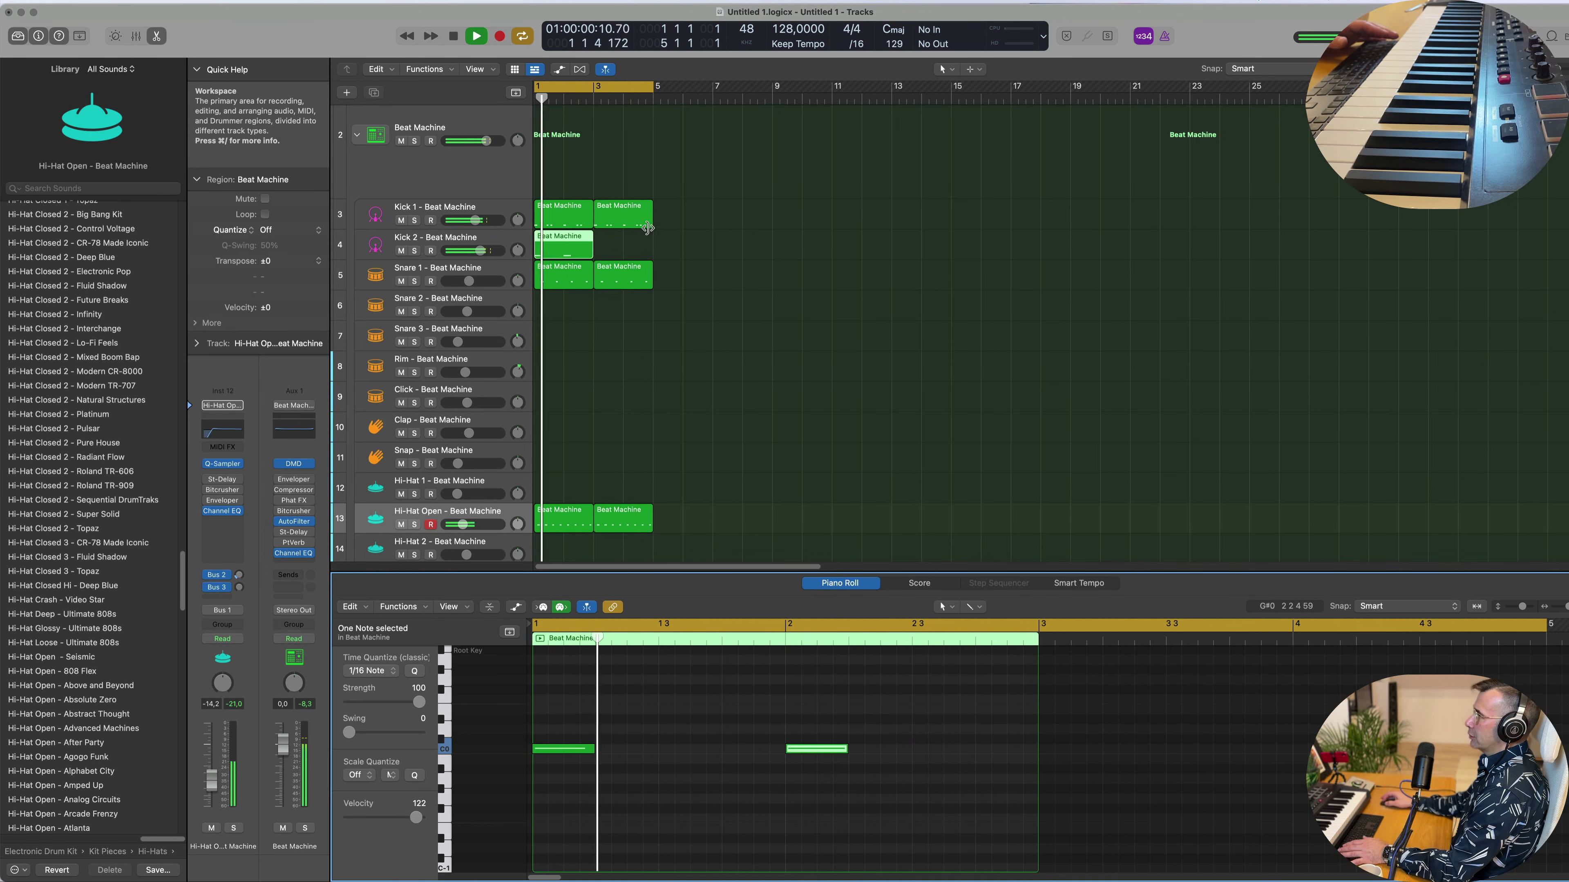
pyautogui.click(347, 228)
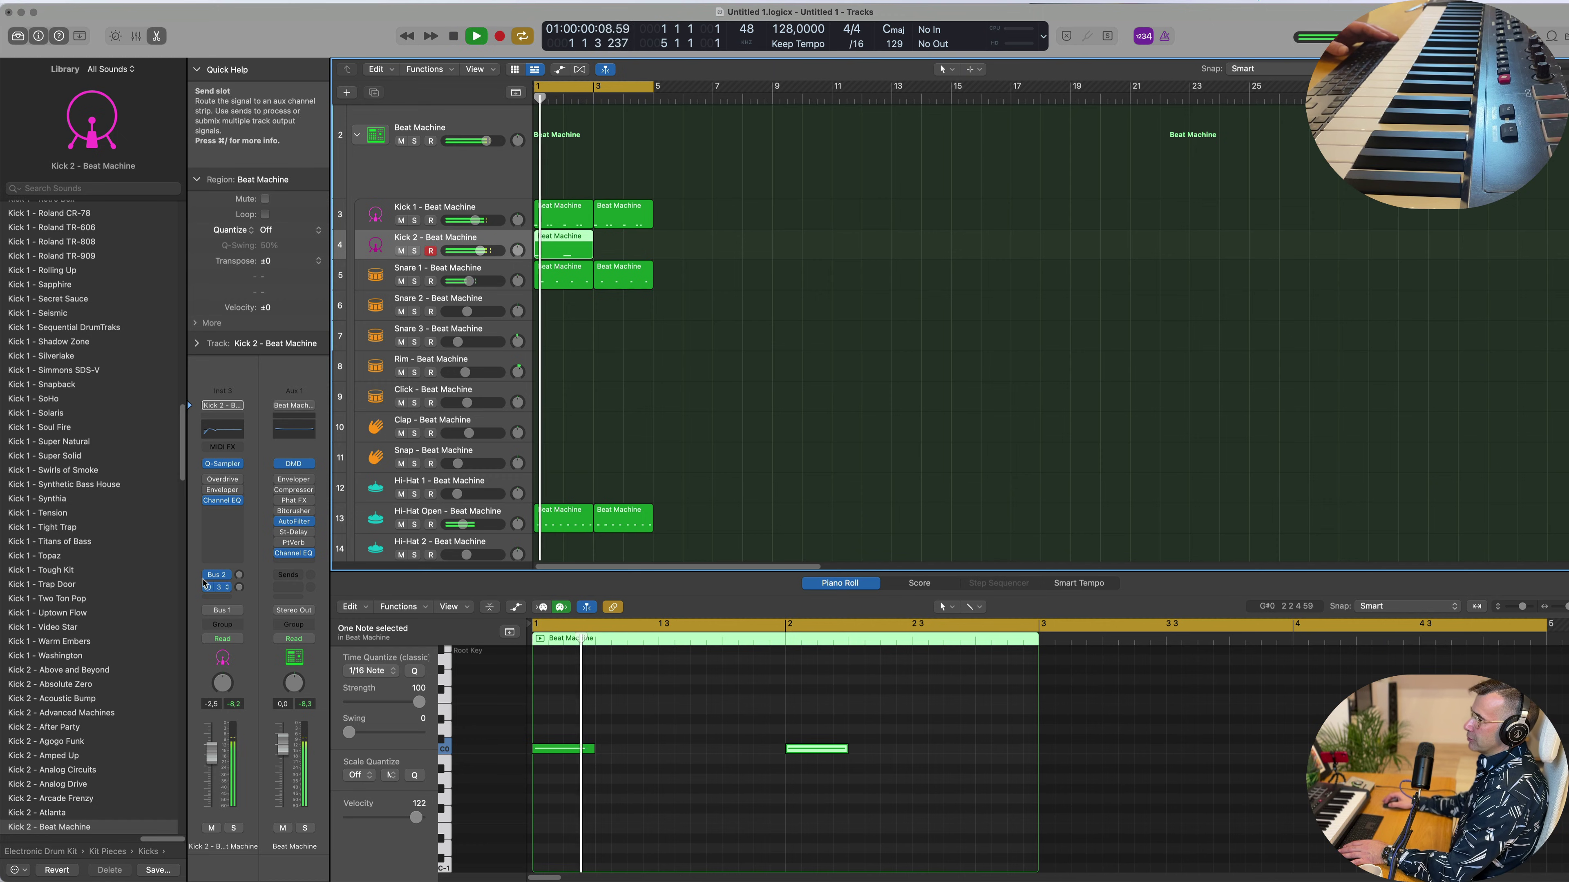
# Load the Kick 3 Sub - Burlington sound on the Kick 2 track and play the loop.
pyautogui.scroll(-15, 135, 505)
pyautogui.scroll(-20, 135, 505)
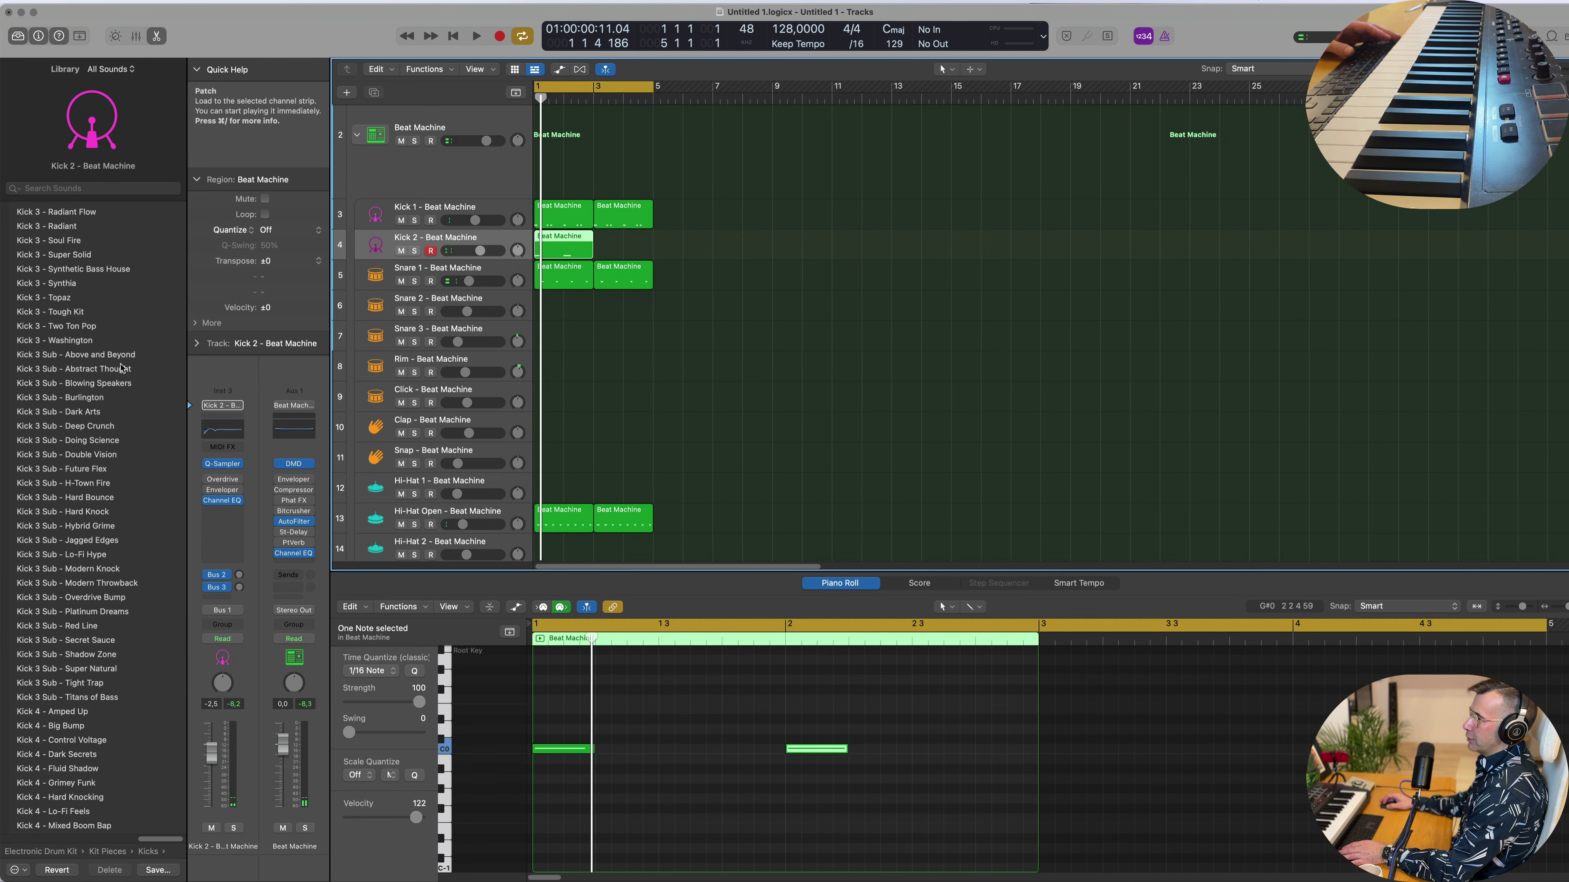
pyautogui.click(85, 397)
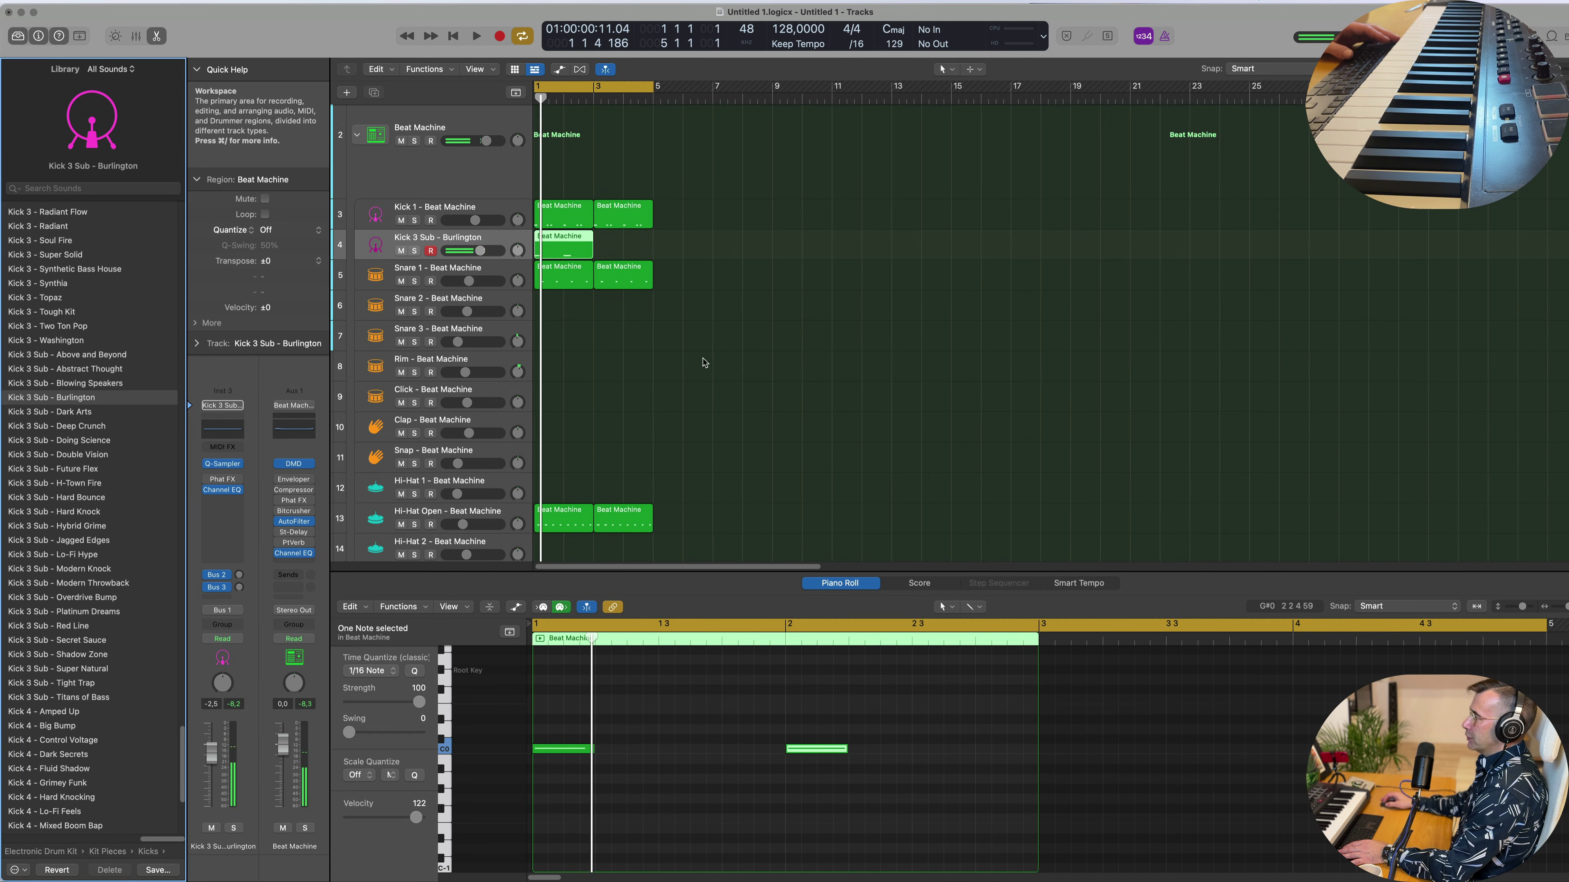
pyautogui.press('space')
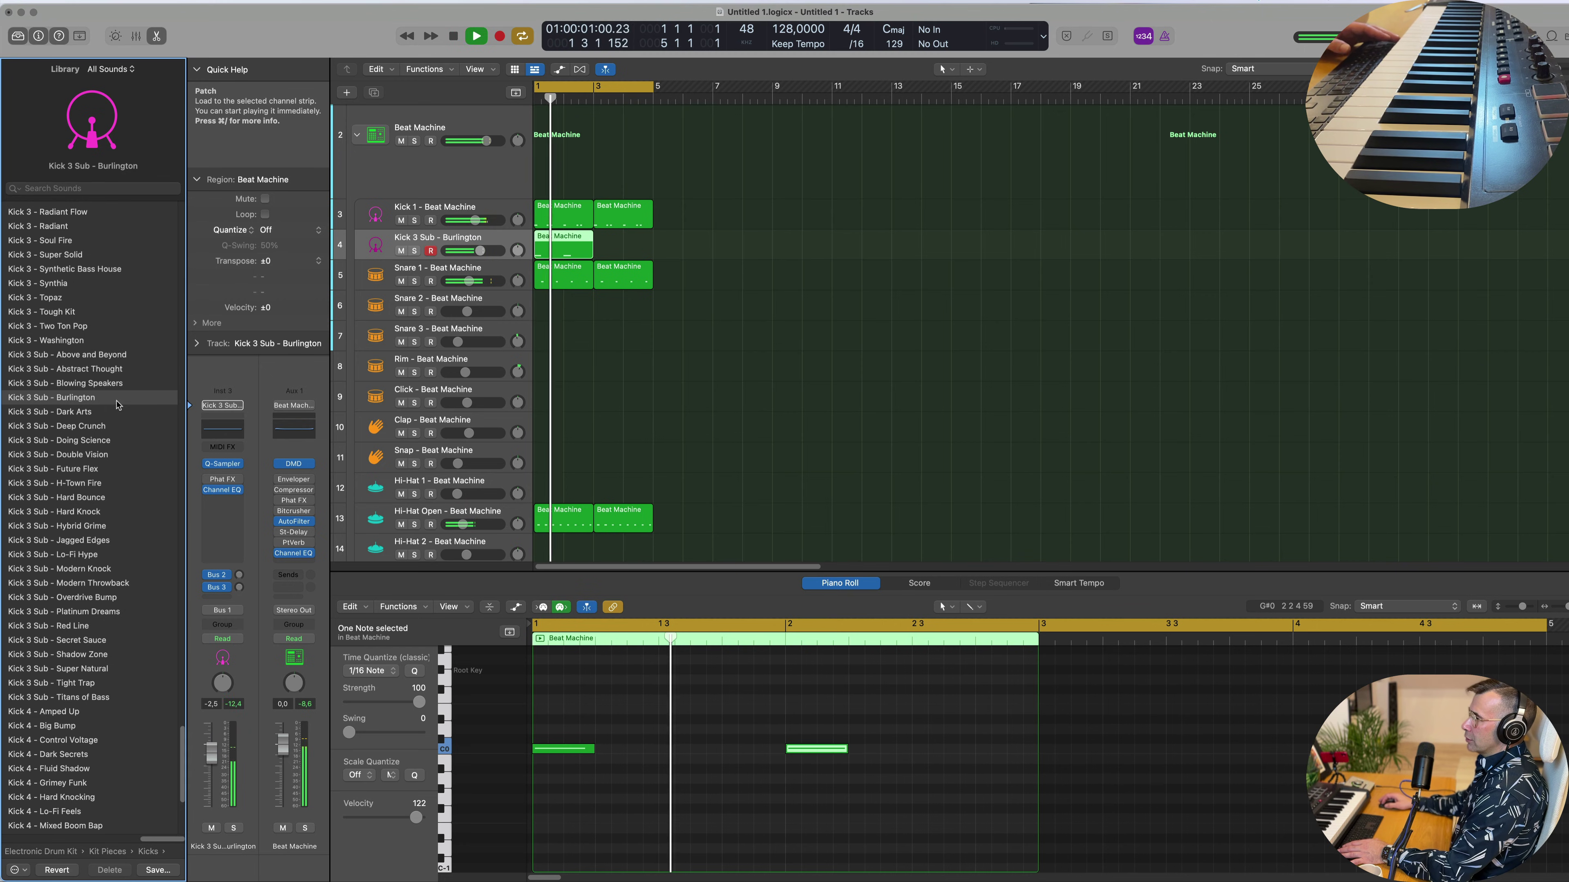
# Open the track's Quick Sampler beside the regions and try the Kick 3 Sub - Dark Arts and Deep Crunch sounds.
pyautogui.moveTo(221, 464)
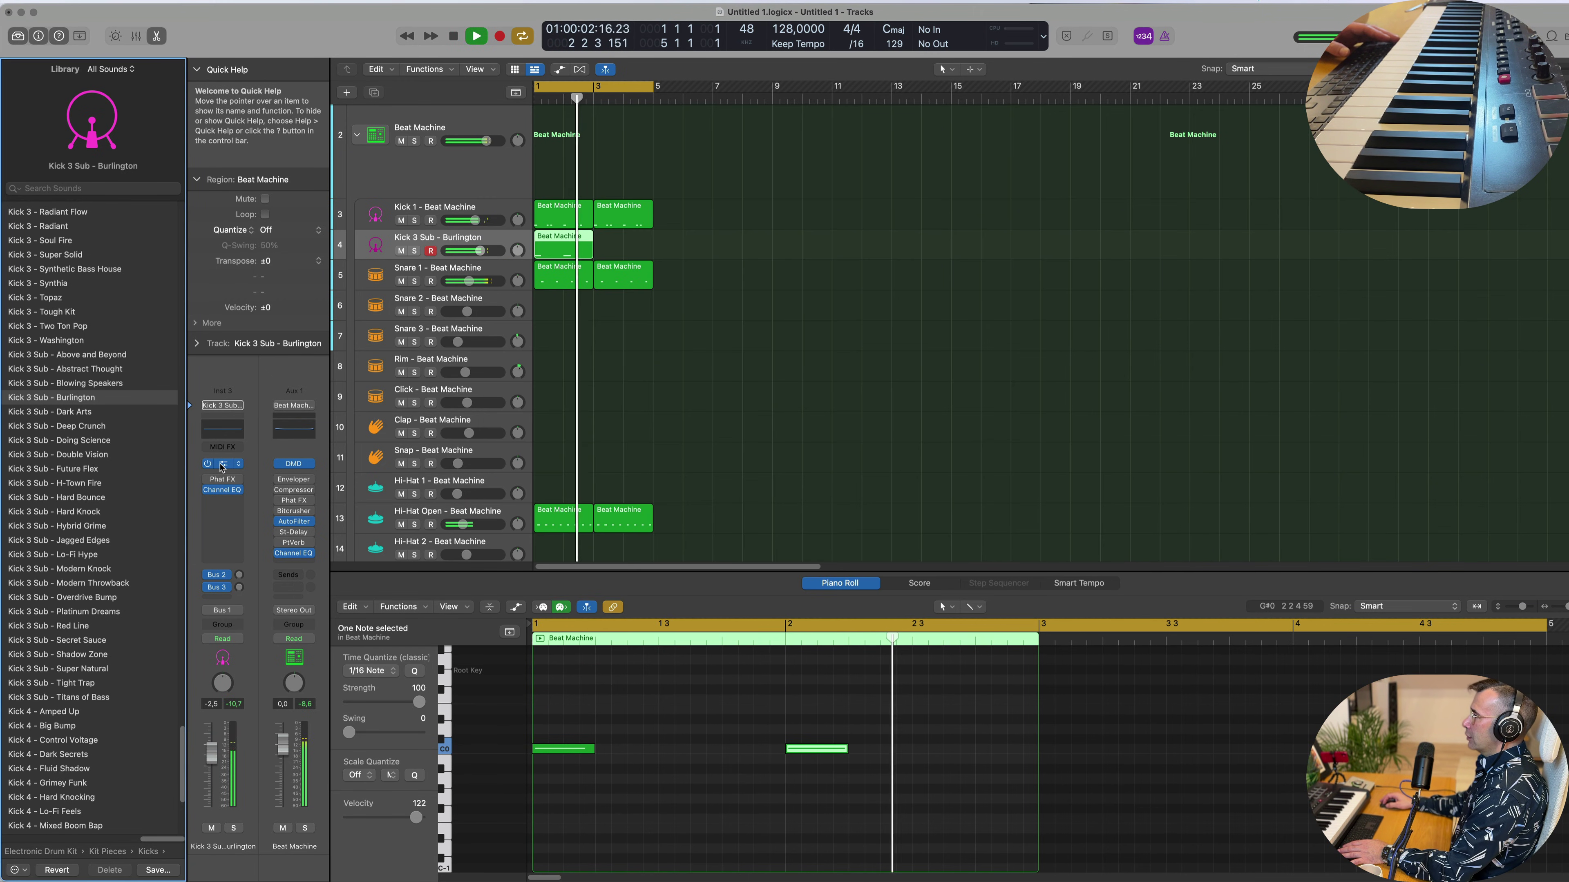
pyautogui.click(222, 464)
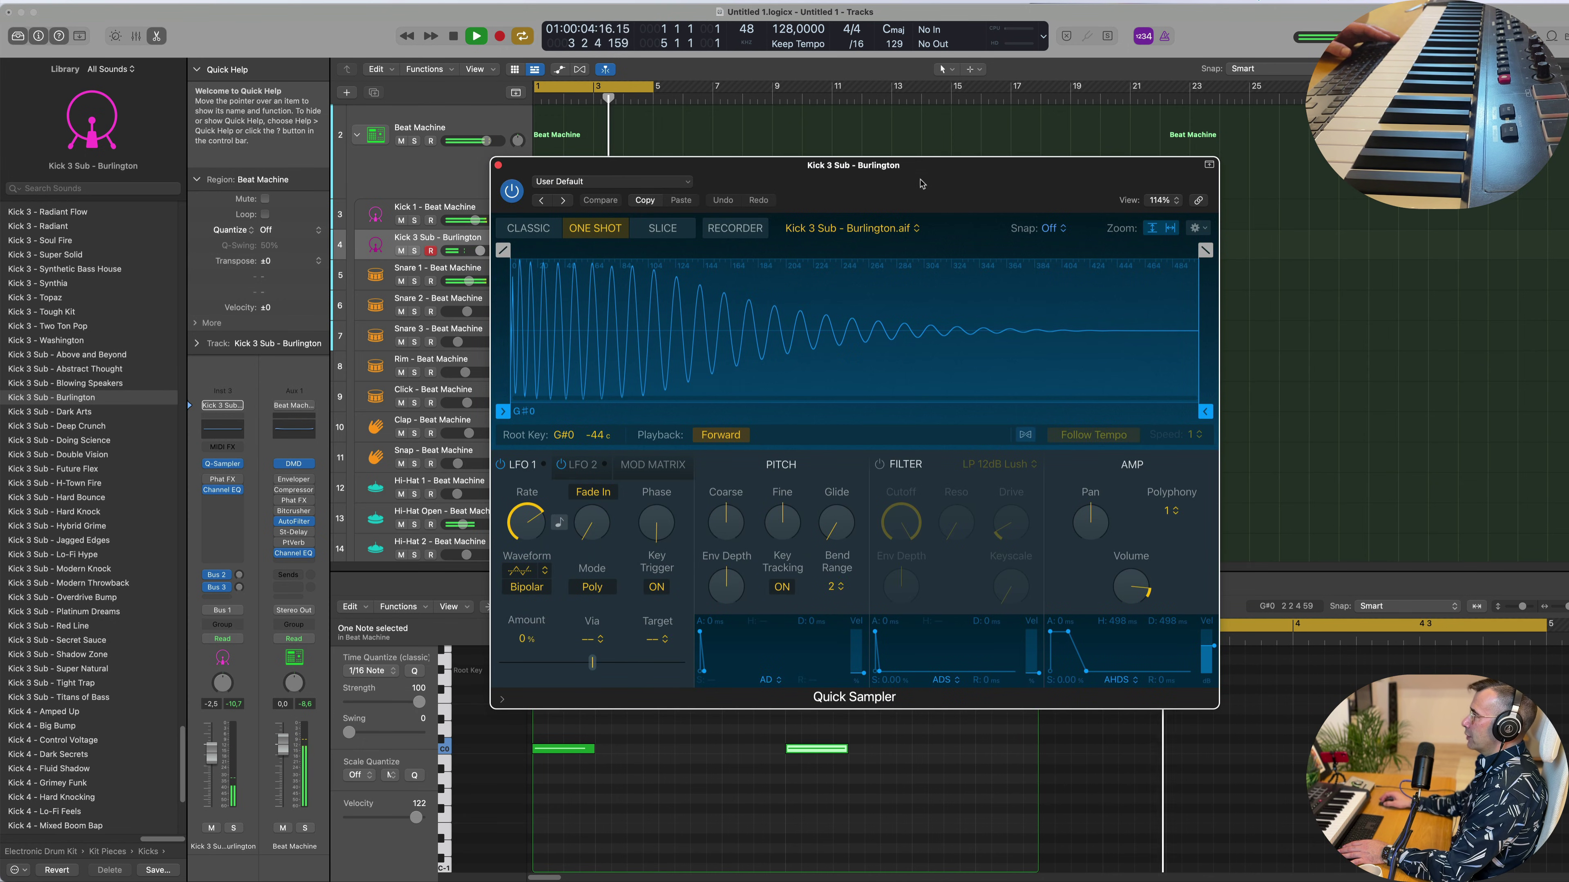
pyautogui.moveTo(922, 169); pyautogui.dragTo(1243, 155)
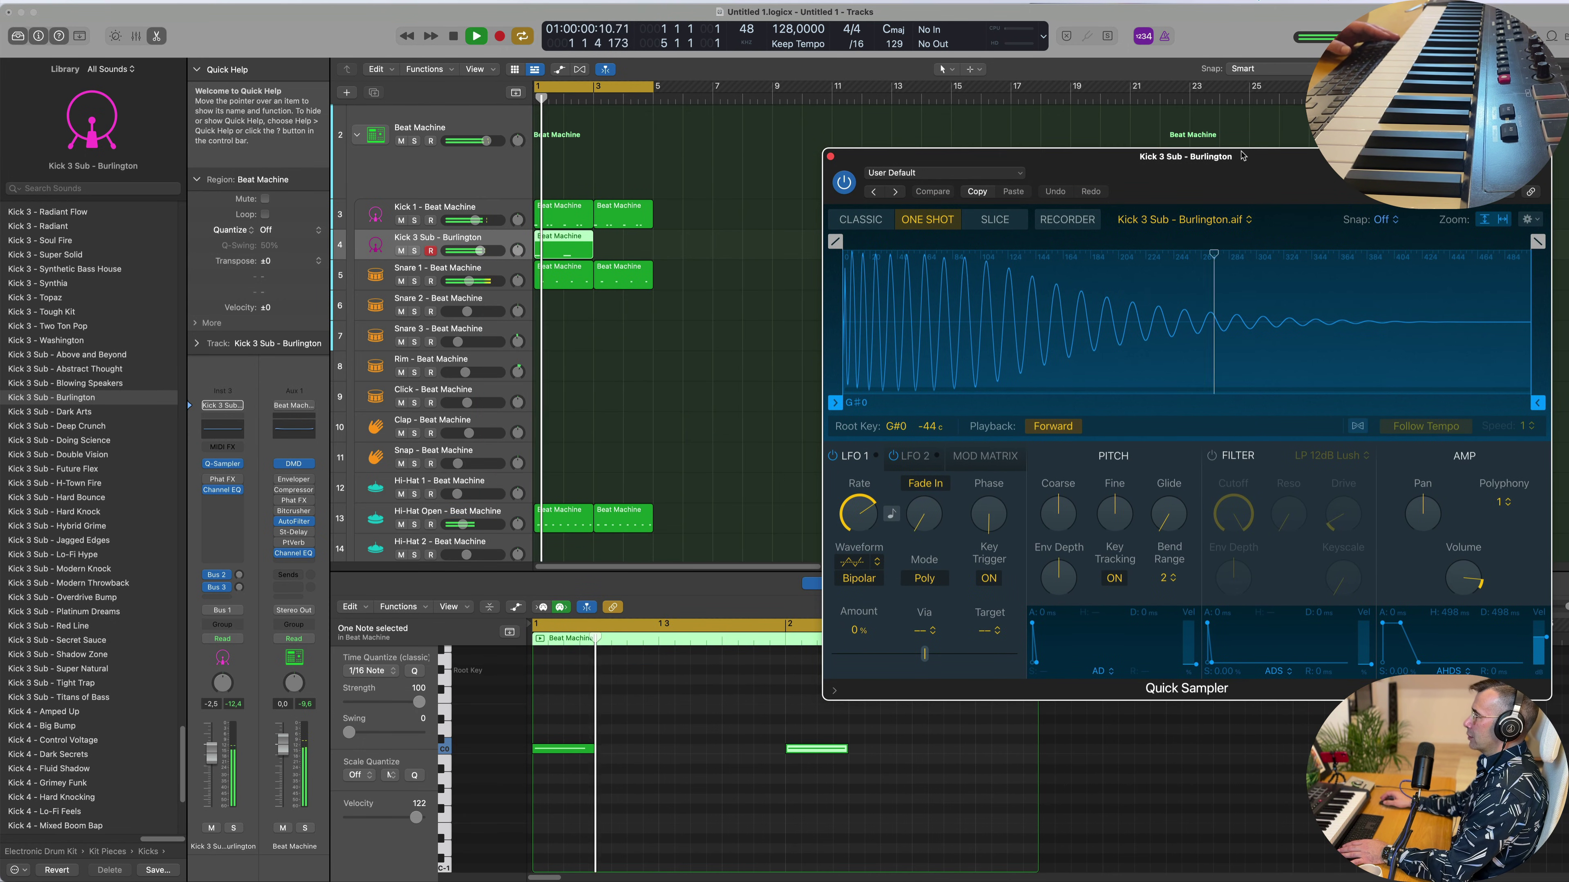
pyautogui.click(44, 419)
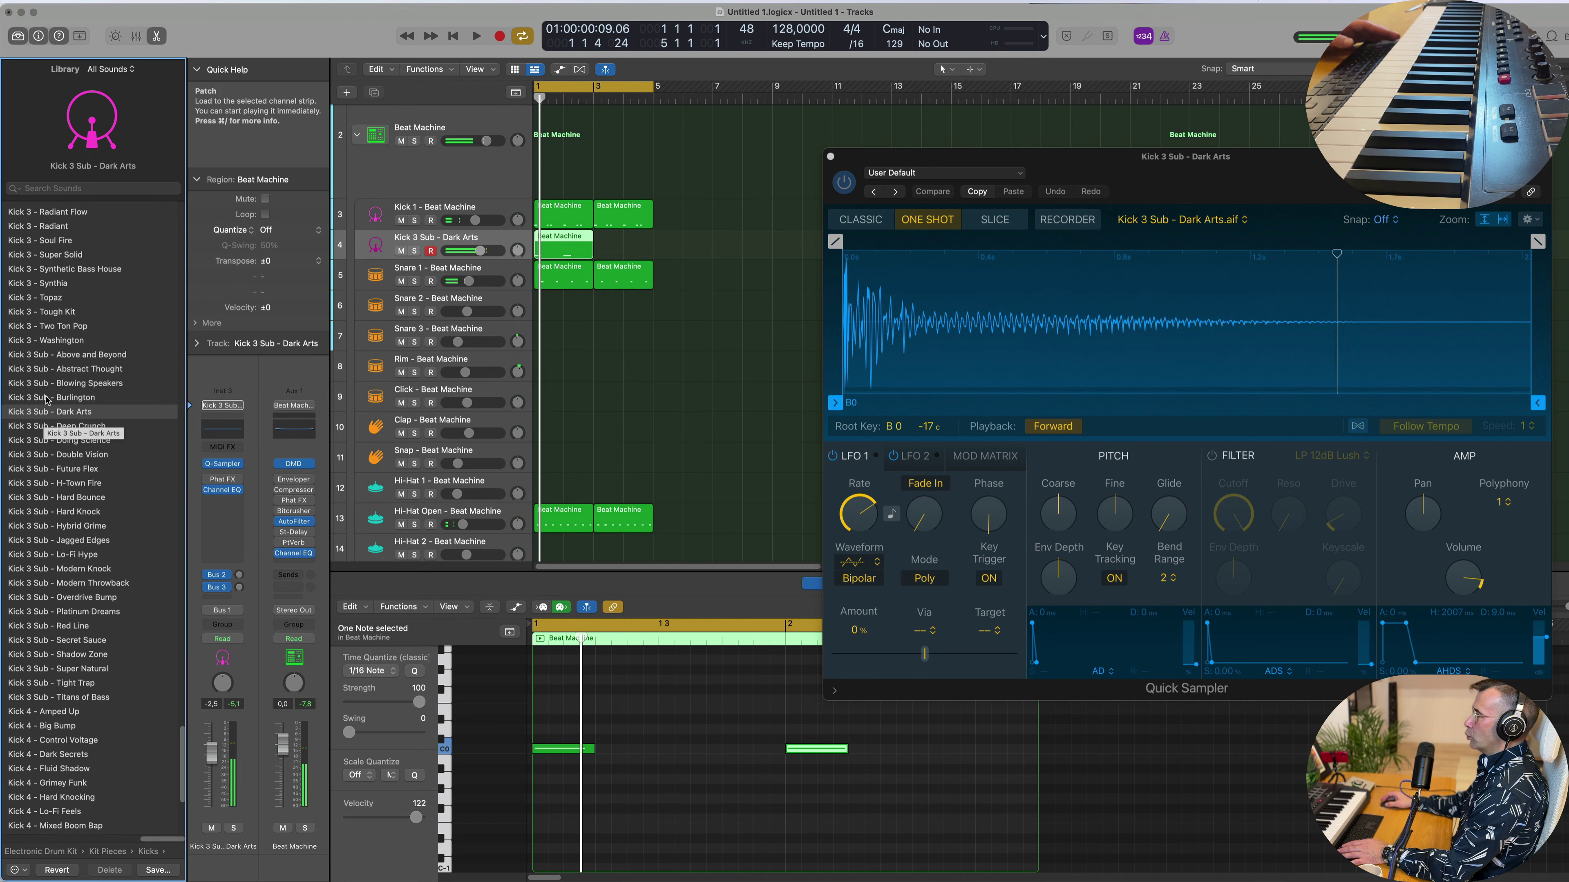
pyautogui.click(61, 426)
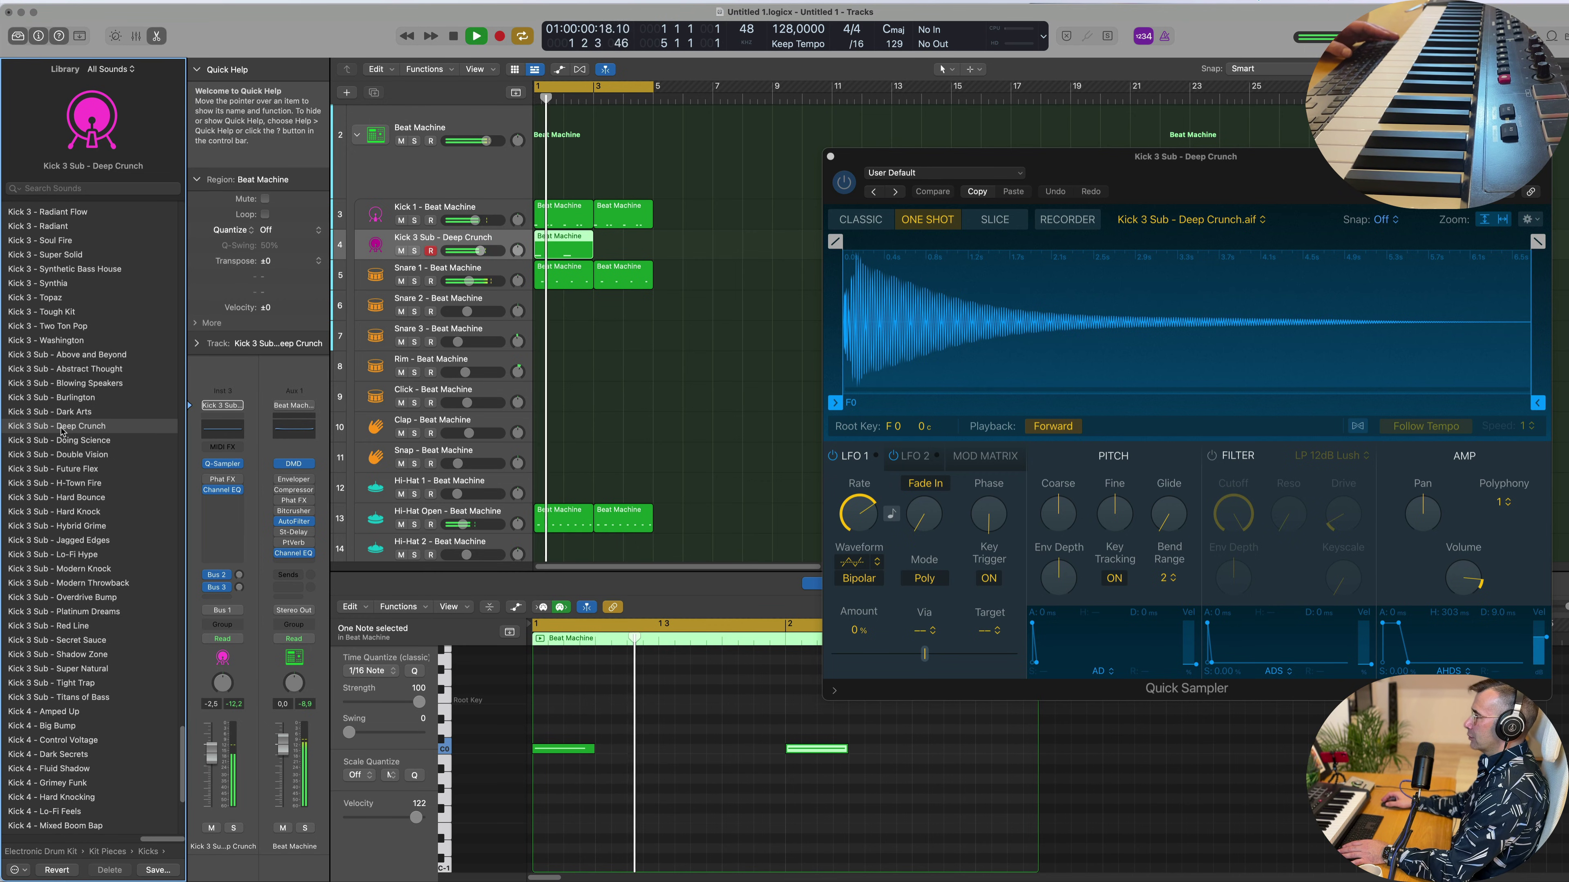
# Lengthen both notes of the Kick 3 Sub region to about two beats and audition the loop from the start.
pyautogui.moveTo(535, 709); pyautogui.dragTo(917, 750)
pyautogui.press('space')
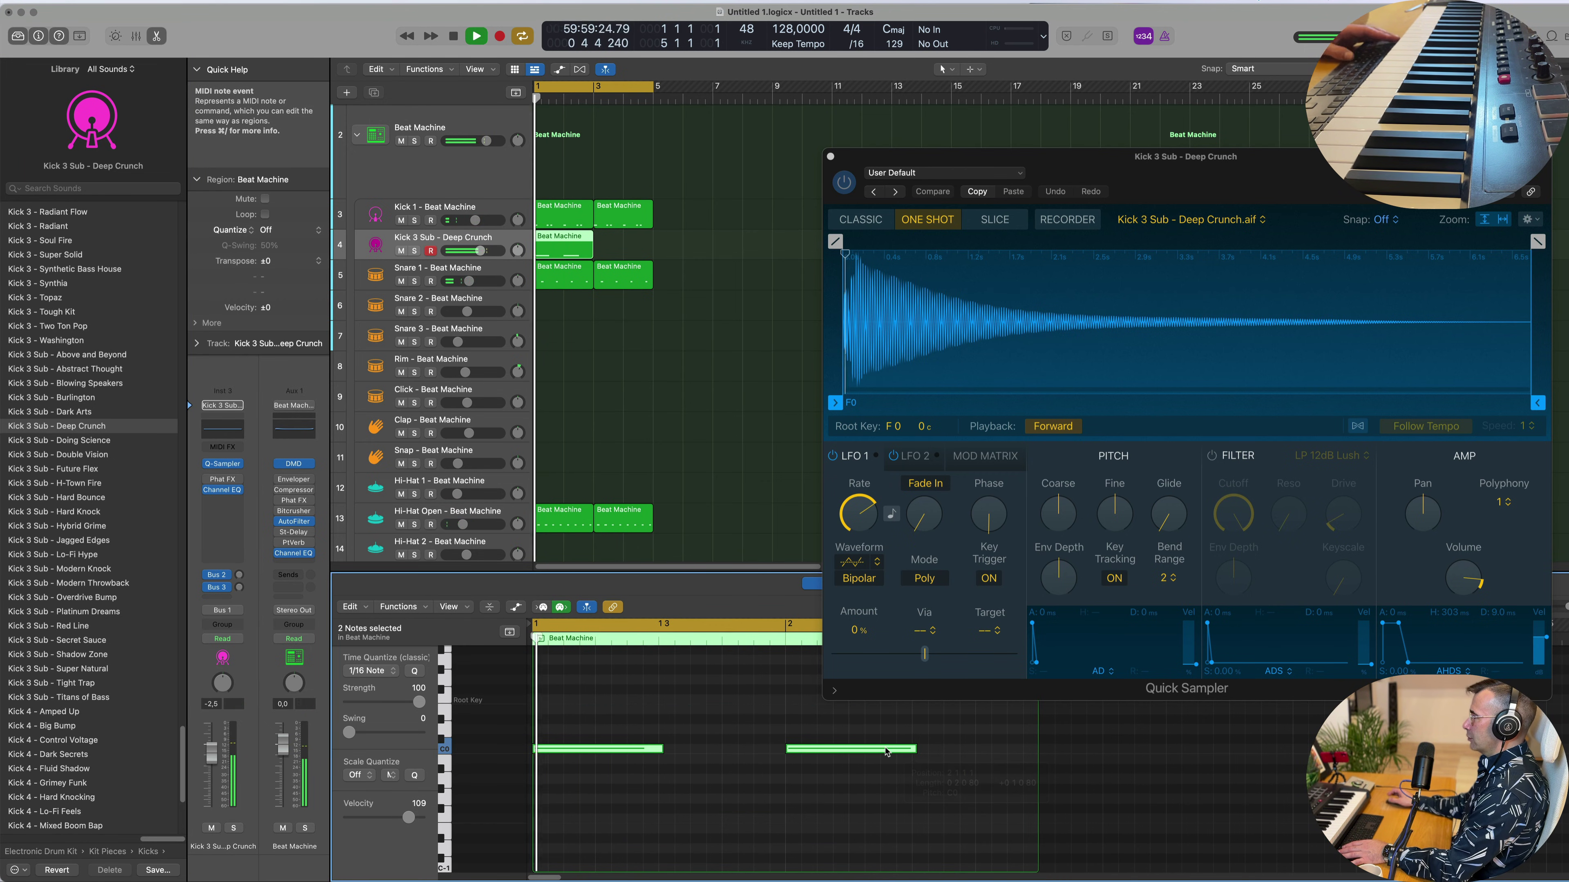
pyautogui.press('Return')
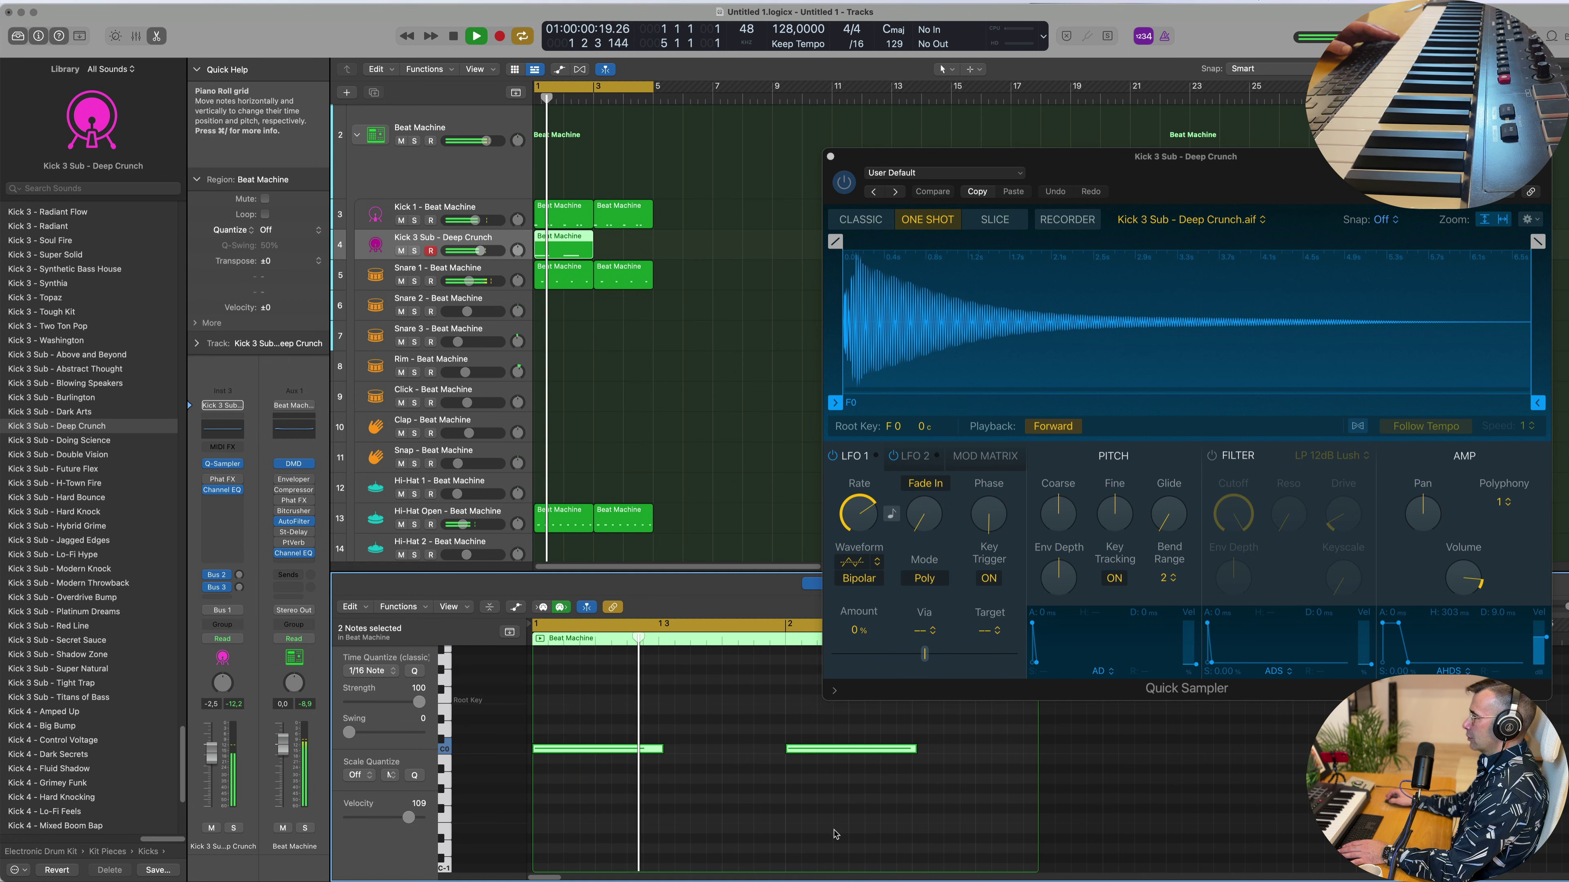
pyautogui.click(717, 774)
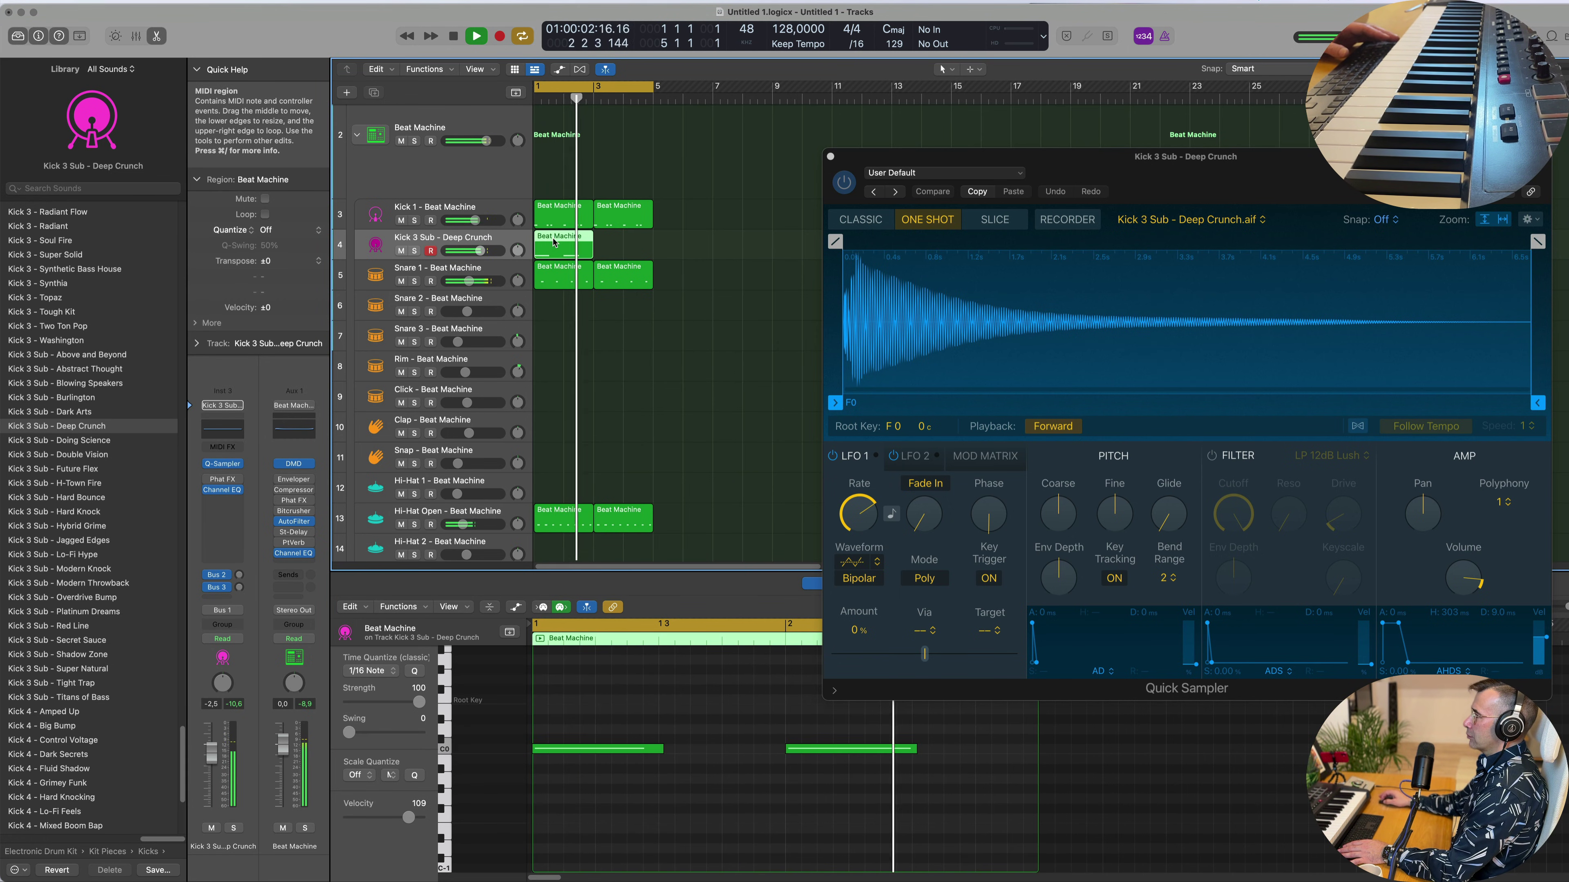
pyautogui.press('Return')
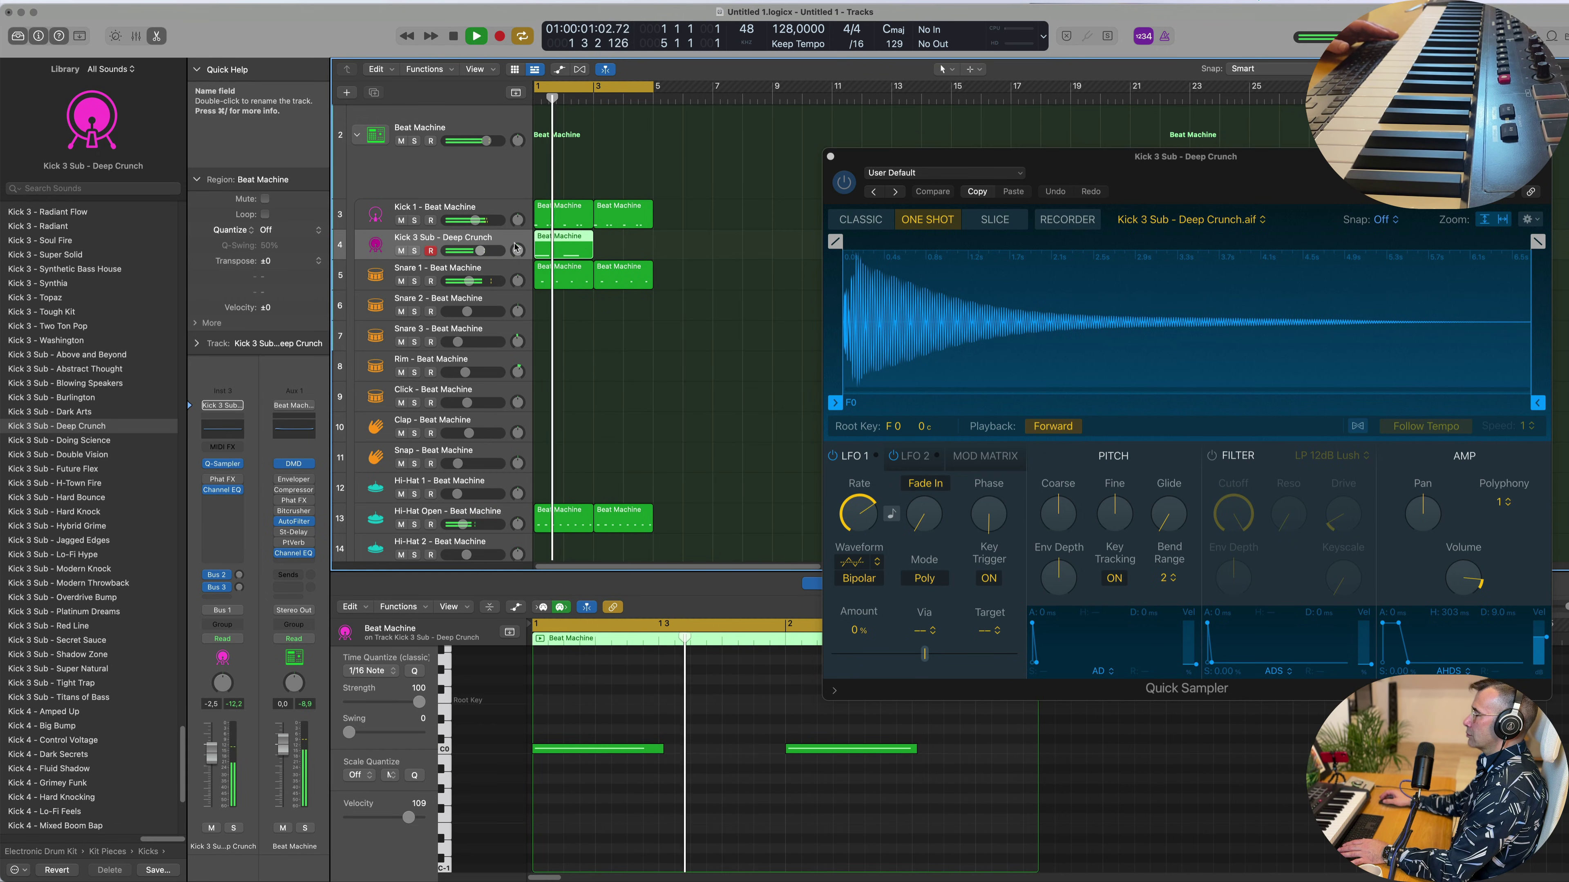
pyautogui.click(648, 246)
pyautogui.press('space')
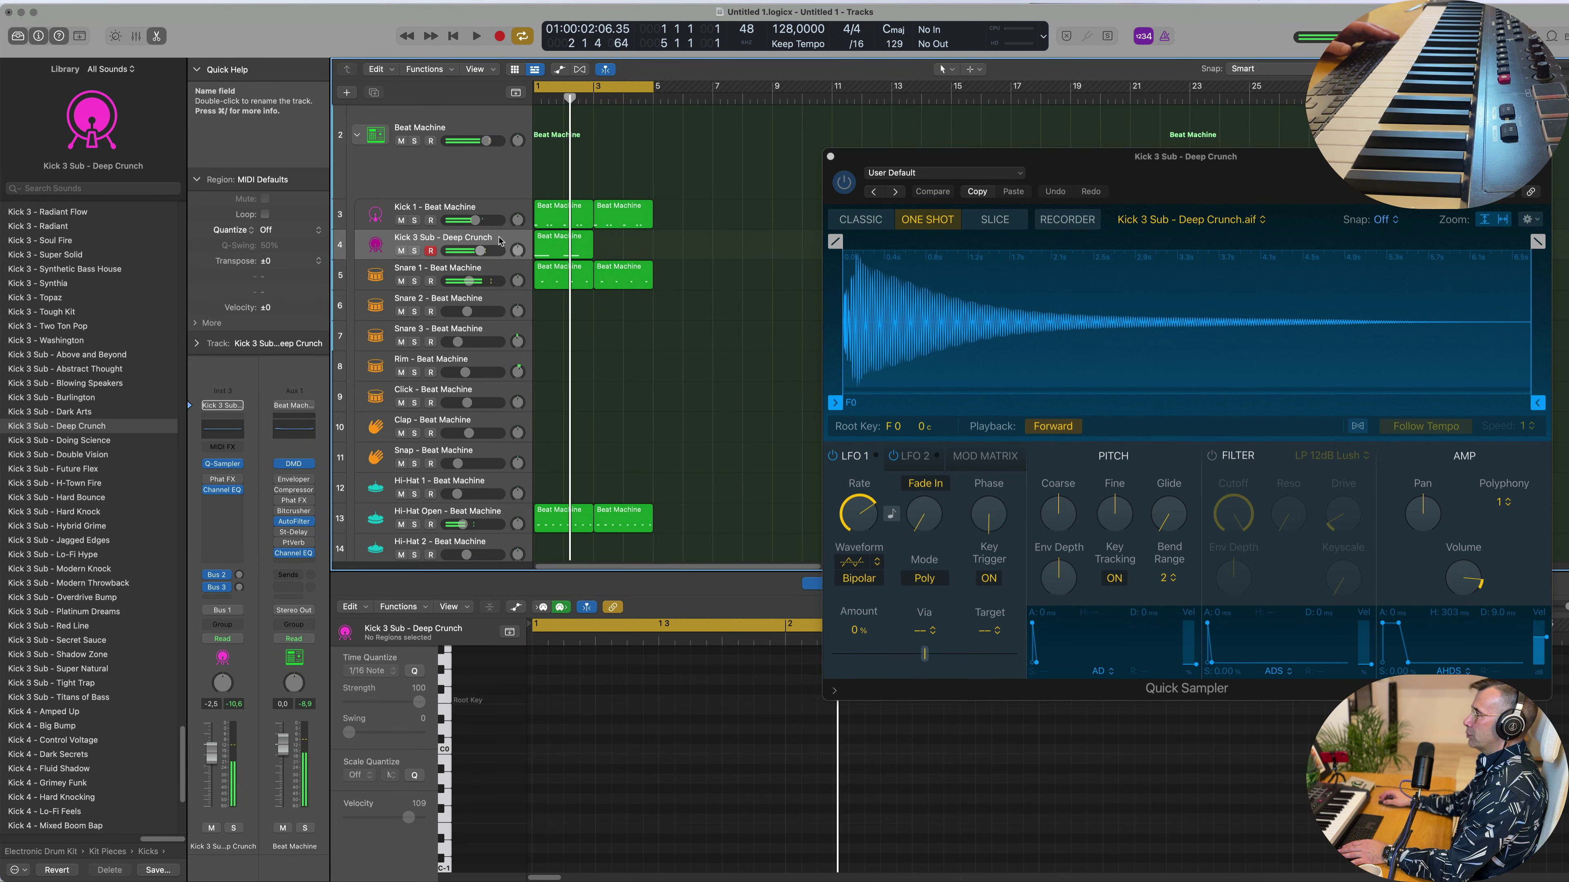
pyautogui.click(481, 241)
pyautogui.press('Return')
pyautogui.press('space')
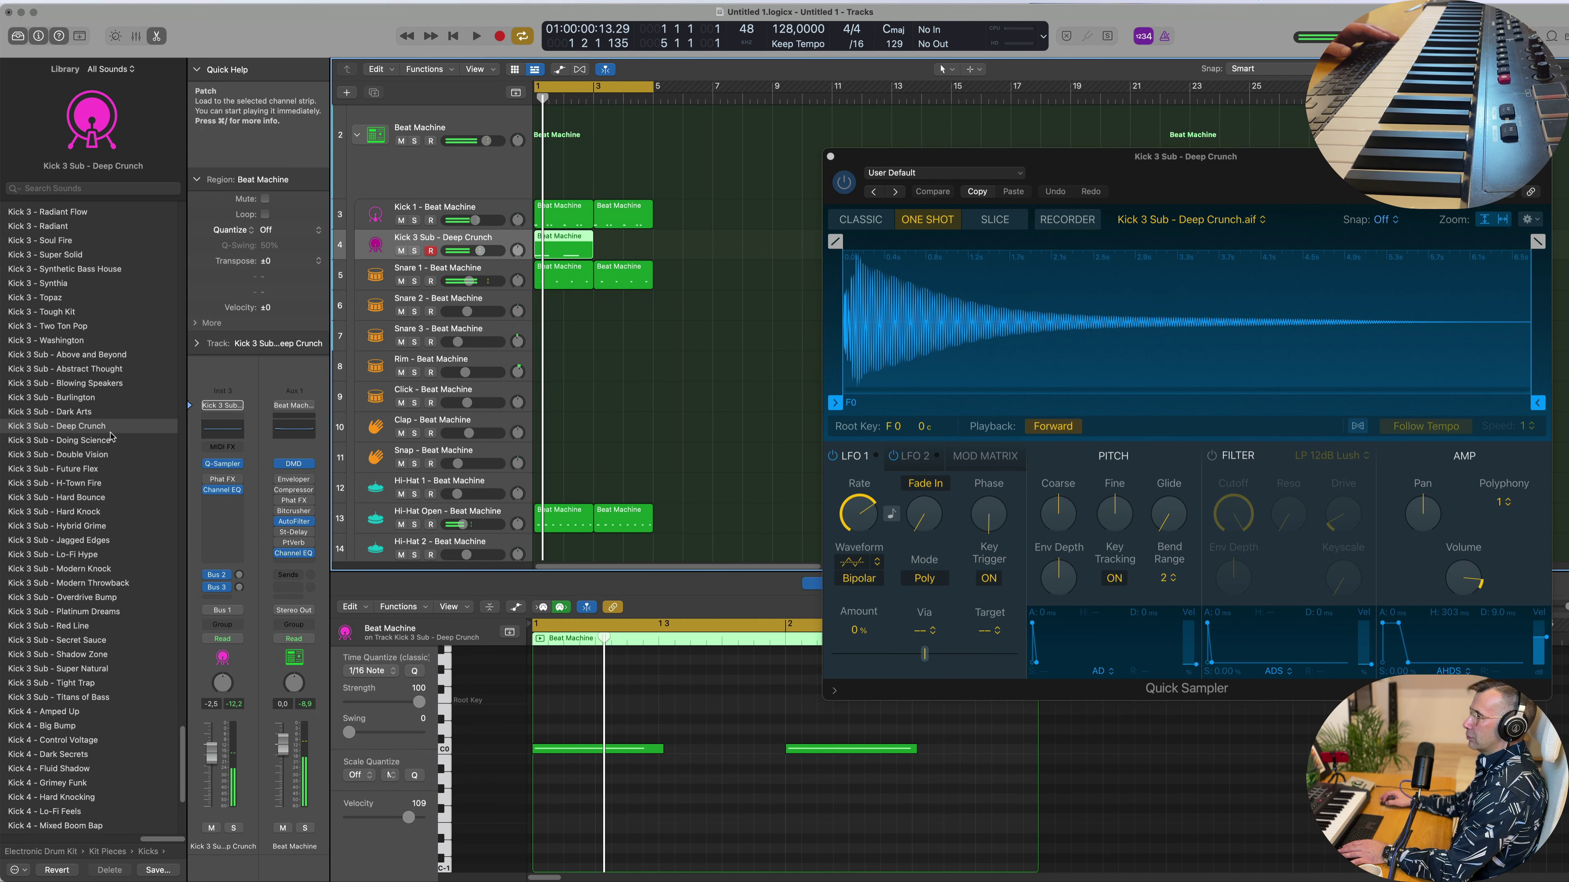
# Switch the Kick 3 Sub track to the Doing Science sound and audition it.
pyautogui.click(89, 442)
pyautogui.press('Down')
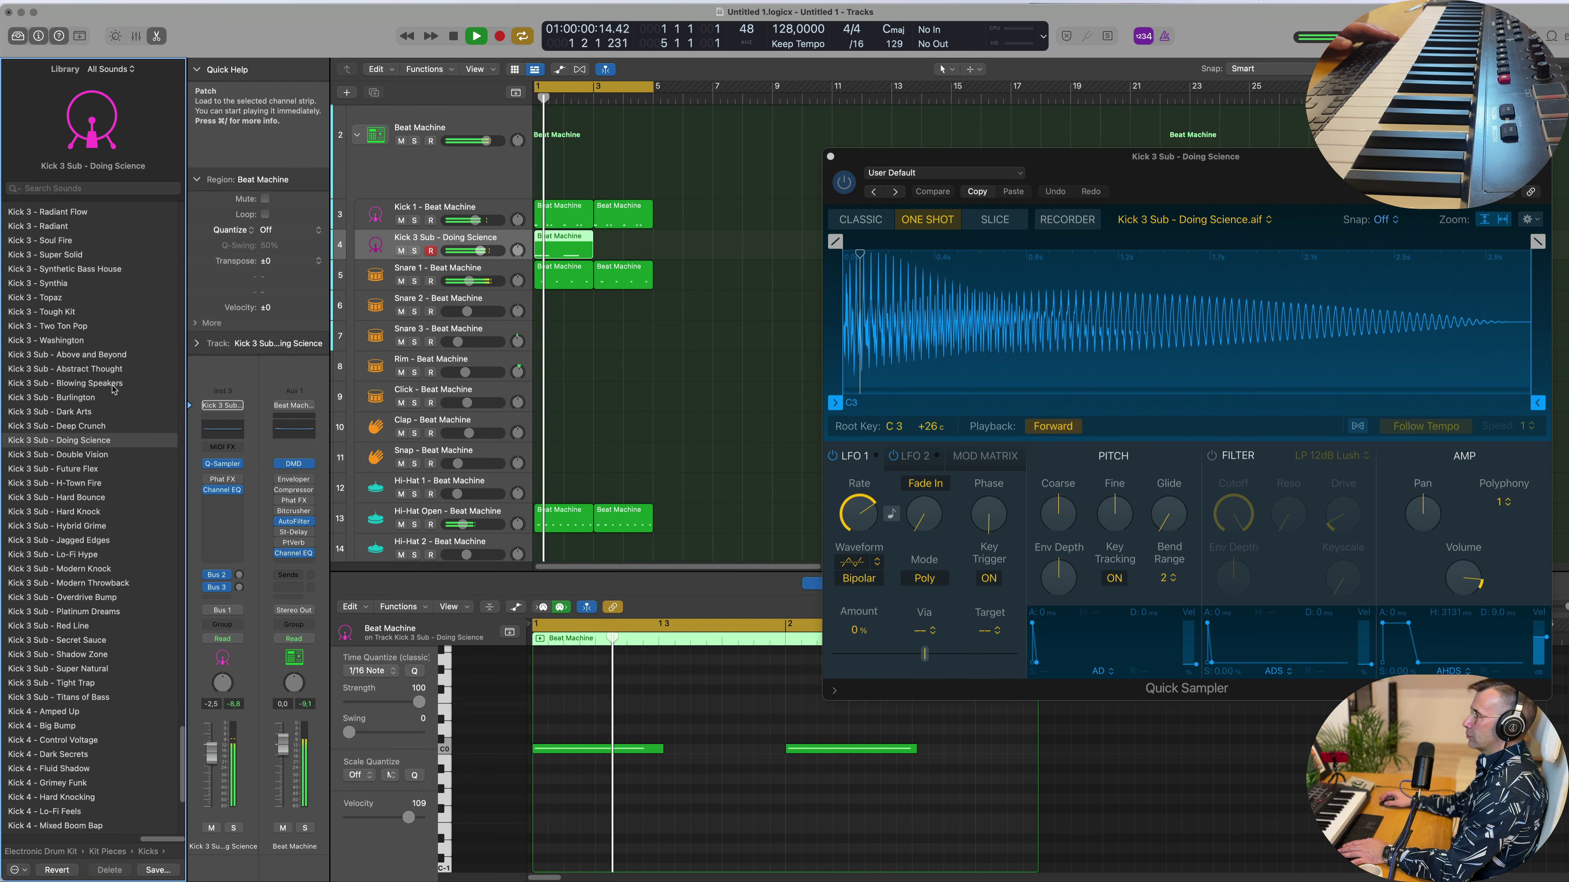
pyautogui.press('space')
# Transpose both notes of the Kick 3 Sub region up three octaves to C3 and close Quick Sampler.
pyautogui.moveTo(574, 717); pyautogui.dragTo(901, 793)
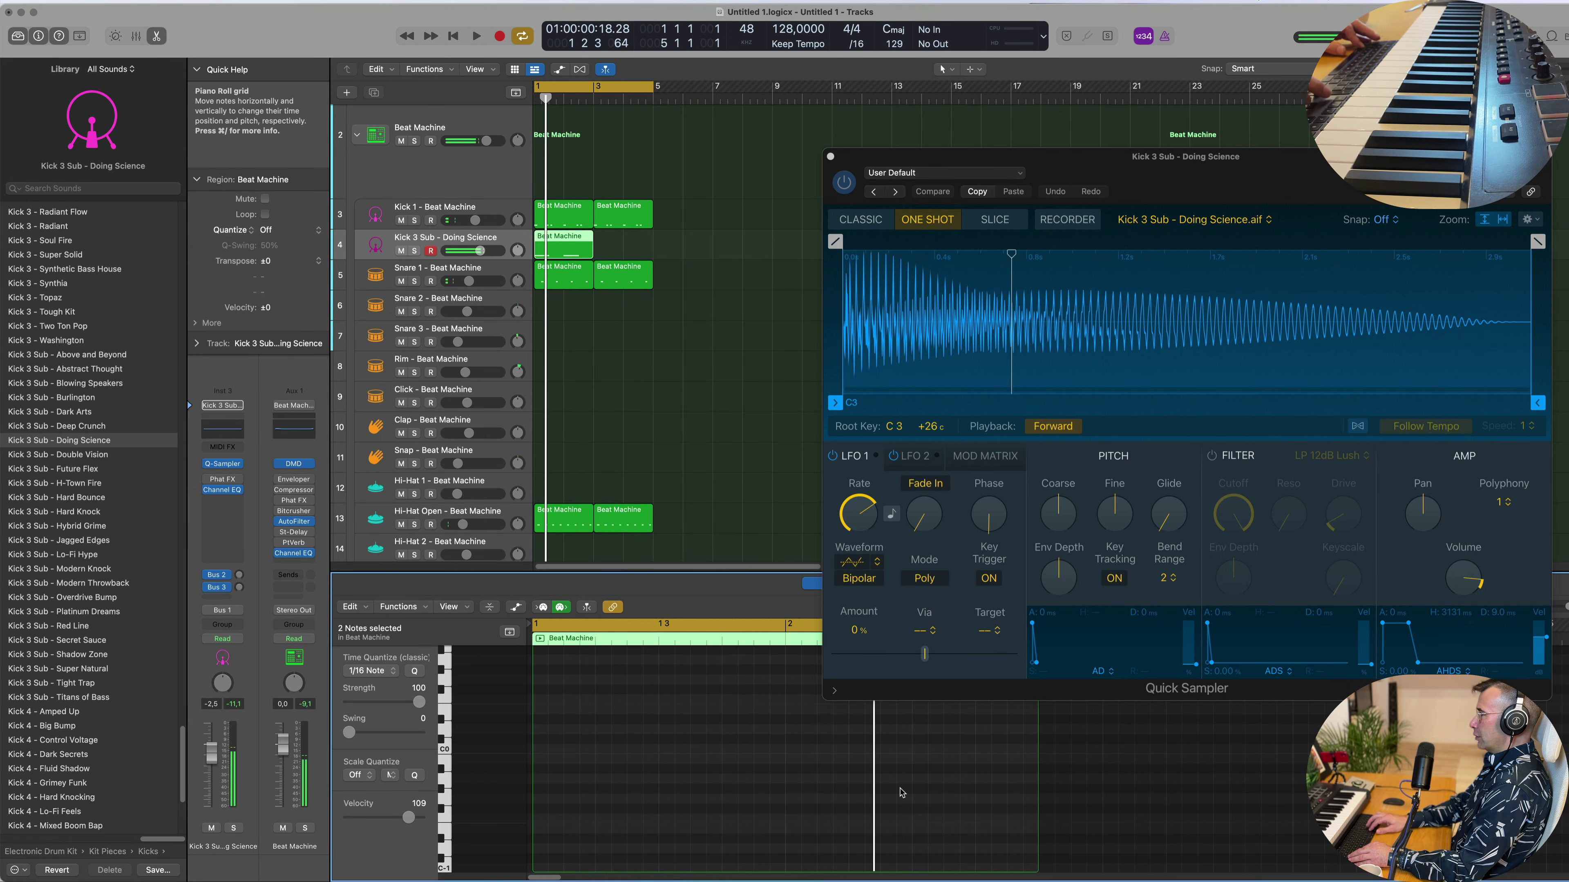
pyautogui.press('space')
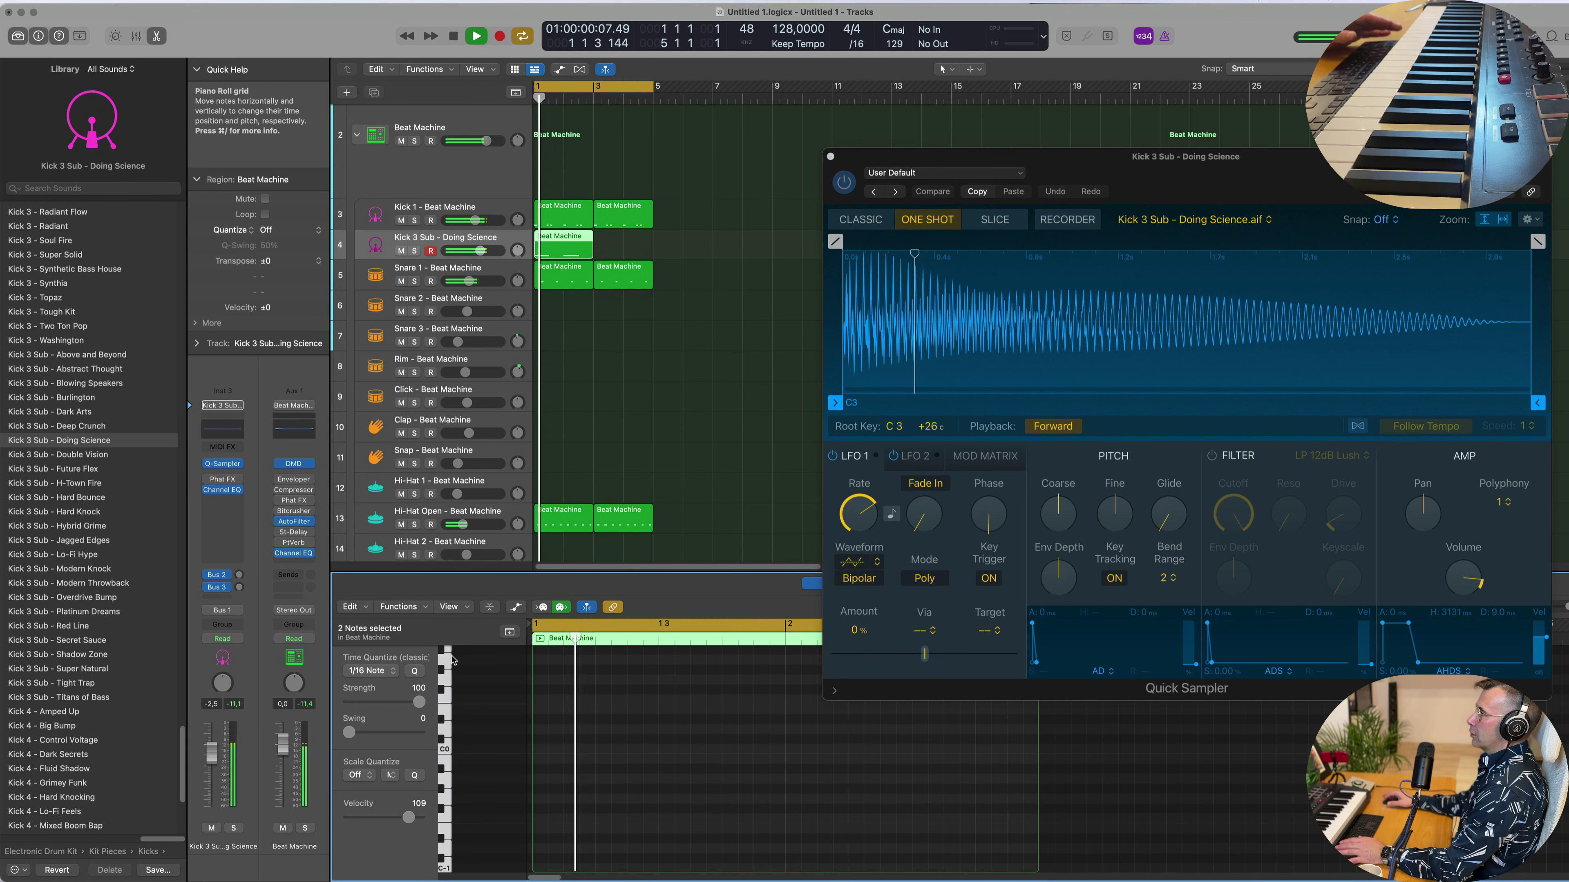
pyautogui.moveTo(968, 219); pyautogui.dragTo(669, 299)
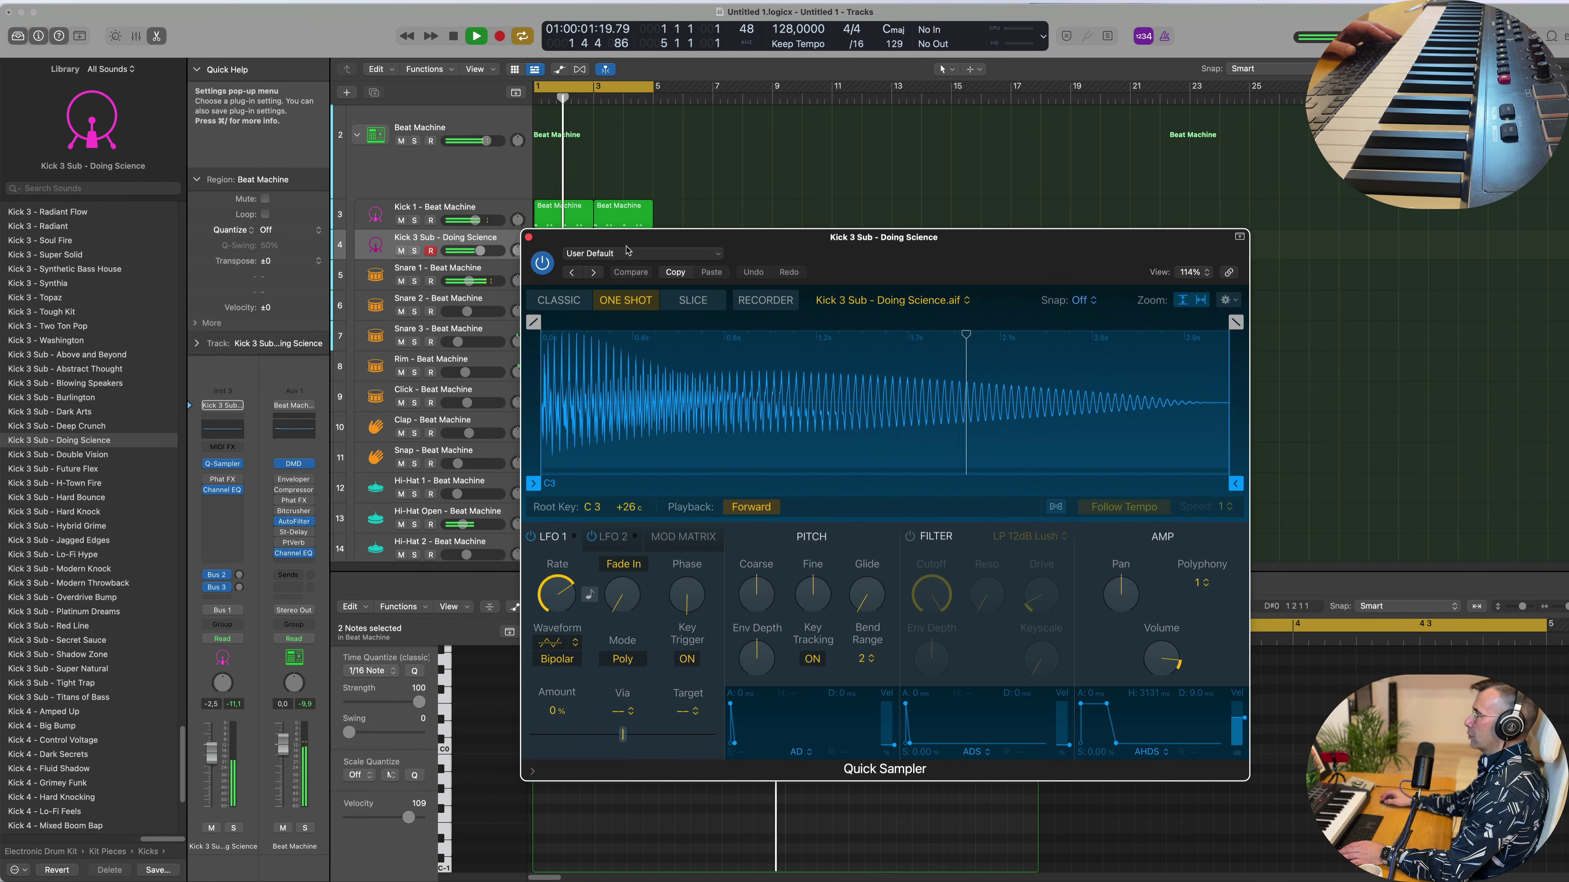
pyautogui.click(531, 238)
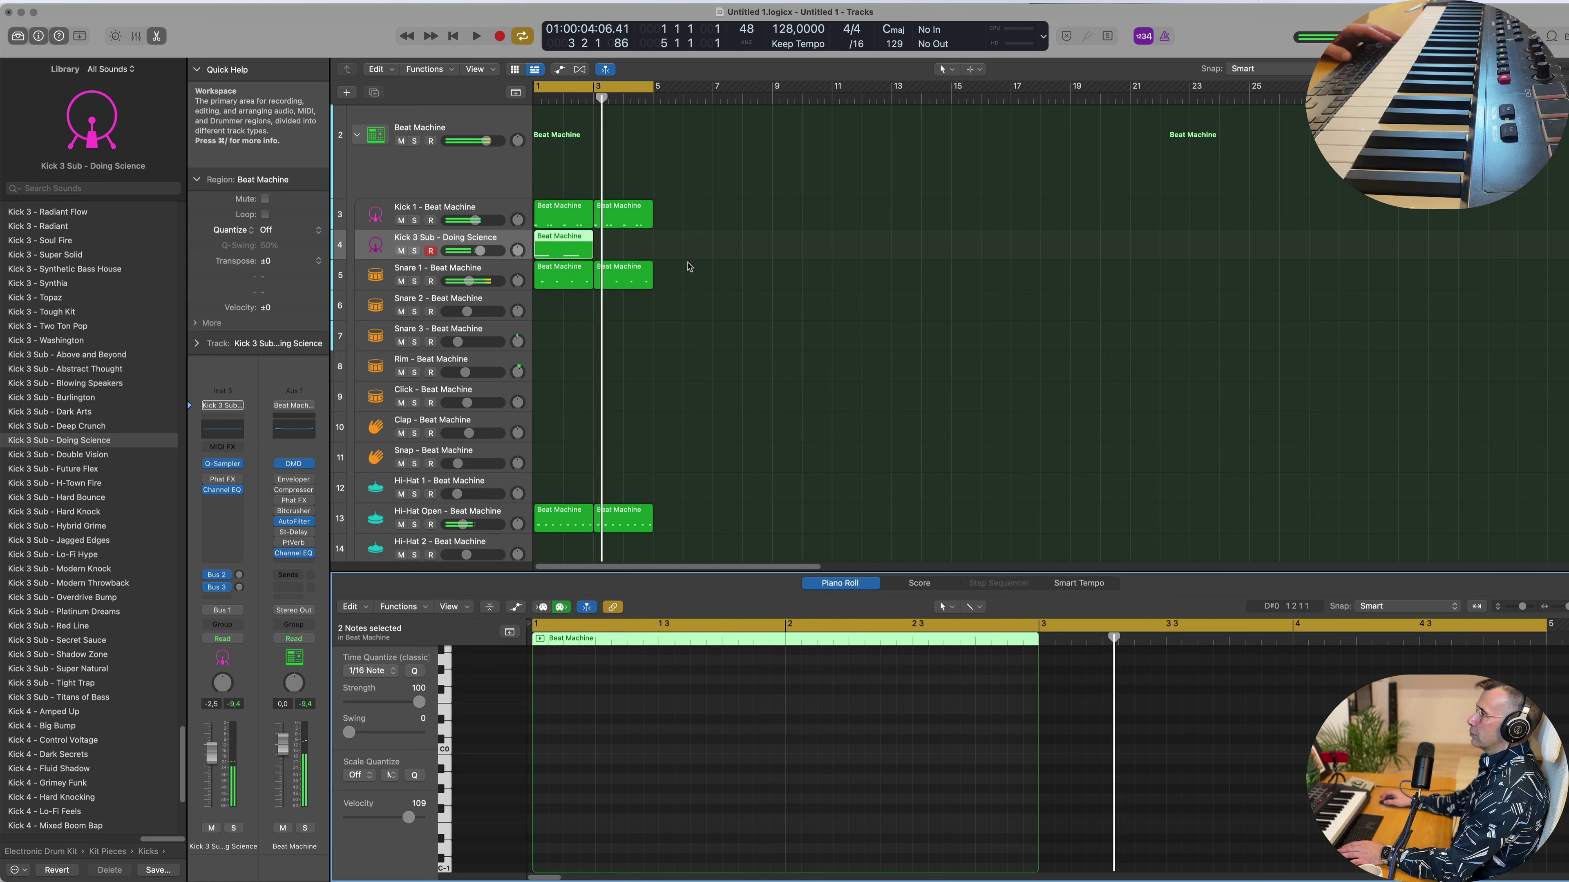
# Repeat the Kick 3 Sub region once to fill bars 3 and 4 and lower the track's volume to -9.4 dB.
pyautogui.click(546, 248)
pyautogui.press('super+r')
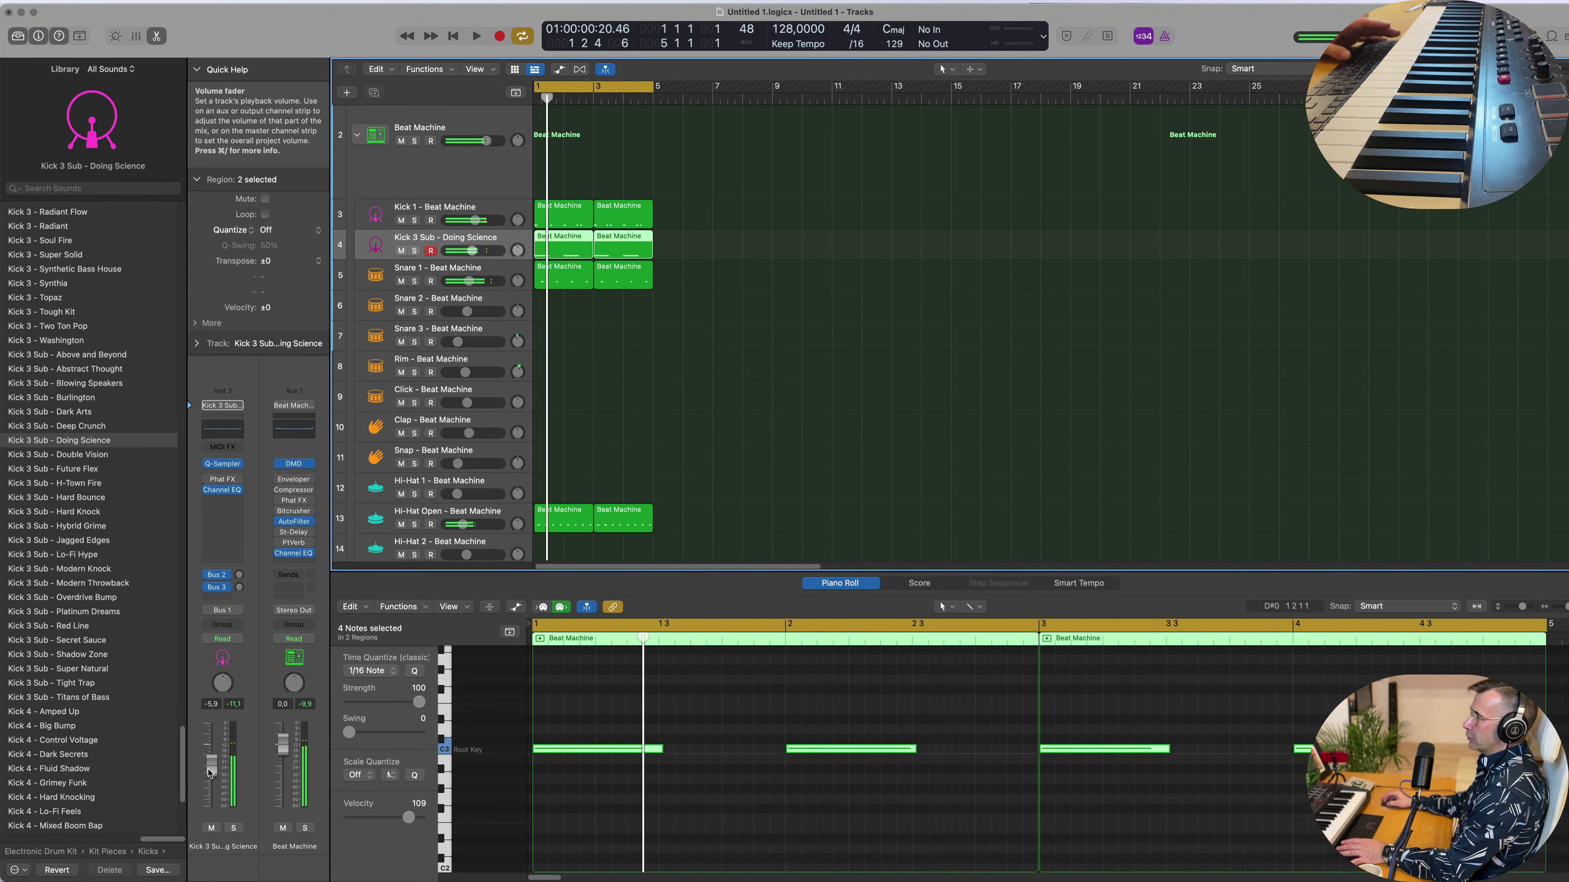
pyautogui.press('space')
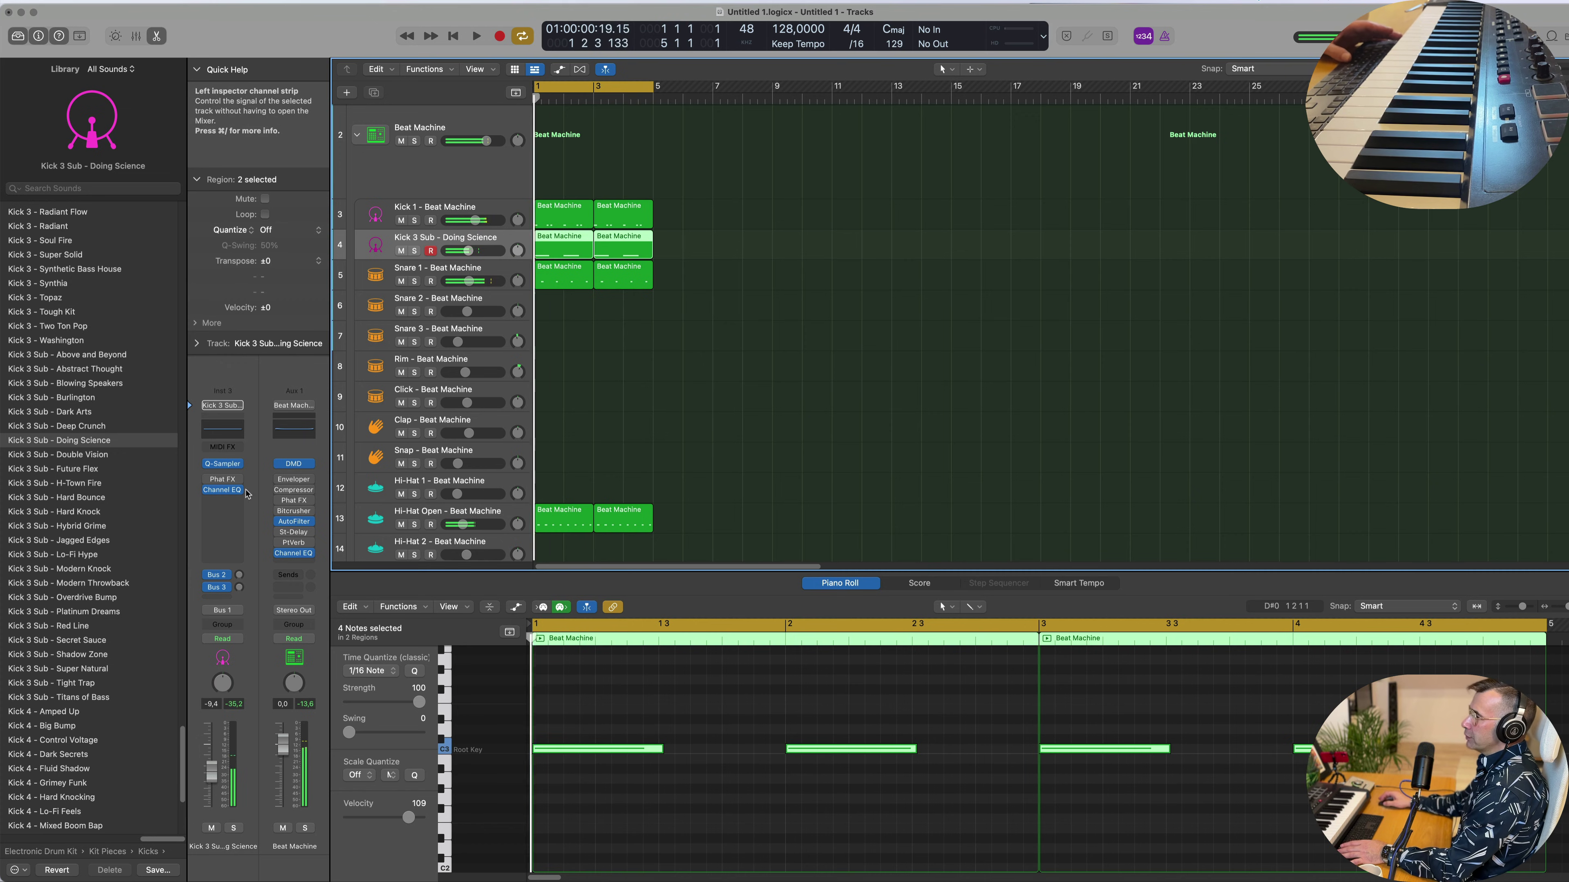
# Open Phat FX on the Kick 3 Sub track and load its Crunched drum preset.
pyautogui.click(222, 479)
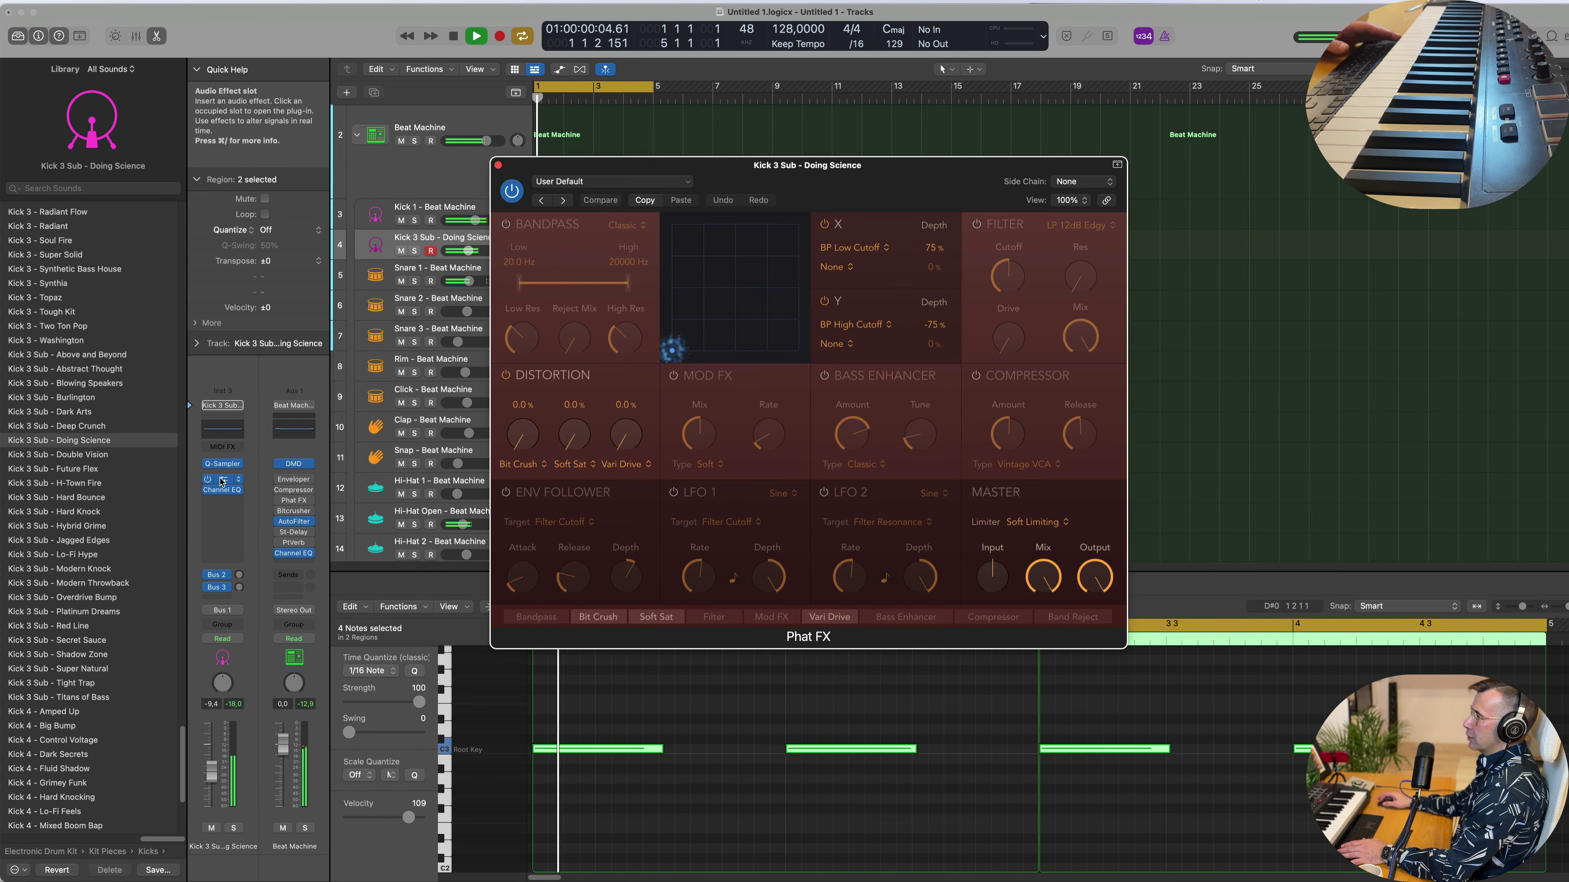
pyautogui.click(655, 181)
pyautogui.moveTo(679, 458)
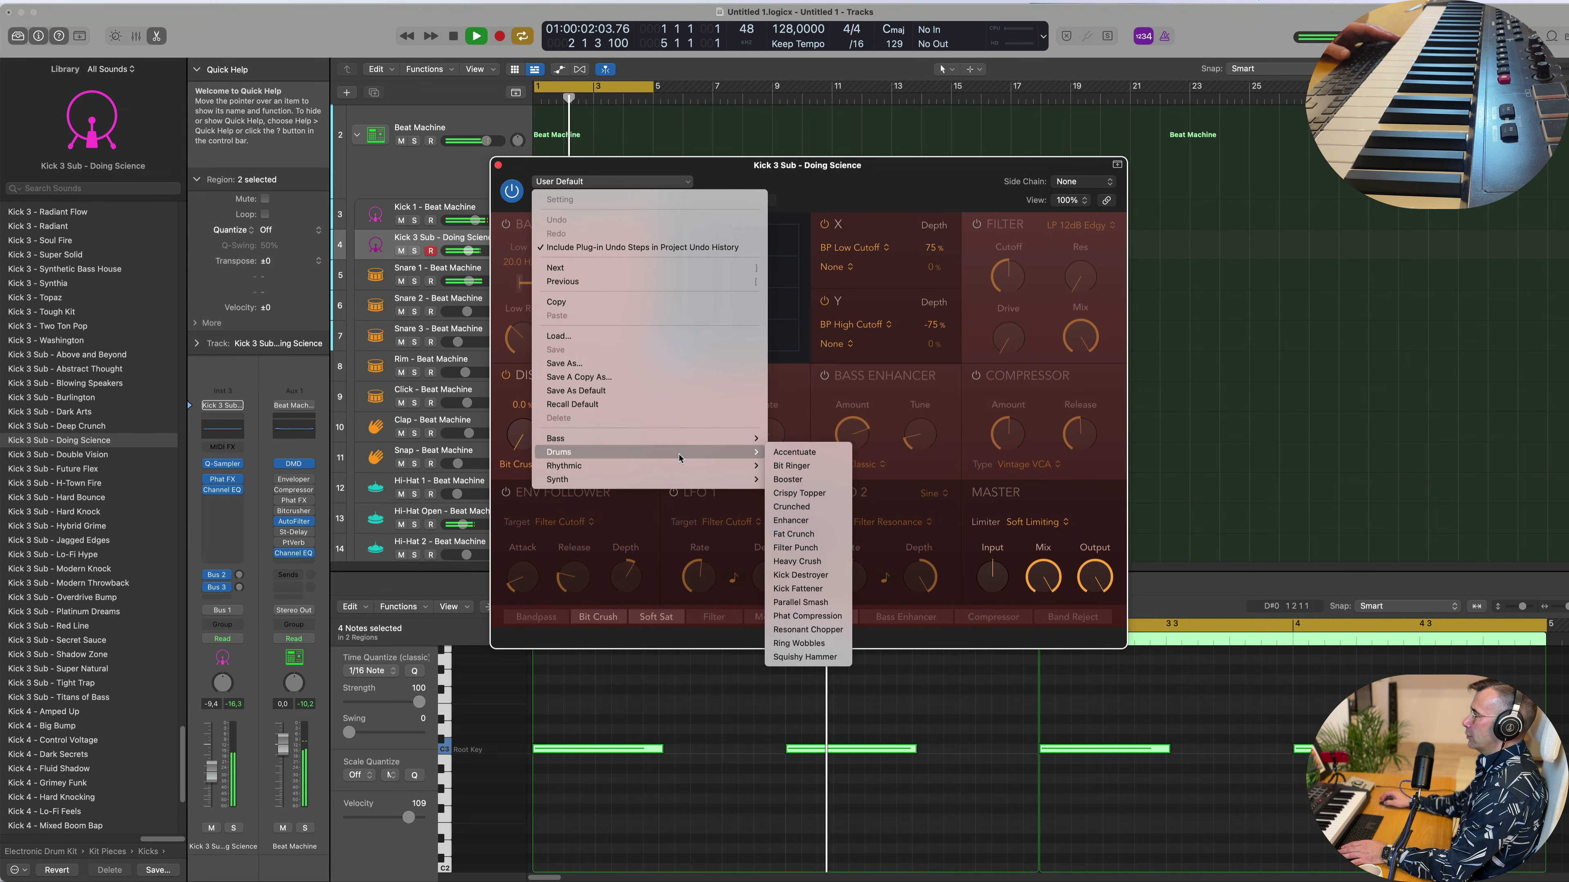
pyautogui.click(830, 506)
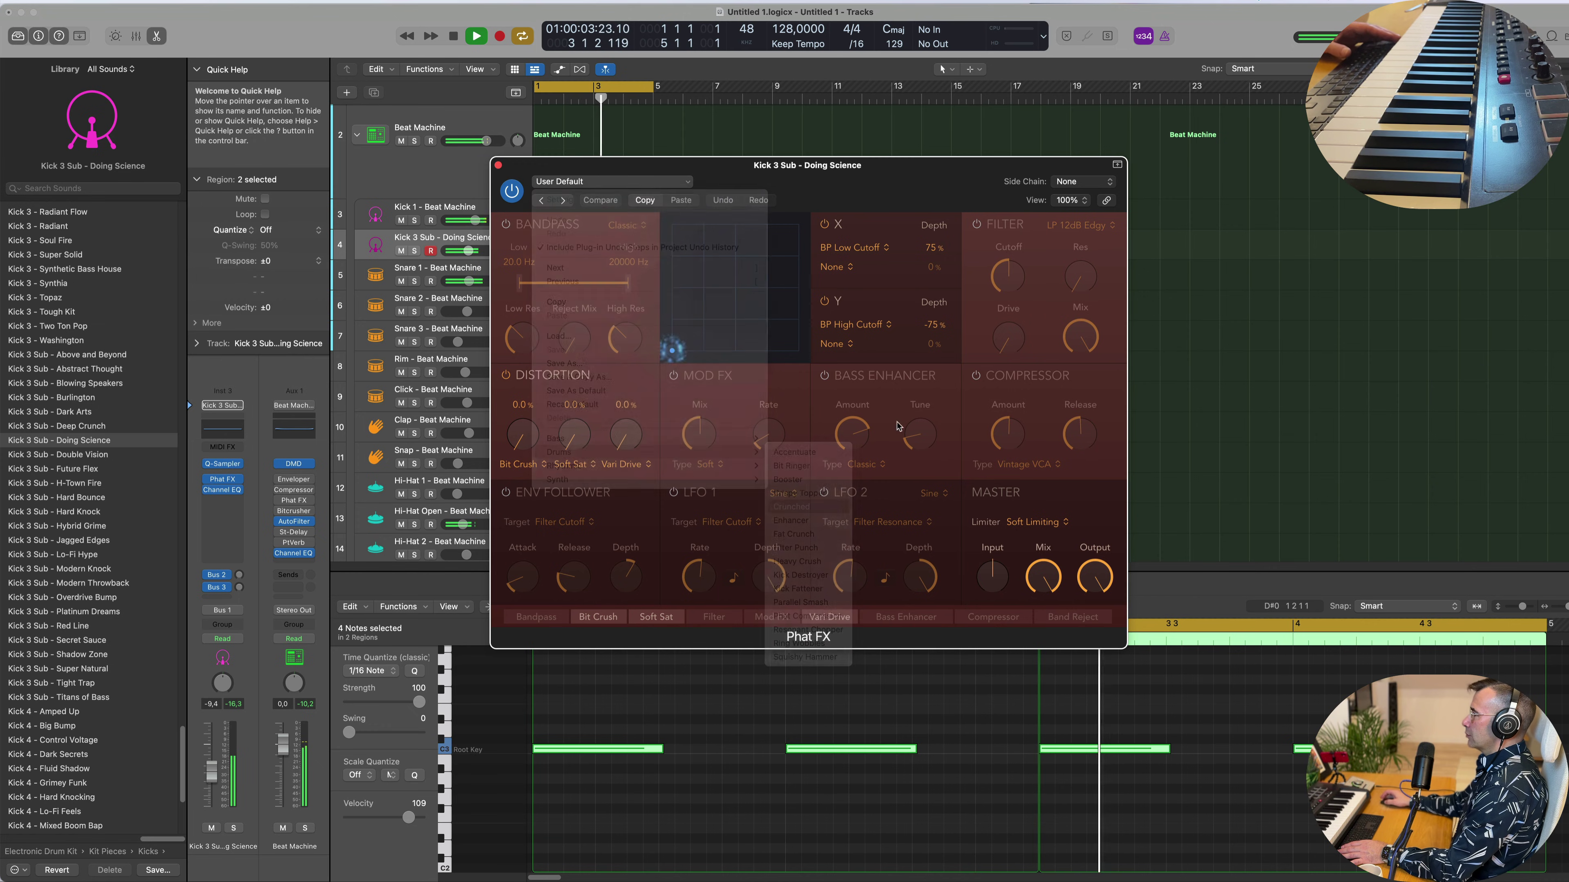
pyautogui.moveTo(889, 181); pyautogui.dragTo(1092, 210)
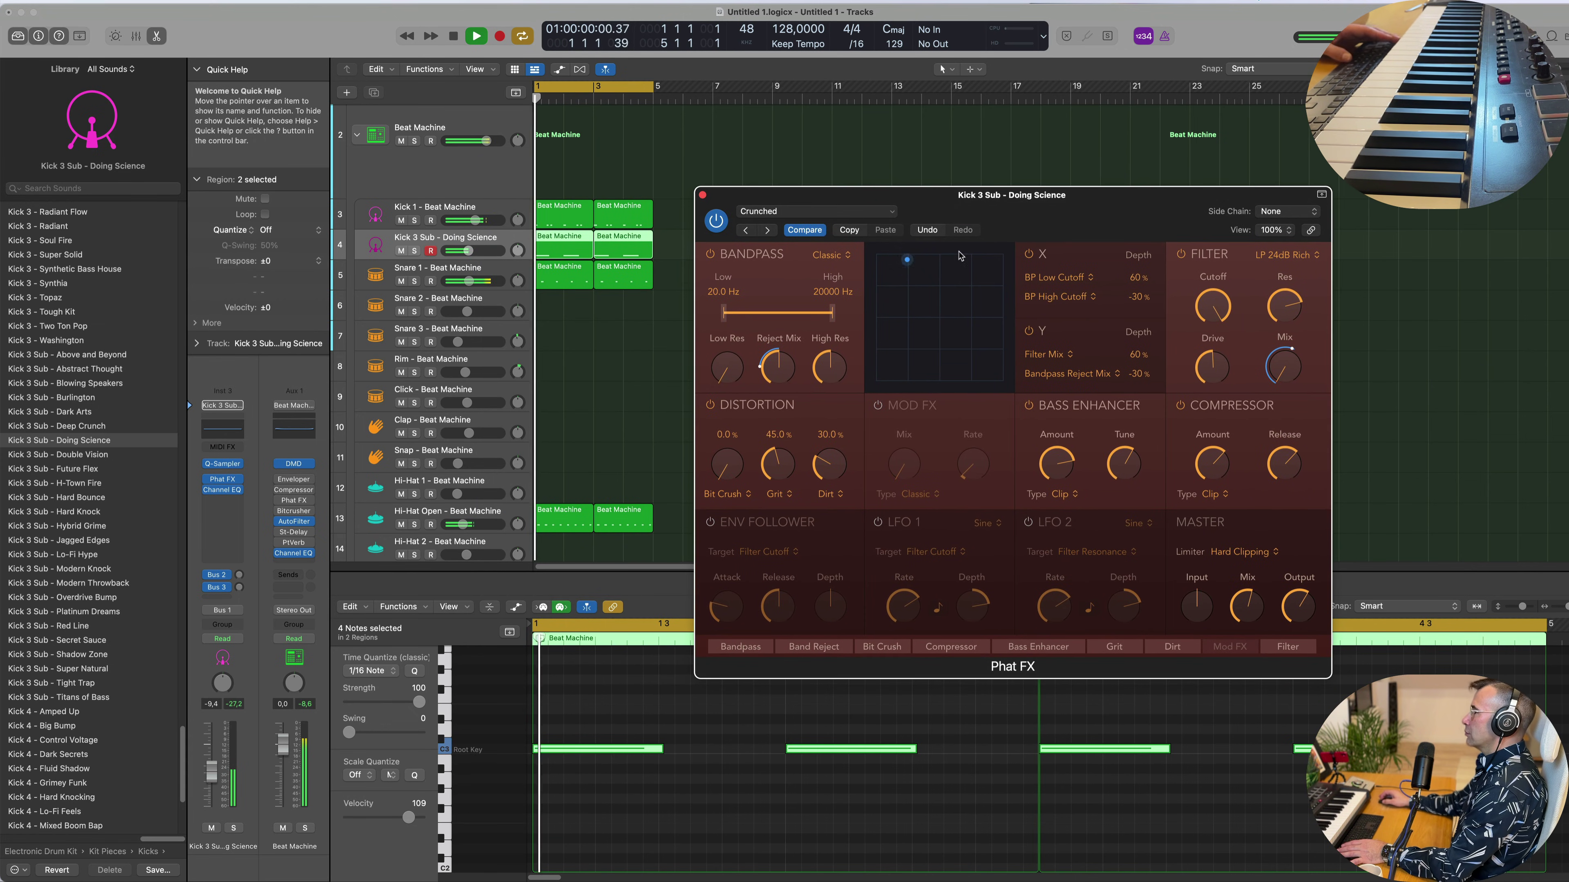
# Advance the Phat FX preset past Enhancer to Fat Crunch and close the plug-in.
pyautogui.click(767, 231)
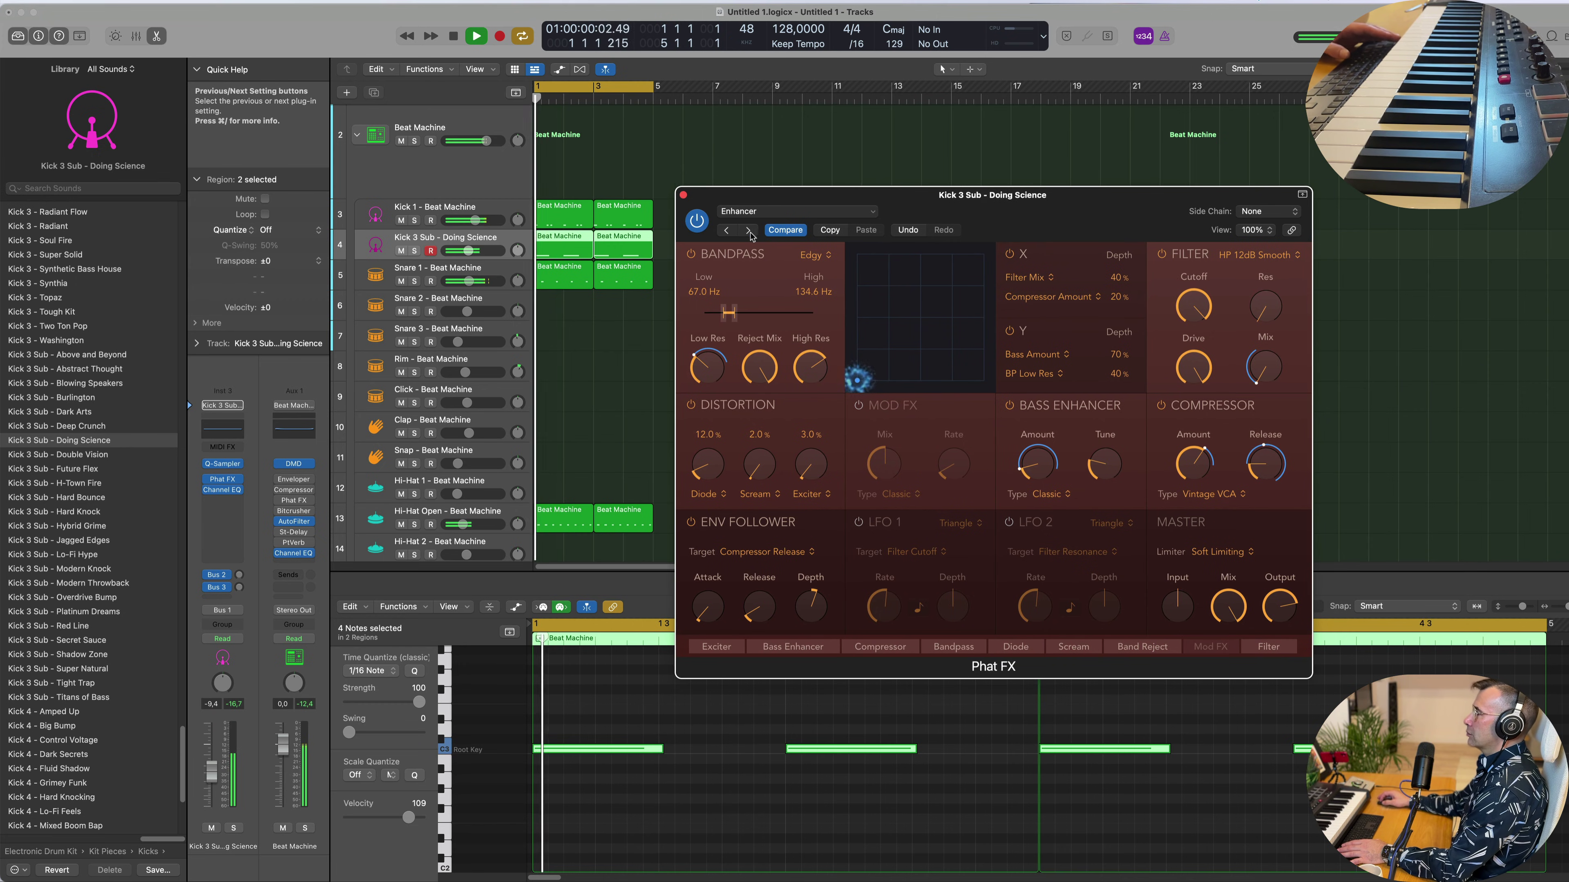
pyautogui.click(747, 231)
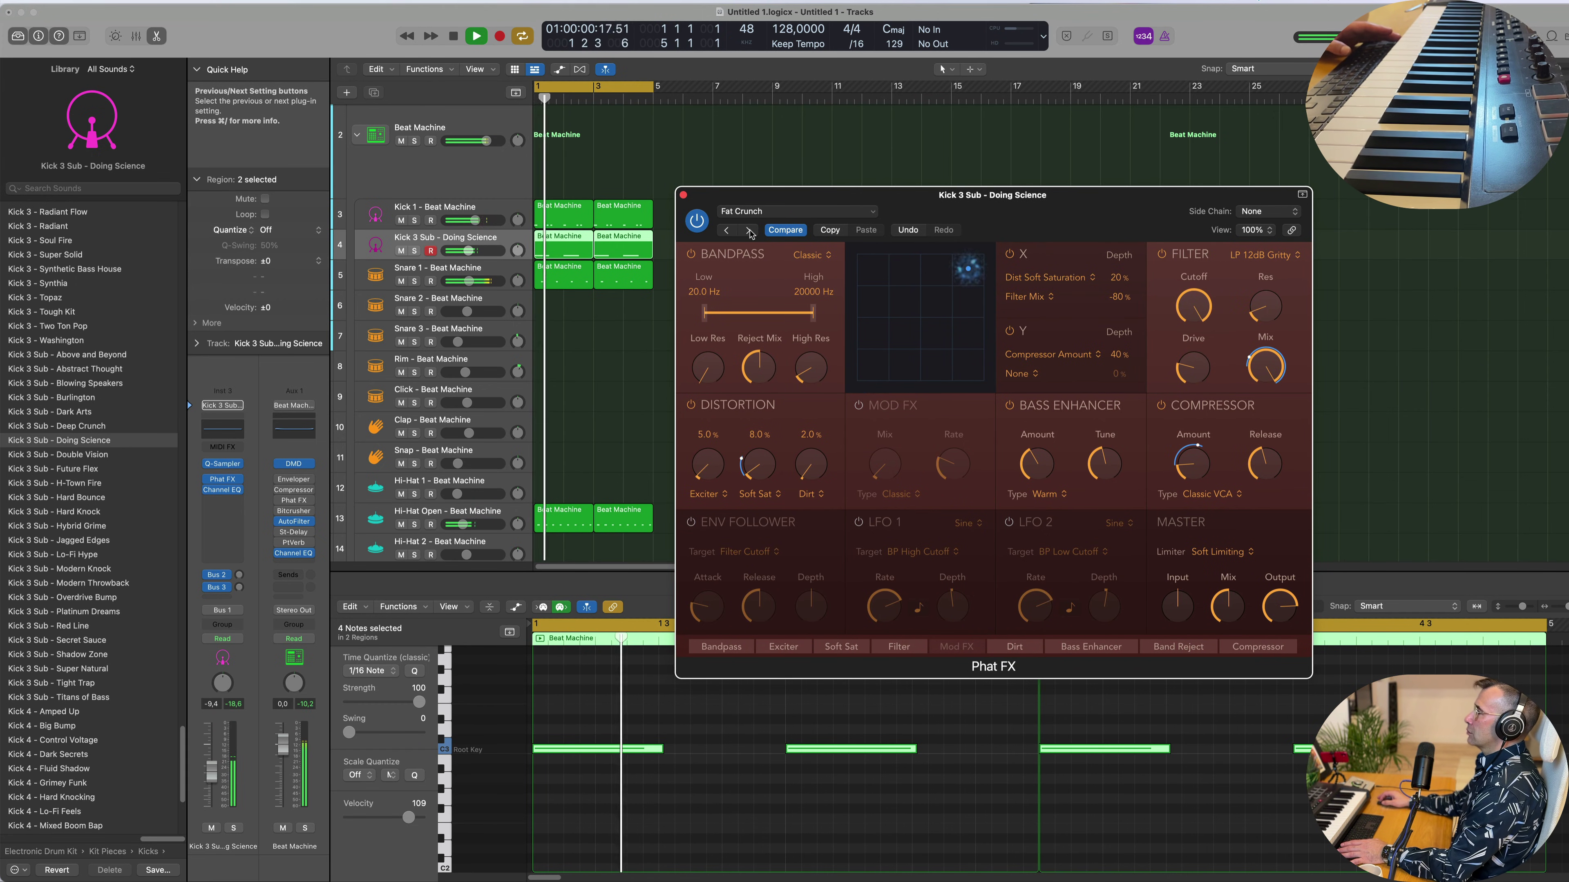
pyautogui.moveTo(1075, 209); pyautogui.dragTo(886, 290)
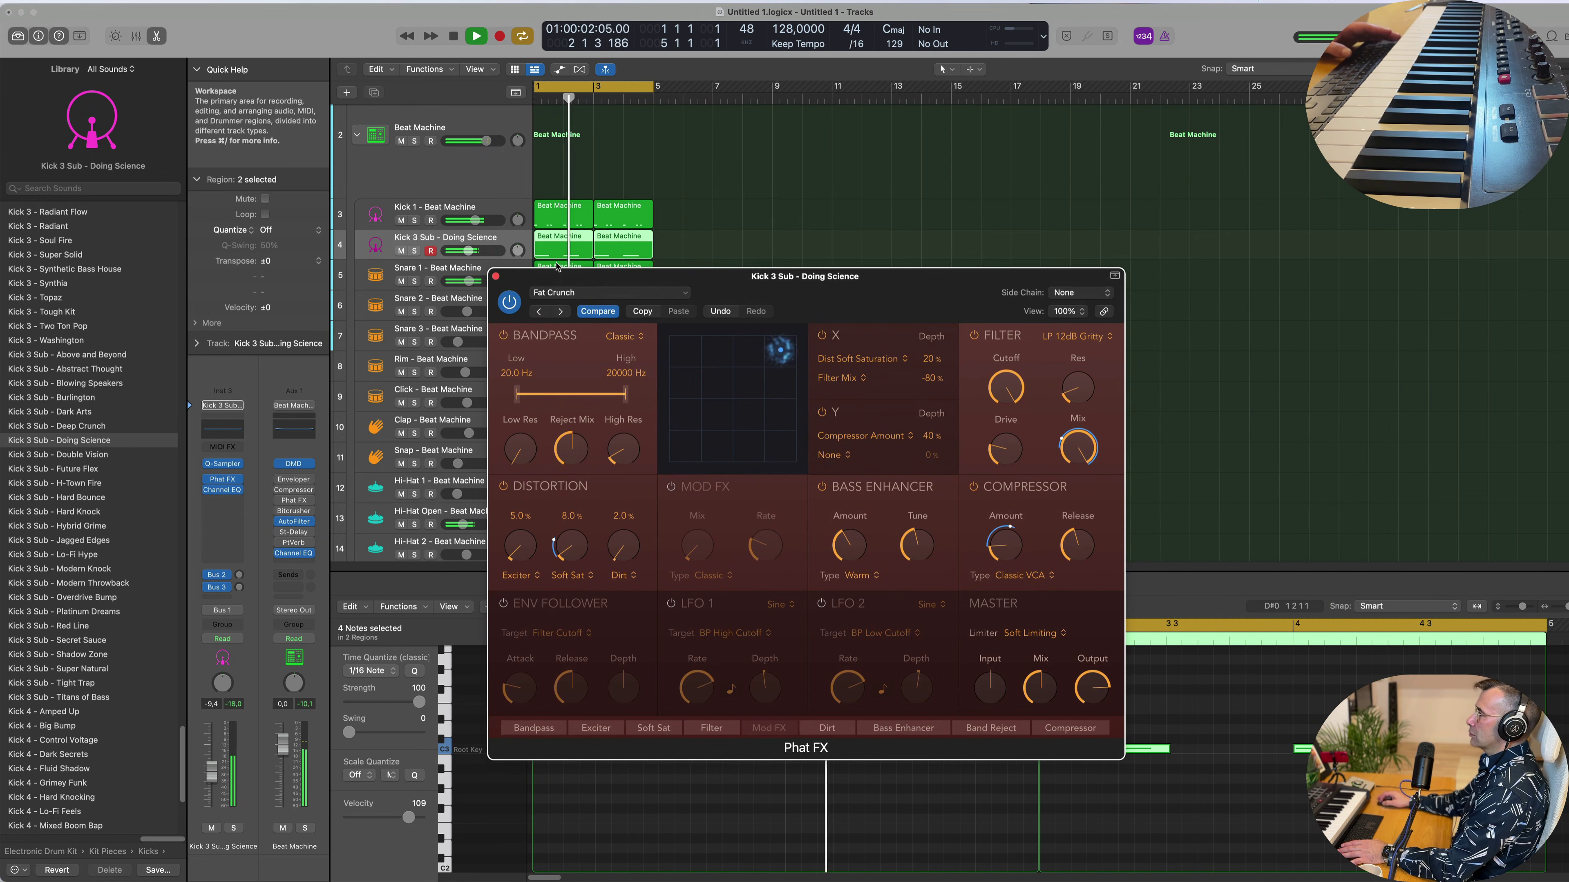
pyautogui.click(495, 276)
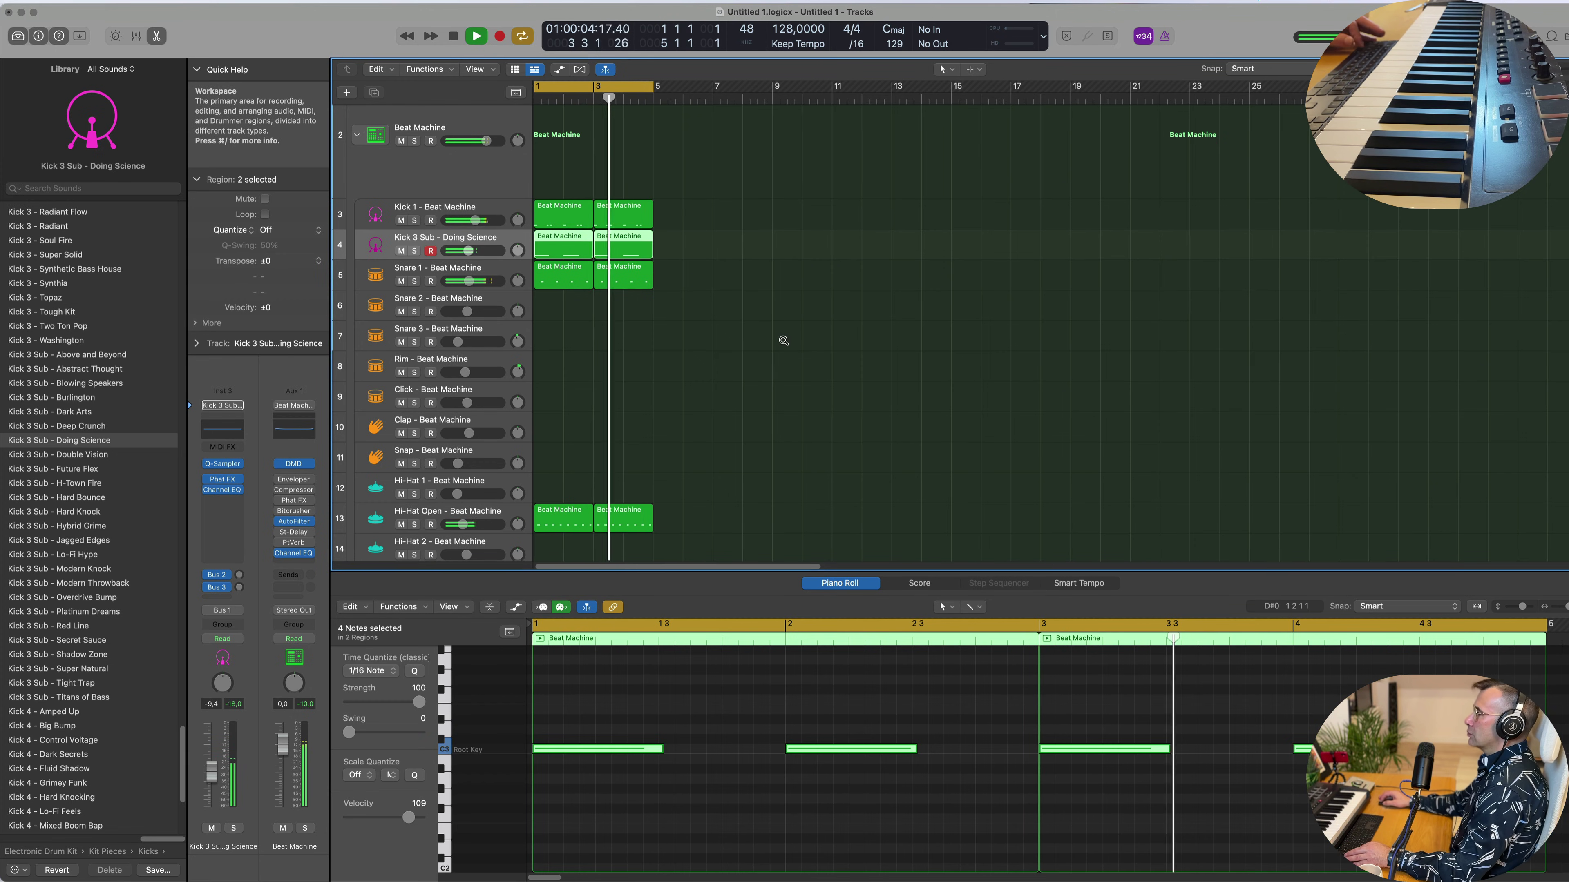
# Copy the first Hi-Hat Open region onto the Tom Low track at bar 1.
pyautogui.scroll(-8, 782, 345)
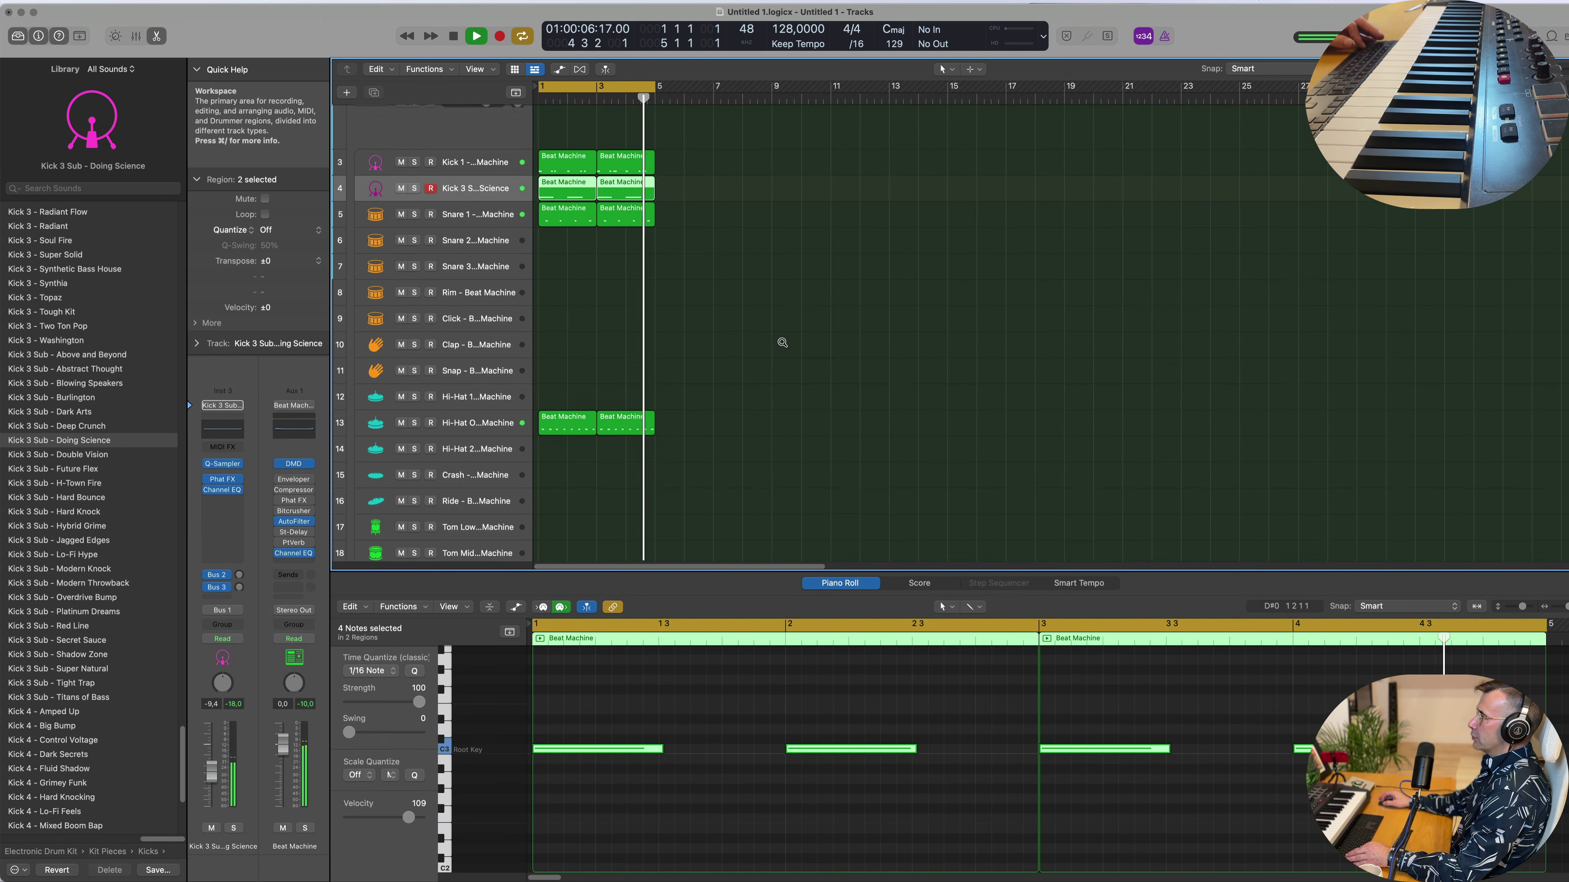
pyautogui.scroll(-5, 782, 342)
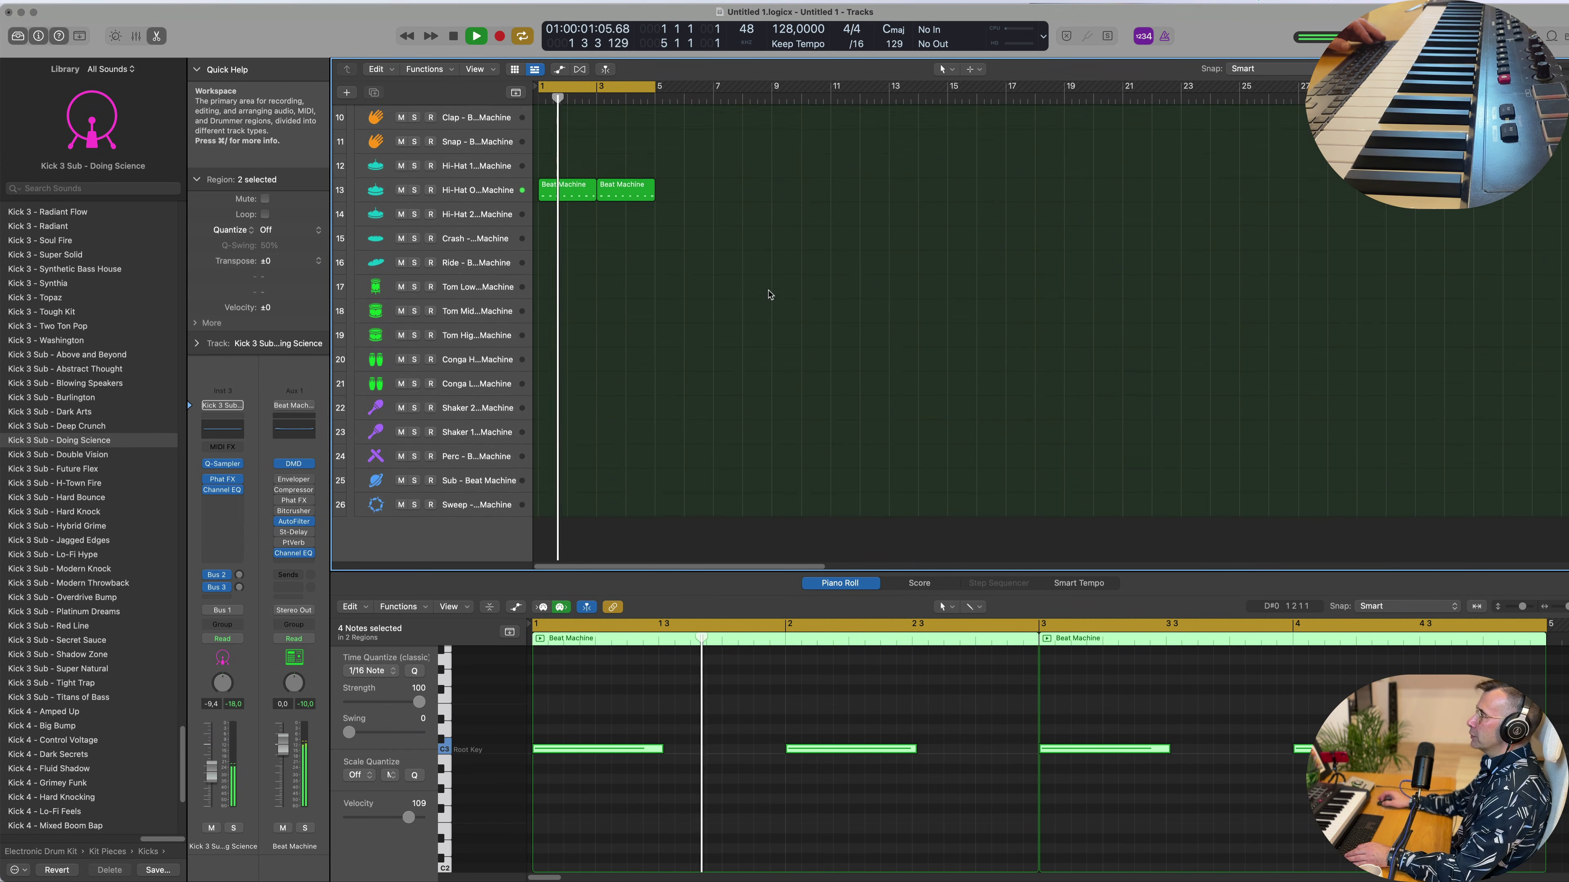
pyautogui.moveTo(579, 254); pyautogui.dragTo(564, 367)
pyautogui.press('space')
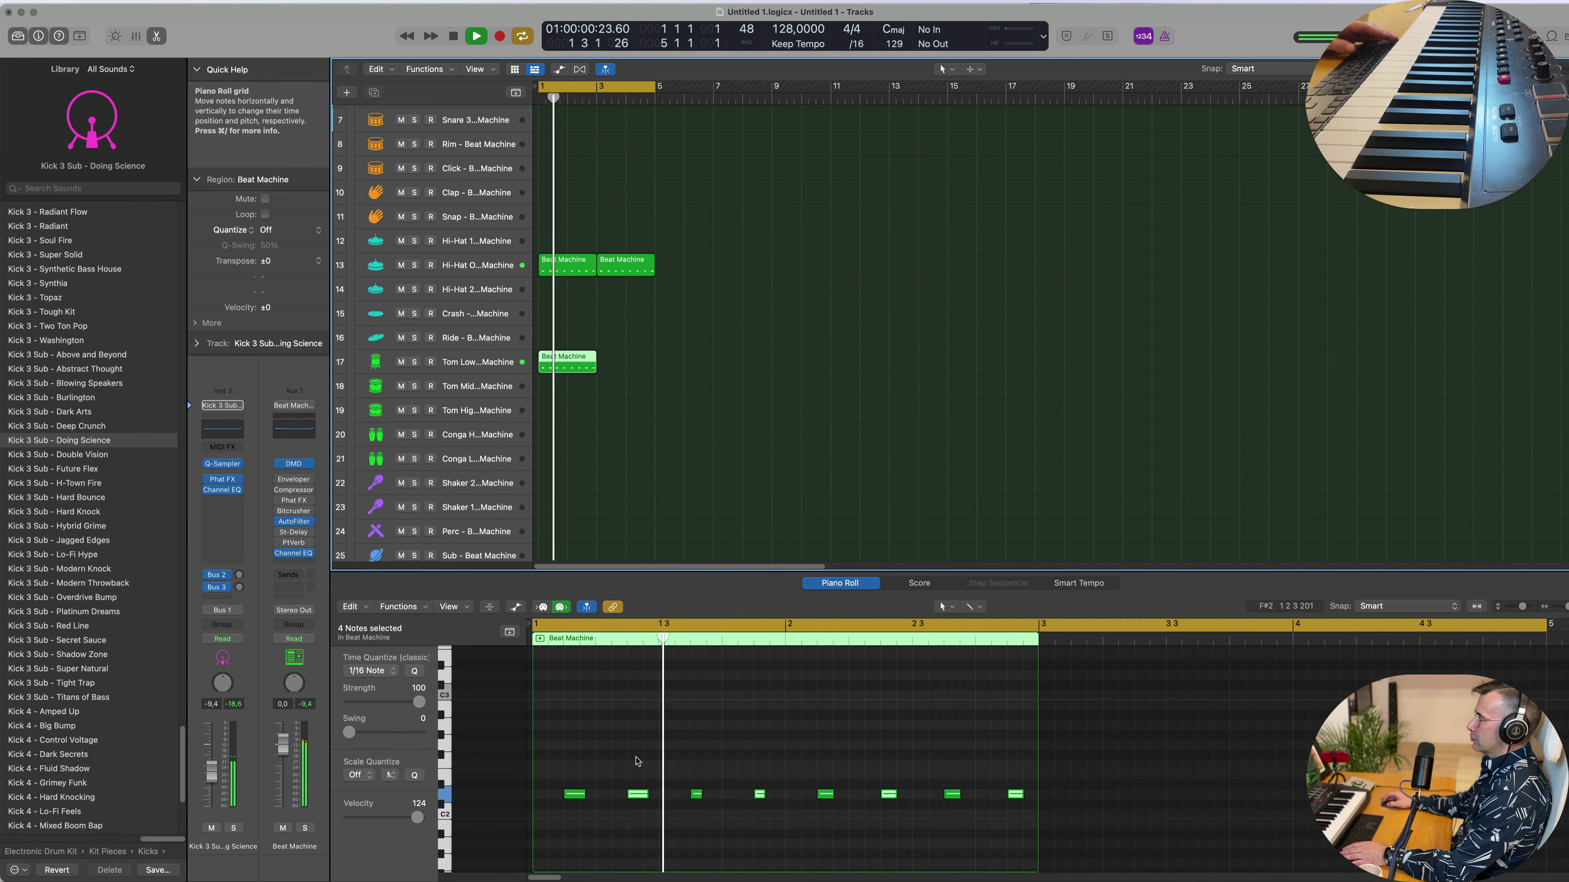
# Delete the first two notes of the Tom Low region and move the next note about a sixteenth later.
pyautogui.moveTo(580, 753); pyautogui.dragTo(651, 828)
pyautogui.press('Delete')
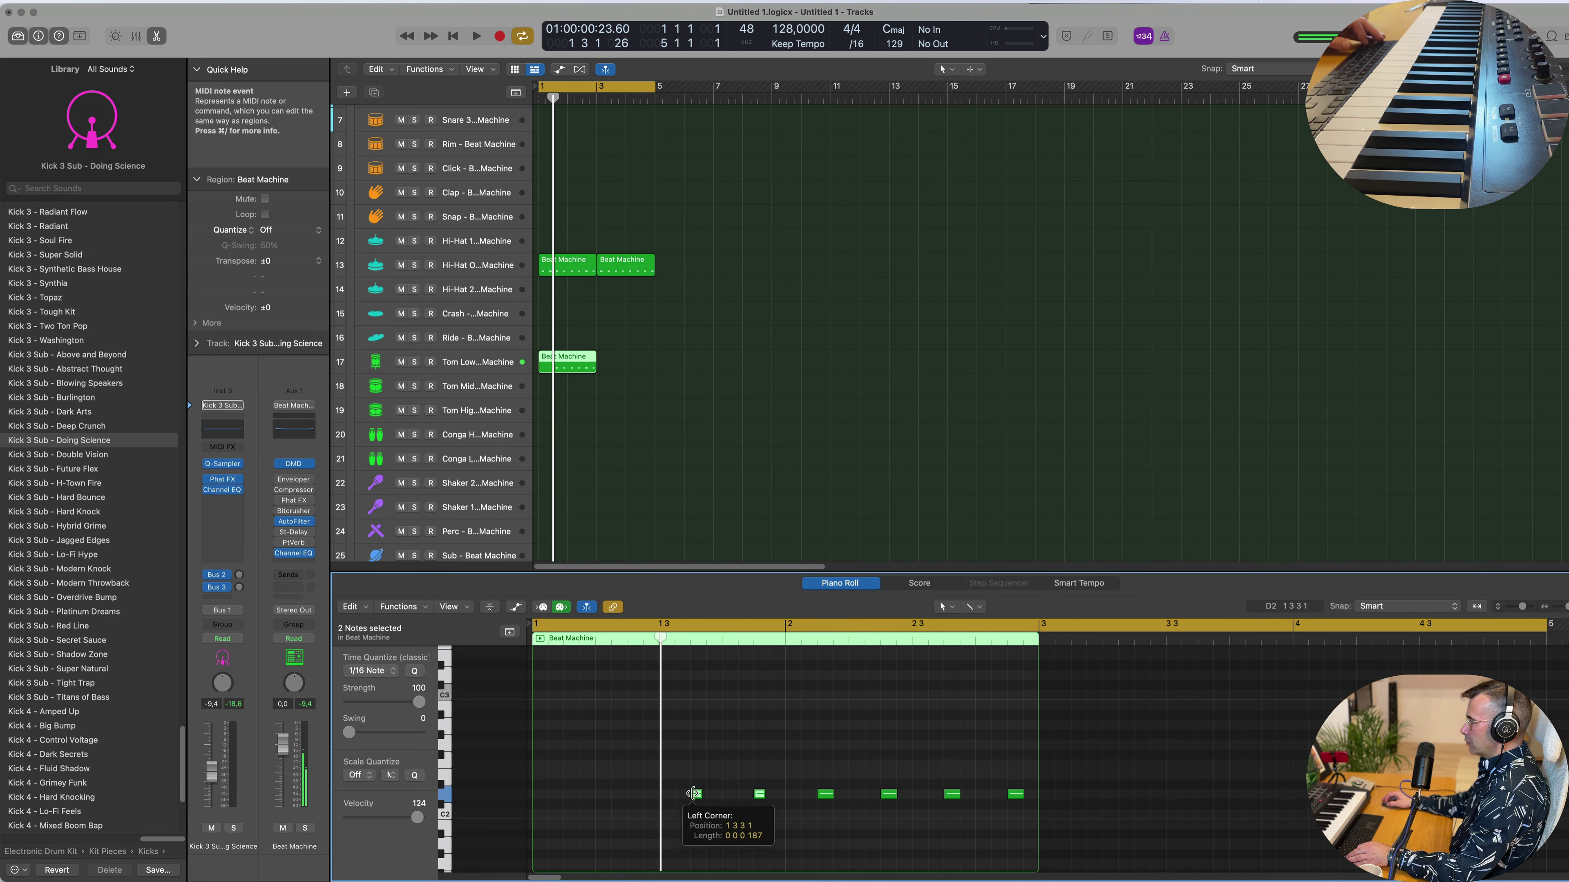
pyautogui.moveTo(696, 797); pyautogui.dragTo(714, 797)
pyautogui.click(777, 775)
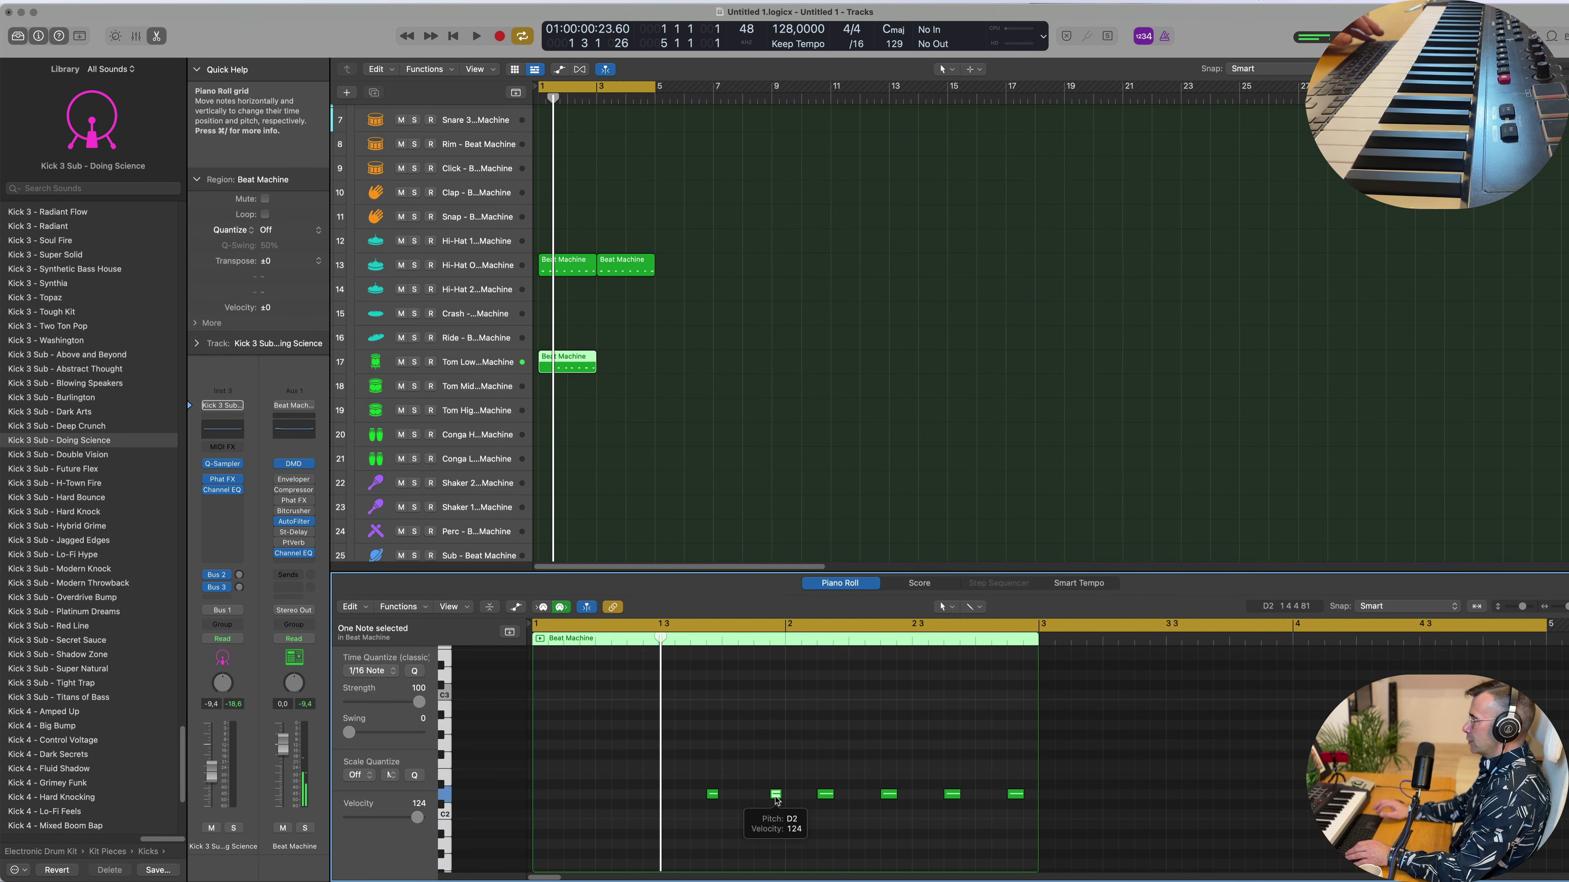
pyautogui.moveTo(776, 799); pyautogui.dragTo(760, 799)
pyautogui.press('space')
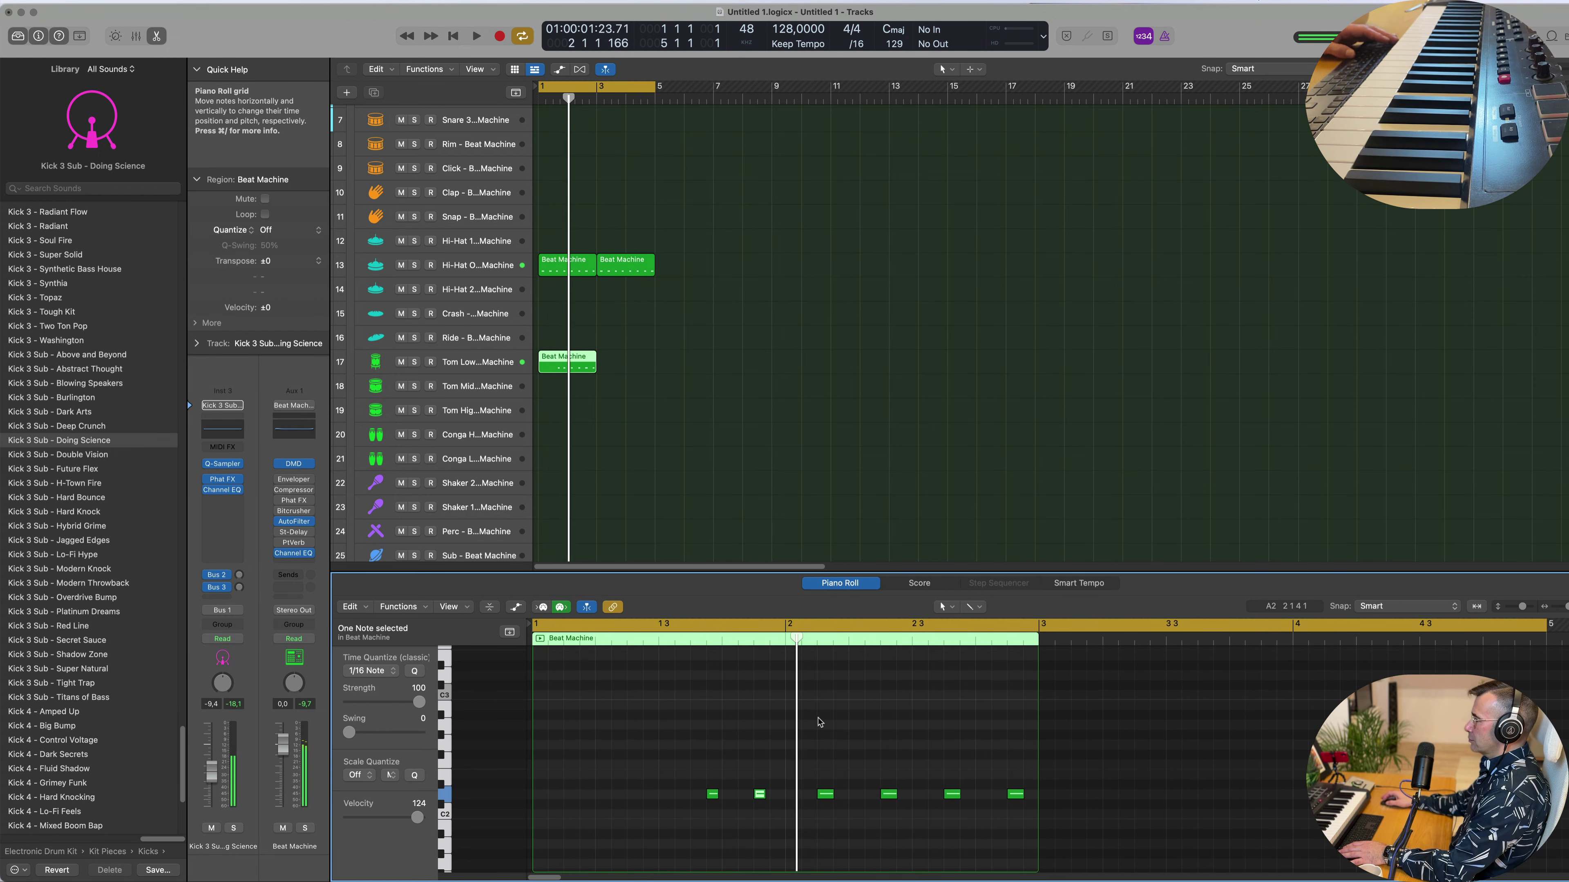
# Delete the last four notes of the Tom Low region and copy the remaining two notes one bar later.
pyautogui.moveTo(806, 771); pyautogui.dragTo(1032, 817)
pyautogui.press('Delete')
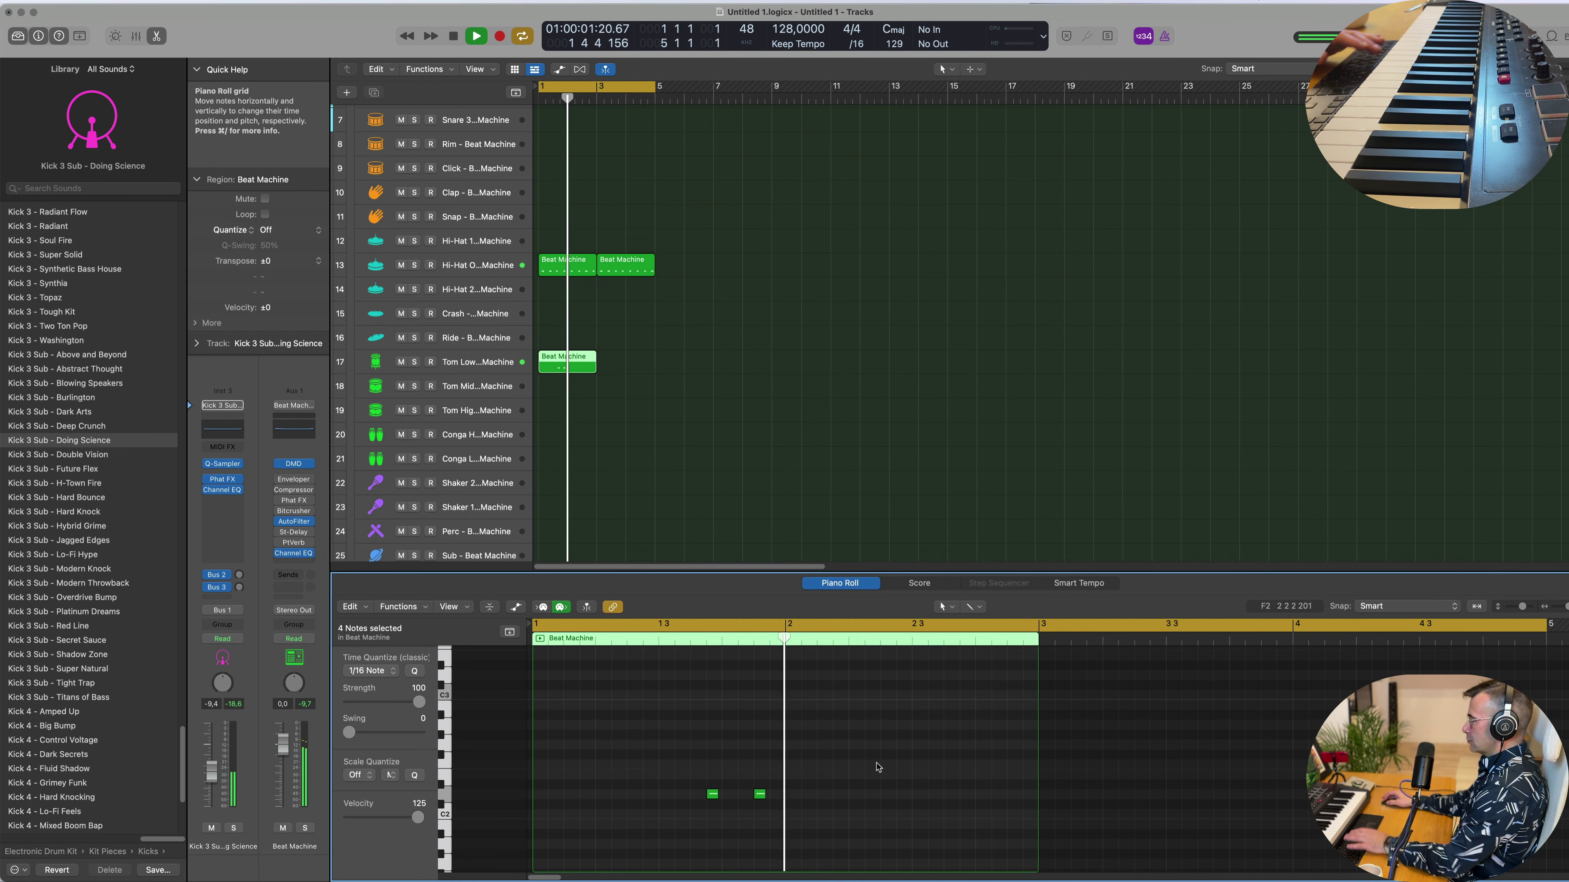
pyautogui.moveTo(872, 766); pyautogui.dragTo(648, 824)
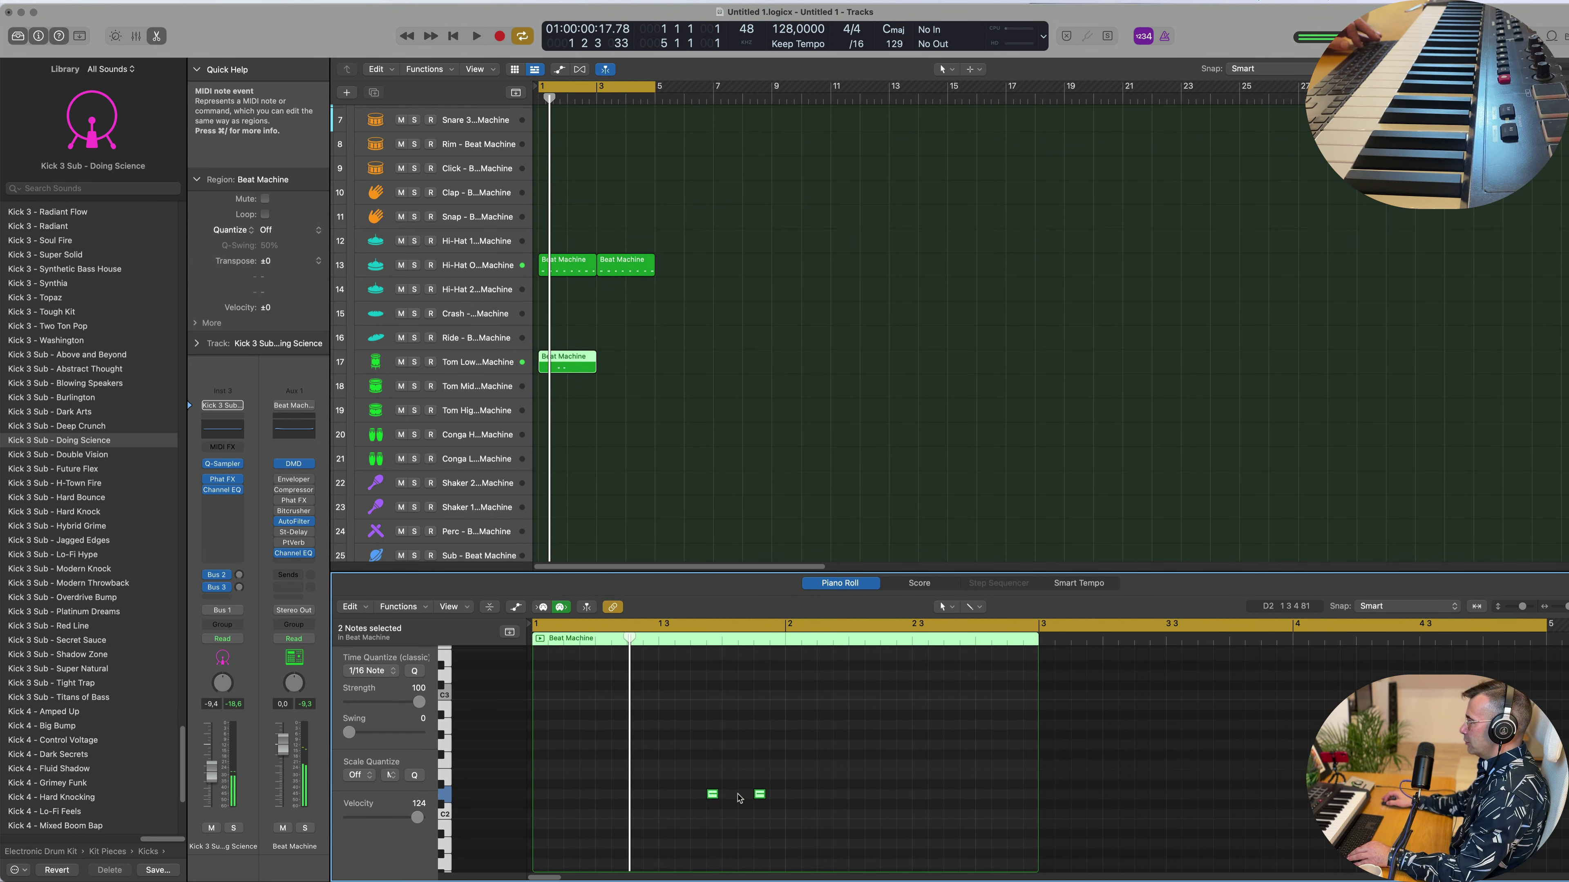
pyautogui.moveTo(712, 794); pyautogui.dragTo(965, 797)
pyautogui.press('space')
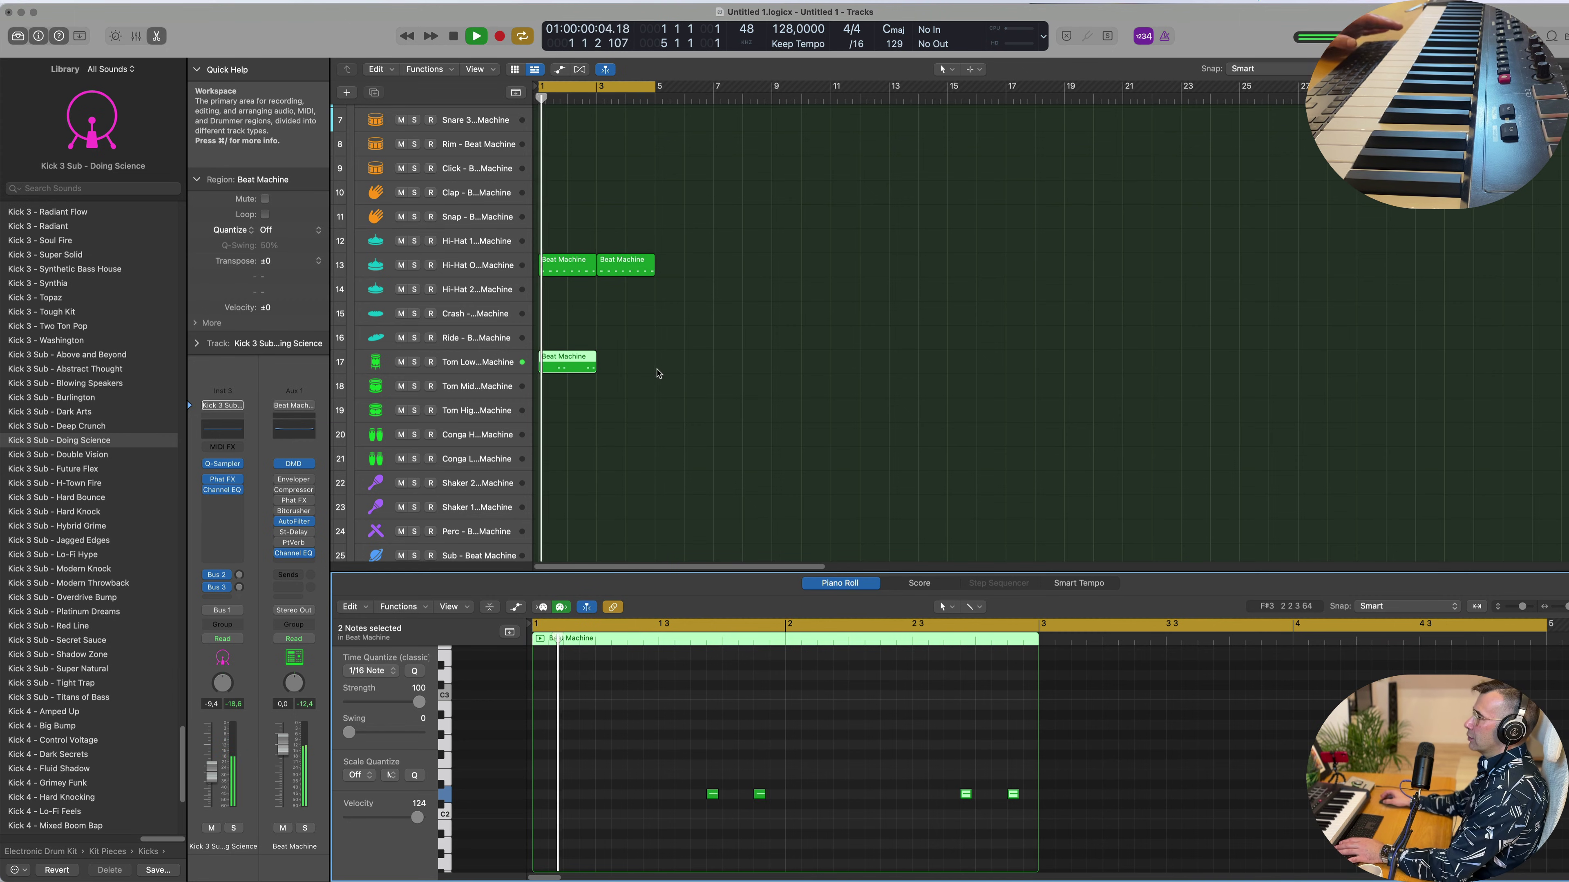
# Transpose all four Tom Low notes and place a copy of the Tom Low region at bar 3.
pyautogui.click(449, 362)
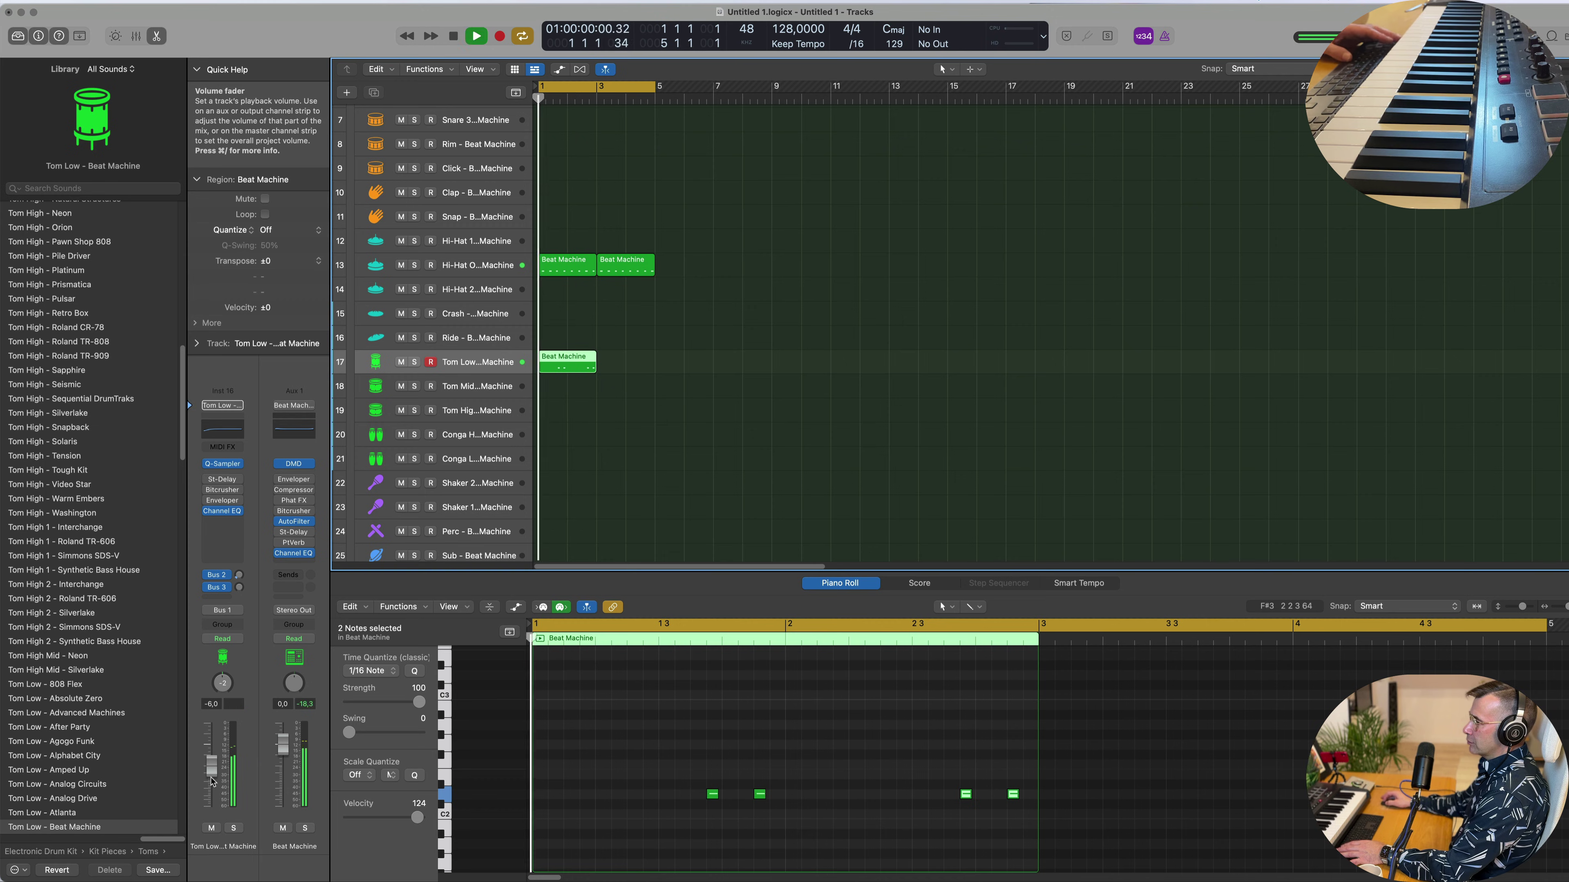
pyautogui.moveTo(632, 750); pyautogui.dragTo(1059, 832)
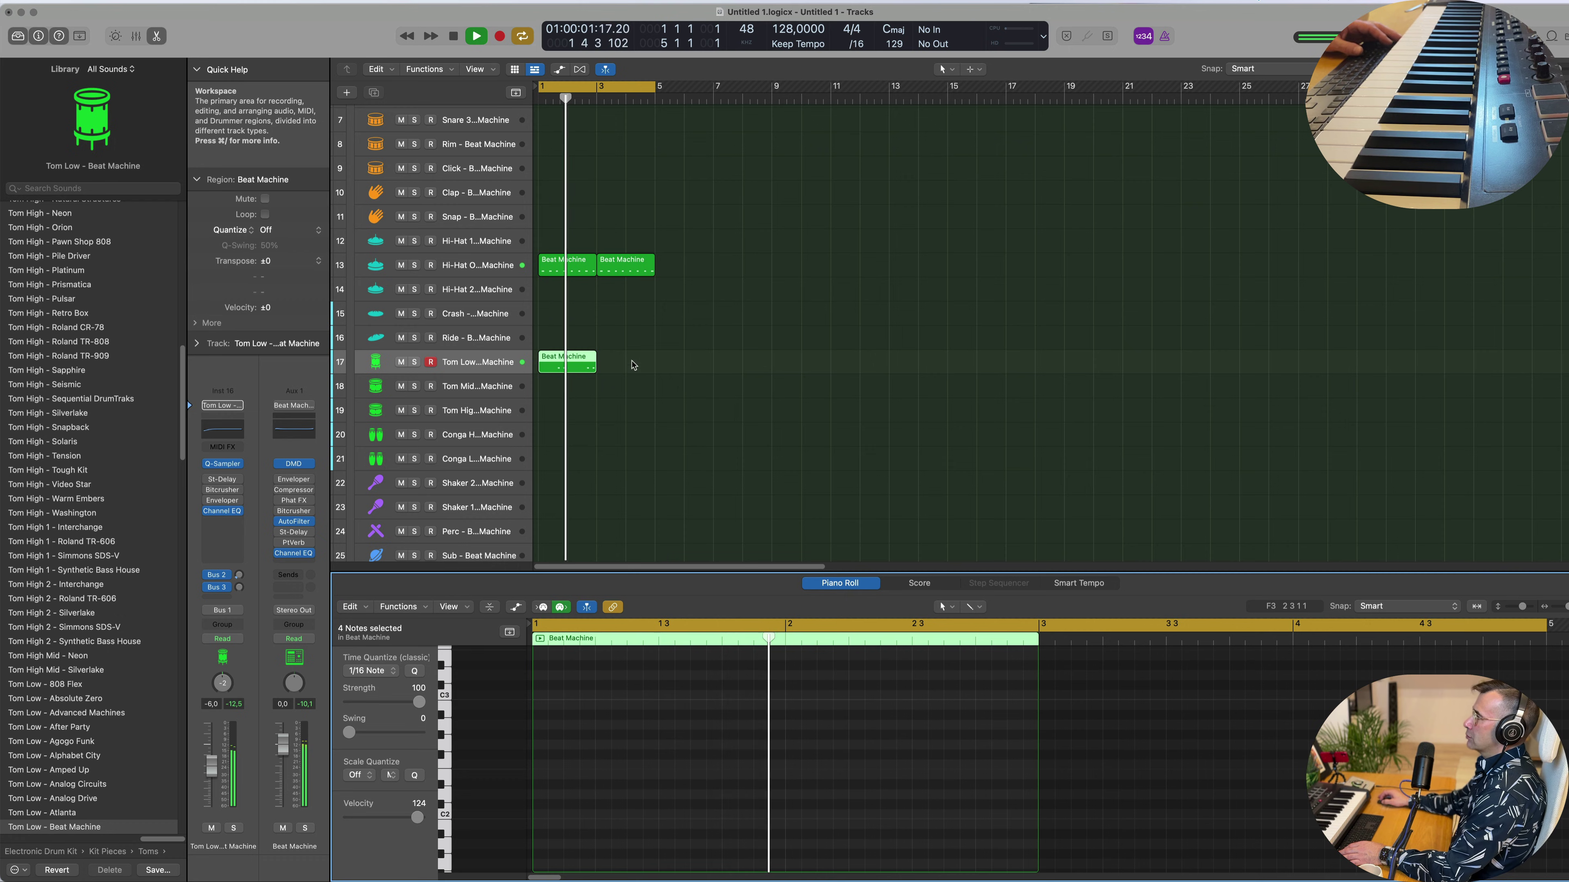
pyautogui.moveTo(564, 364); pyautogui.dragTo(681, 365)
pyautogui.press('Delete')
pyautogui.scroll(-3, 598, 446)
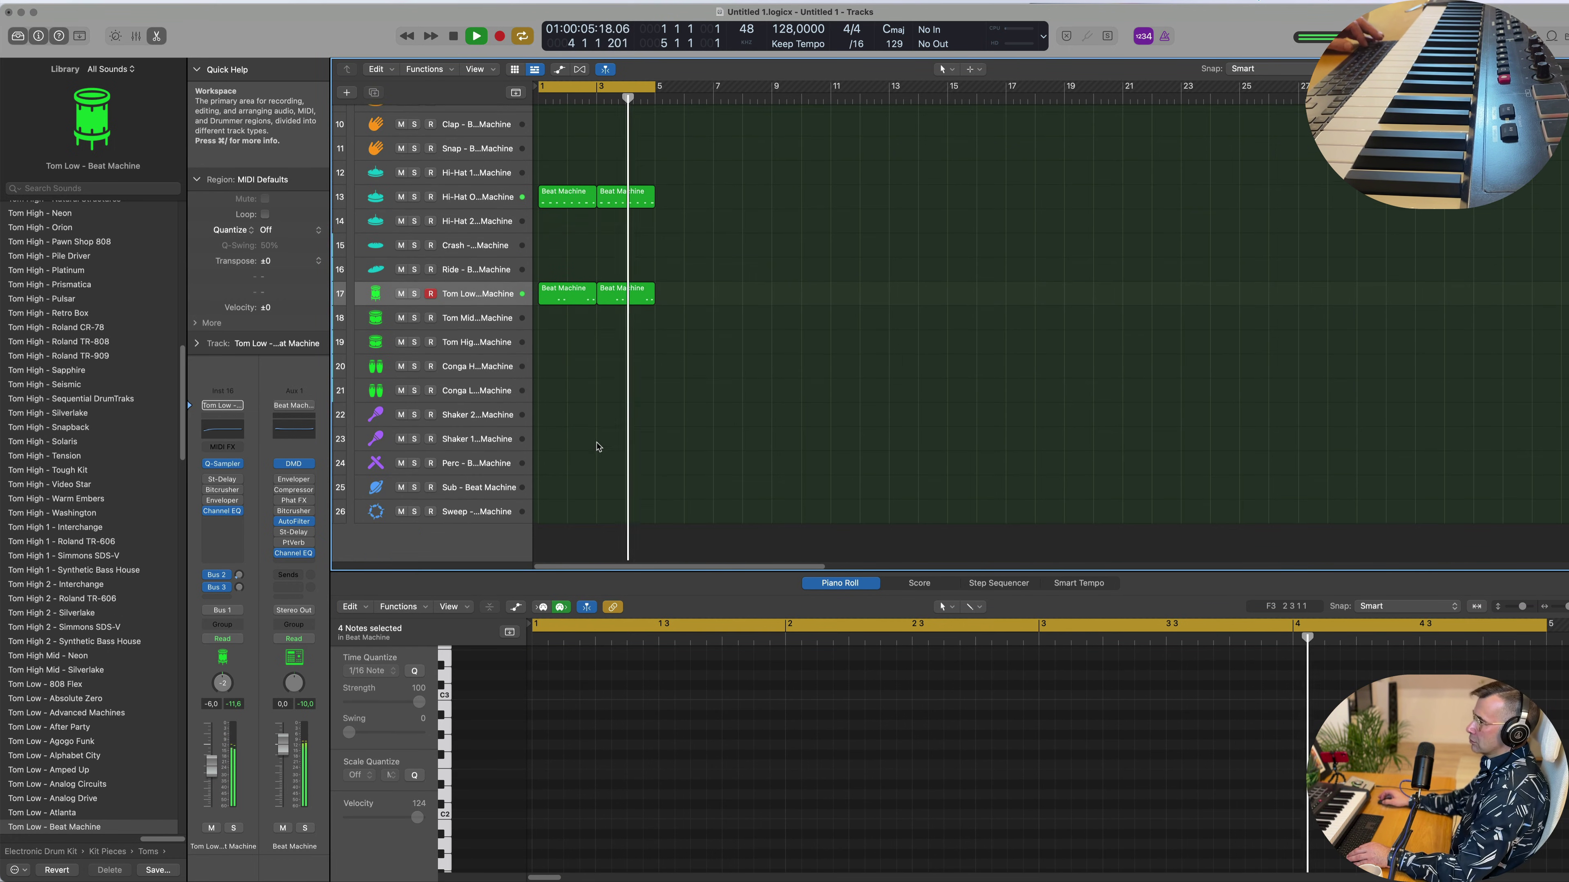
# Copy the first Hi-Hat Open region onto the Shaker 2 track at bar 1 and transpose its notes up an octave.
pyautogui.scroll(1, 580, 403)
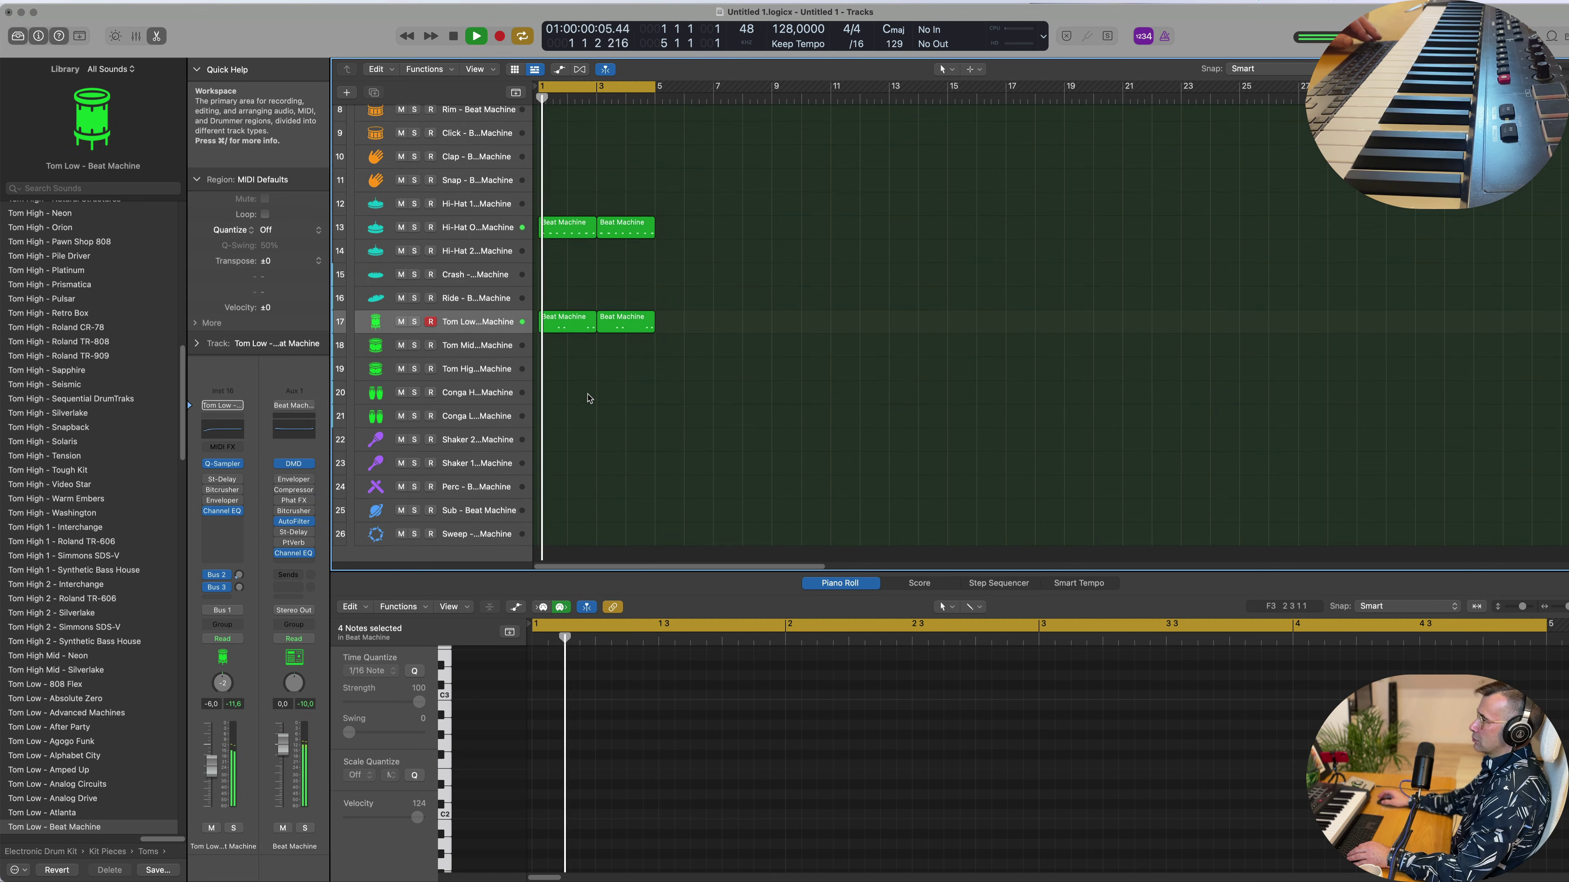
pyautogui.moveTo(547, 238); pyautogui.dragTo(544, 473)
pyautogui.moveTo(587, 757); pyautogui.dragTo(1072, 828)
pyautogui.press('space')
pyautogui.hotkey('alt', 'shift', 'Up')
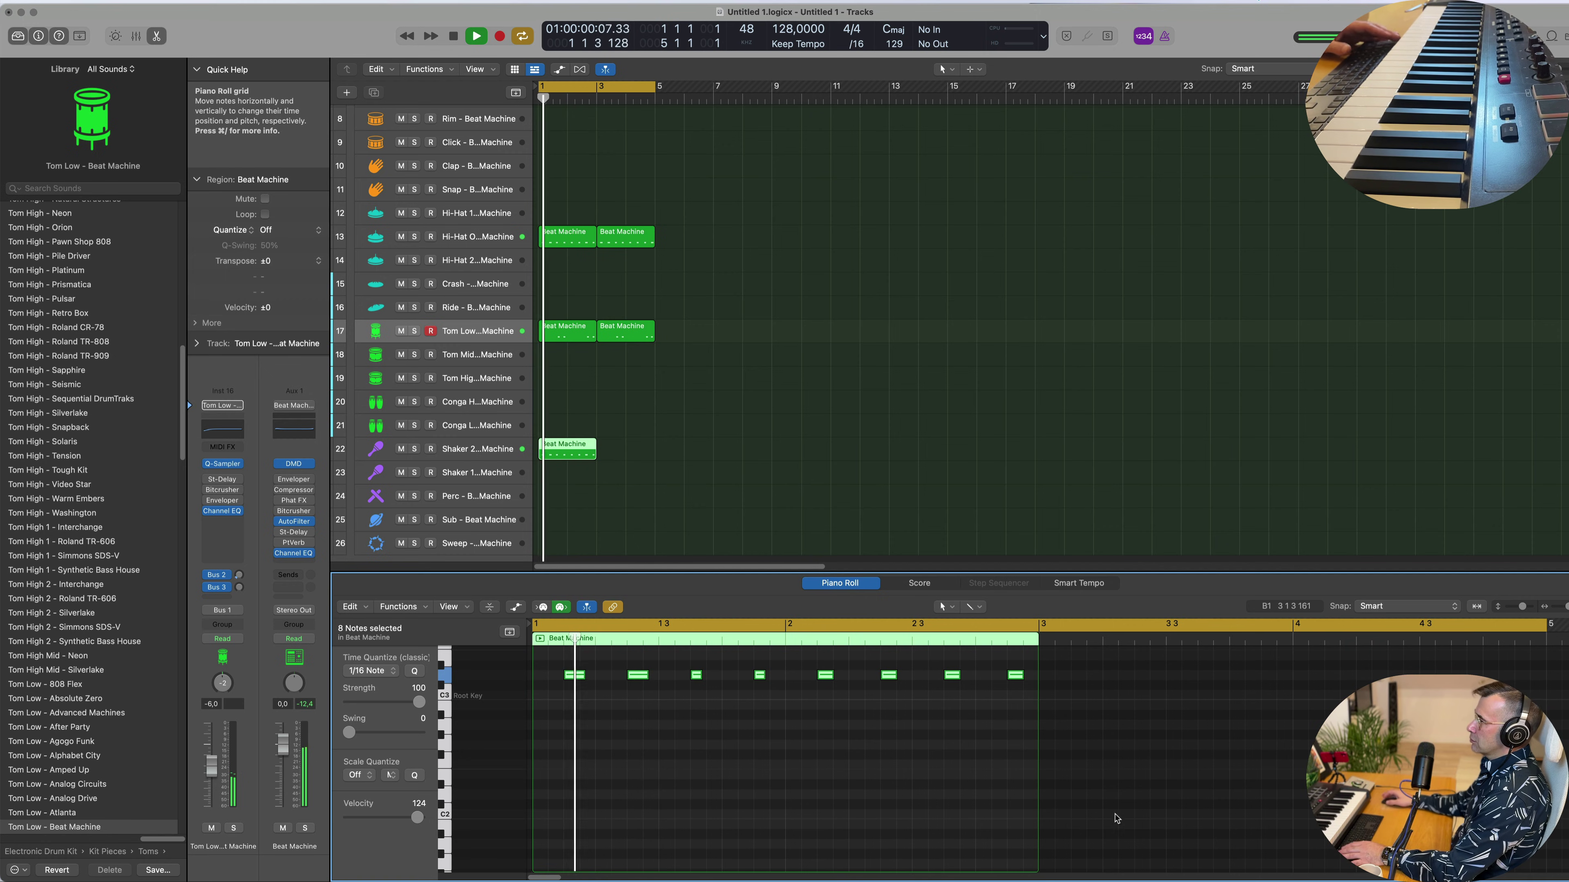
# Copy the Shaker 2 notes an eighth earlier so the pattern plays on every eighth note.
pyautogui.scroll(1, 844, 792)
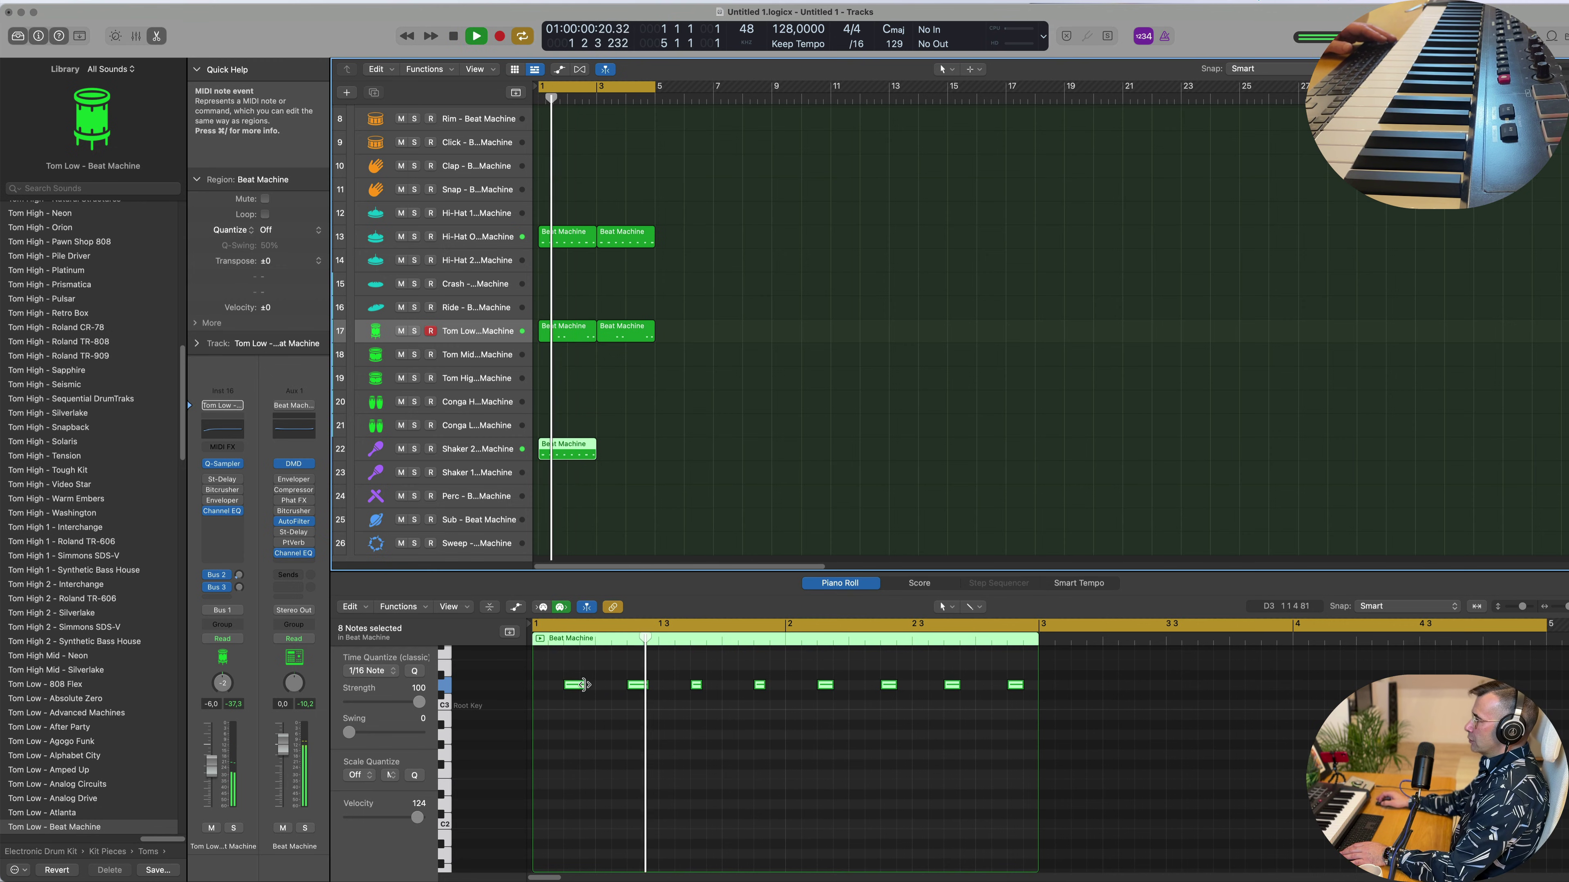
pyautogui.moveTo(583, 685); pyautogui.dragTo(542, 688)
pyautogui.press('space')
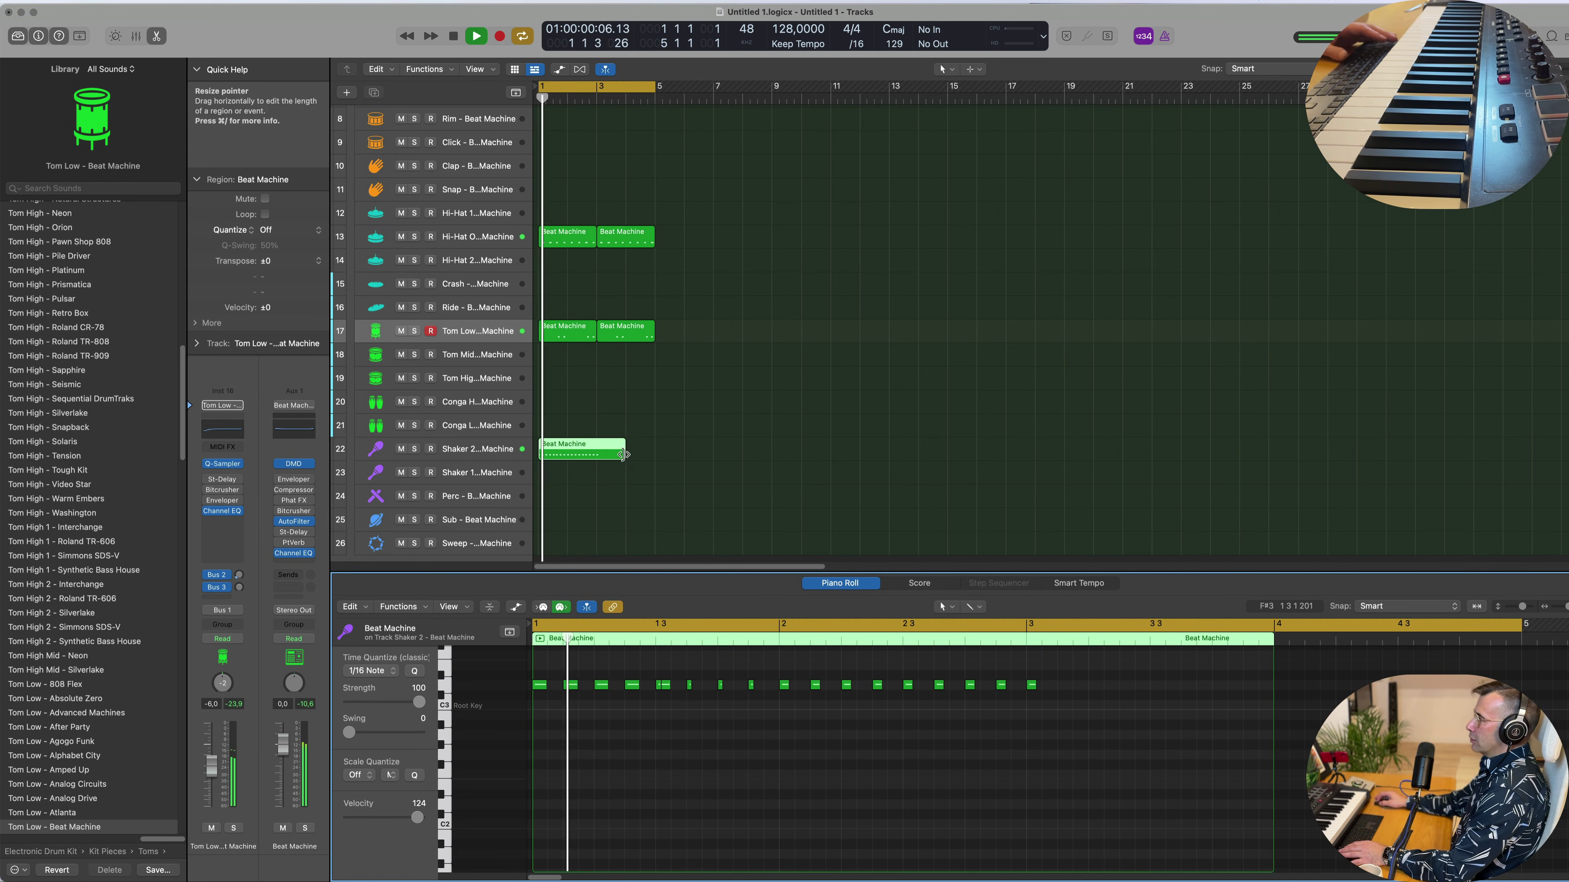
# Split the Shaker 2 region at bar 3, discard the leftover part and repeat the first part at bar 3.
pyautogui.click(596, 448)
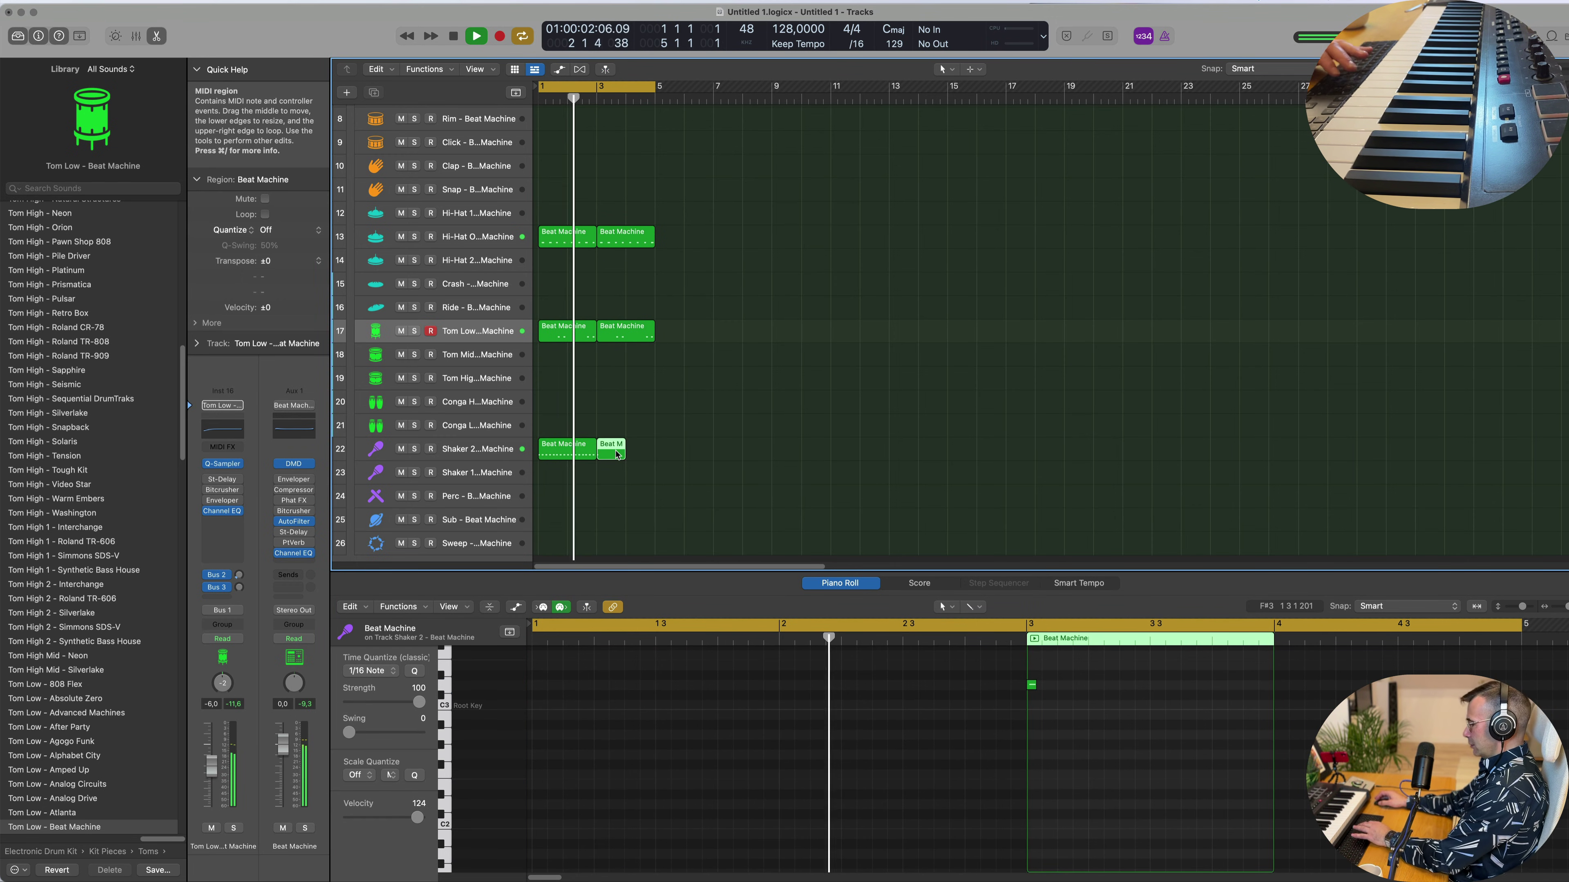
pyautogui.click(583, 448)
pyautogui.press('Right')
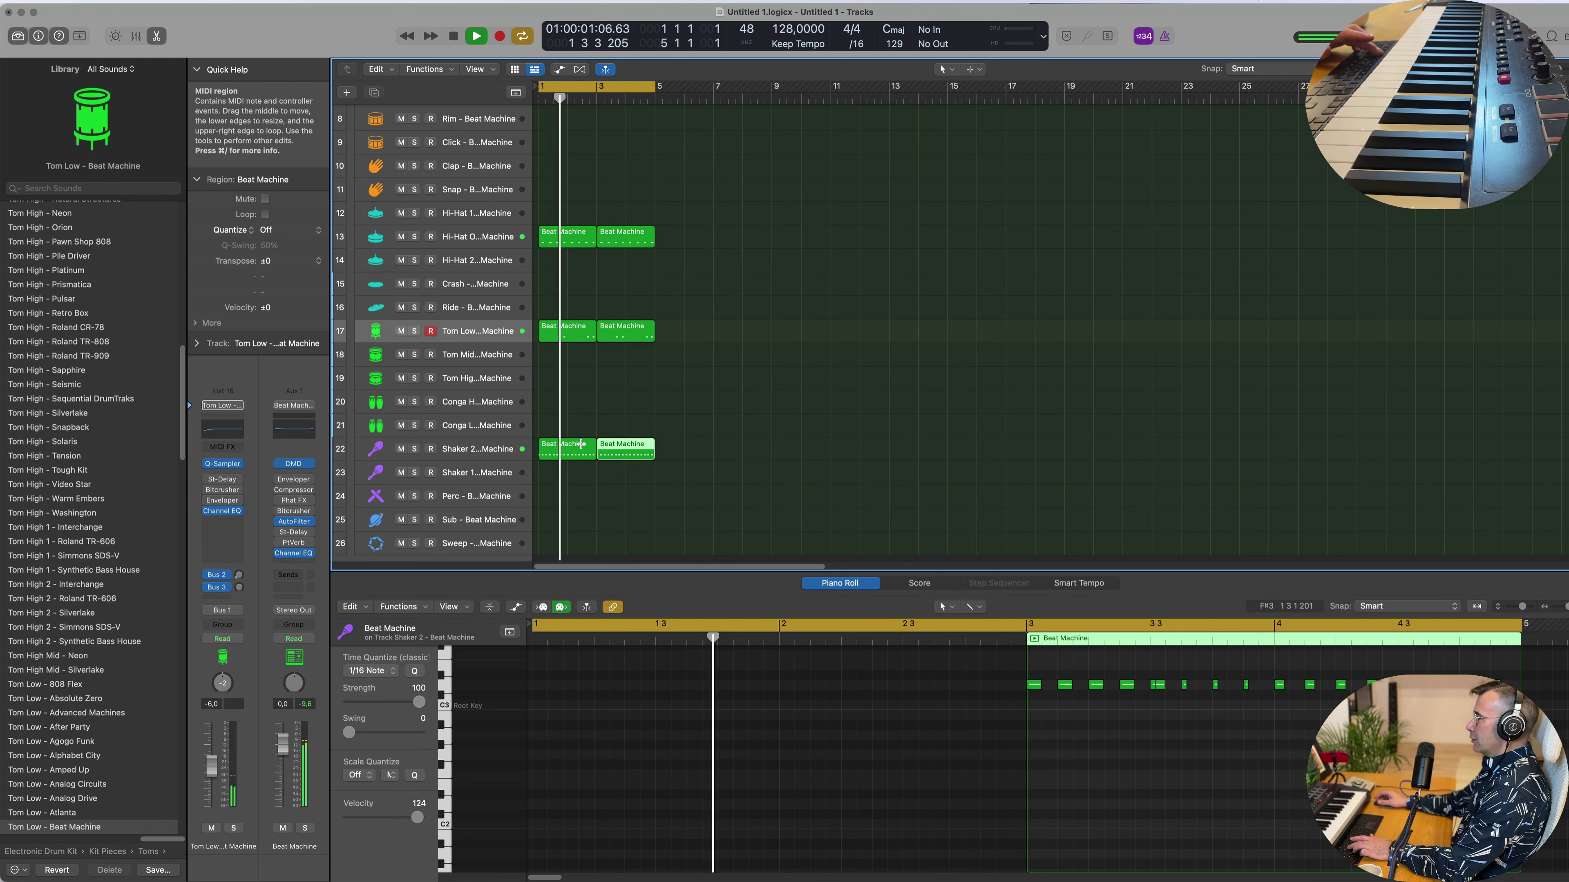
# Set the Shaker 2 volume to −20.6 dB and raise its Bus 3 delay send.
pyautogui.keyDown('shift'); pyautogui.click(581, 444); pyautogui.keyUp('shift')
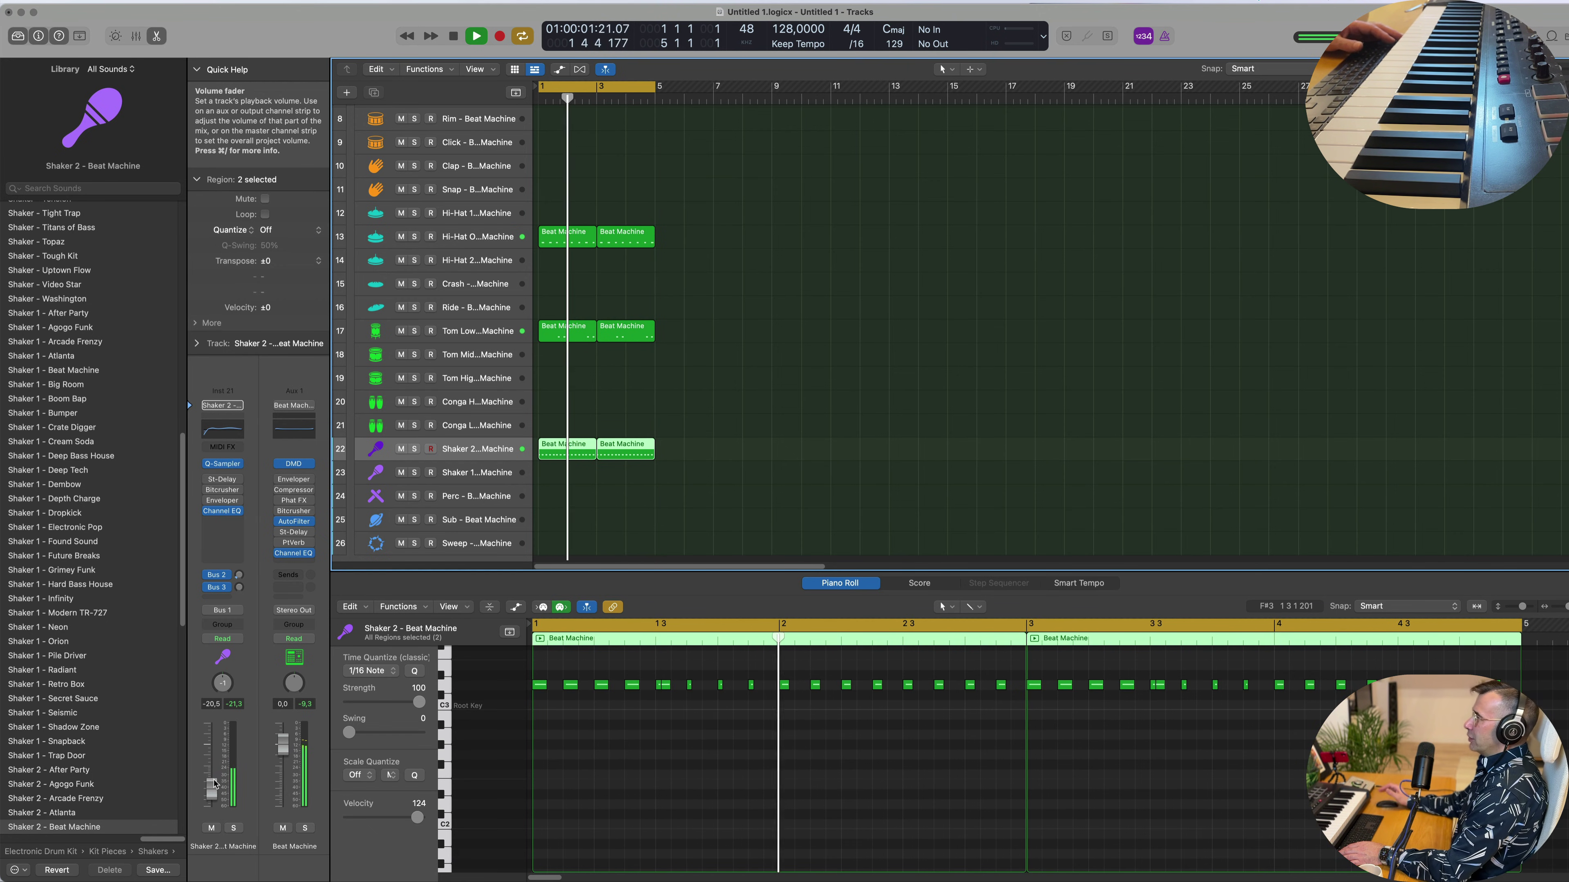
pyautogui.scroll(3, 764, 448)
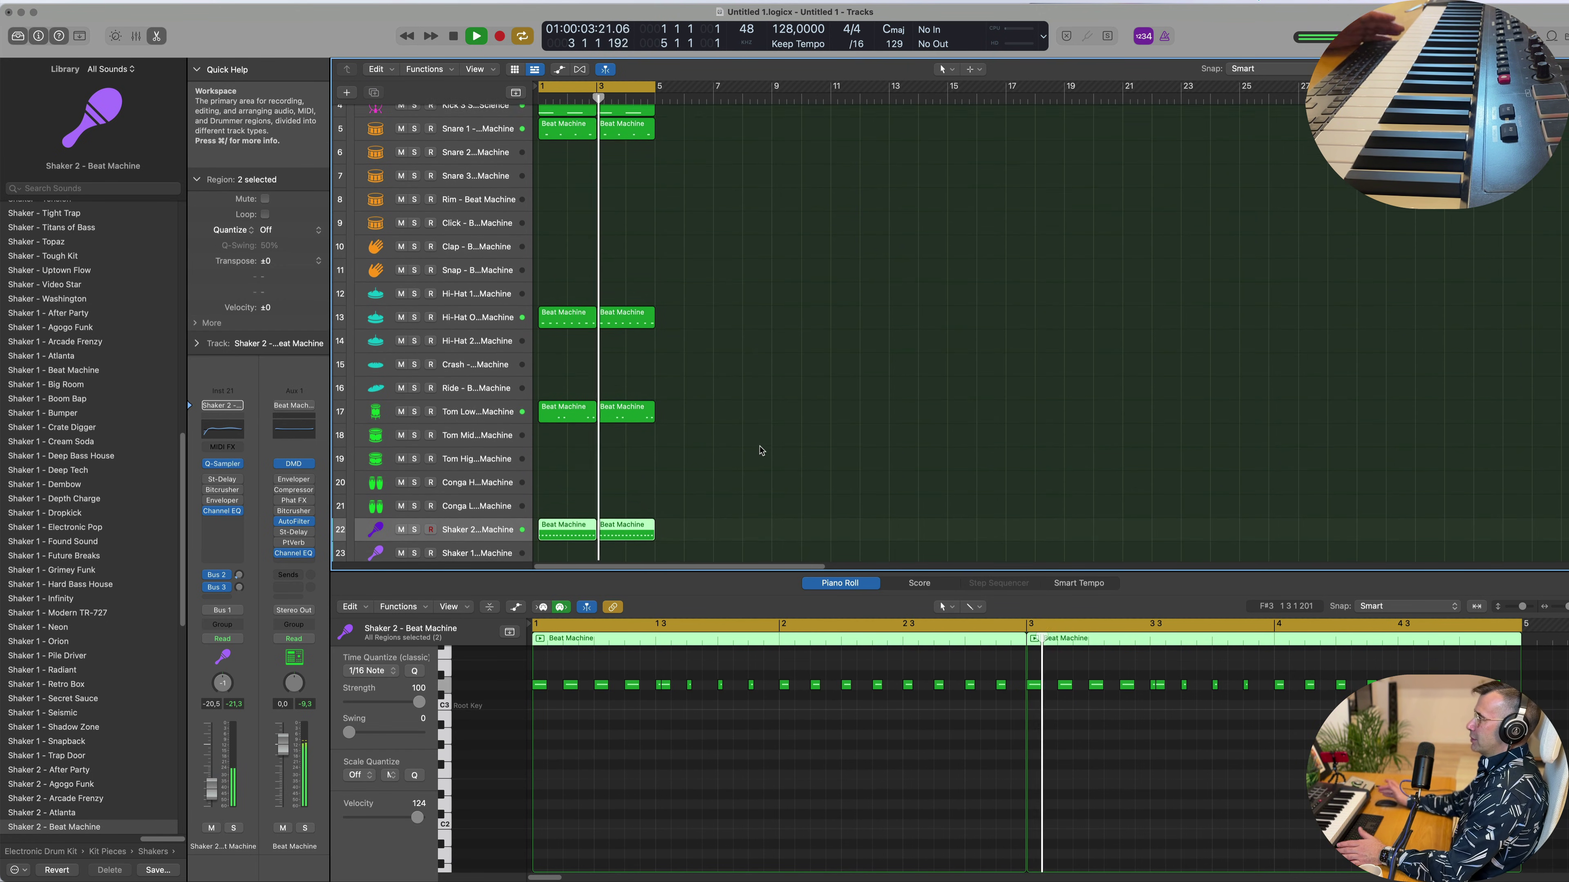
pyautogui.click(715, 436)
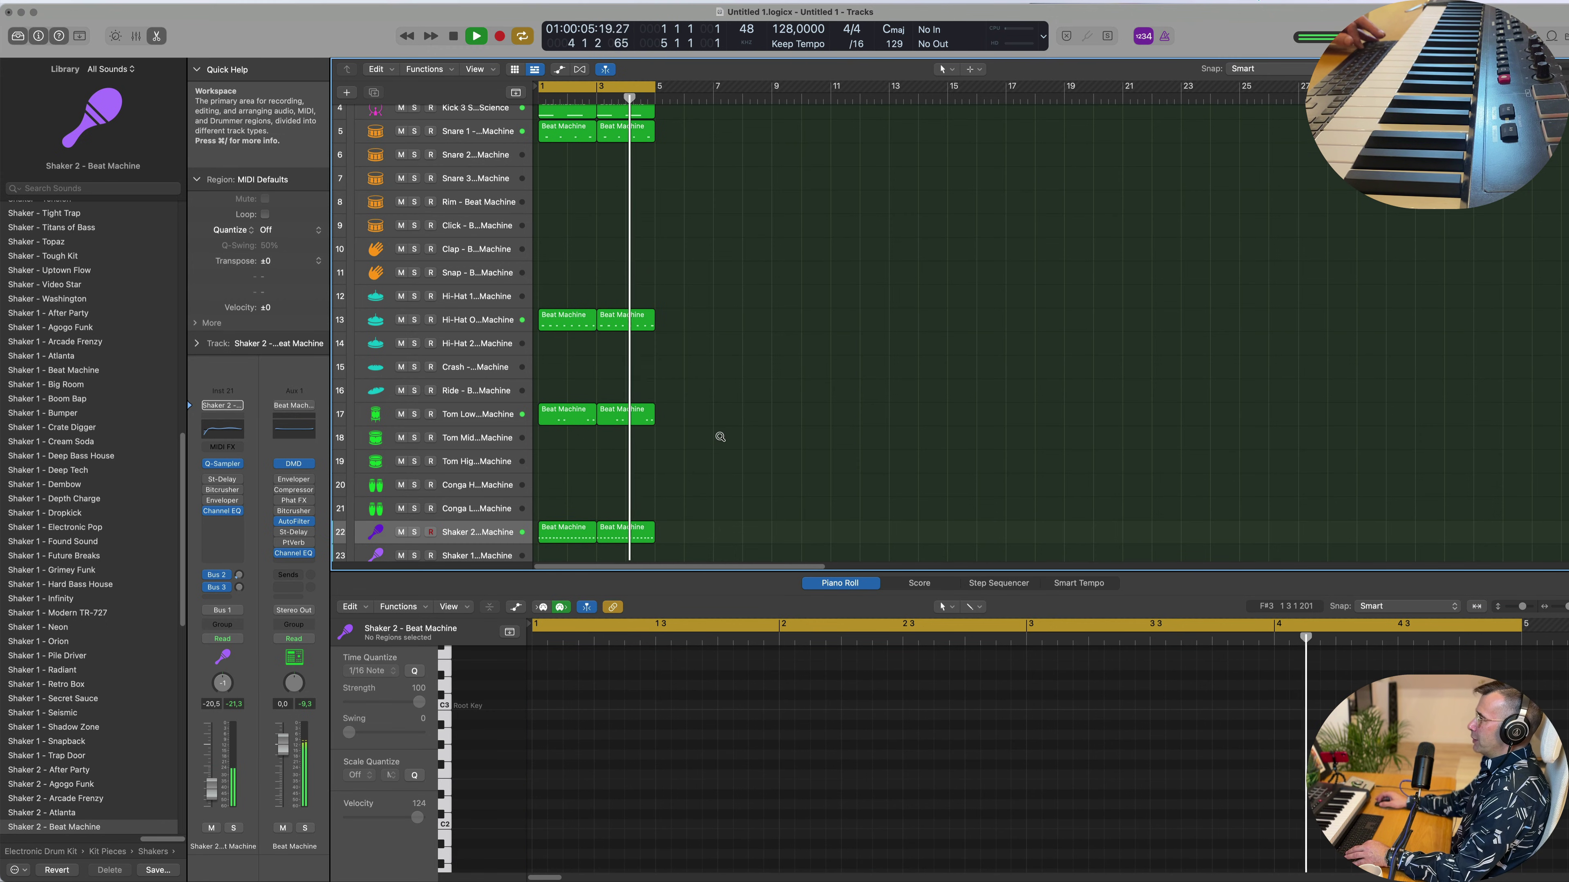
pyautogui.keyDown('ctrl'); pyautogui.keyDown('alt'); pyautogui.click(720, 437); pyautogui.keyUp('alt'); pyautogui.keyUp('ctrl')
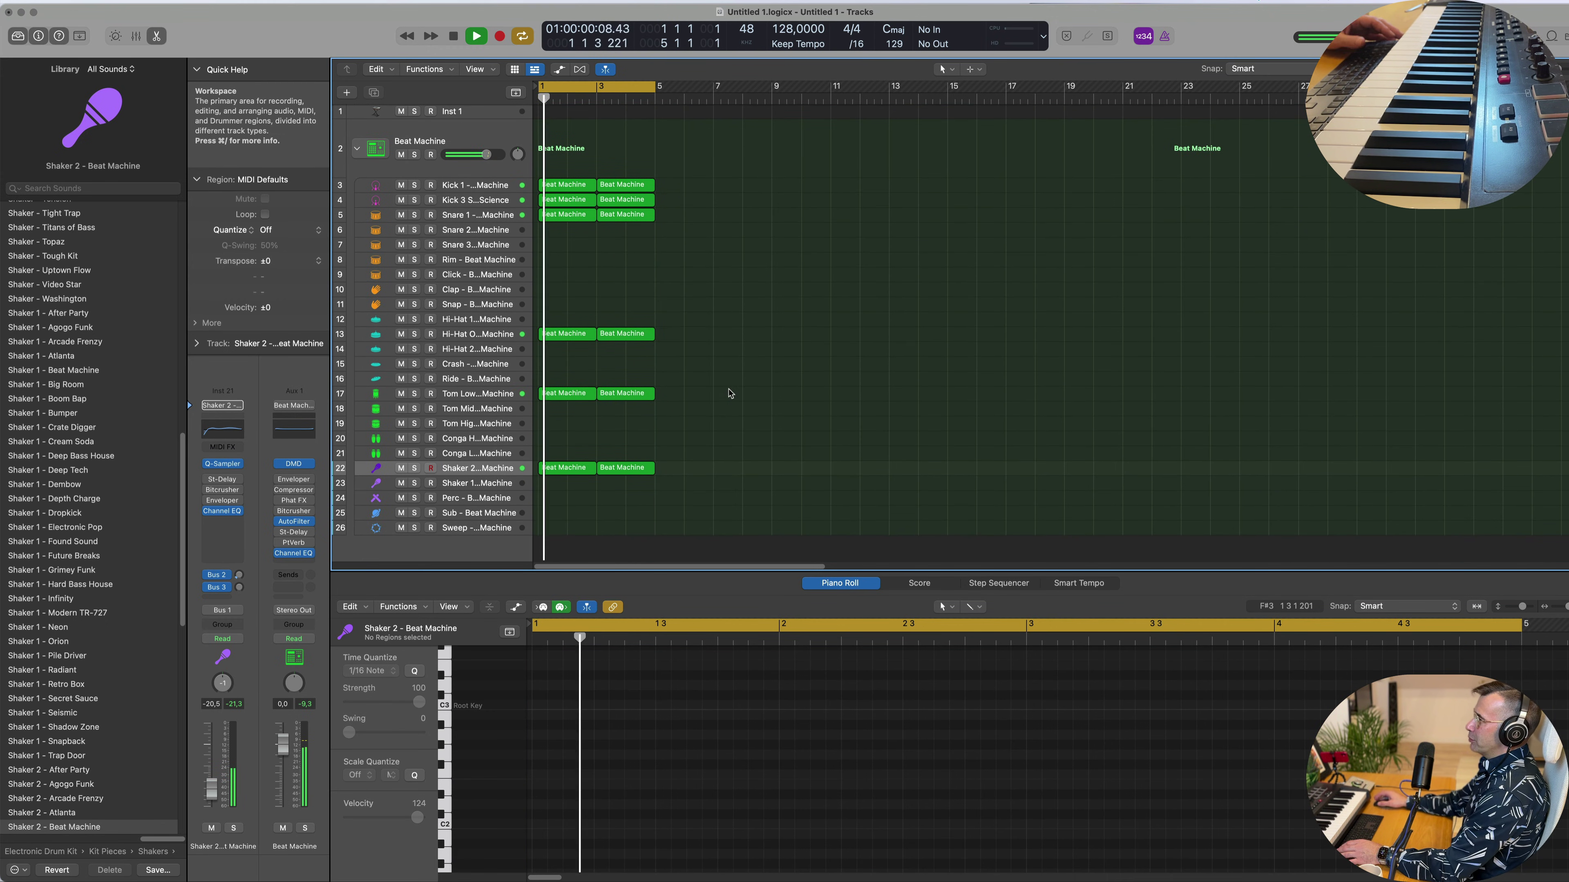
pyautogui.click(239, 587)
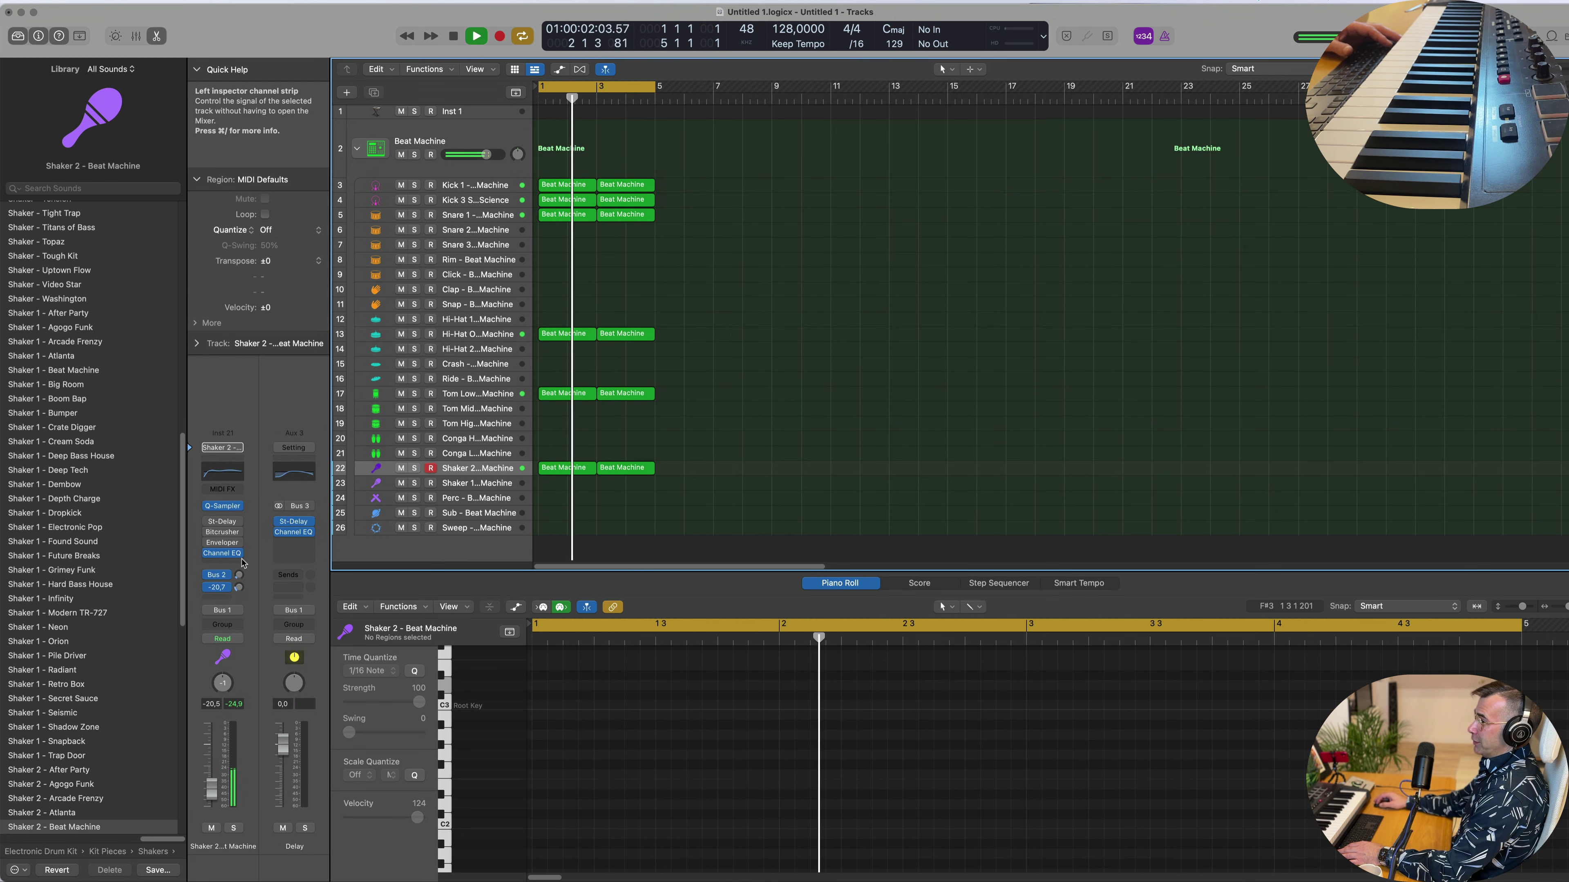
pyautogui.moveTo(239, 591); pyautogui.dragTo(238, 593)
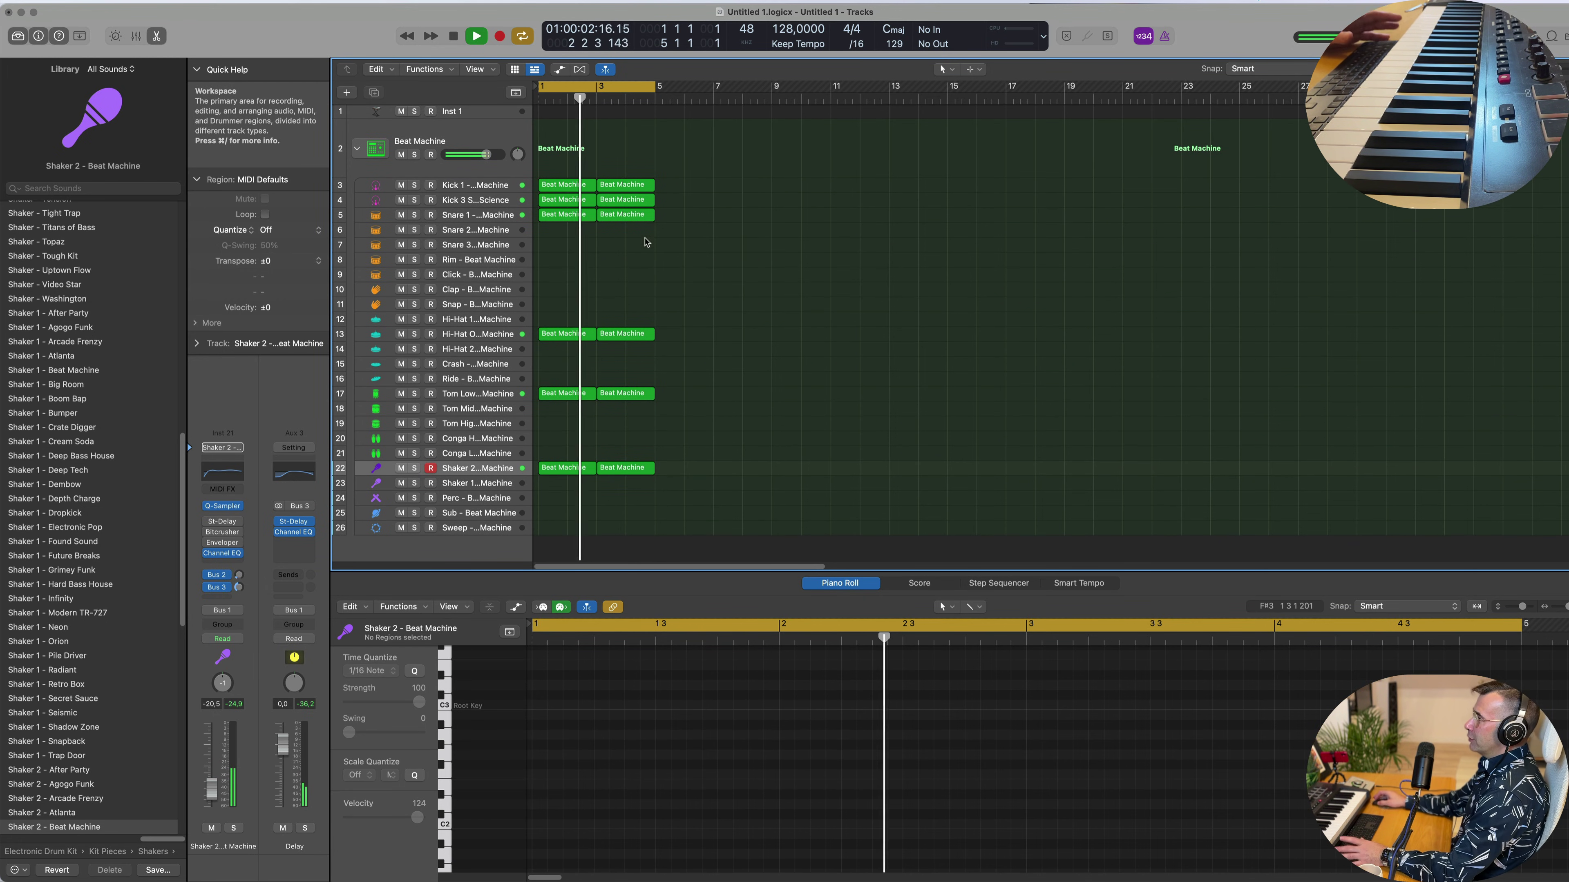
# Copy the first Snare 1 region onto the Click track at bar 1 and transpose its notes up an octave.
pyautogui.click(560, 216)
pyautogui.moveTo(557, 272); pyautogui.dragTo(559, 273)
pyautogui.press('space')
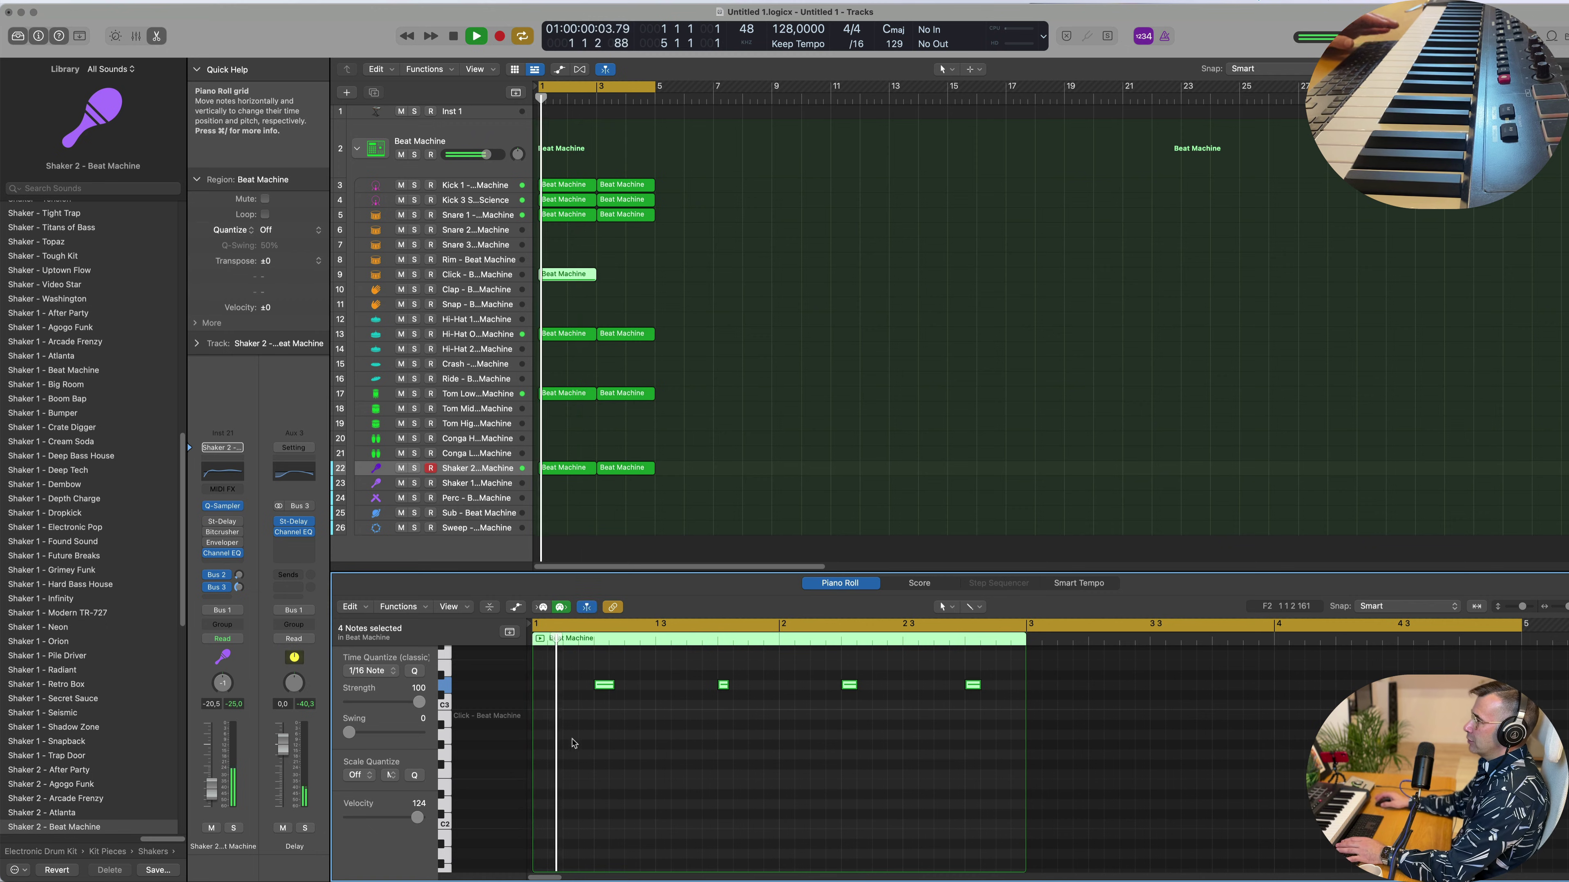
# Raise the Click track's volume to −2.6 dB while playing the loop.
pyautogui.click(567, 273)
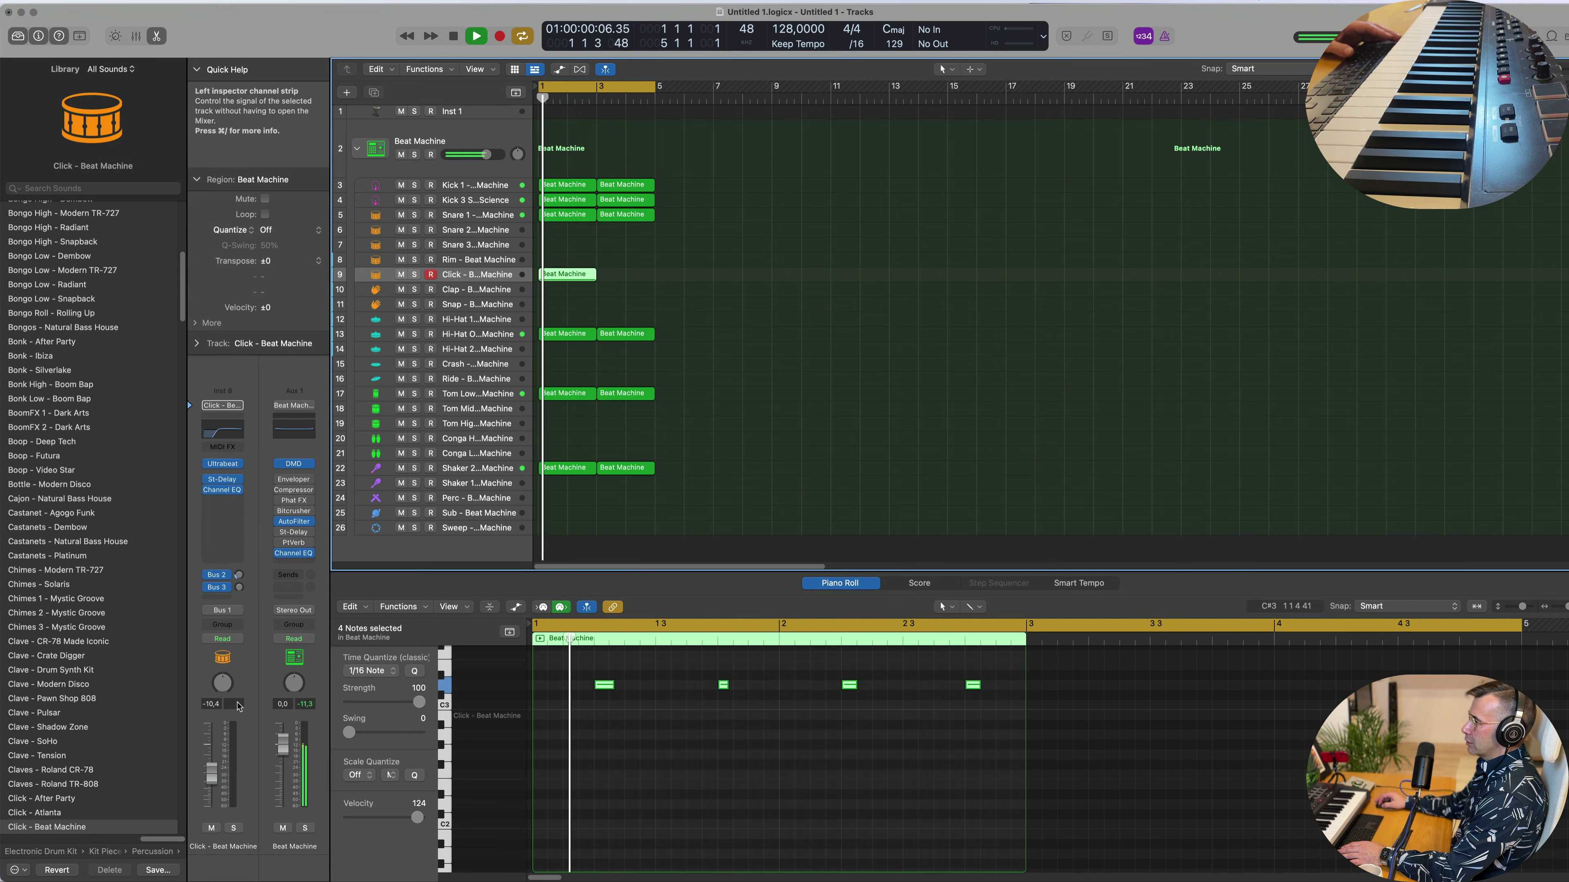
pyautogui.press('space')
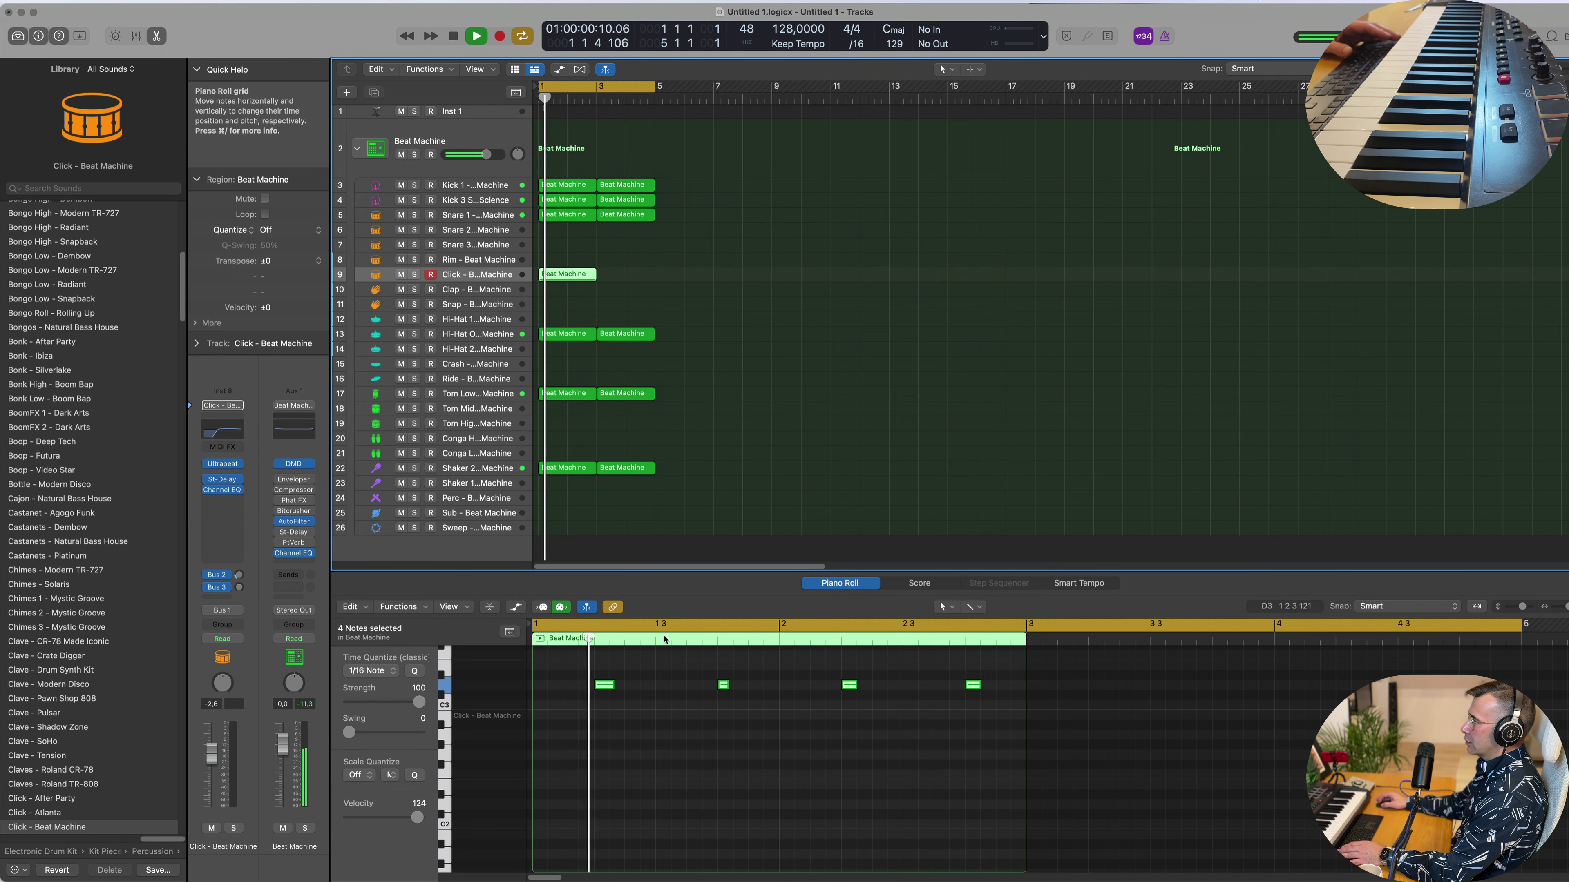
pyautogui.press('Return')
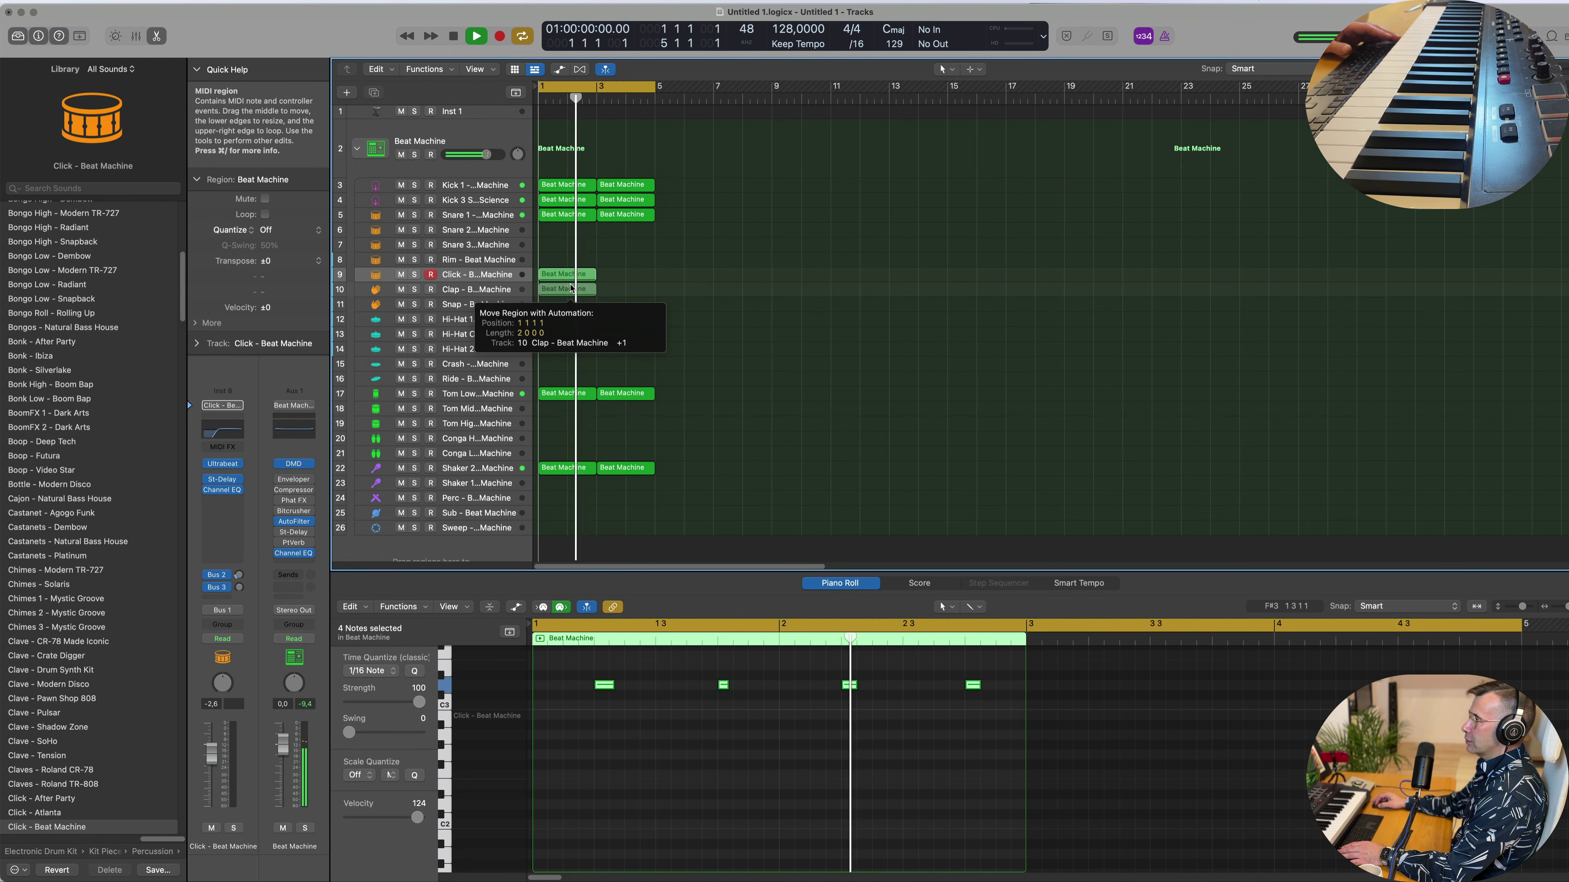
# Move the Click region to the Clap track and delete its second and fourth notes.
pyautogui.click(473, 291)
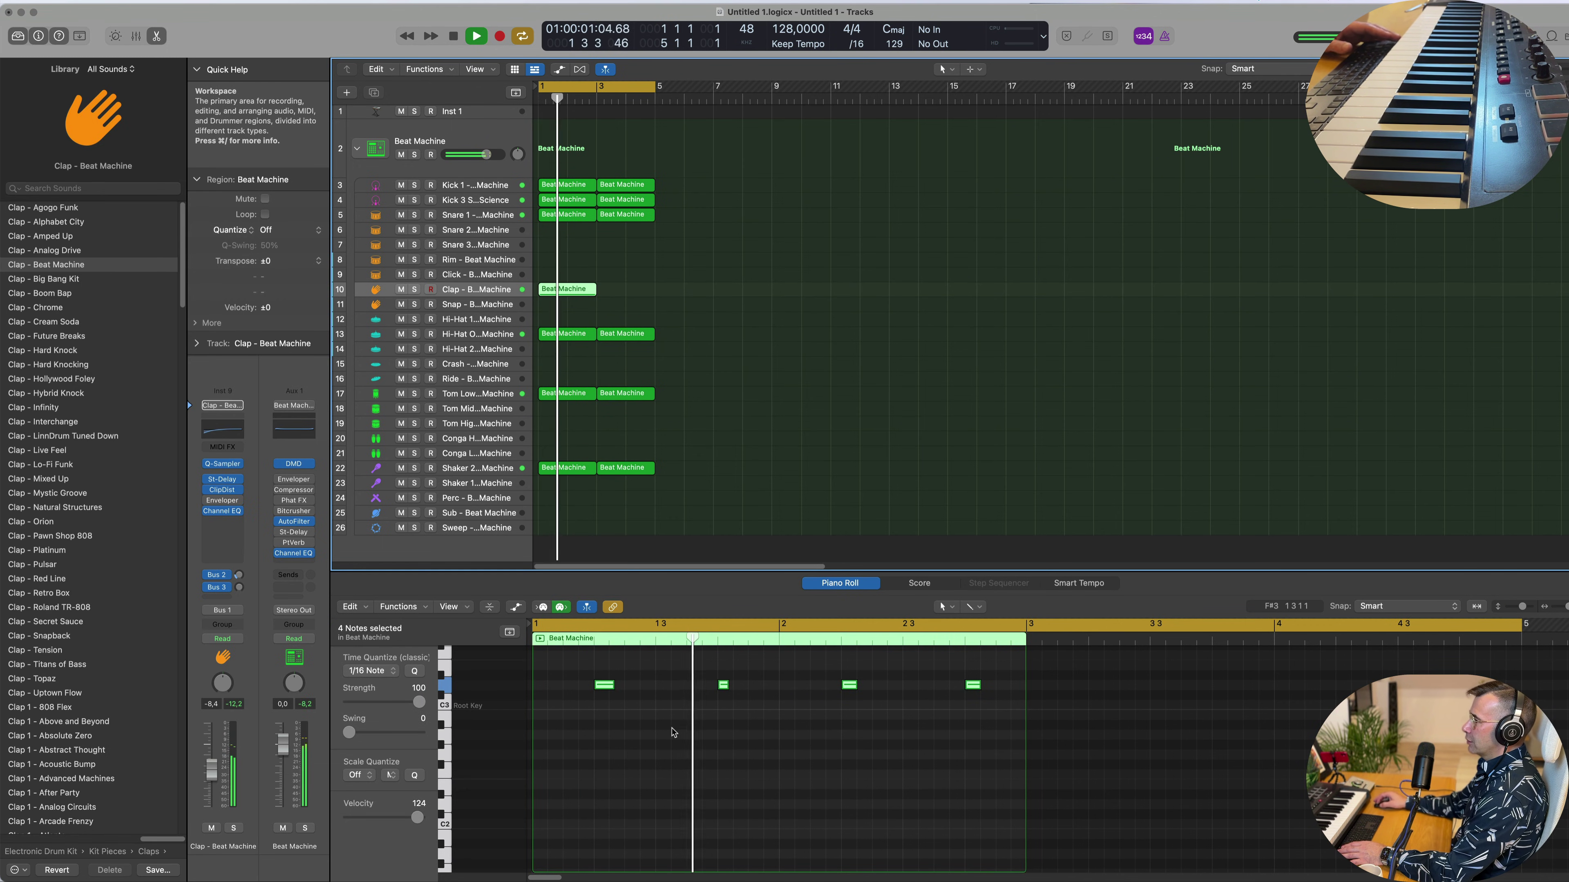
pyautogui.press('Return')
pyautogui.click(723, 684)
pyautogui.press('space')
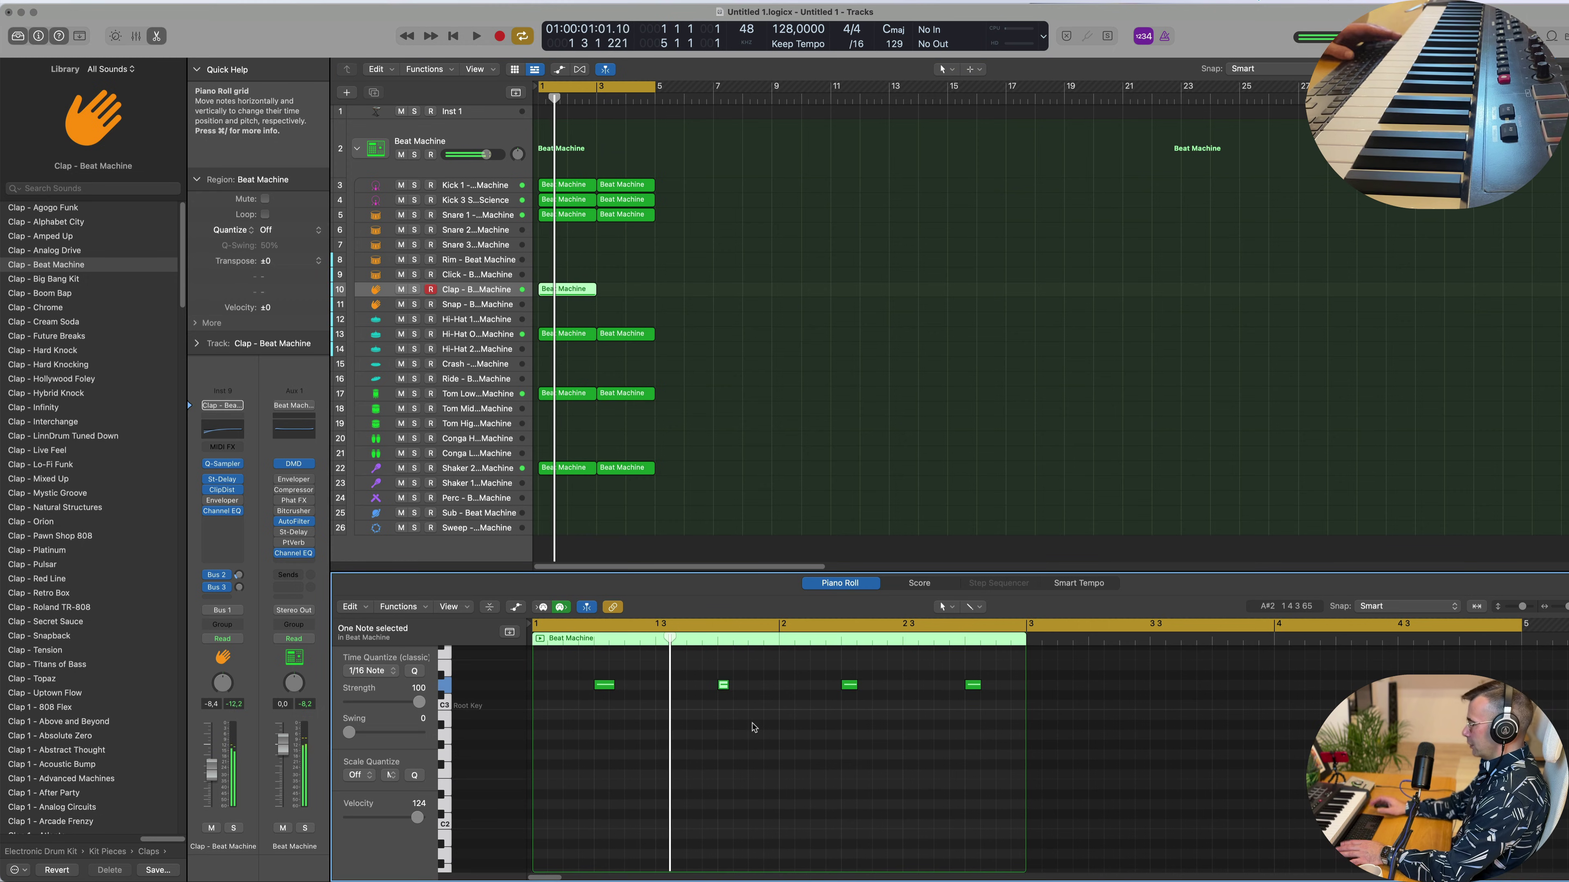
pyautogui.click(973, 685)
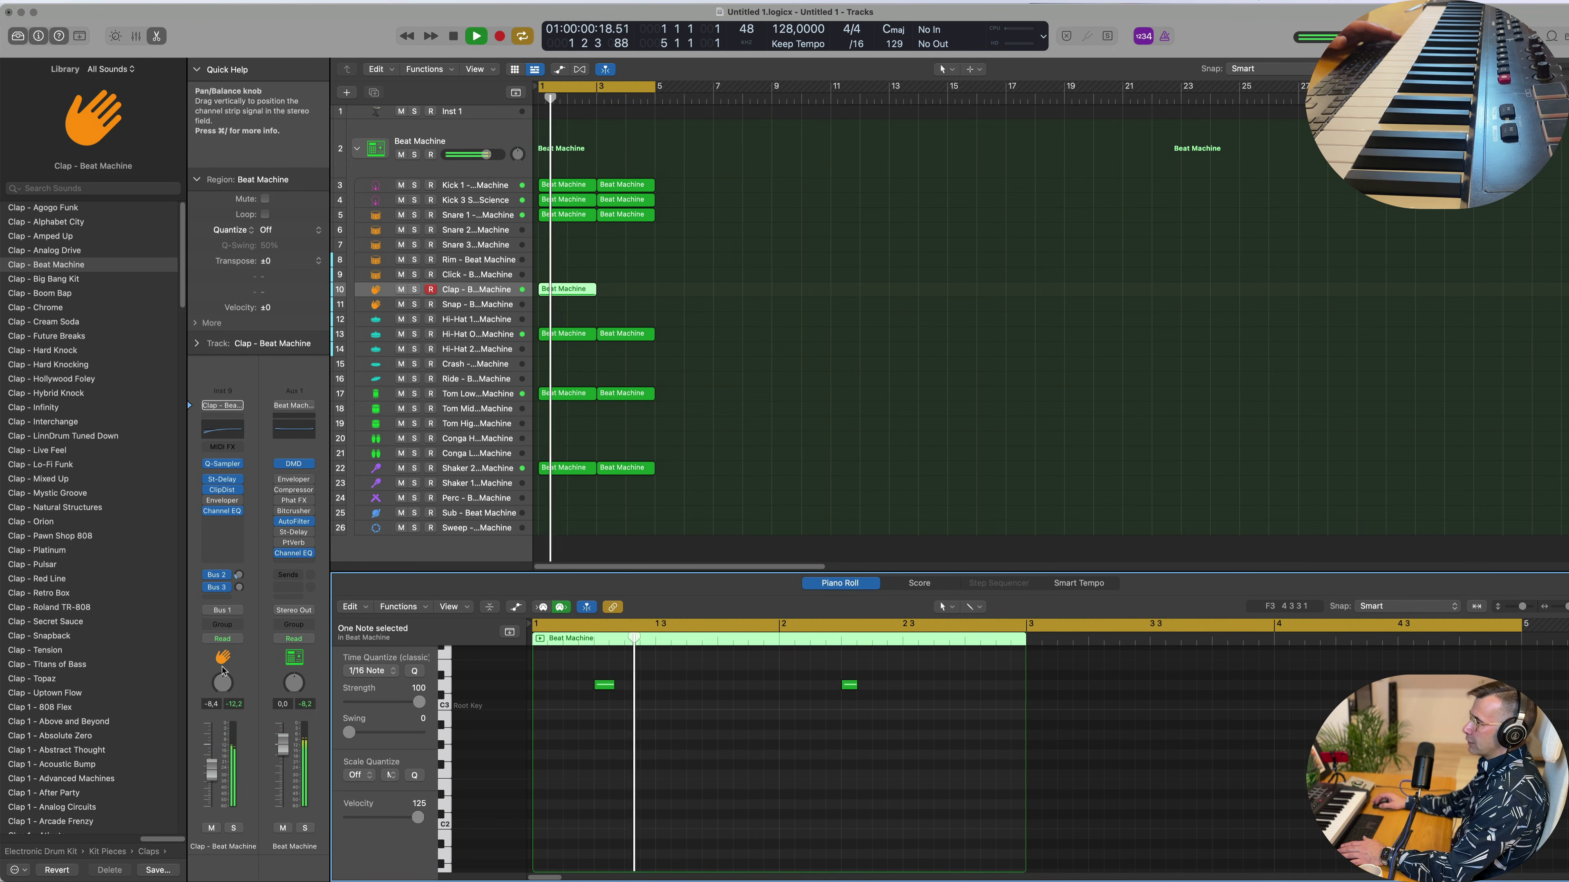
# Raise the Clap track's Bus 3 delay send to about −10.3 dB and repeat its region at bar 3.
pyautogui.click(240, 588)
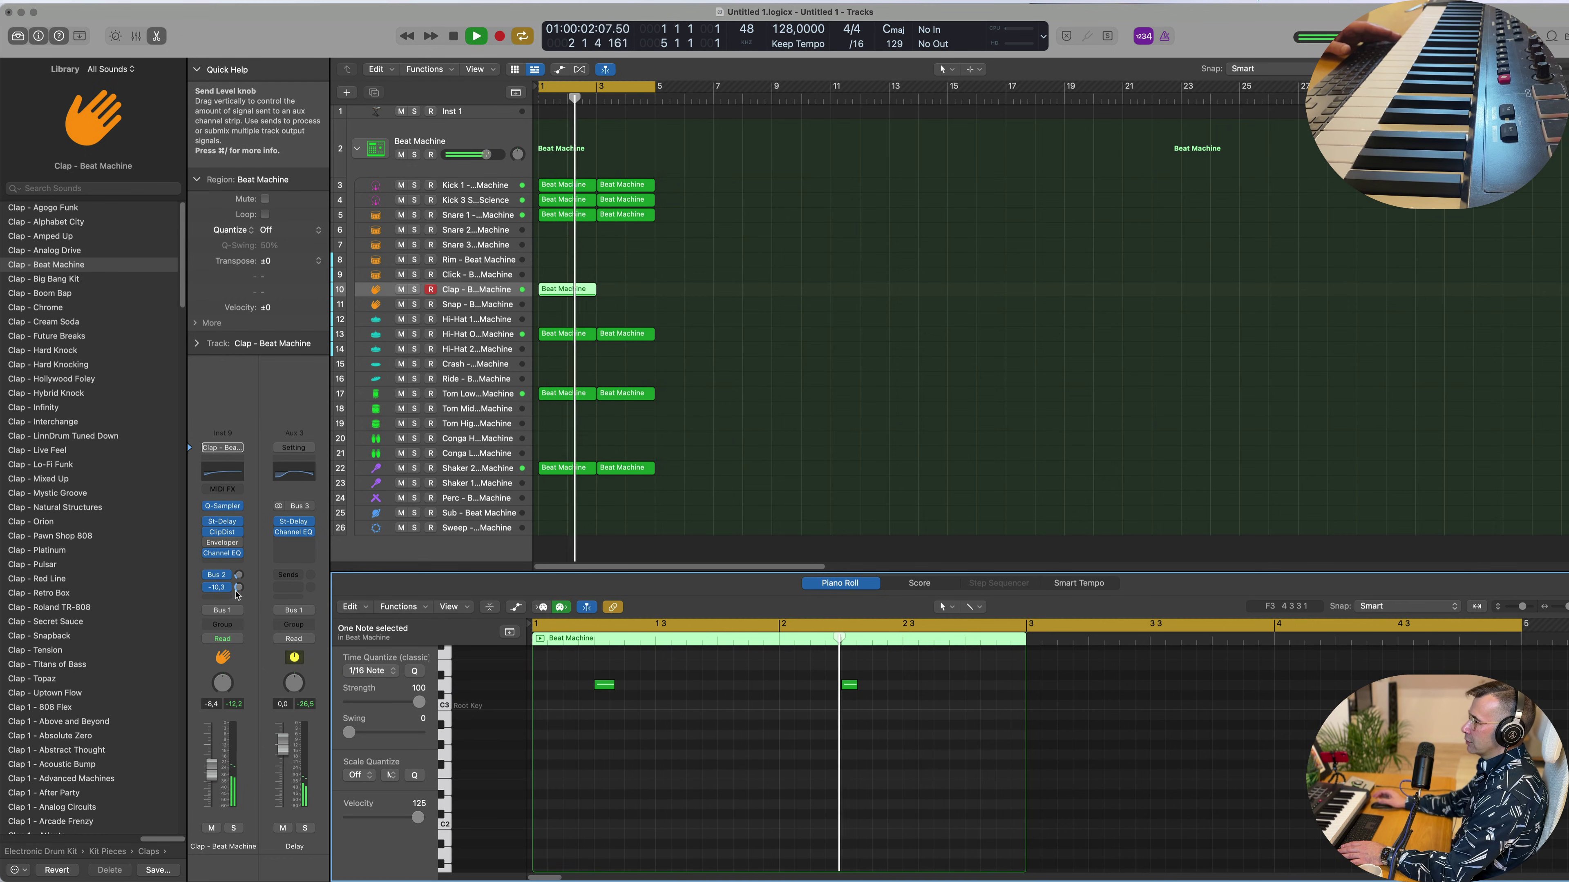
pyautogui.click(550, 364)
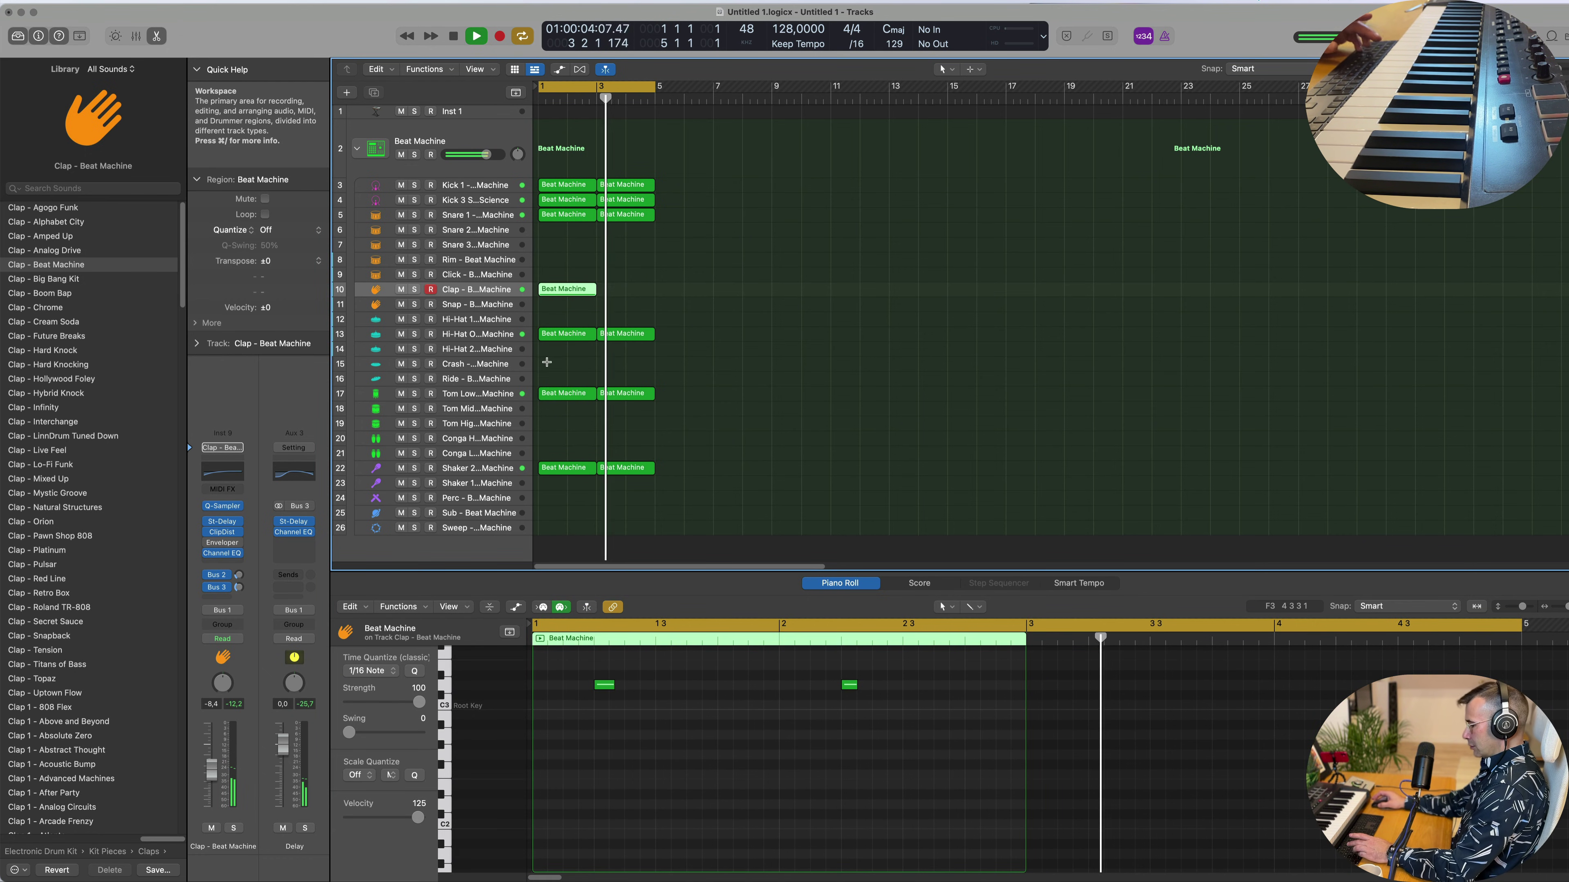
pyautogui.press('super+r')
pyautogui.click(747, 367)
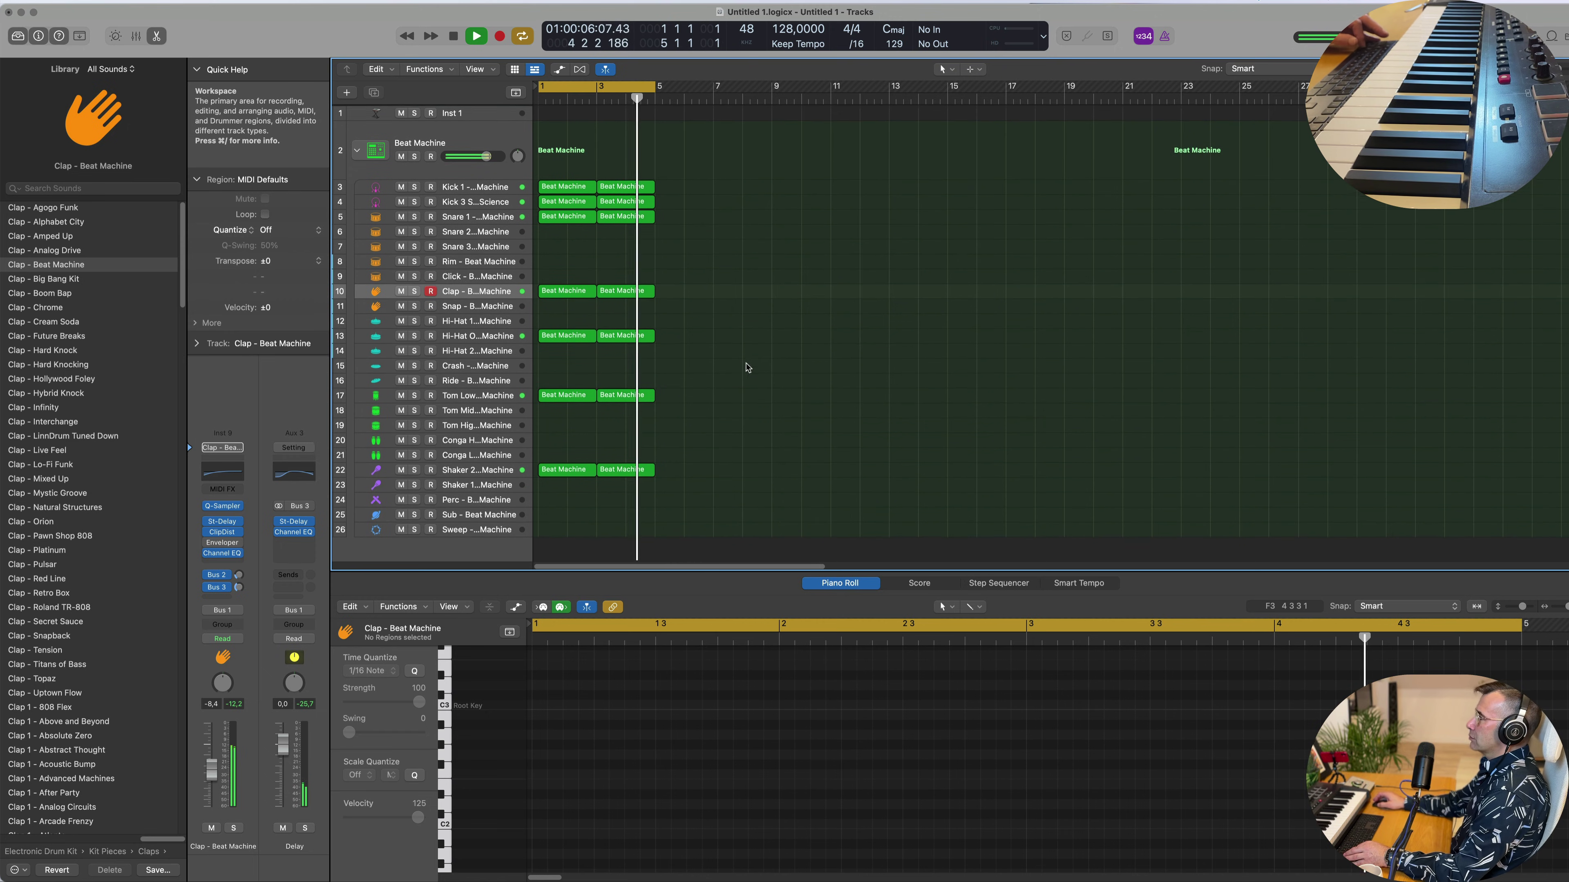
pyautogui.scroll(2, 745, 362)
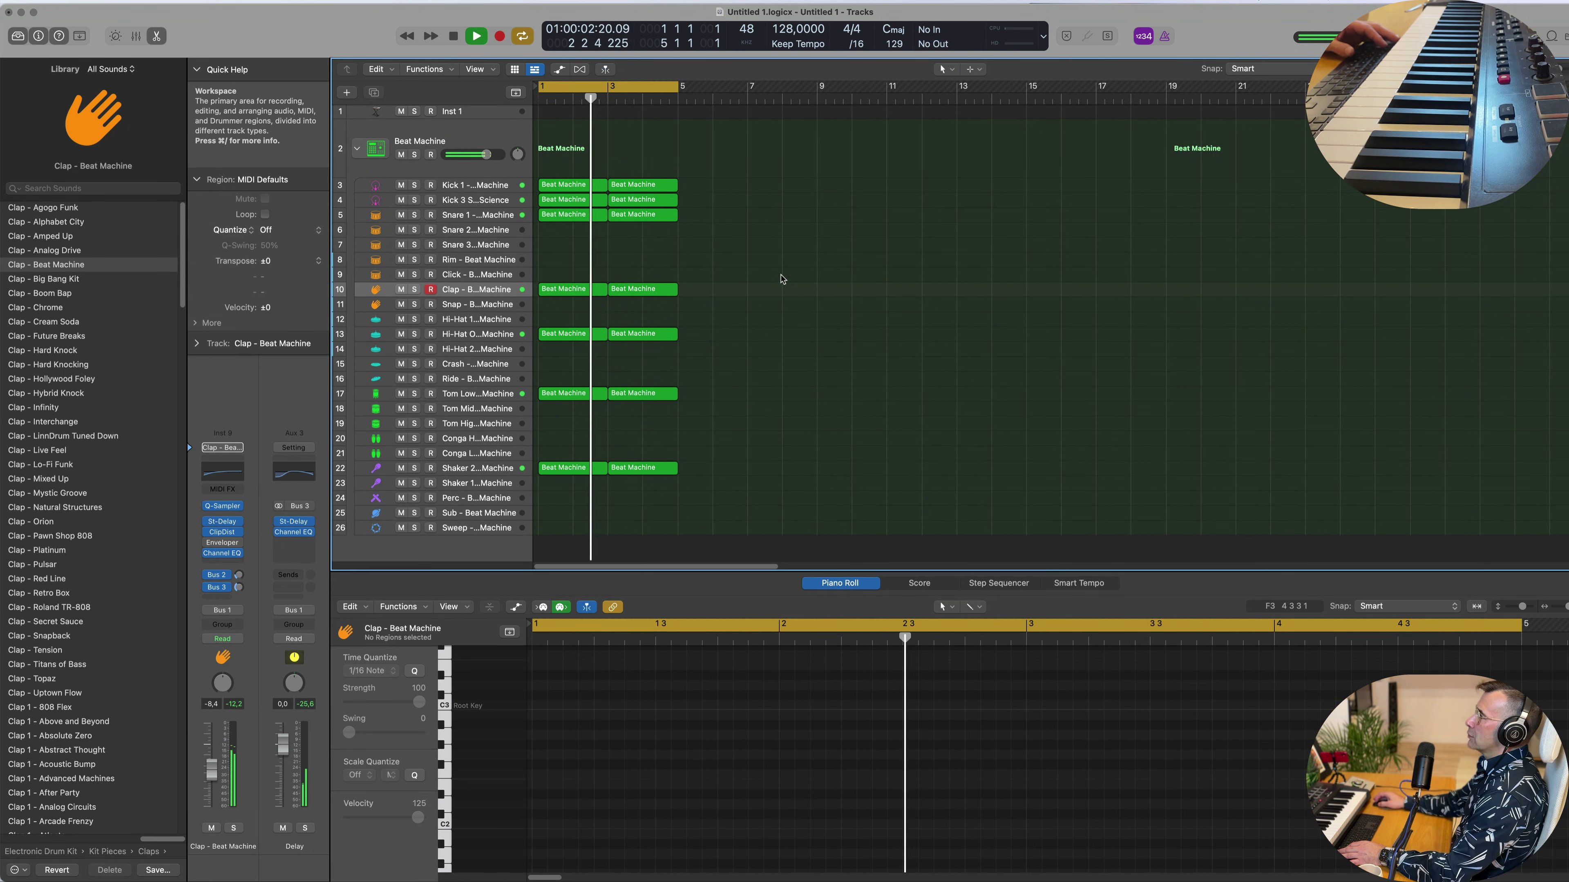
# Play the loop to balance the clap against the snare and lower the Clap volume to −12.2 dB.
pyautogui.click(573, 218)
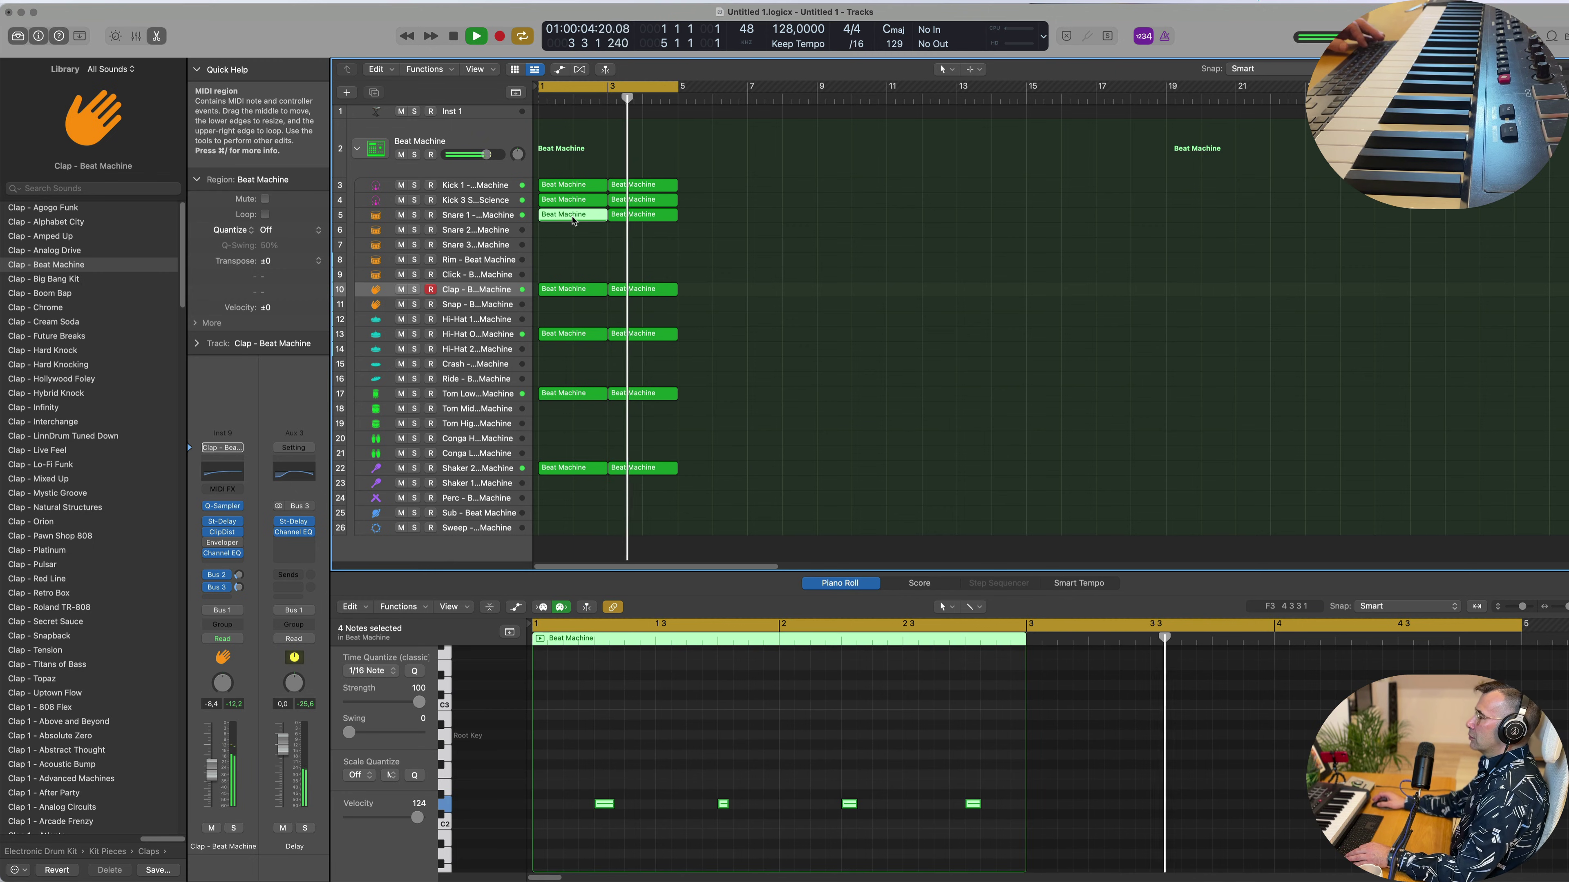
pyautogui.press('space')
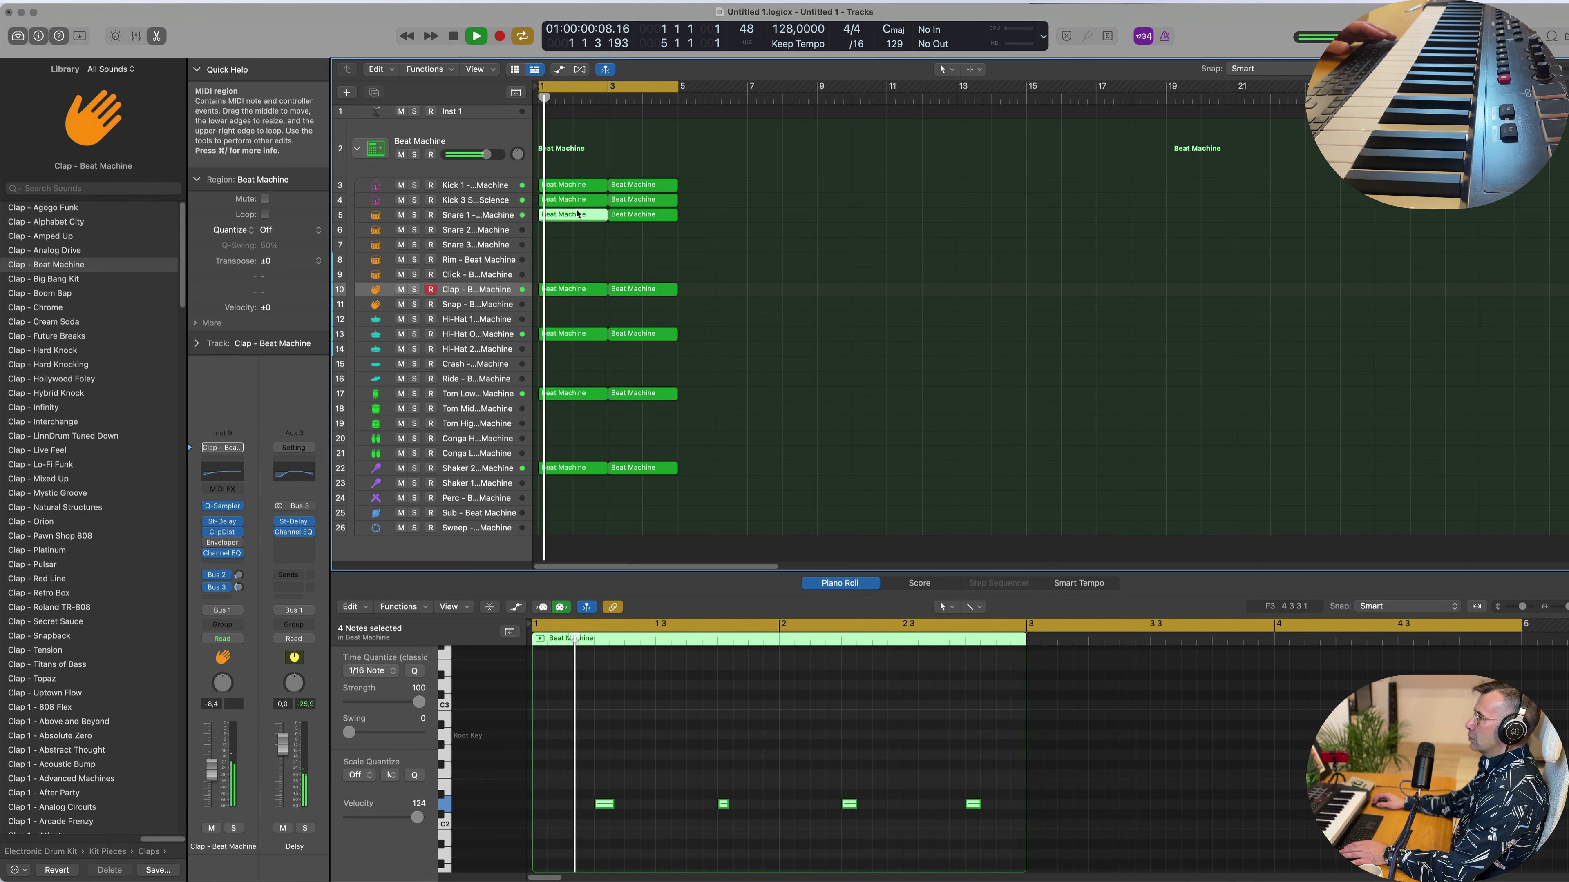
pyautogui.press('space')
pyautogui.press('space')
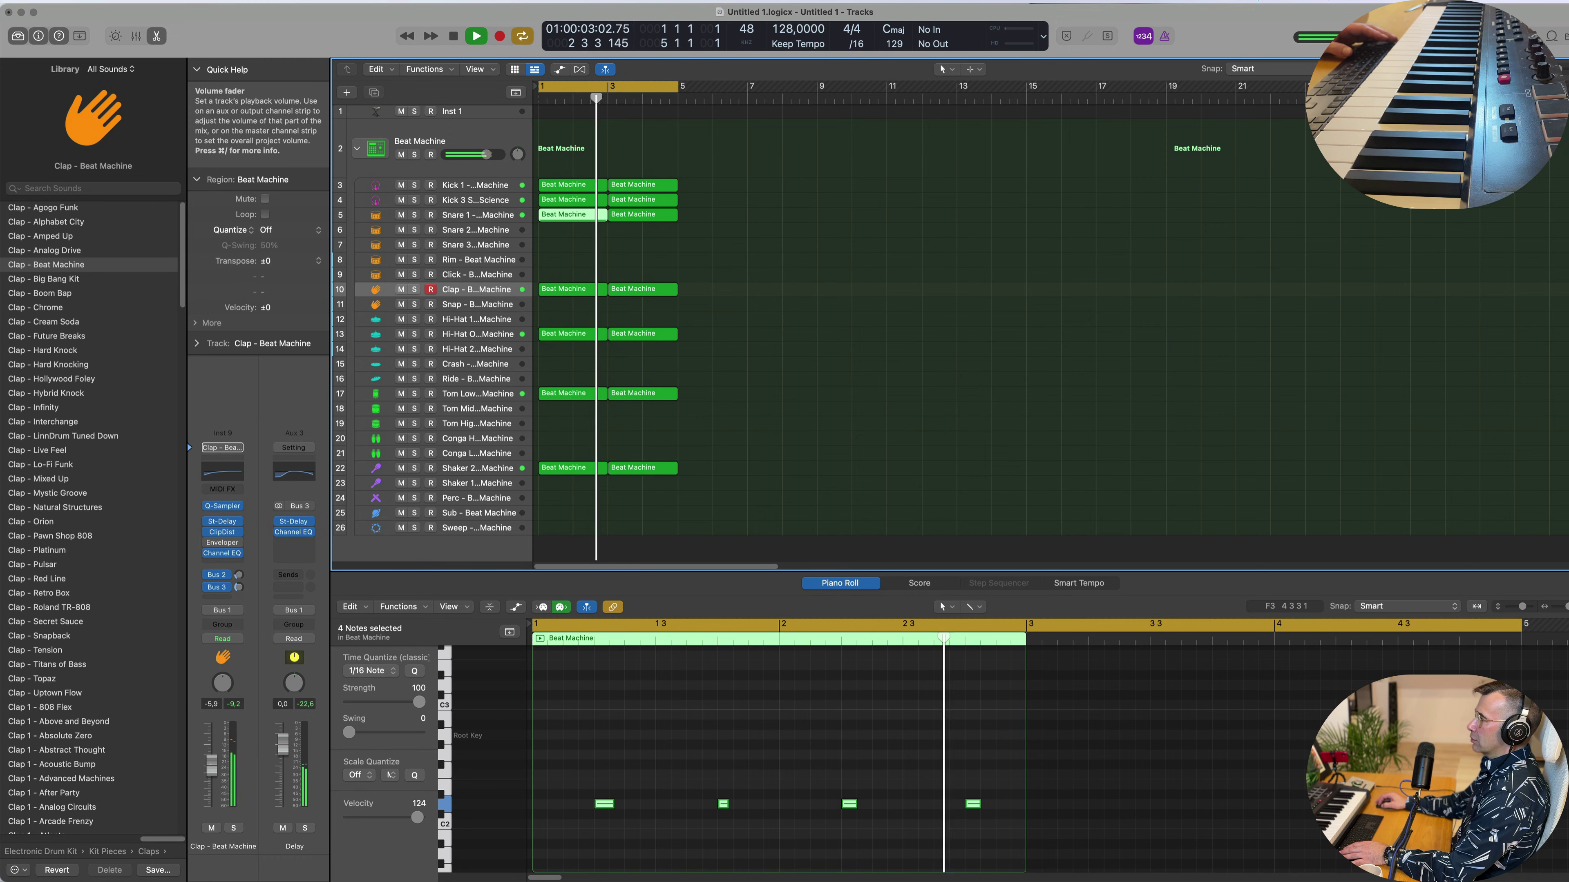
pyautogui.press('space')
pyautogui.press('space')
pyautogui.click(488, 292)
pyautogui.press('space')
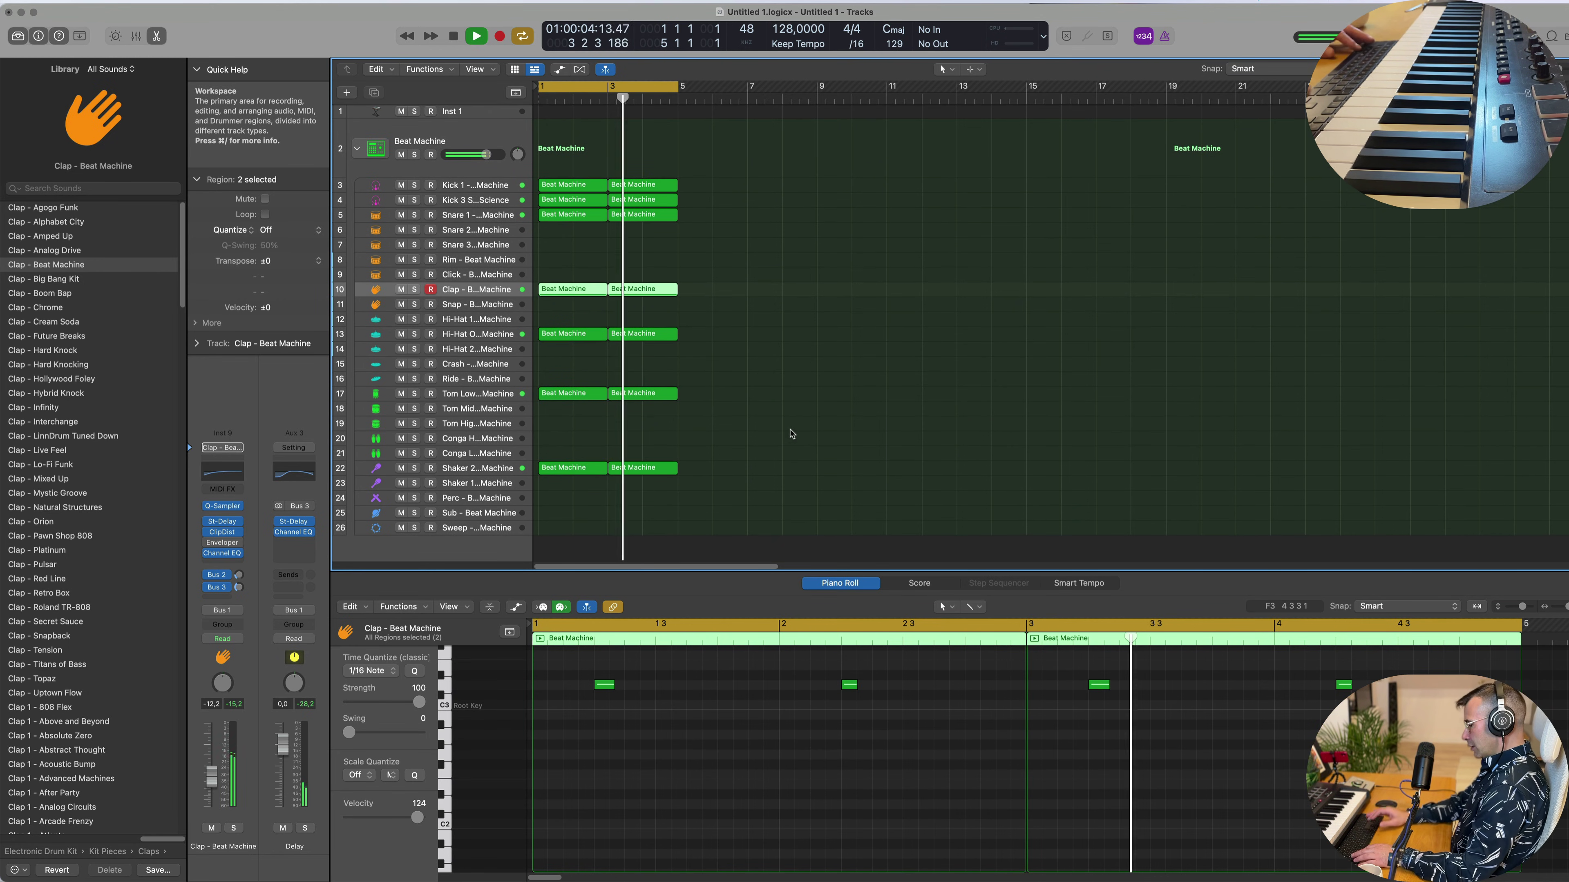
# Select all regions and repeat them three times to extend the beat up to bar 17.
pyautogui.press('super+a')
pyautogui.press('super+r')
pyautogui.press('super+r')
pyautogui.press('super+r')
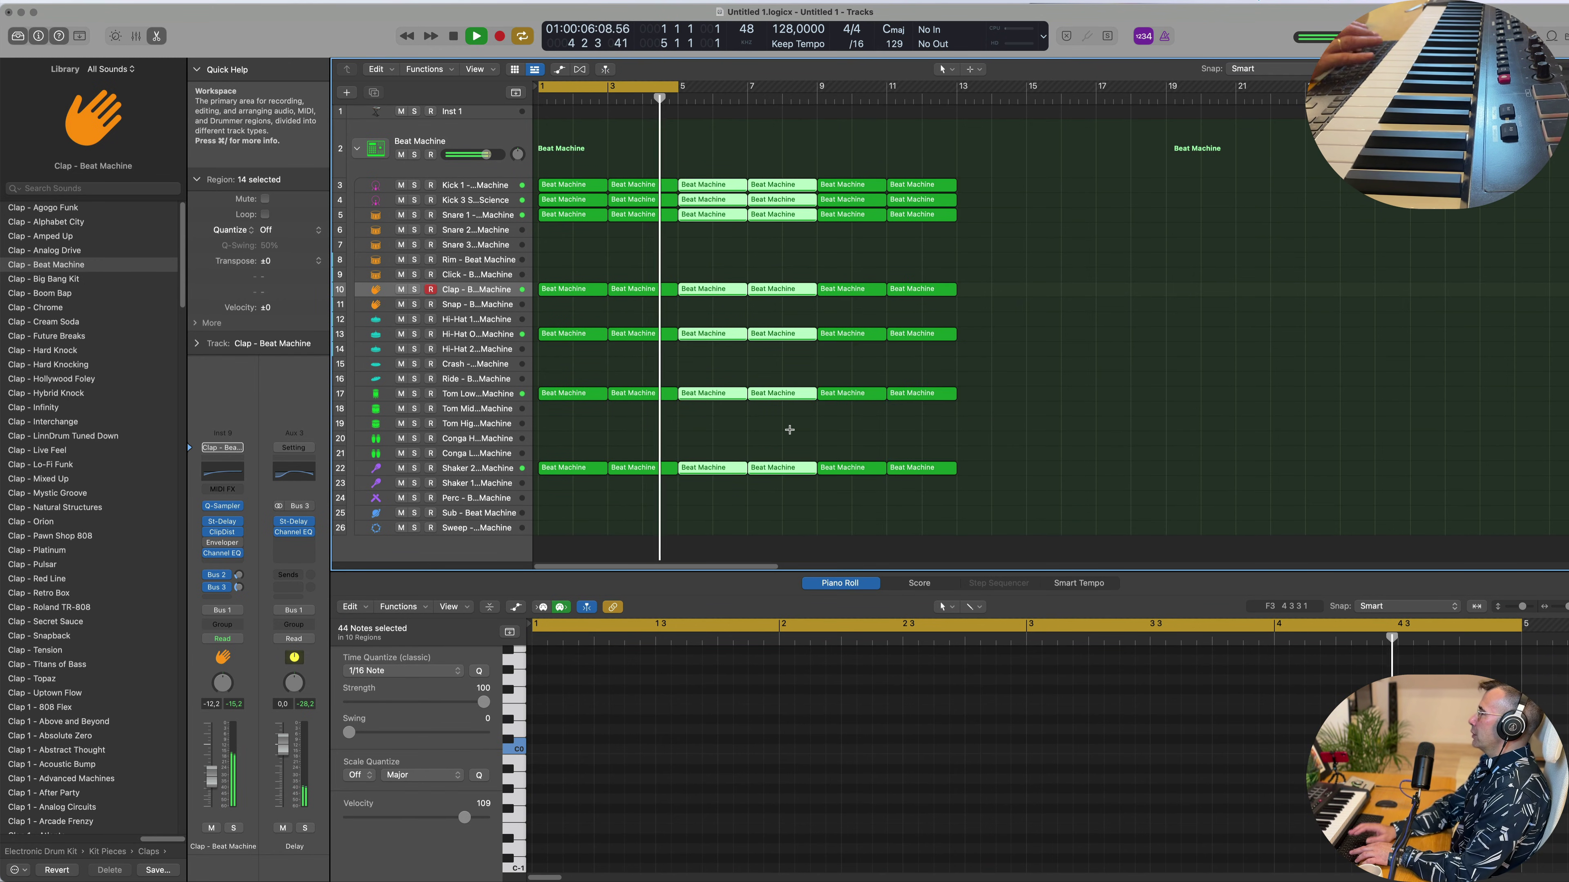
pyautogui.scroll(-6, 897, 277)
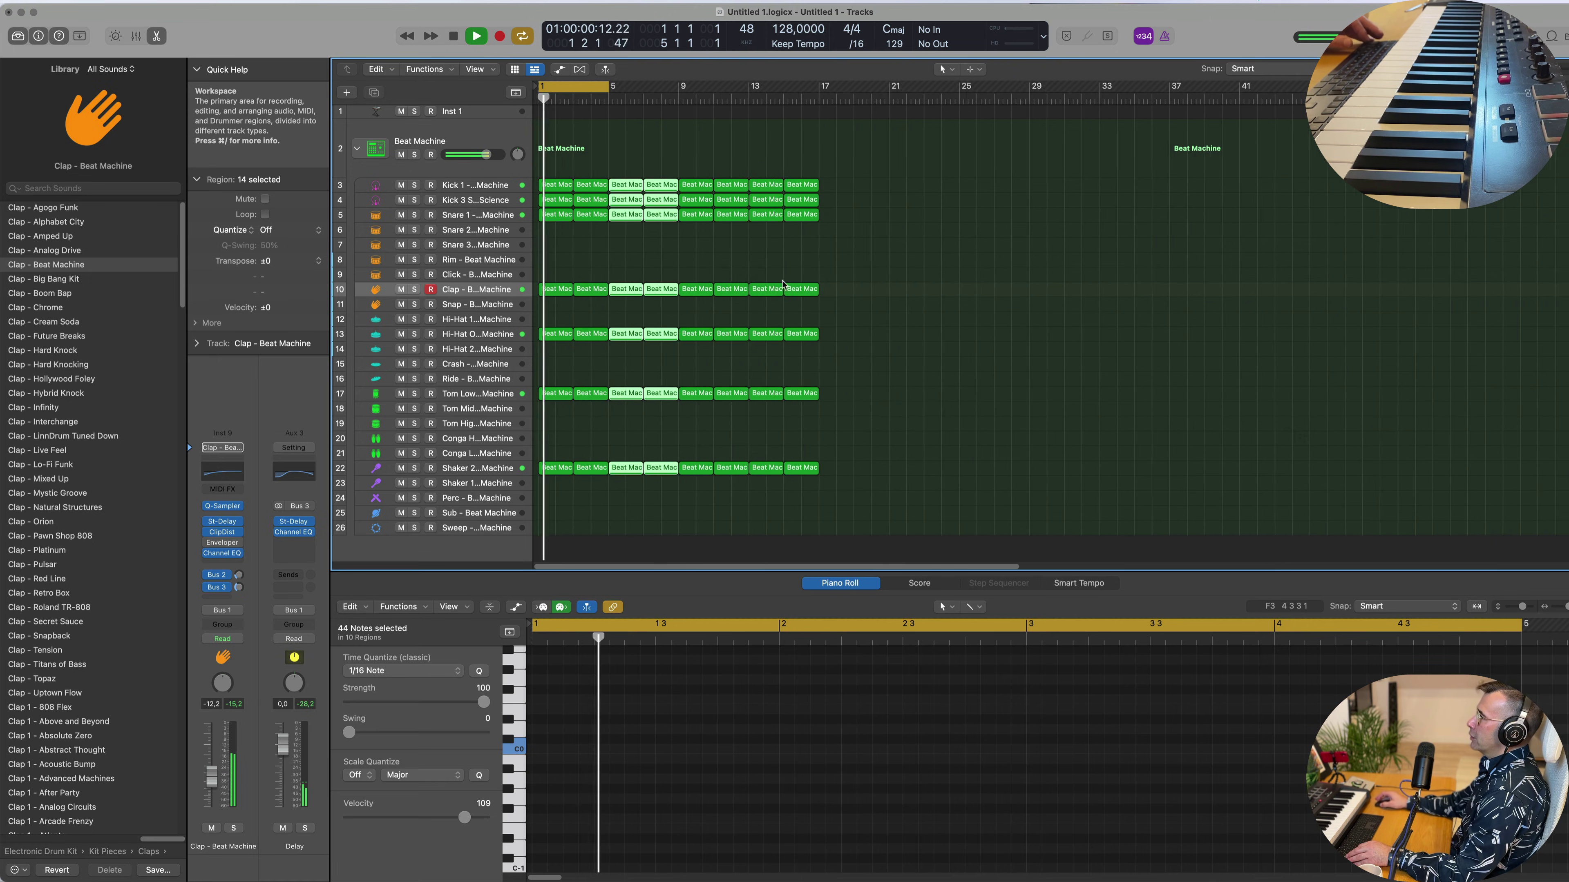
# Clear the region selection and extend the cycle area's end to bar 17.
pyautogui.click(896, 278)
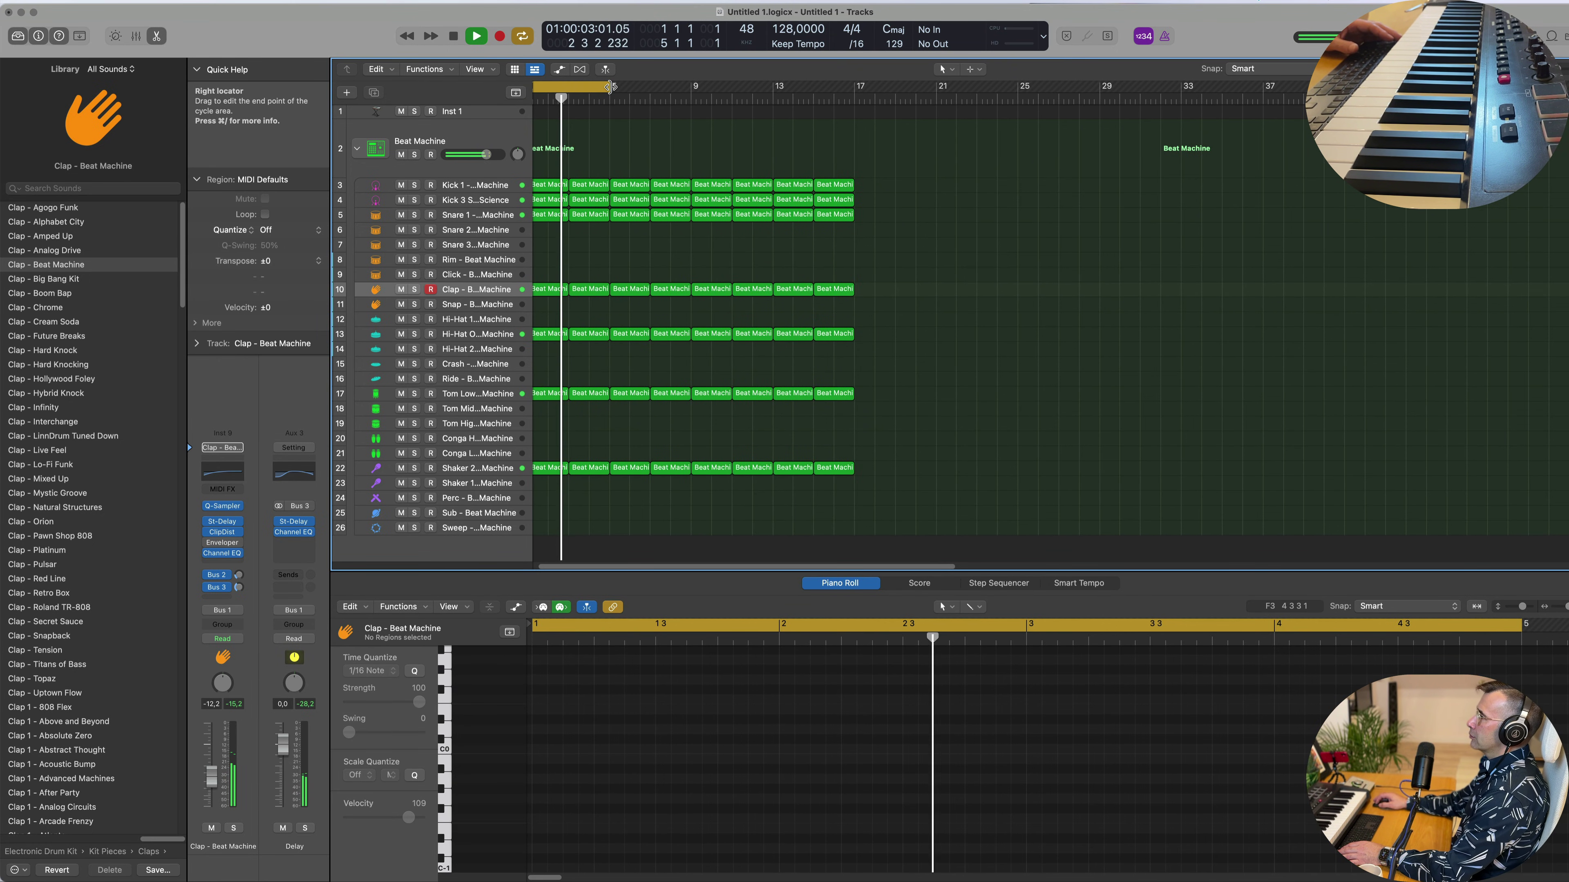
pyautogui.moveTo(610, 86); pyautogui.dragTo(858, 124)
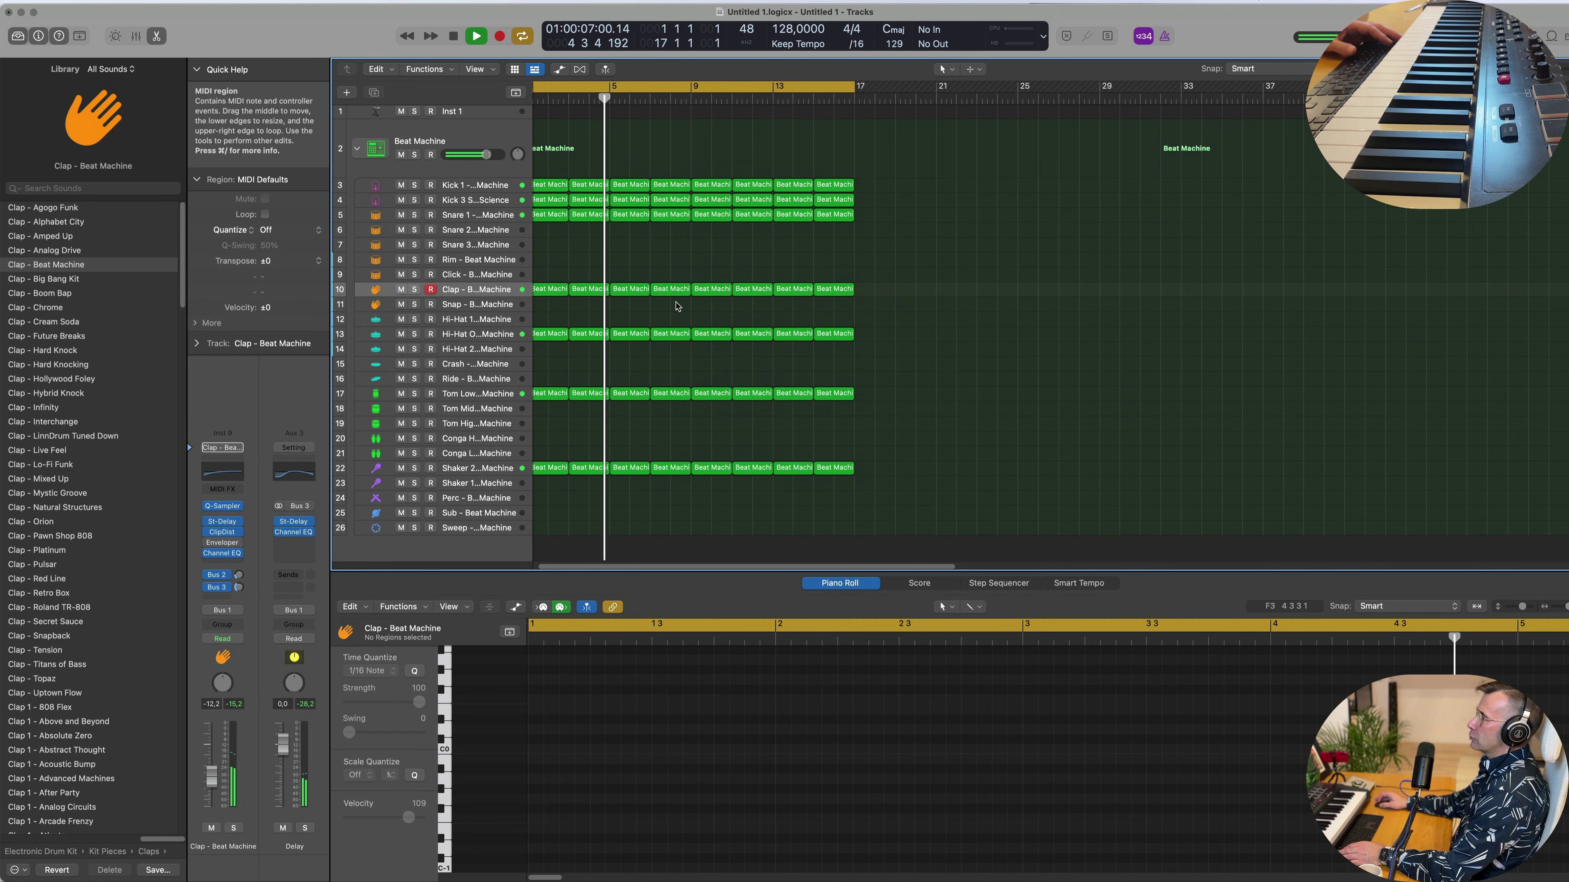
pyautogui.hscroll(-1, 588, 346)
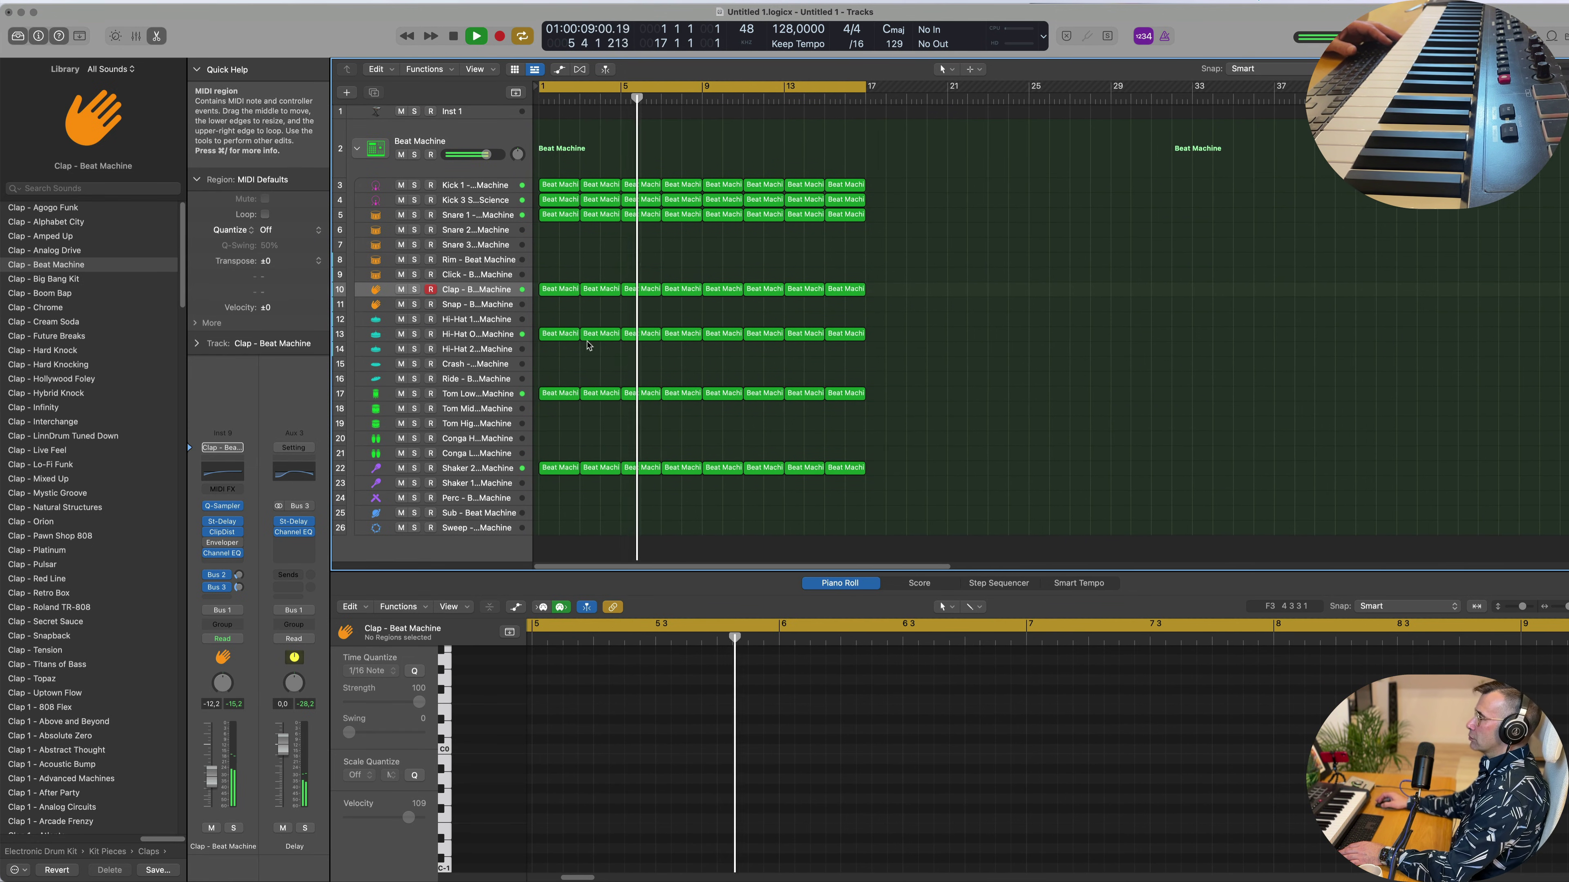
# Copy the first open Hi-Hat region to the Hi-Hat 2 track and keep only its first note, moved to the start of bar 1.
pyautogui.click(558, 334)
pyautogui.moveTo(553, 338); pyautogui.dragTo(554, 350)
pyautogui.moveTo(624, 741); pyautogui.dragTo(1001, 773)
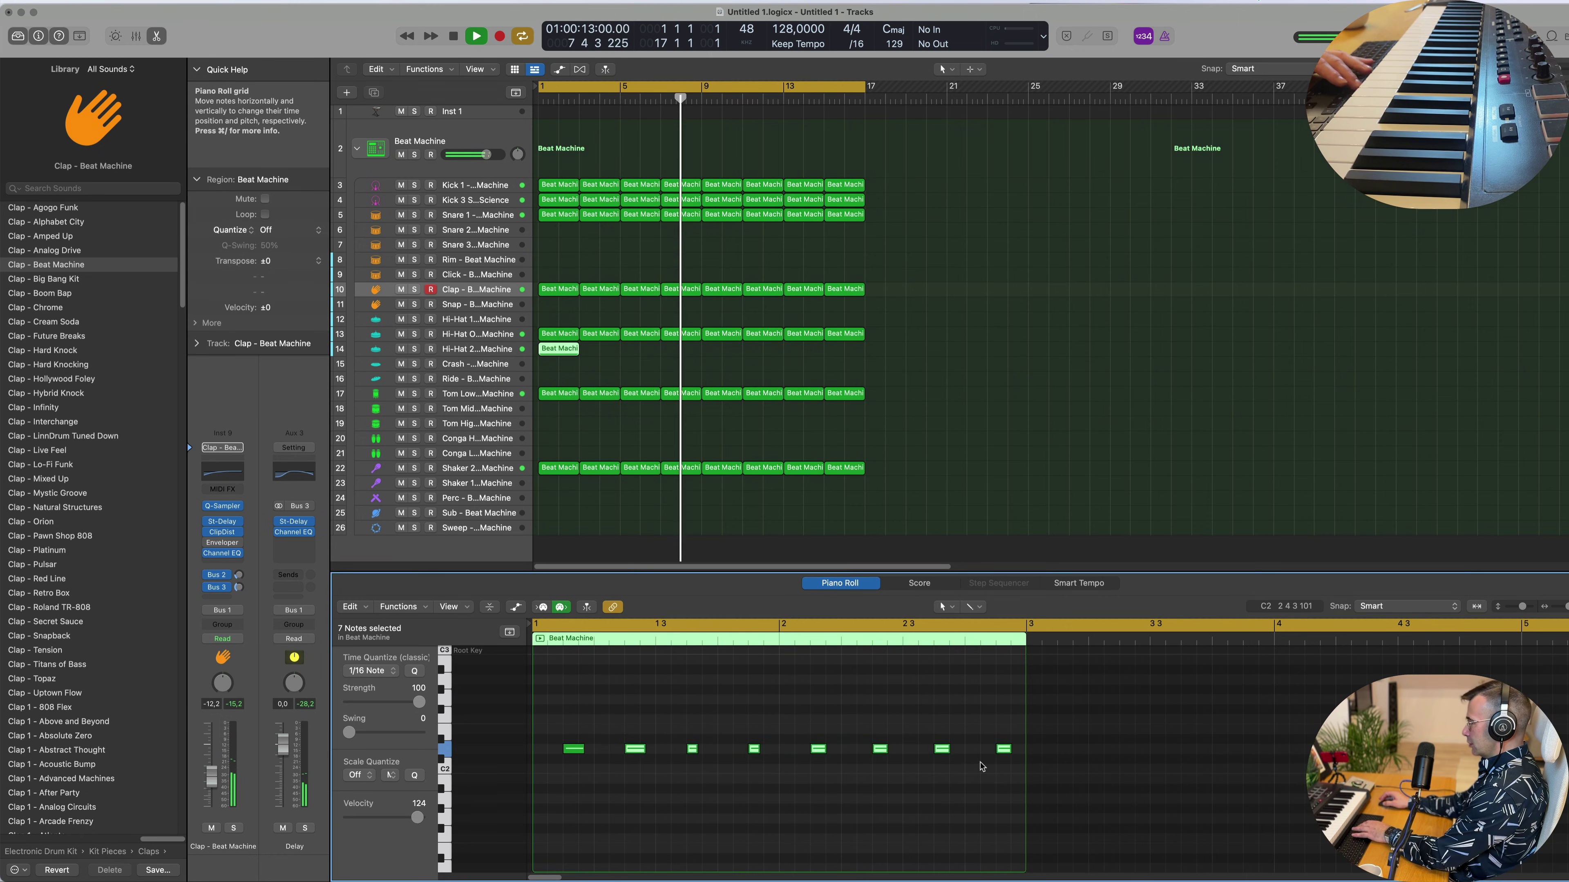
pyautogui.press('Delete')
pyautogui.moveTo(571, 752); pyautogui.dragTo(539, 752)
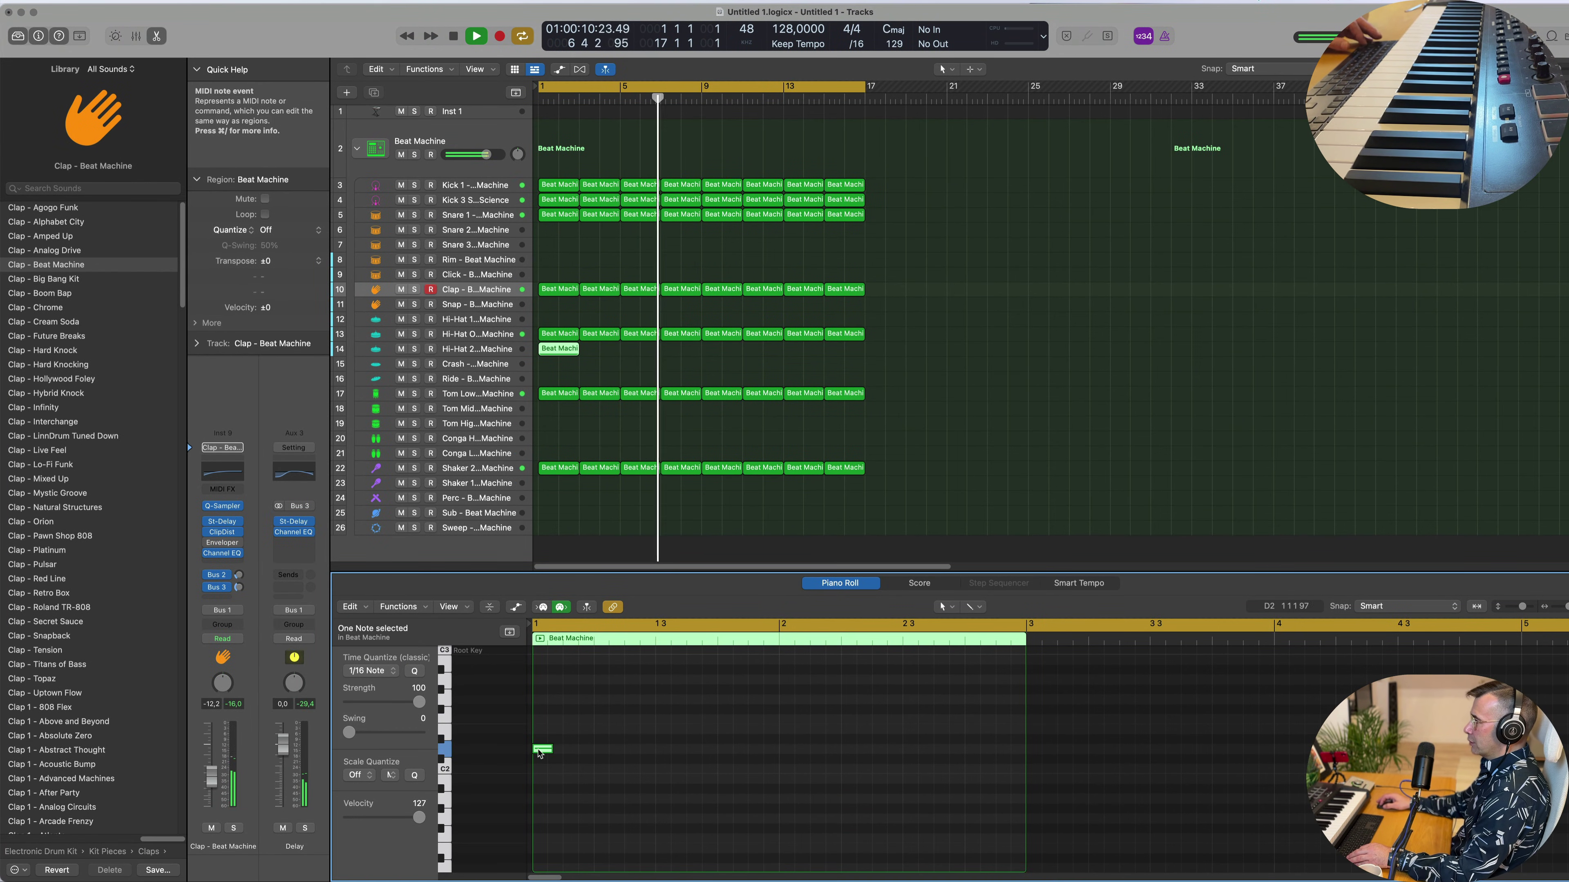
# Raise the remaining note to D3 and play from the start with the Hi-Hat 2 track selected.
pyautogui.moveTo(542, 748); pyautogui.dragTo(544, 686)
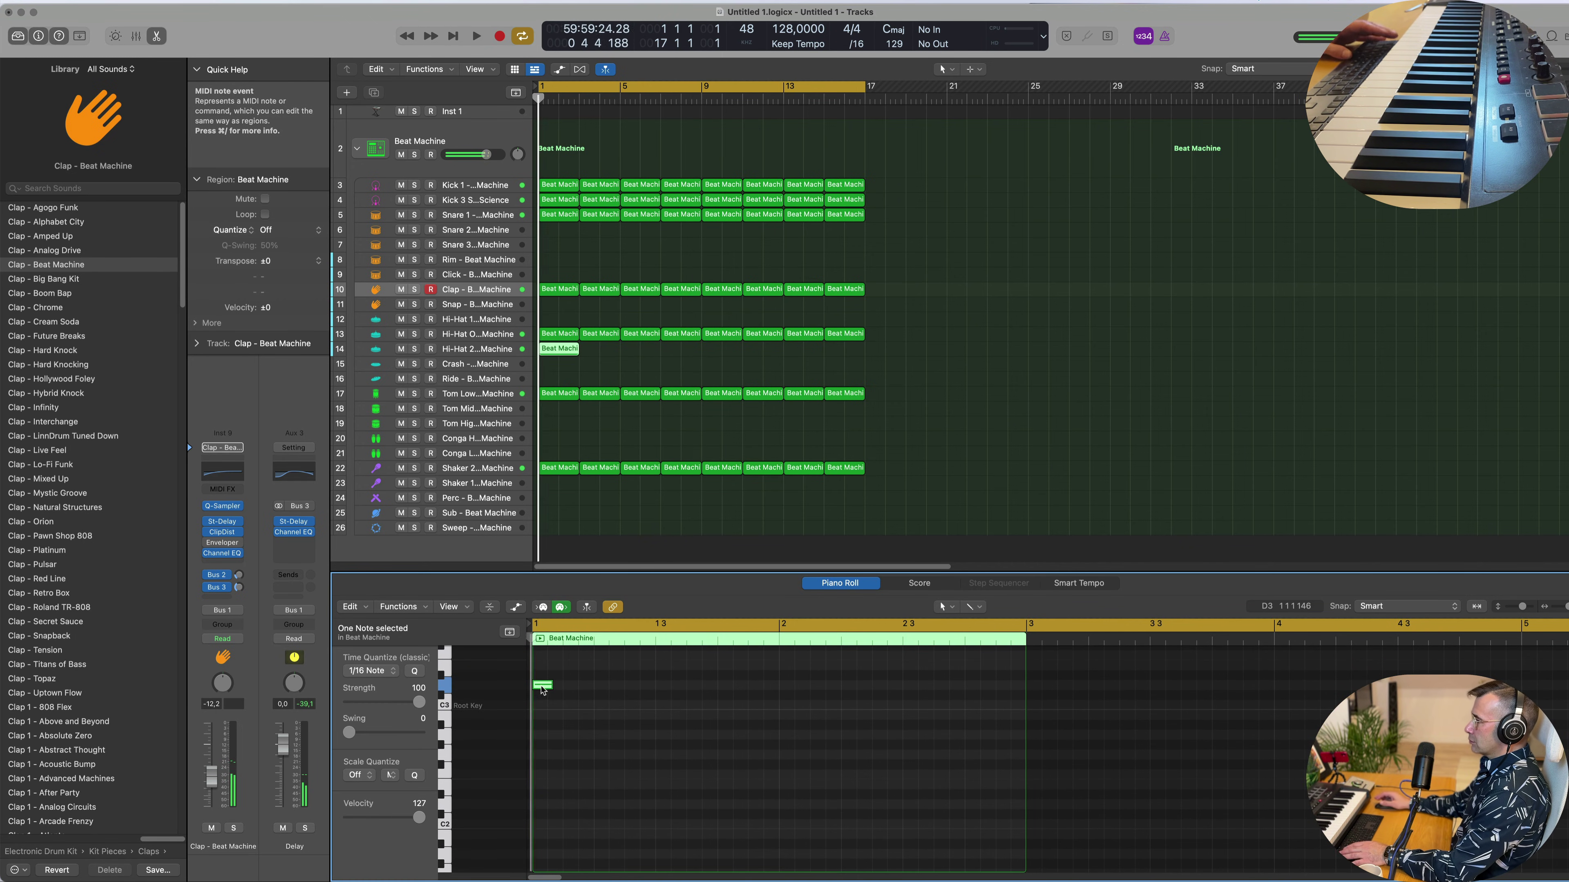
pyautogui.press('Return')
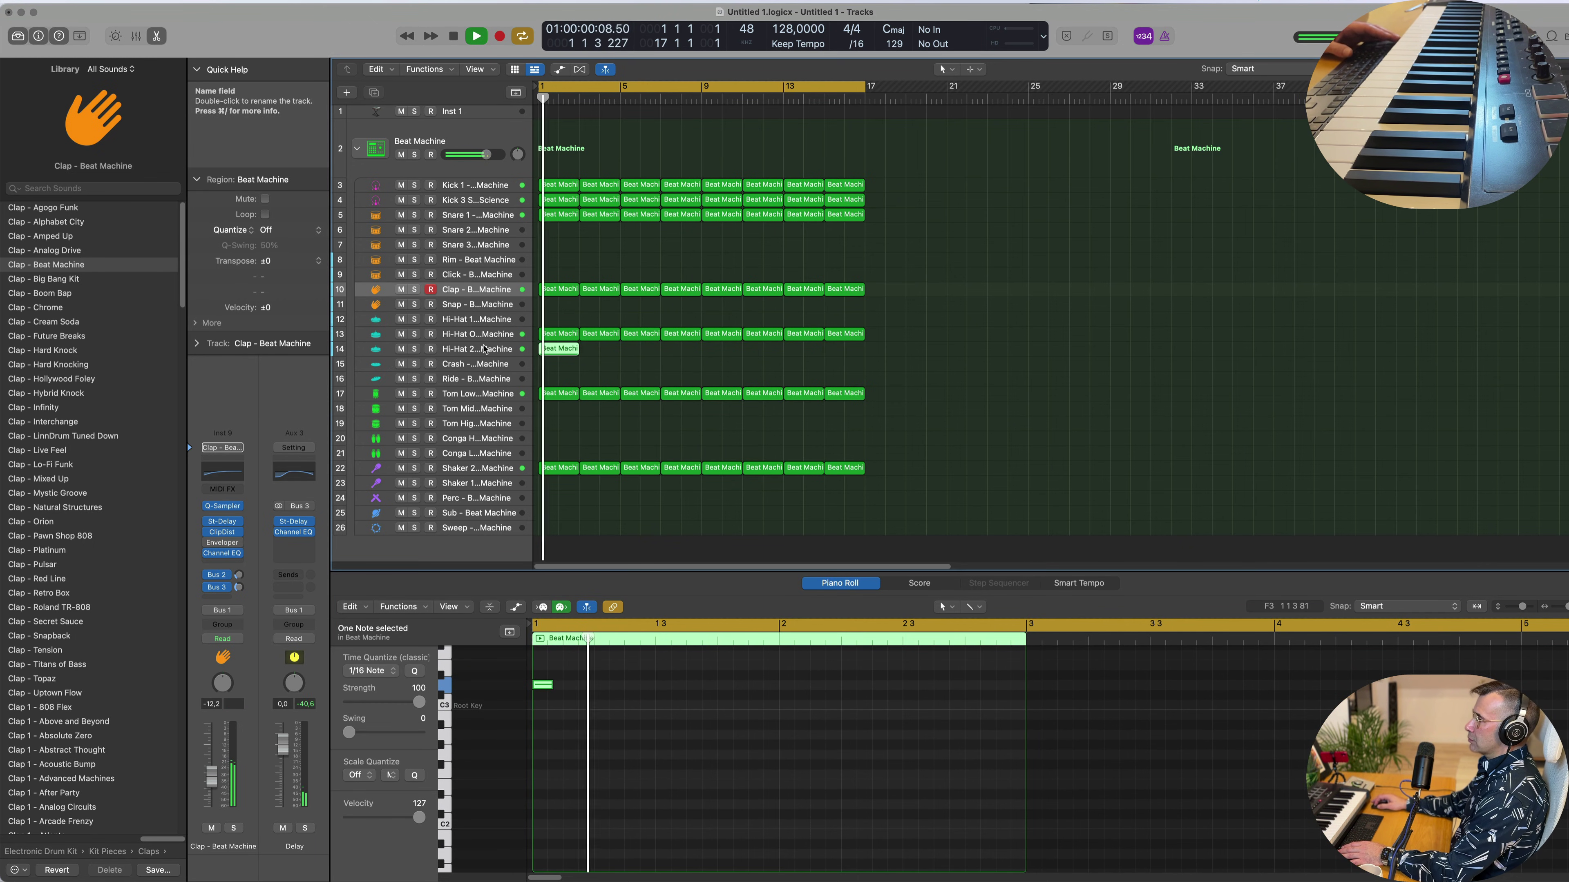
pyautogui.click(440, 348)
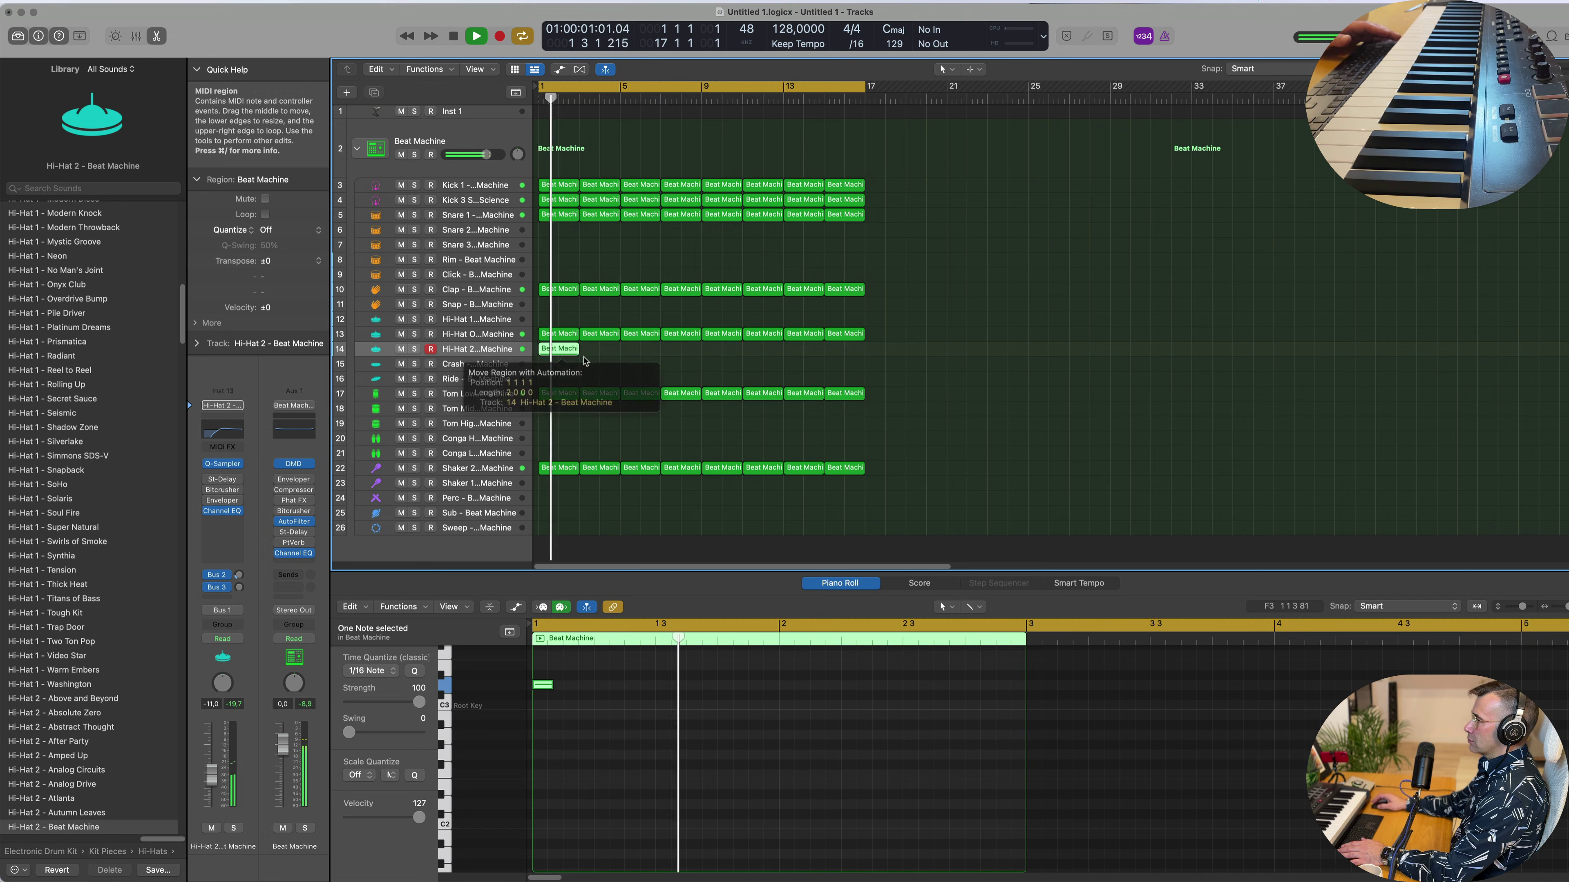
# Move the single-note region to the Crash track and copy it to bars 5, 9 and 13.
pyautogui.moveTo(565, 350); pyautogui.dragTo(659, 369)
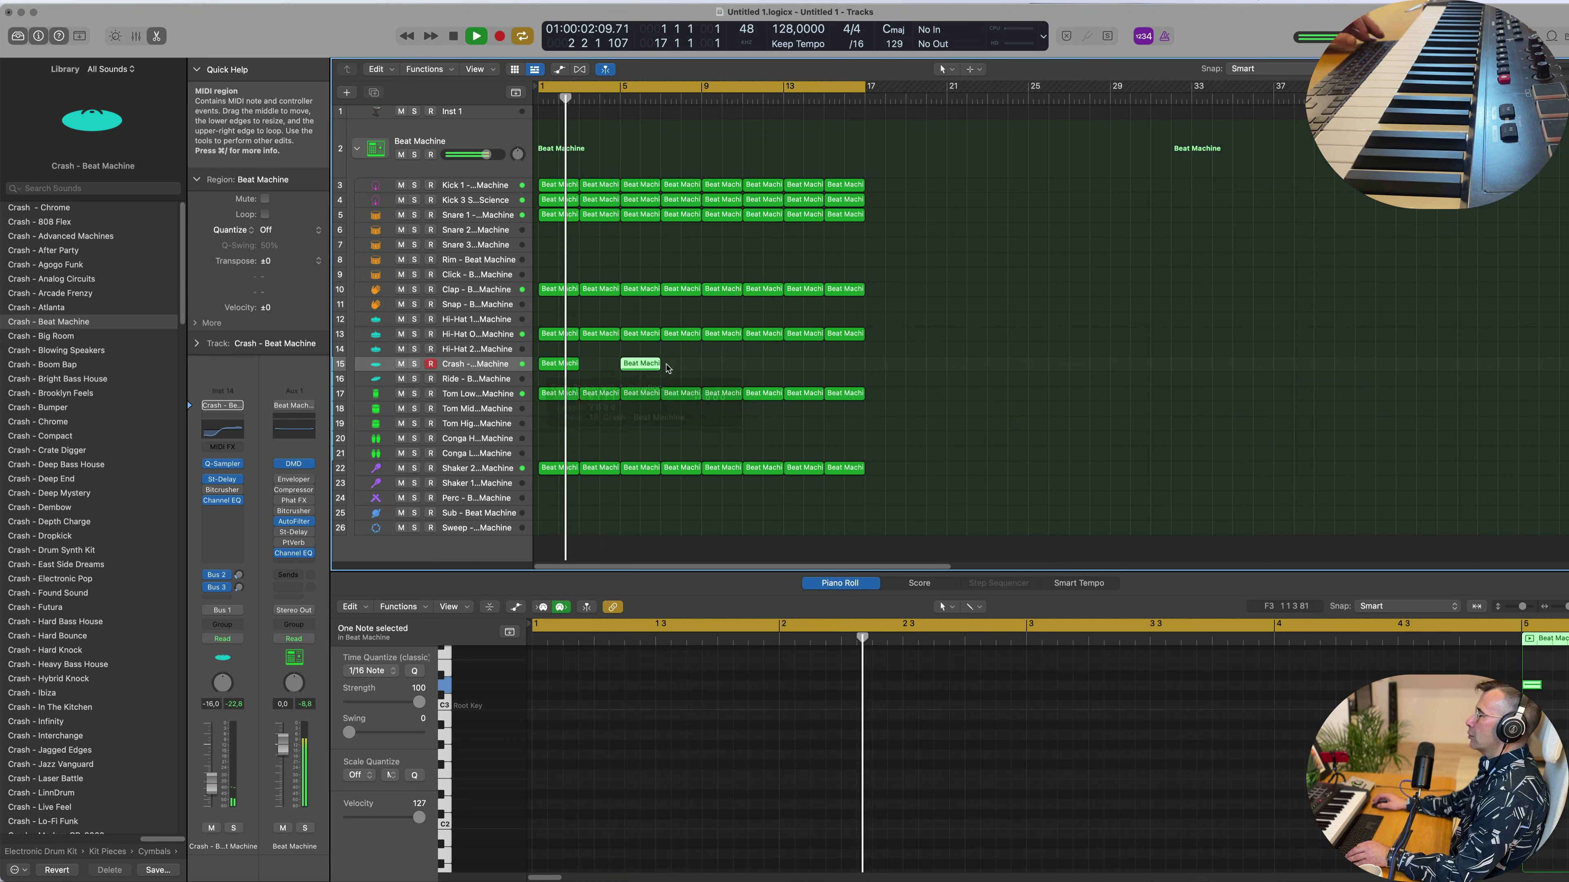
pyautogui.keyDown('shift'); pyautogui.click(546, 369); pyautogui.keyUp('shift')
pyautogui.moveTo(546, 368); pyautogui.dragTo(710, 373)
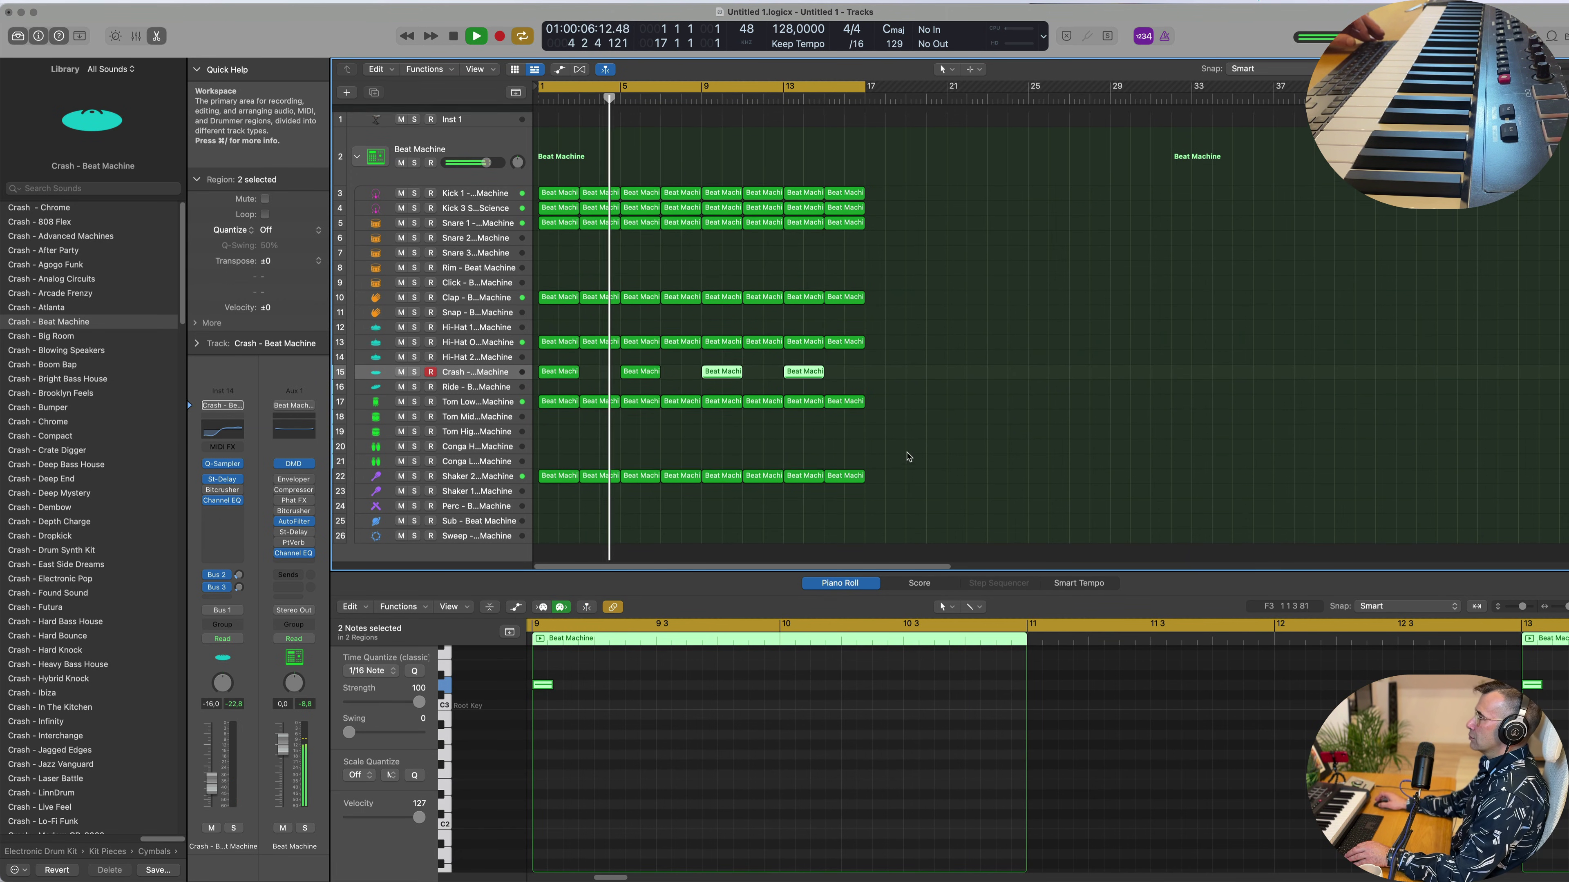
pyautogui.click(501, 365)
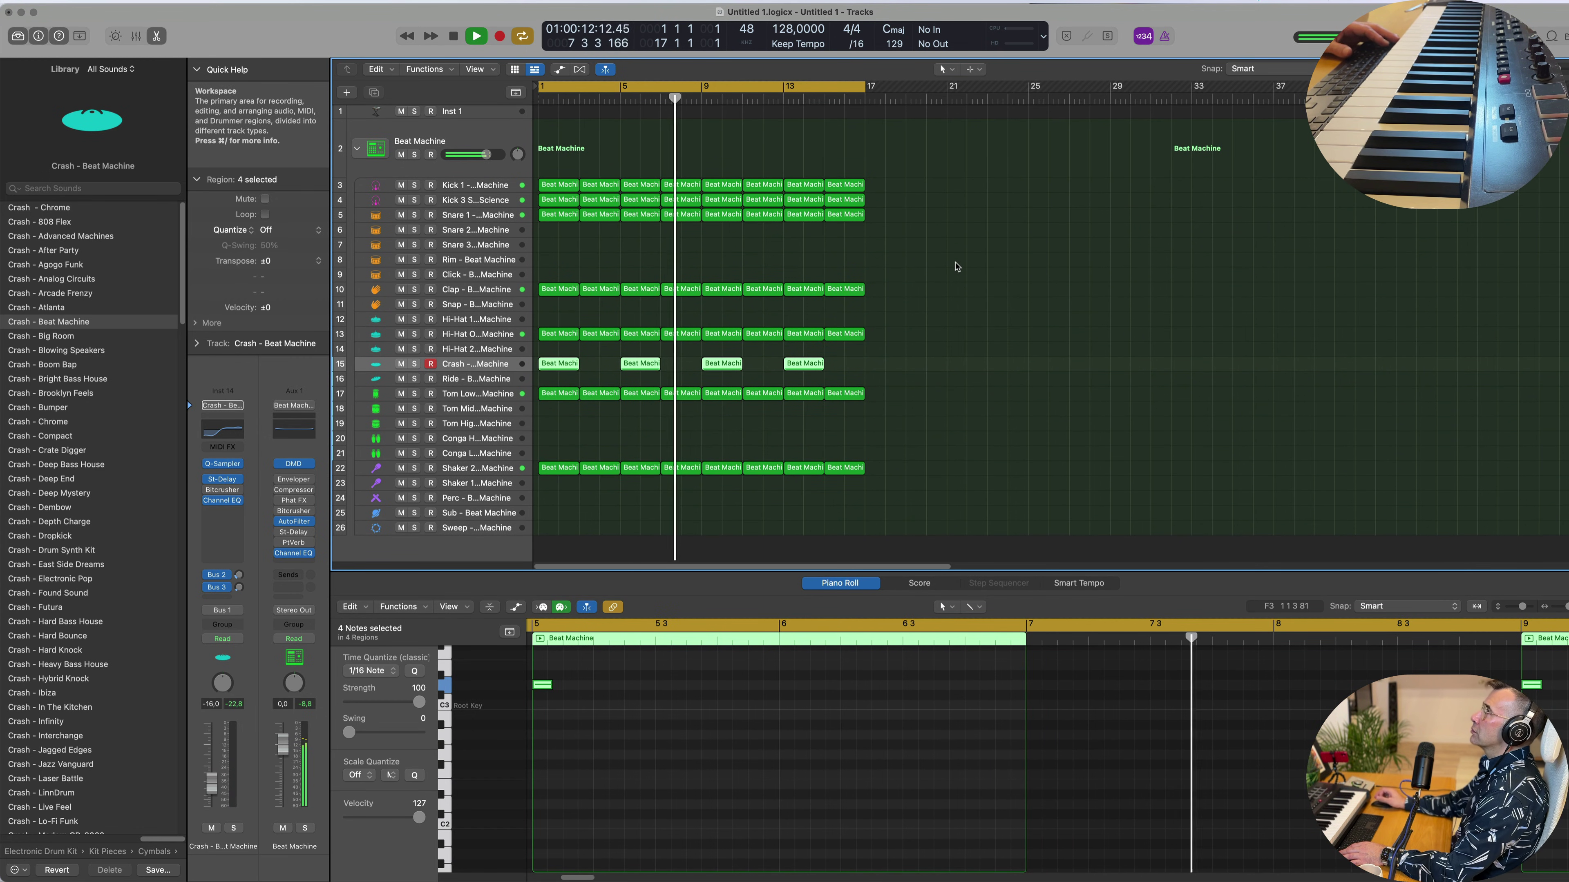
pyautogui.click(780, 254)
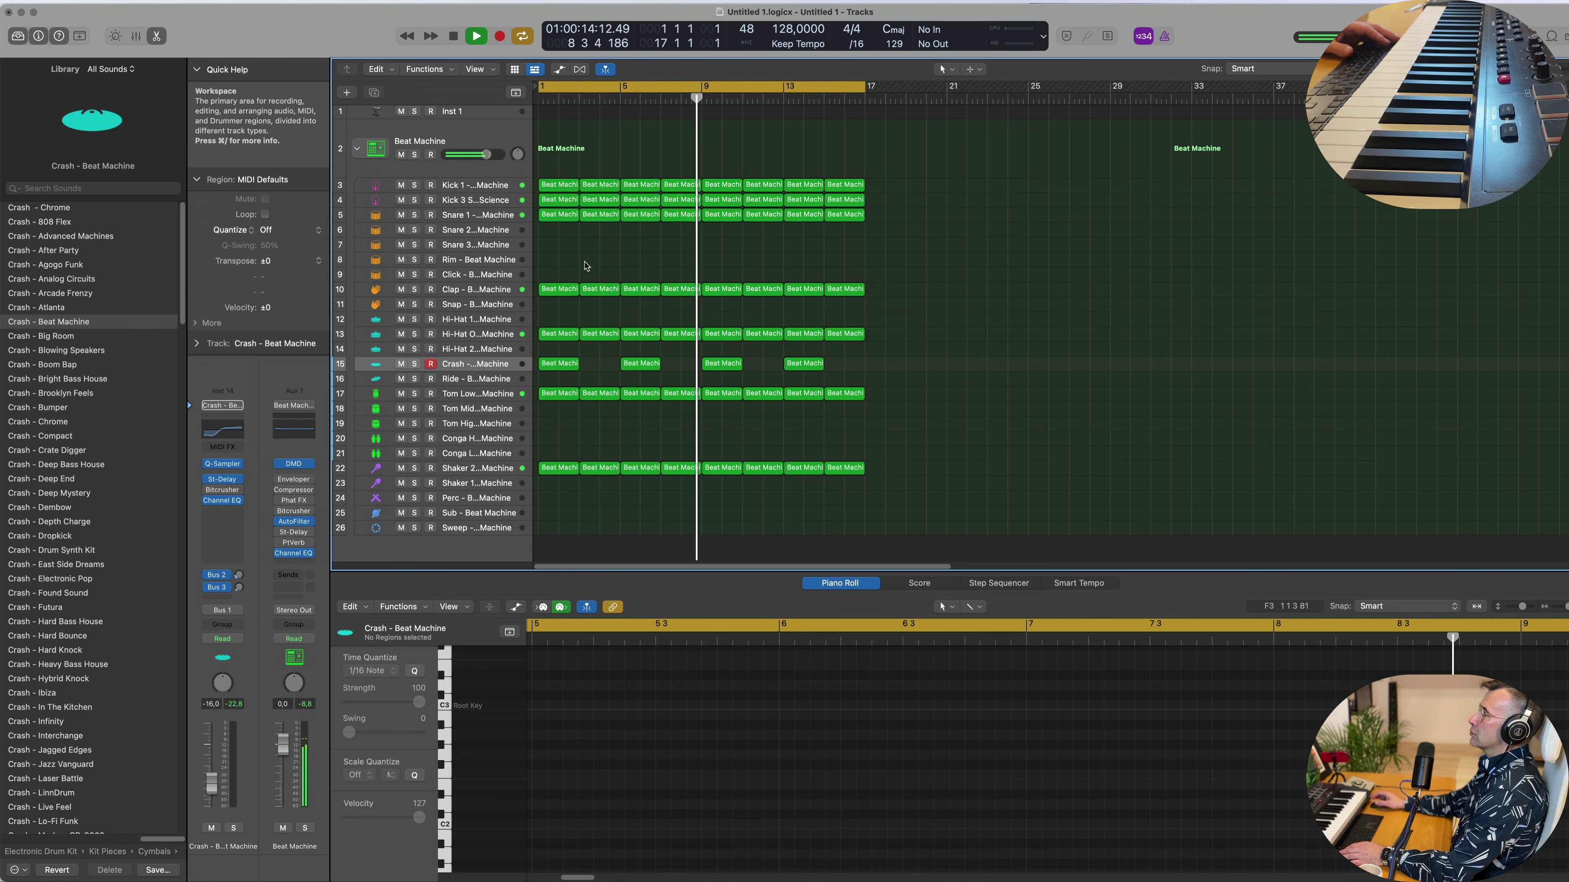
# Copy the first Tom Low region to the Conga Low track and duplicate its four notes earlier in each bar.
pyautogui.click(562, 395)
pyautogui.moveTo(559, 394); pyautogui.dragTo(559, 450)
pyautogui.press('Return')
pyautogui.moveTo(655, 731); pyautogui.dragTo(1192, 817)
pyautogui.moveTo(708, 749); pyautogui.dragTo(570, 749)
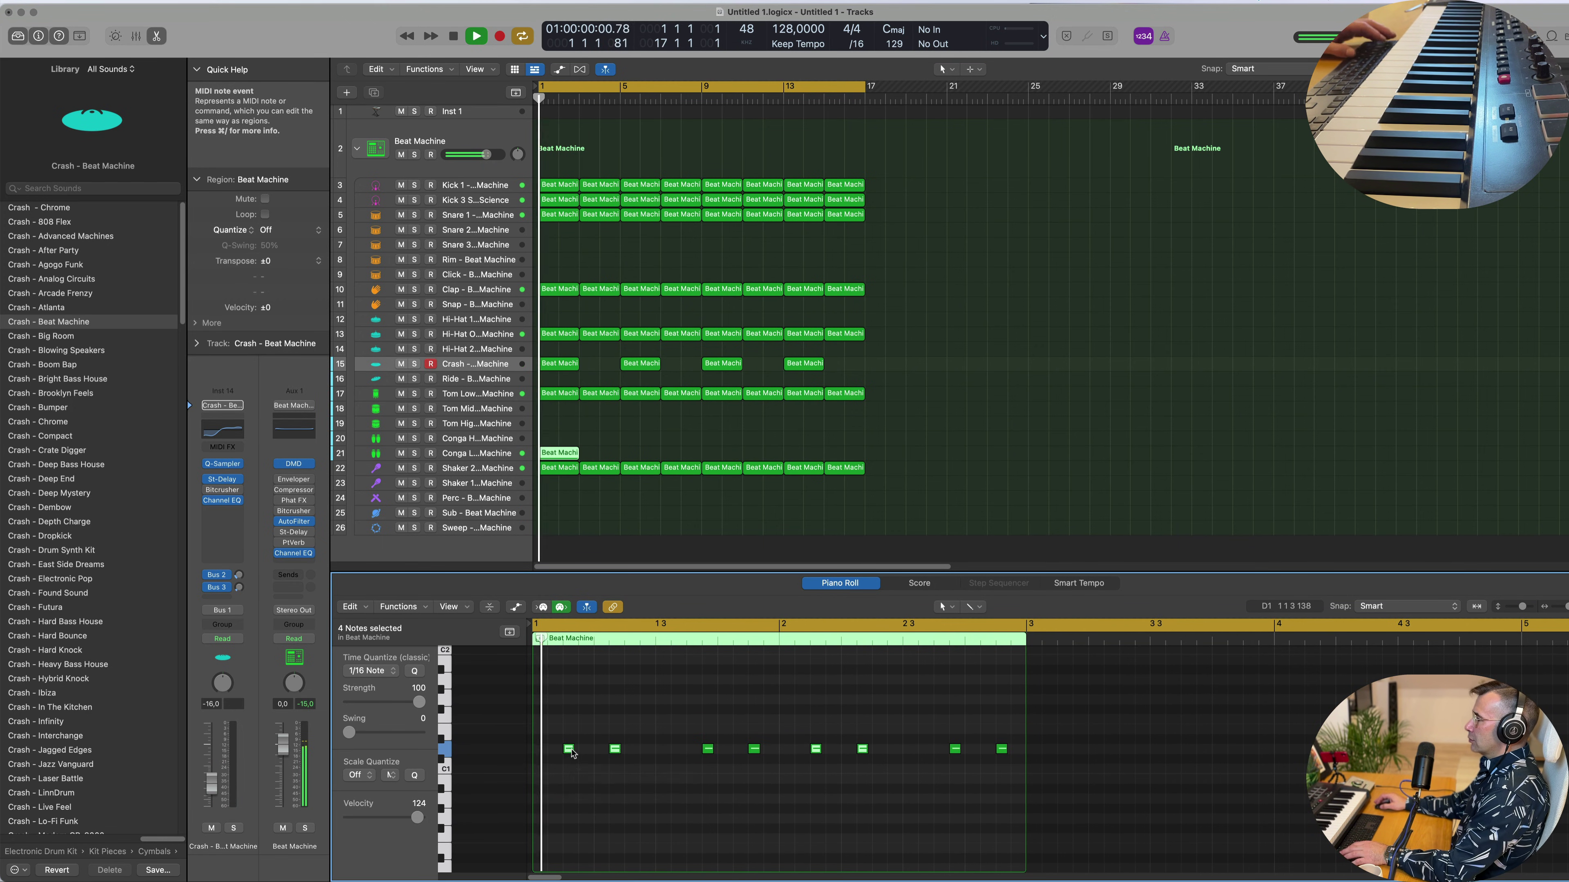
pyautogui.press('super+Right')
pyautogui.press('super+Left')
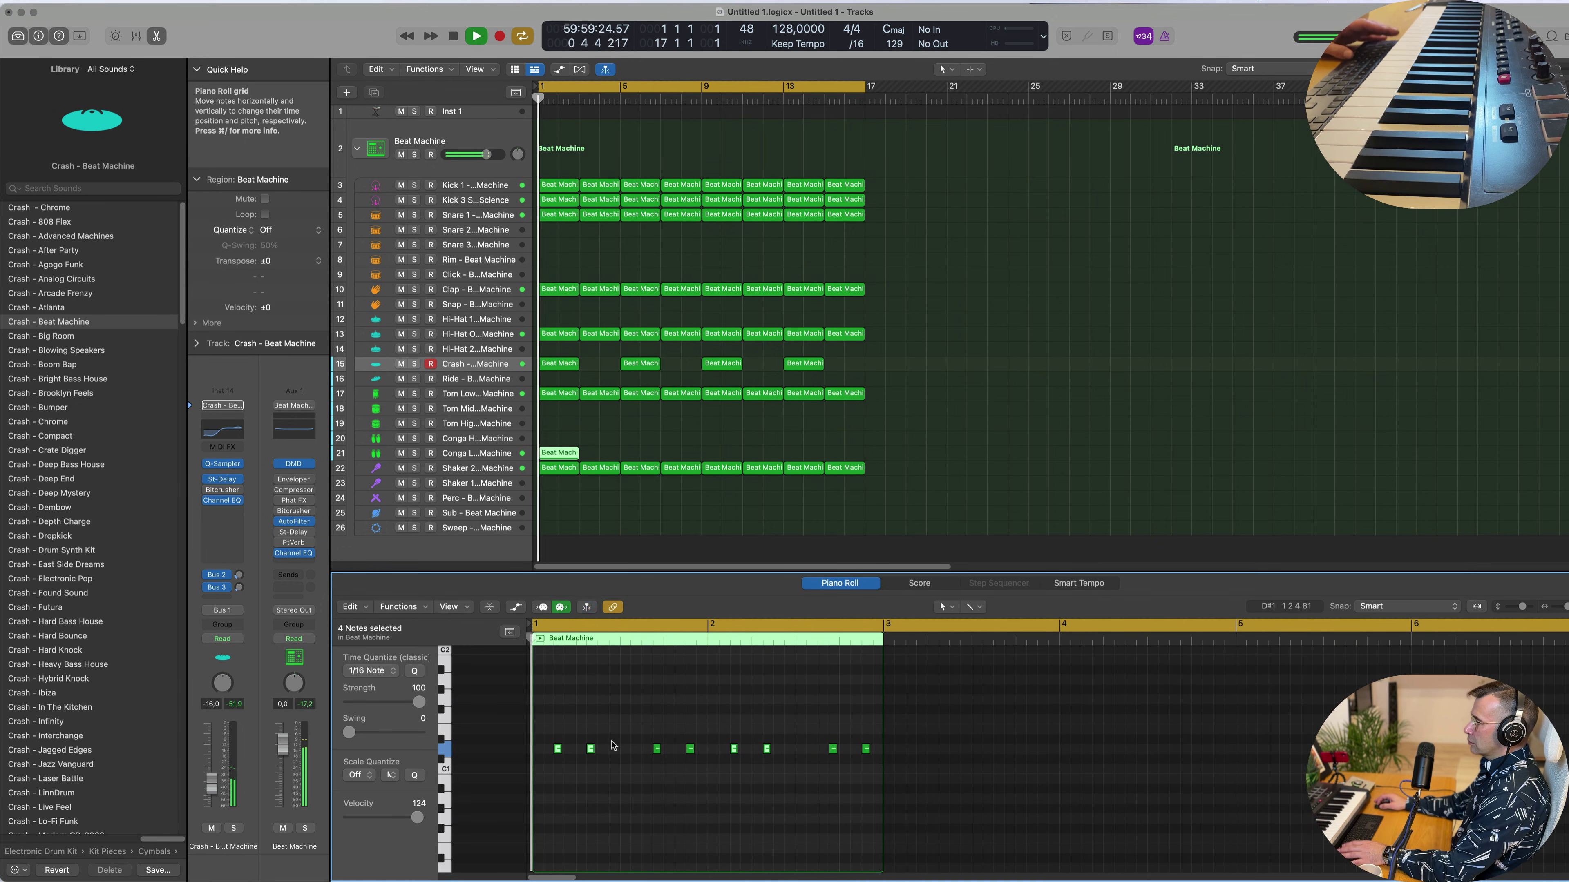
# Shift the second conga note slightly later and replace the bar 2 notes with a copy of bar 1's four notes.
pyautogui.click(590, 749)
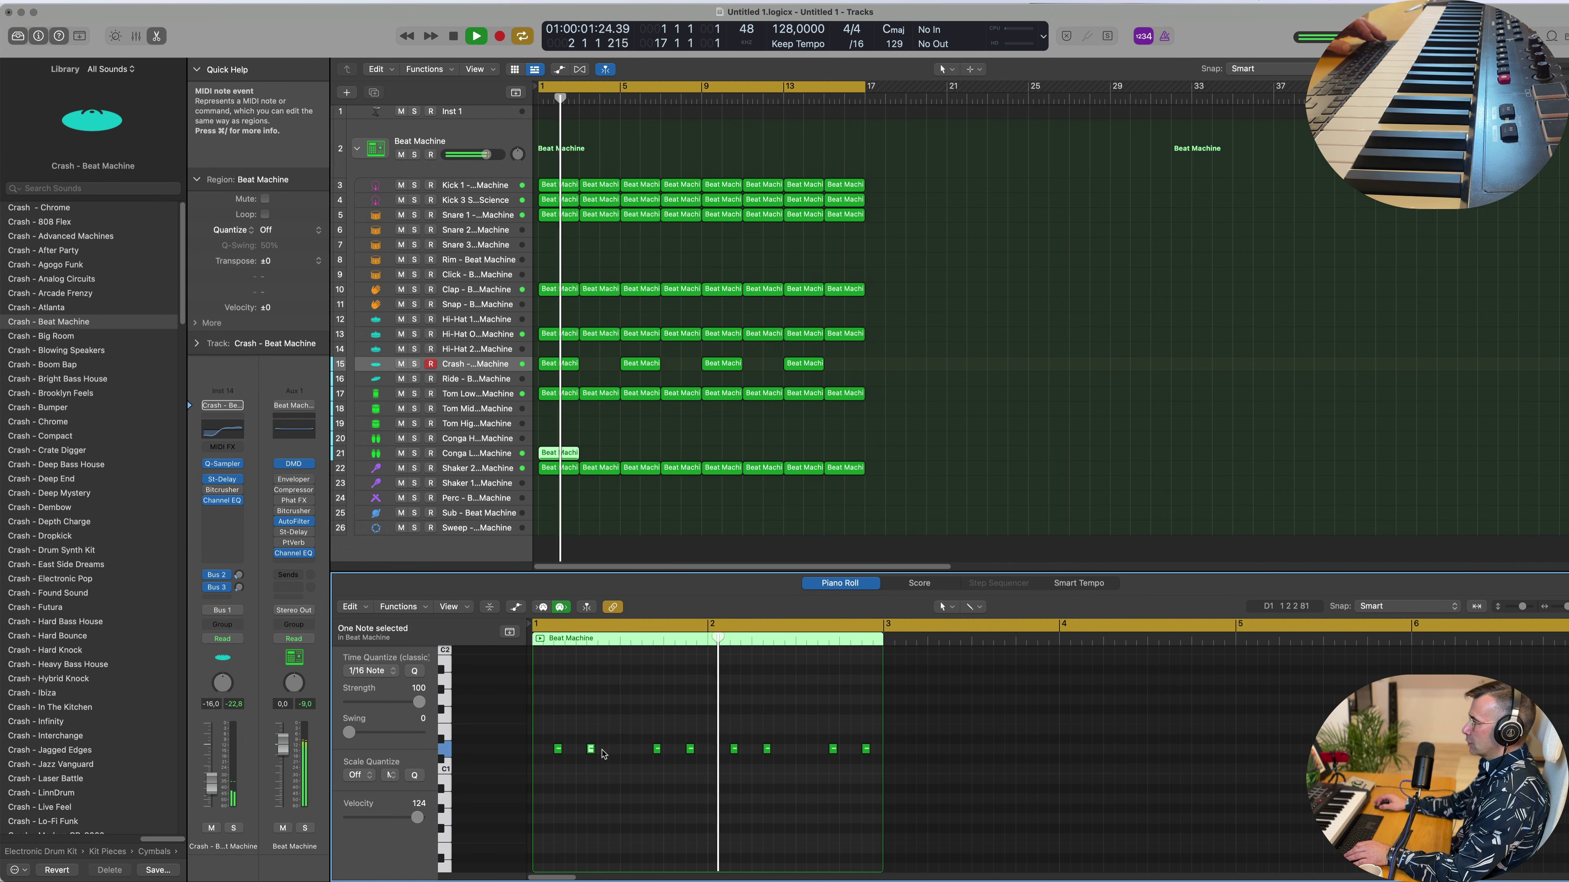
pyautogui.moveTo(590, 749); pyautogui.dragTo(610, 749)
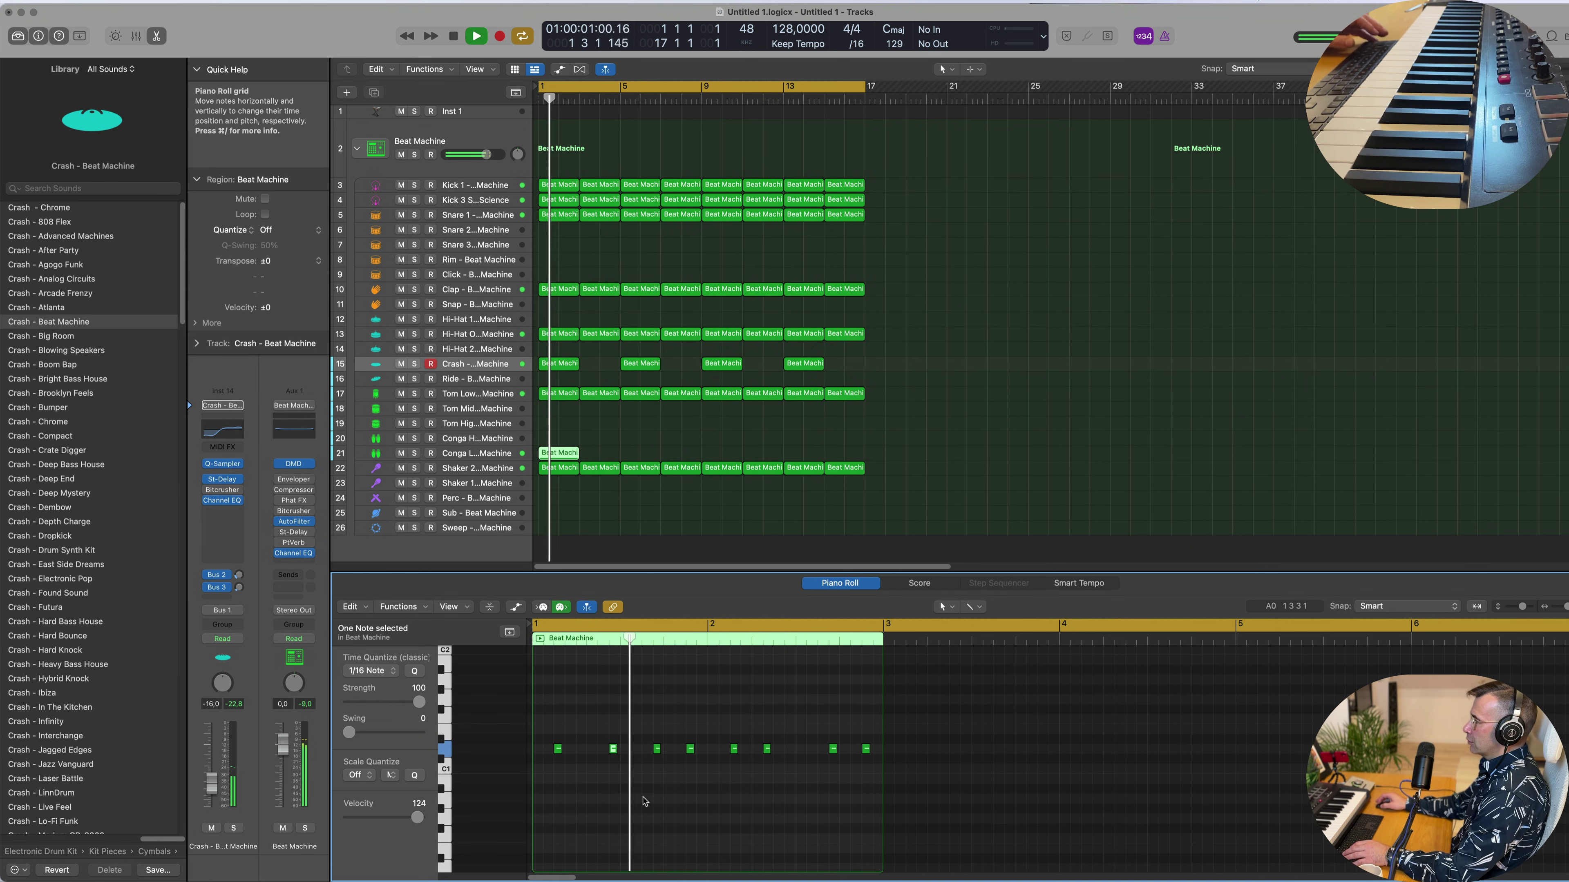
pyautogui.moveTo(721, 729); pyautogui.dragTo(902, 803)
pyautogui.press('Delete')
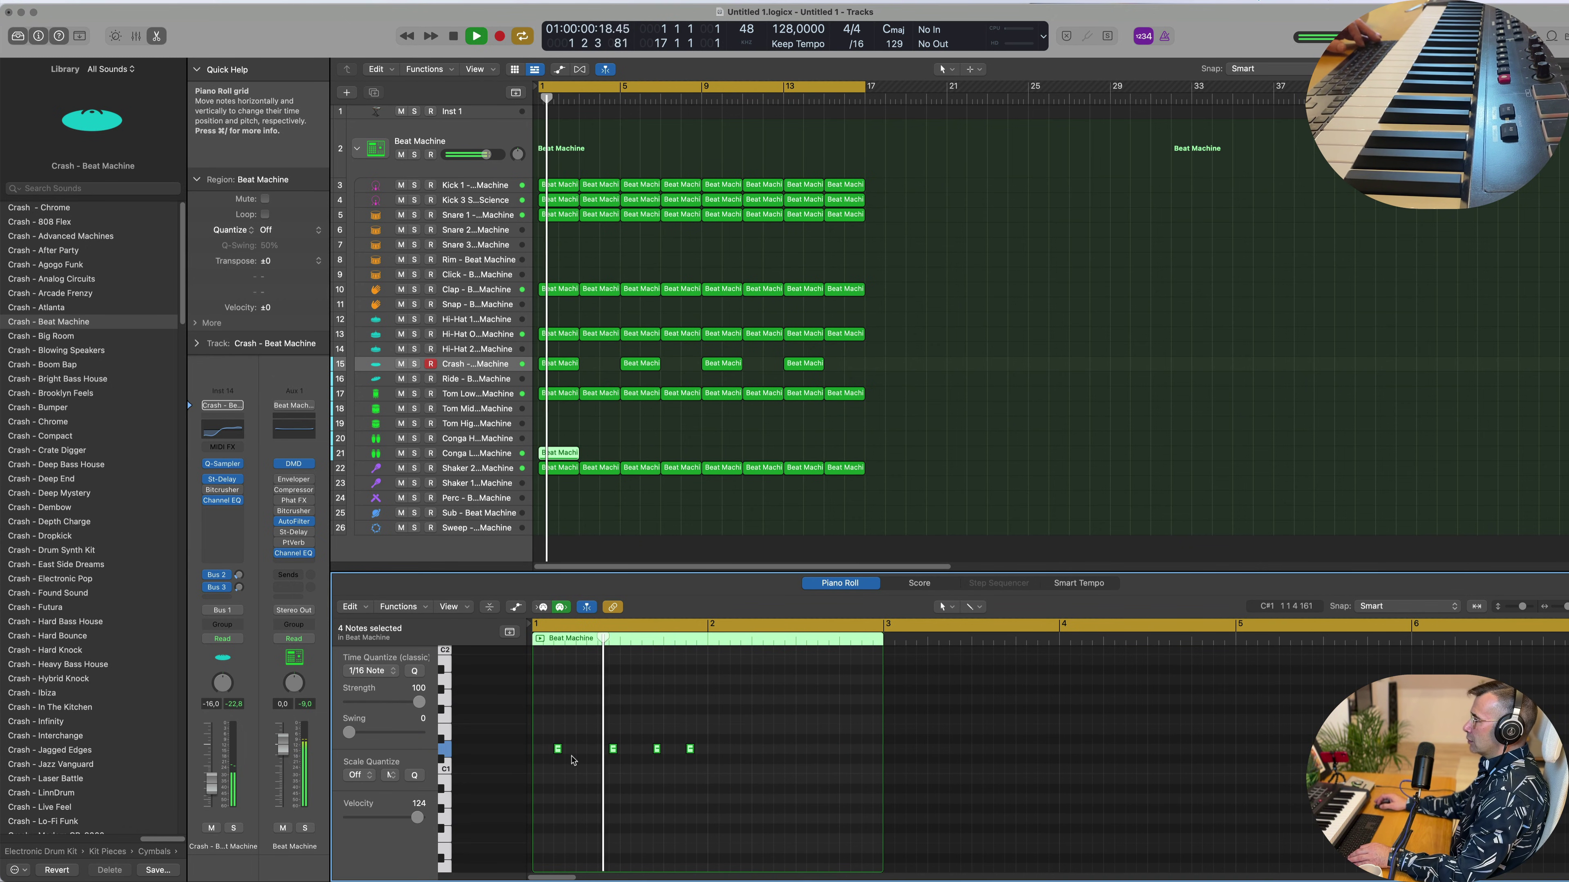
pyautogui.moveTo(556, 749); pyautogui.dragTo(732, 754)
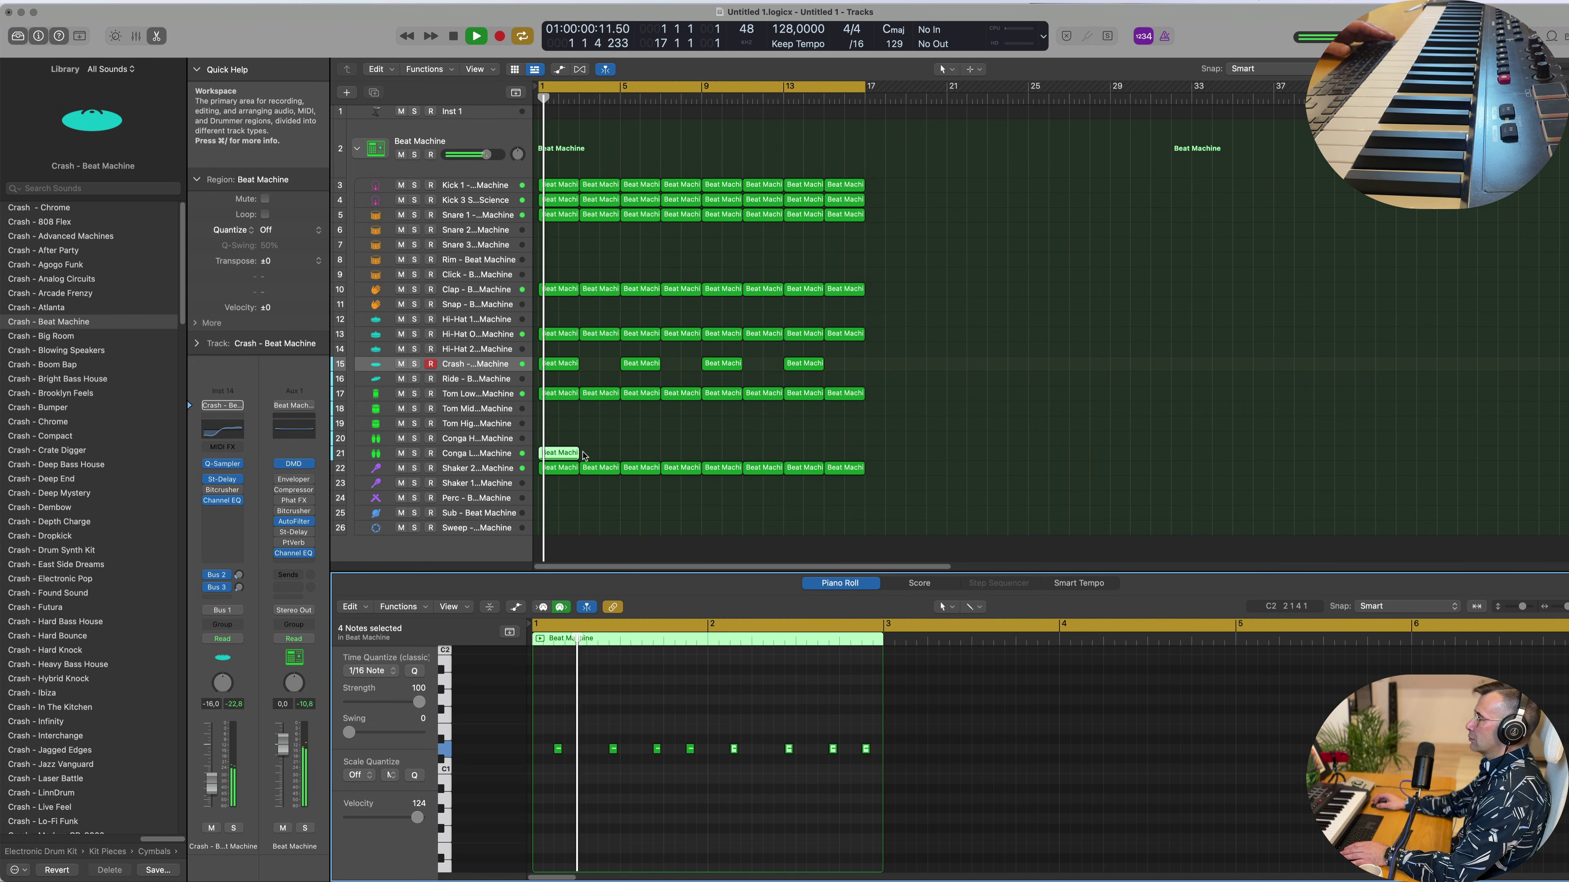
# Repeat the Conga Low region seven times to fill the beat up to bar 17.
pyautogui.press('super+r')
pyautogui.press('super+r')
pyautogui.press('super+r')
pyautogui.press('super+r')
pyautogui.press('super+r')
pyautogui.press('super+r')
pyautogui.press('super+r')
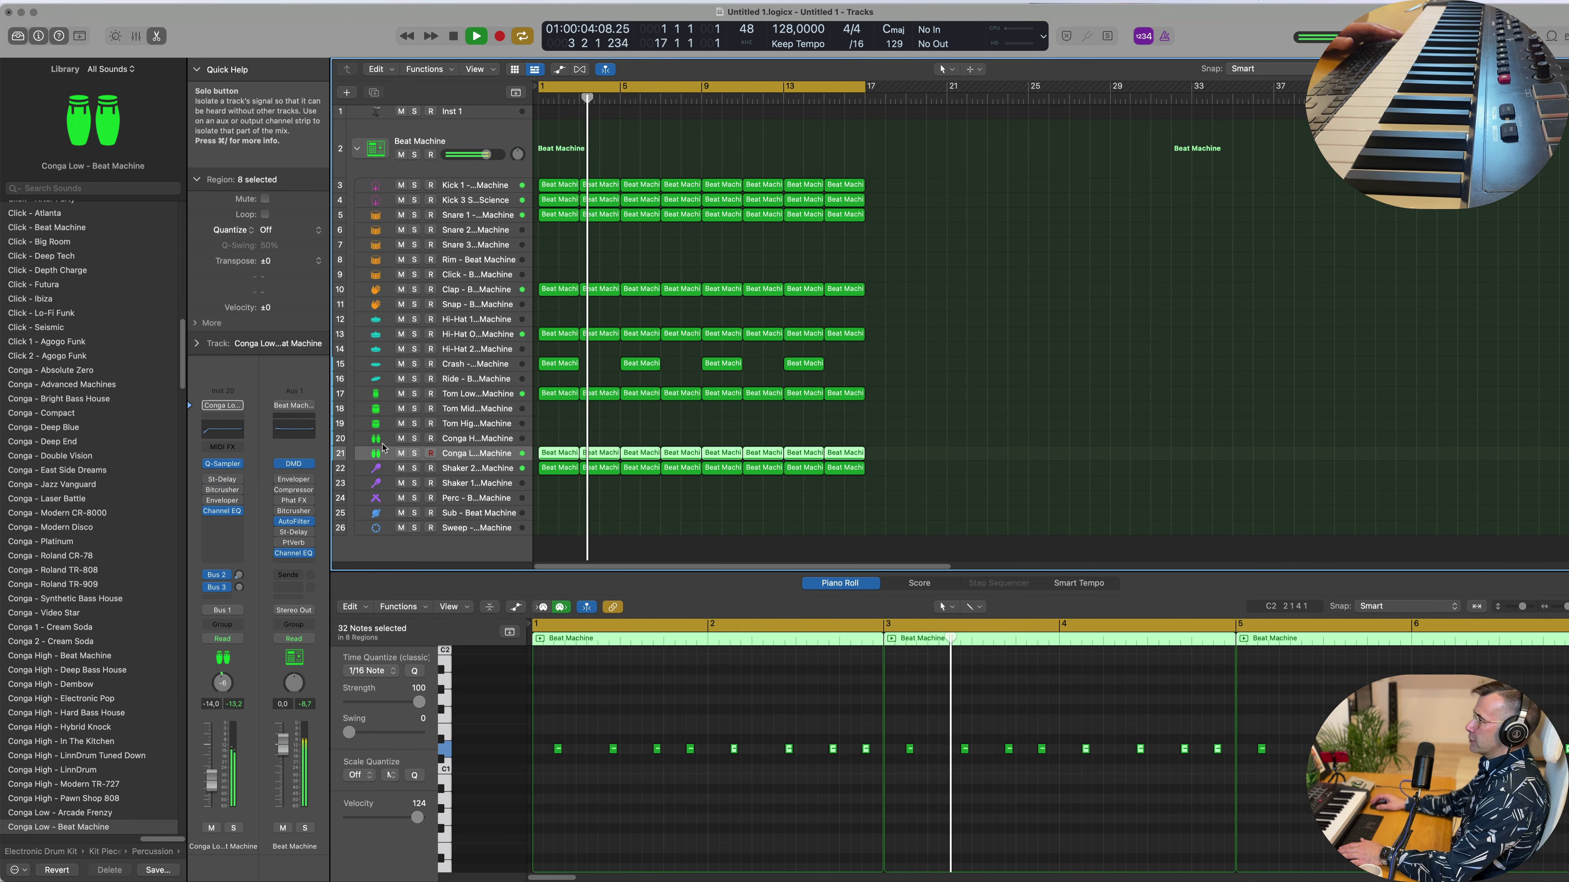
# Set the Conga Low track's Bus 3 delay send to −11.0 dB and deselect its regions.
pyautogui.click(476, 453)
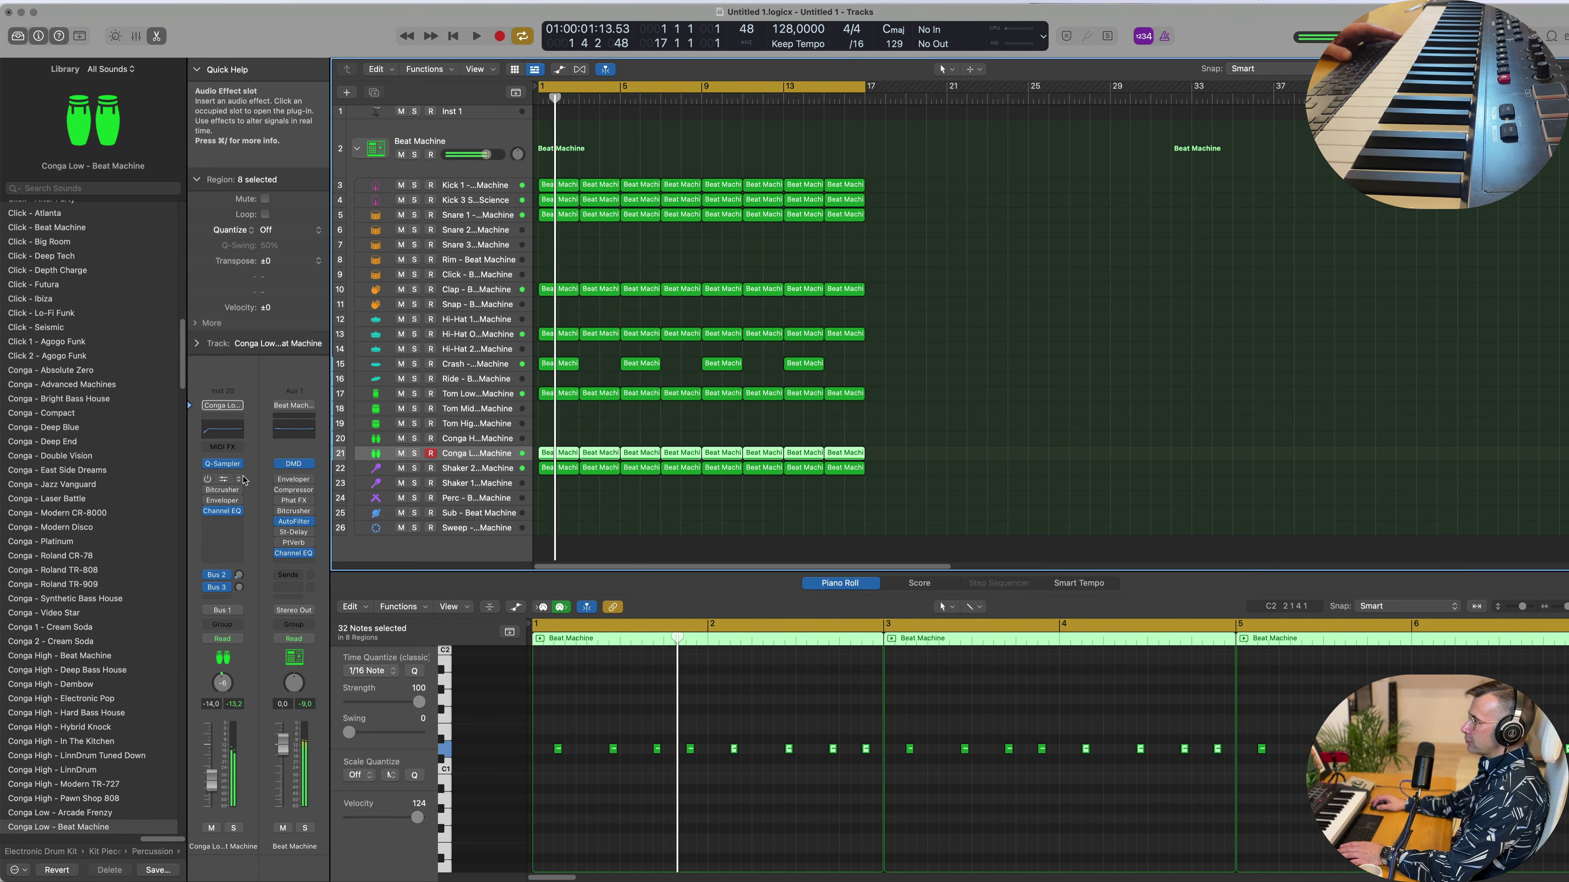
pyautogui.click(241, 588)
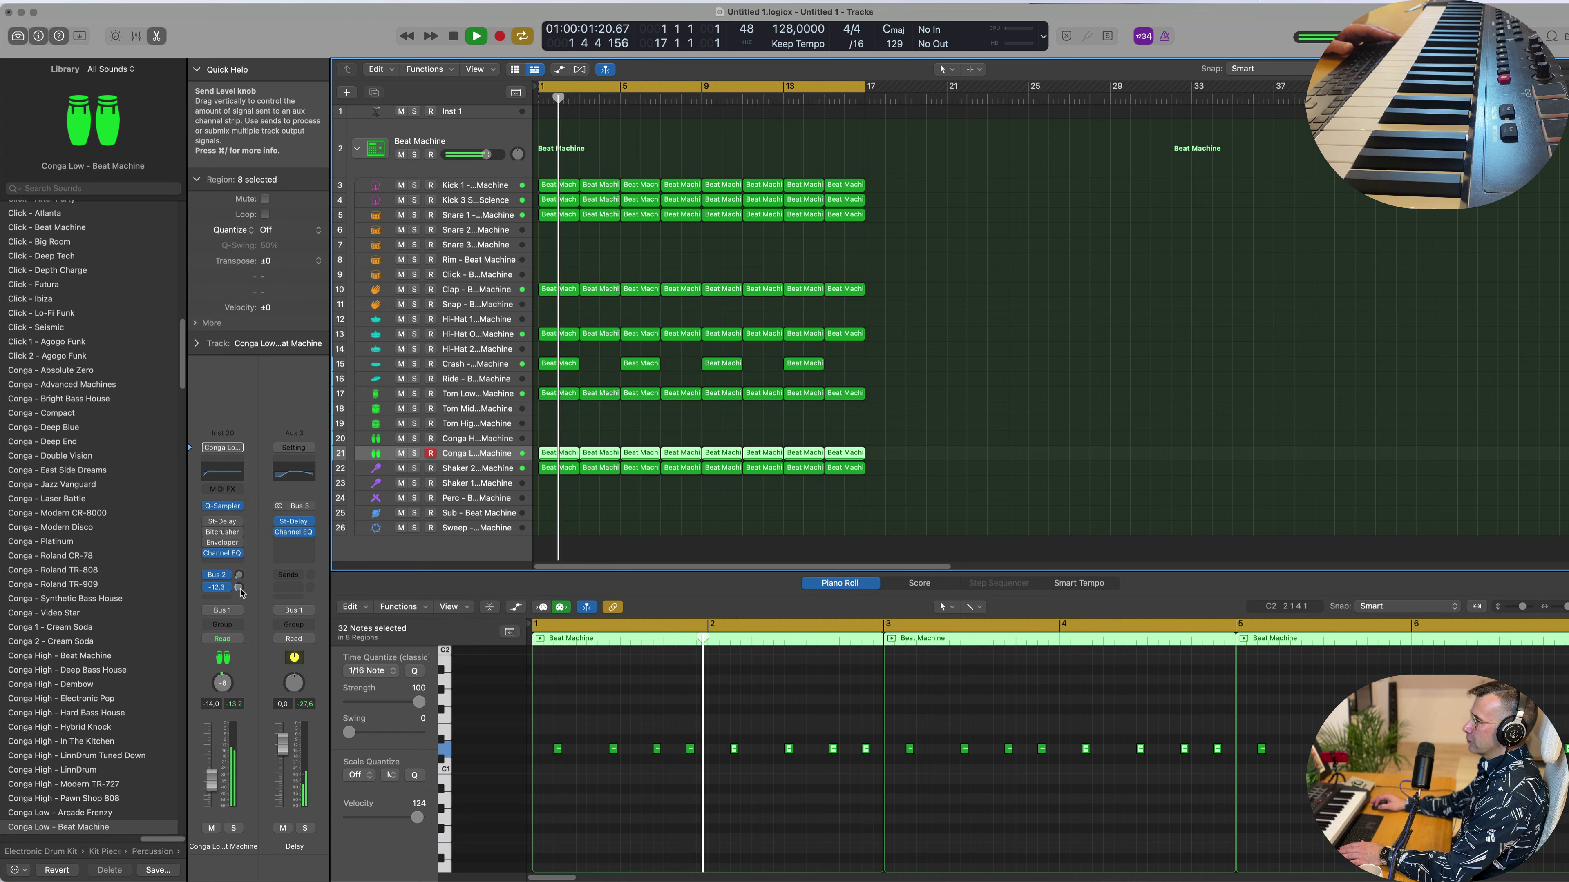
pyautogui.moveTo(242, 588); pyautogui.dragTo(241, 596)
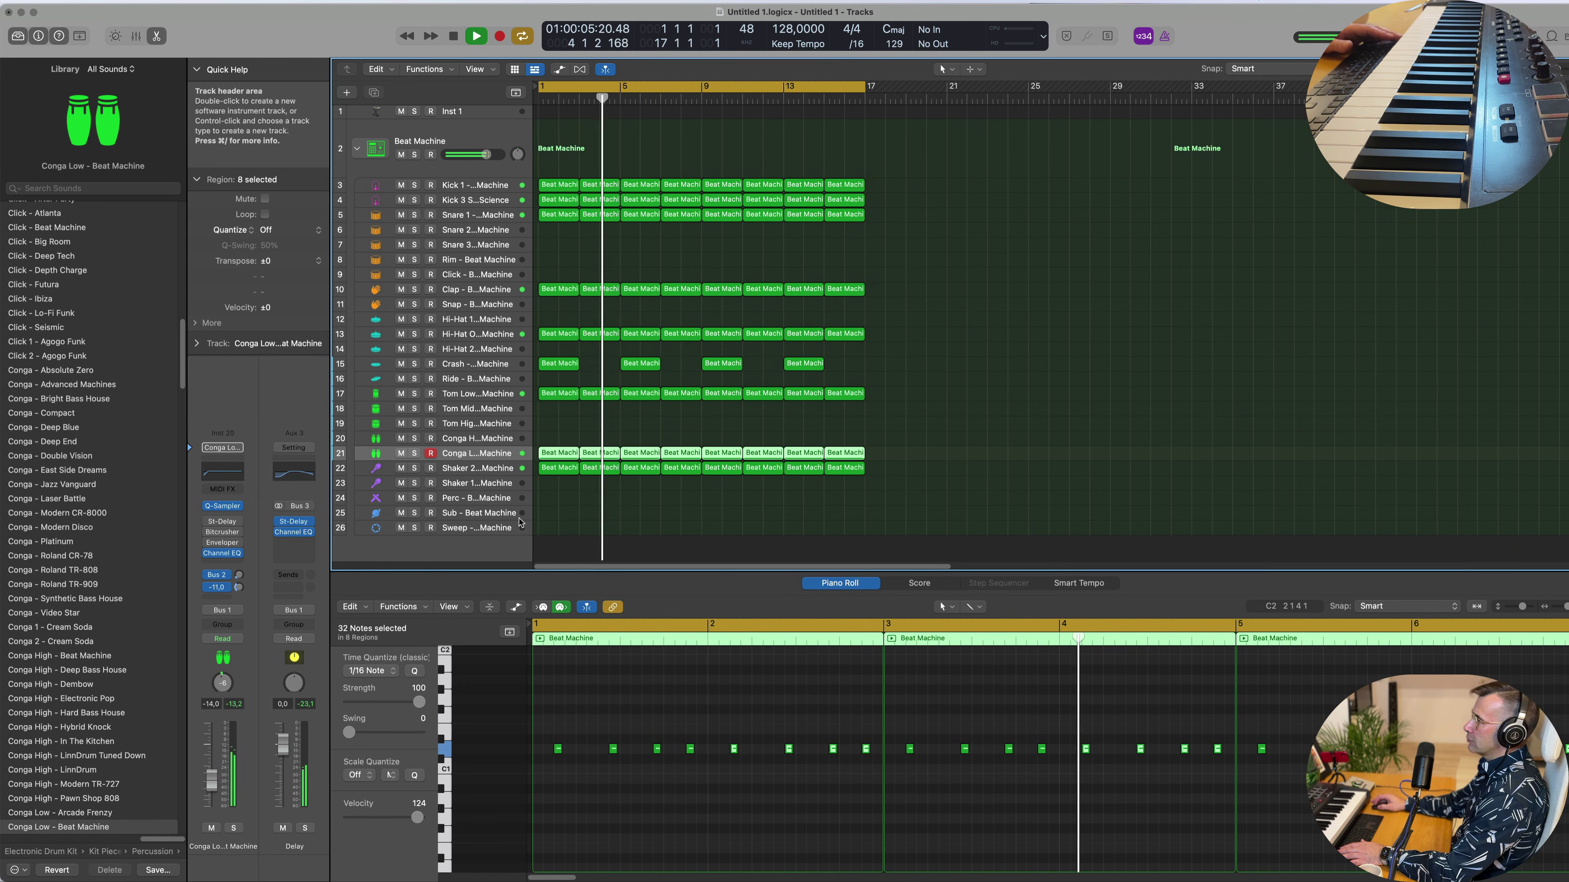
pyautogui.click(1019, 354)
pyautogui.scroll(1, 1019, 354)
pyautogui.scroll(-1, 1018, 354)
# Select the Inst 1 track, show the toolbar, enable Track Zoom and restart playback from bar 1.
pyautogui.click(503, 111)
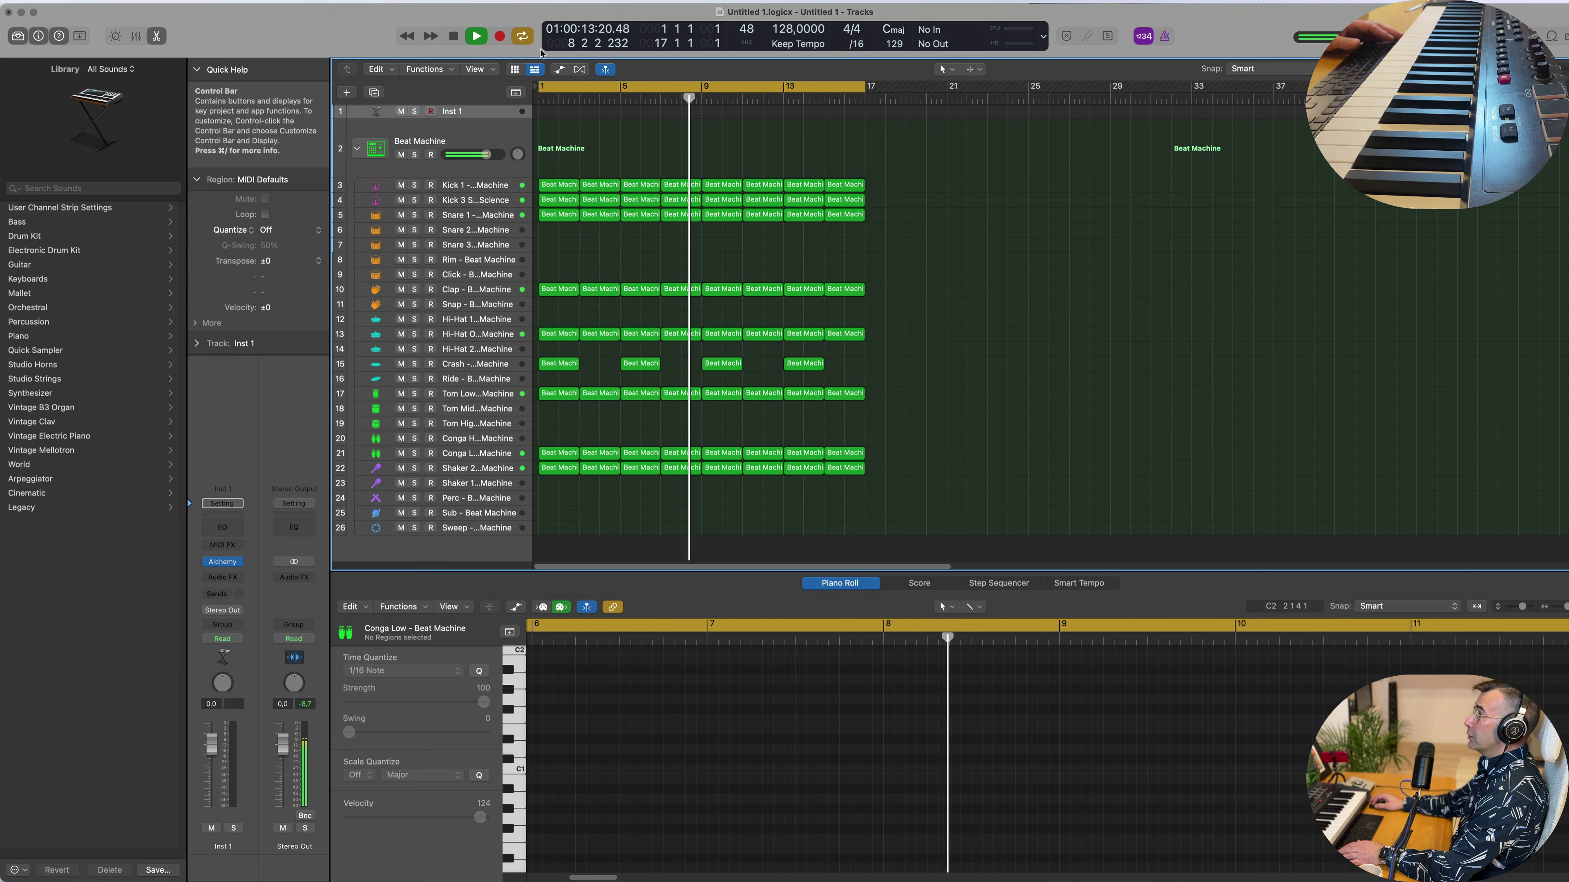
pyautogui.press('ctrl+alt+super+t')
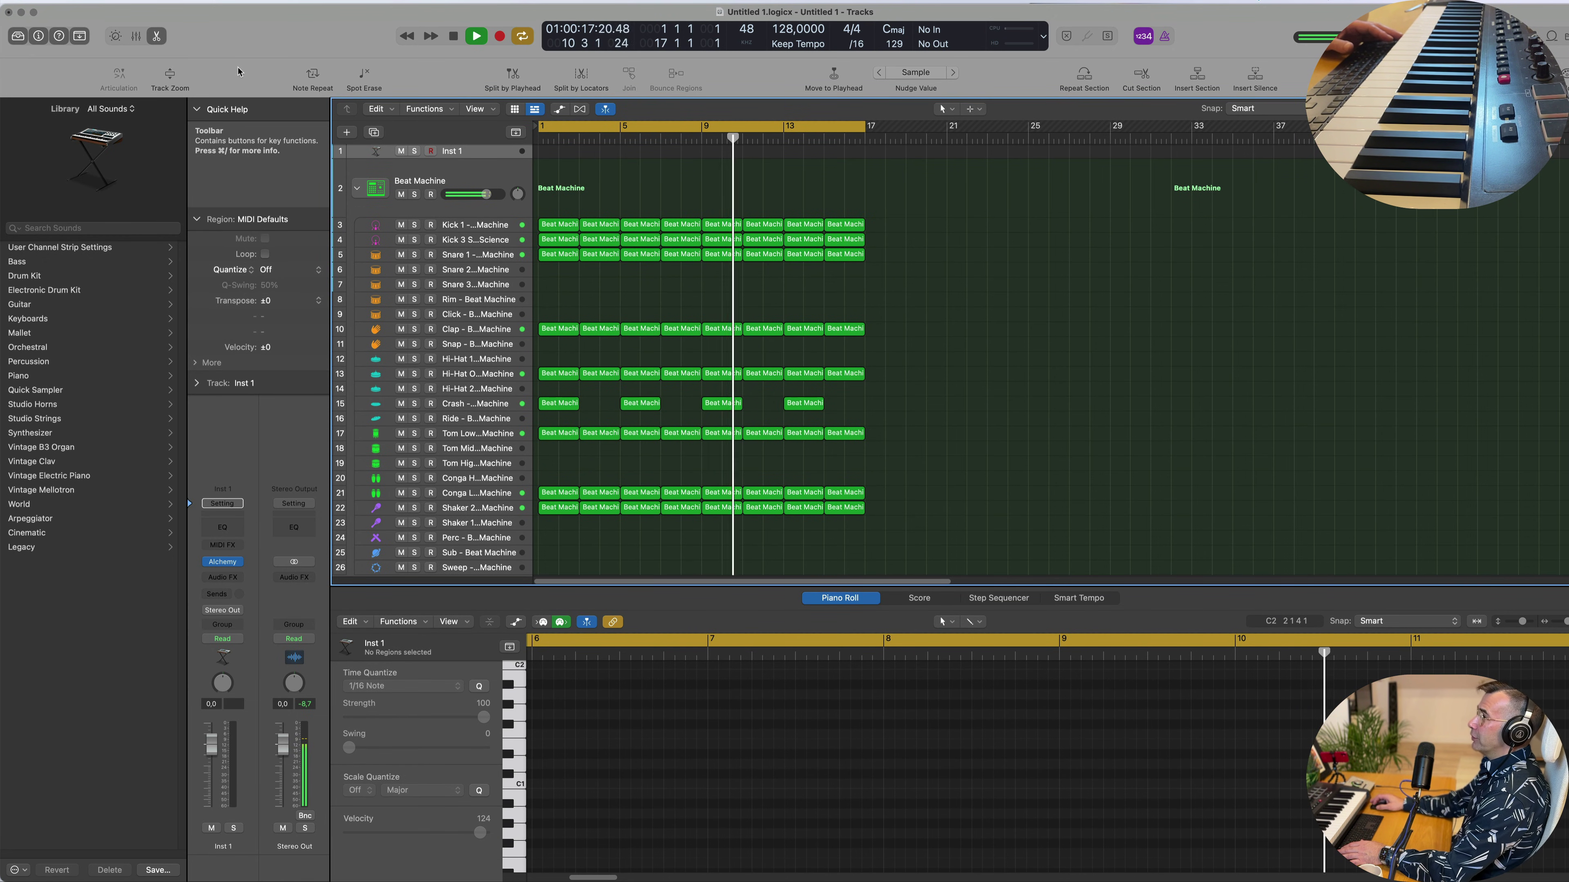
pyautogui.click(166, 76)
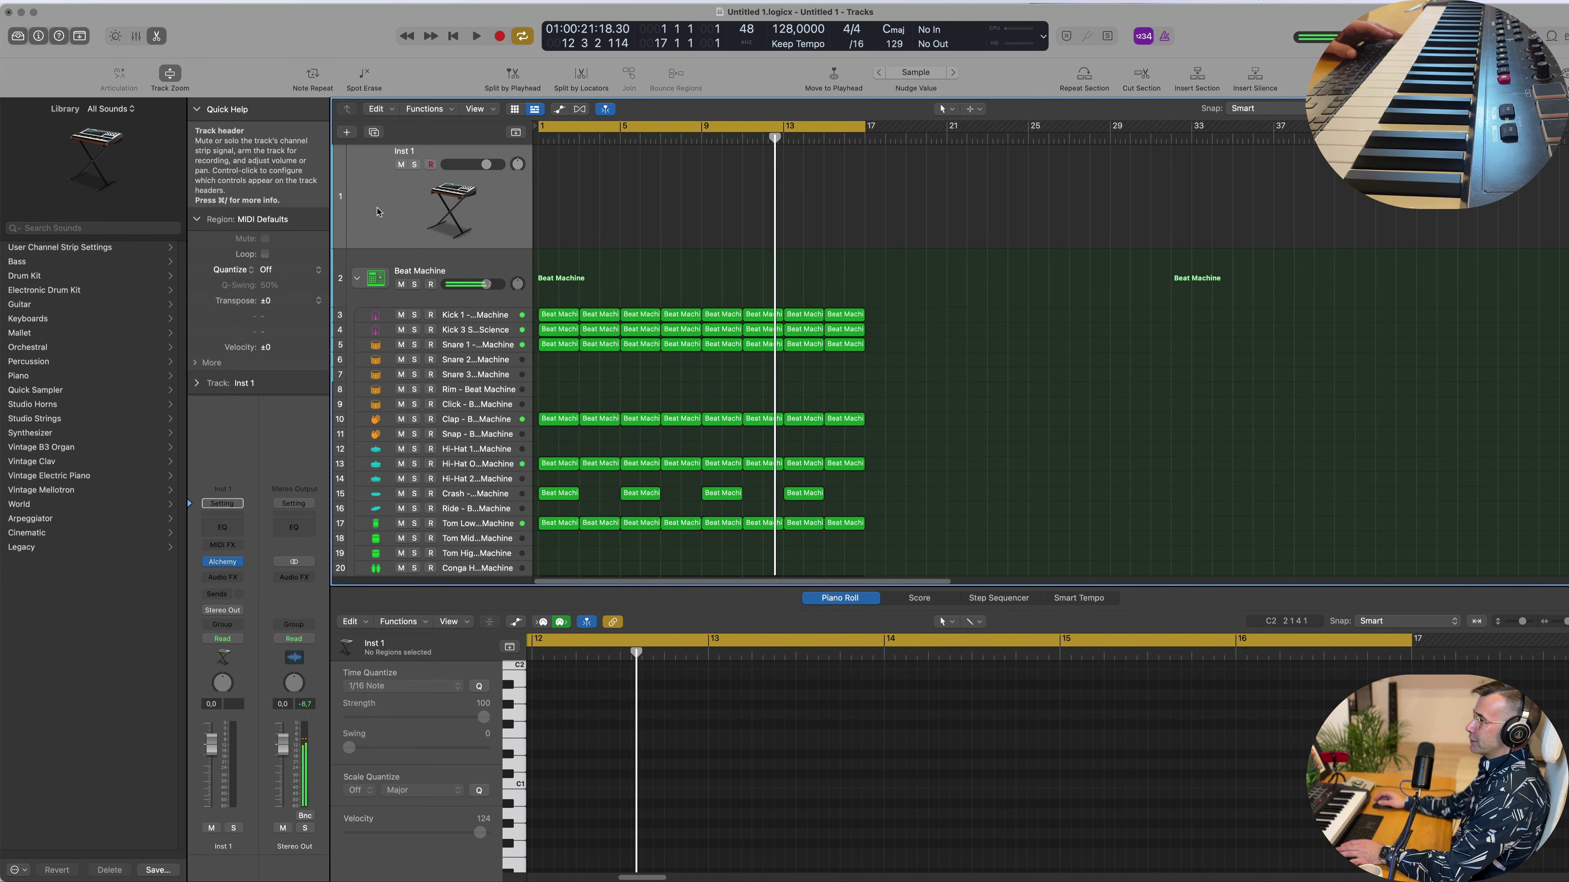
pyautogui.press('Return')
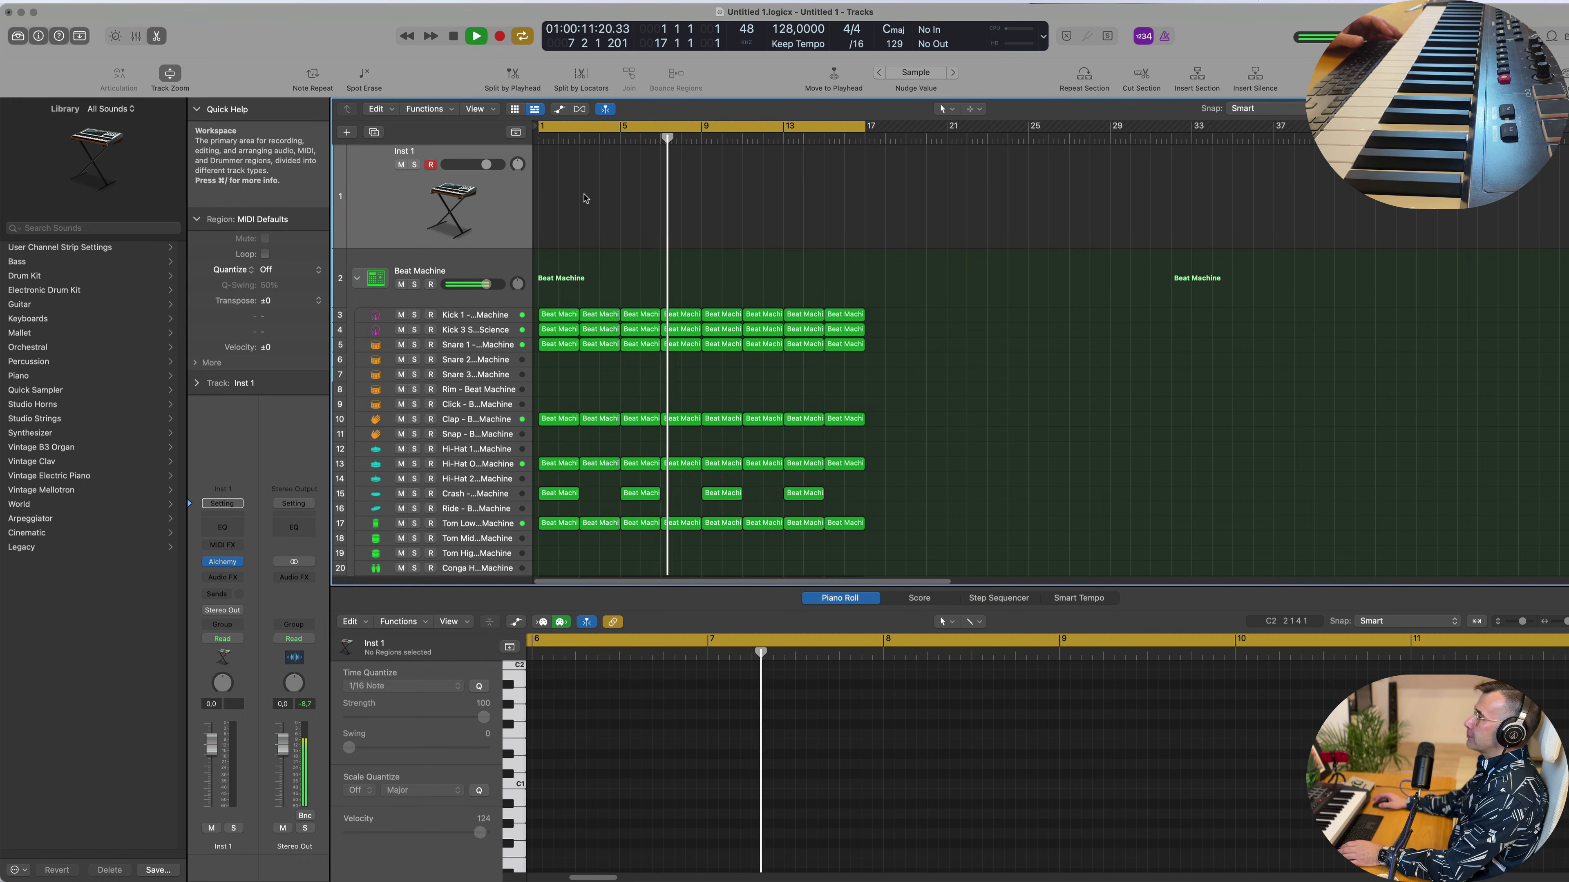
pyautogui.press('Return')
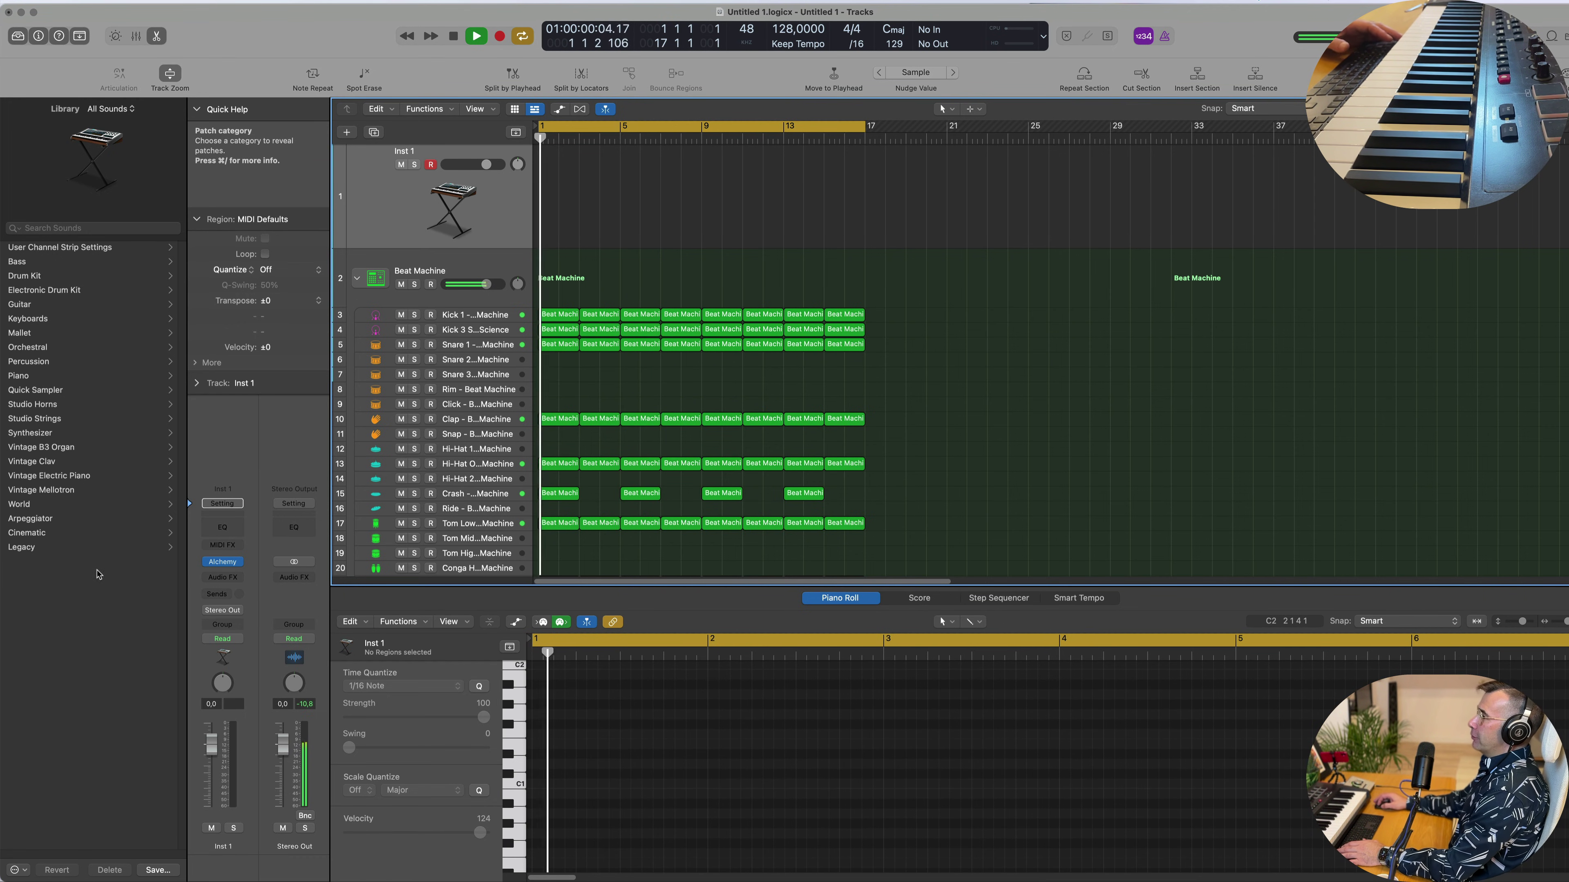
# Open Alchemy on the Inst 1 track and filter its presets by the Bass category and Nasty timbre.
pyautogui.click(222, 561)
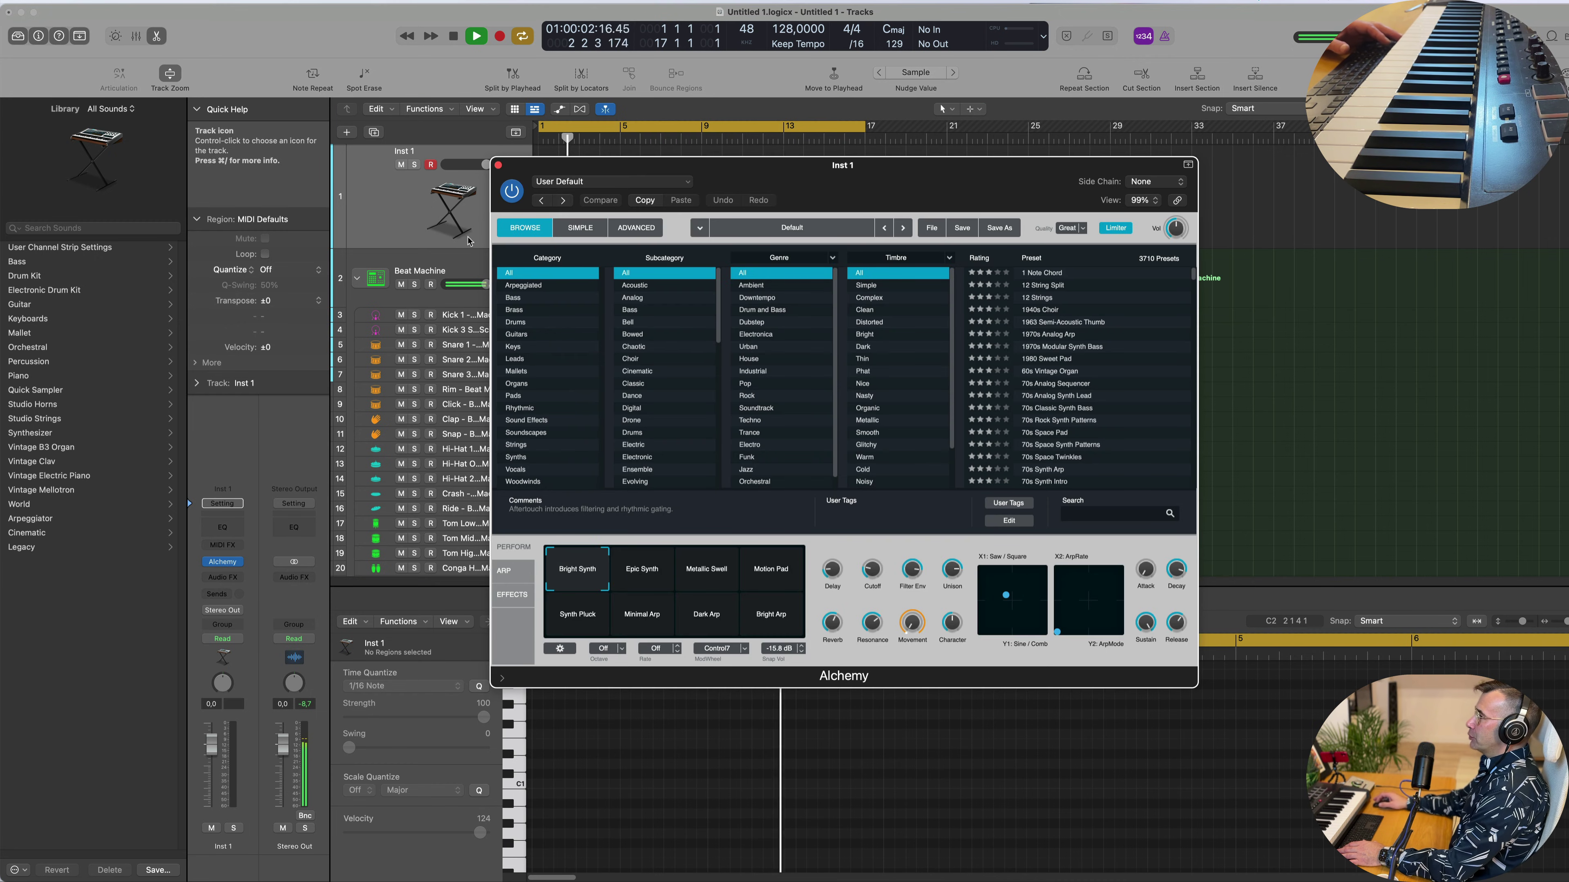
pyautogui.click(518, 297)
pyautogui.moveTo(884, 184); pyautogui.dragTo(806, 180)
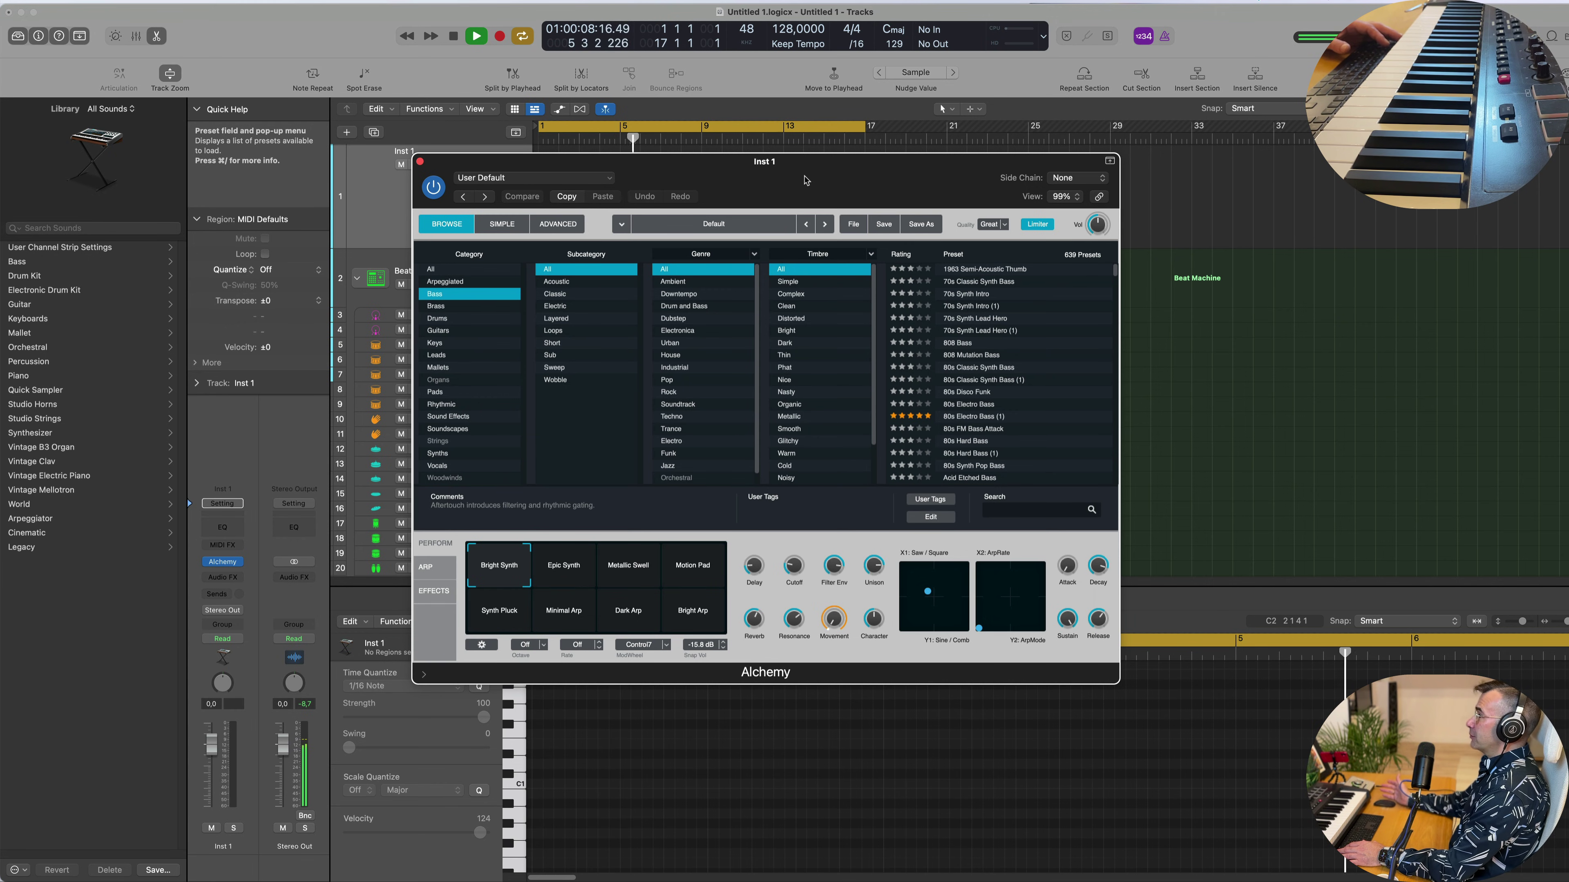
pyautogui.scroll(-1, 727, 336)
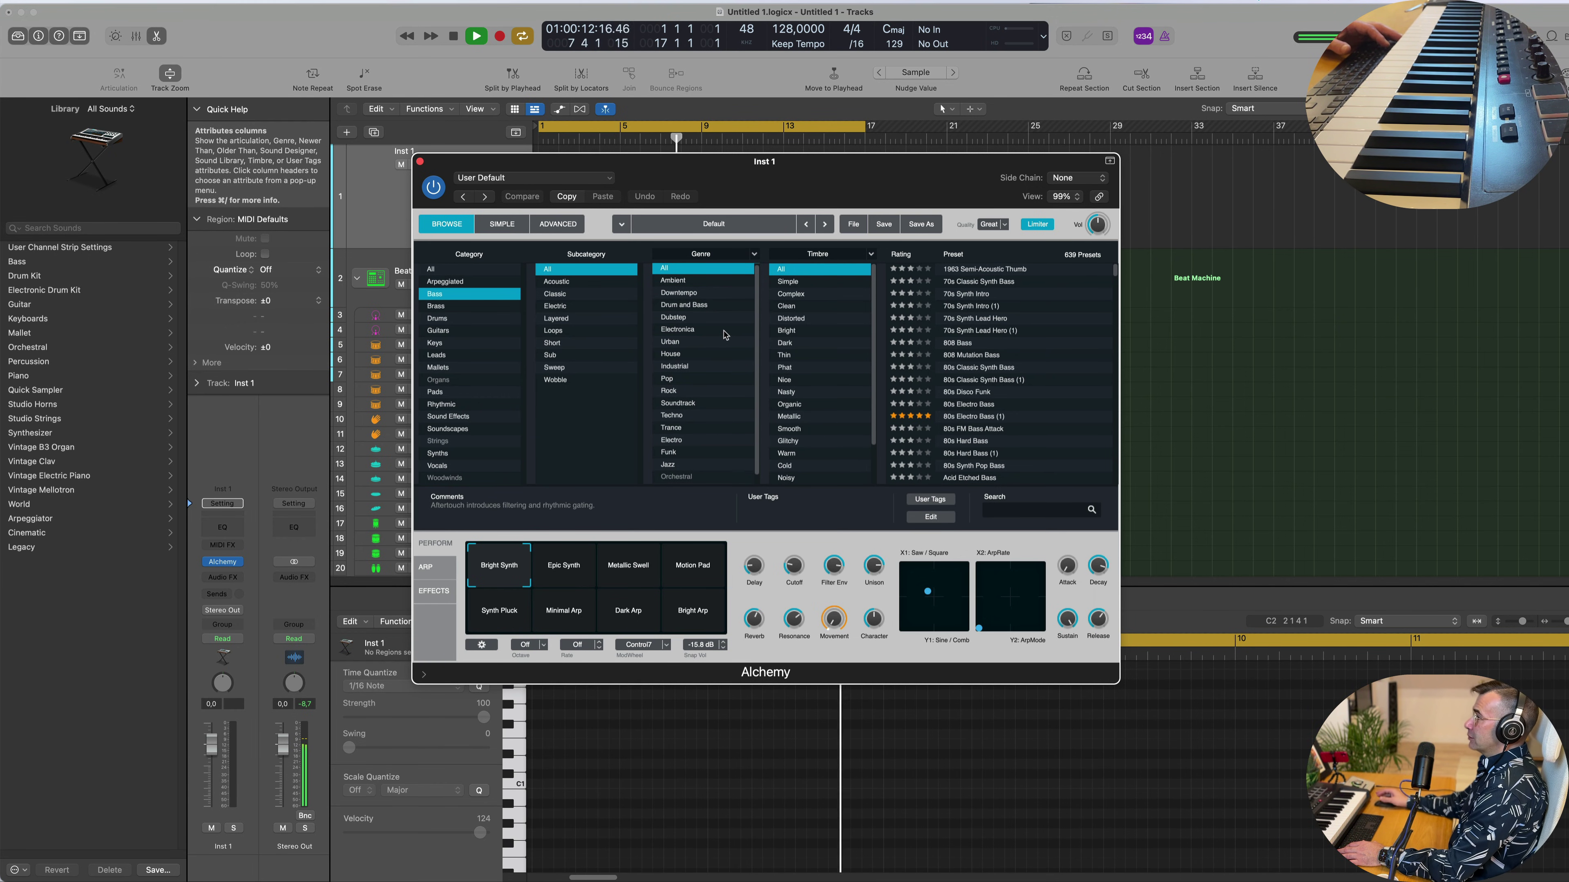
pyautogui.scroll(-1, 719, 335)
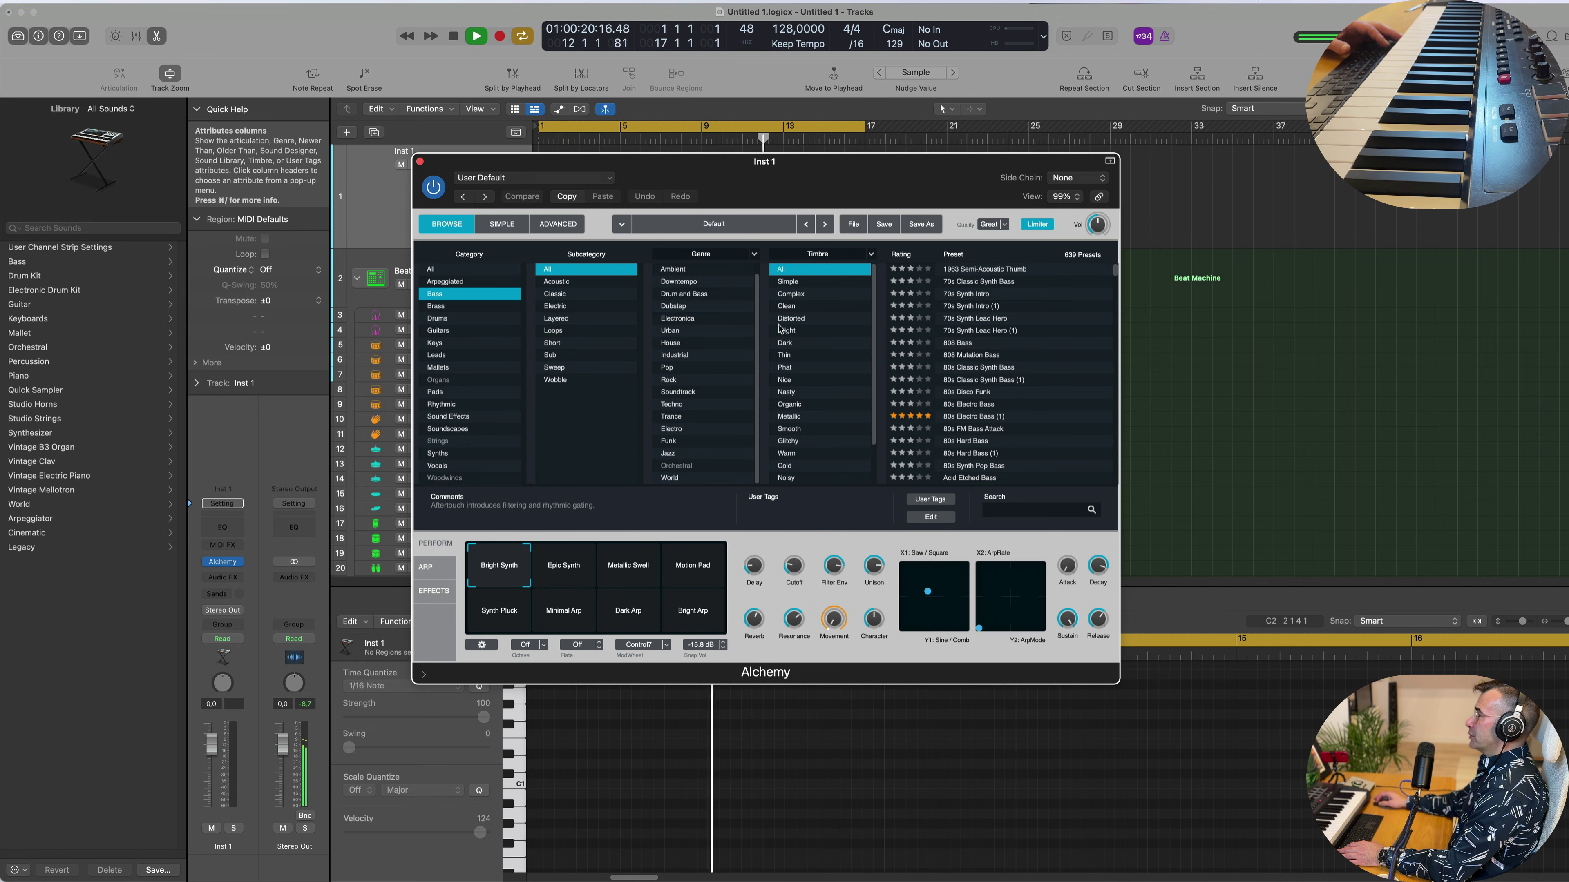
pyautogui.click(794, 392)
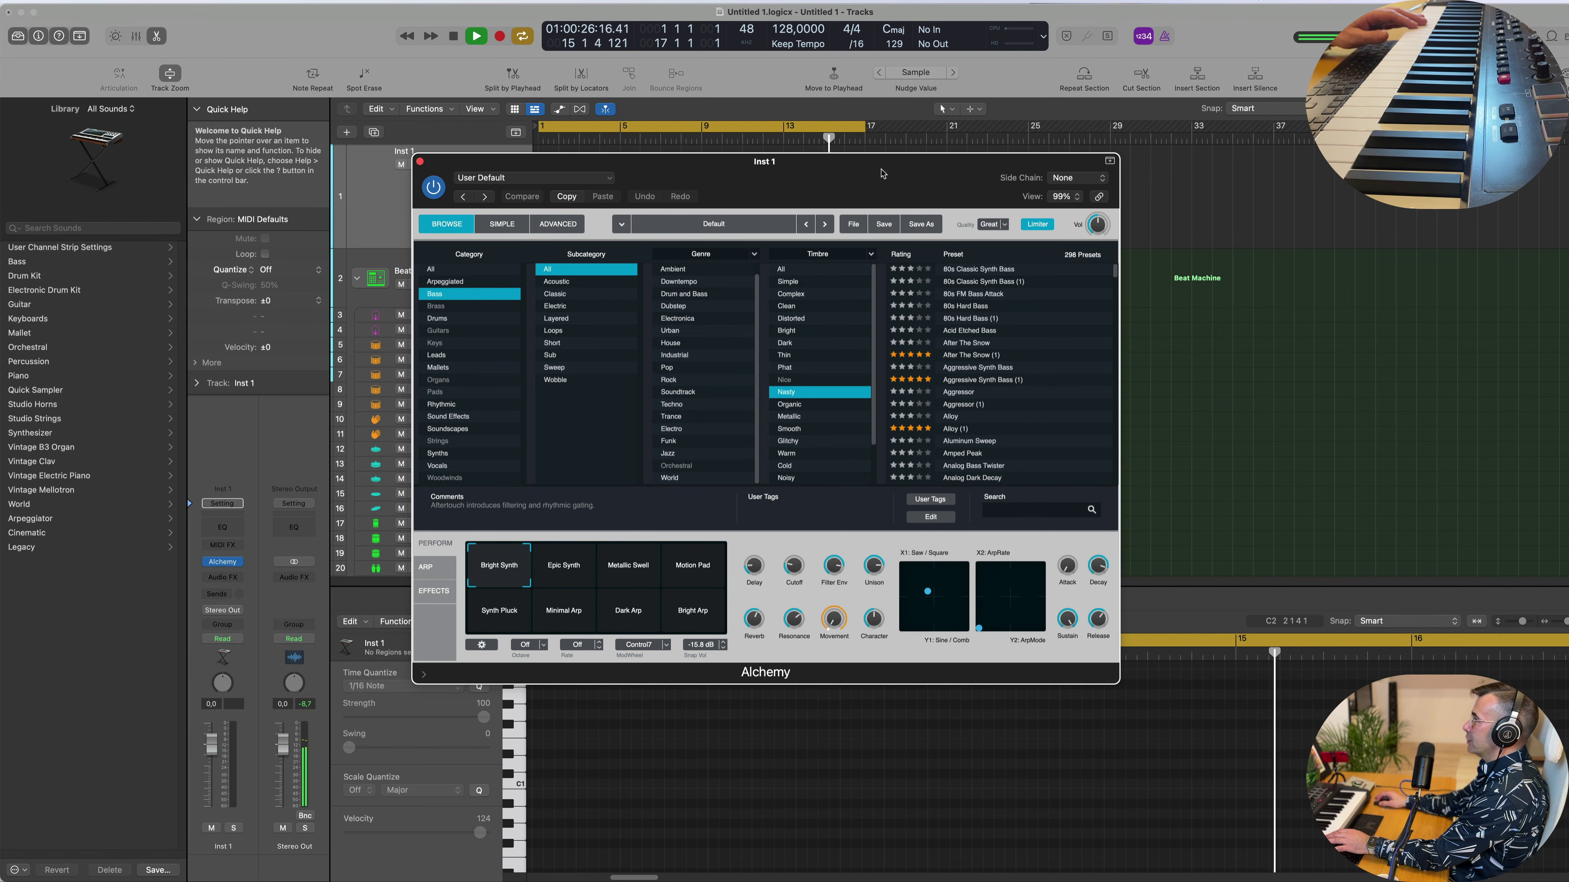
# Audition the 80s Classic Synth Bass preset against the beat and load 80s Hard Bass.
pyautogui.moveTo(880, 173); pyautogui.dragTo(901, 286)
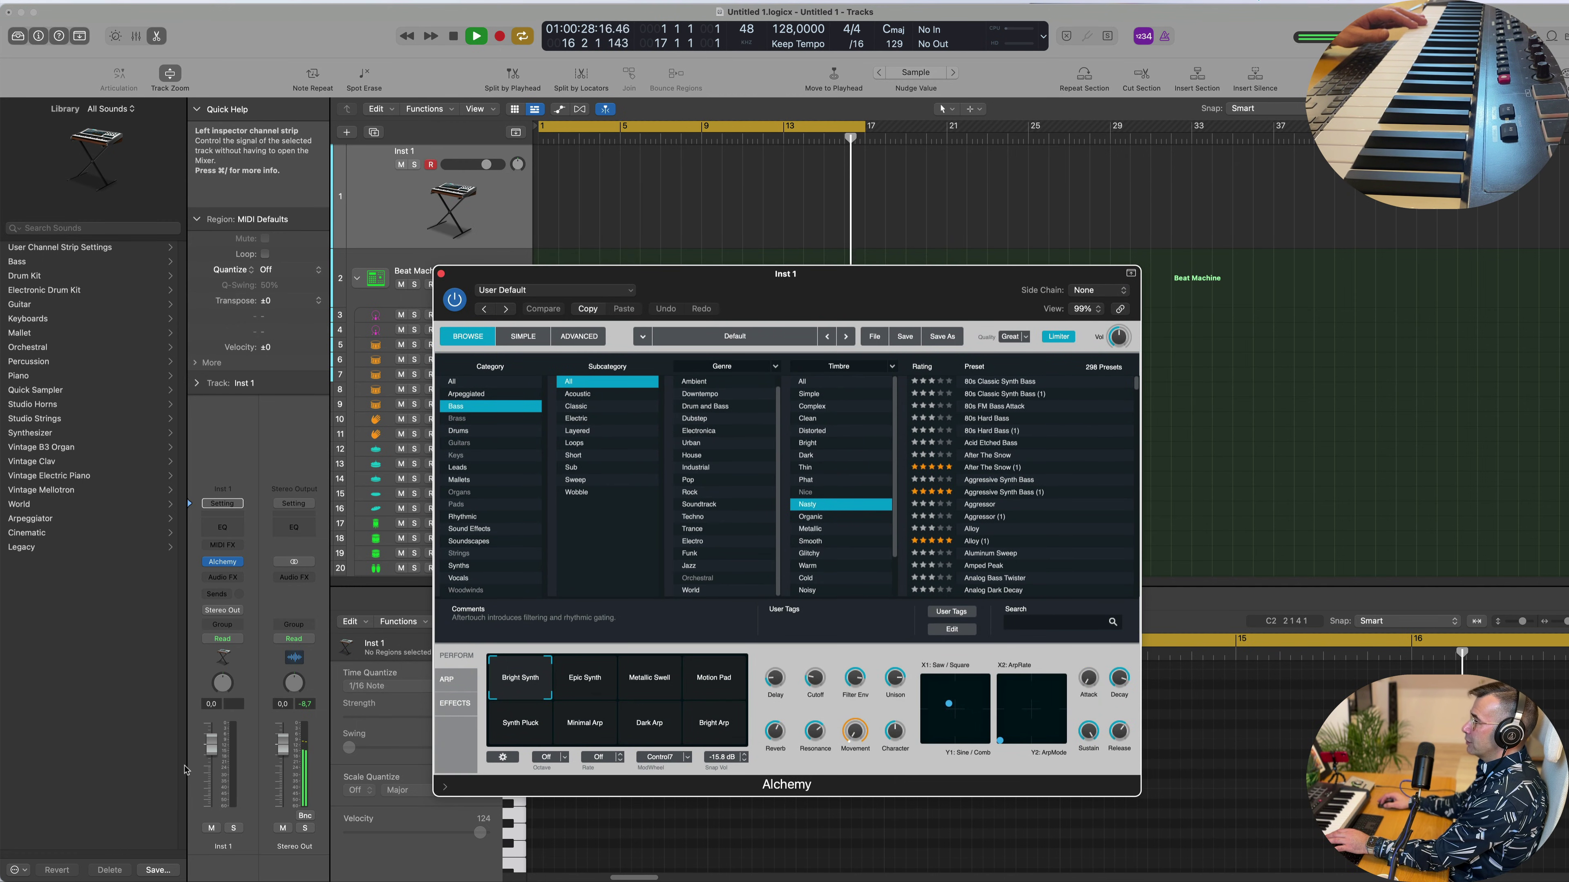
pyautogui.click(978, 383)
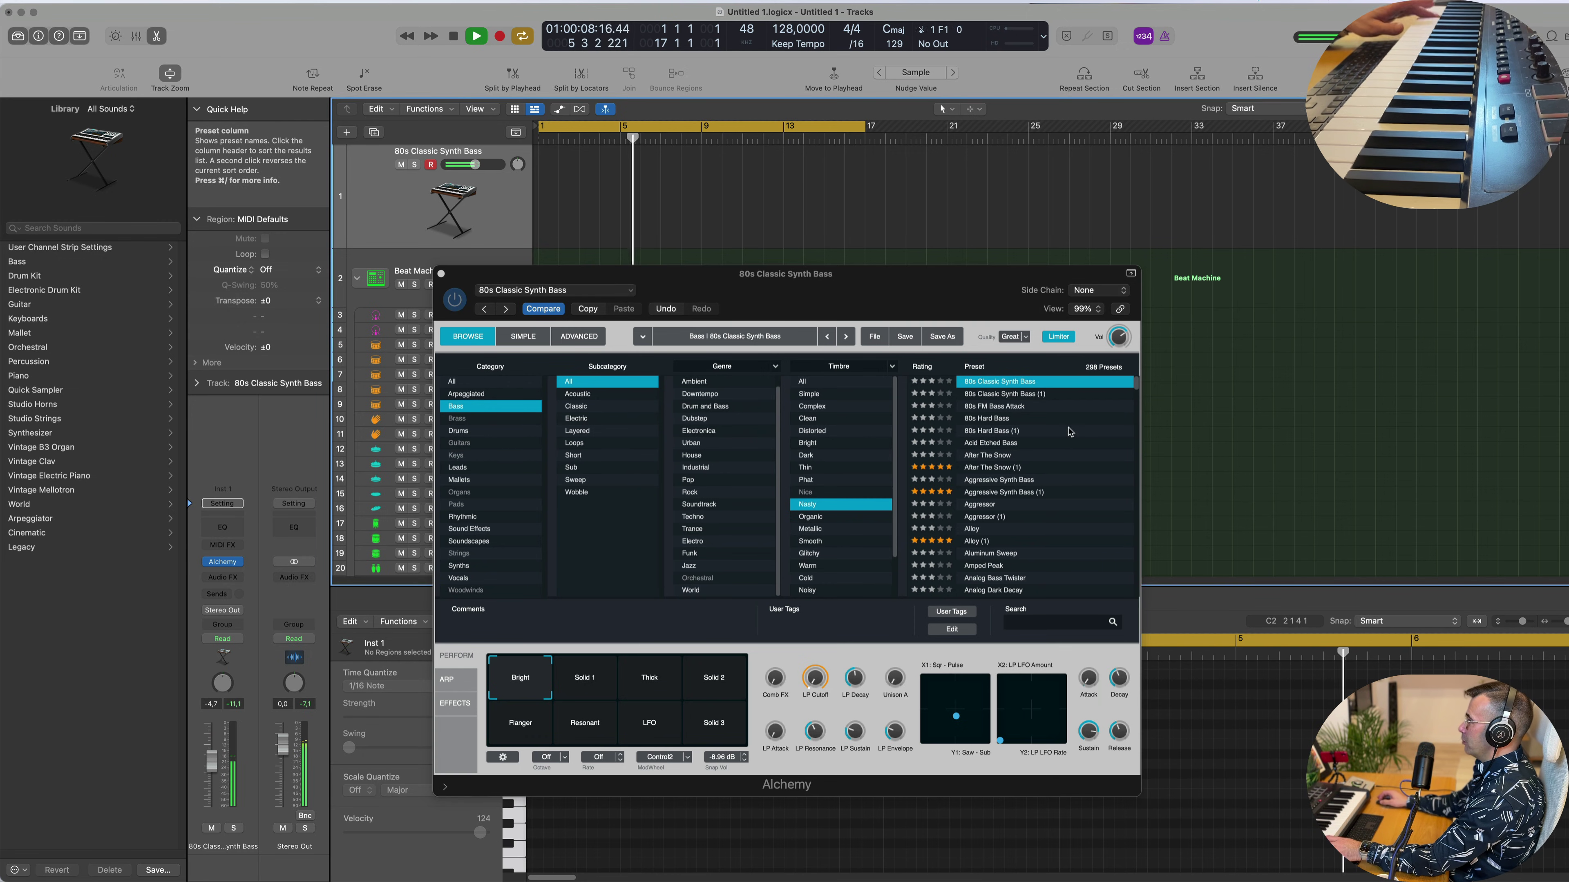
pyautogui.click(974, 421)
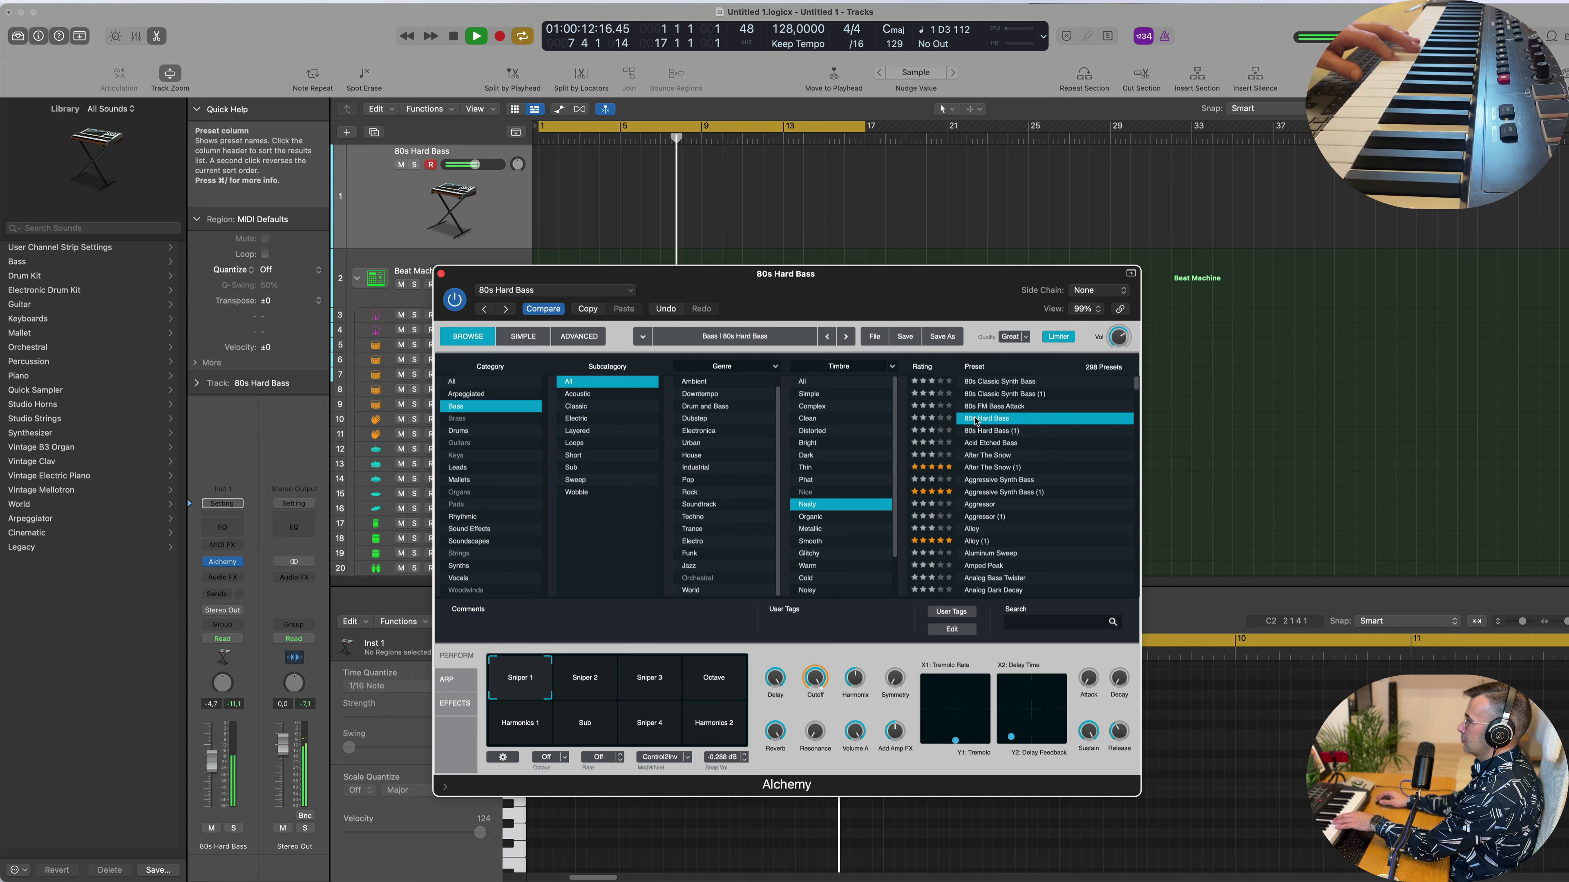
# Load Acid Etched Bass and audition its Overdriven Modulation, Pad Mode and Clean & Phat snapshots with the track volume at −9.4 dB.
pyautogui.click(994, 443)
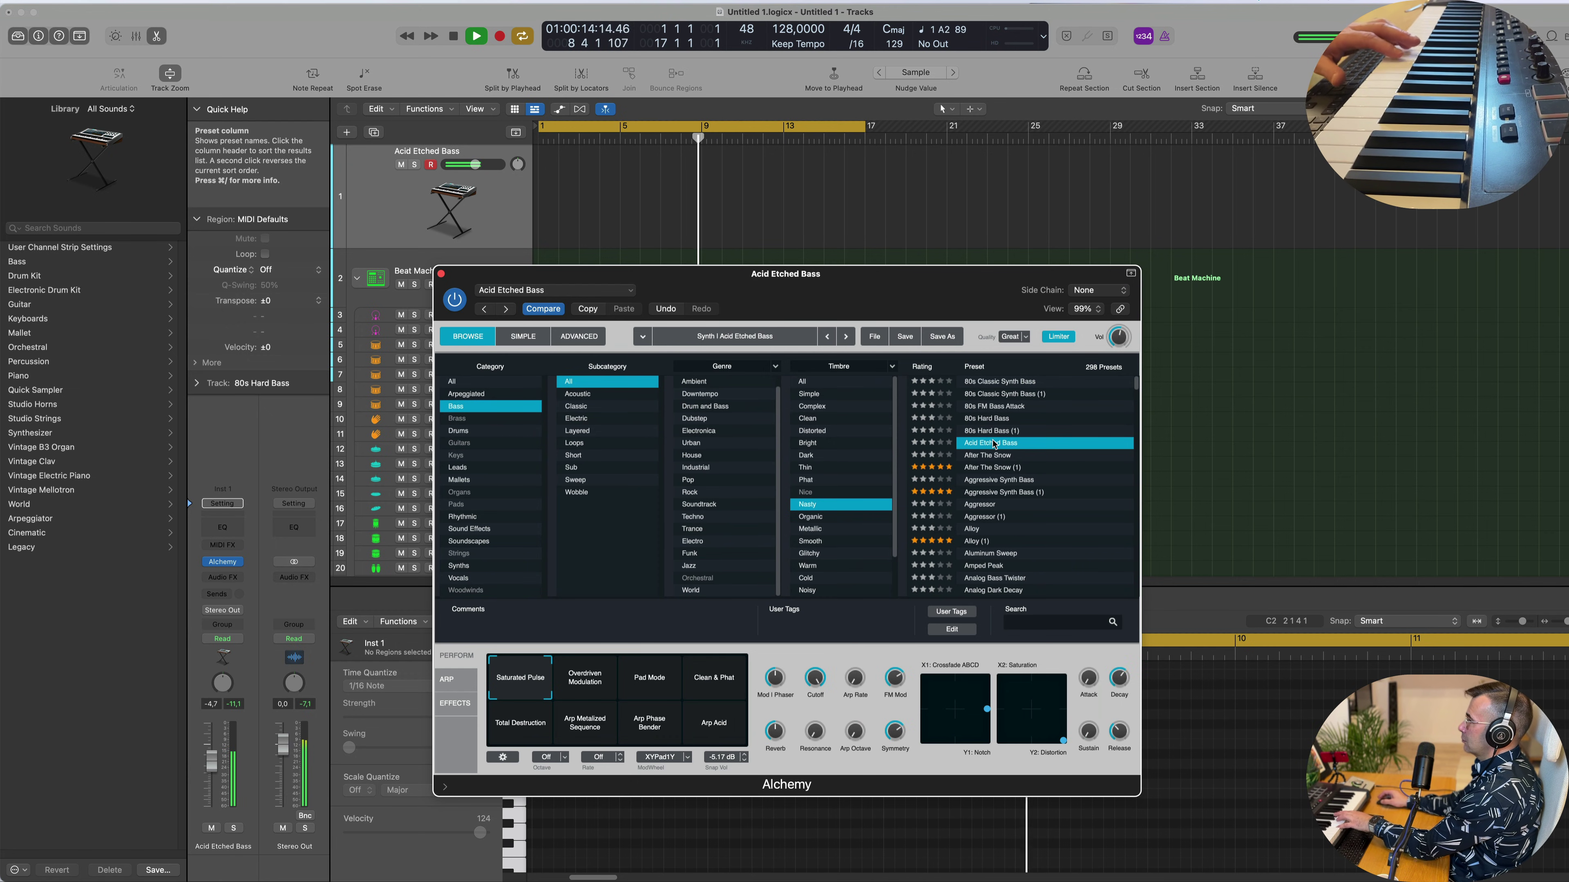
pyautogui.click(585, 679)
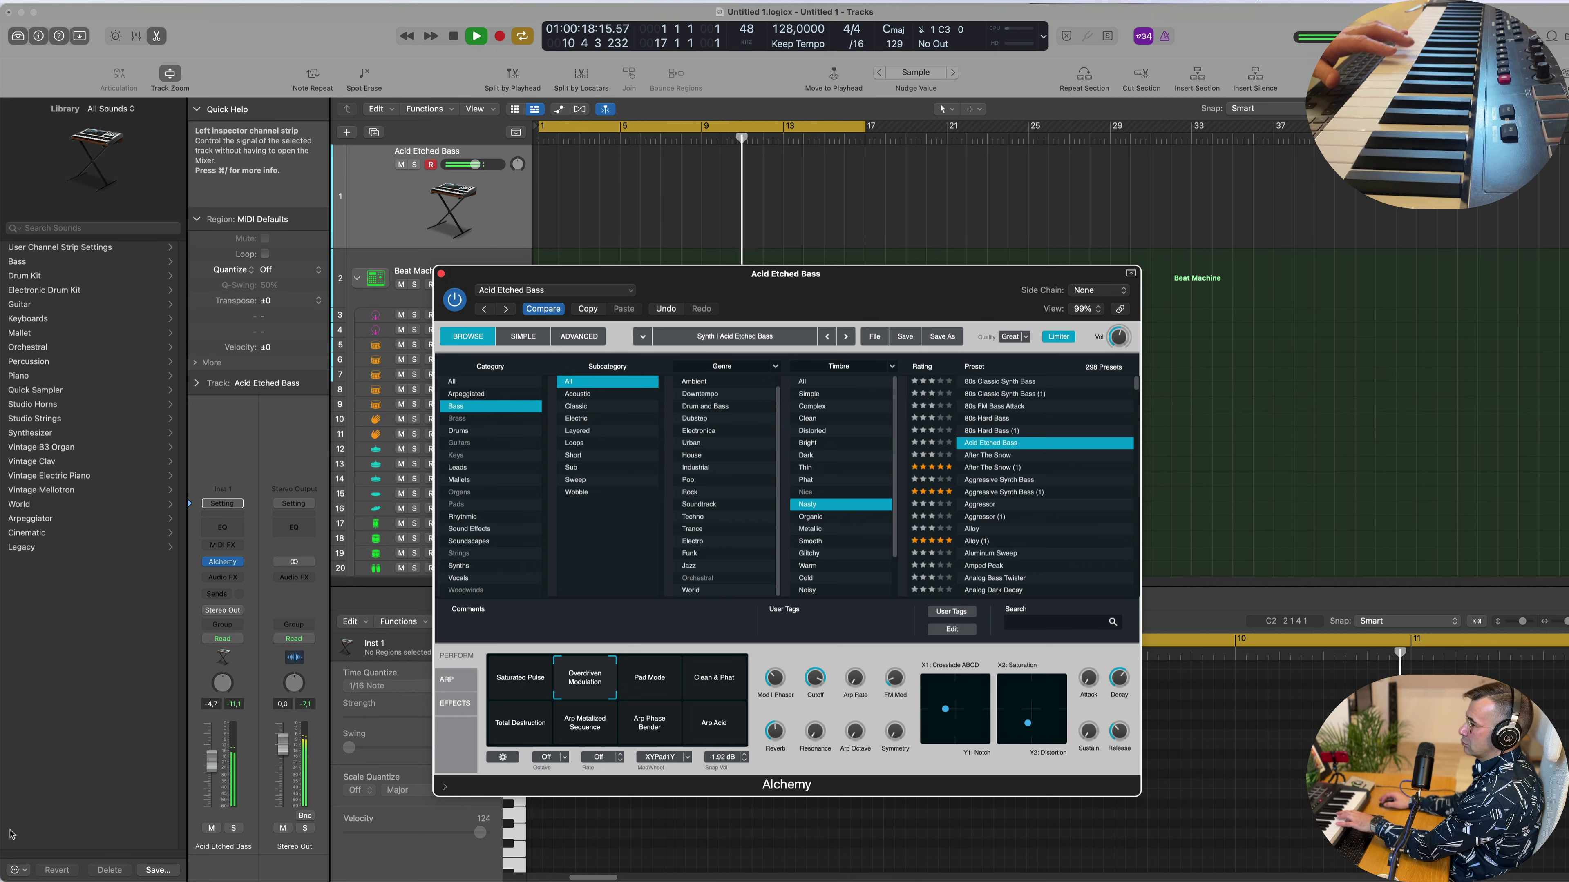
pyautogui.moveTo(474, 164); pyautogui.dragTo(464, 164)
pyautogui.moveTo(211, 792); pyautogui.dragTo(210, 783)
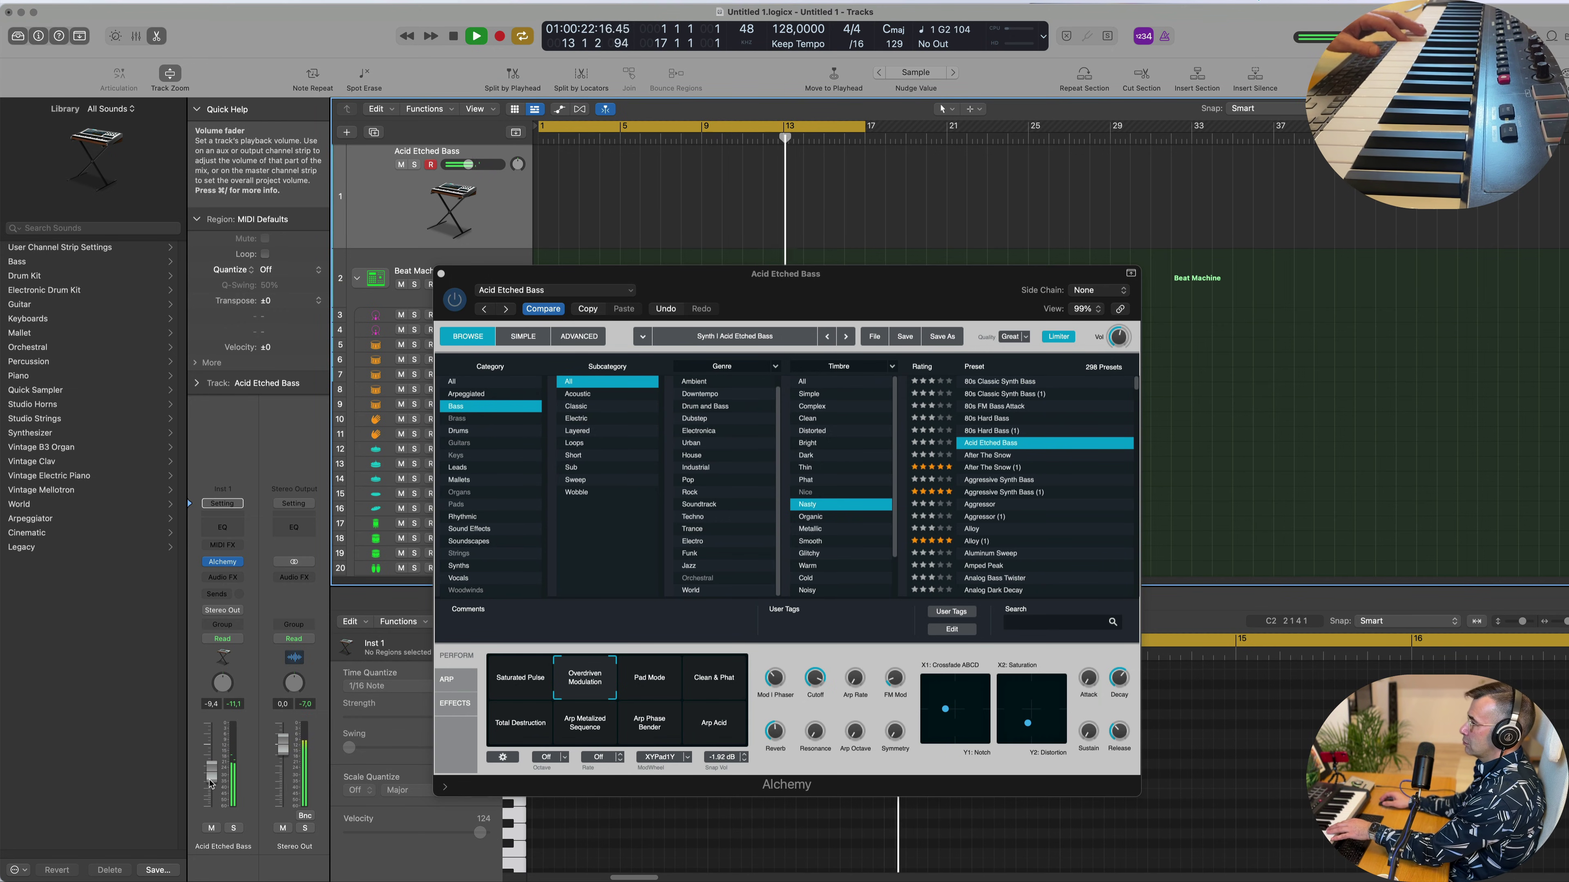
pyautogui.click(648, 685)
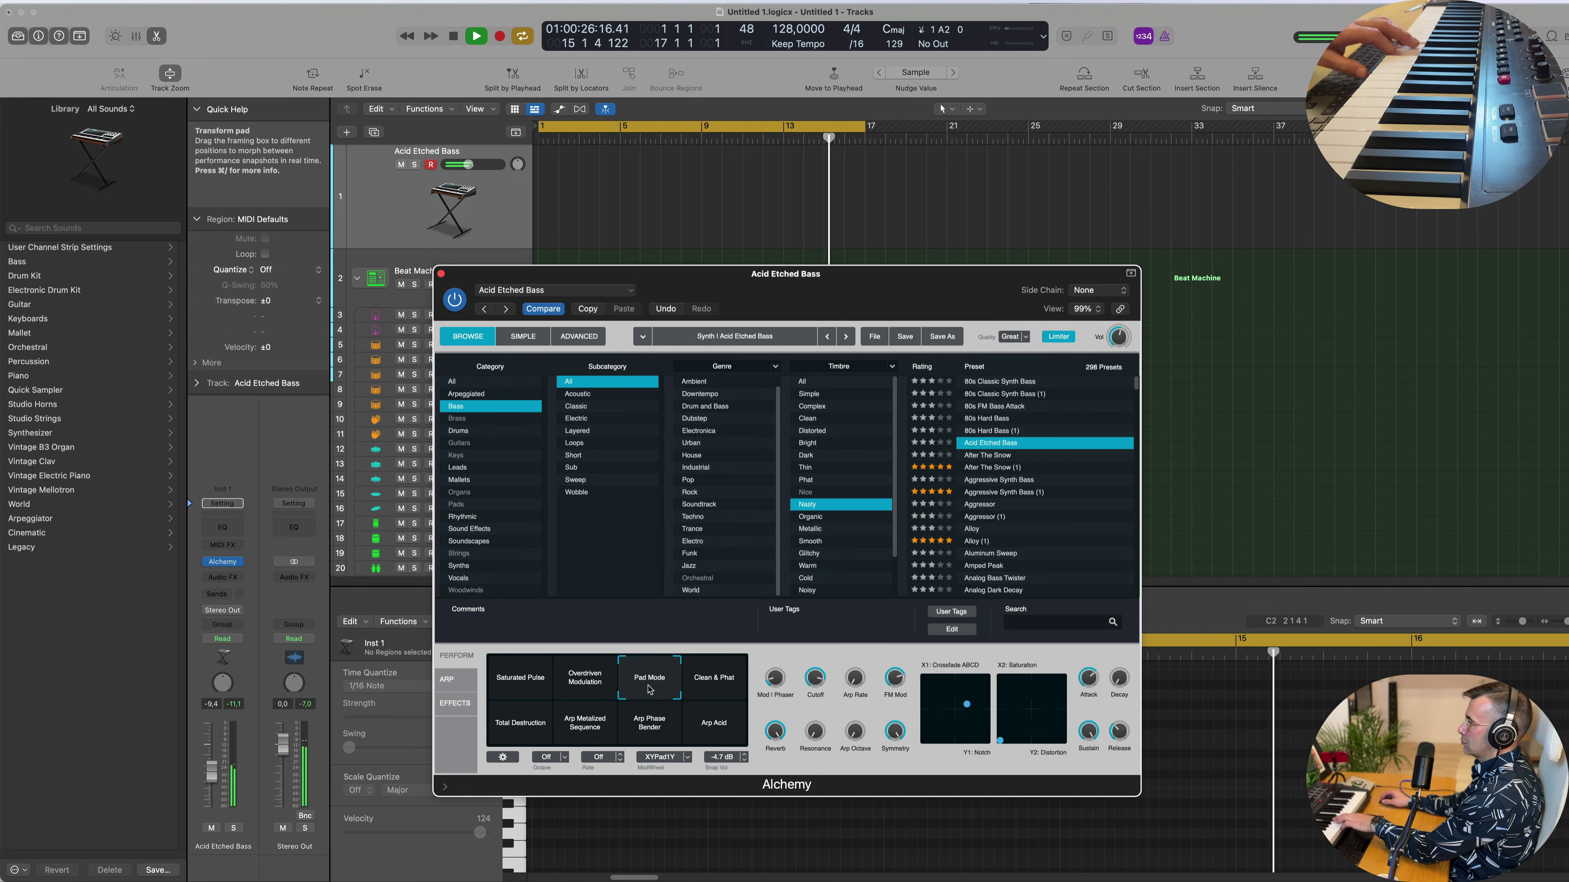
pyautogui.click(710, 680)
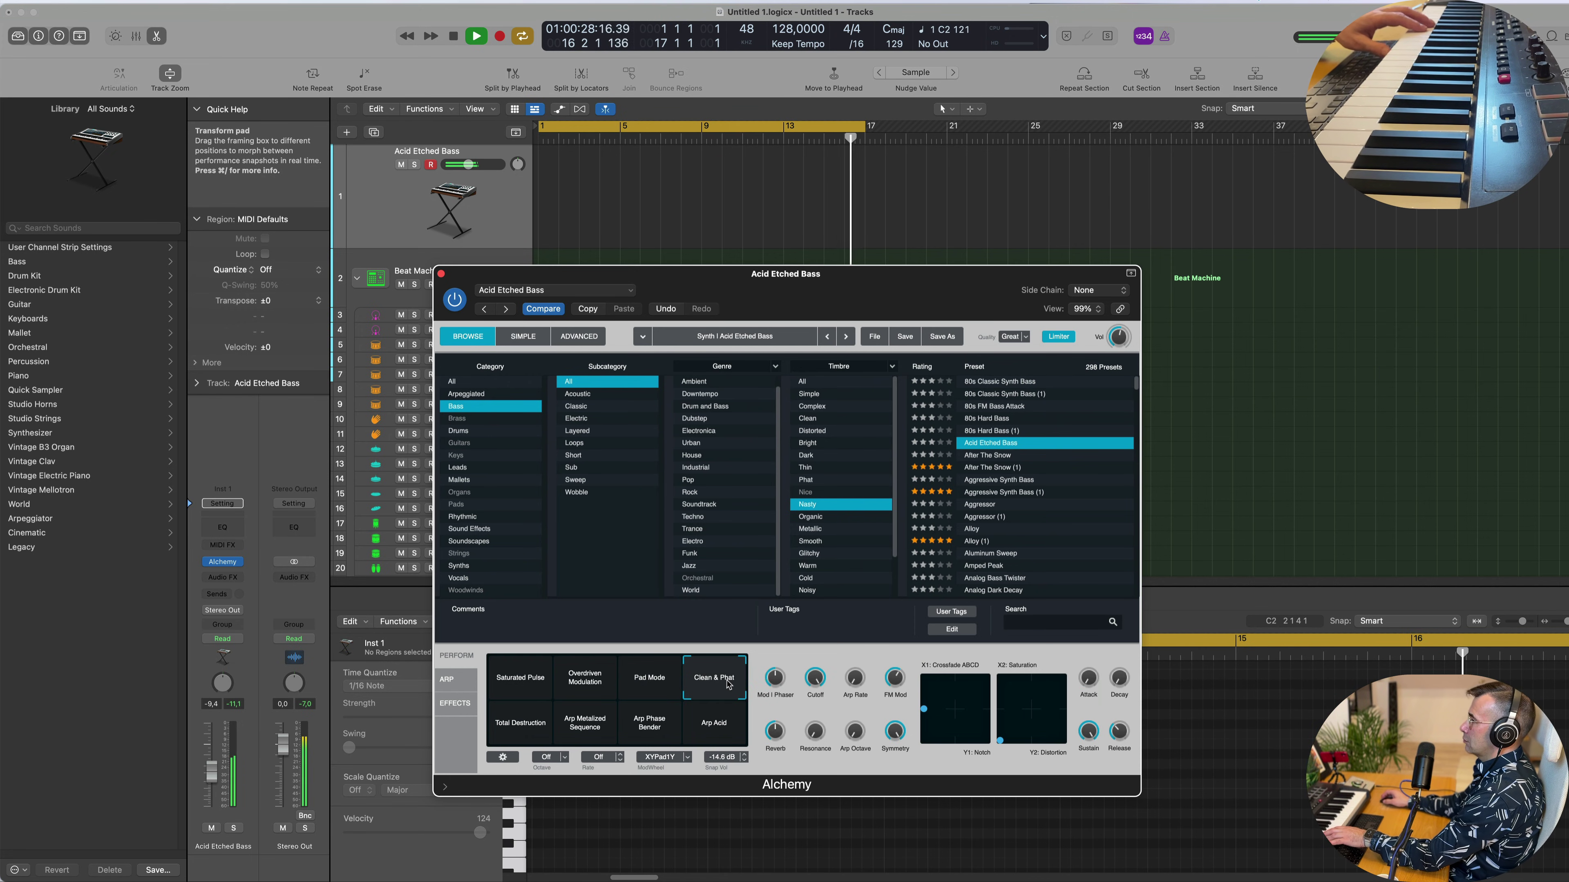
# Audition After The Snow with the track volume at −13.8 dB, and load the Aggressive Synth Bass (1) preset.
pyautogui.click(988, 455)
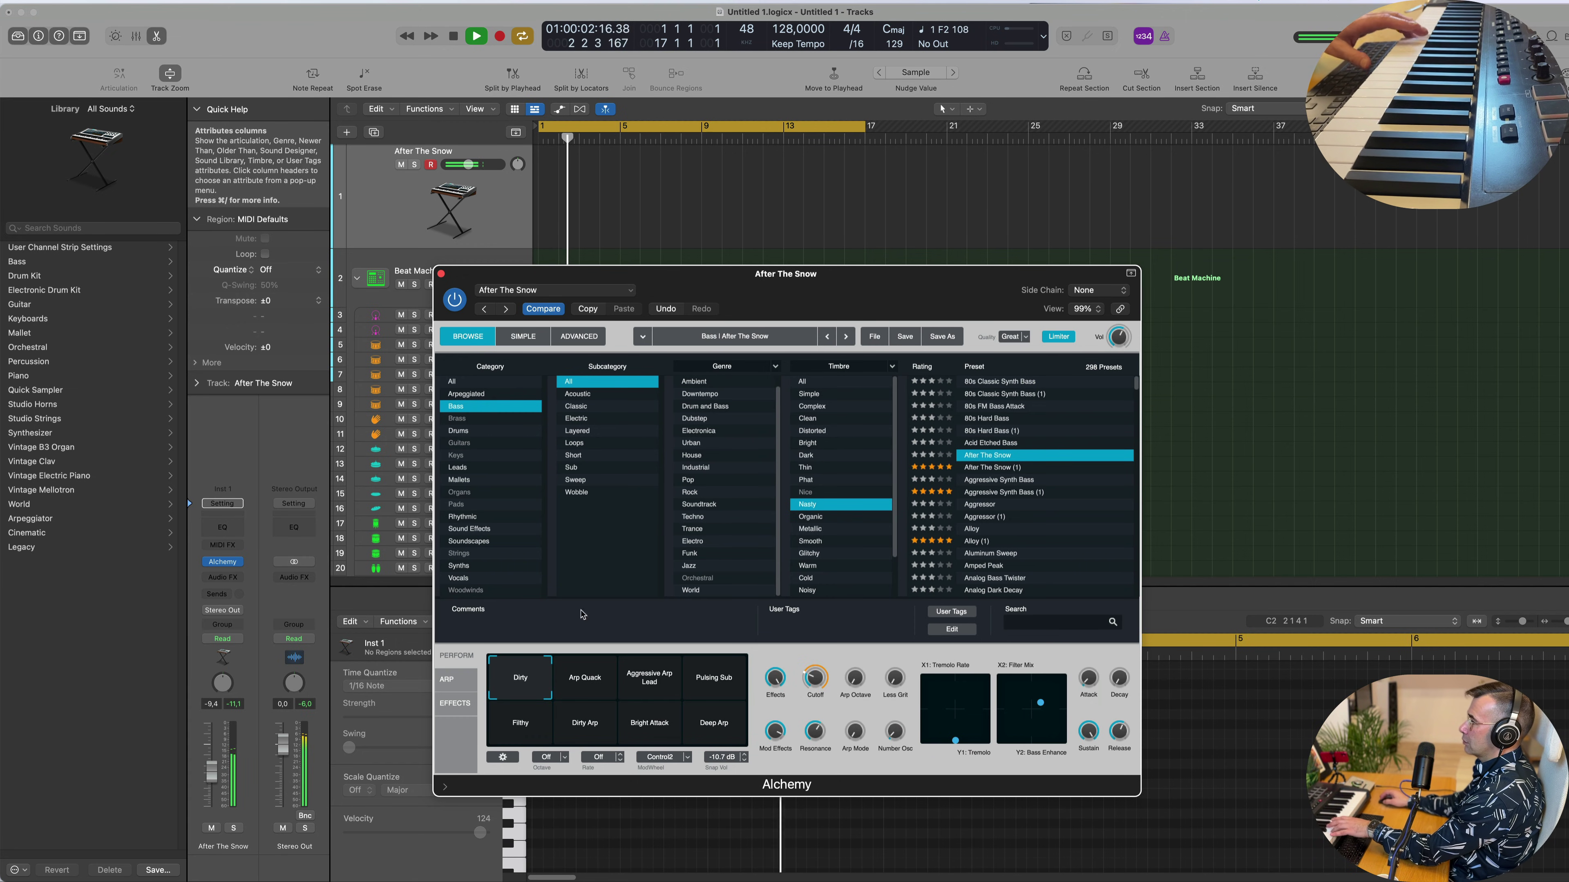
pyautogui.moveTo(208, 773); pyautogui.dragTo(210, 780)
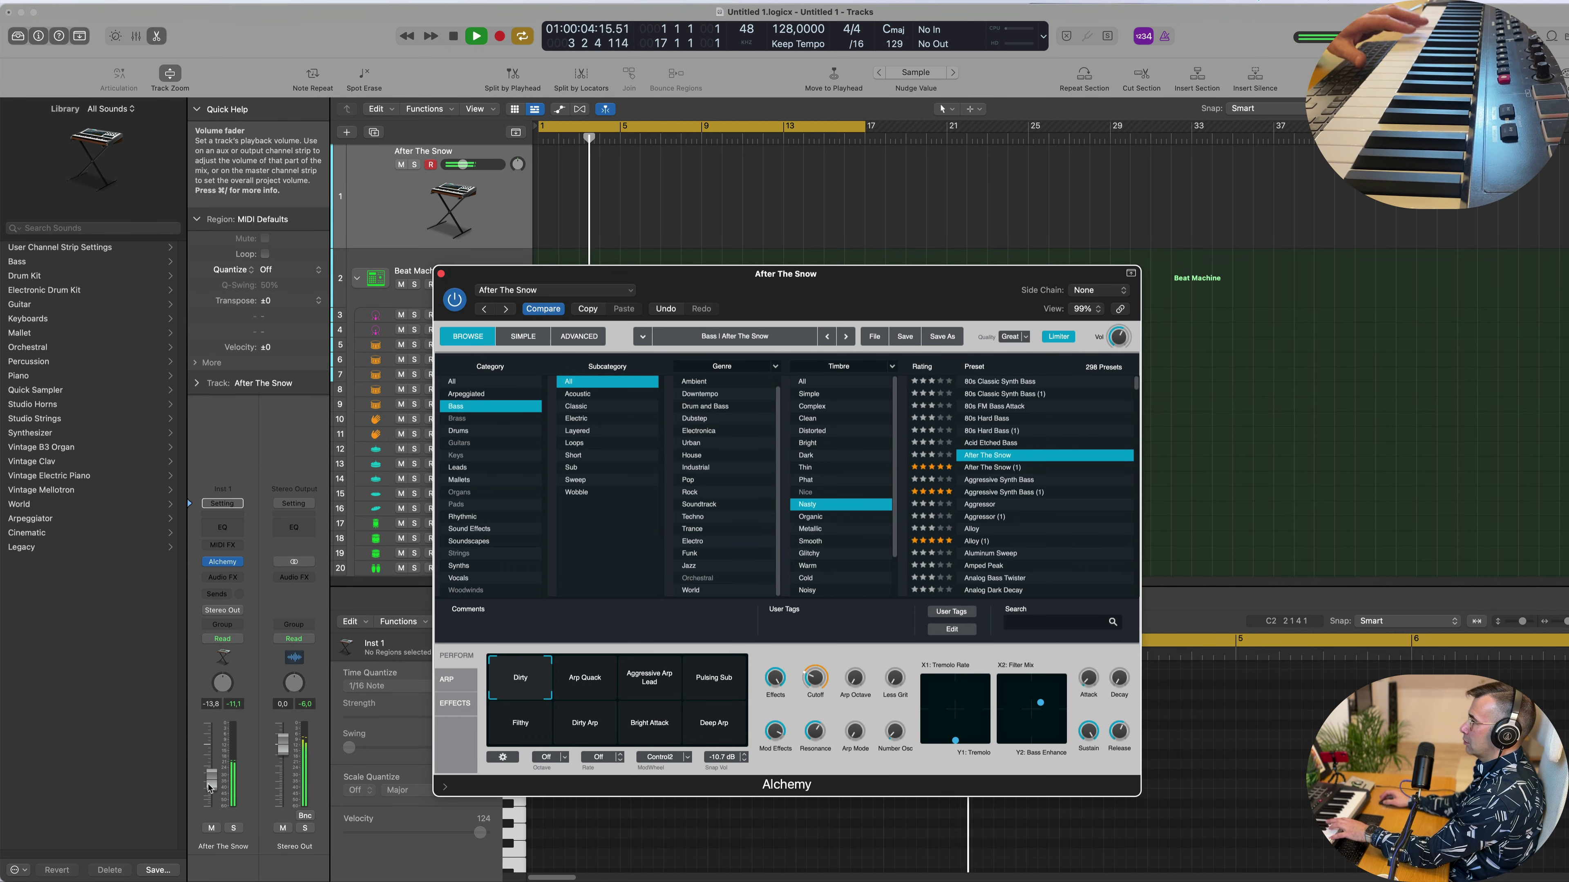
pyautogui.click(208, 788)
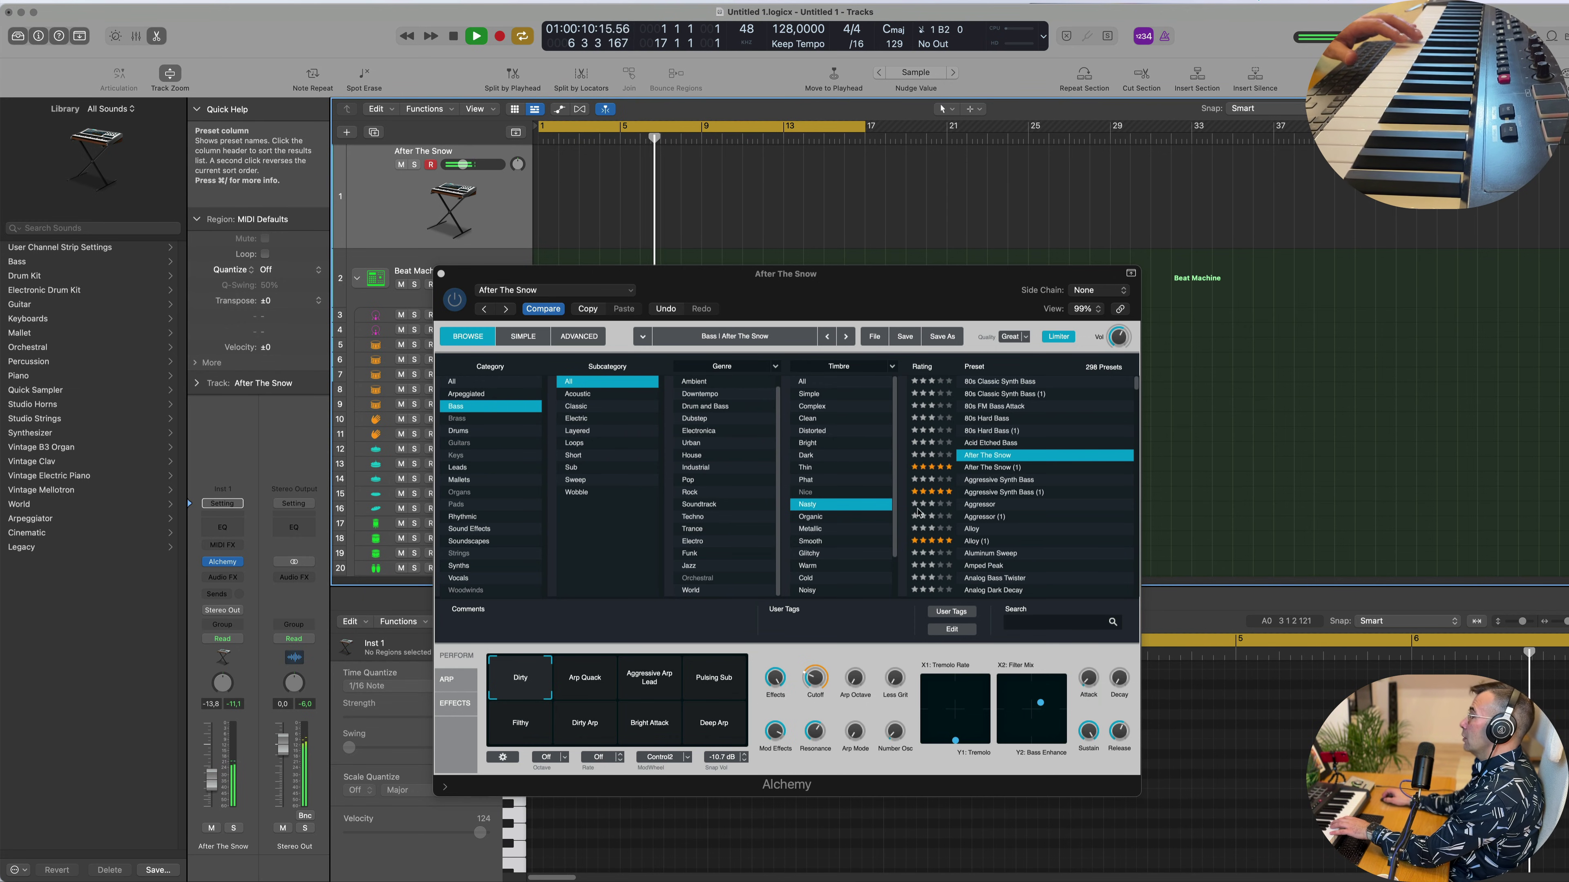
pyautogui.click(1029, 498)
pyautogui.click(1024, 494)
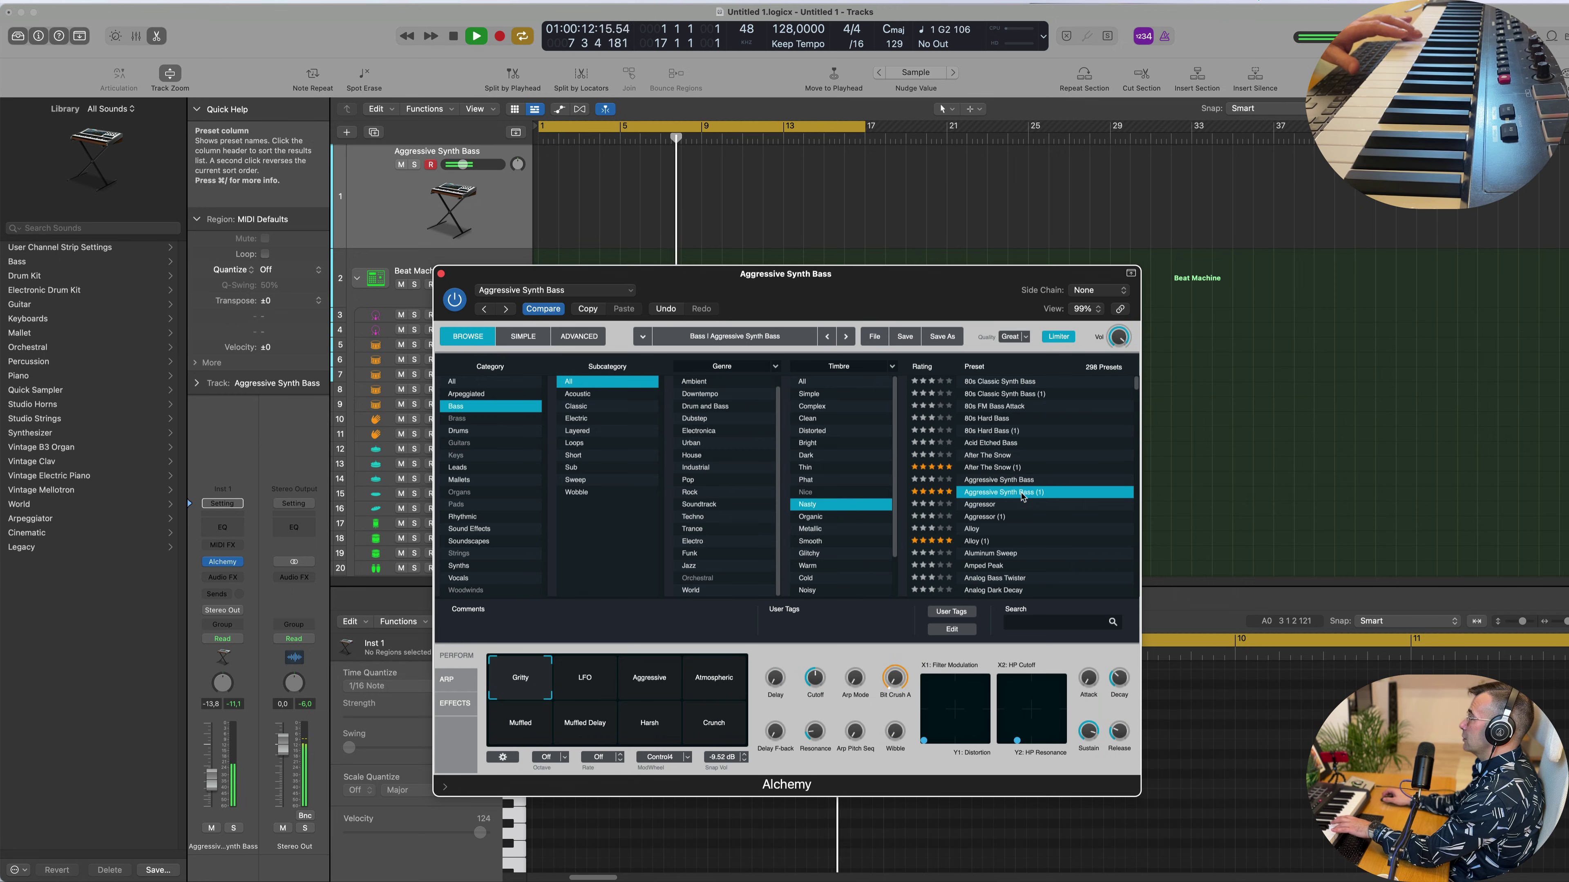
# Load the Aggressor (1) preset and audition its Rich Stack, Soft Stack and Slow Growl snapshots.
pyautogui.click(985, 521)
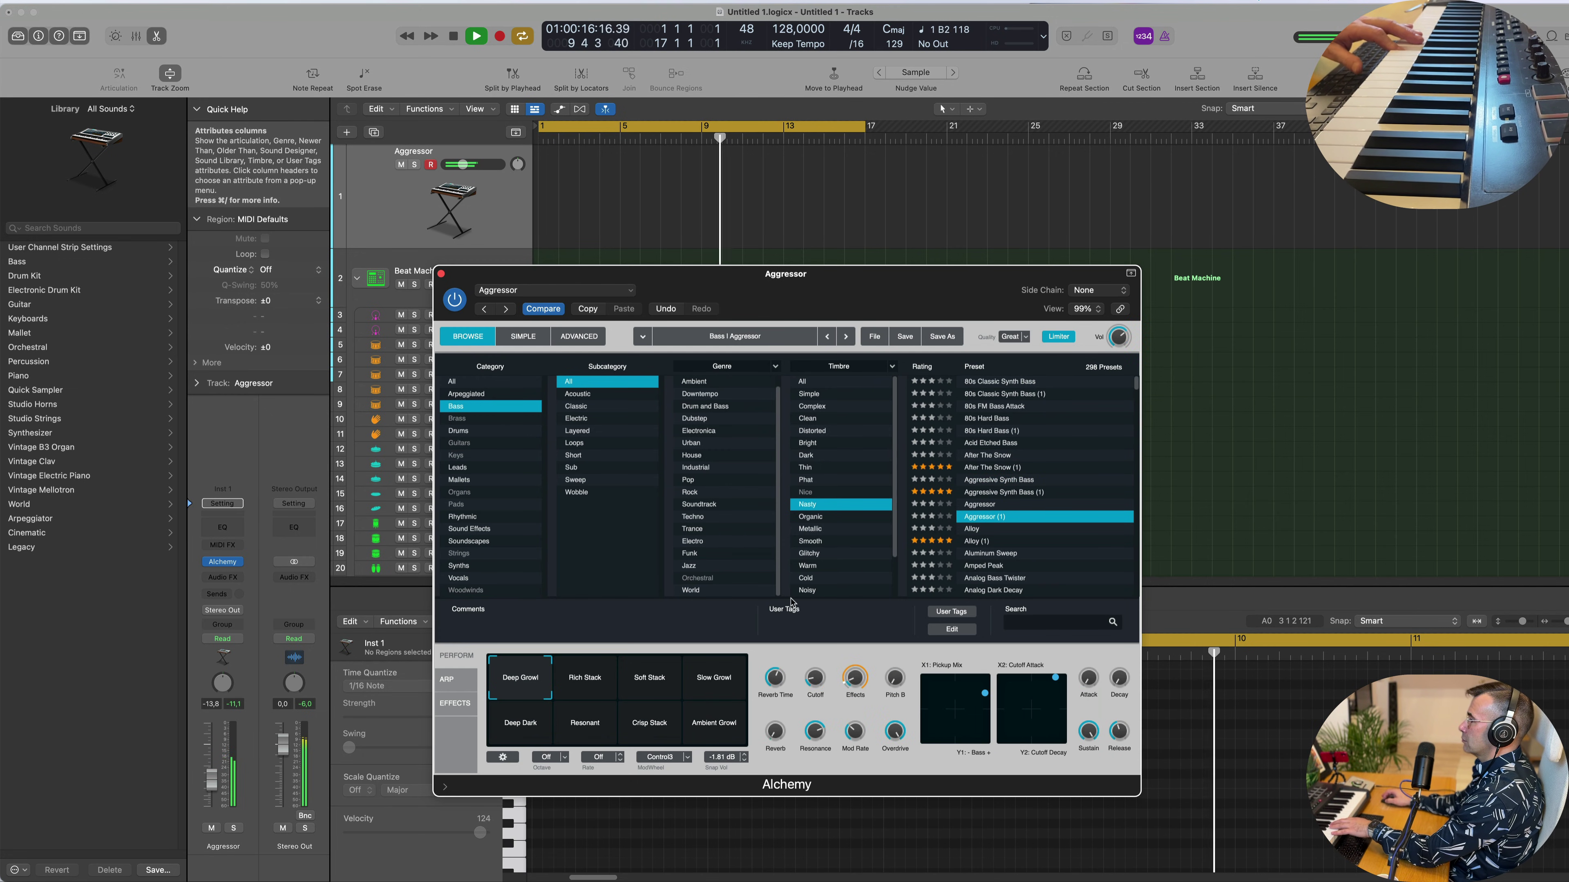
pyautogui.click(592, 684)
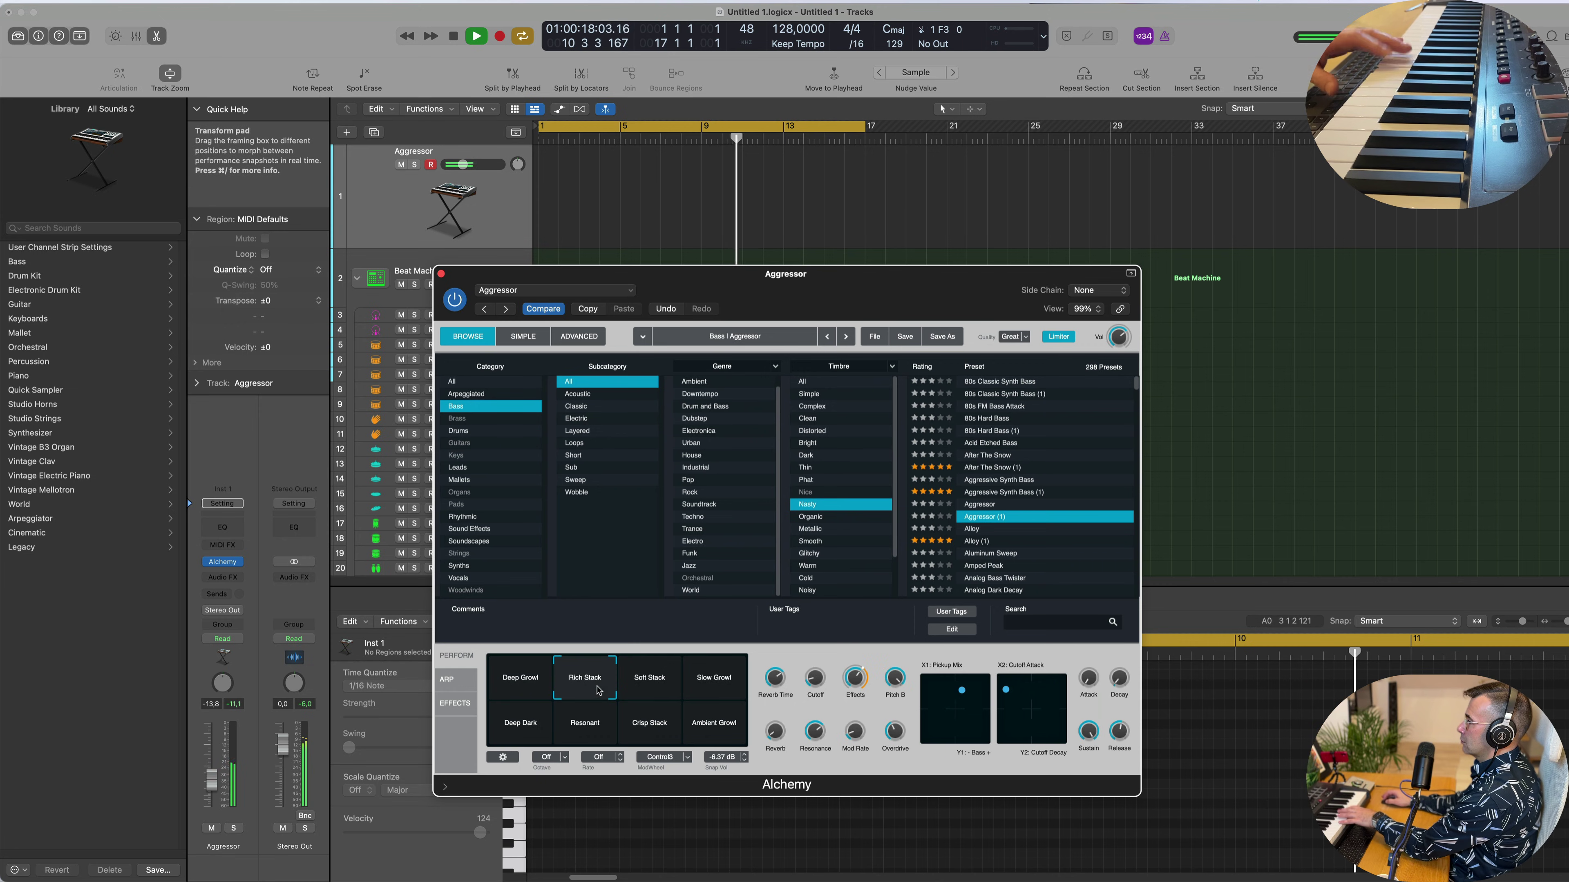
pyautogui.click(655, 682)
pyautogui.click(713, 681)
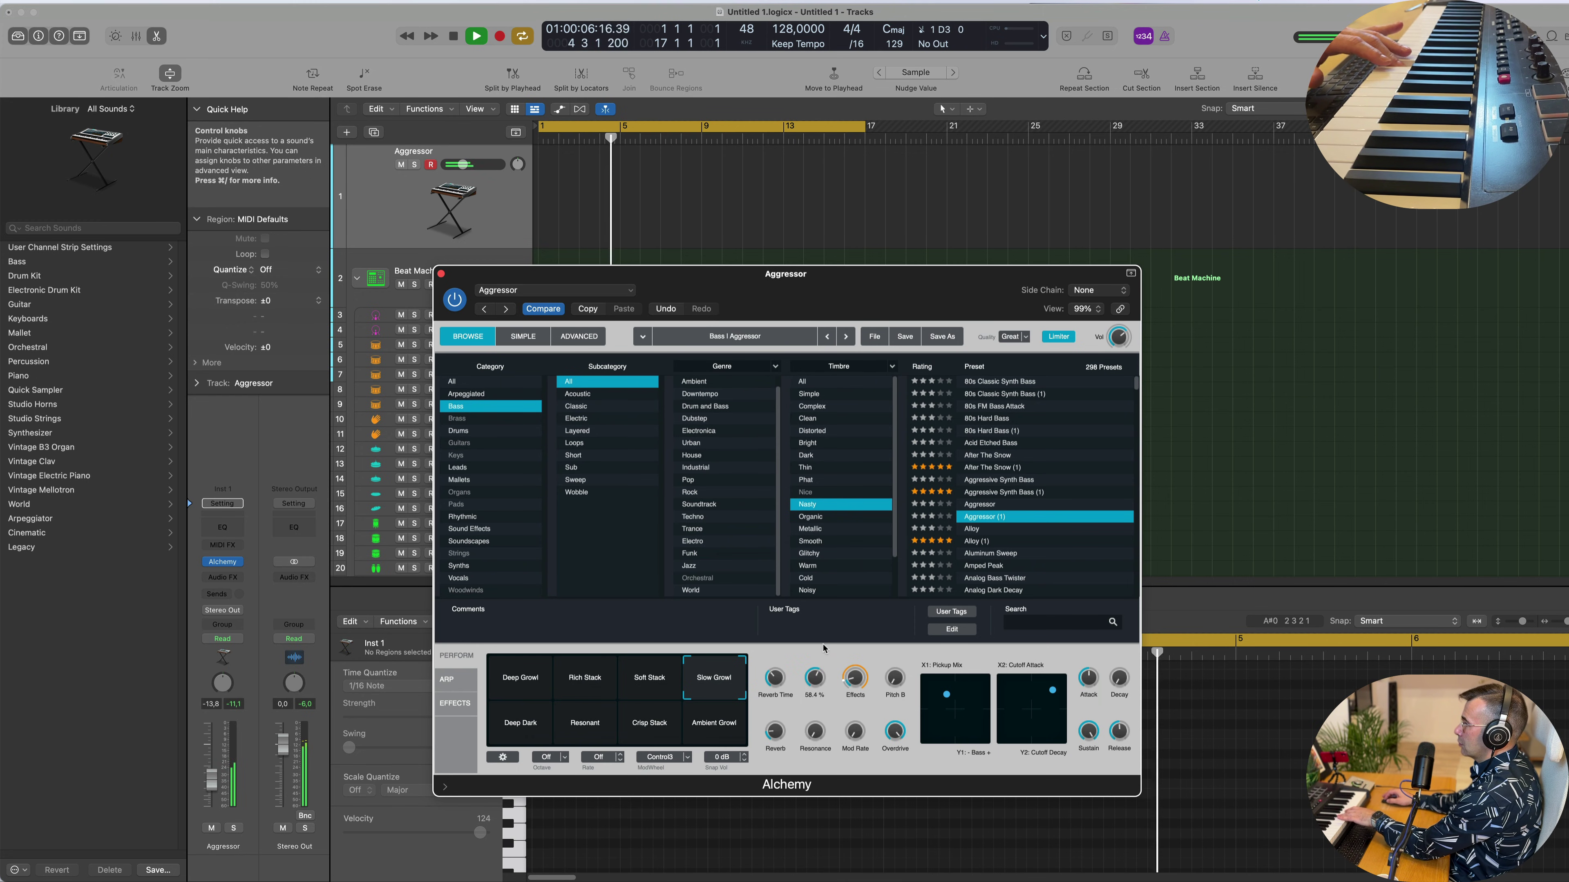
# Compare the Deep Dark, Resonant, Crisp Stack, Soft Stack, Rich Stack and Deep Growl snapshots, and settle on Slow Growl.
pyautogui.click(518, 736)
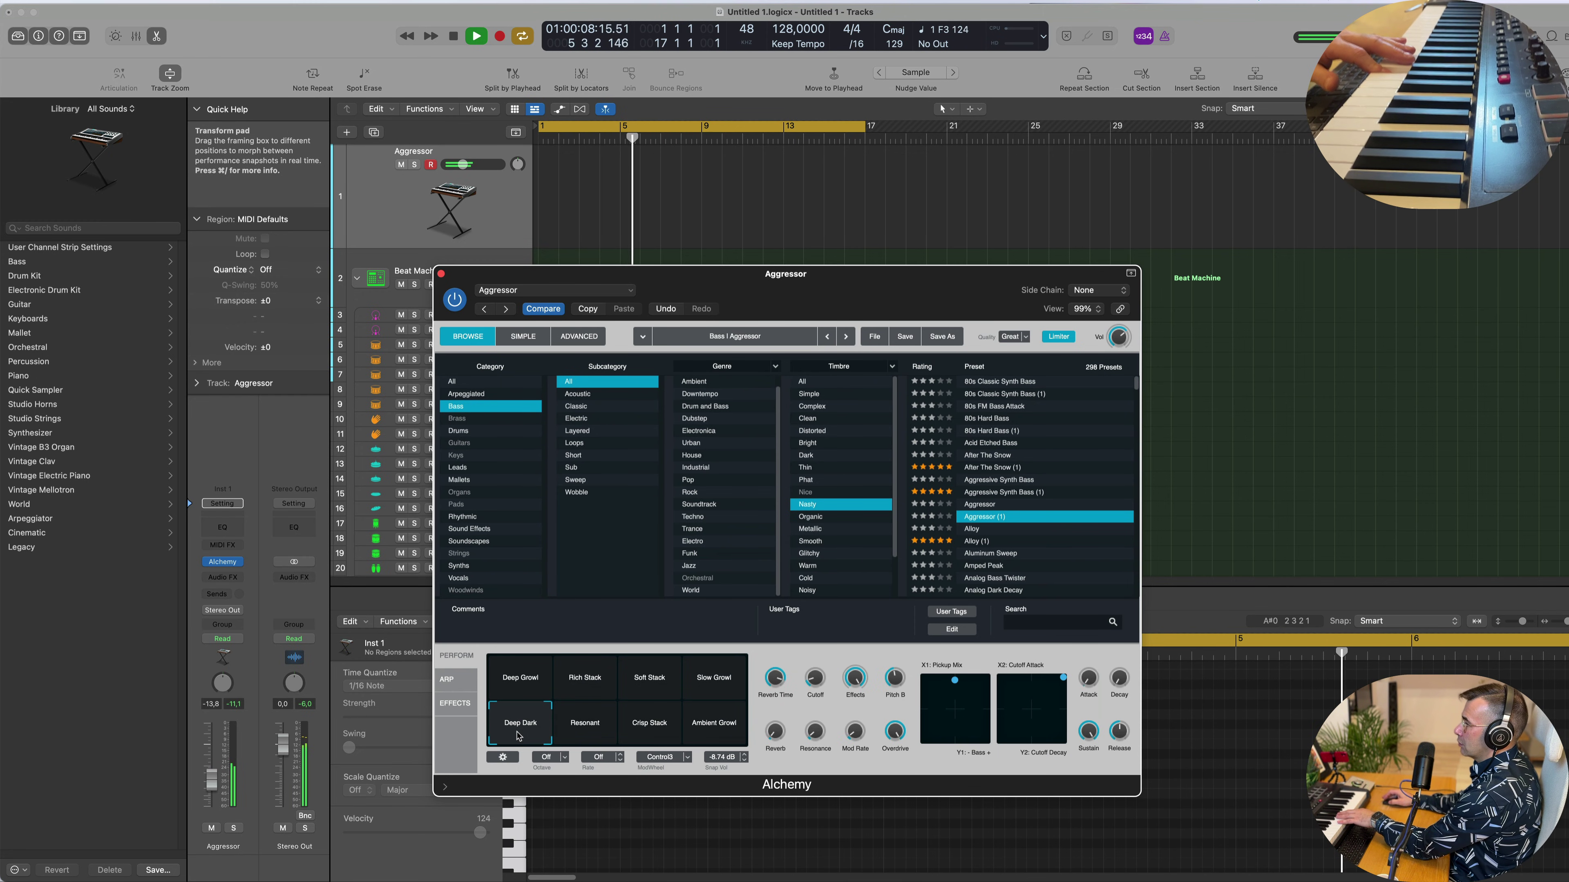
pyautogui.click(596, 725)
pyautogui.click(659, 725)
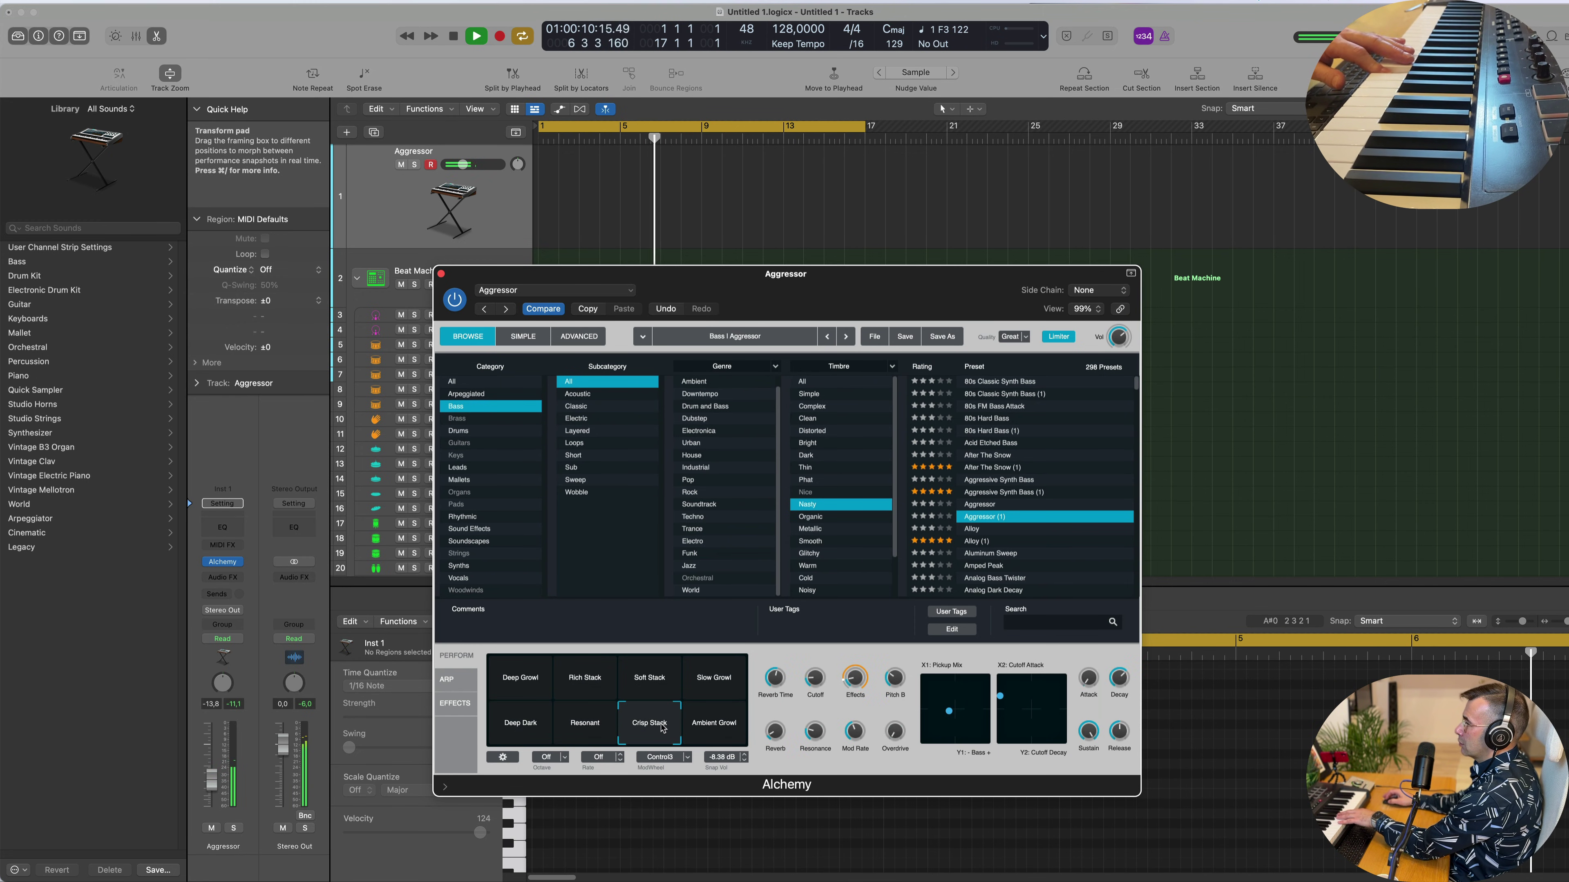
pyautogui.click(659, 681)
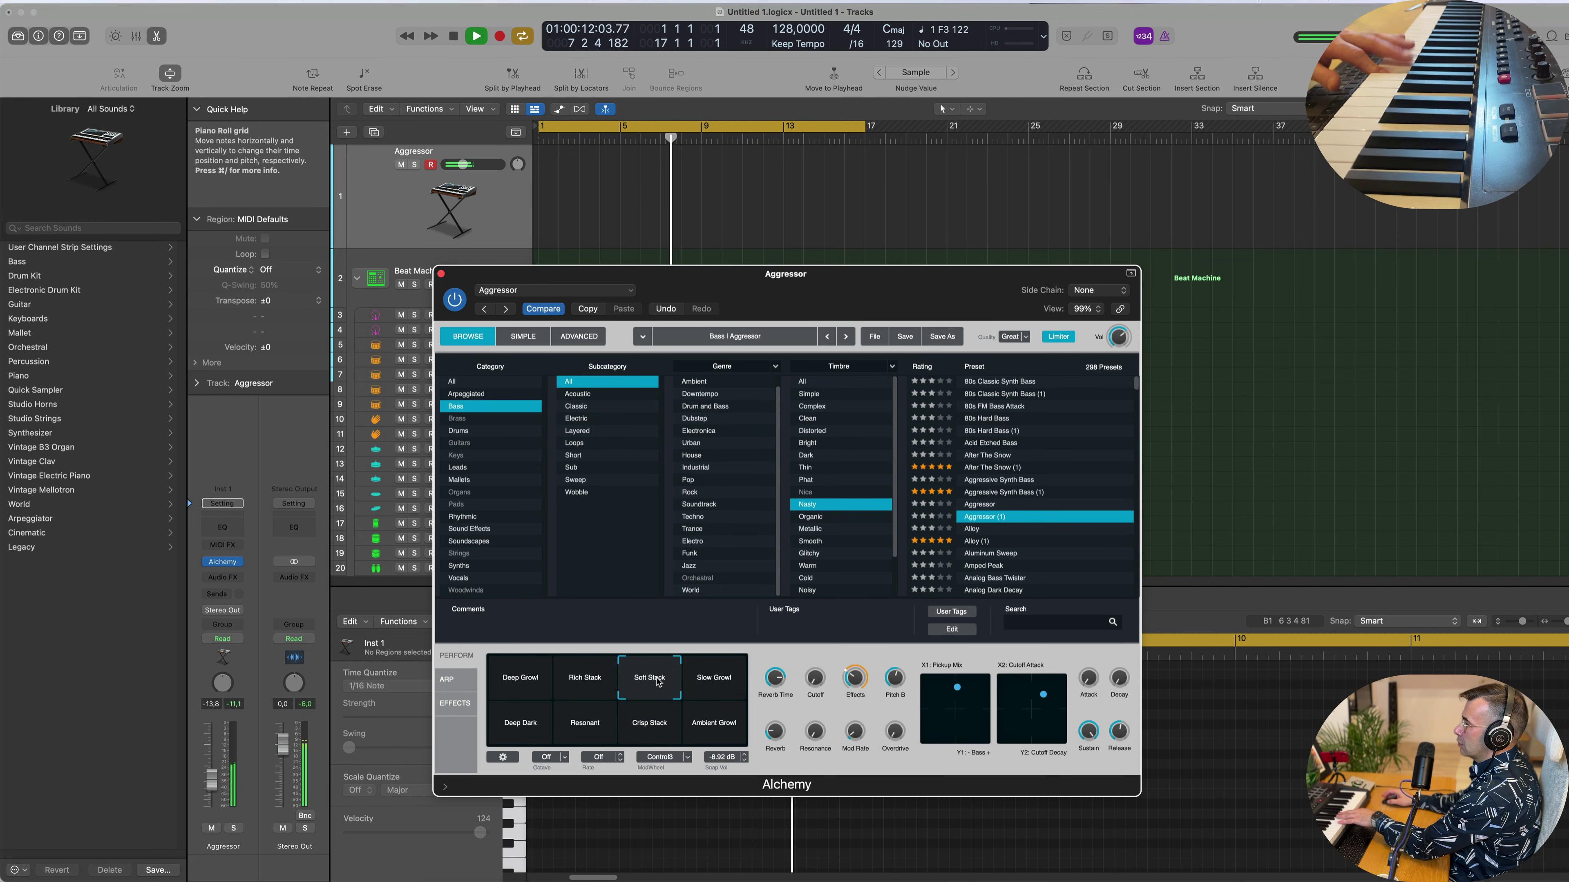
pyautogui.click(591, 684)
pyautogui.click(511, 682)
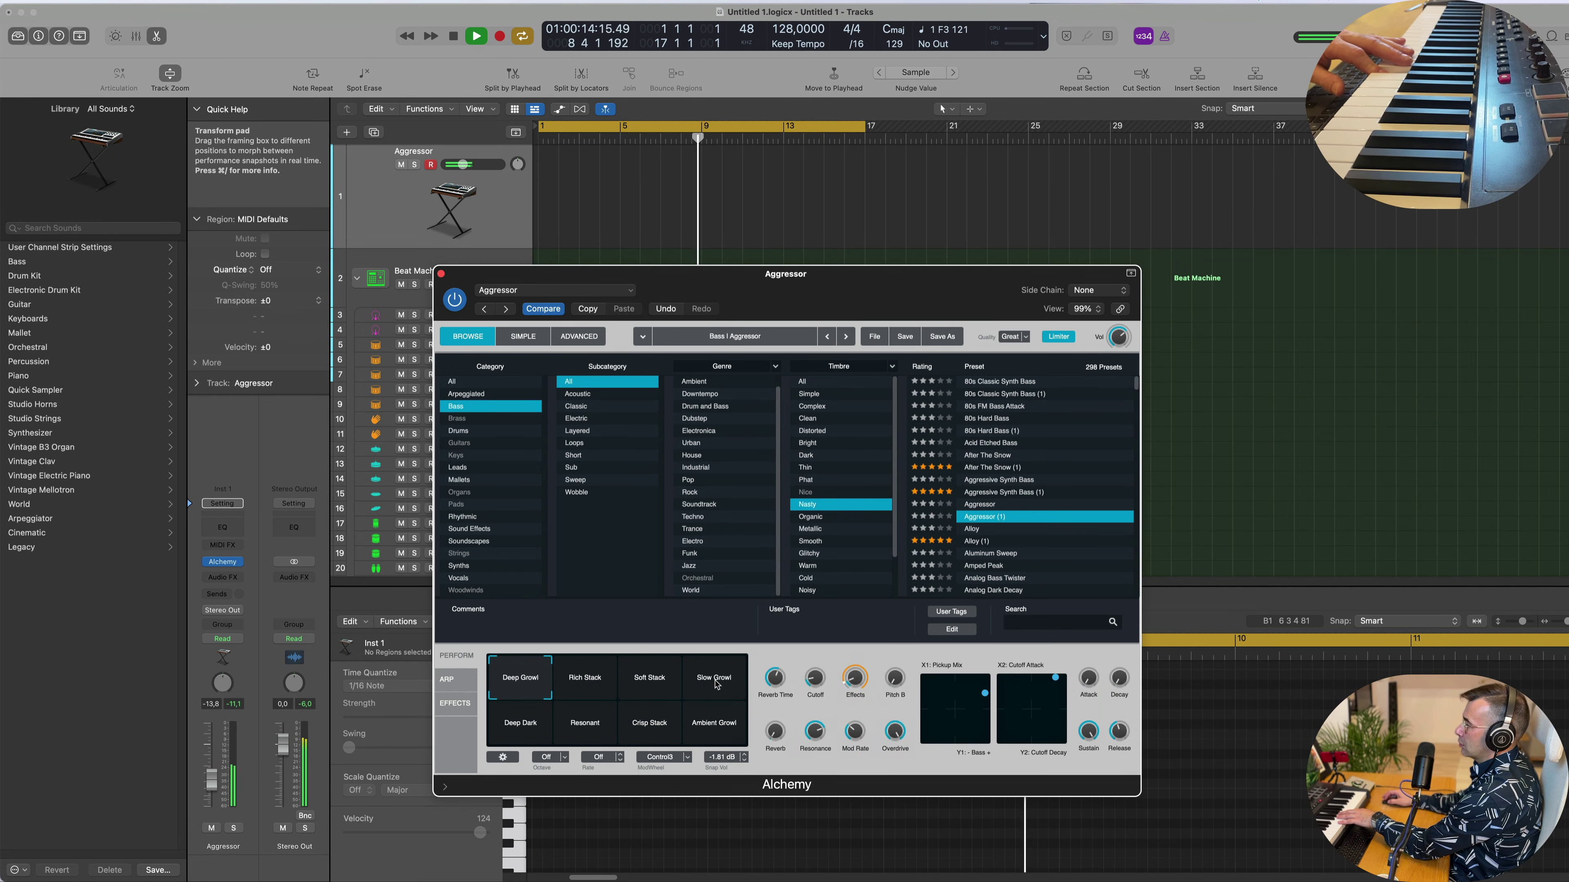
pyautogui.click(739, 682)
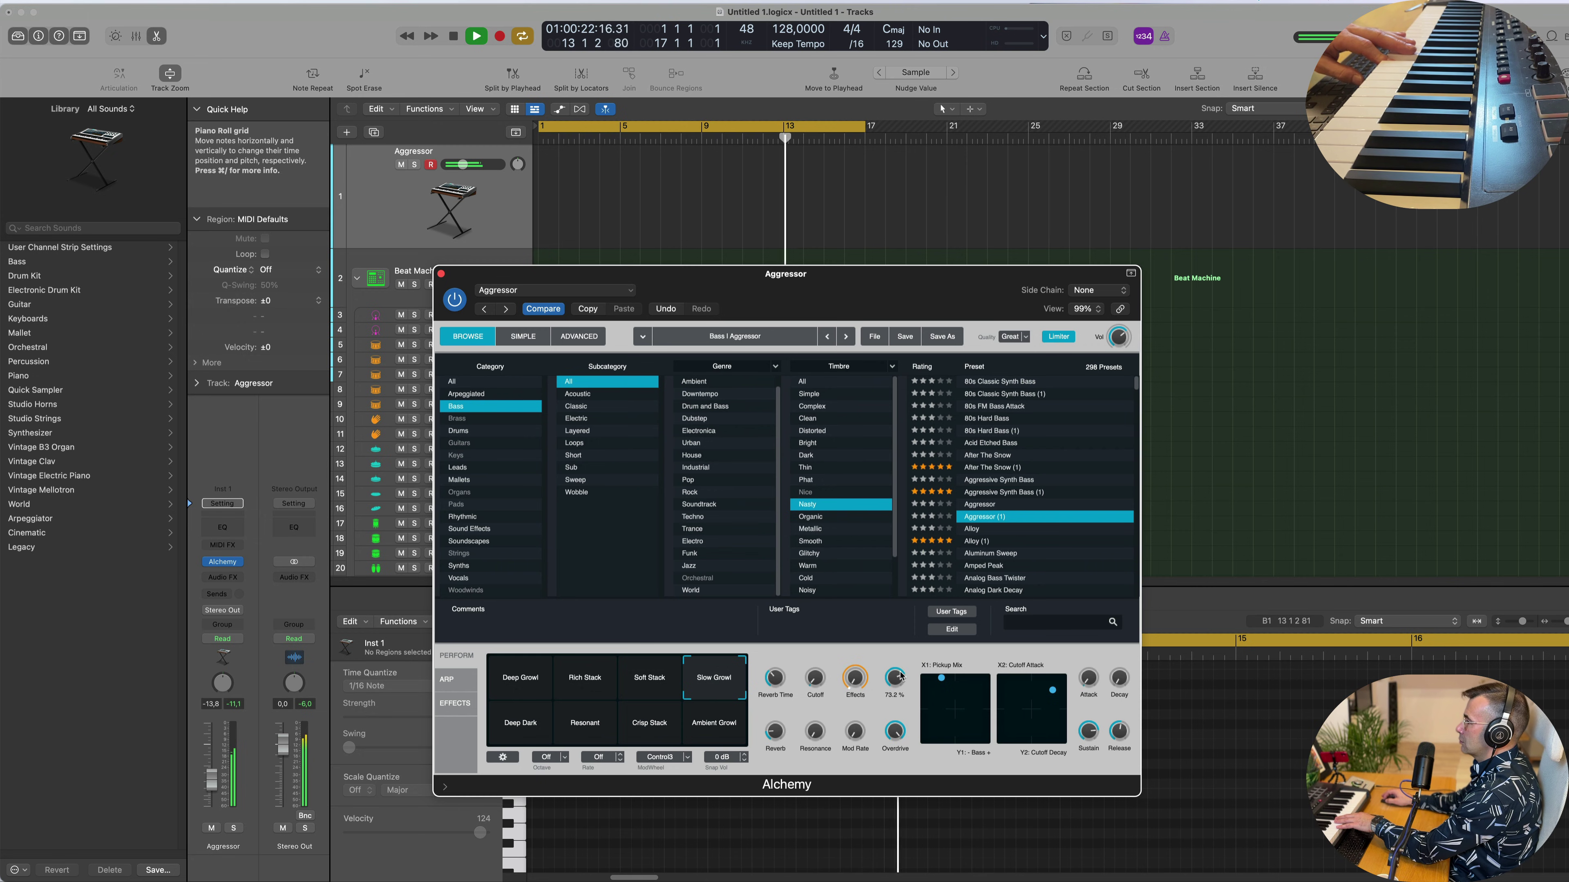
# Record the bass part on the Aggressor track with its volume at −16.4 dB, and move the recorded region to bar 1.
pyautogui.click(256, 783)
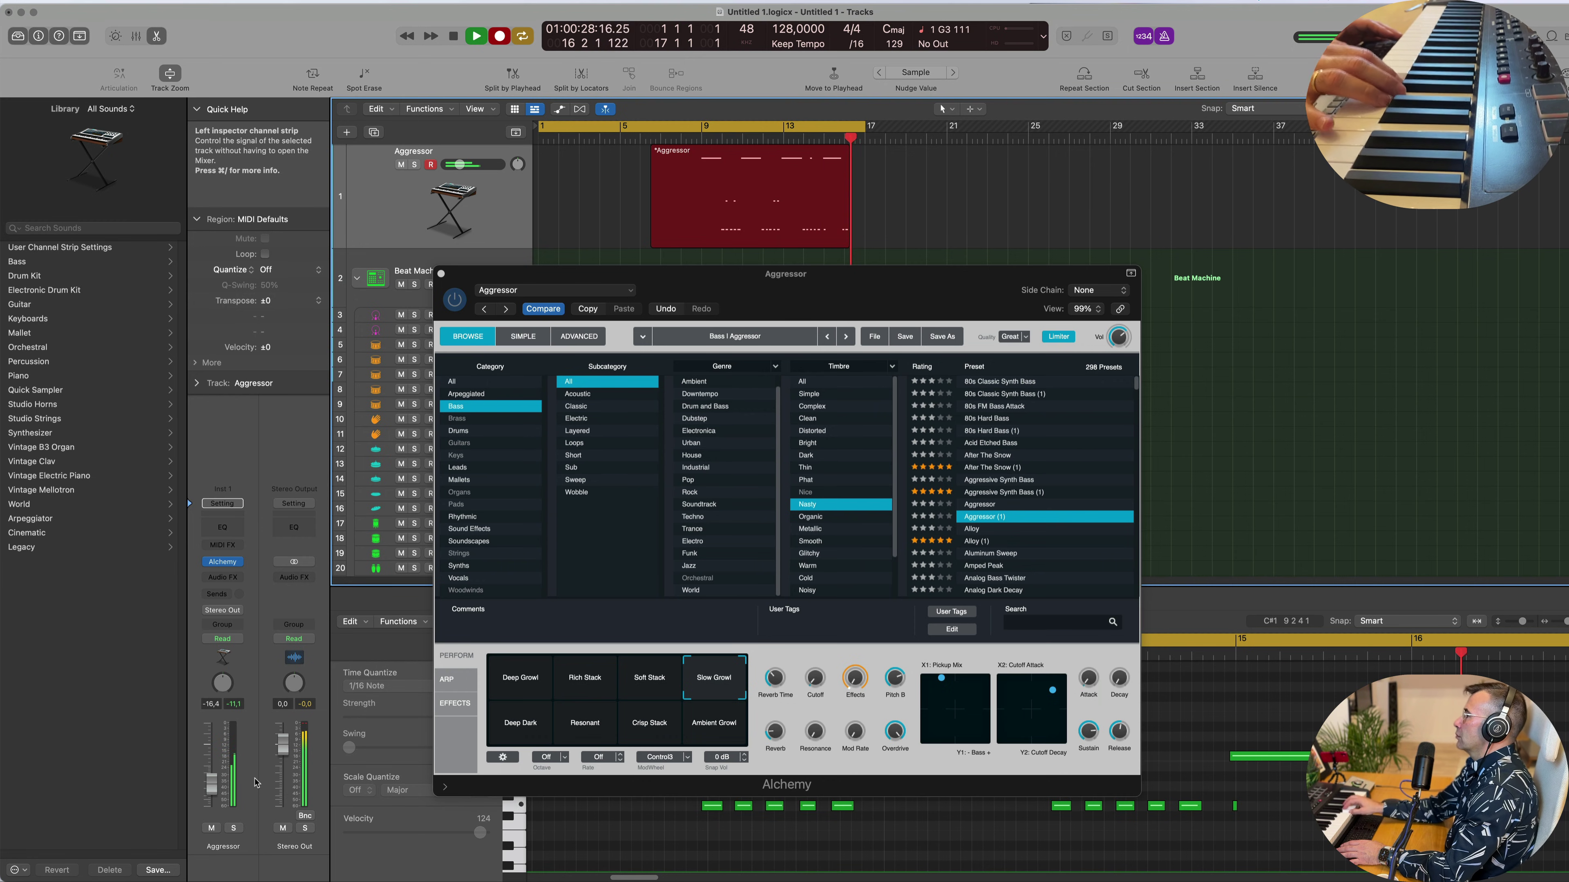
pyautogui.press('space')
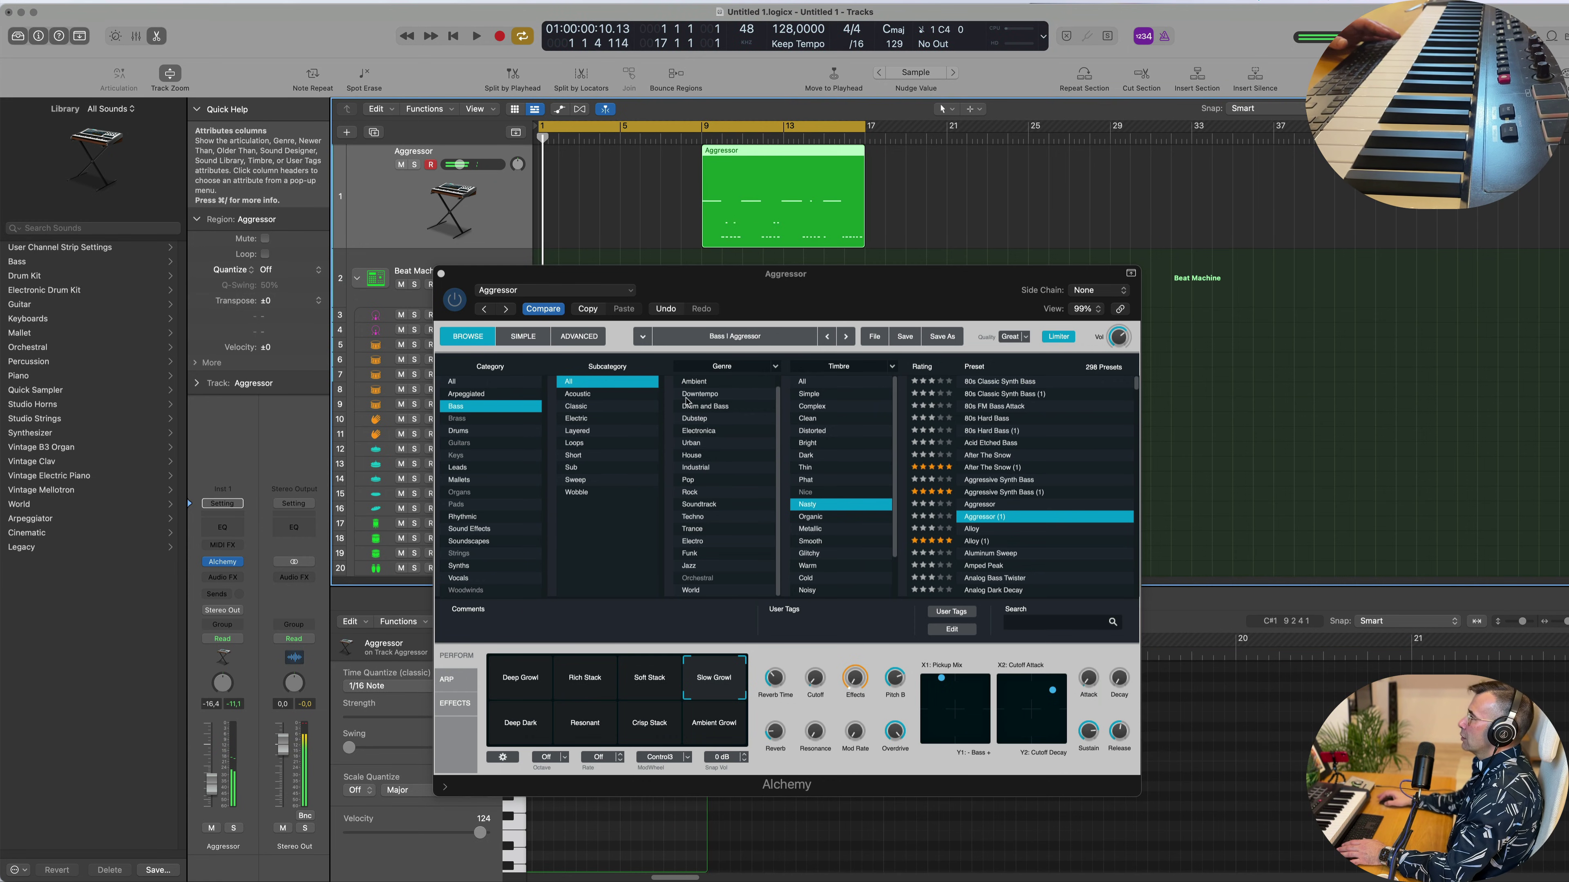
pyautogui.moveTo(751, 158); pyautogui.dragTo(590, 157)
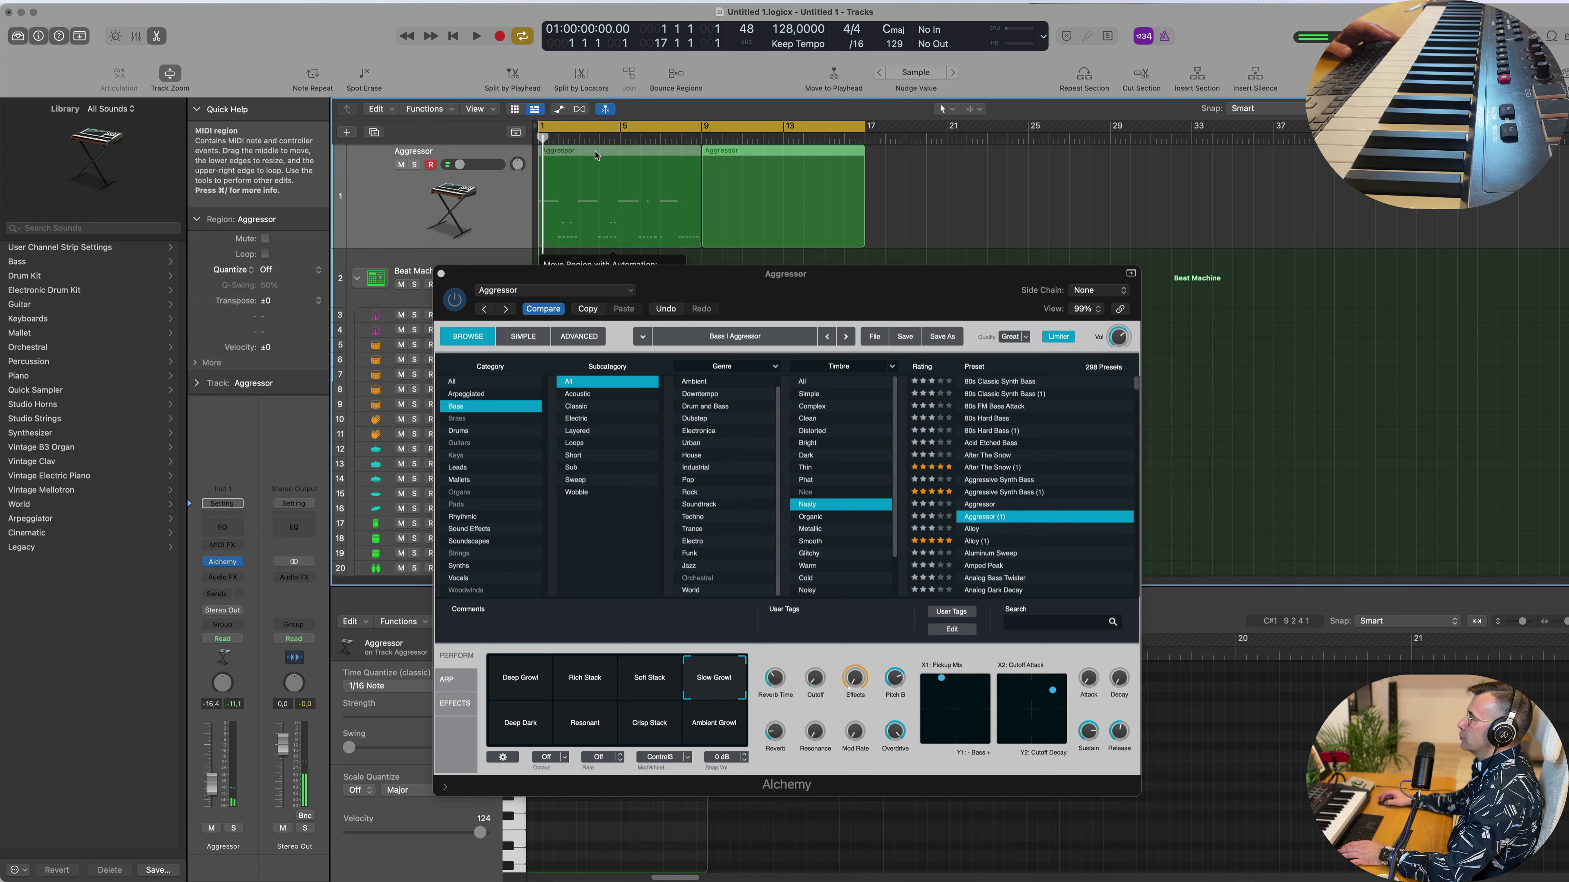
# Move the Alchemy window clear of the tracks and open the Aggressor region in the Piano Roll.
pyautogui.press('space')
pyautogui.moveTo(772, 274); pyautogui.dragTo(1182, 227)
pyautogui.doubleClick(614, 162)
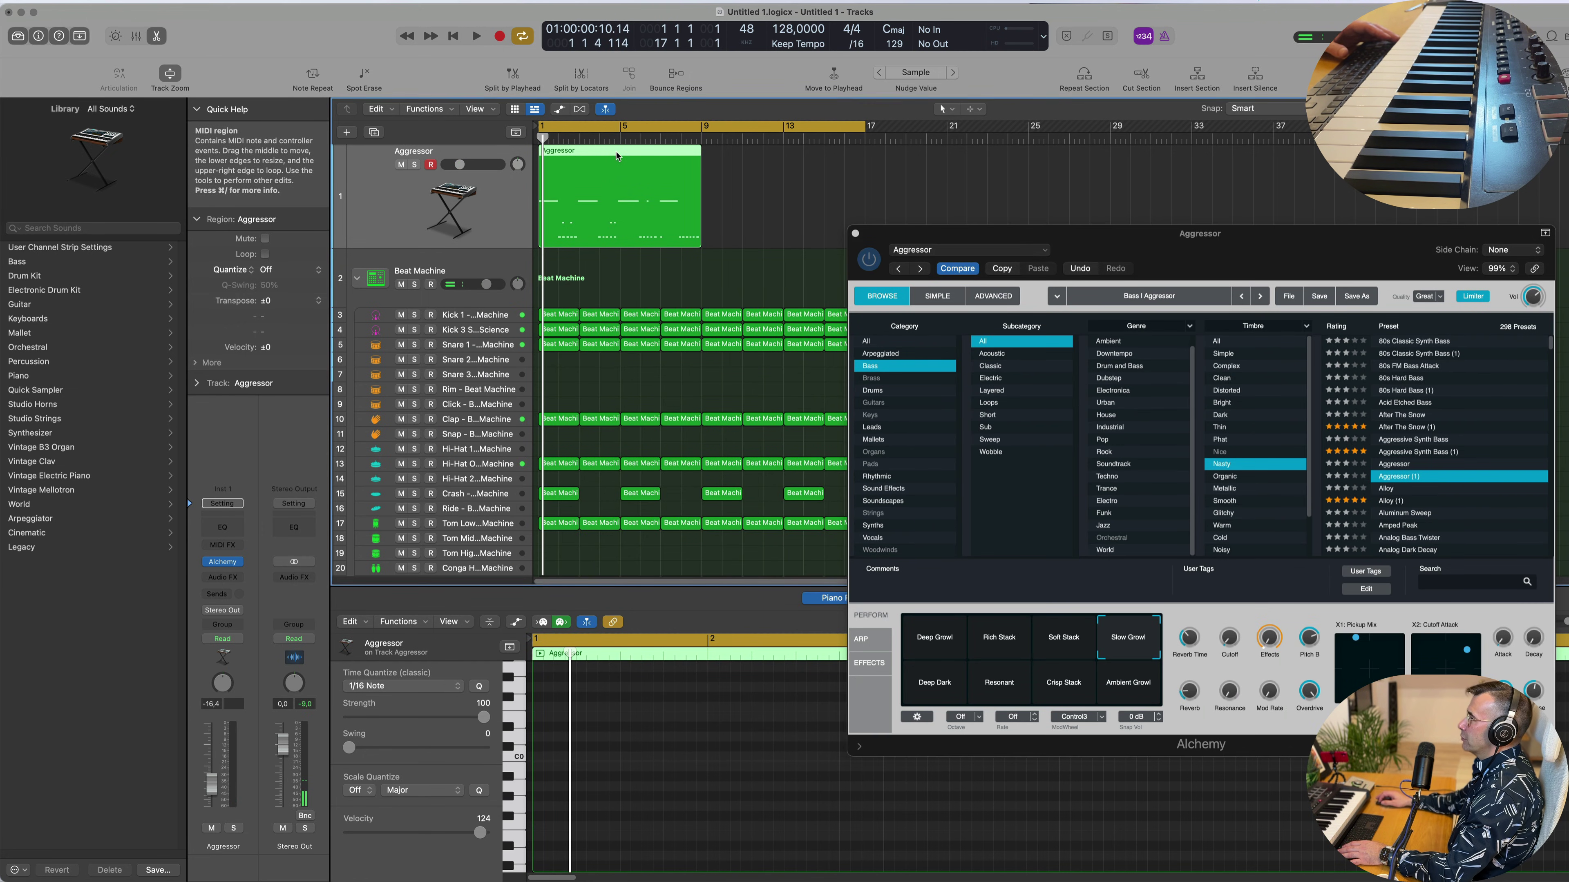
pyautogui.click(617, 157)
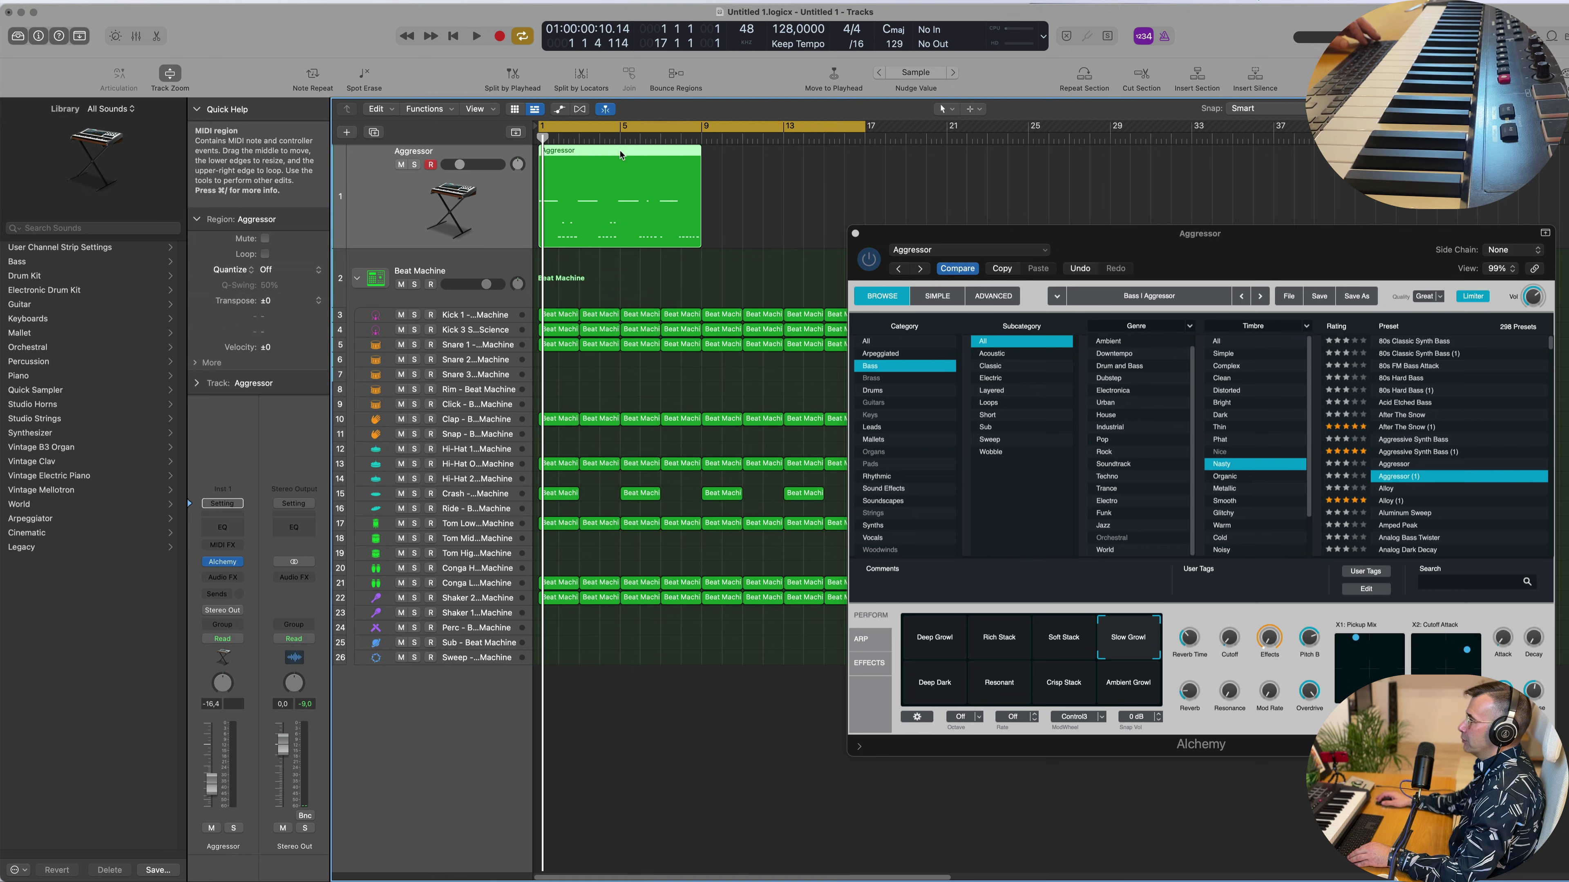
pyautogui.doubleClick(620, 154)
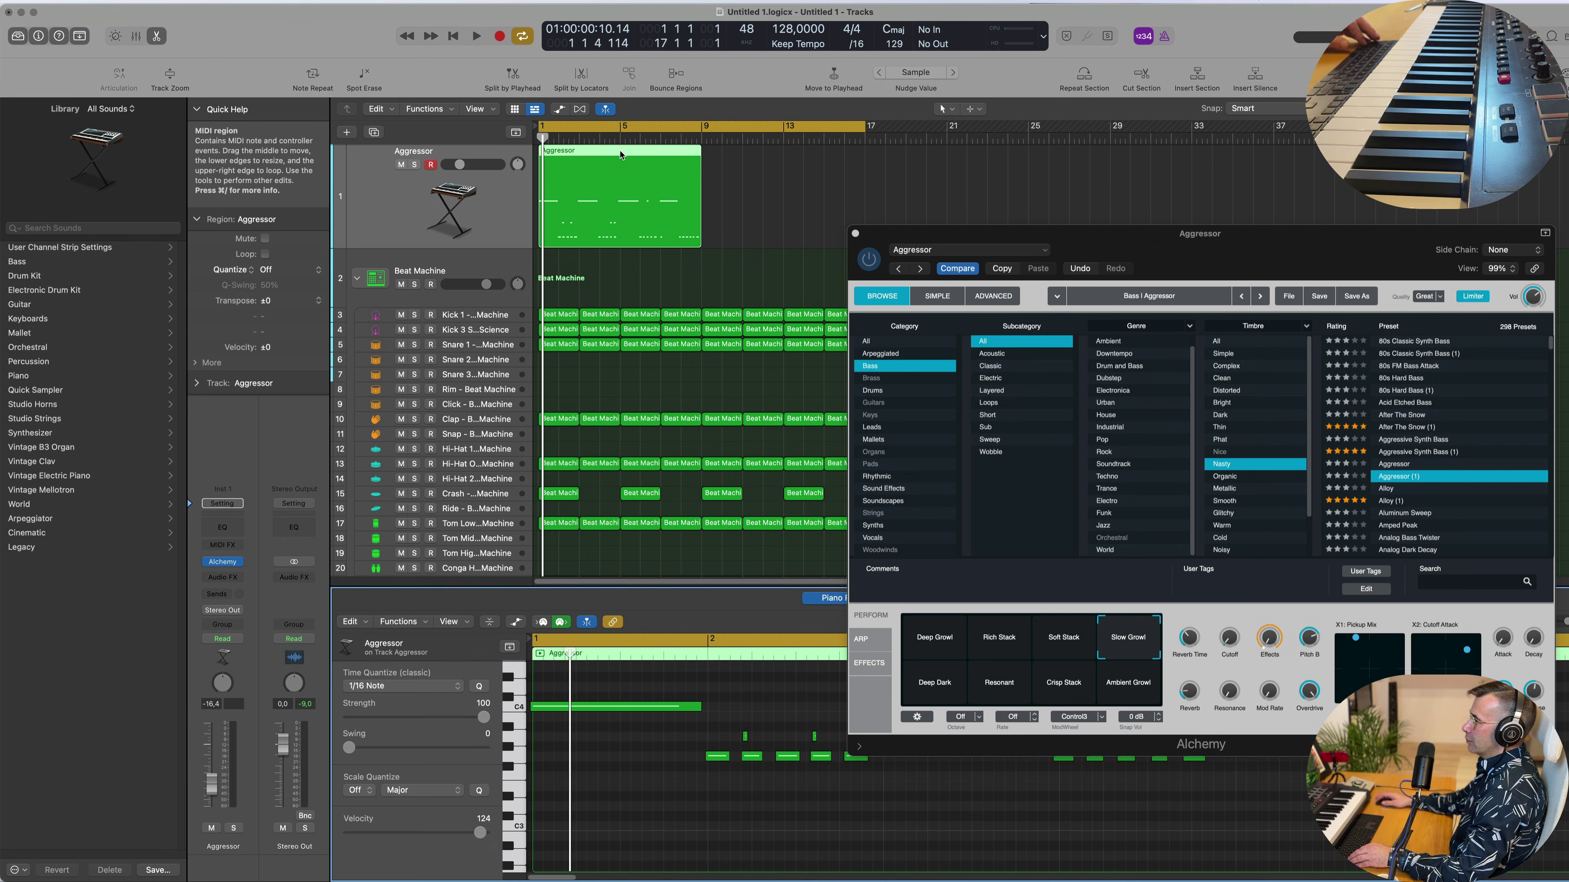
# Delete the two short stray notes above the repeated G3 notes in bar 2, and move the Alchemy window off the Piano Roll.
pyautogui.press('super+a')
pyautogui.click(566, 768)
pyautogui.press('space')
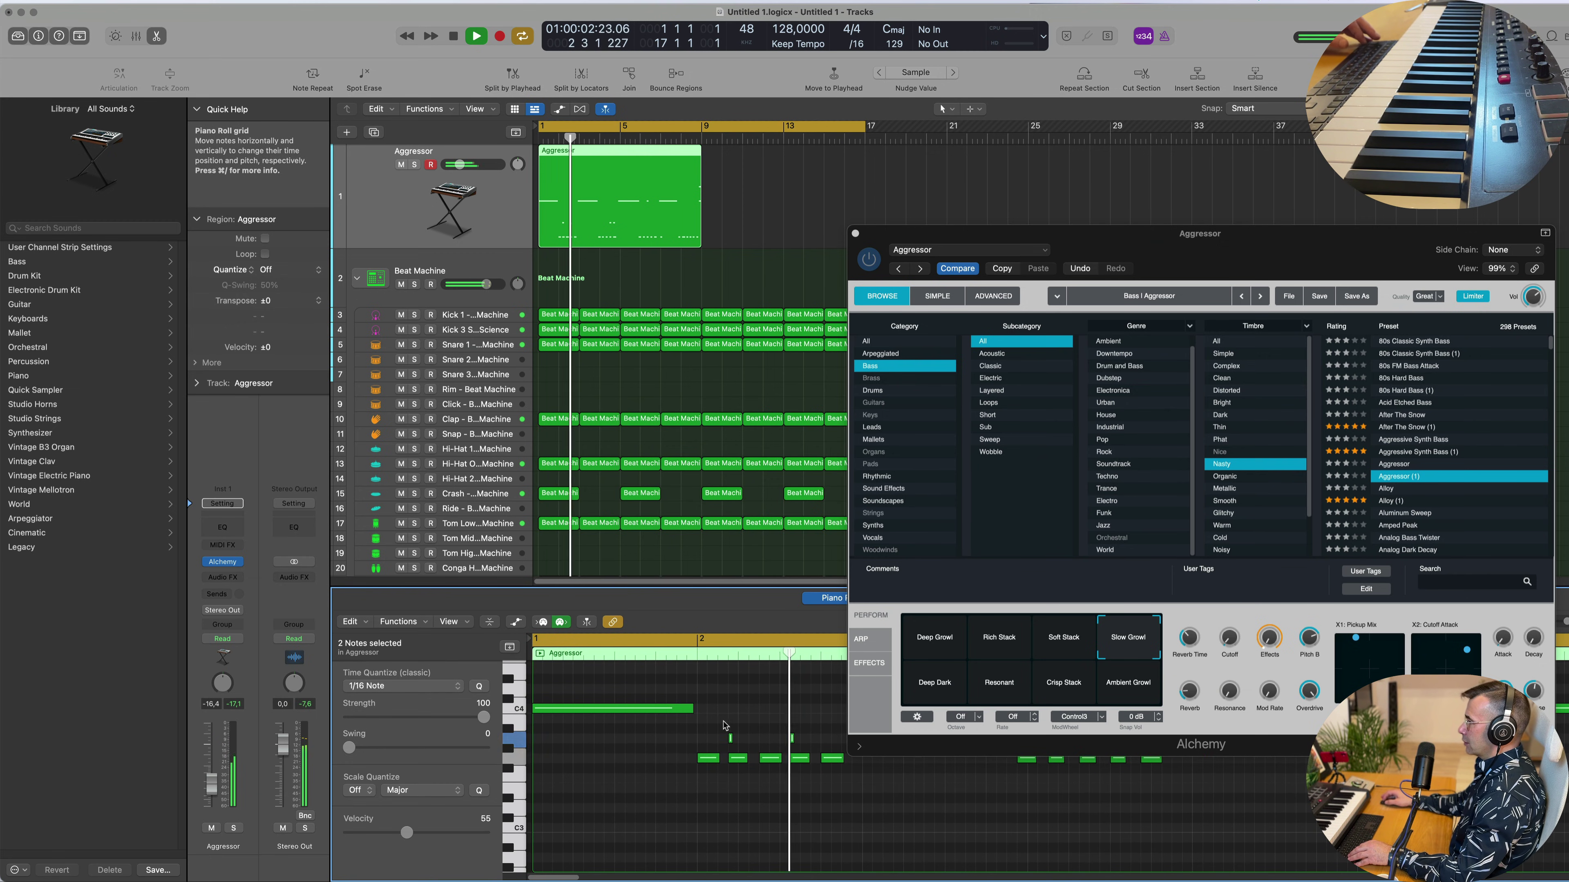
pyautogui.moveTo(720, 724); pyautogui.dragTo(825, 749)
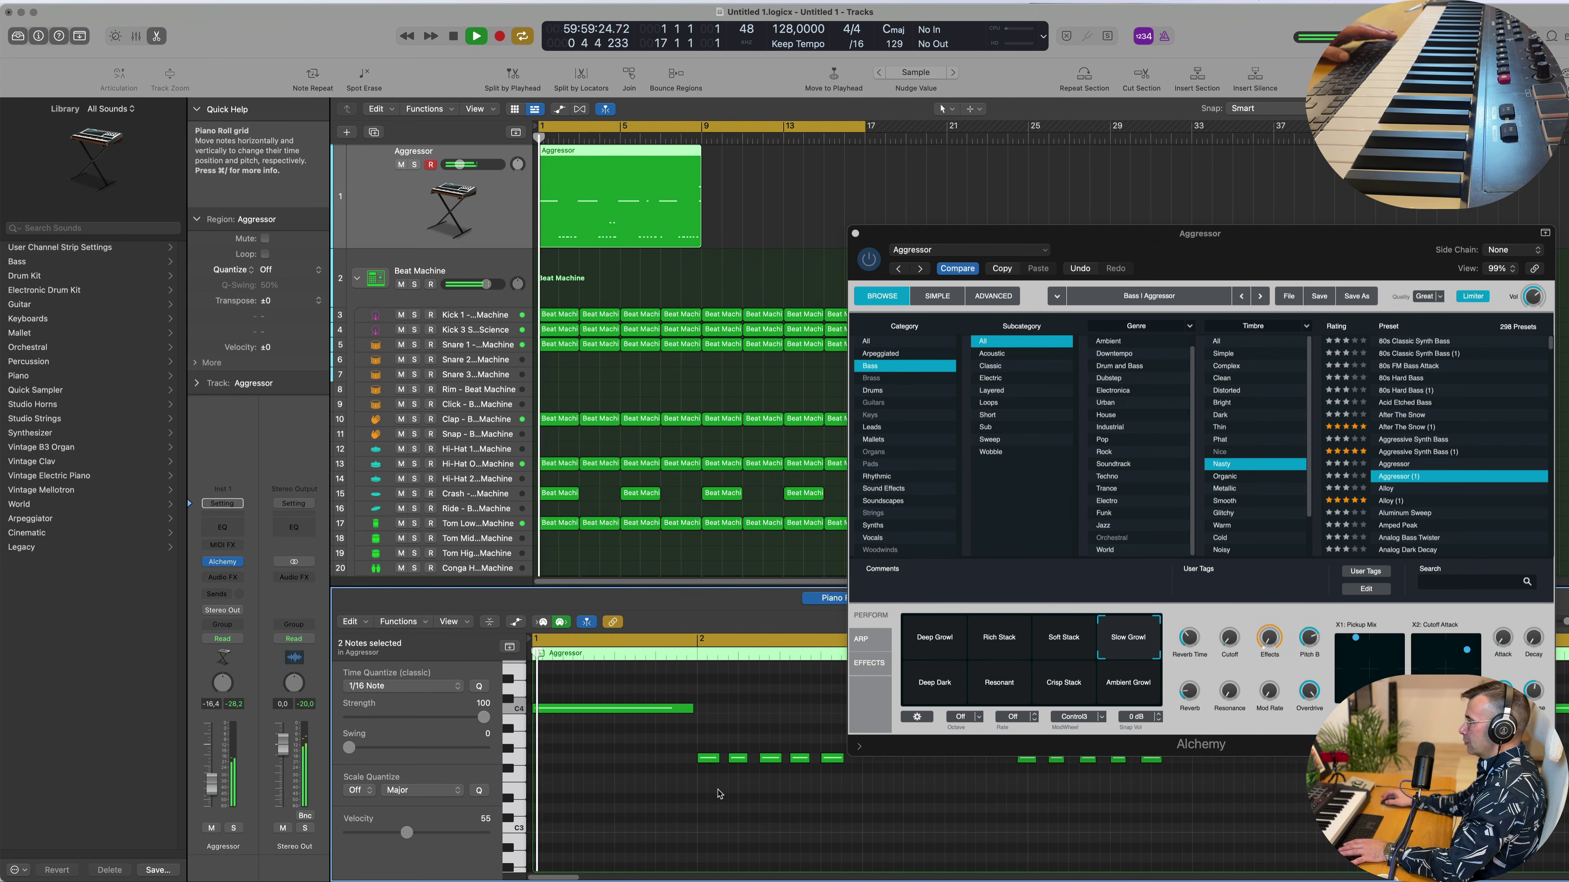
pyautogui.moveTo(935, 530); pyautogui.dragTo(1159, 362)
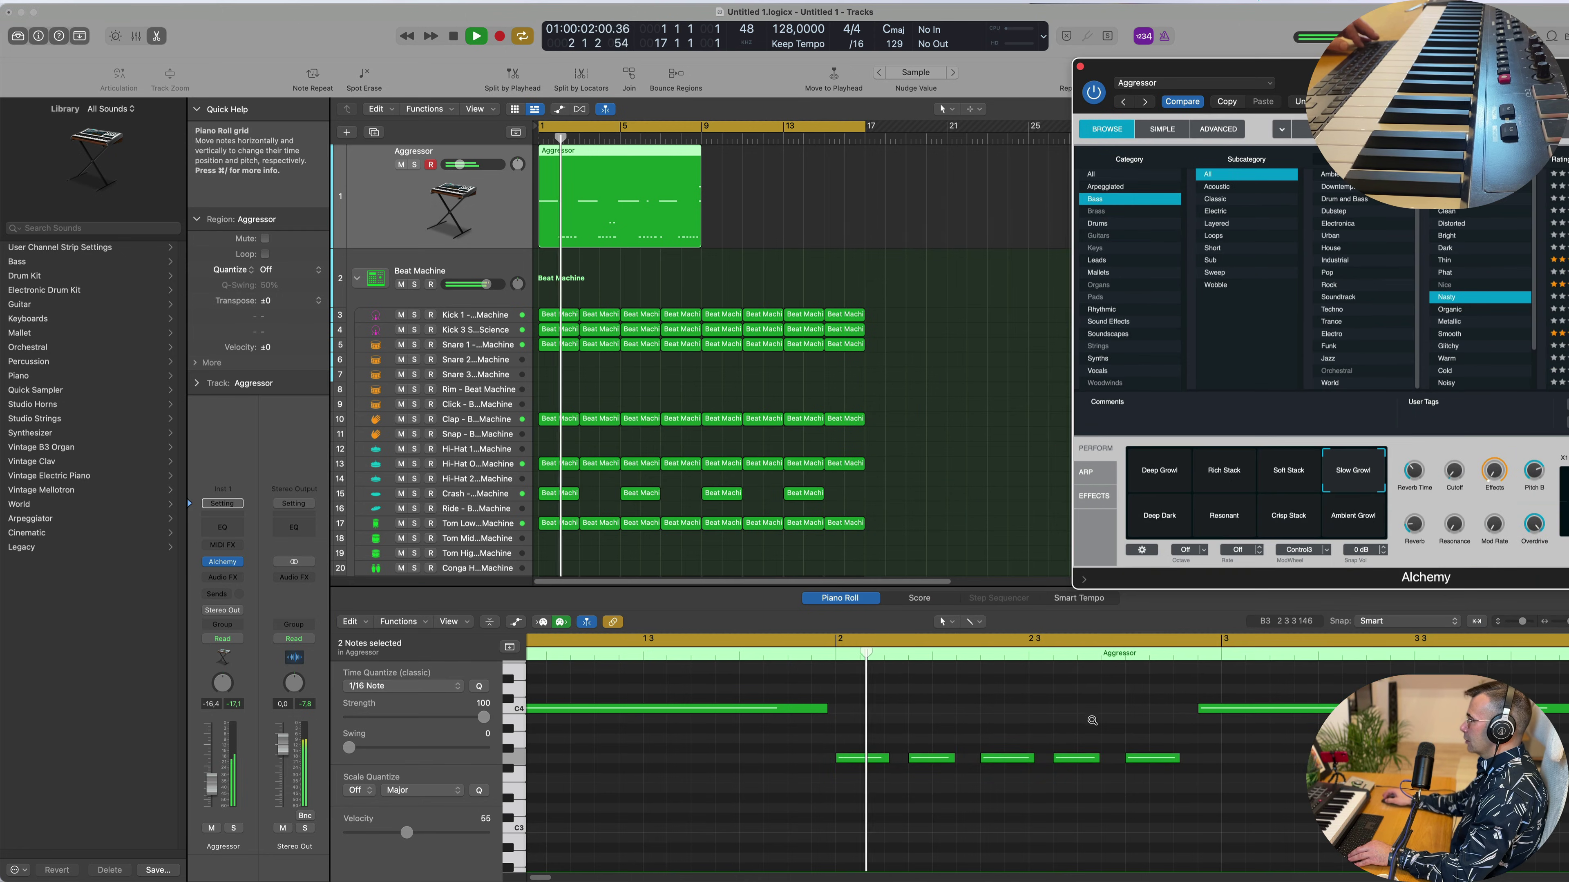
# Align the long C4 notes near bars 3 and 5 to the start of their bars.
pyautogui.press('space')
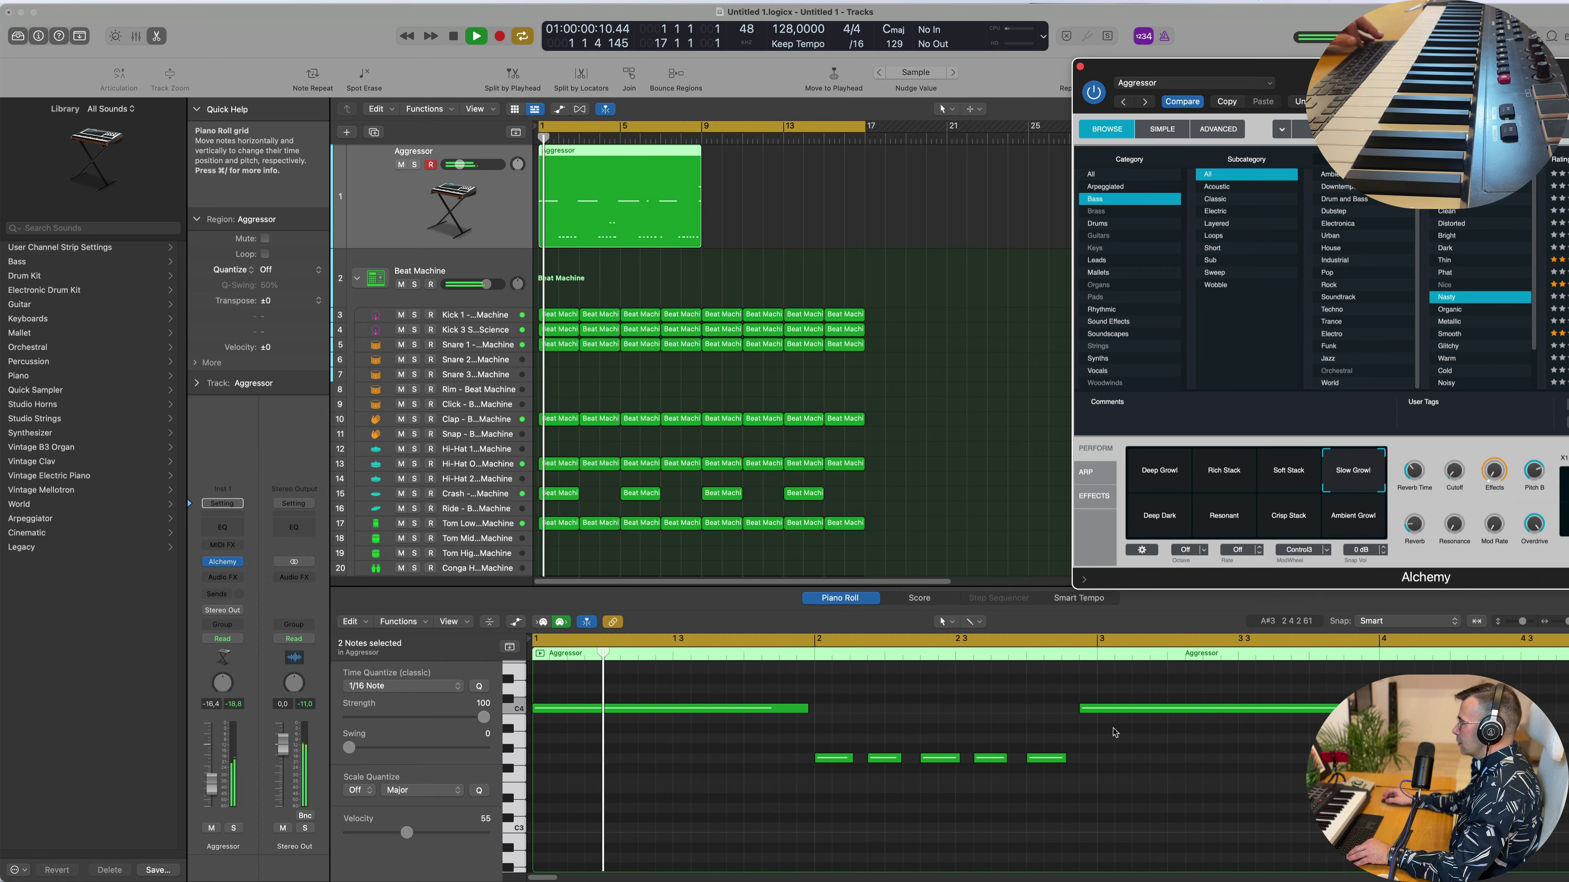
pyautogui.scroll(-3, 1015, 705)
pyautogui.moveTo(1015, 704); pyautogui.dragTo(1026, 705)
pyautogui.press('space')
pyautogui.moveTo(1239, 716); pyautogui.dragTo(1250, 716)
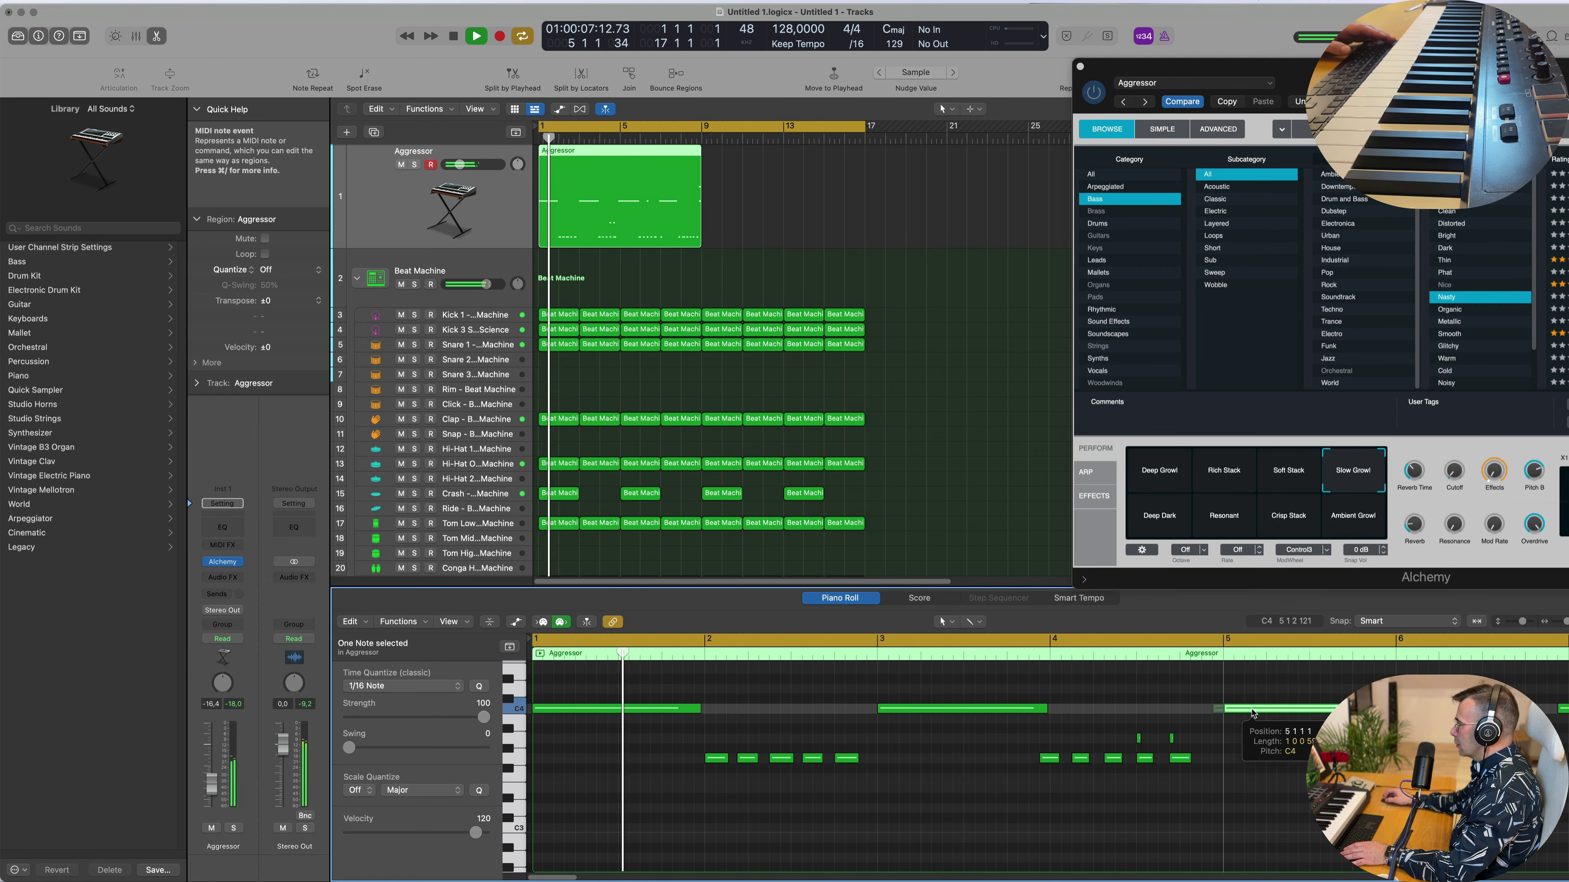
# Delete the two short stray notes above the G3 notes in bar 4 and restart playback from bar 1.
pyautogui.click(1165, 740)
pyautogui.moveTo(1129, 721); pyautogui.dragTo(1187, 749)
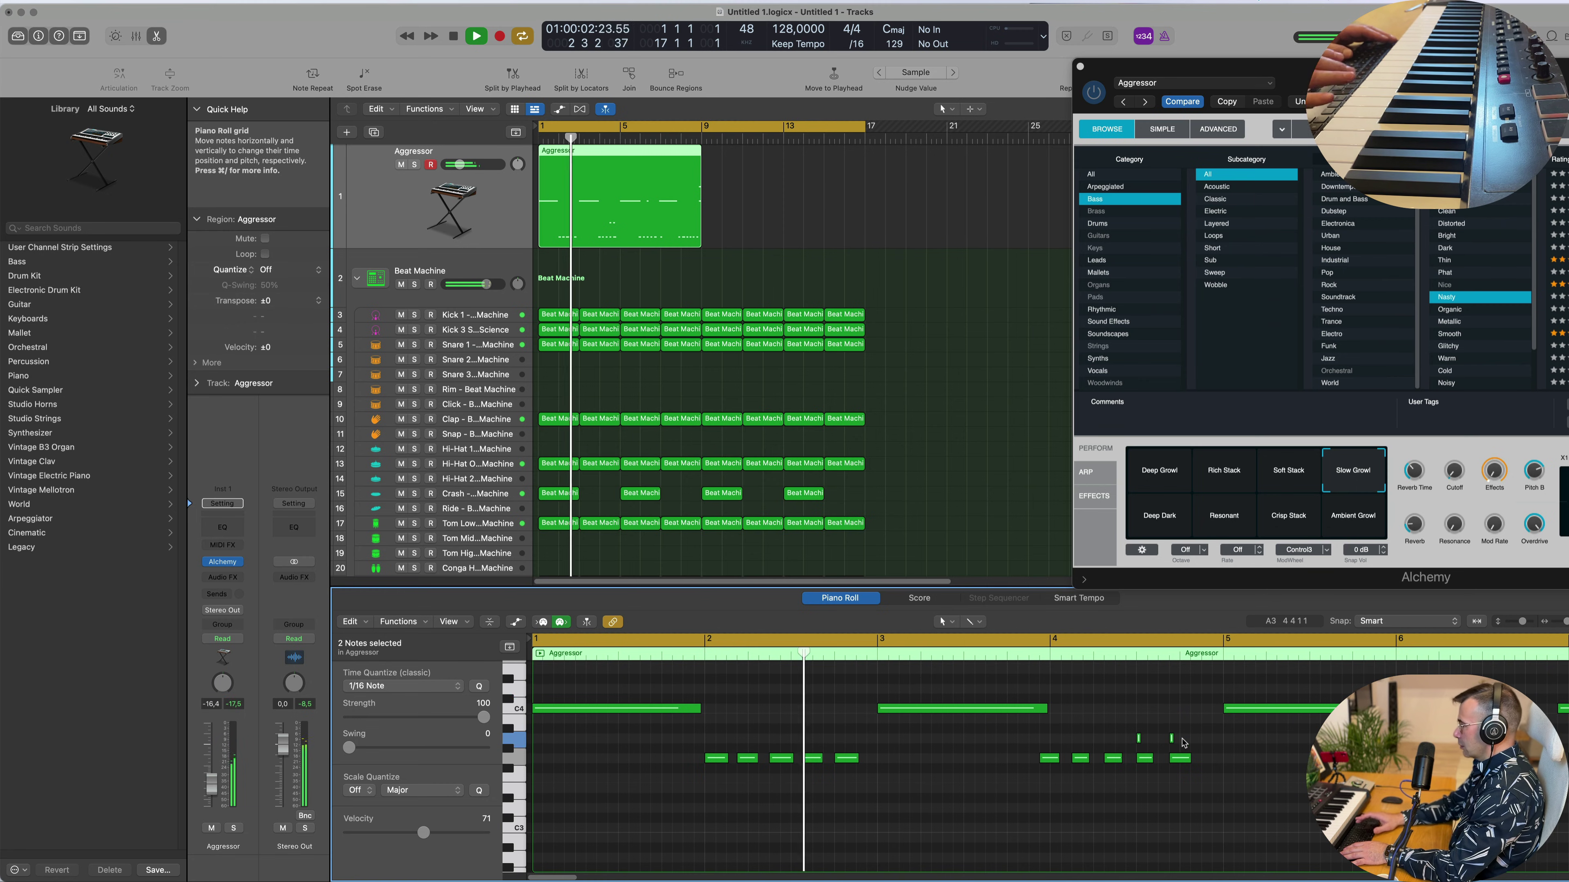
pyautogui.press('Delete')
pyautogui.press('Return')
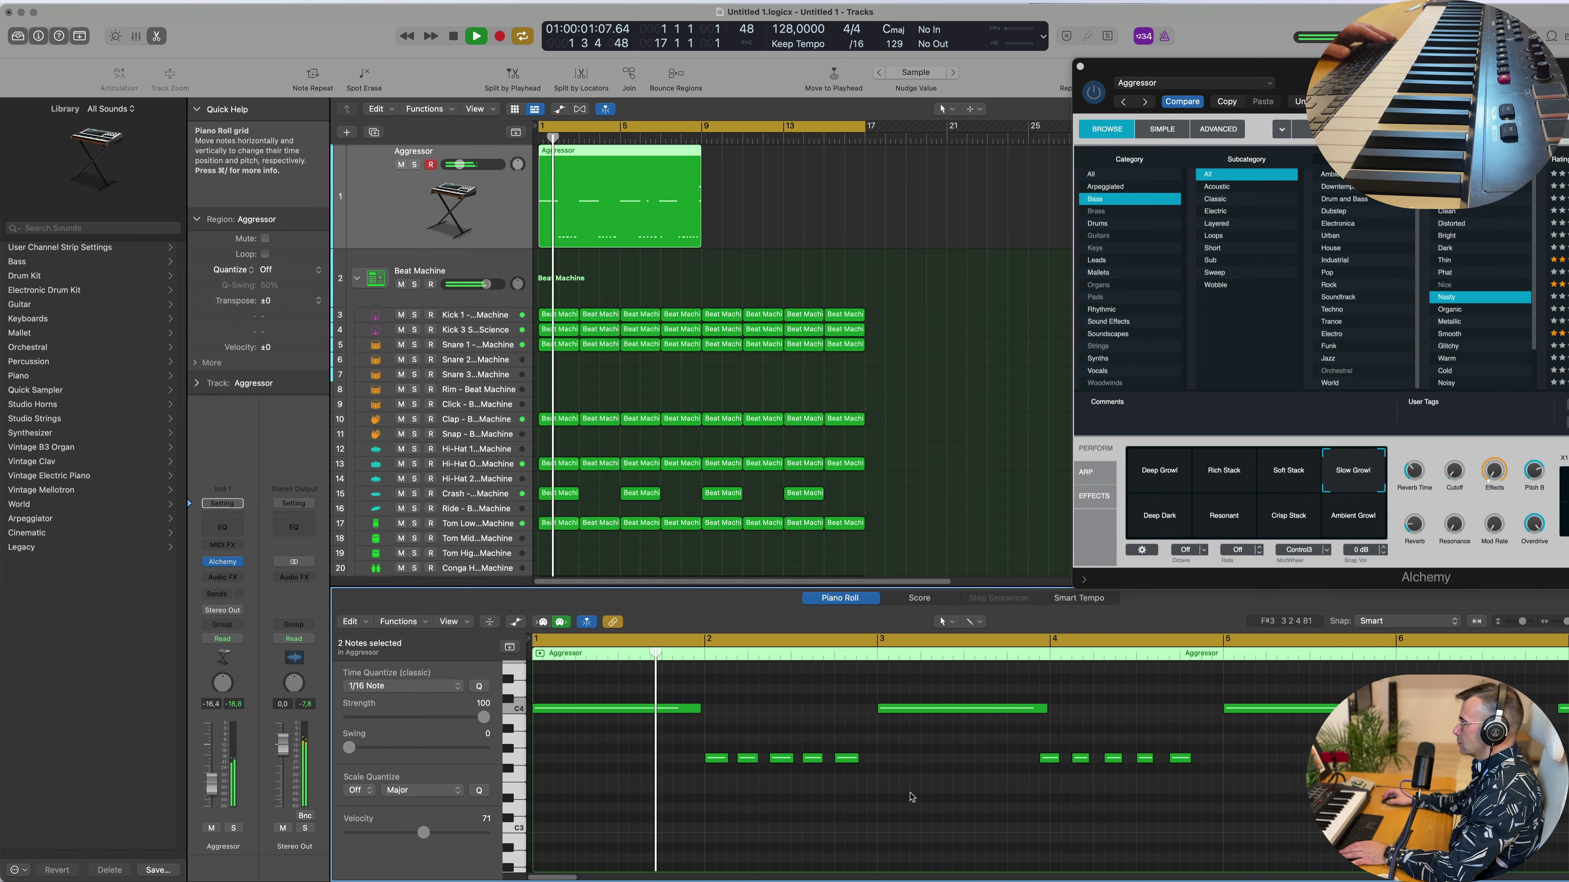
# Shift the five G3 notes at bar 4 to start on the bar line, and replay the bass part from bar 1.
pyautogui.moveTo(1000, 744); pyautogui.dragTo(1189, 780)
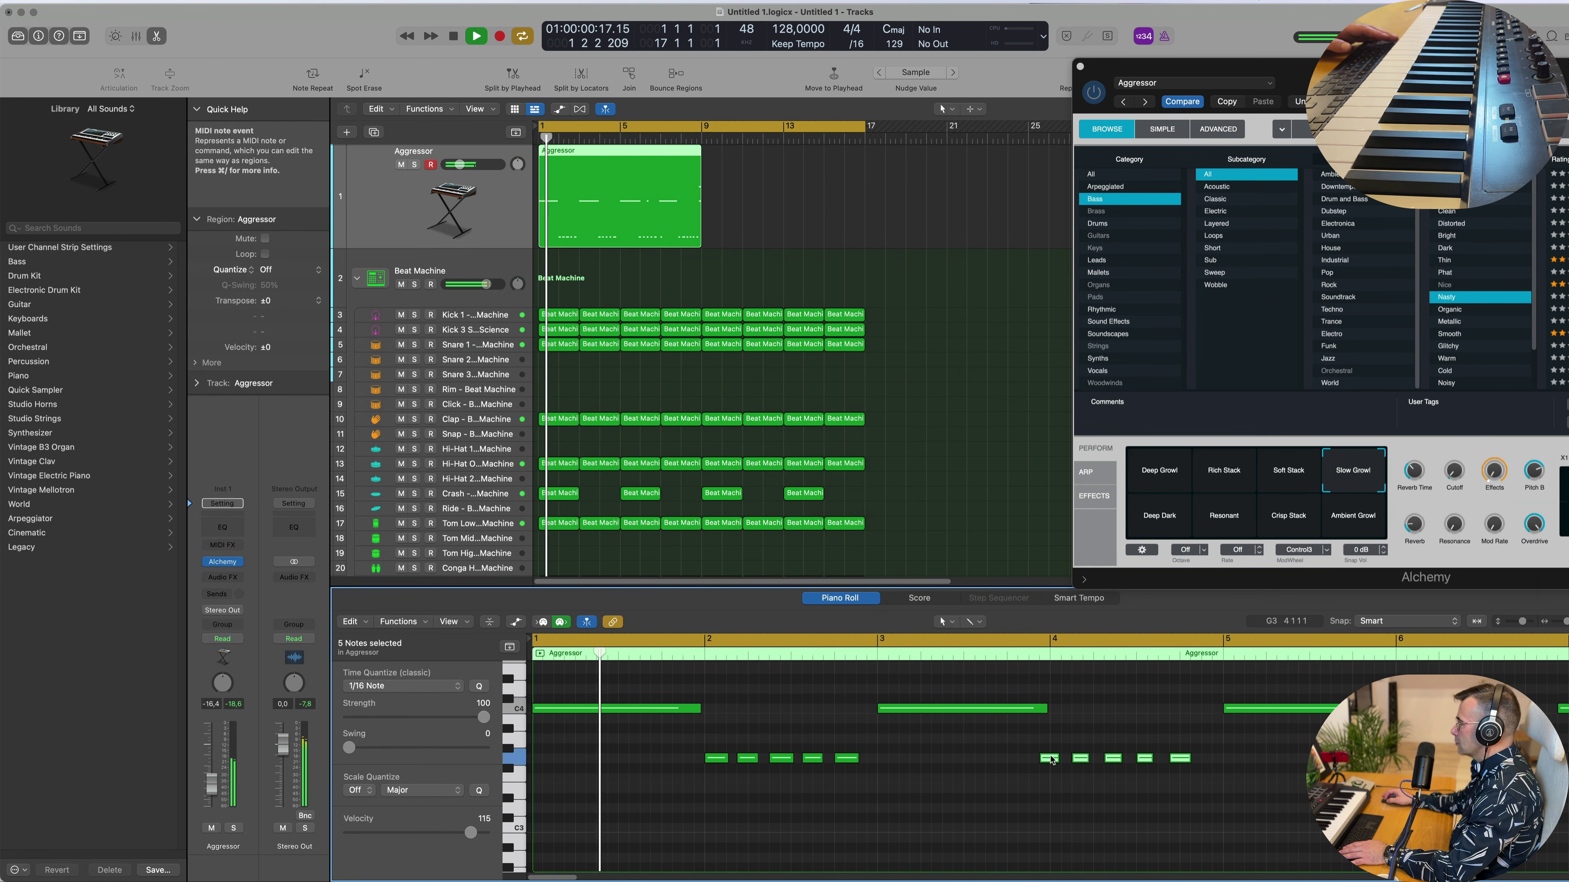
pyautogui.moveTo(1050, 761); pyautogui.dragTo(1059, 762)
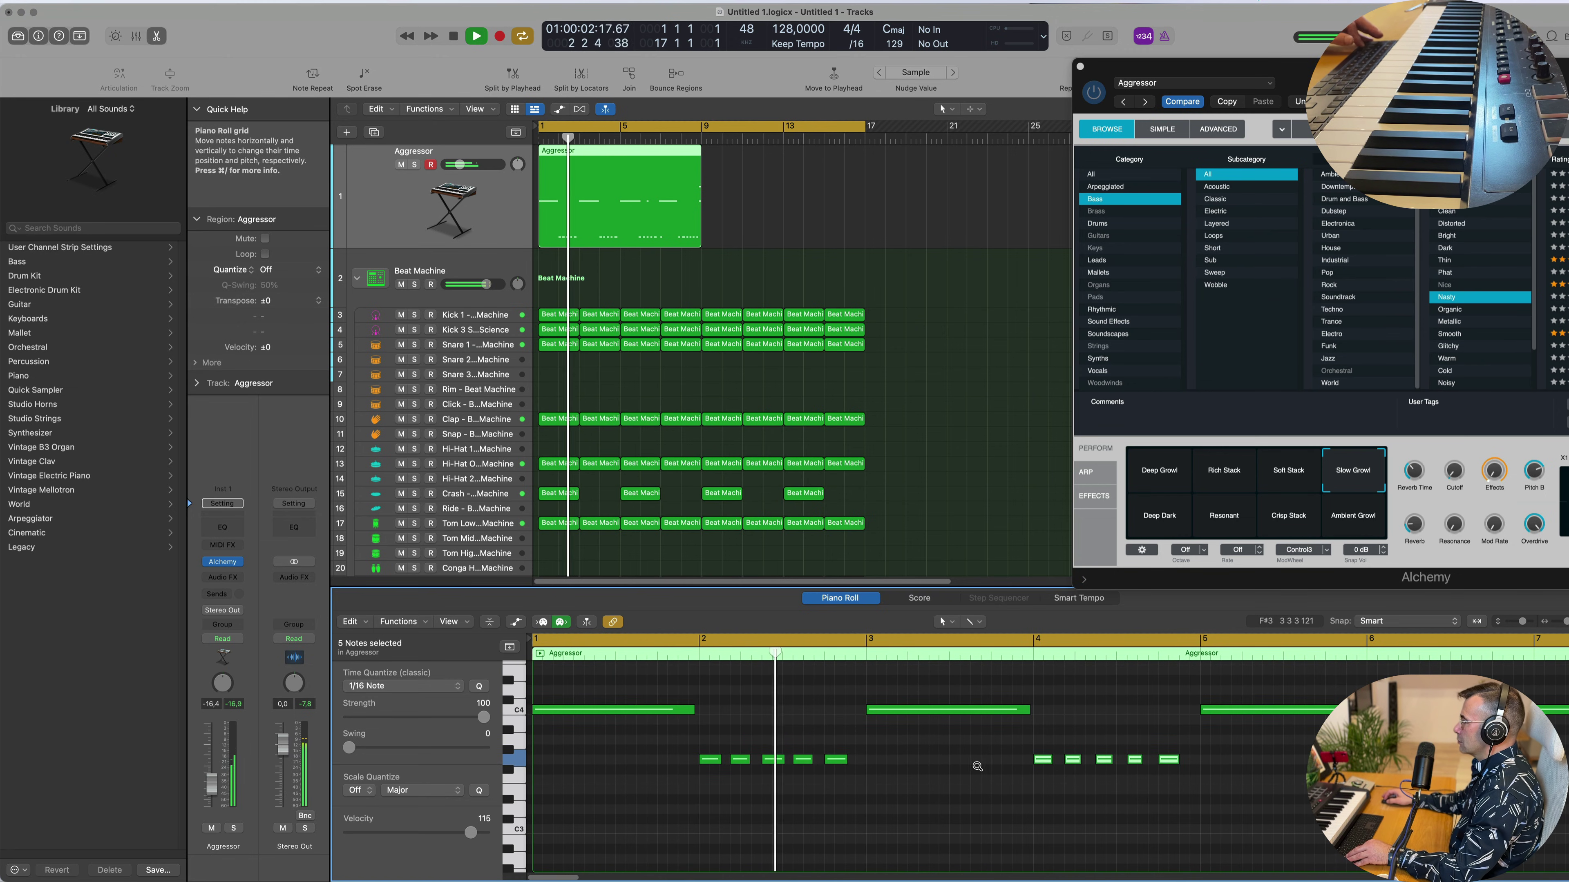
pyautogui.scroll(-2, 945, 766)
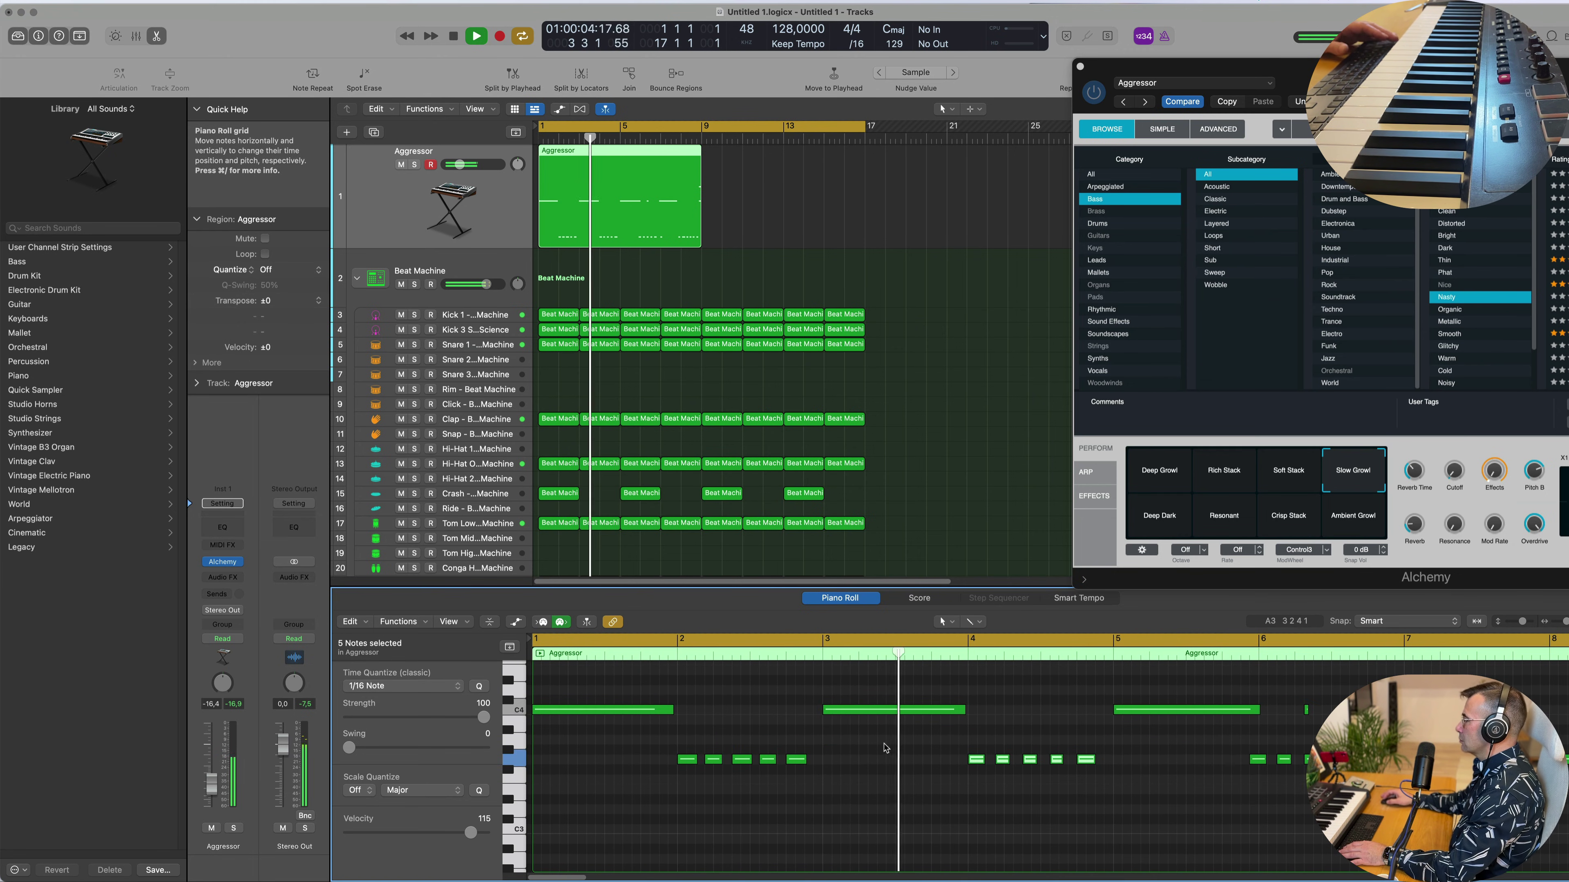
pyautogui.scroll(3, 1068, 755)
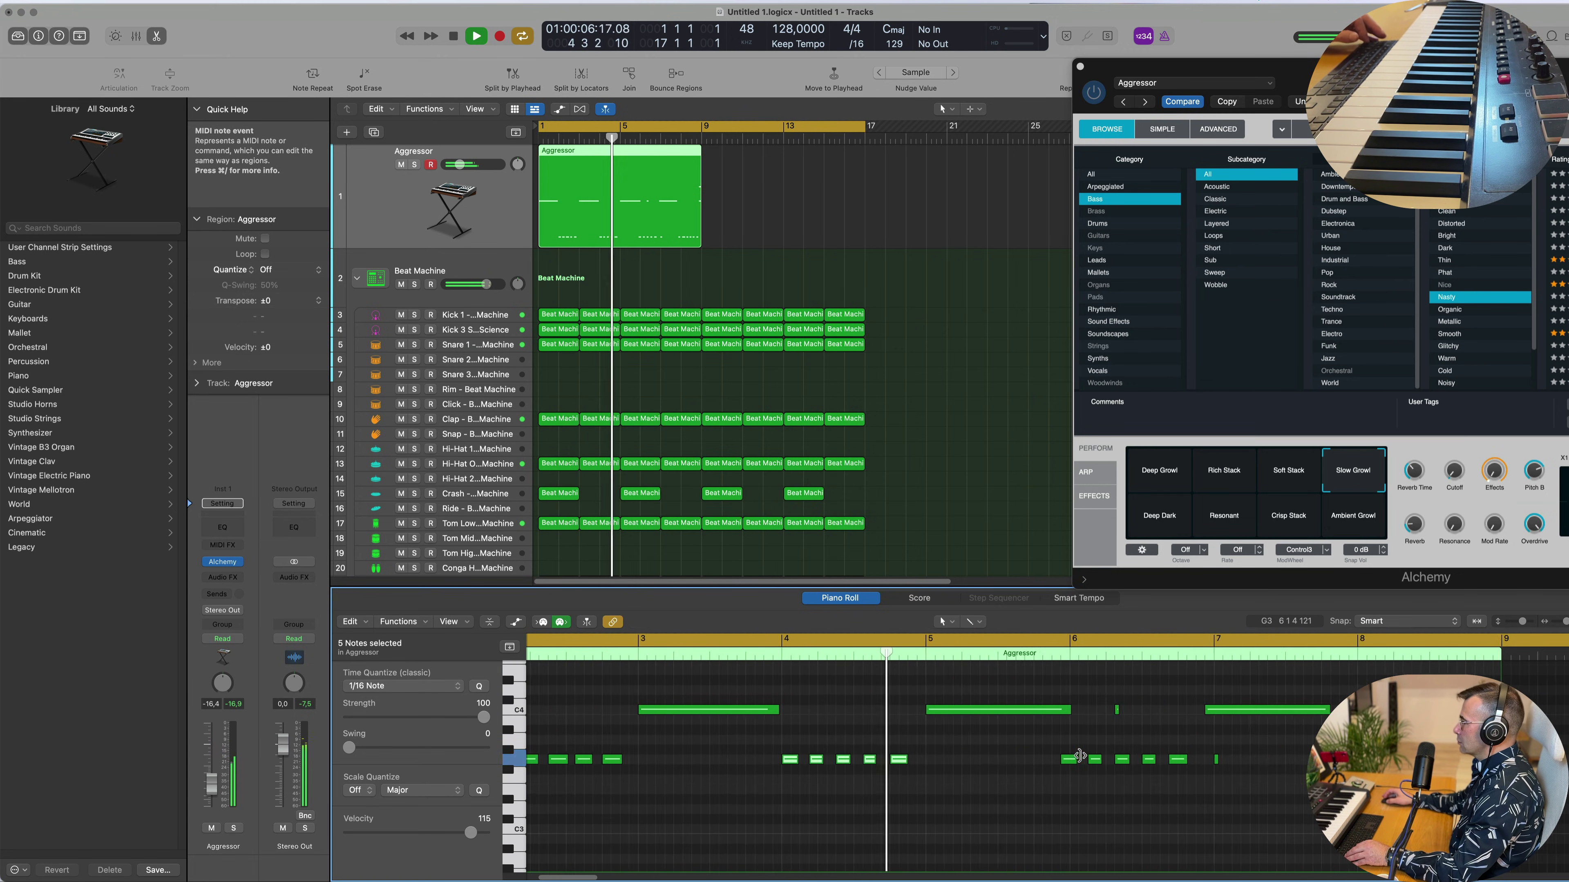
pyautogui.press('Return')
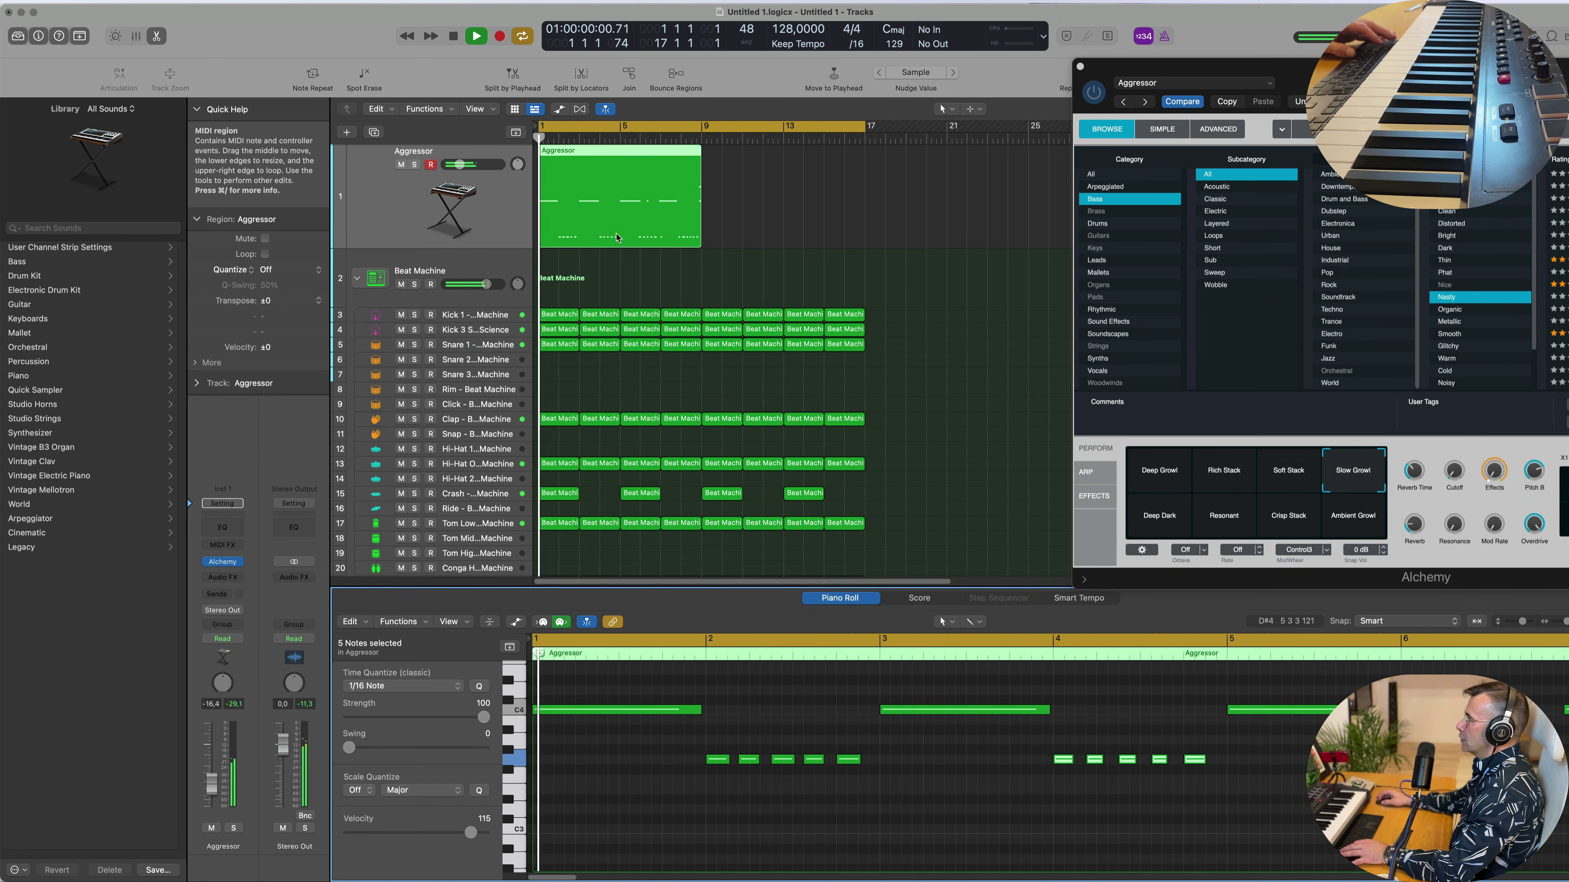
# Split the Aggressor region at bar 5, delete the second half, and repeat the first four bars to fill 16 bars.
pyautogui.click(620, 148)
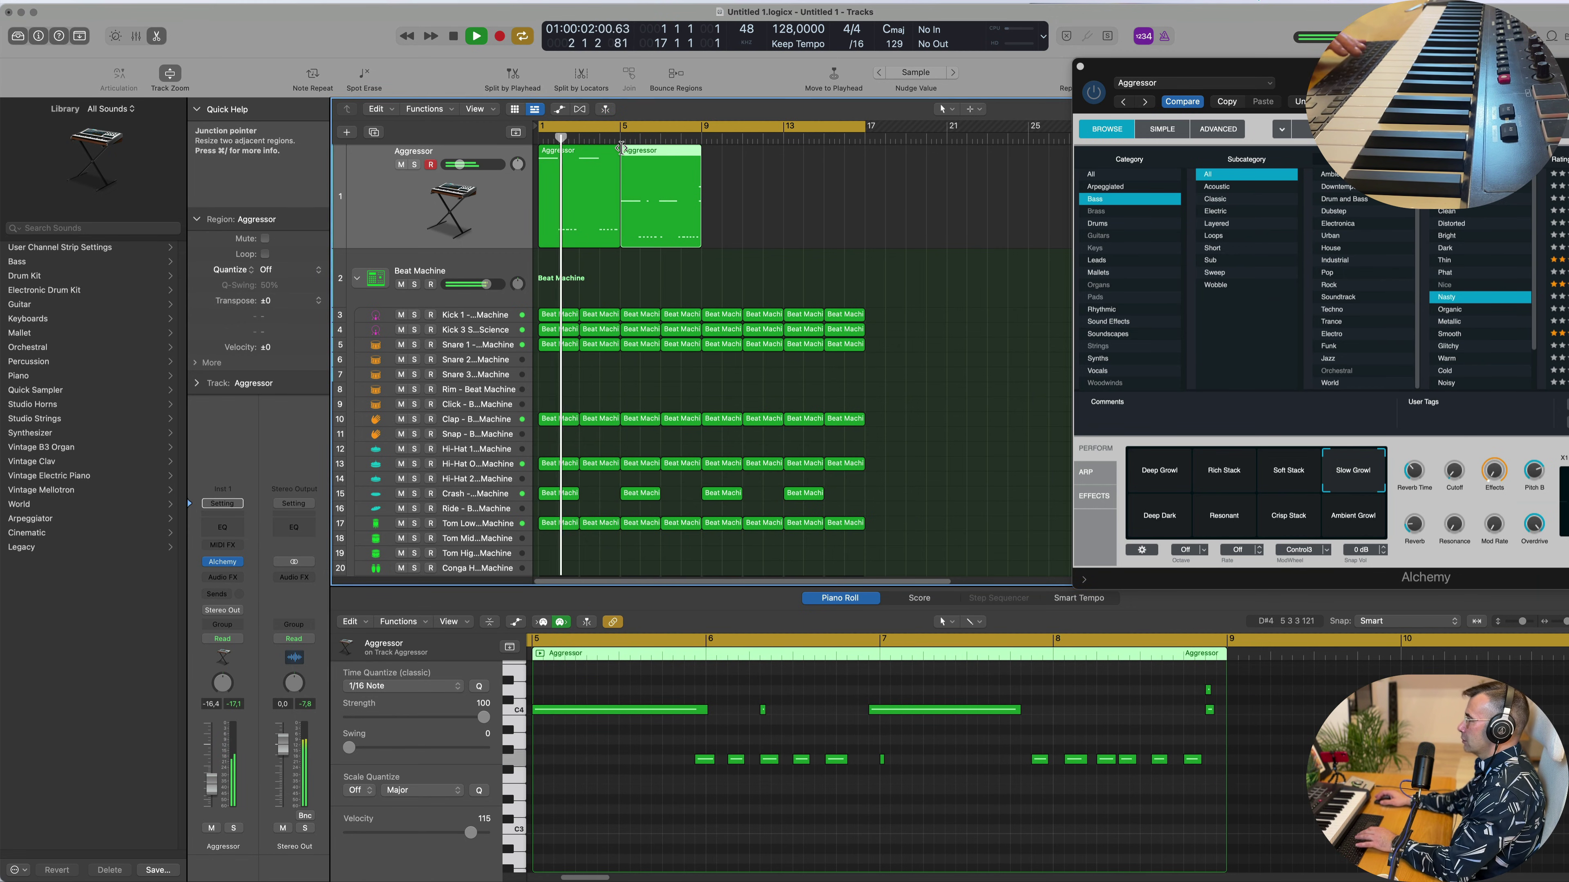
pyautogui.press('Delete')
pyautogui.click(588, 196)
pyautogui.press('Return')
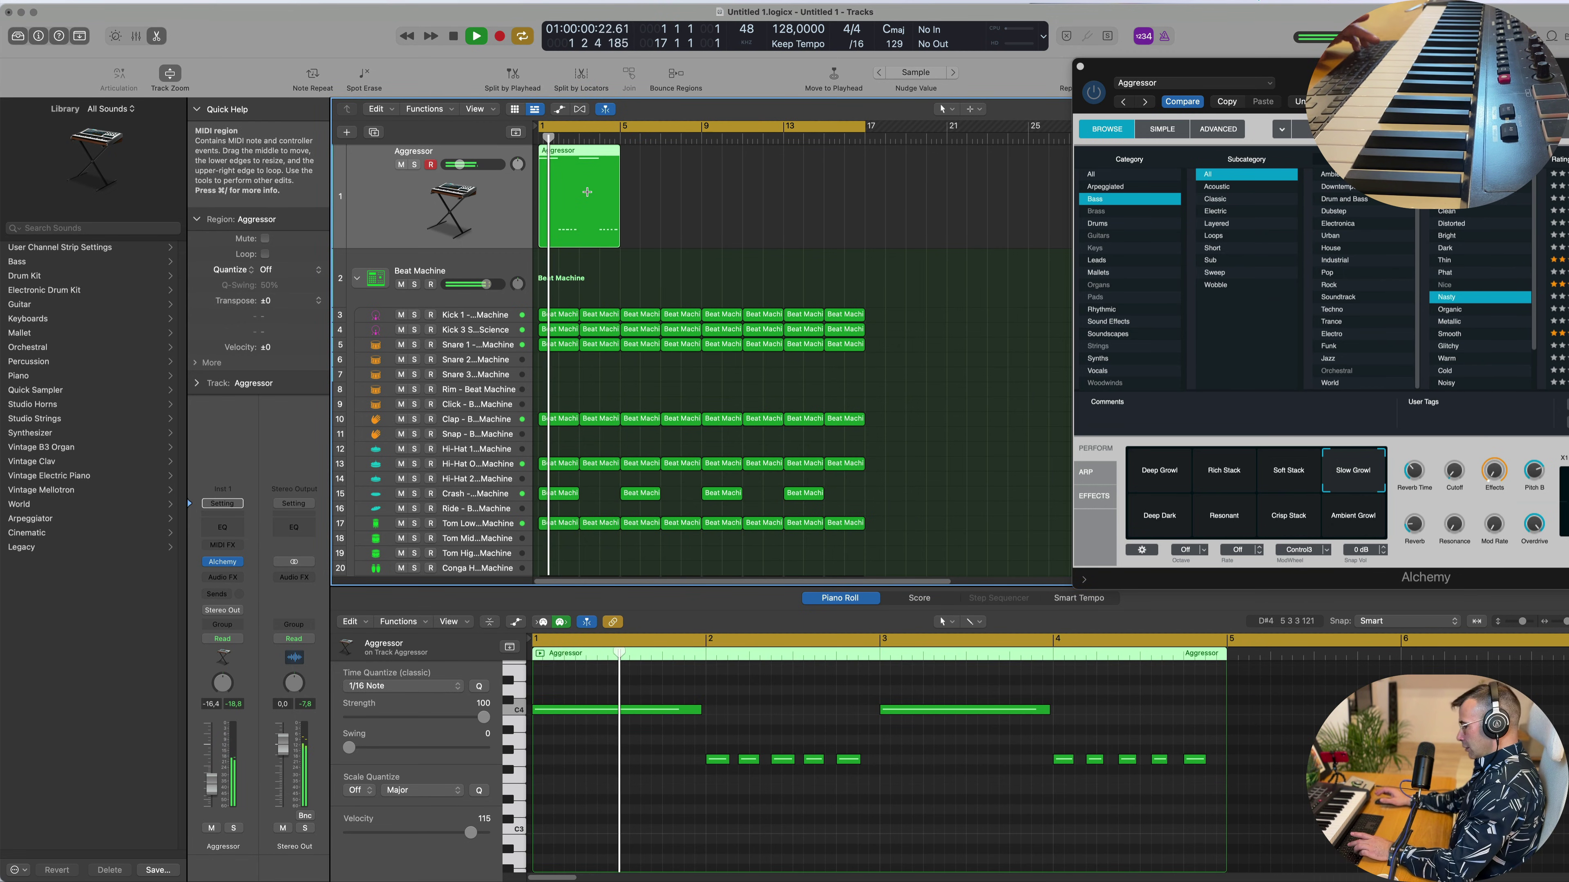
pyautogui.press('super+r')
pyautogui.press('super+r')
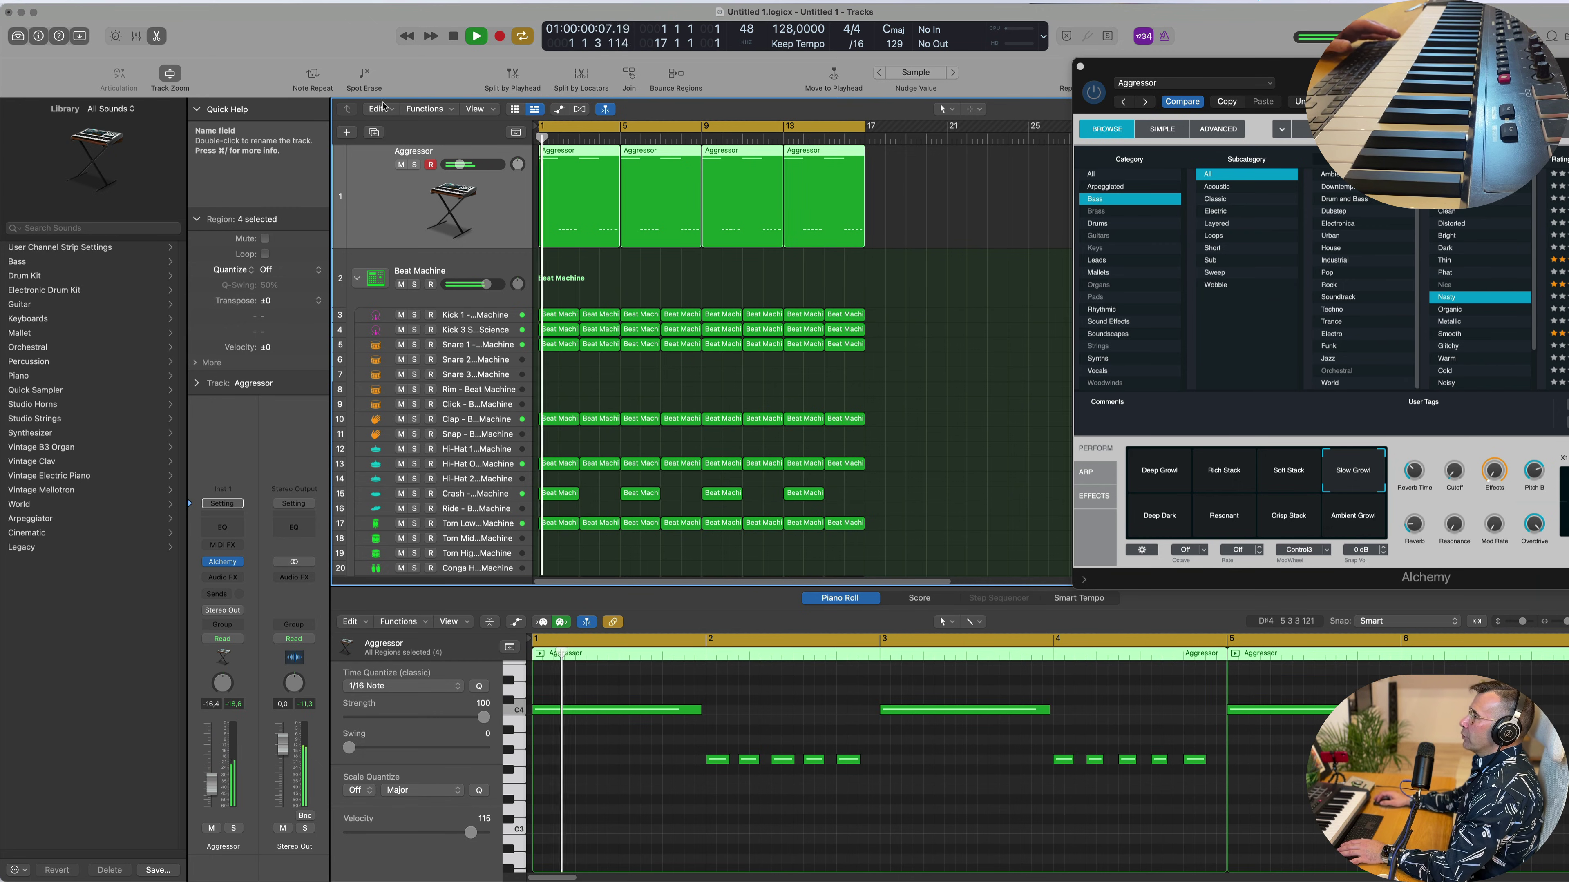
# Duplicate the Aggressor track with its settings and mute the original track.
pyautogui.press('super+d')
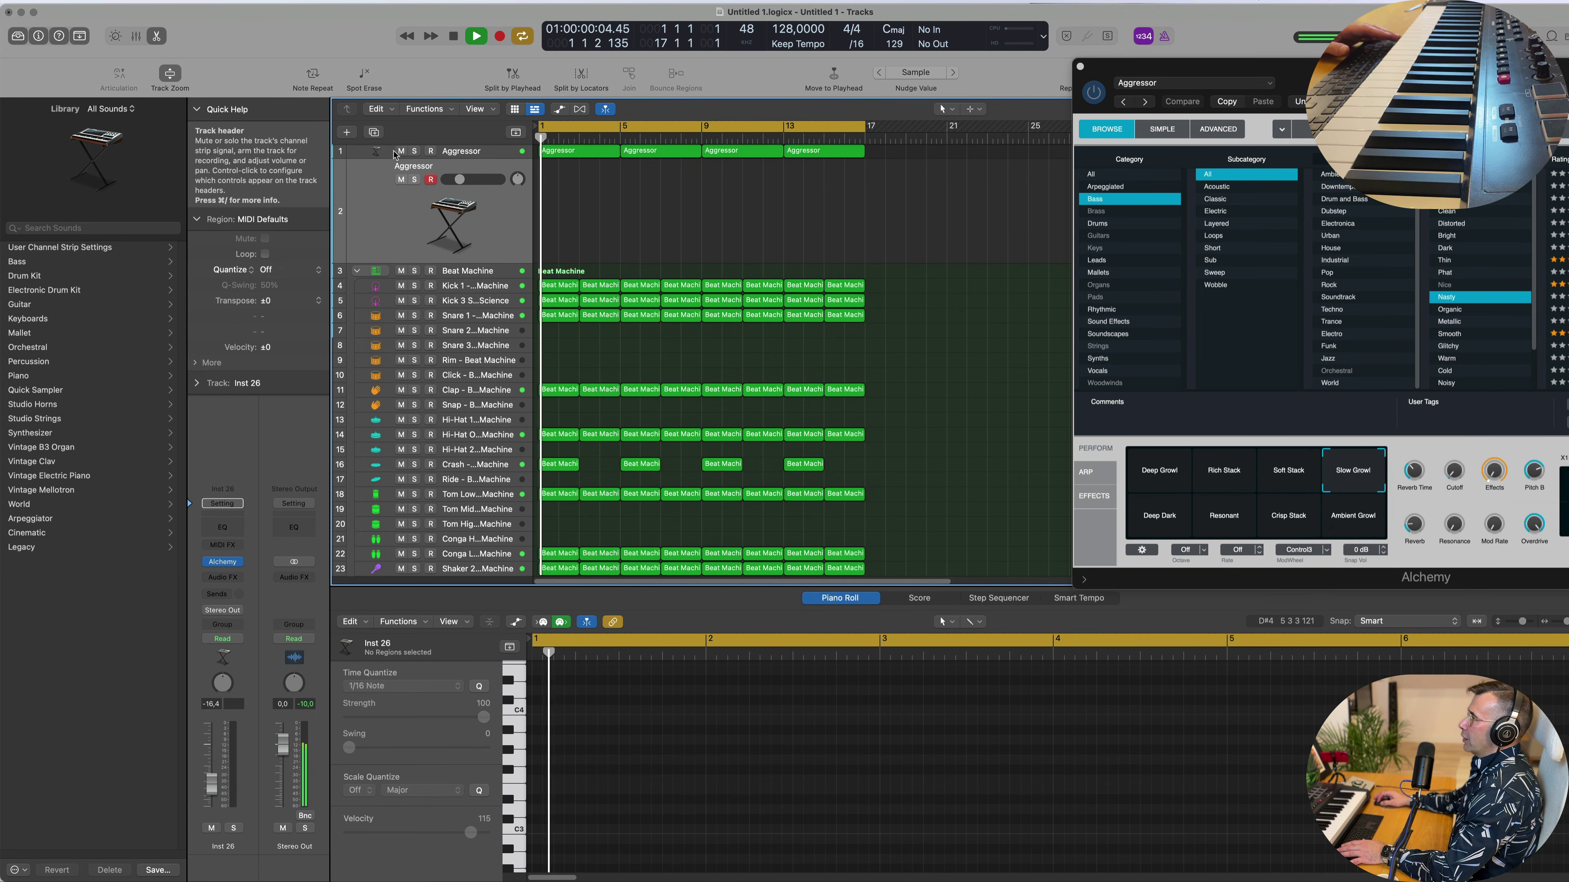
pyautogui.click(401, 150)
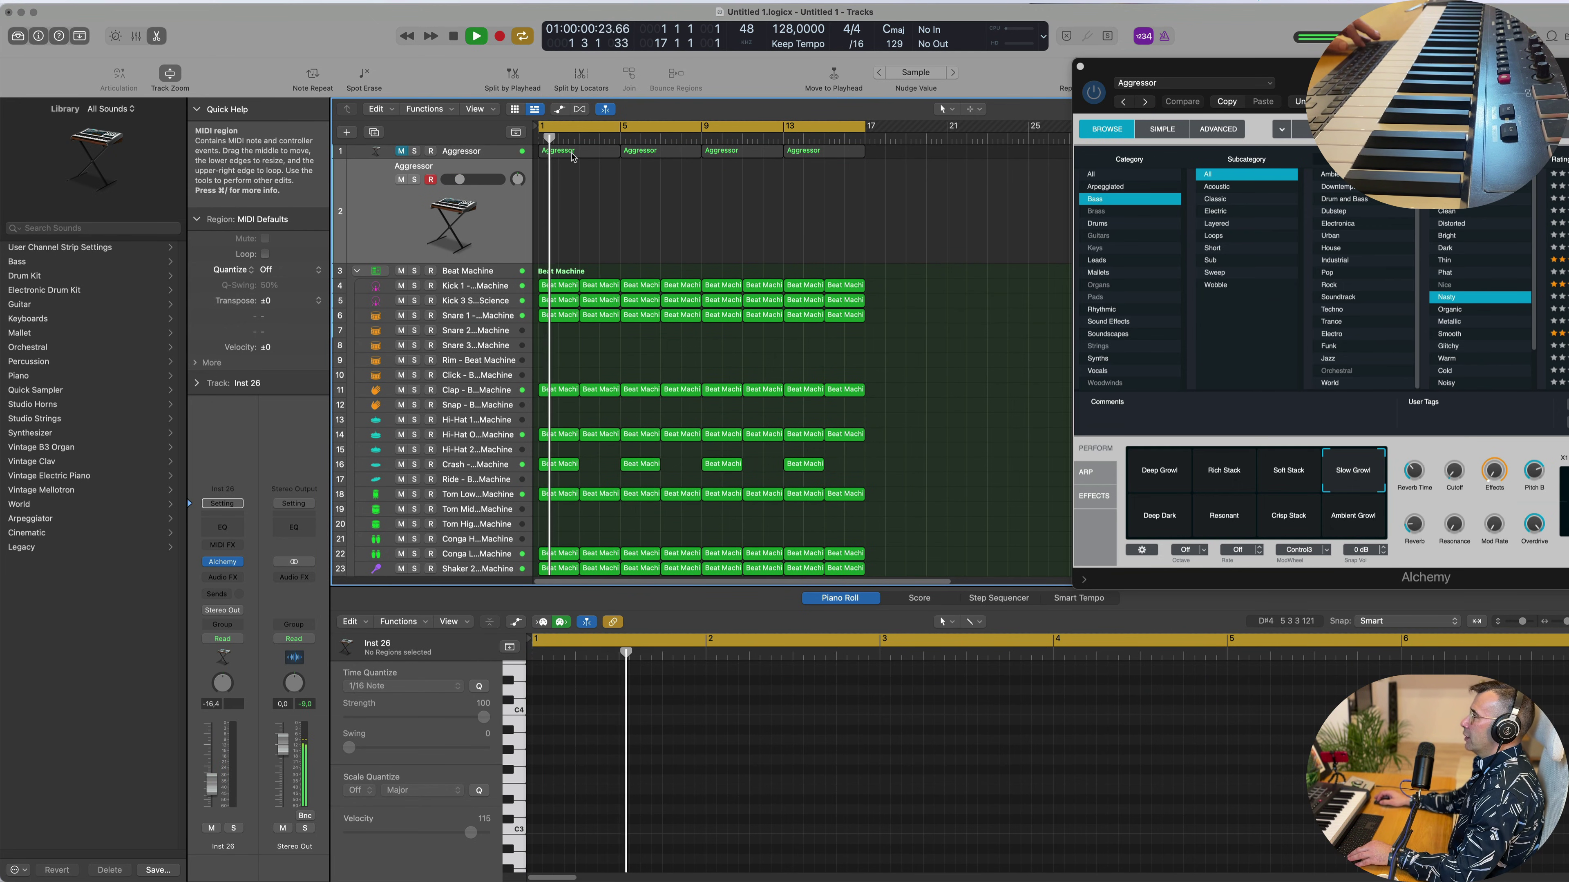
# Copy the first four-bar Aggressor region onto the duplicate track, repeat it three times to fill 16 bars, and restart playback.
pyautogui.moveTo(558, 151); pyautogui.dragTo(586, 183)
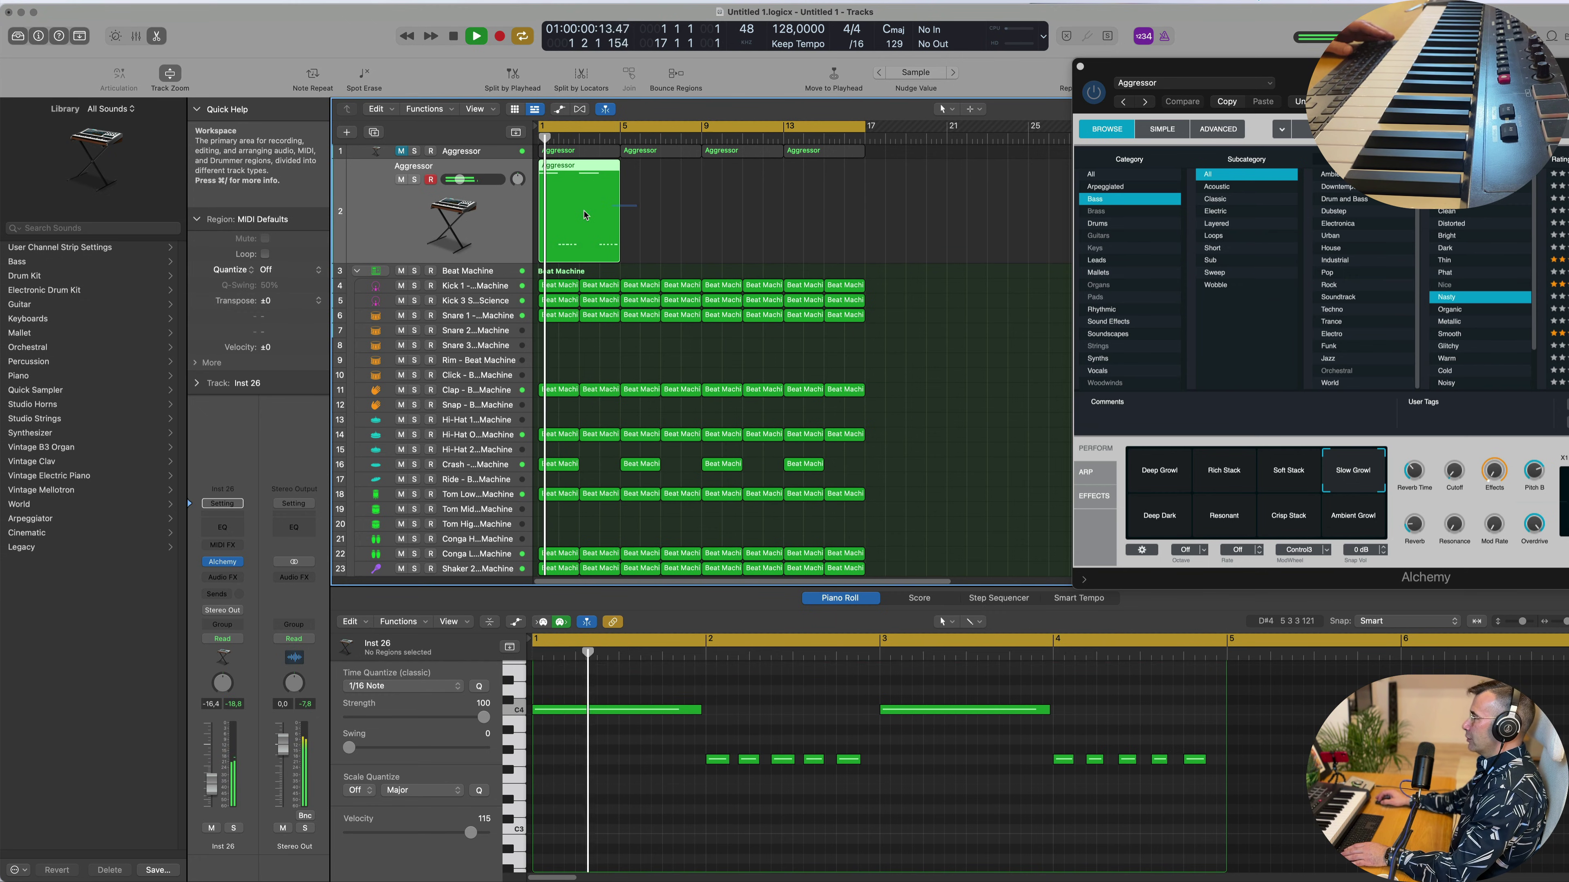
pyautogui.press('super+r')
pyautogui.press('super+r')
pyautogui.press('super+r')
pyautogui.press('Return')
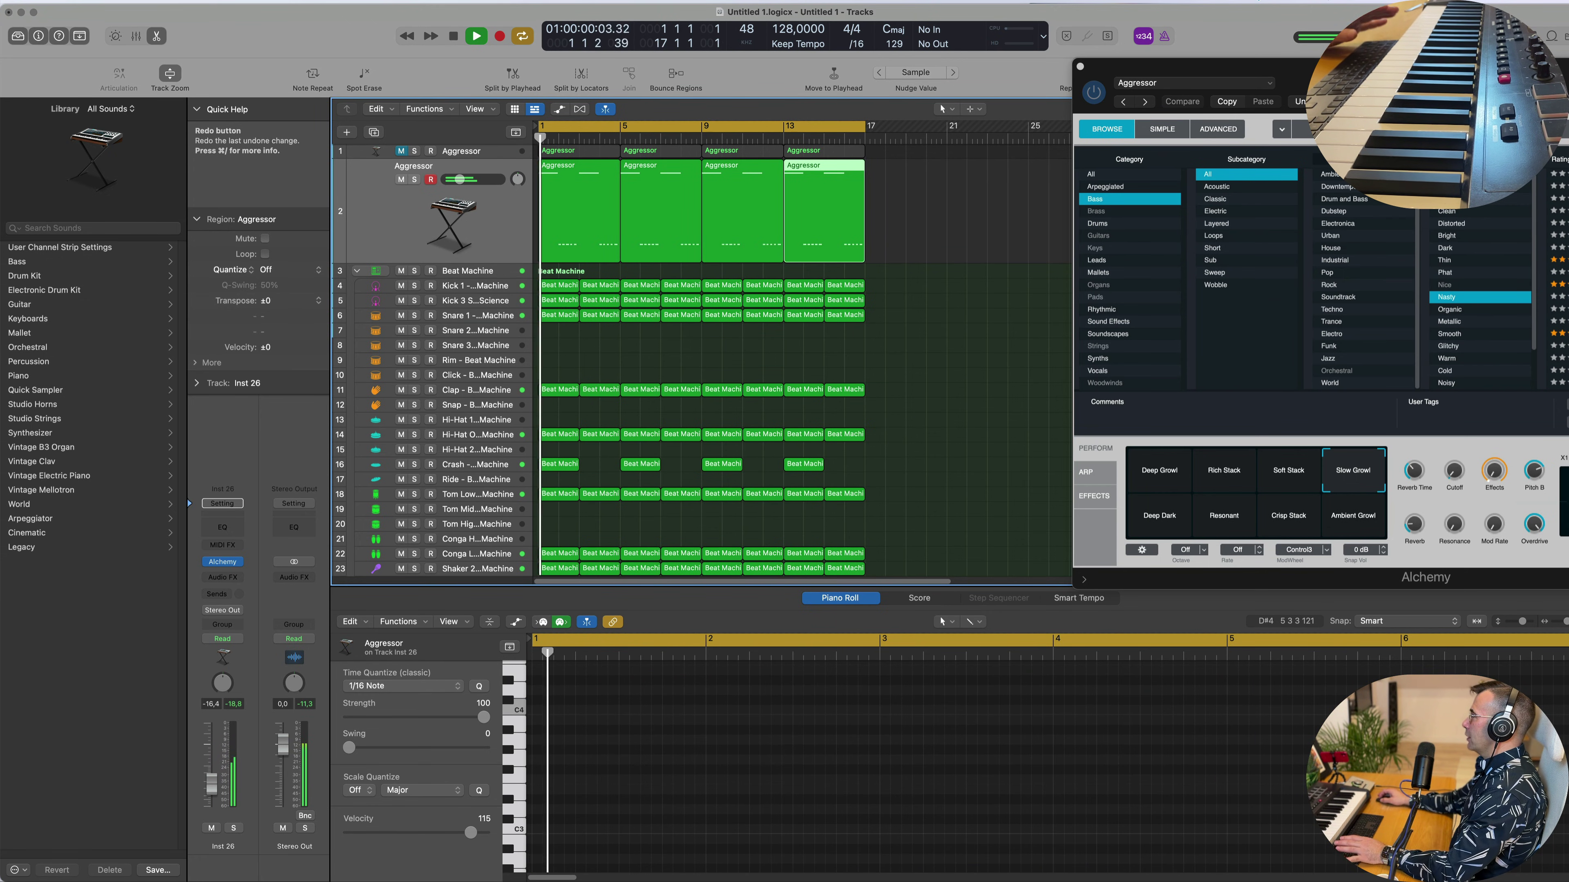
# Load the Alloy bass preset in the original track's Alchemy, move its window off the track regions, and replay from bar 1.
pyautogui.moveTo(1448, 91); pyautogui.dragTo(880, 161)
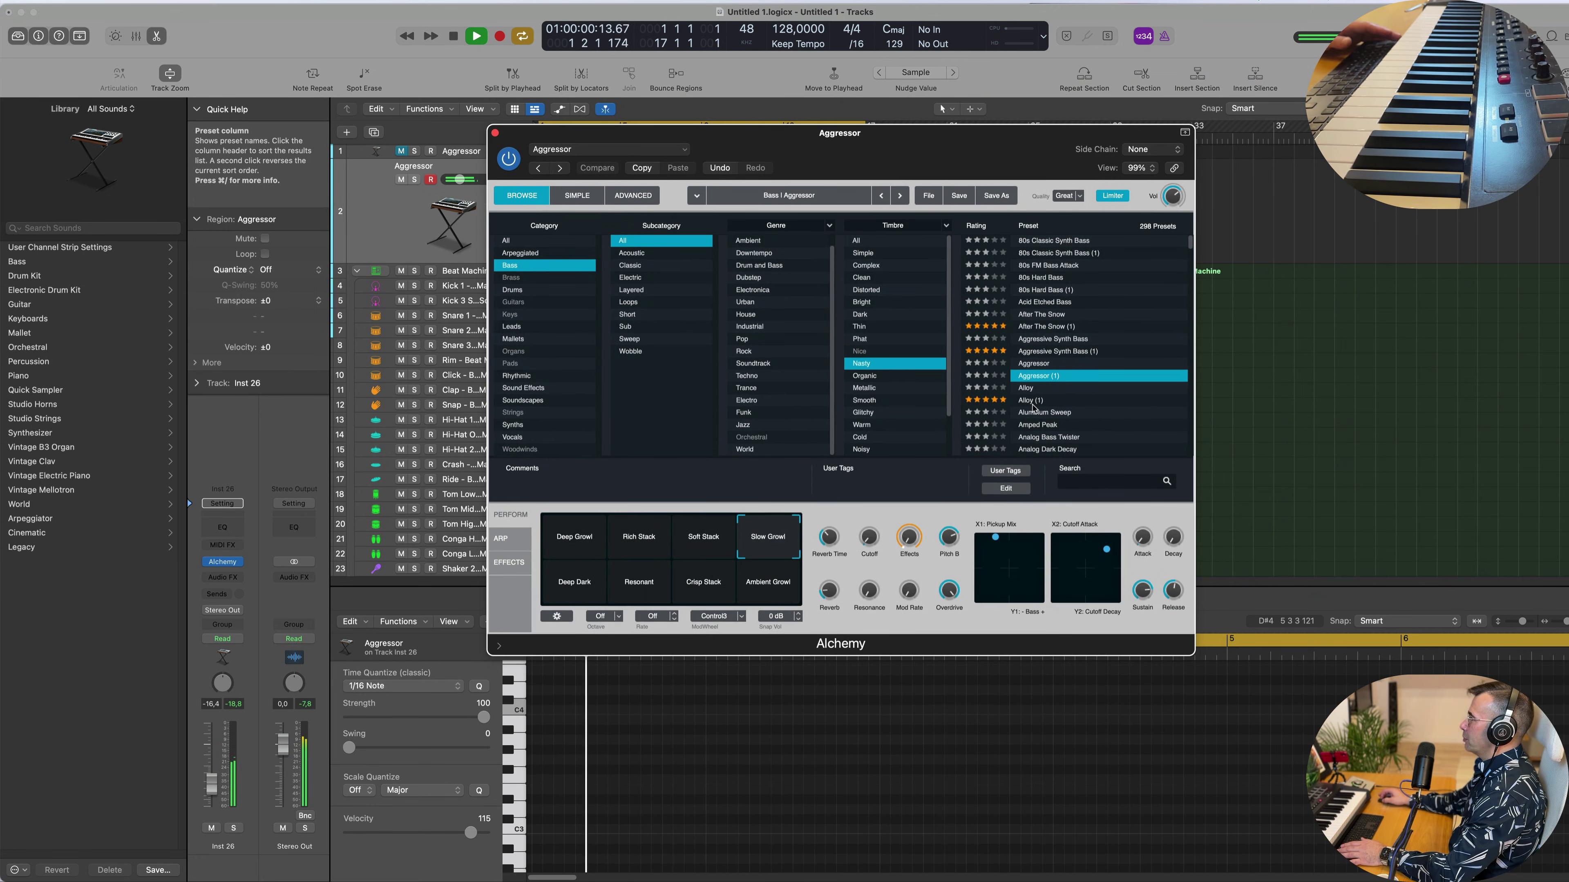
pyautogui.click(1050, 394)
pyautogui.moveTo(1051, 139); pyautogui.dragTo(1348, 107)
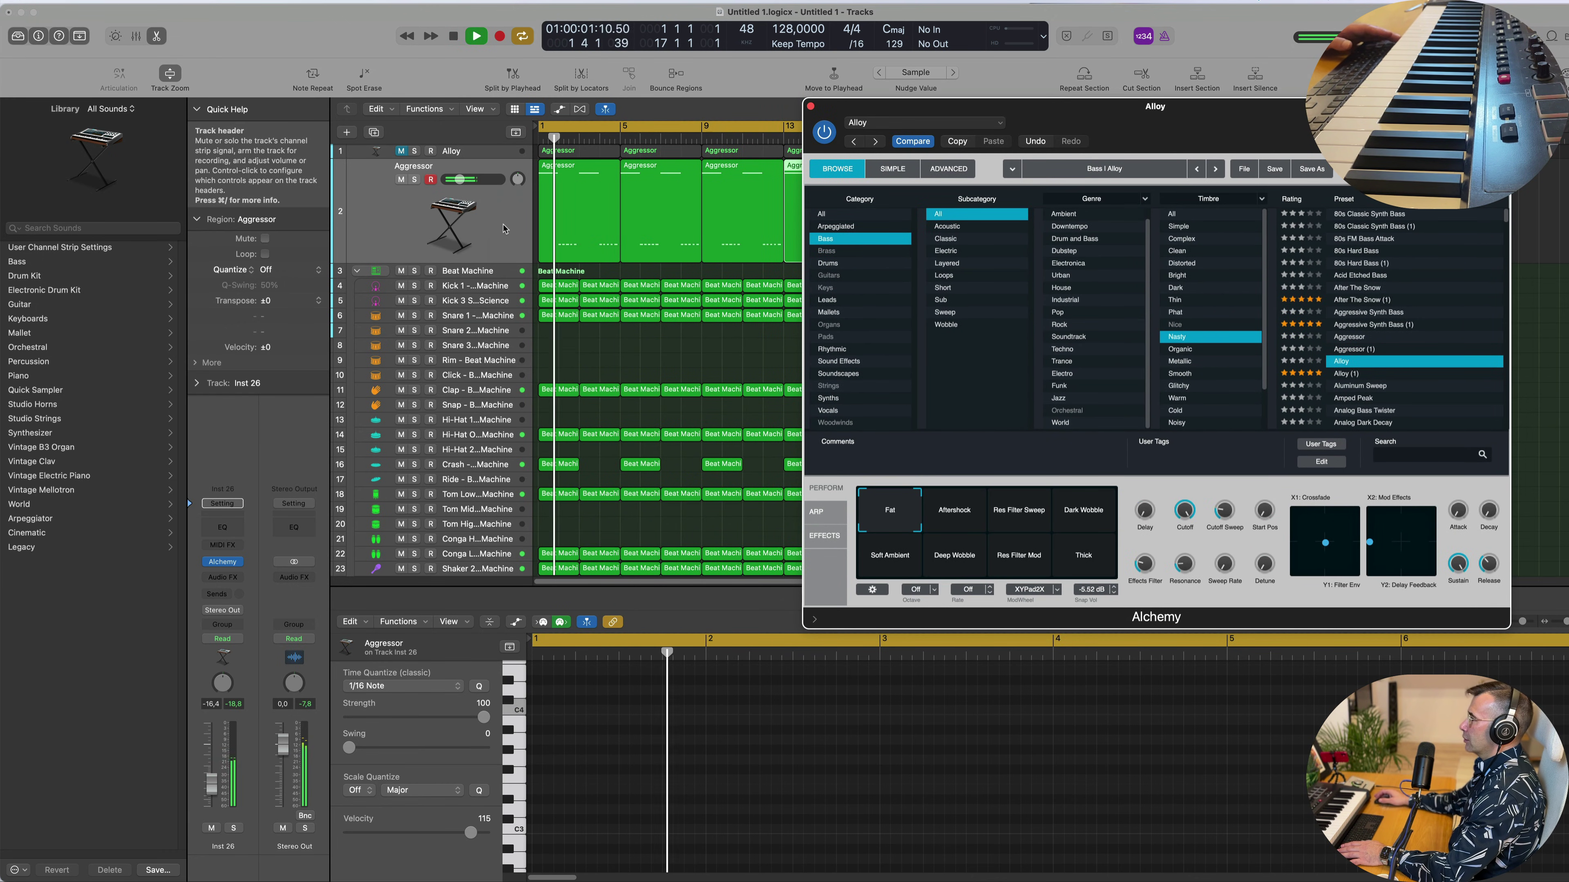
pyautogui.press('Return')
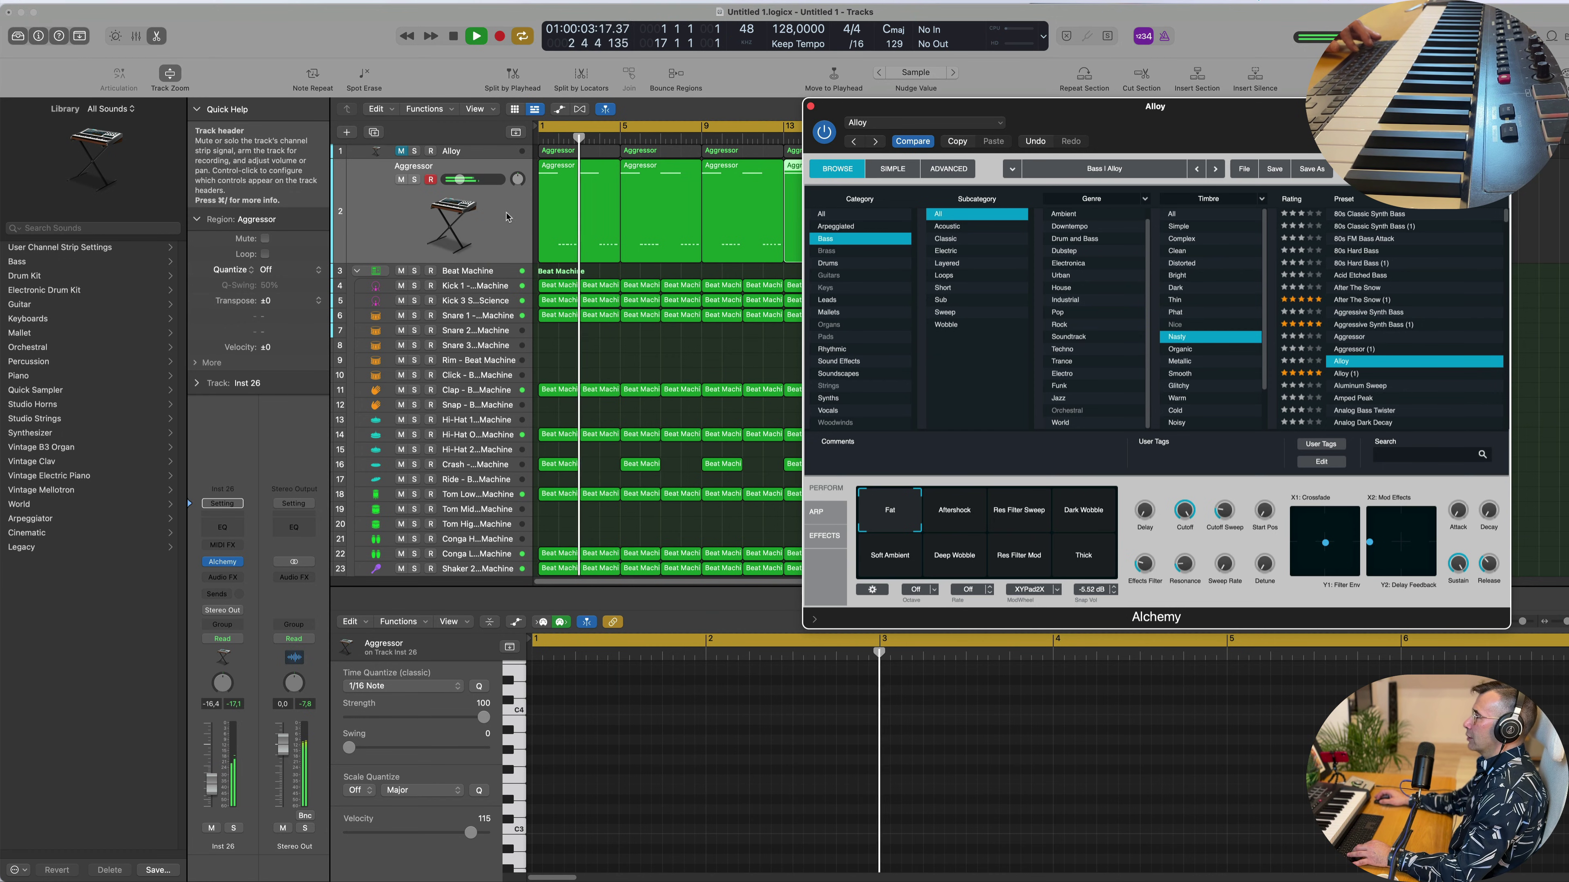
# Mute the duplicate Aggressor track, unmute the Alloy track, and play the selected Alloy part from bar 1.
pyautogui.click(400, 180)
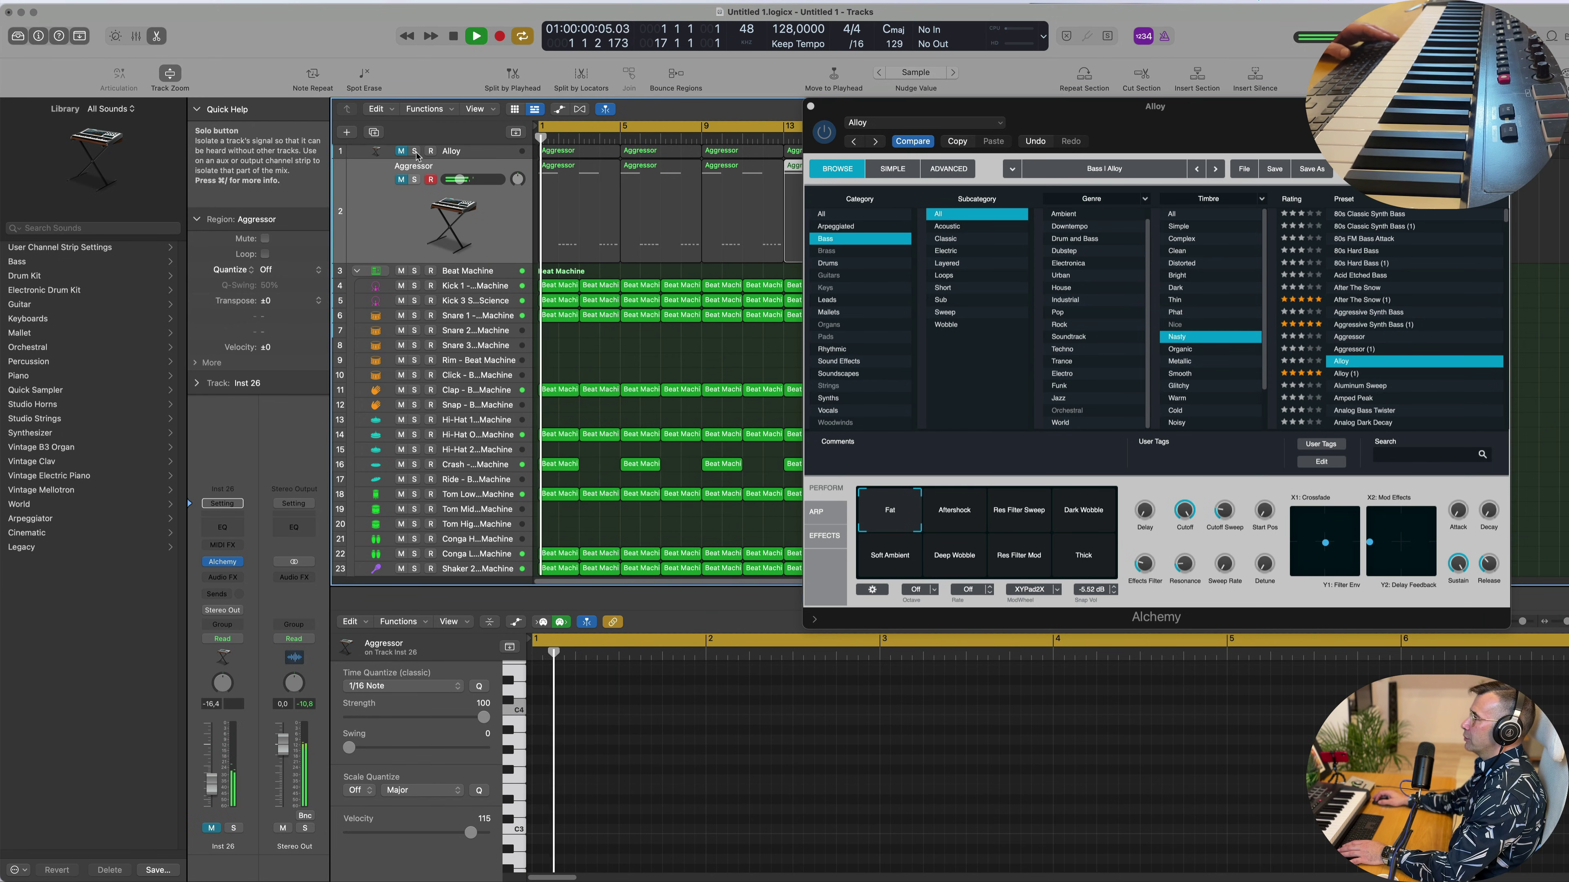
pyautogui.click(413, 151)
pyautogui.click(400, 151)
pyautogui.click(400, 151)
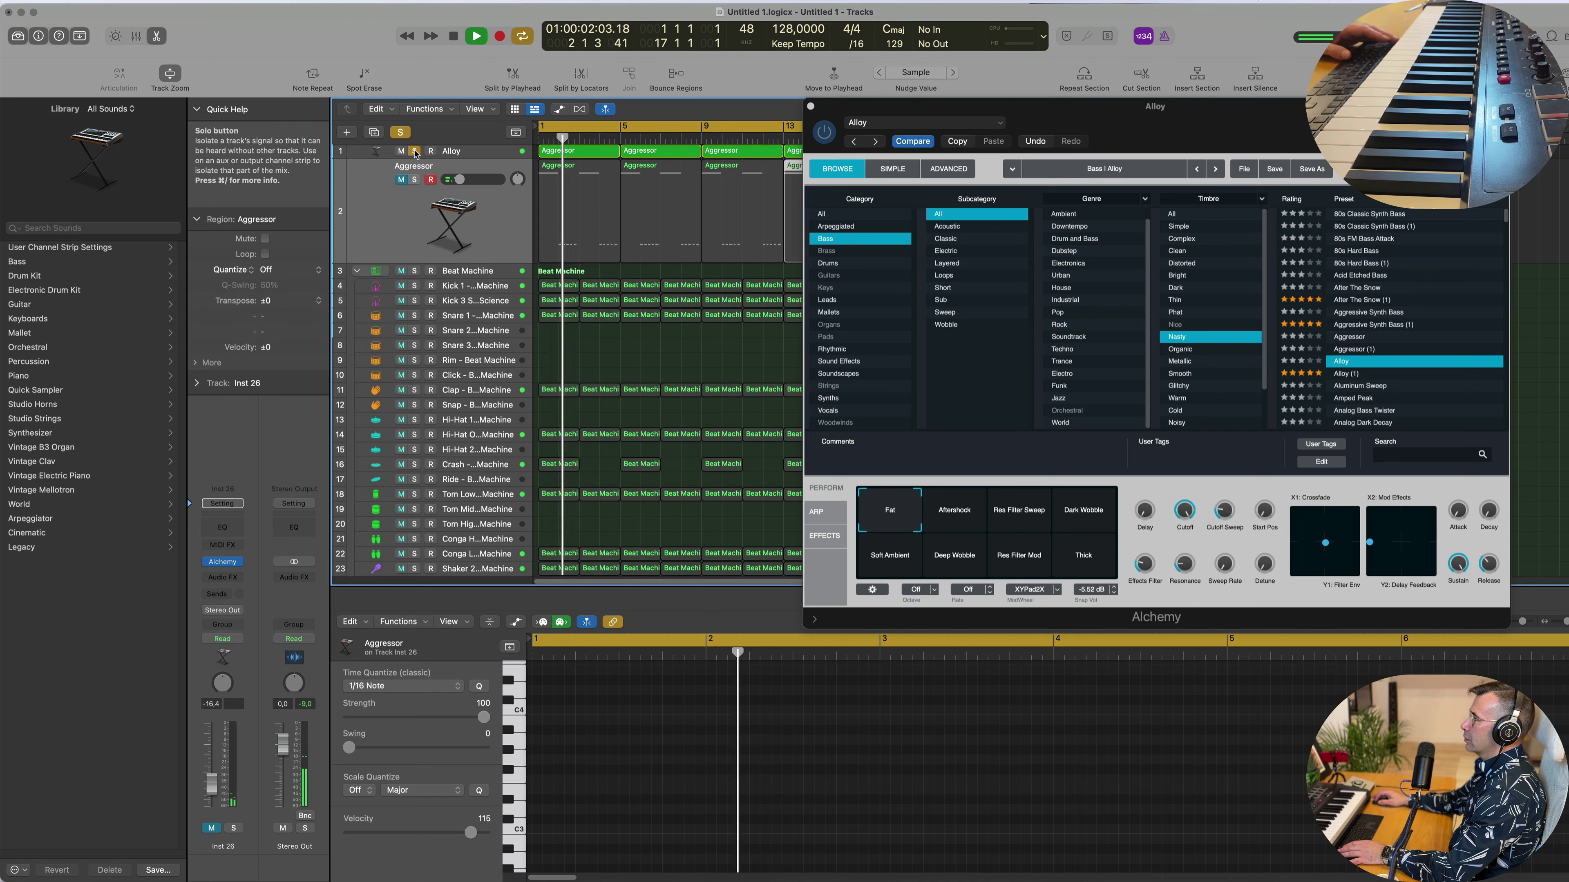
pyautogui.click(414, 151)
pyautogui.click(470, 151)
pyautogui.press('Return')
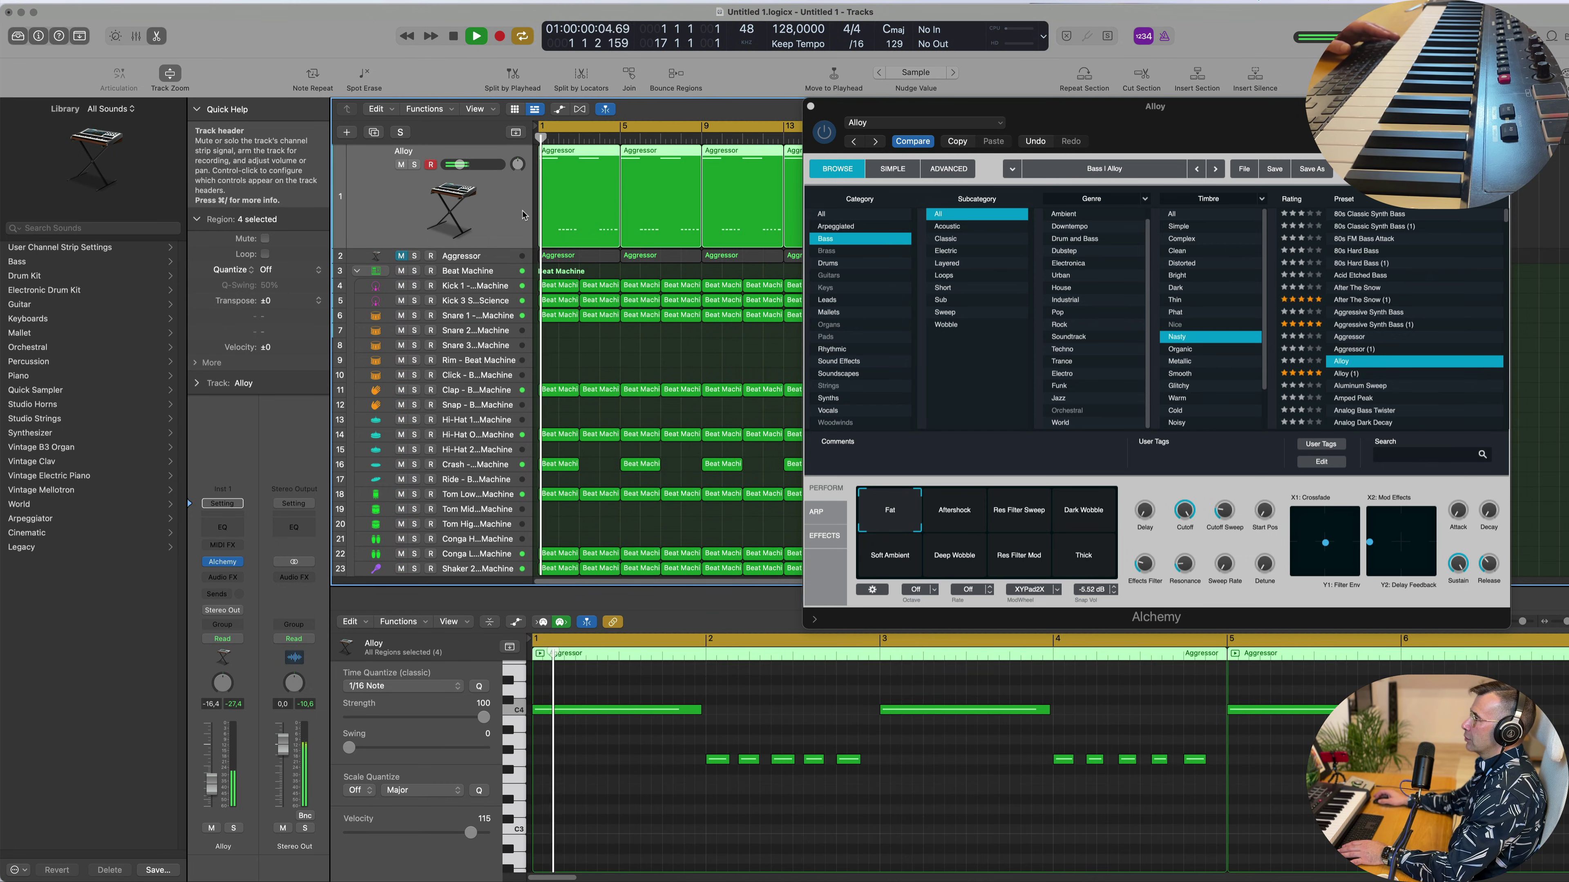
# Reopen Alchemy on the Alloy track and transpose all notes in its four regions down two octaves in the Piano Roll.
pyautogui.click(223, 562)
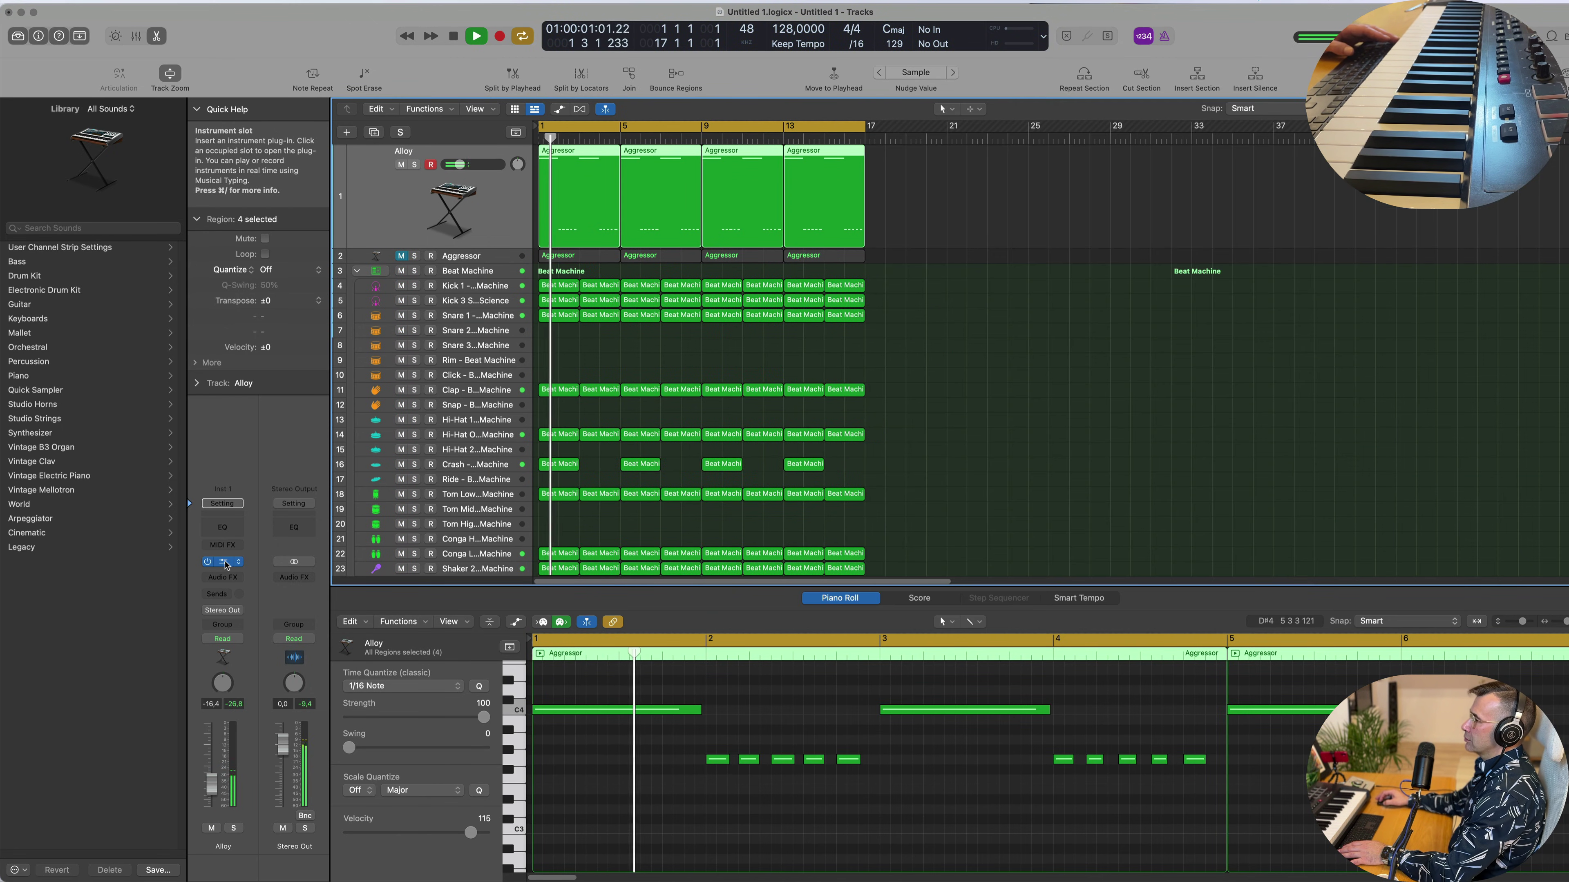
pyautogui.click(226, 562)
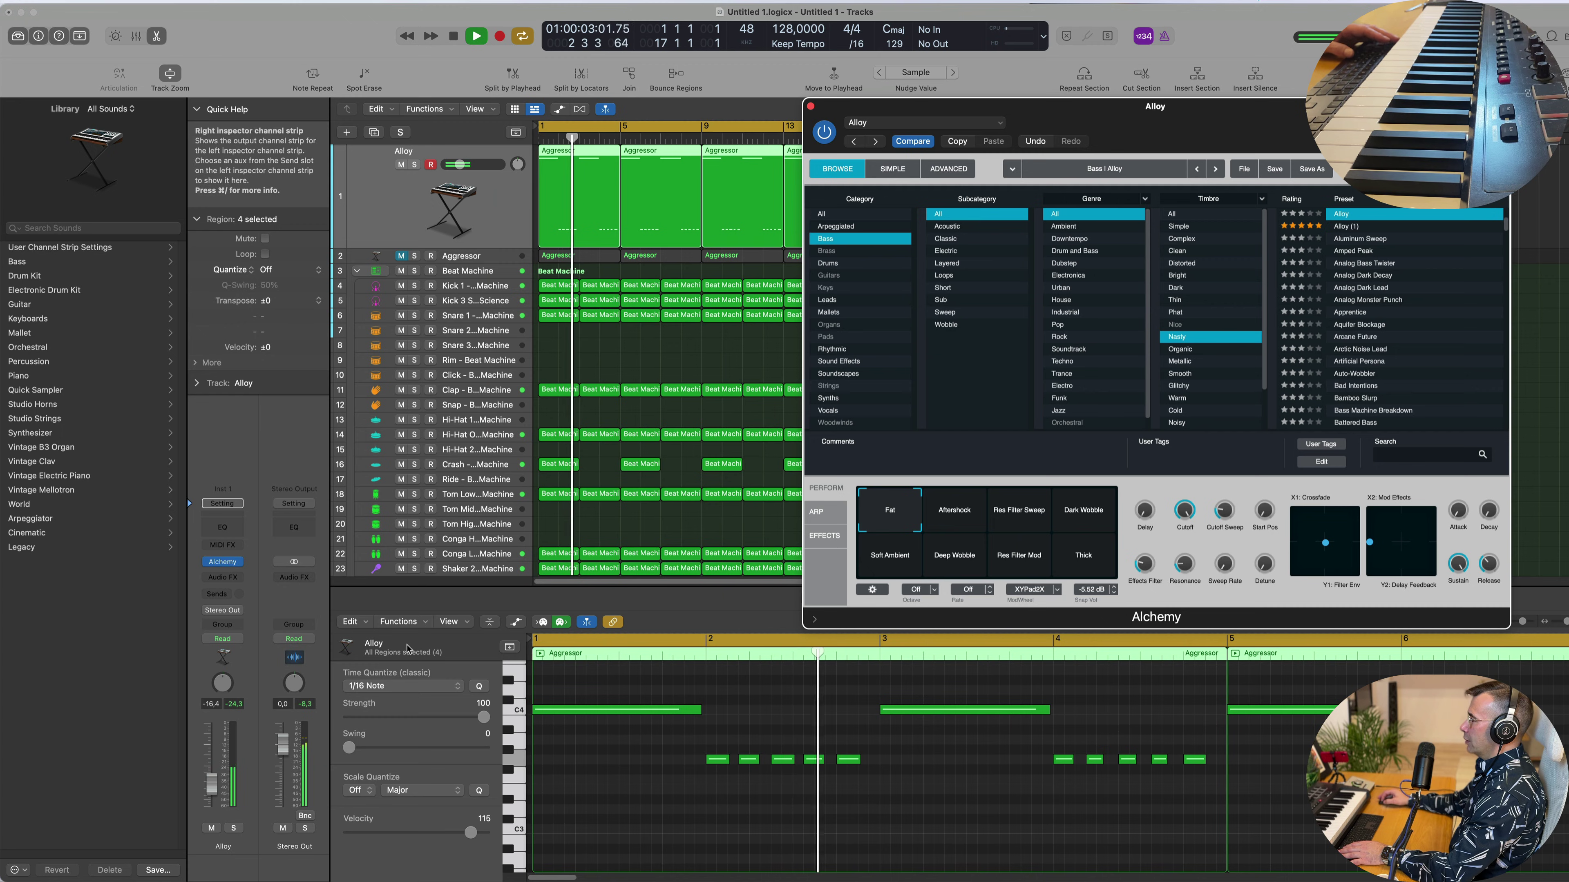
pyautogui.click(635, 794)
pyautogui.press('super+a')
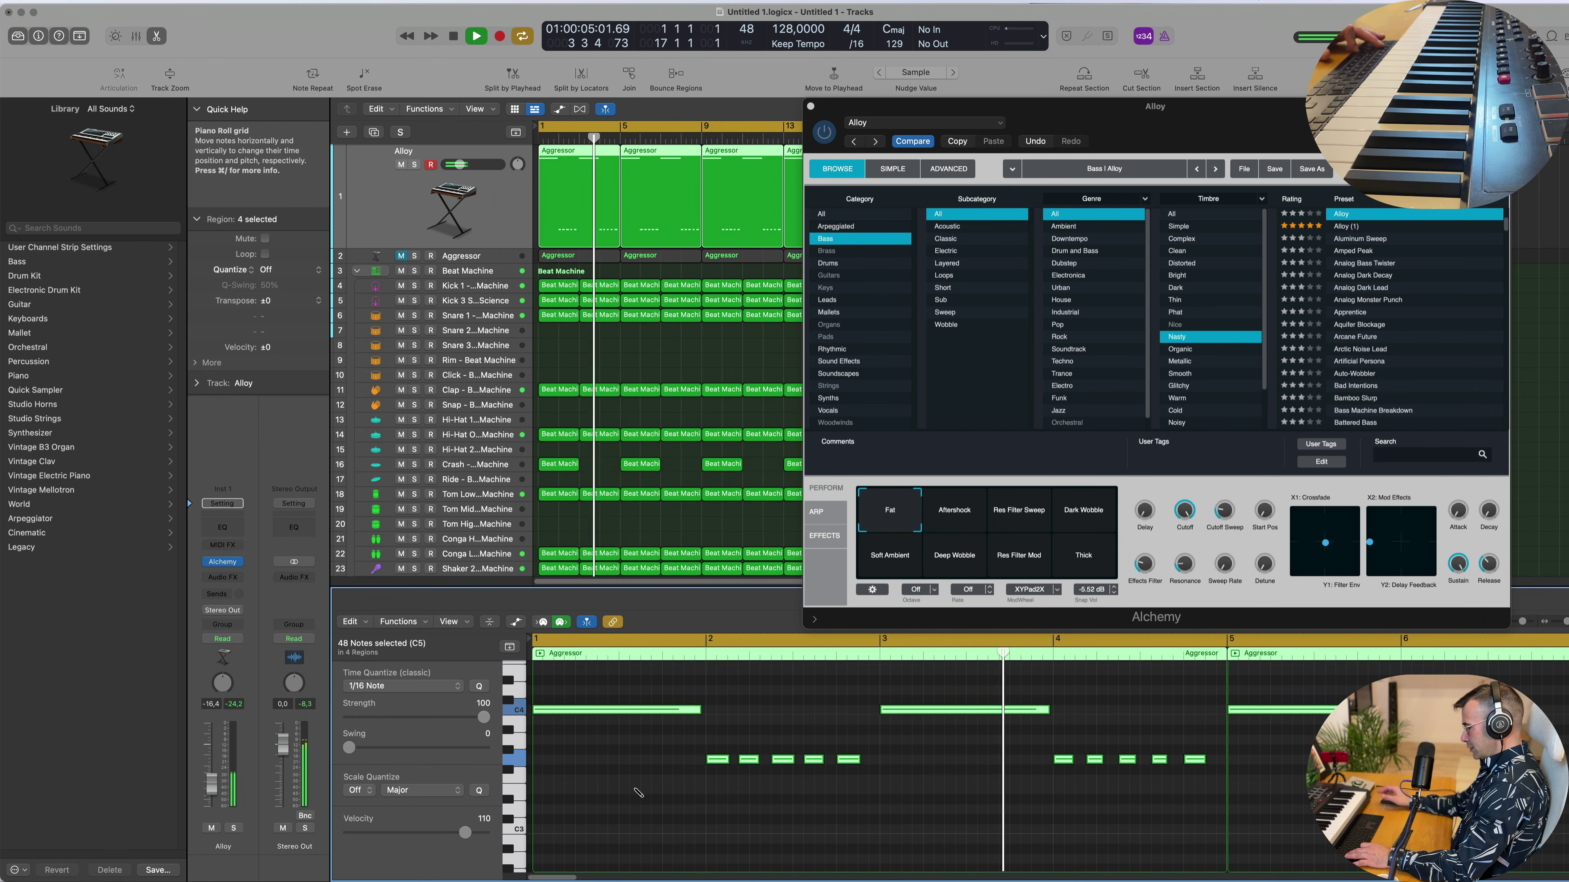
pyautogui.hotkey('alt', 'shift', 'Down')
pyautogui.hotkey('alt', 'shift', 'Down')
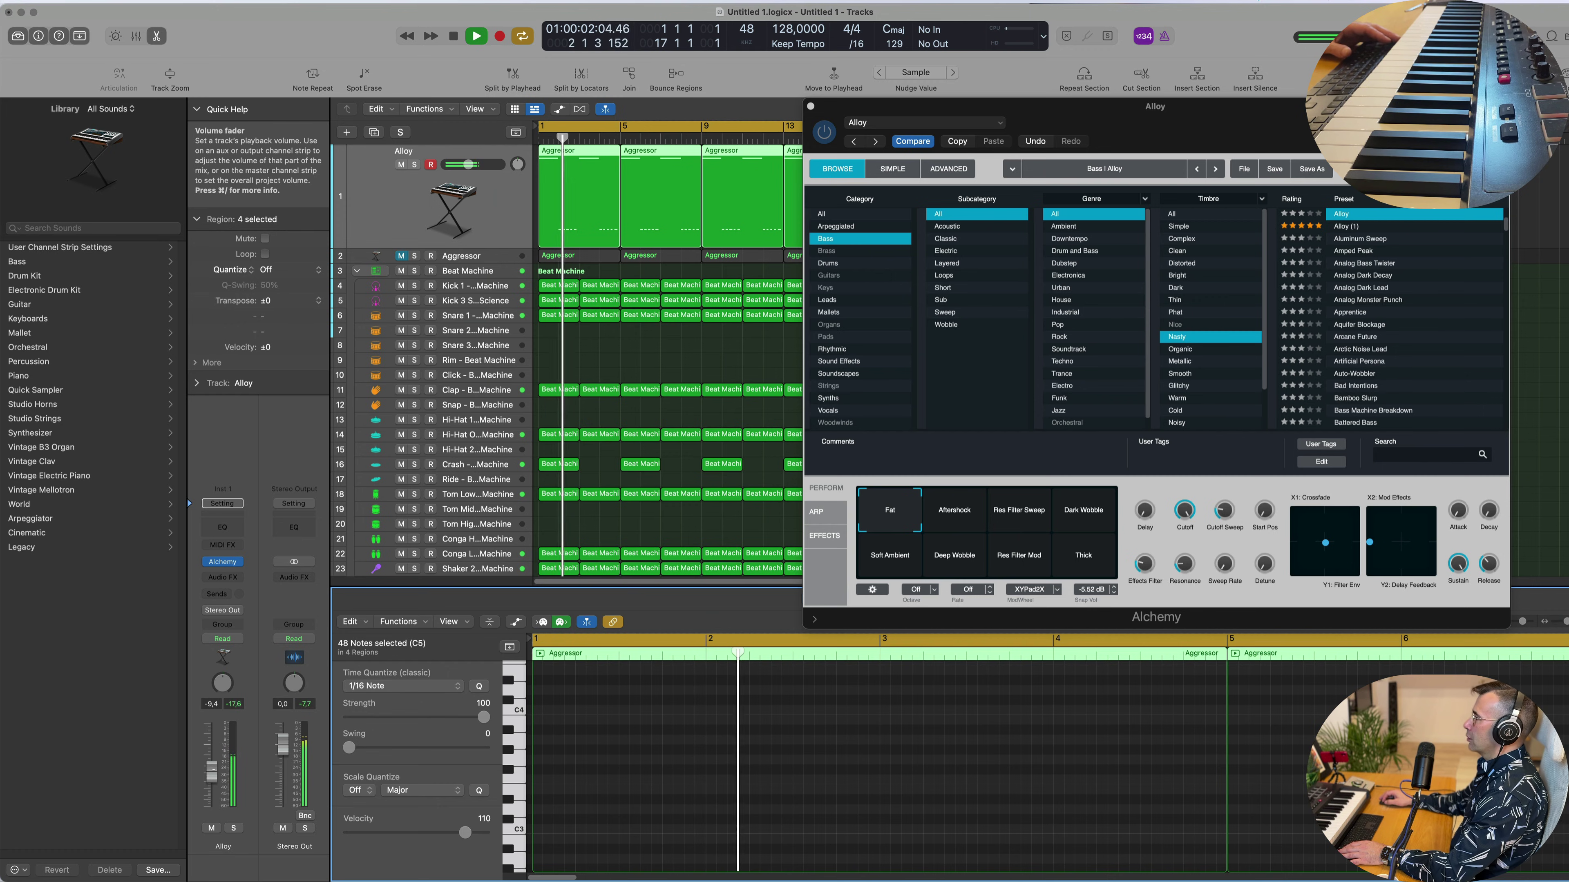
# Audition the nasty bass presets Aluminum Sweep, Analog Bass Twister and Analog Monster Punch during playback, and load Apprentice.
pyautogui.moveTo(1155, 105); pyautogui.dragTo(1039, 142)
pyautogui.press('space')
pyautogui.click(1257, 276)
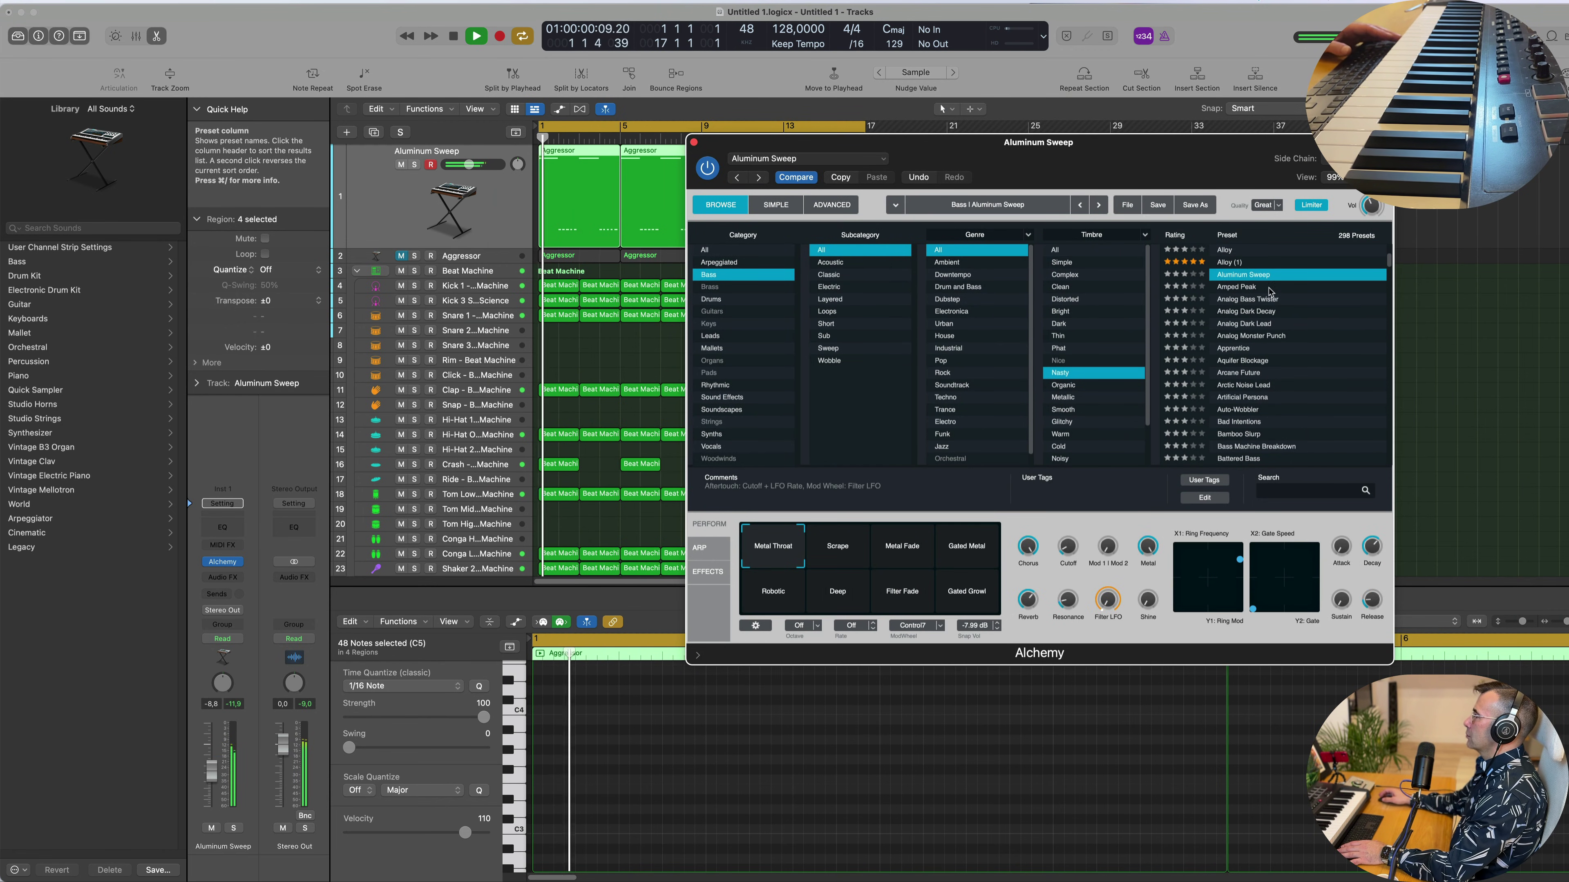
pyautogui.click(1259, 301)
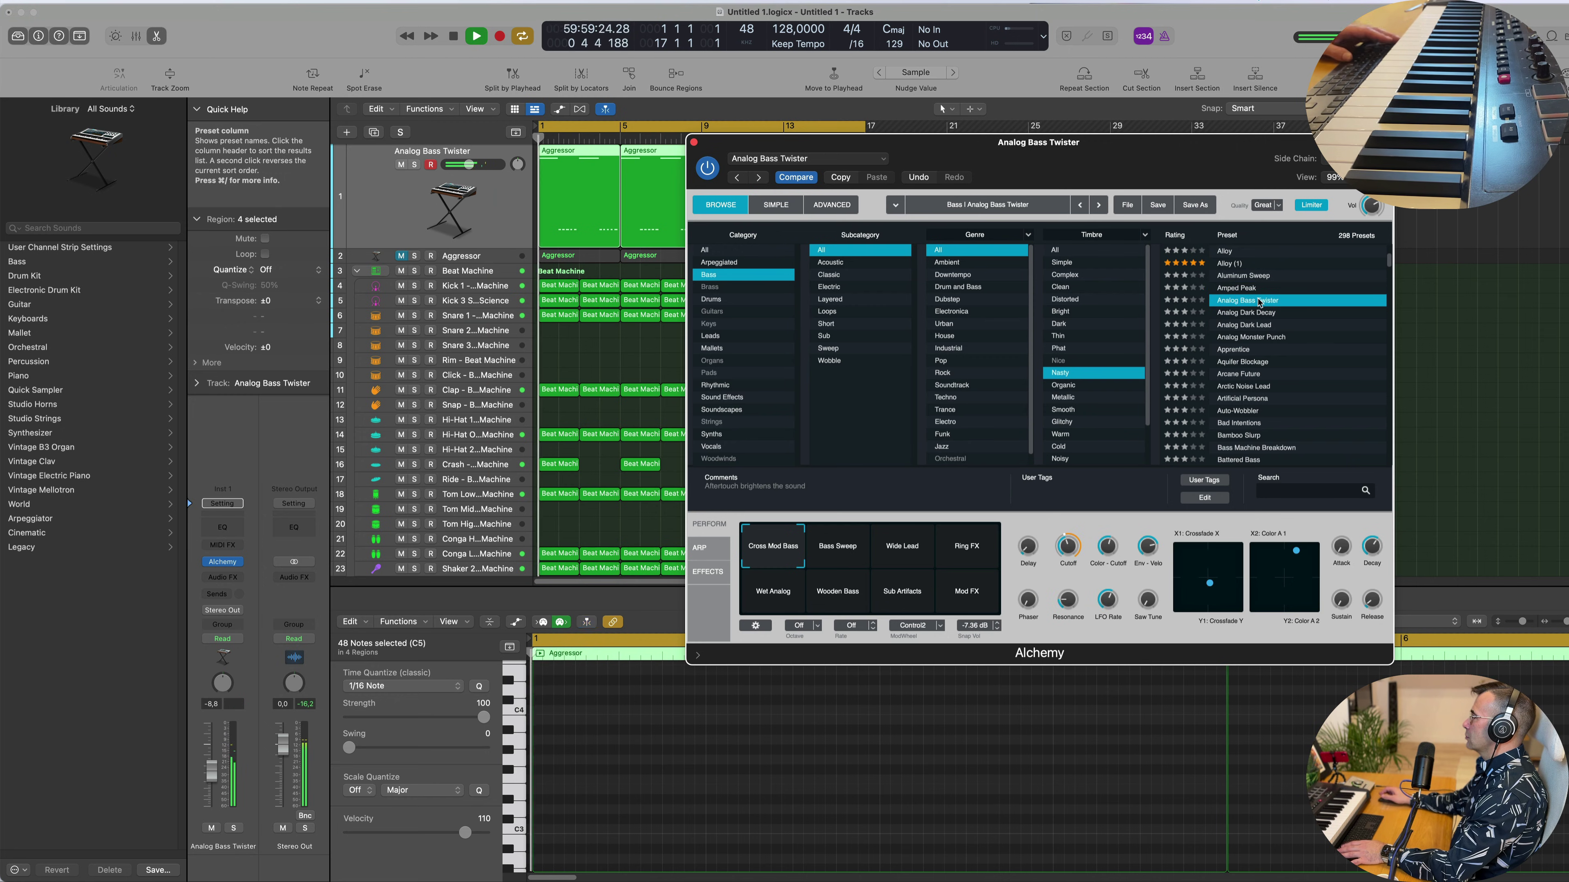
pyautogui.moveTo(1050, 142); pyautogui.dragTo(1140, 152)
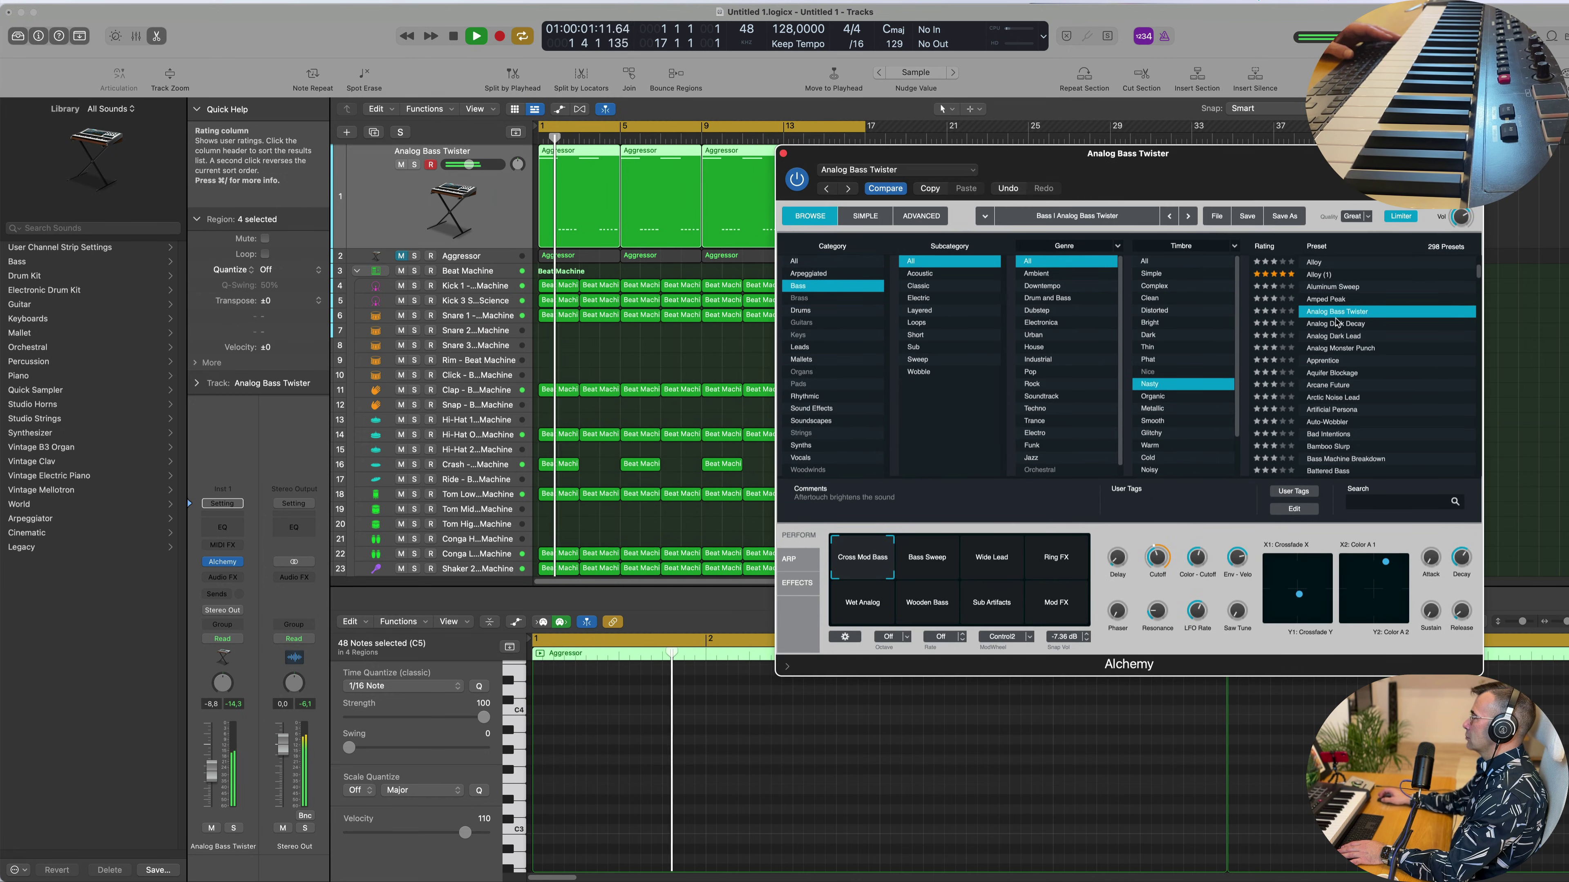
pyautogui.click(1337, 350)
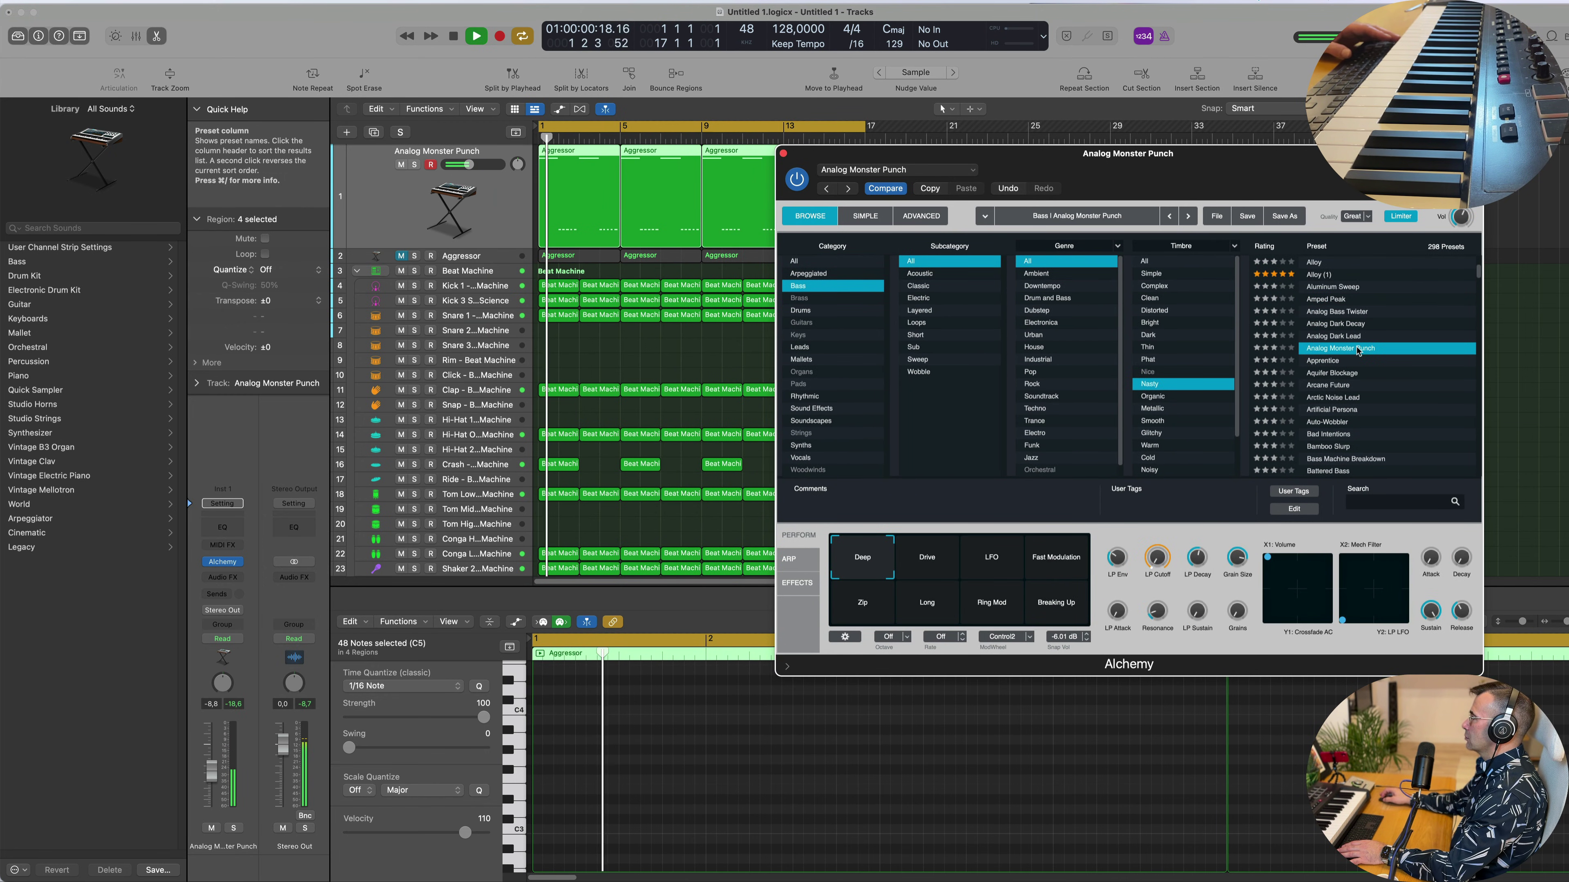
pyautogui.click(1334, 362)
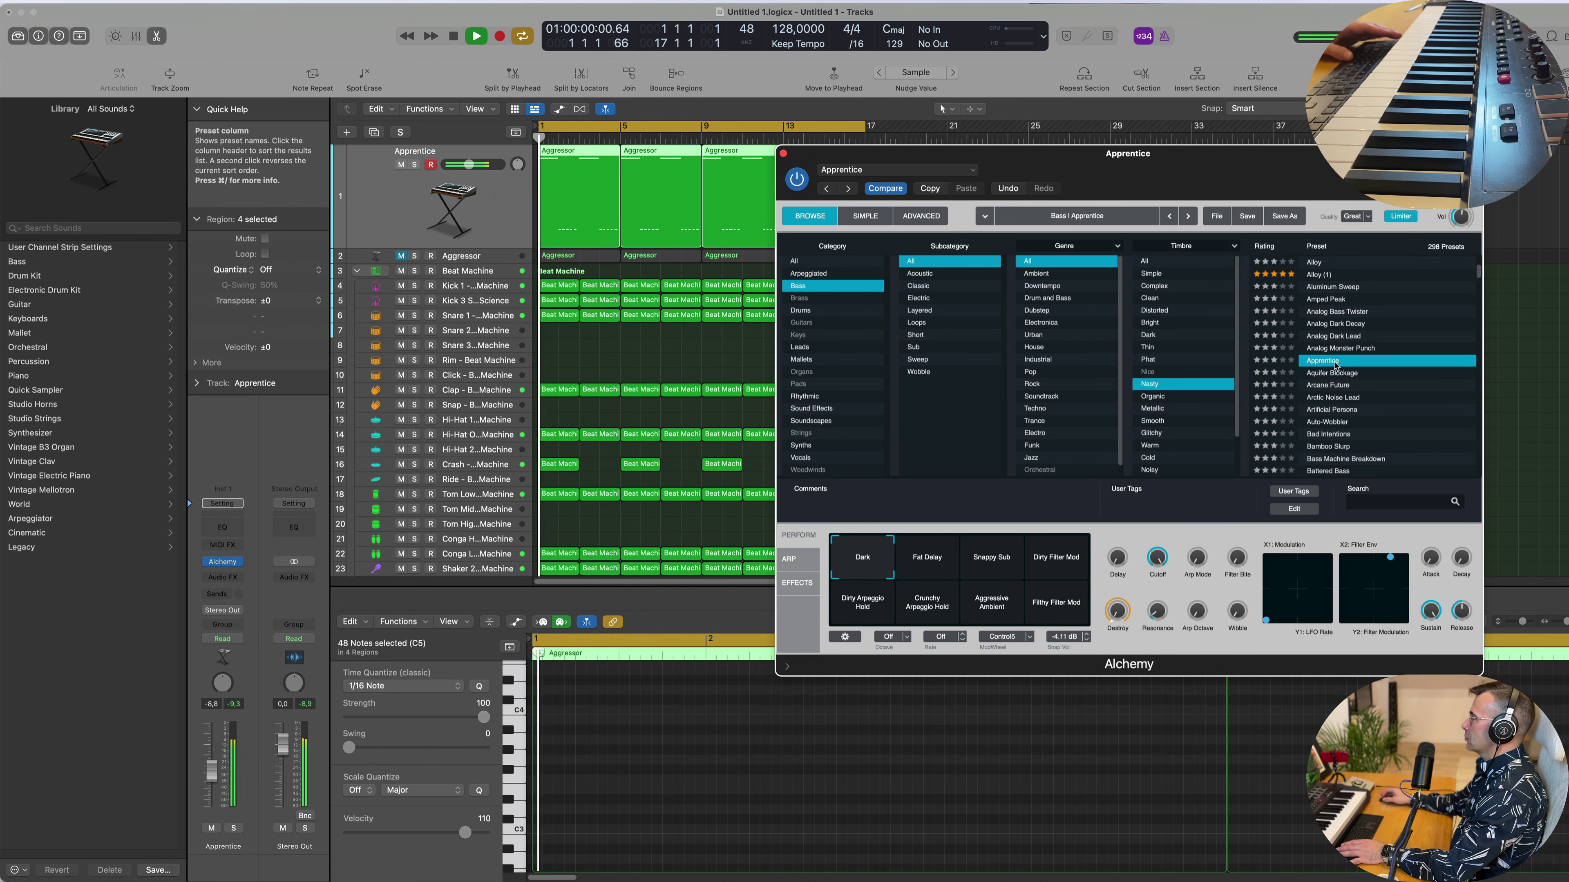
# Audition the Fat Delay, Snappy Sub and Dirty Filter Mod snapshots of the Apprentice preset.
pyautogui.moveTo(1213, 195)
pyautogui.mouseDown()
pyautogui.moveTo(1156, 200)
pyautogui.moveTo(1171, 247)
pyautogui.moveTo(1182, 202)
pyautogui.moveTo(1225, 193)
pyautogui.mouseUp()
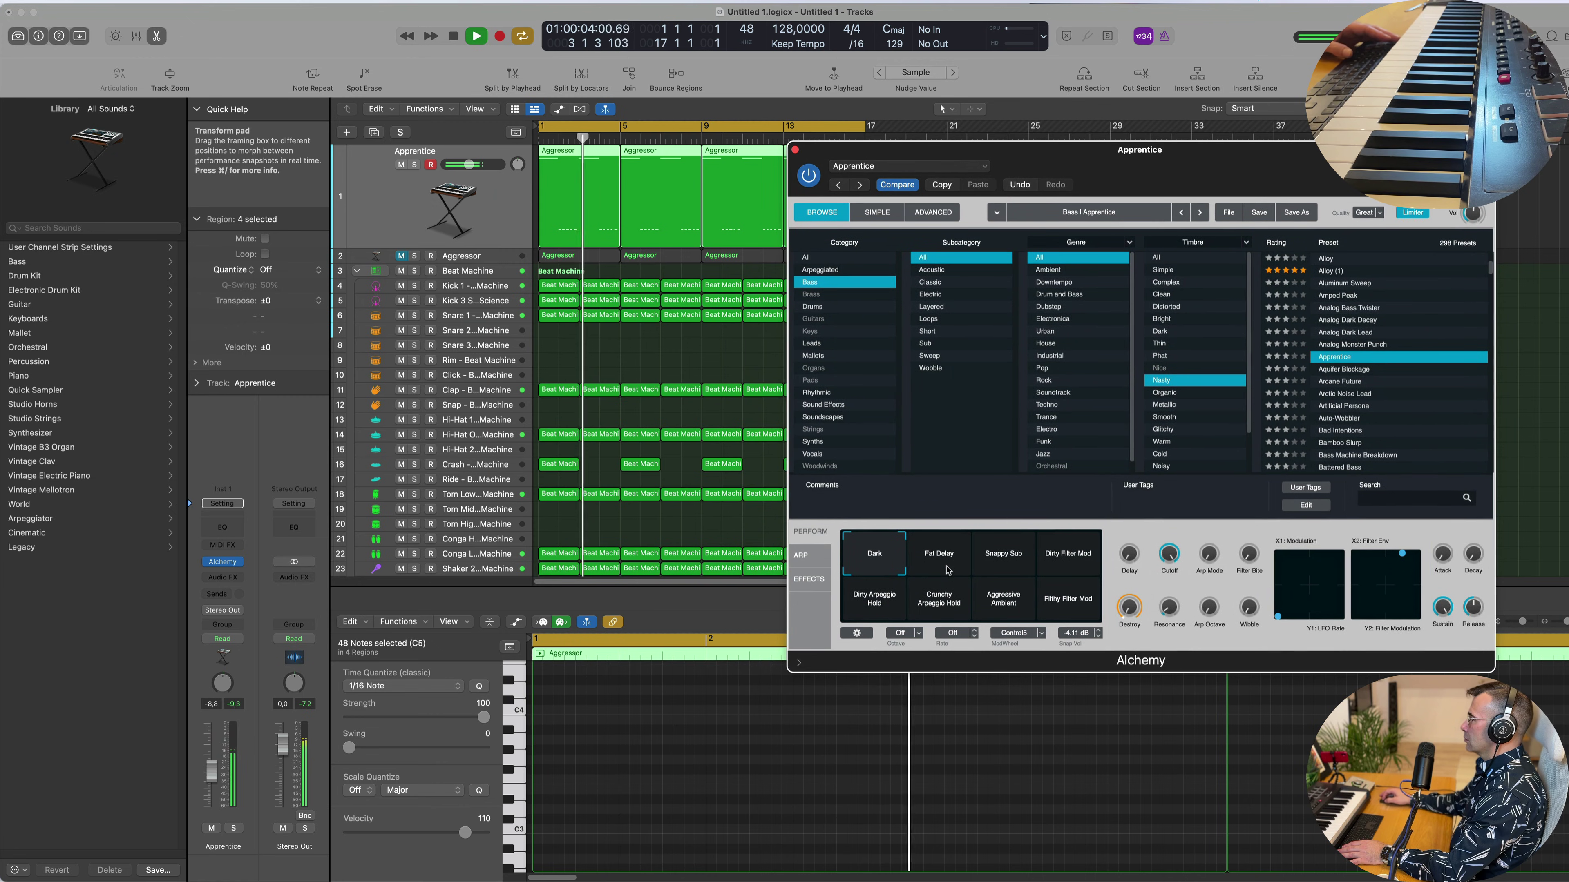
pyautogui.click(940, 565)
pyautogui.press('space')
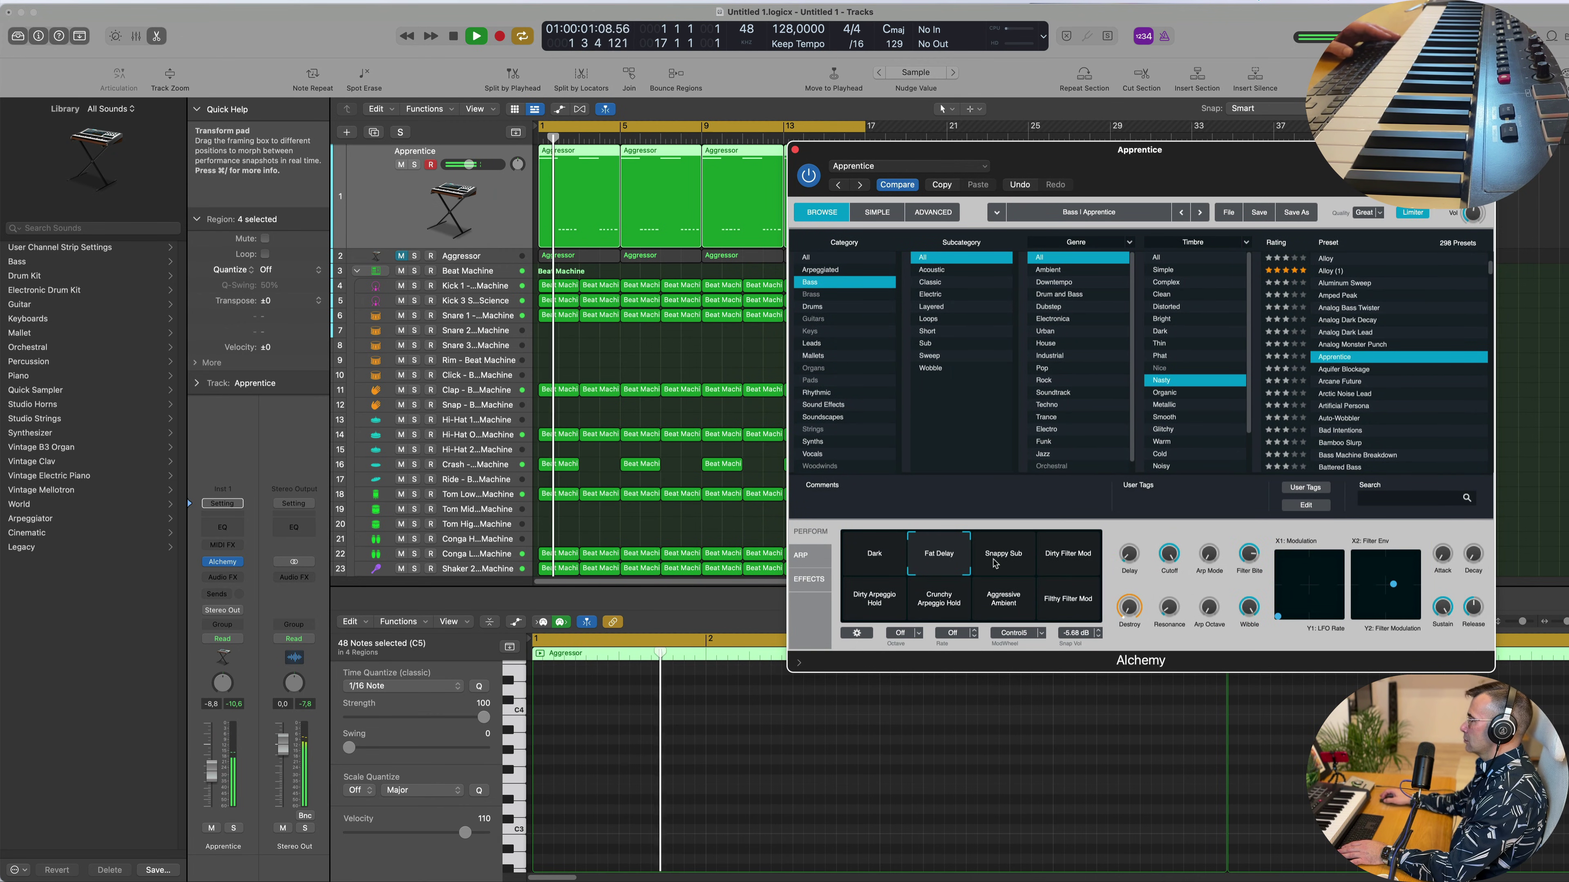
pyautogui.click(994, 563)
pyautogui.click(1059, 560)
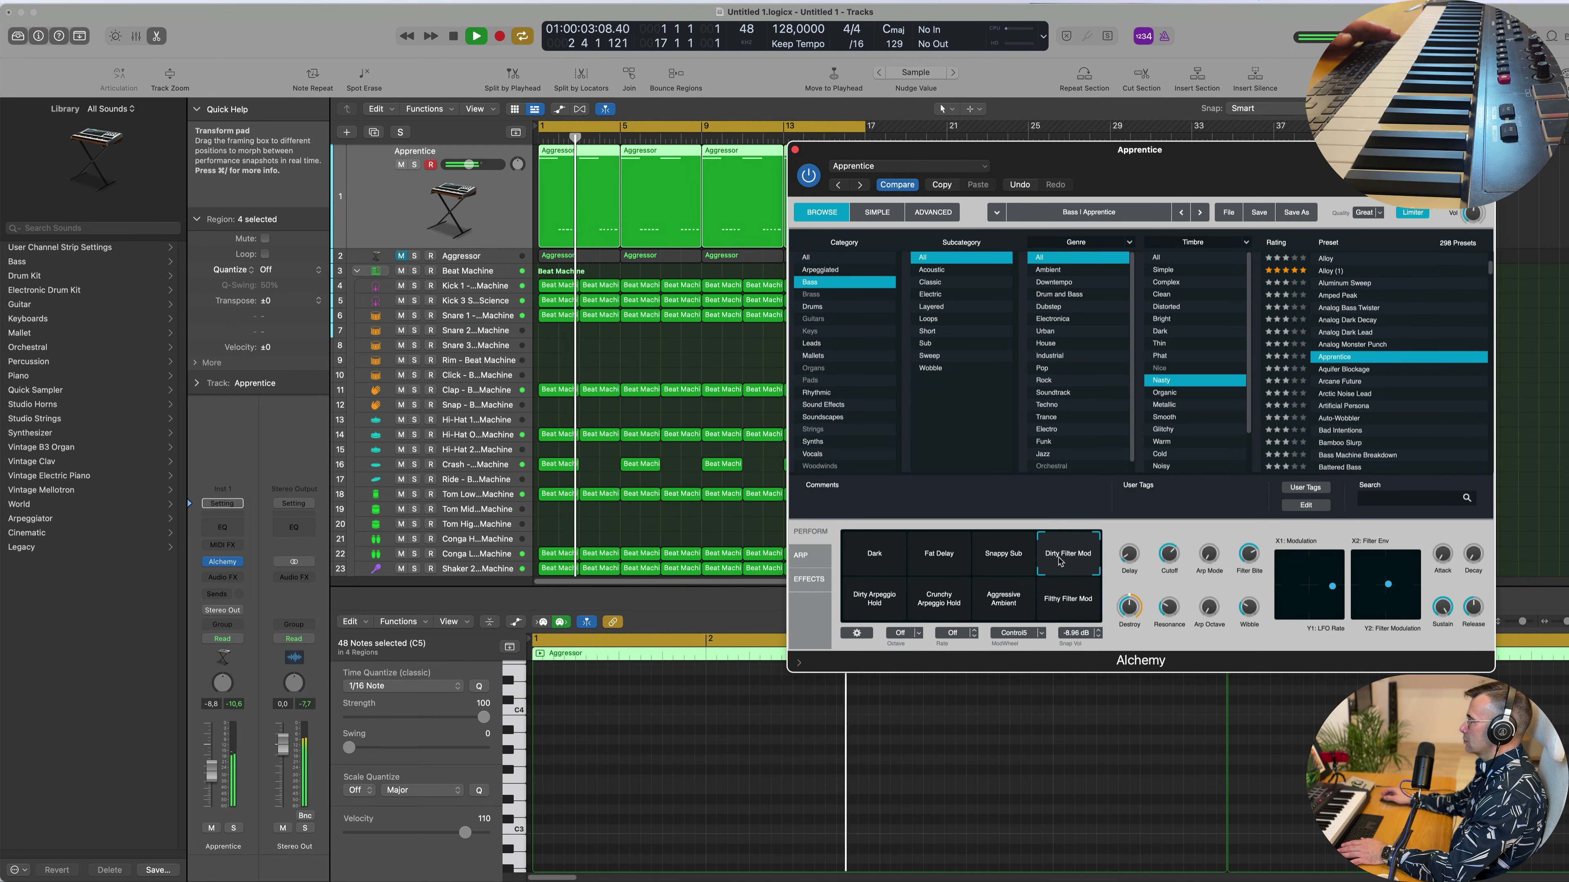
pyautogui.moveTo(1173, 185); pyautogui.dragTo(1143, 189)
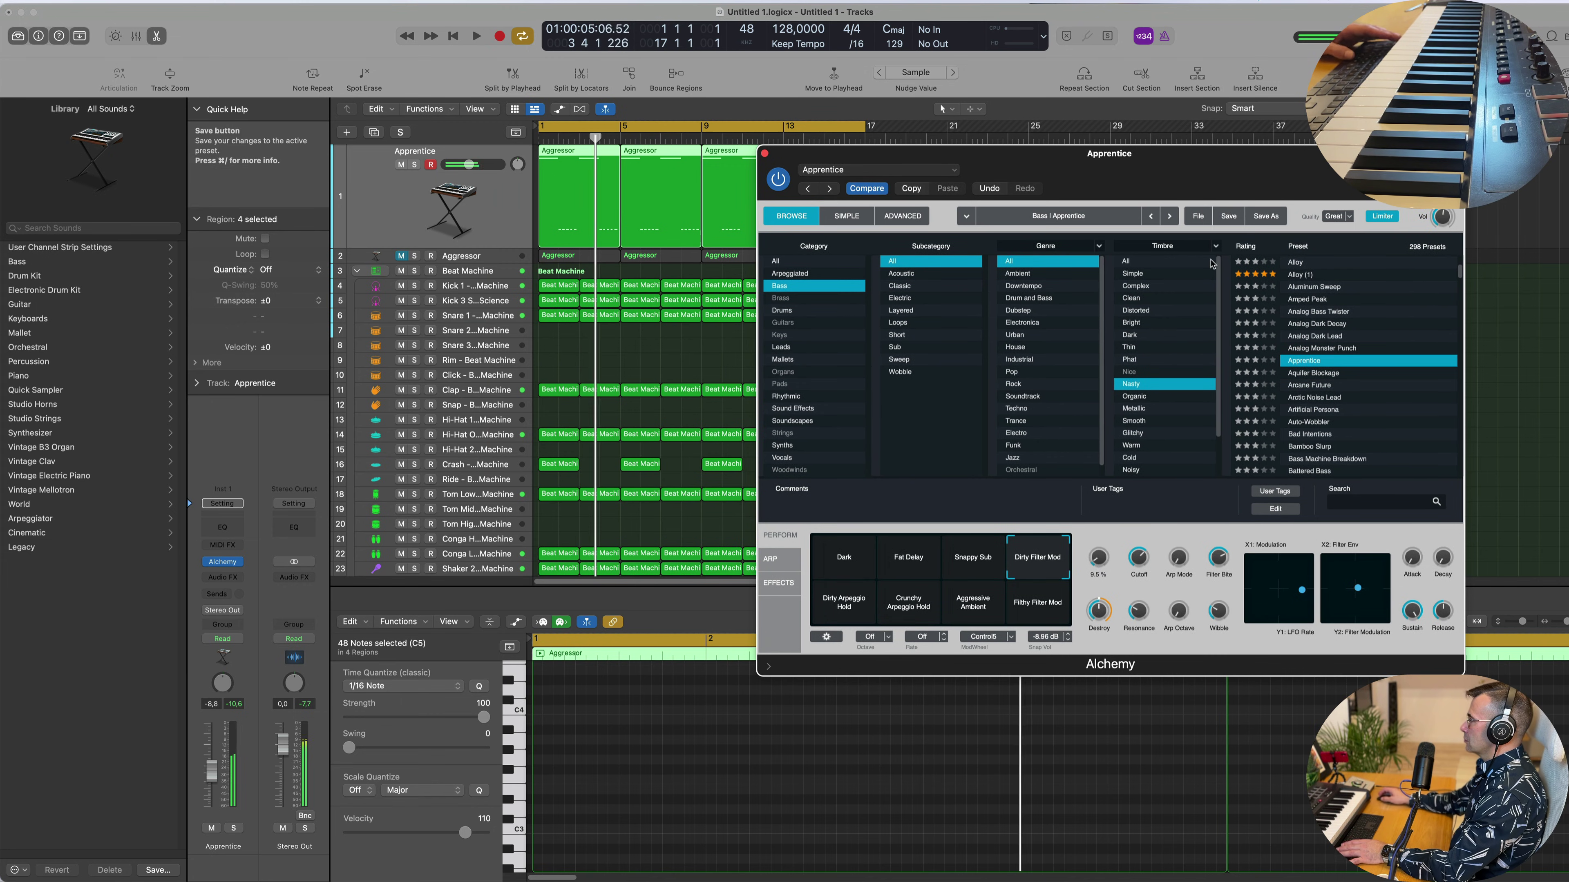
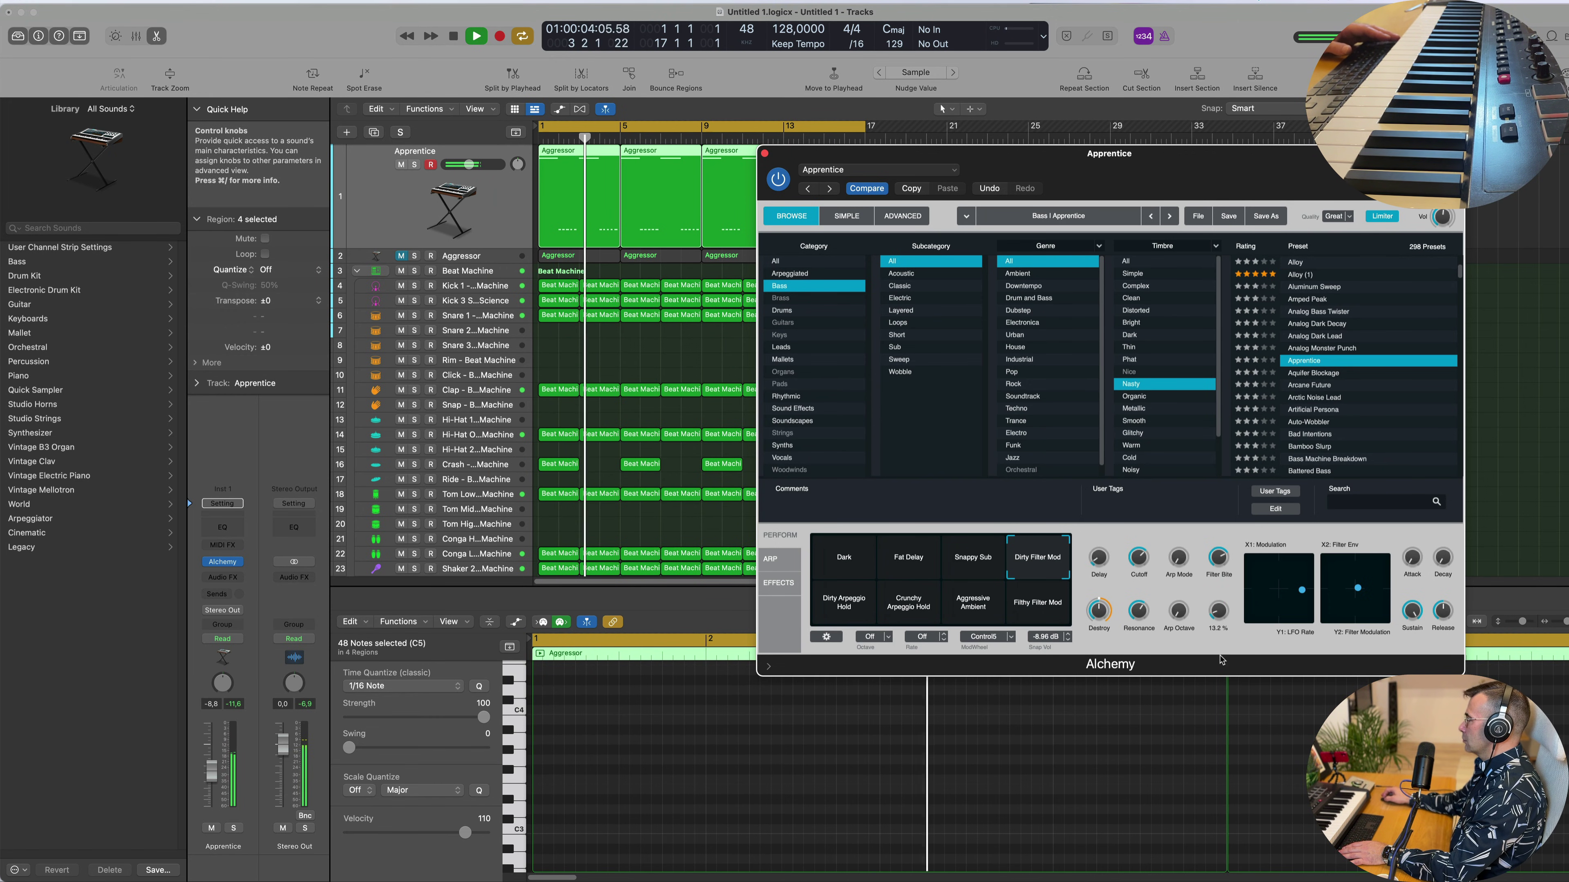
# Audition the Filthy Filter Mod, Dirty Arpeggio Hold and Aggressive Ambient snapshots against the beat.
pyautogui.click(1039, 597)
pyautogui.click(857, 613)
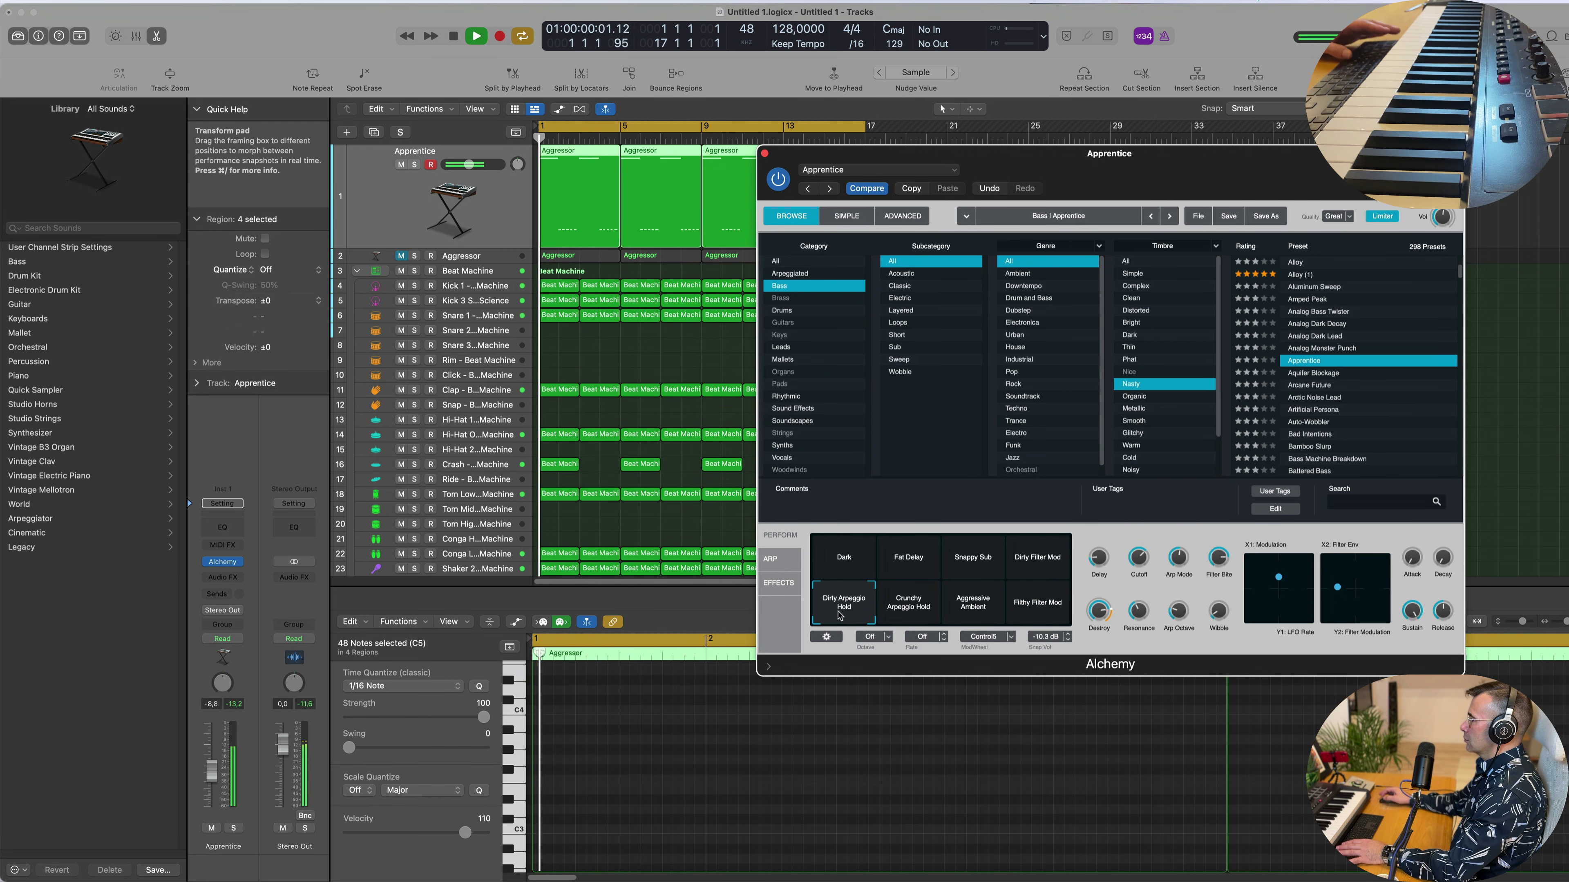
pyautogui.click(1042, 616)
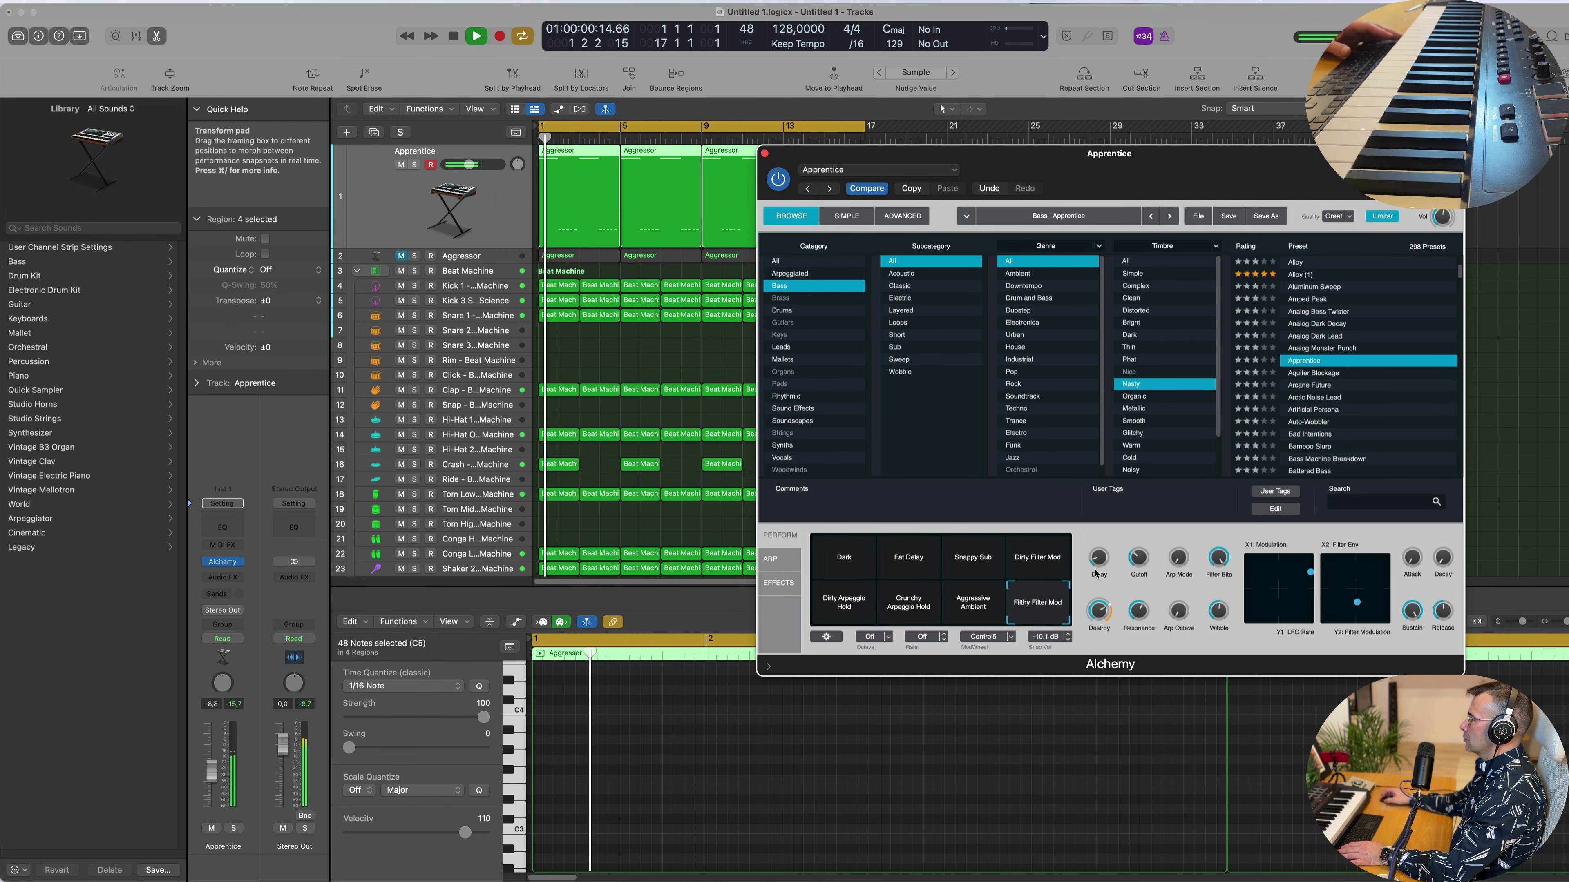
pyautogui.moveTo(1219, 174); pyautogui.dragTo(1189, 193)
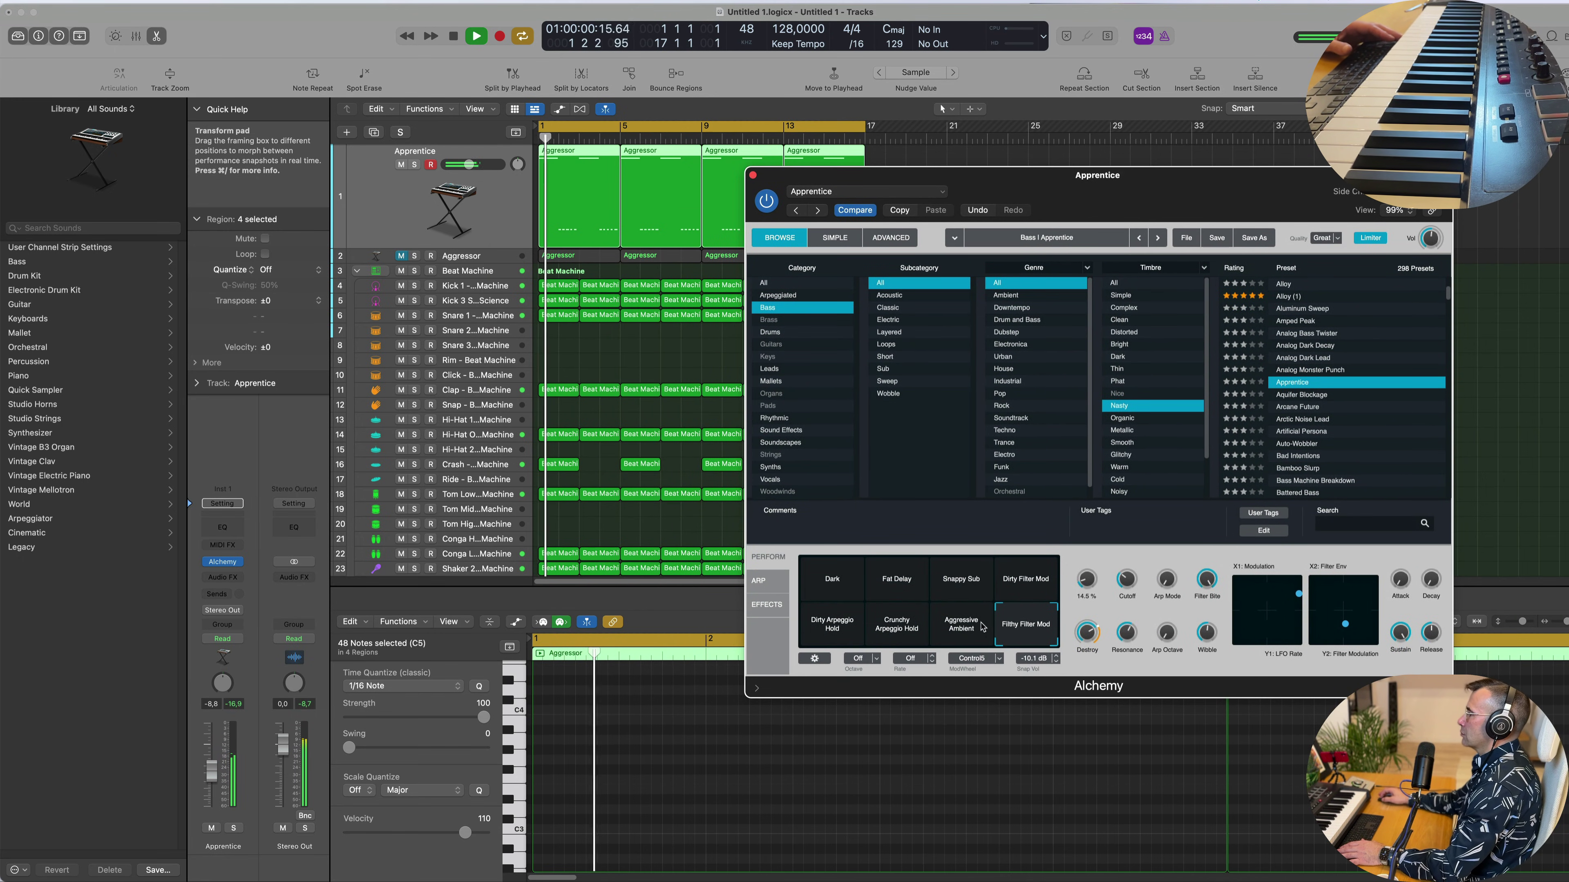
pyautogui.click(960, 642)
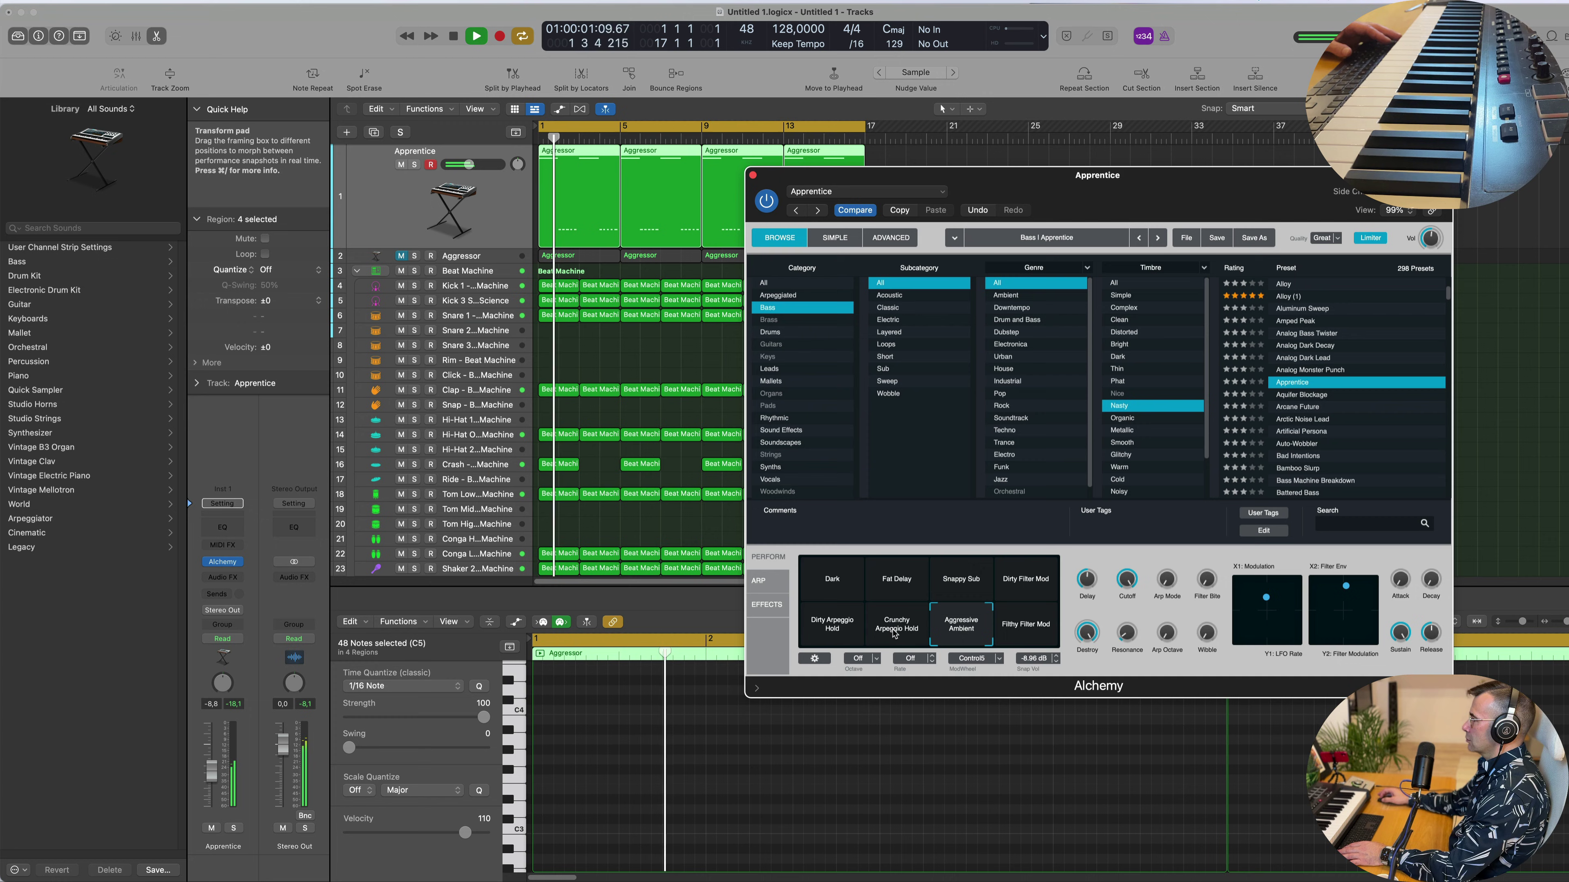
pyautogui.moveTo(1175, 197); pyautogui.dragTo(1211, 198)
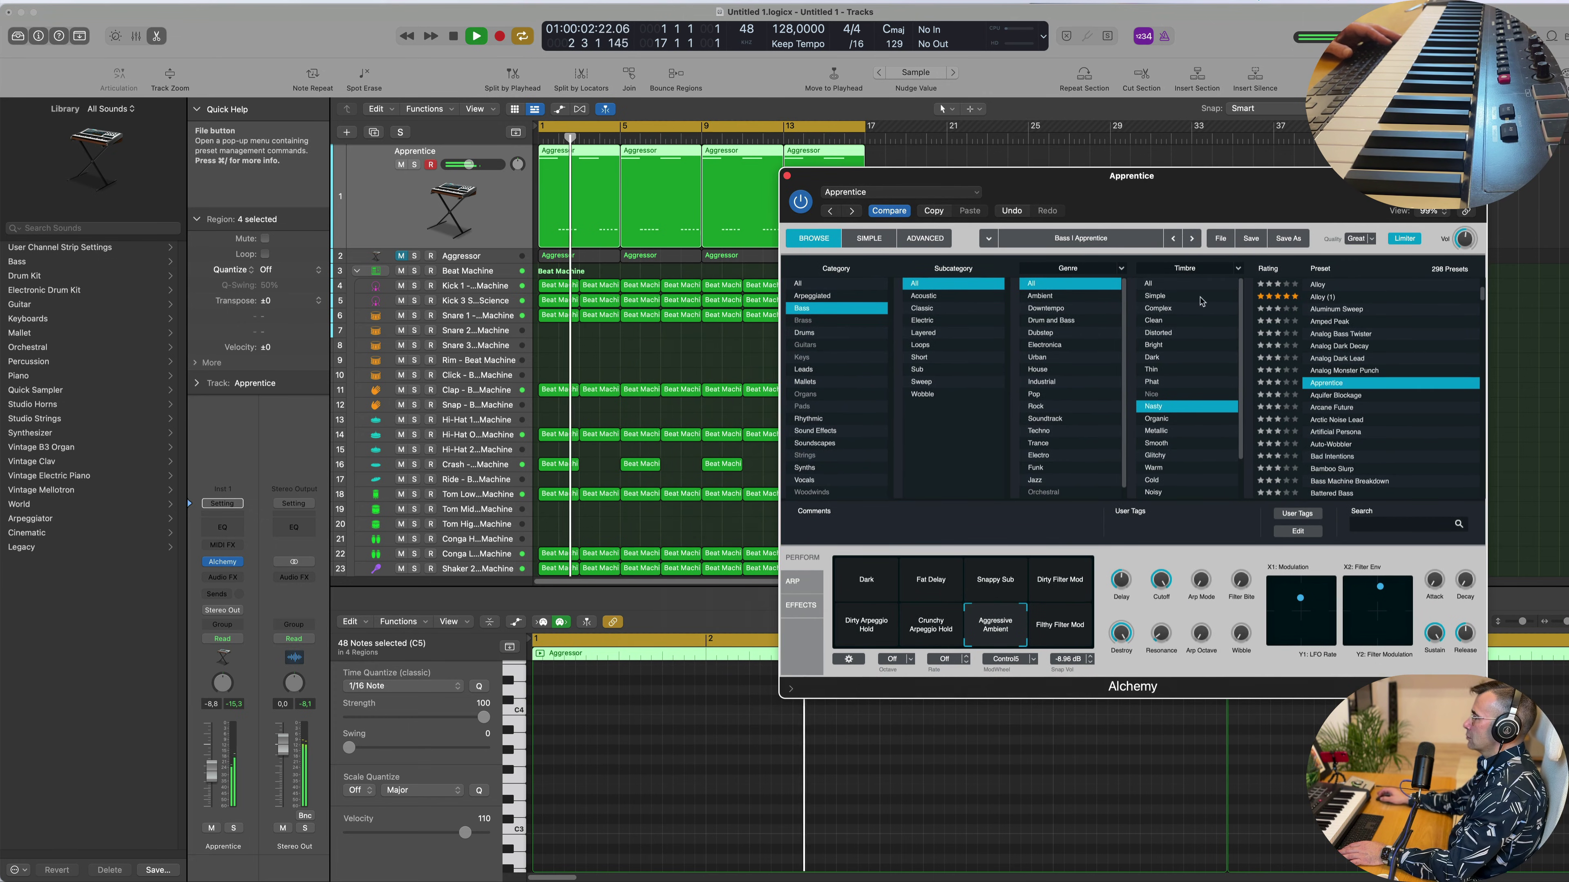
# Compare the Crunchy Arpeggio Hold, Dirty Arpeggio Hold and Snappy Sub snapshots, and return to Dirty Filter Mod.
pyautogui.click(920, 641)
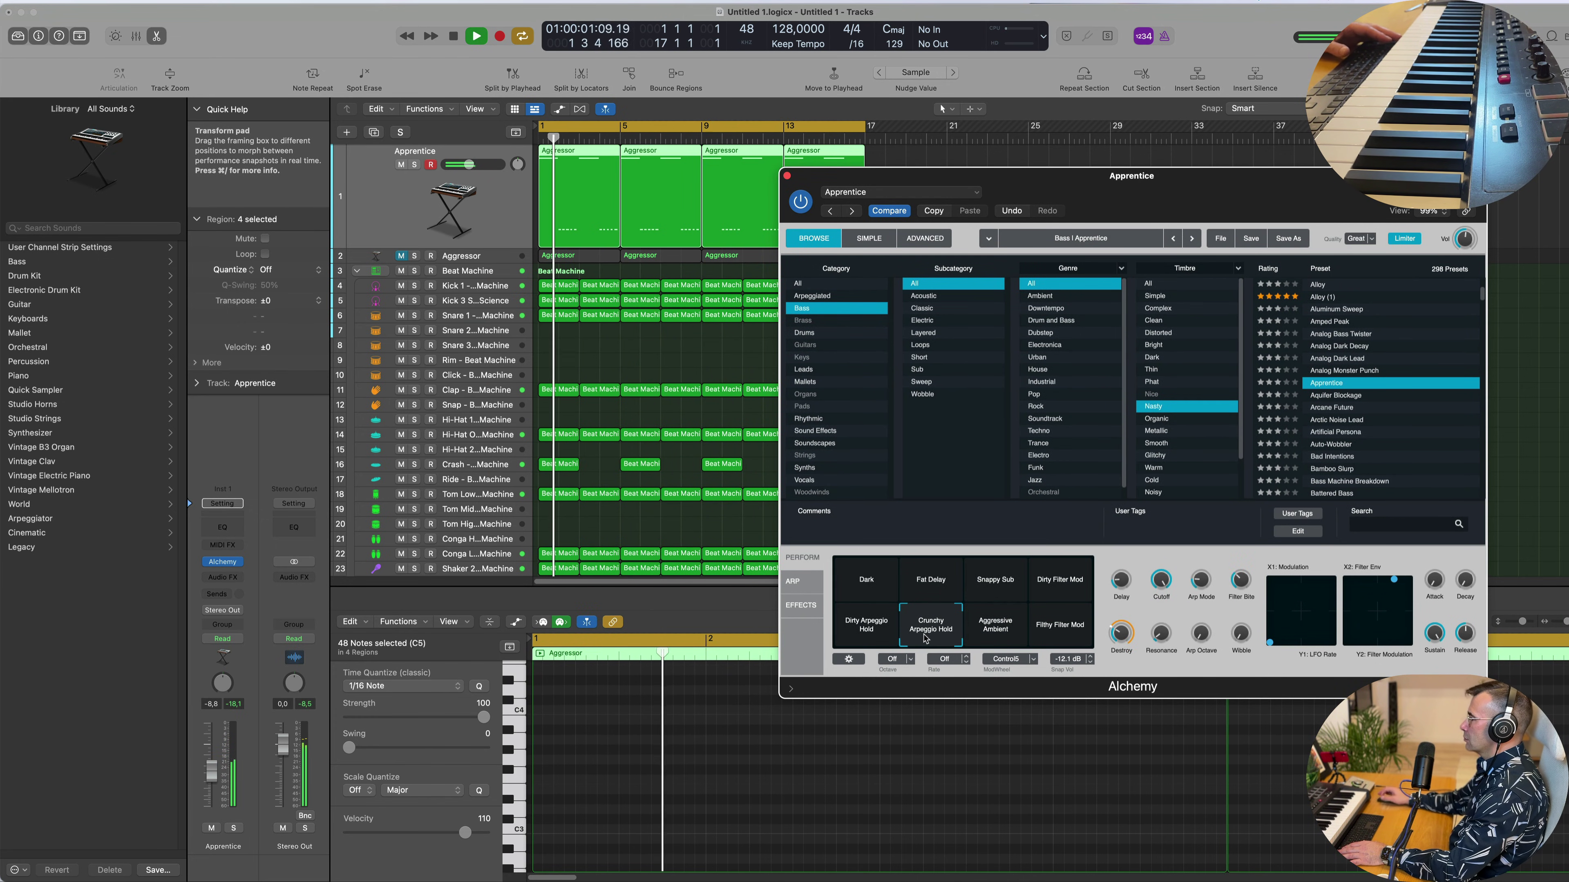
pyautogui.click(877, 633)
pyautogui.click(1055, 588)
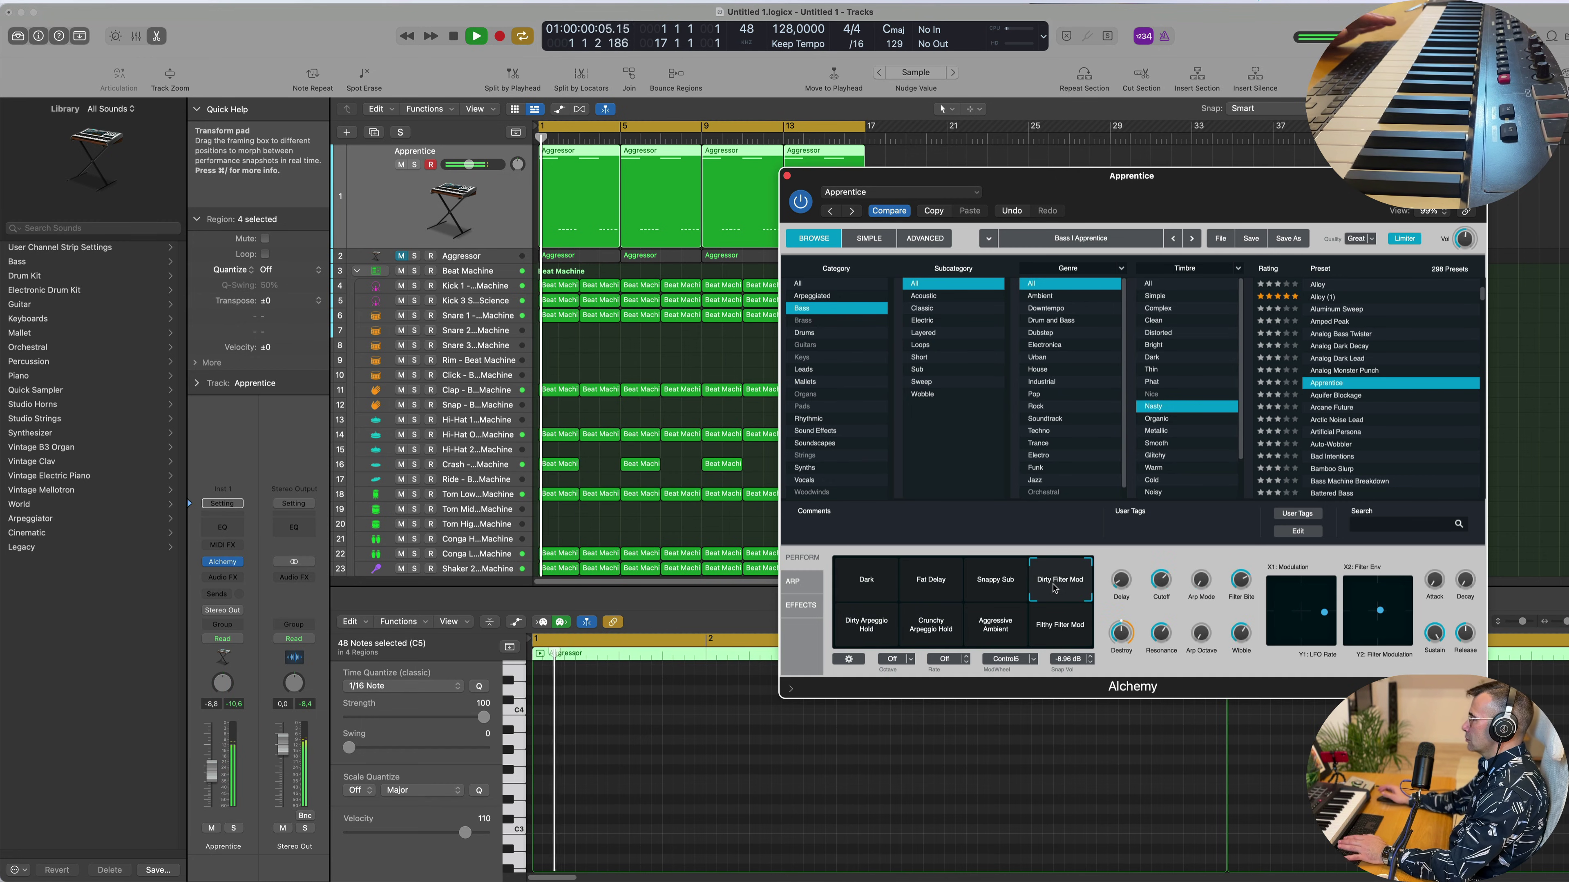
pyautogui.click(1021, 589)
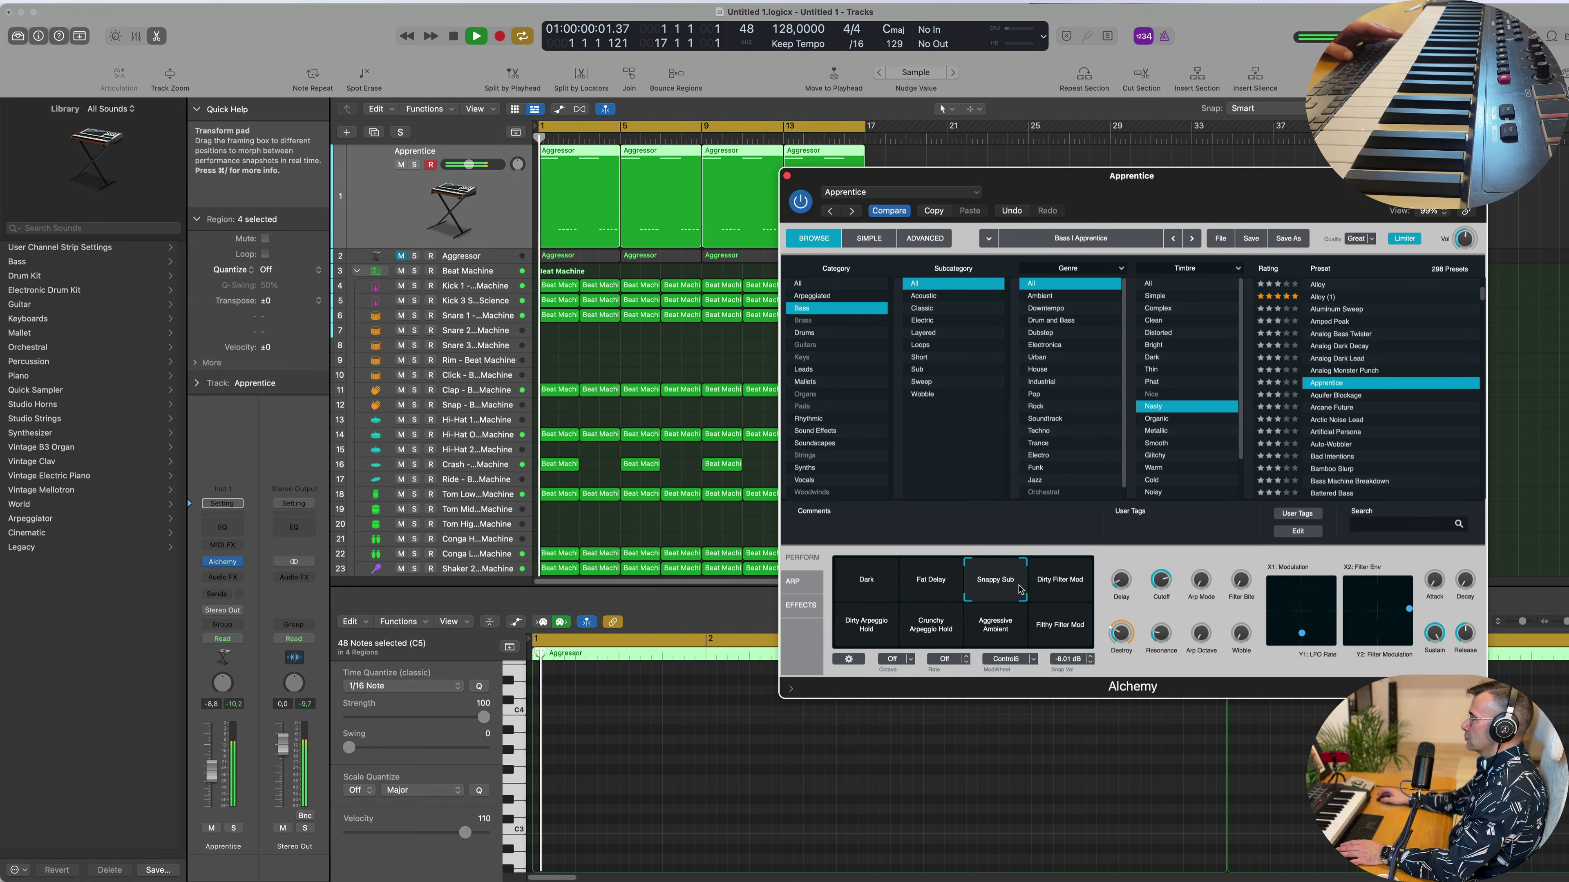
pyautogui.click(1052, 587)
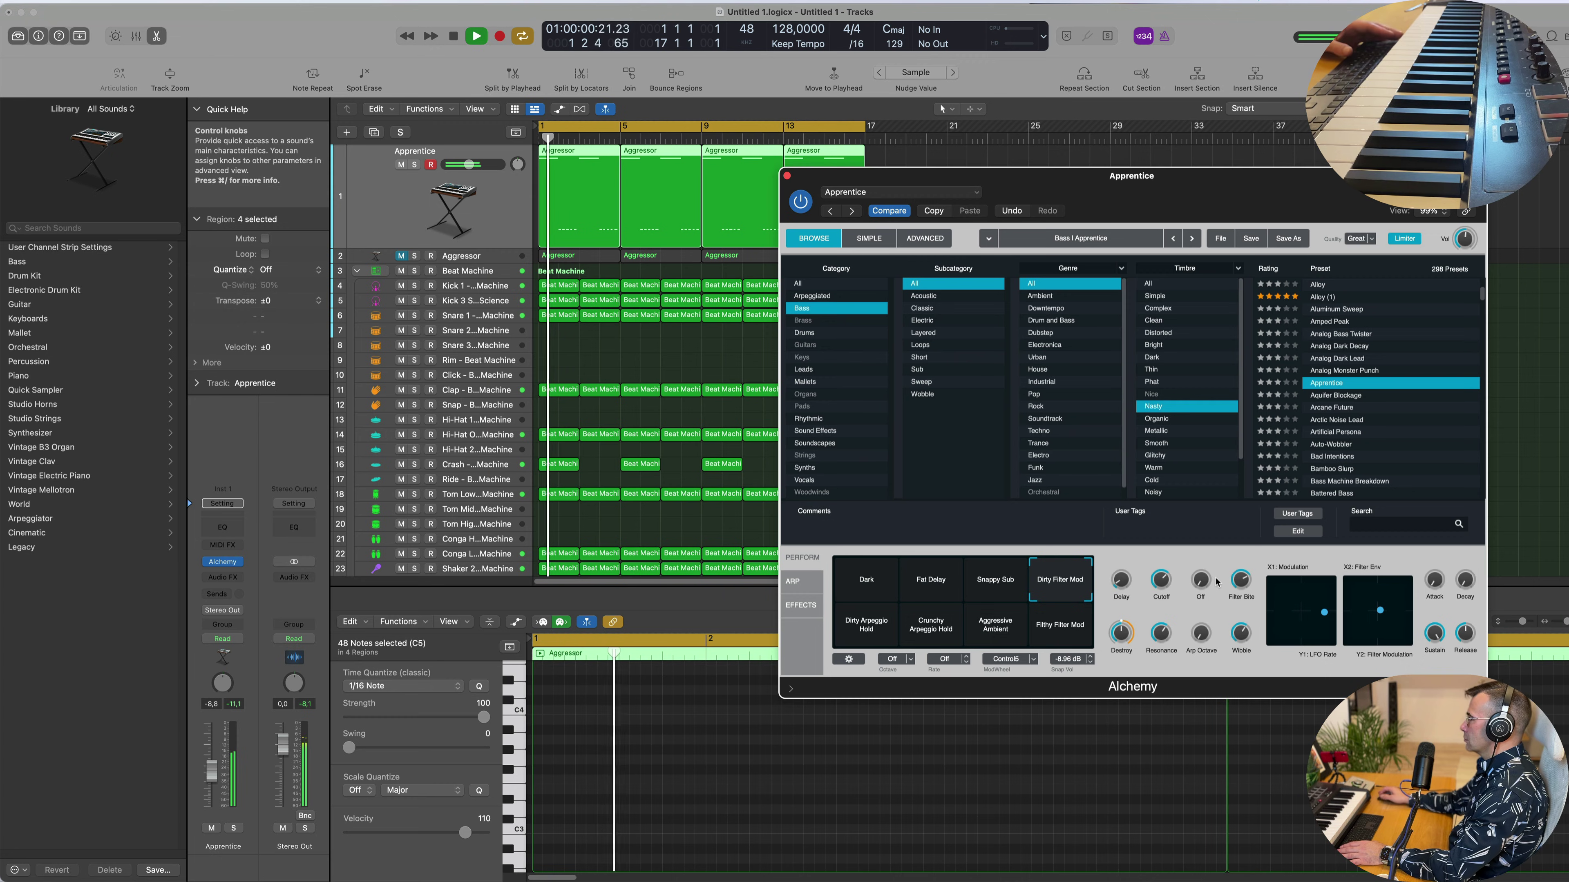
# Experiment with the Modulation/LFO Rate and Filter Env/Filter Modulation XY pads on the Dirty Filter Mod snapshot.
pyautogui.moveTo(1230, 588)
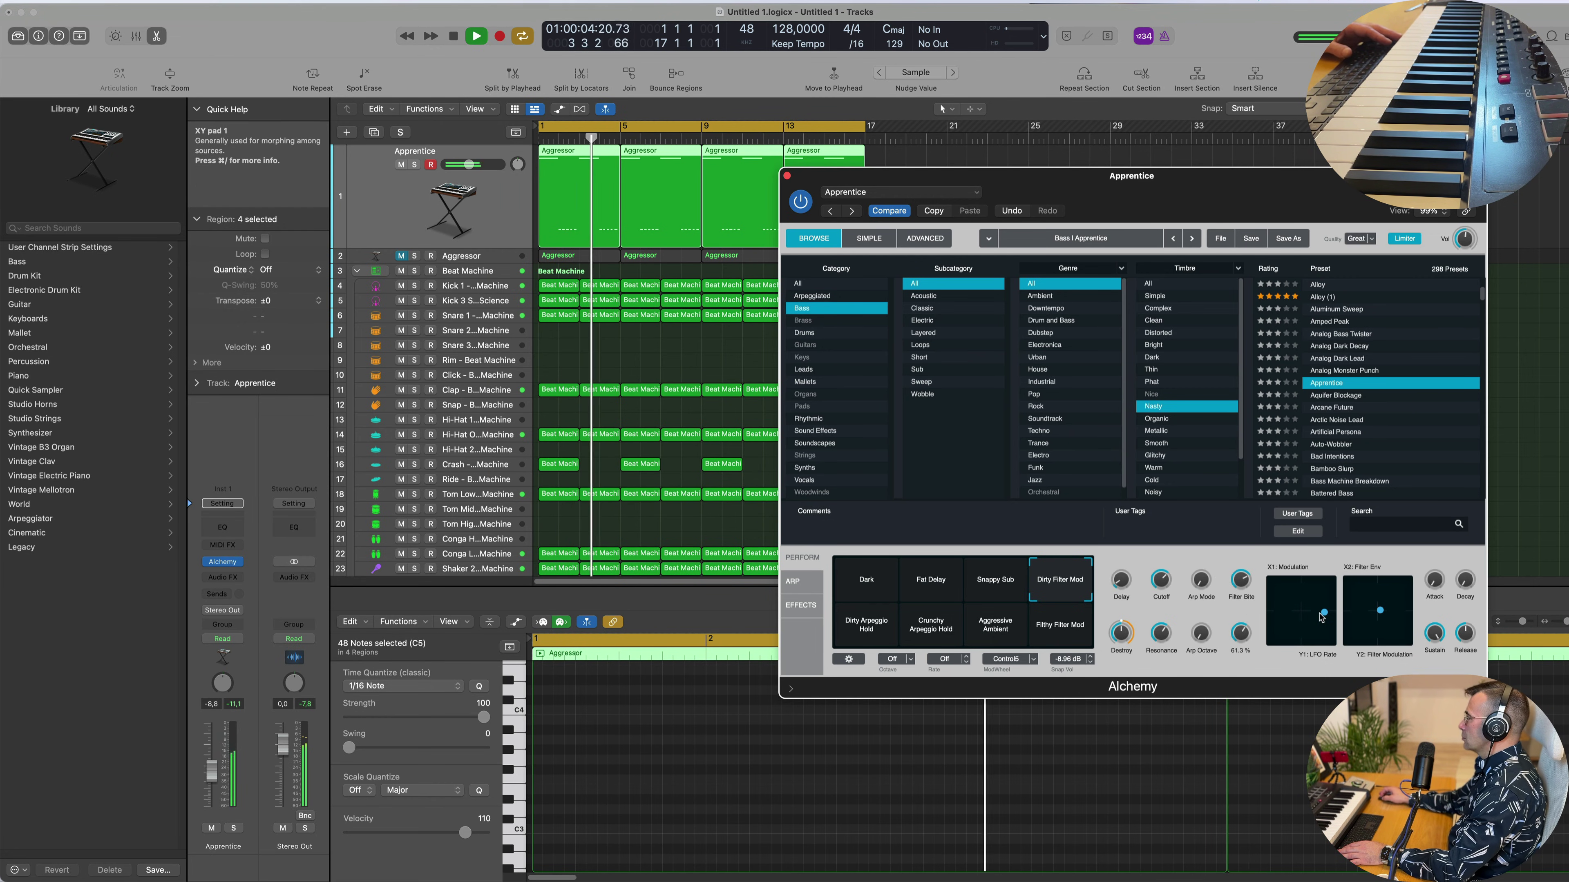
pyautogui.moveTo(1320, 618)
pyautogui.mouseDown()
pyautogui.moveTo(1285, 592)
pyautogui.moveTo(1315, 646)
pyautogui.moveTo(1330, 630)
pyautogui.moveTo(1290, 599)
pyautogui.moveTo(1334, 614)
pyautogui.moveTo(1312, 633)
pyautogui.moveTo(1341, 633)
pyautogui.mouseUp()
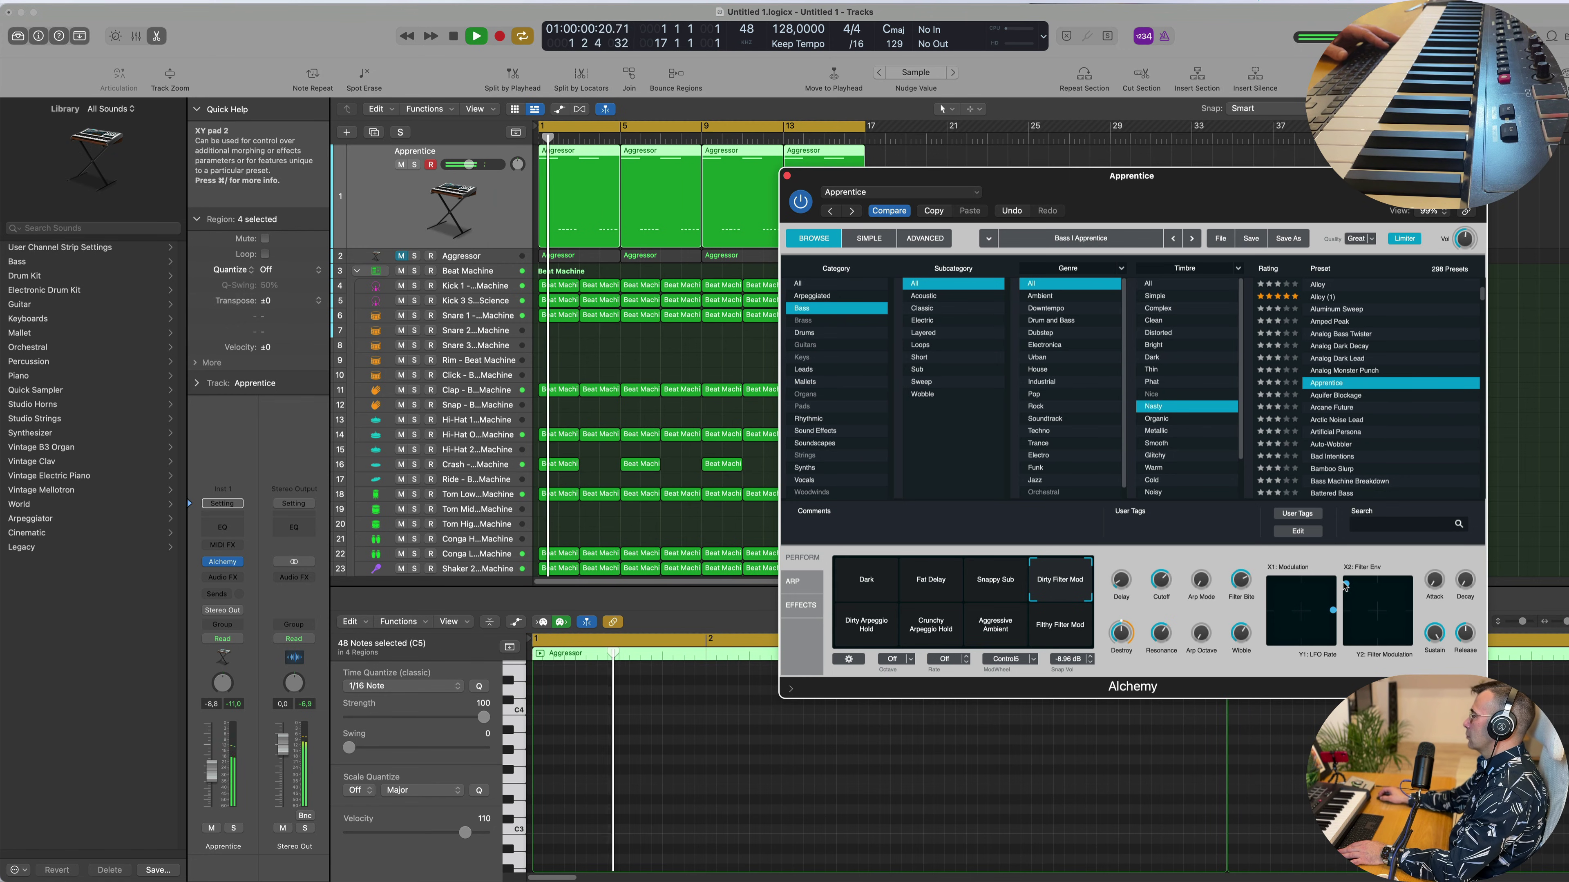
pyautogui.moveTo(1379, 610)
pyautogui.mouseDown()
pyautogui.moveTo(1393, 634)
pyautogui.moveTo(1403, 593)
pyautogui.mouseUp()
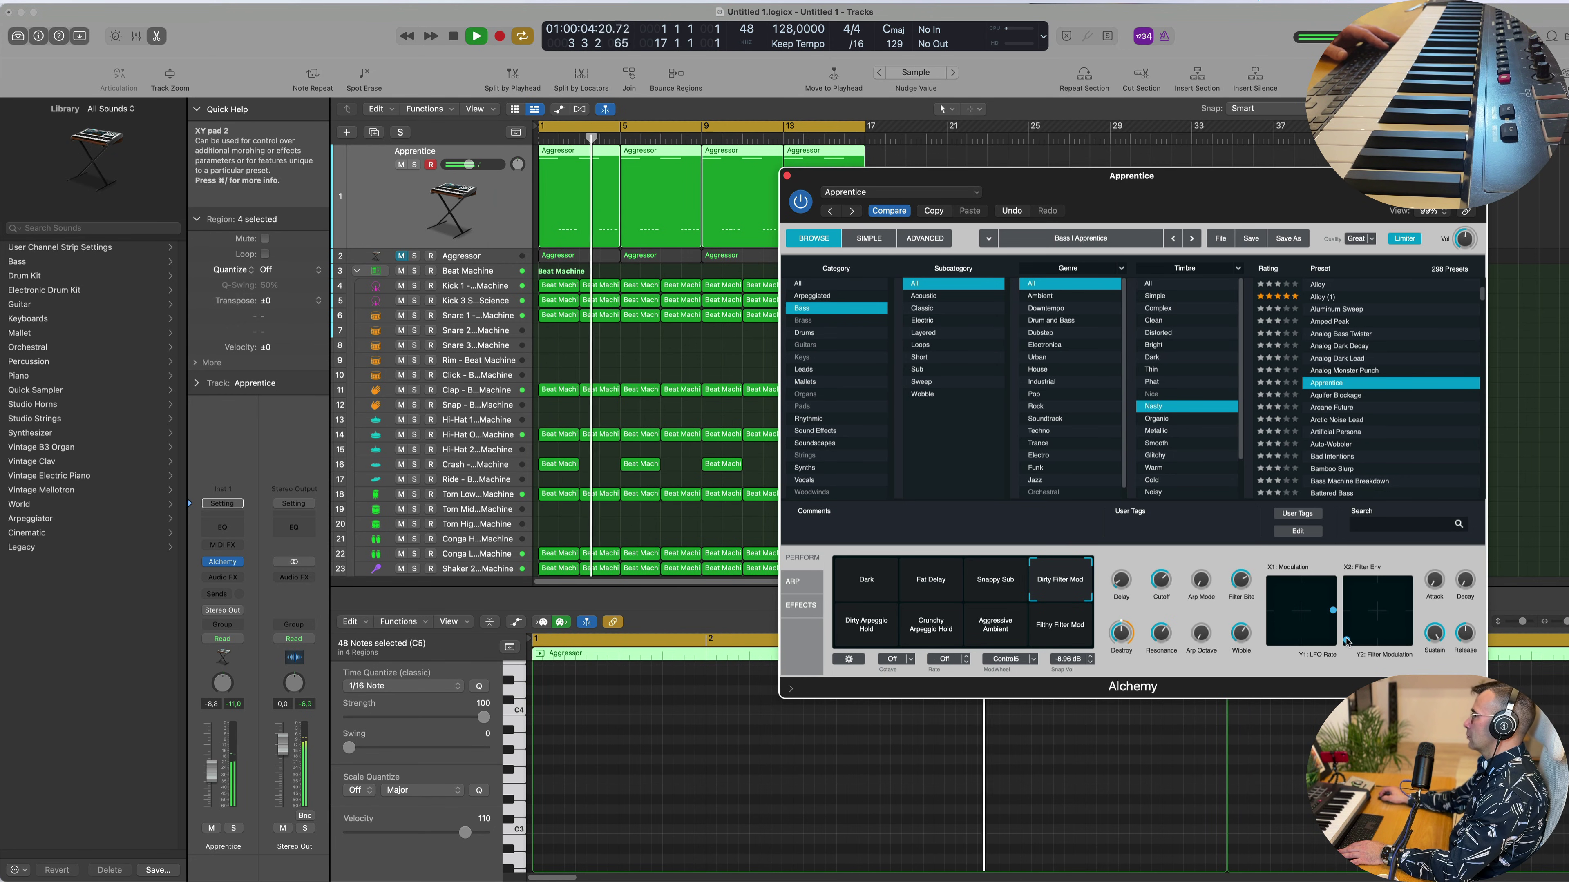
# Compare the Dirty Arpeggio Hold and Aggressive Ambient snapshots, and settle on Crunchy Arpeggio Hold.
pyautogui.click(865, 625)
pyautogui.press('space')
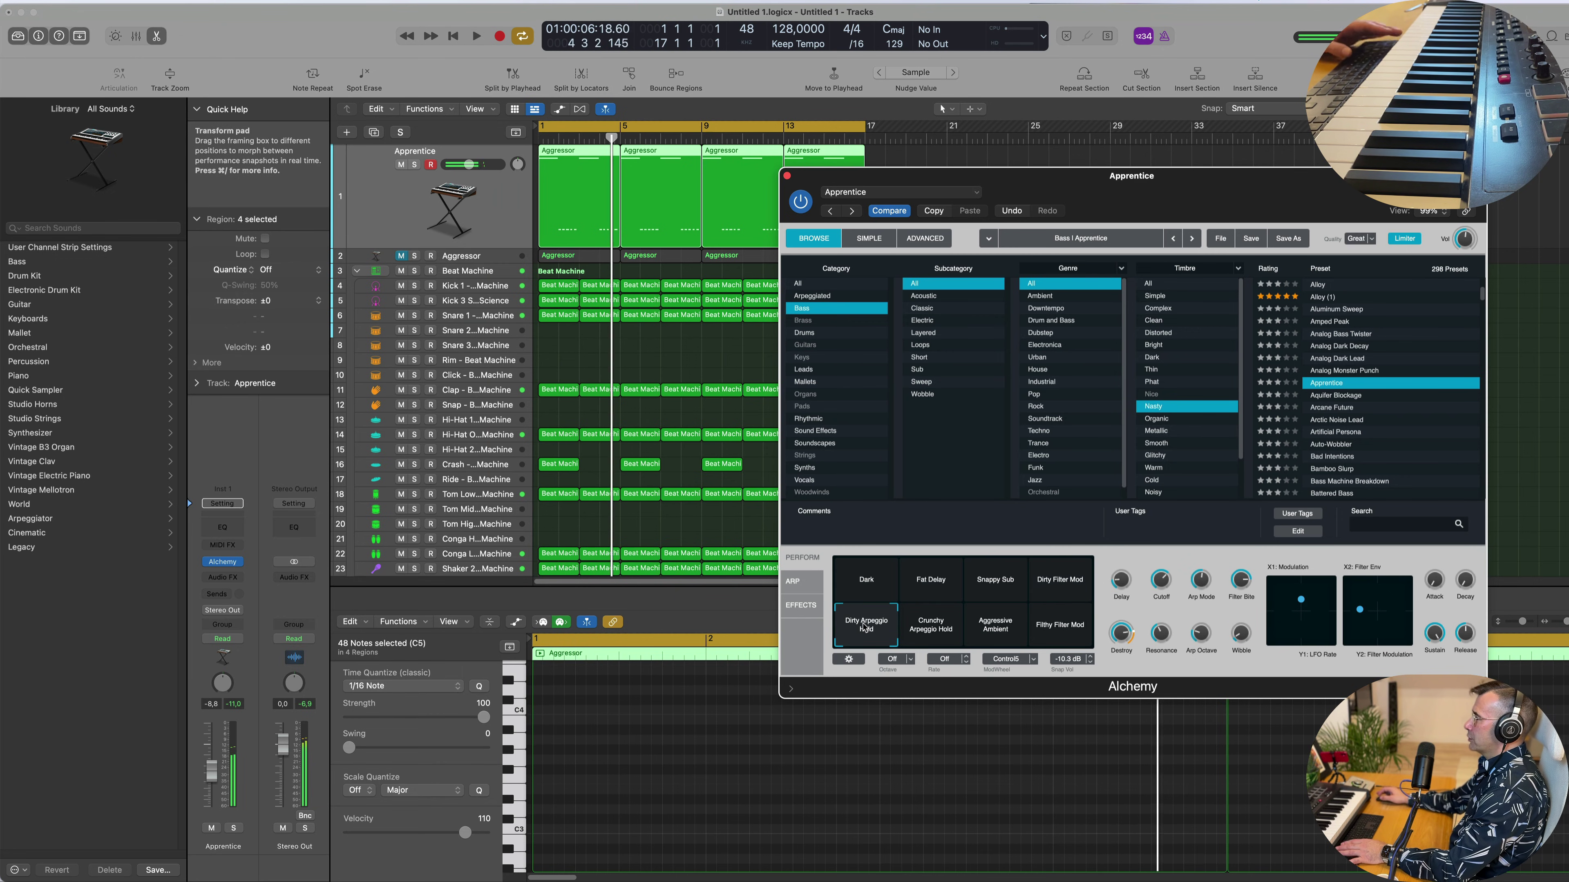
pyautogui.press('space')
pyautogui.click(931, 625)
pyautogui.click(995, 625)
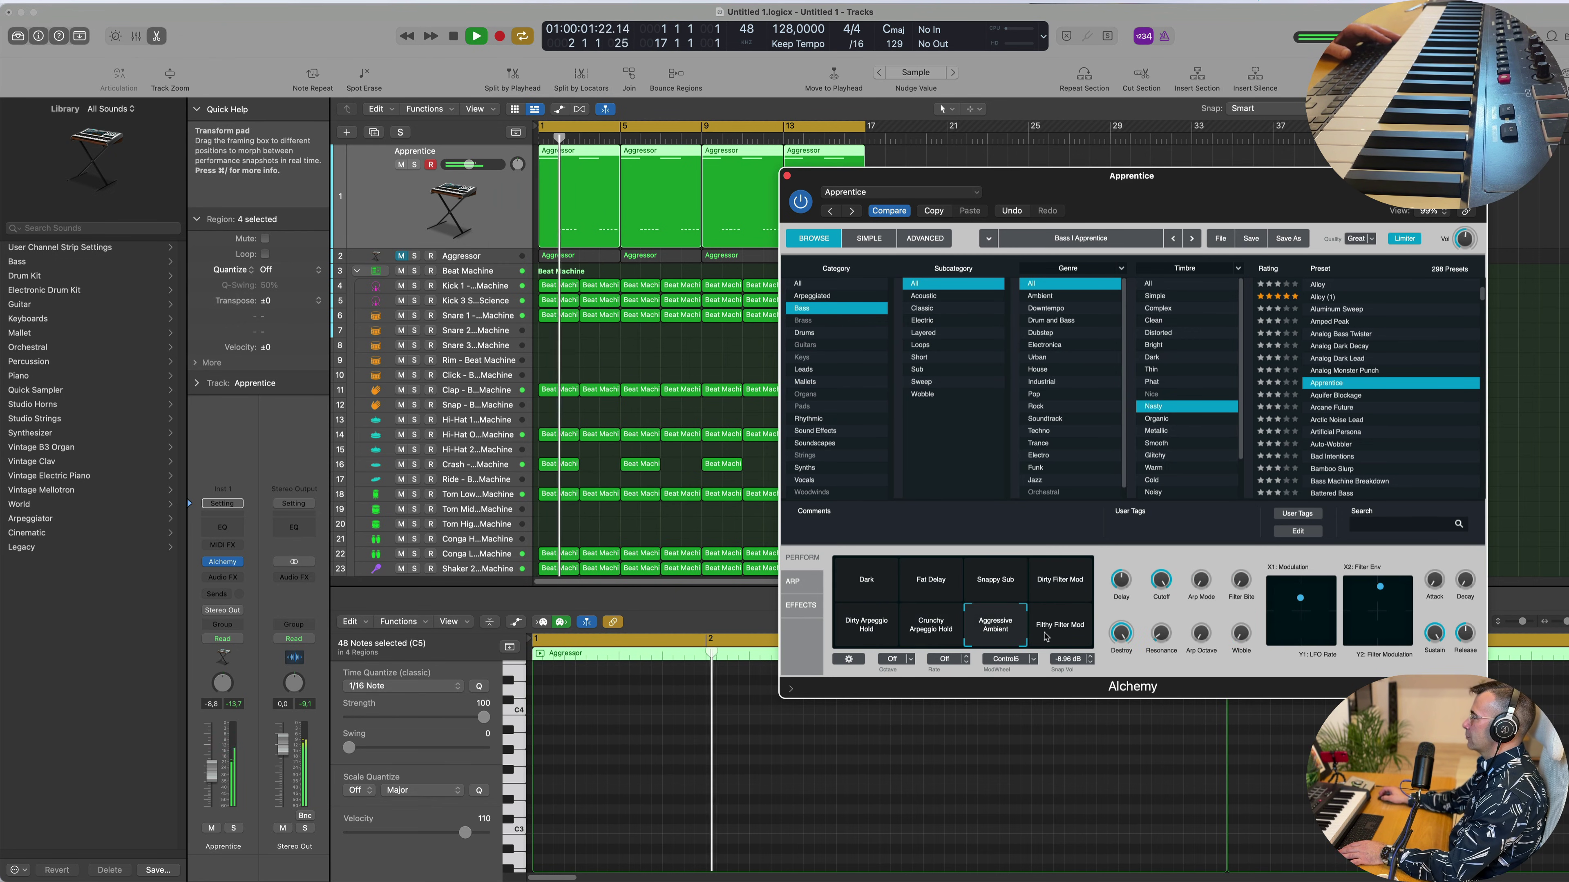
pyautogui.click(950, 641)
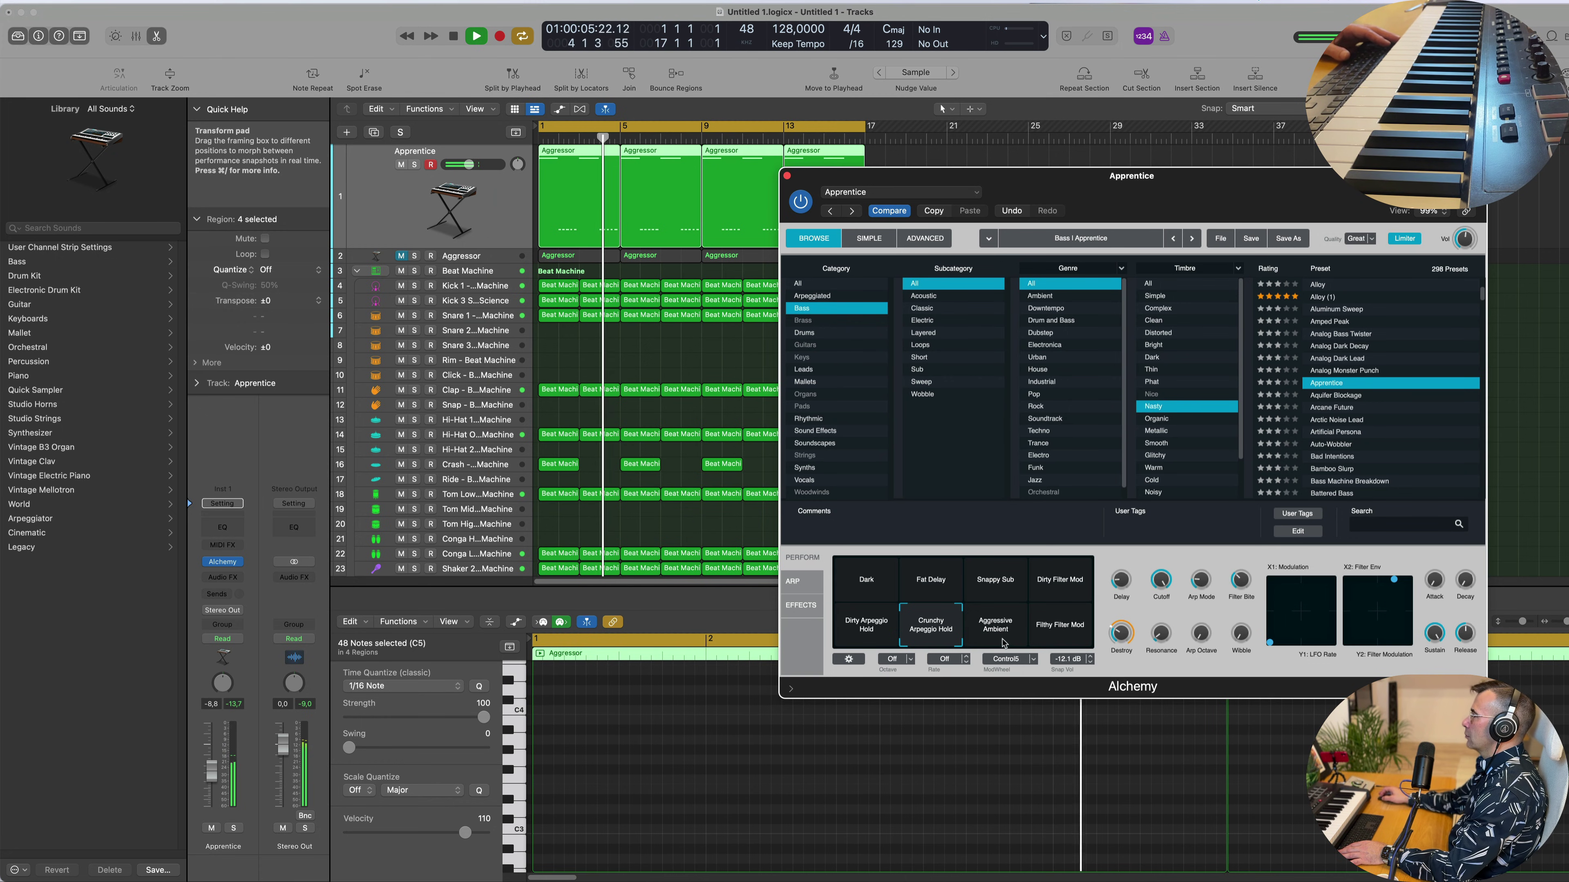
# Move the Alchemy window clear of the track regions and show the Aggressor notes in the Piano Roll during playback.
pyautogui.moveTo(1132, 203); pyautogui.dragTo(1293, 235)
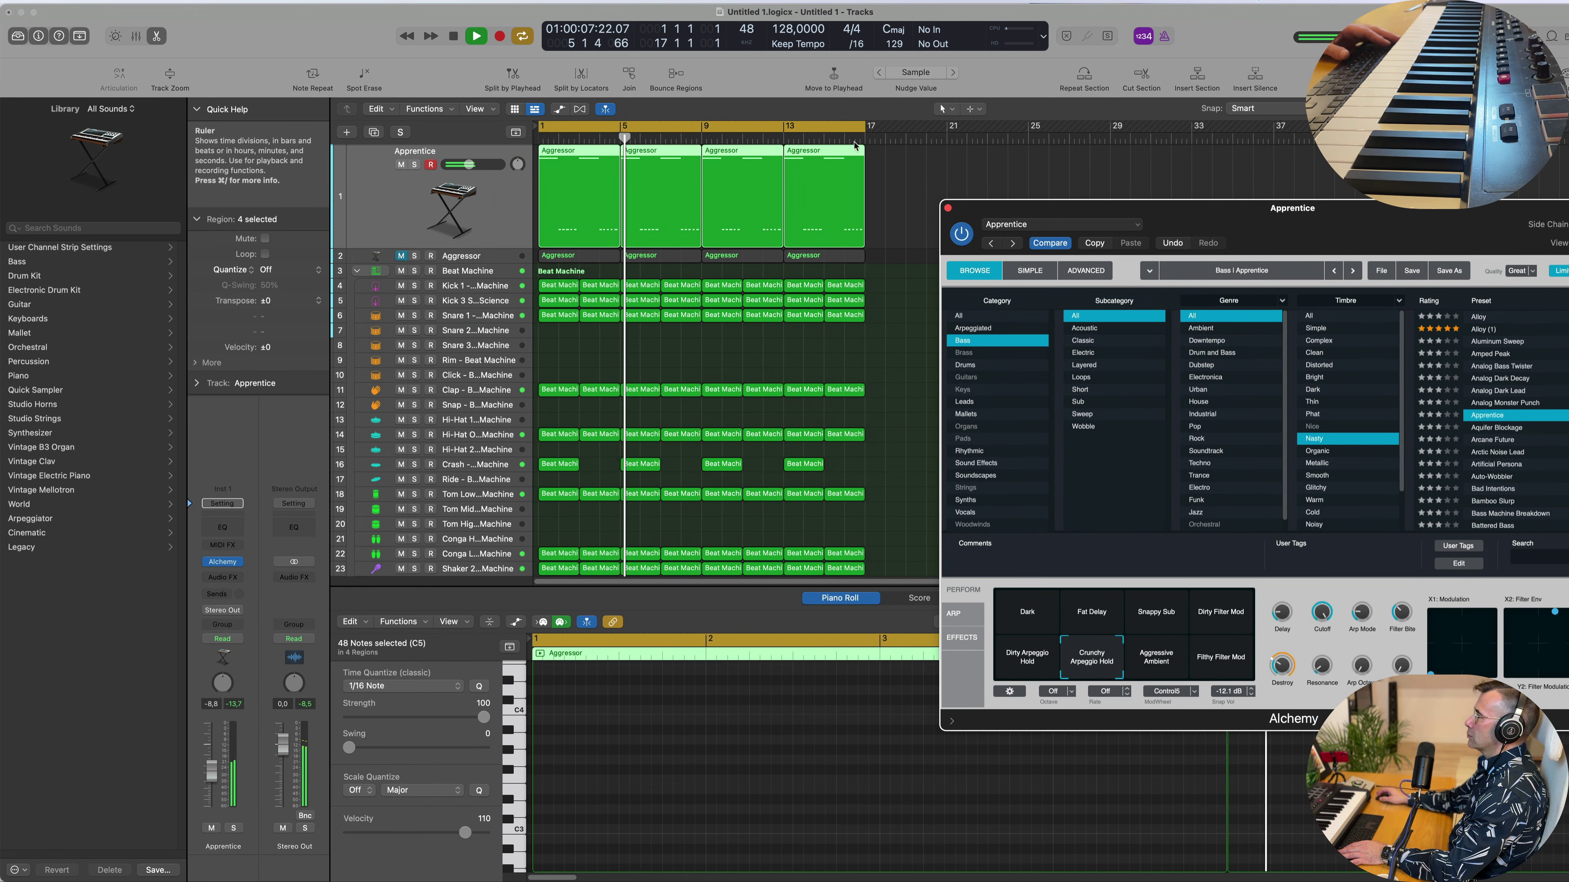
pyautogui.press('space')
pyautogui.press('space')
pyautogui.press('e')
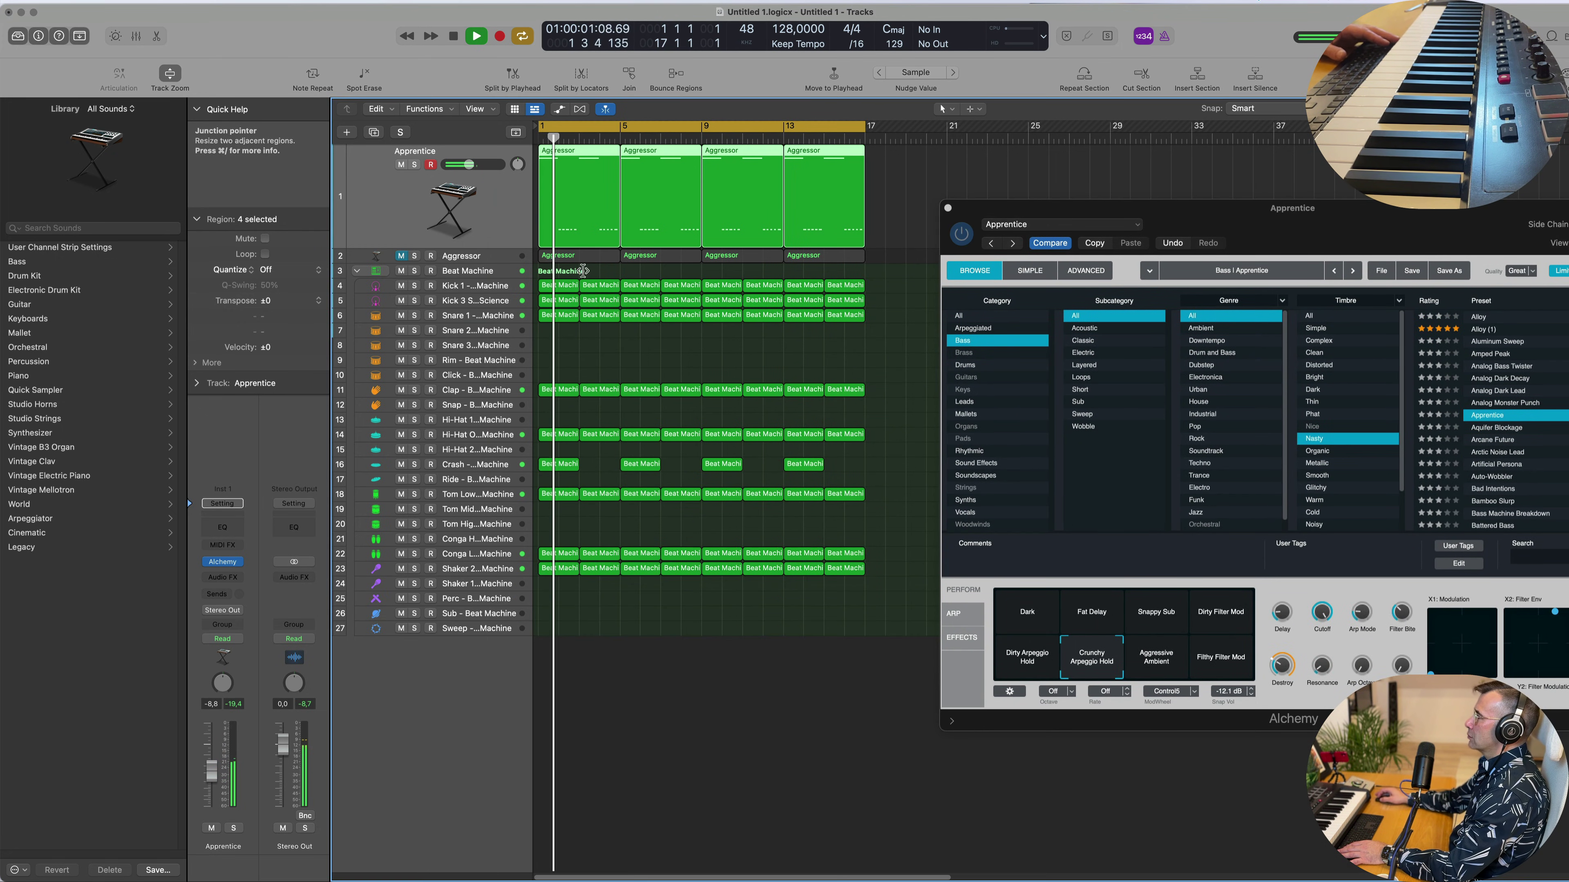
pyautogui.press('e')
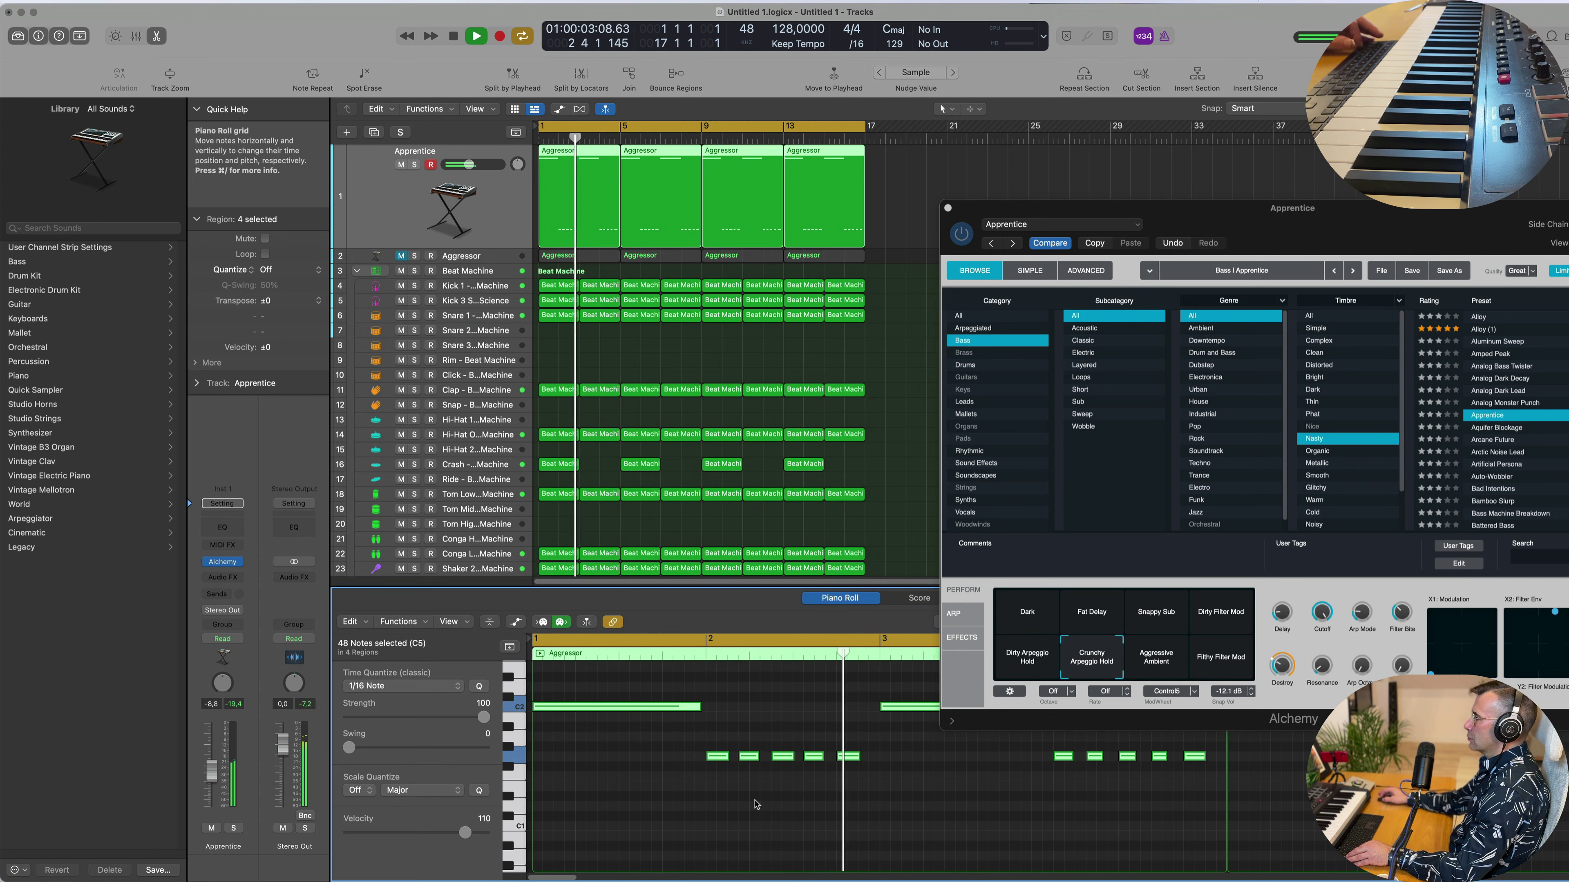
# Delete the short repeated lower notes from the first Aggressor region in the Piano Roll.
pyautogui.press('super+Left')
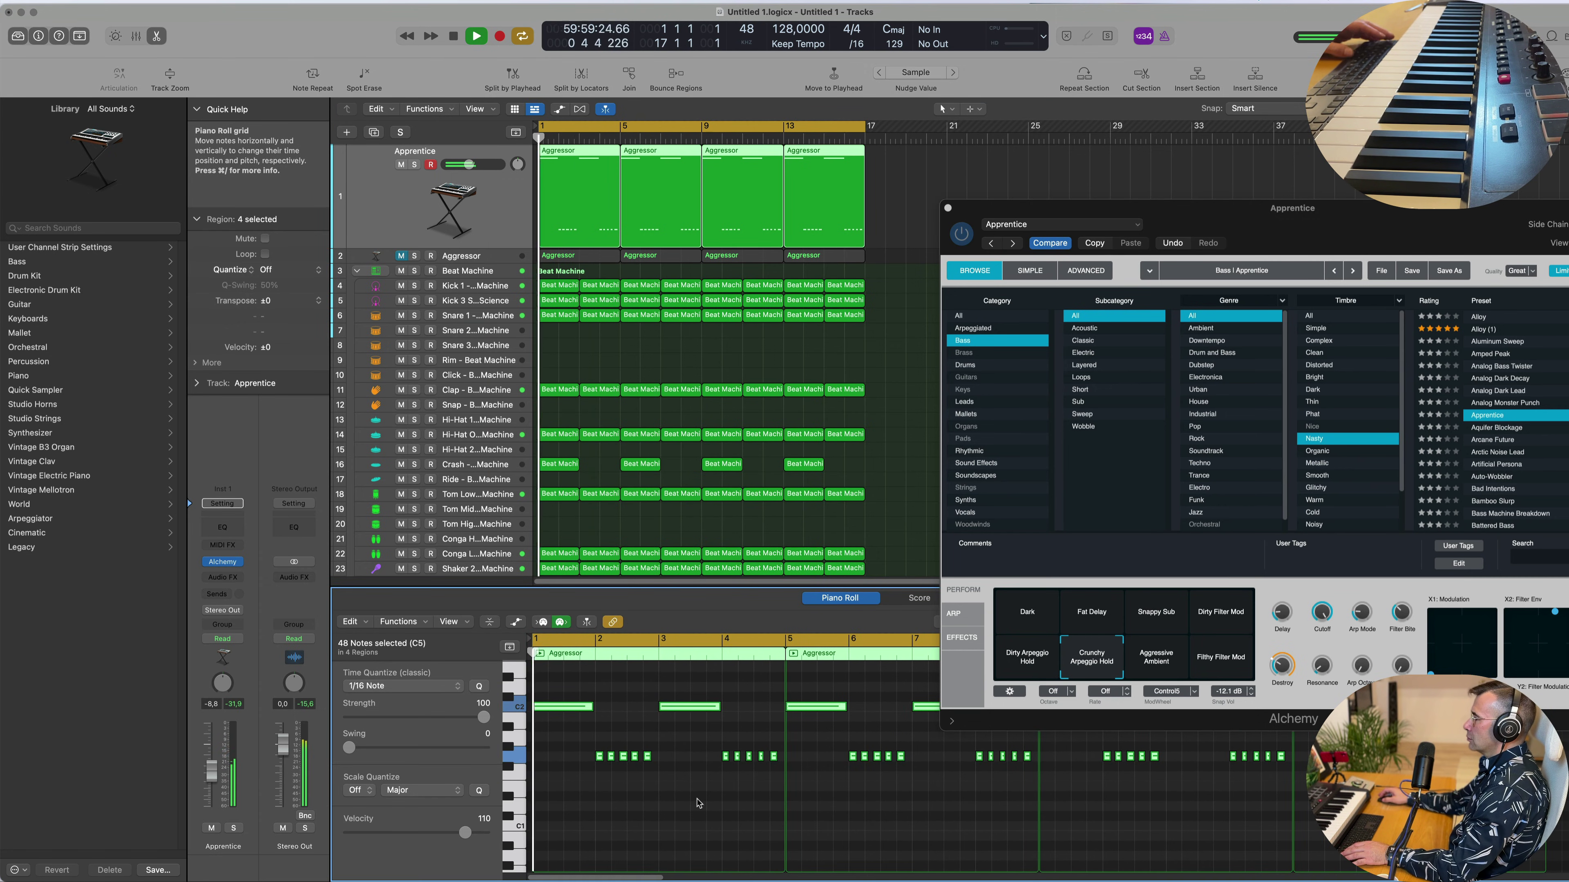
pyautogui.press('Return')
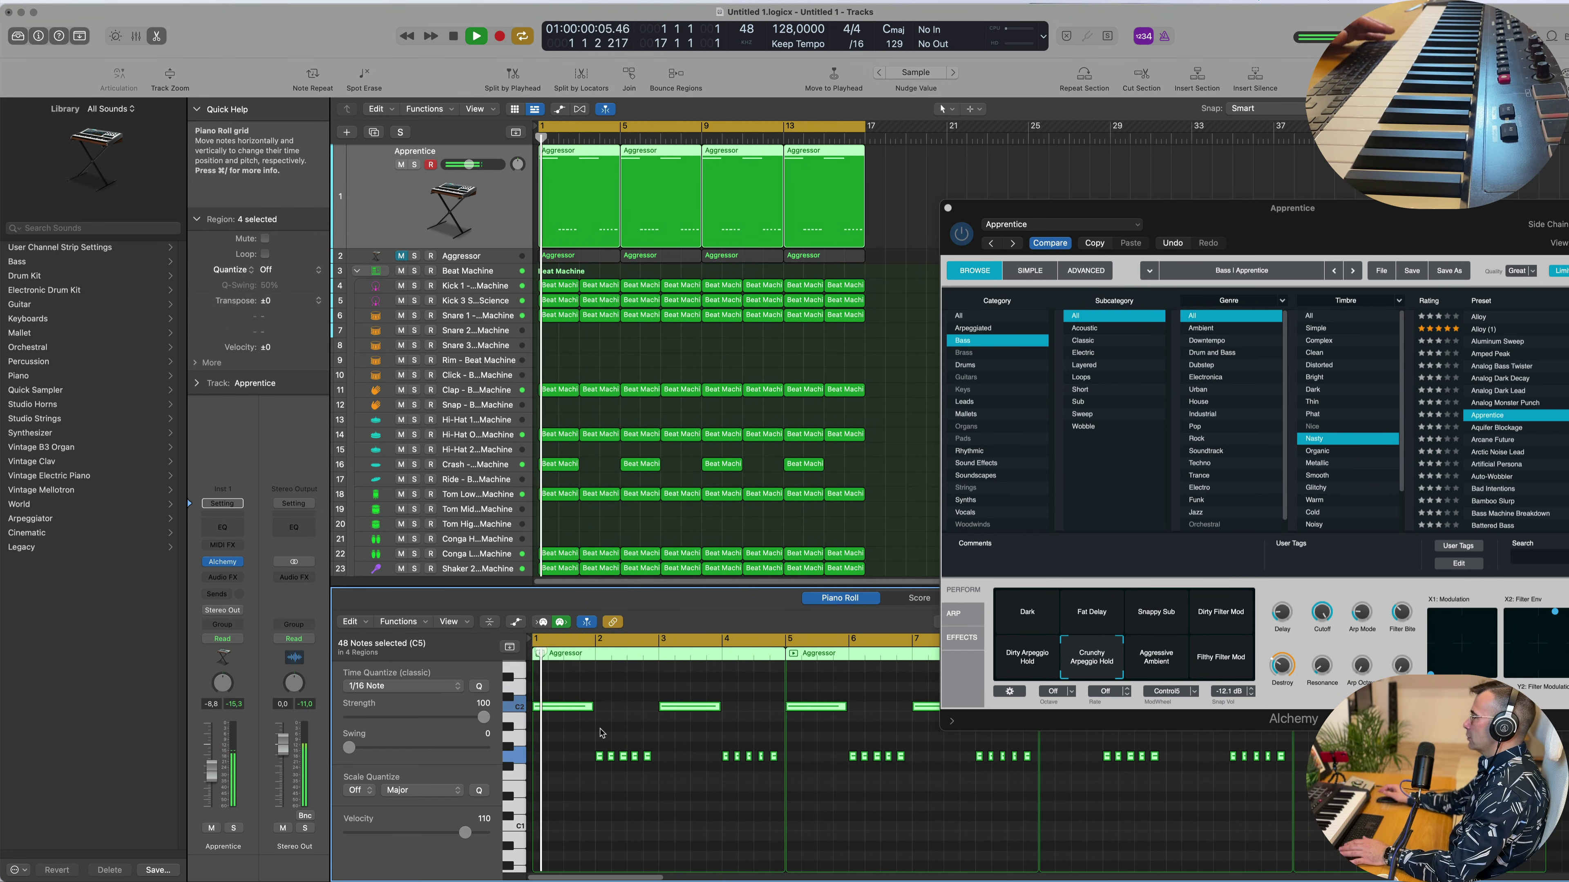
pyautogui.press('Return')
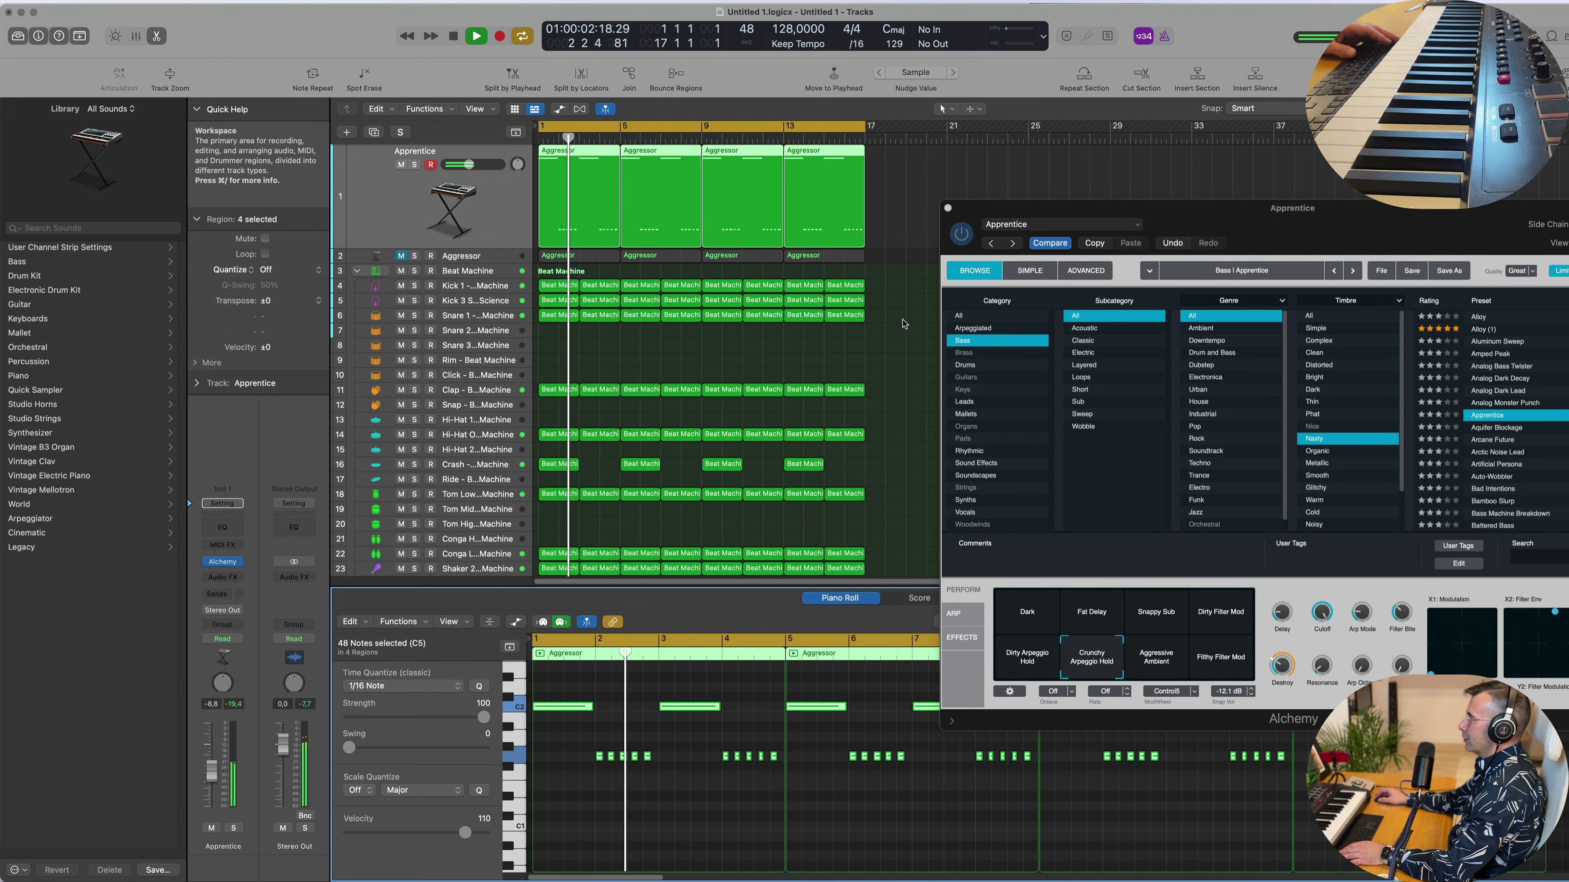
pyautogui.press('space')
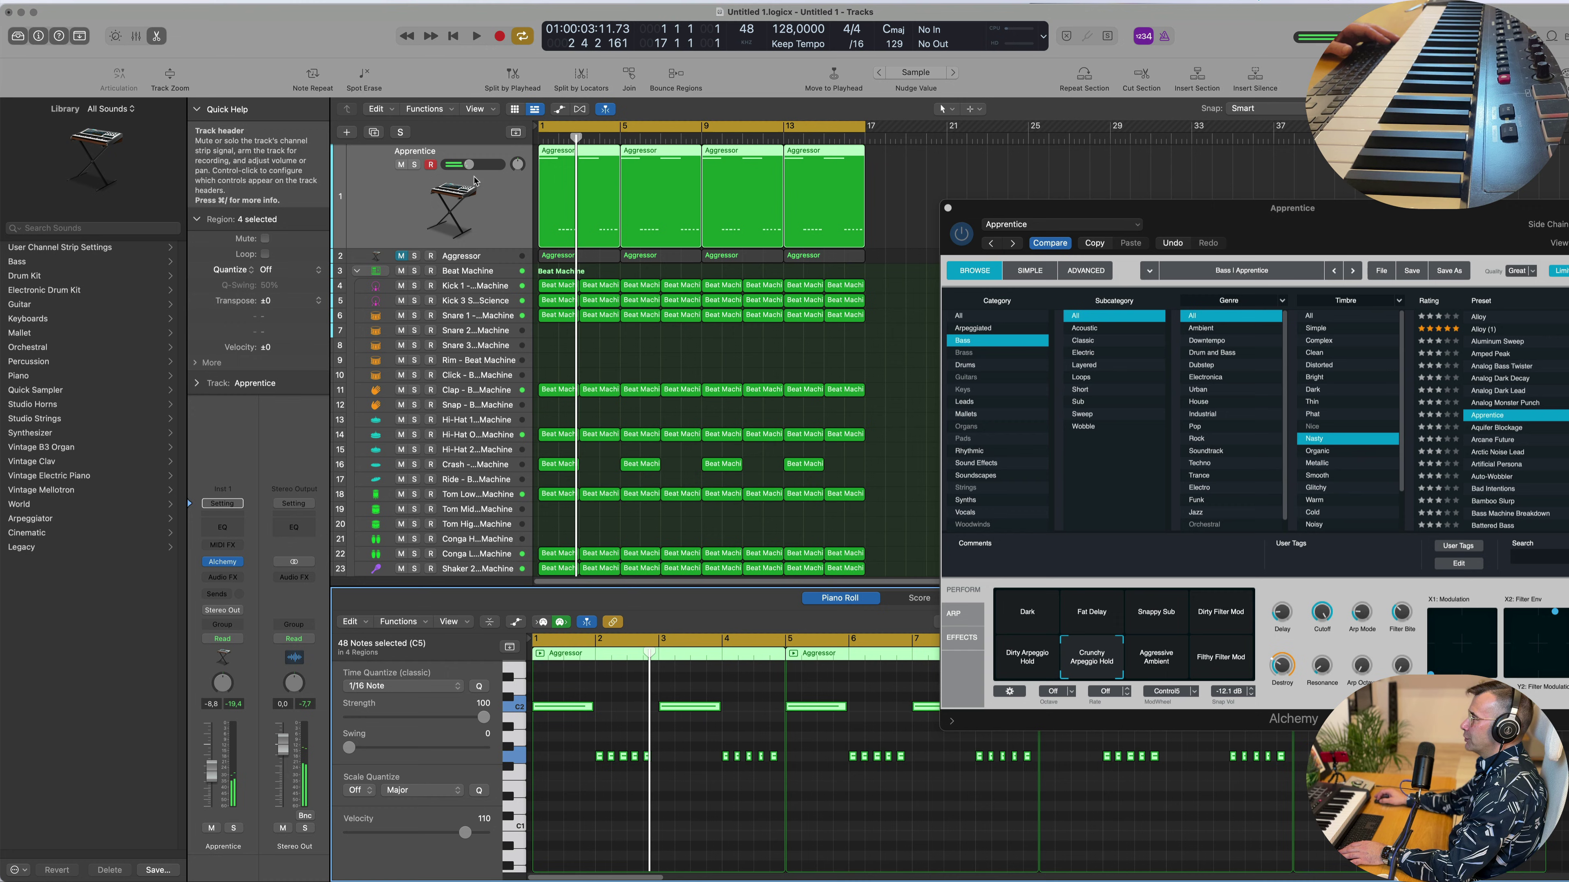
pyautogui.moveTo(598, 745); pyautogui.dragTo(808, 785)
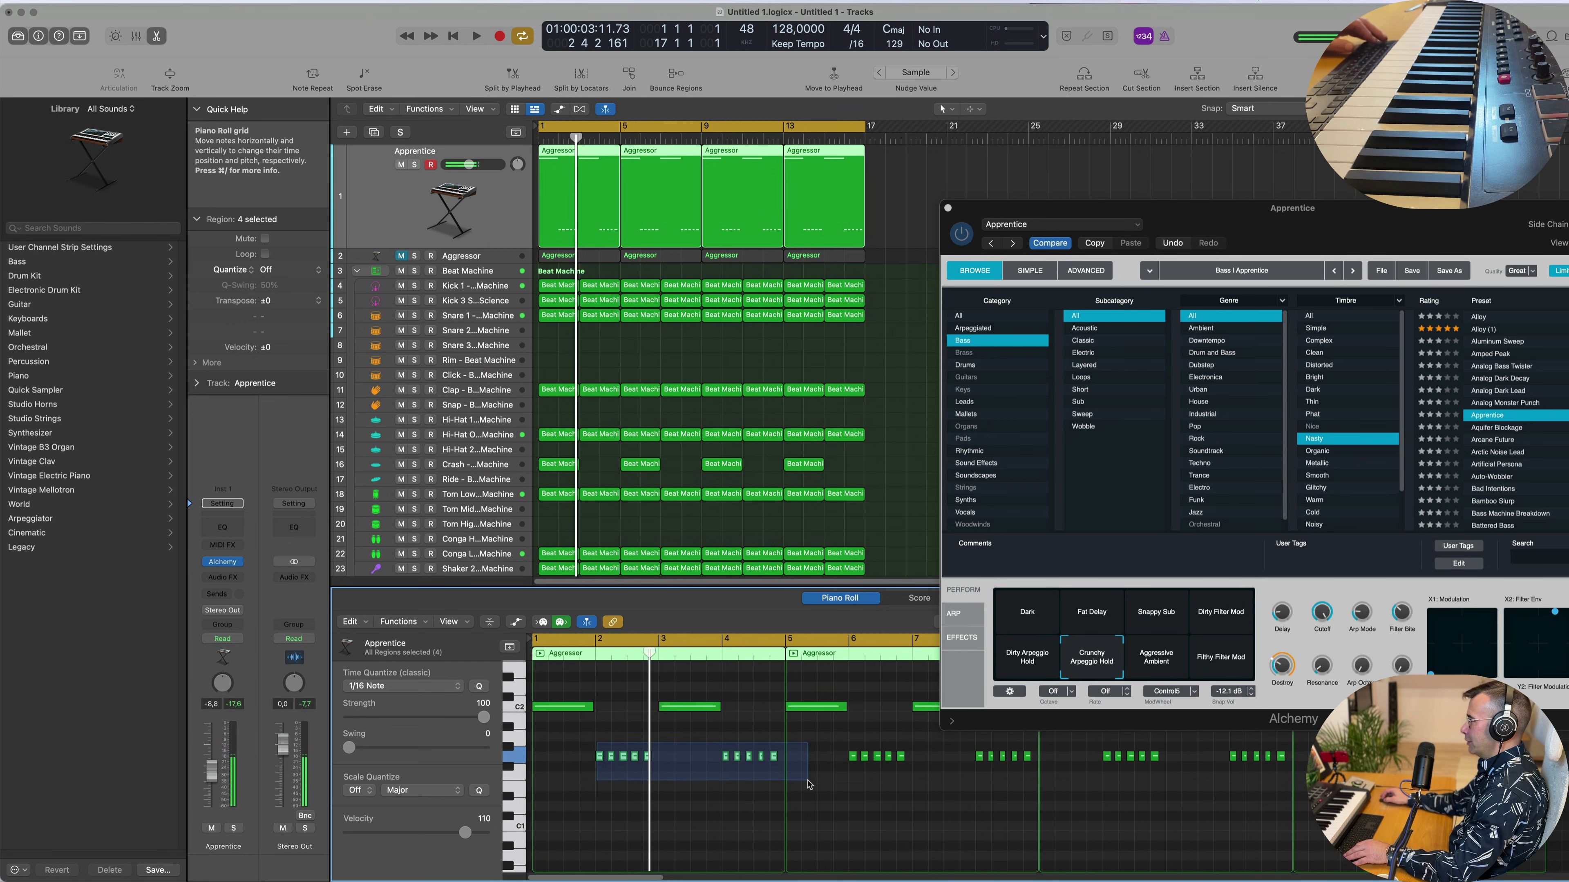
pyautogui.press('Delete')
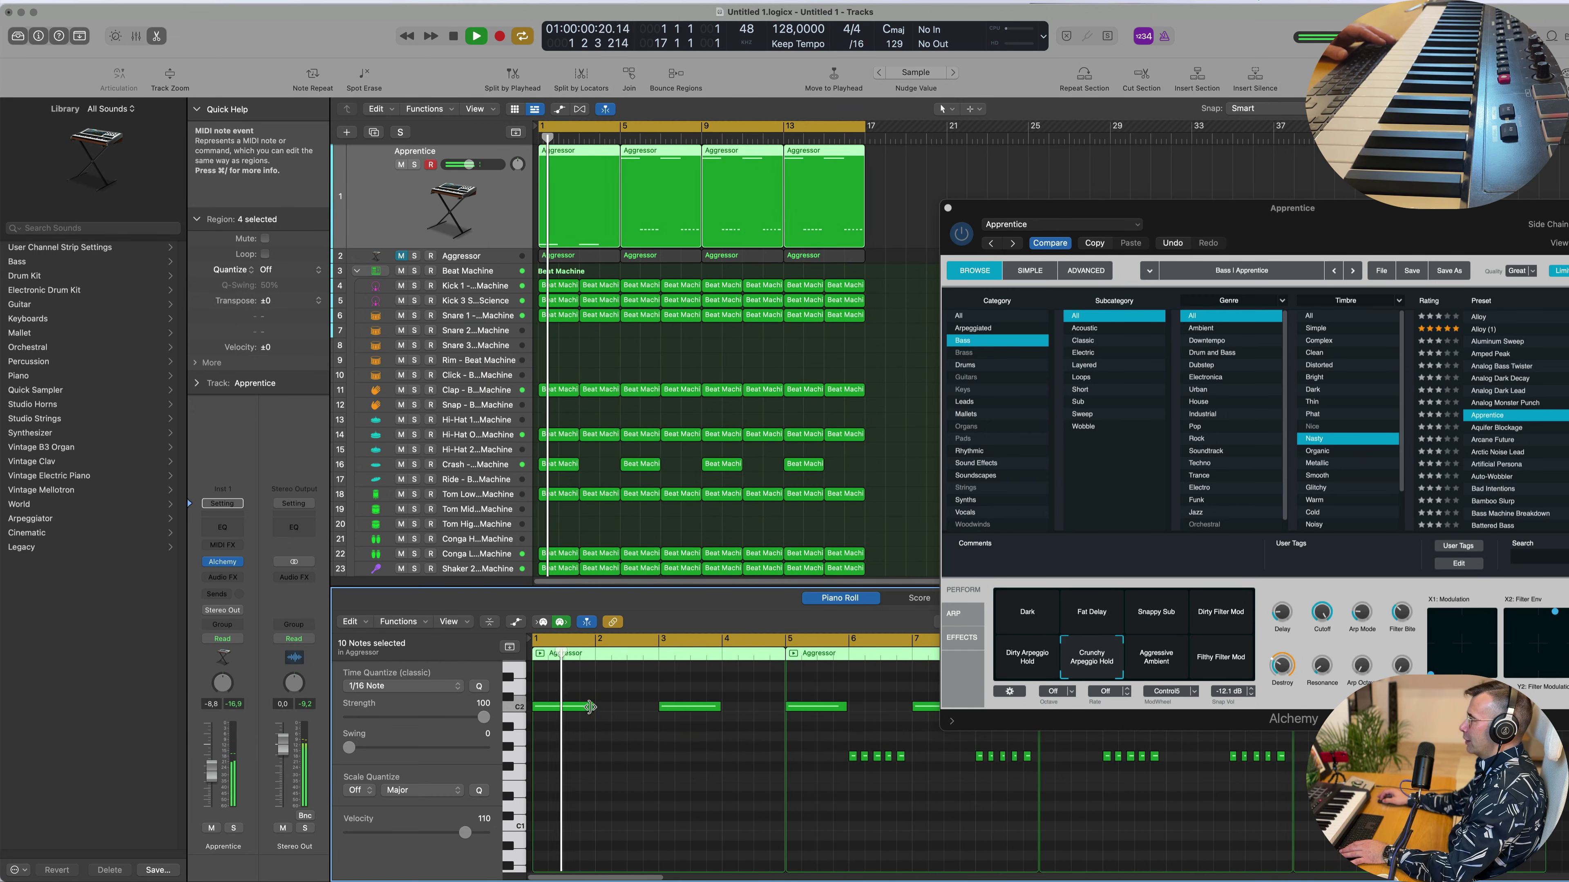
# Copy the two long C2 notes of the first Aggressor region into the gaps after them and close the Alchemy window.
pyautogui.moveTo(581, 696); pyautogui.dragTo(744, 772)
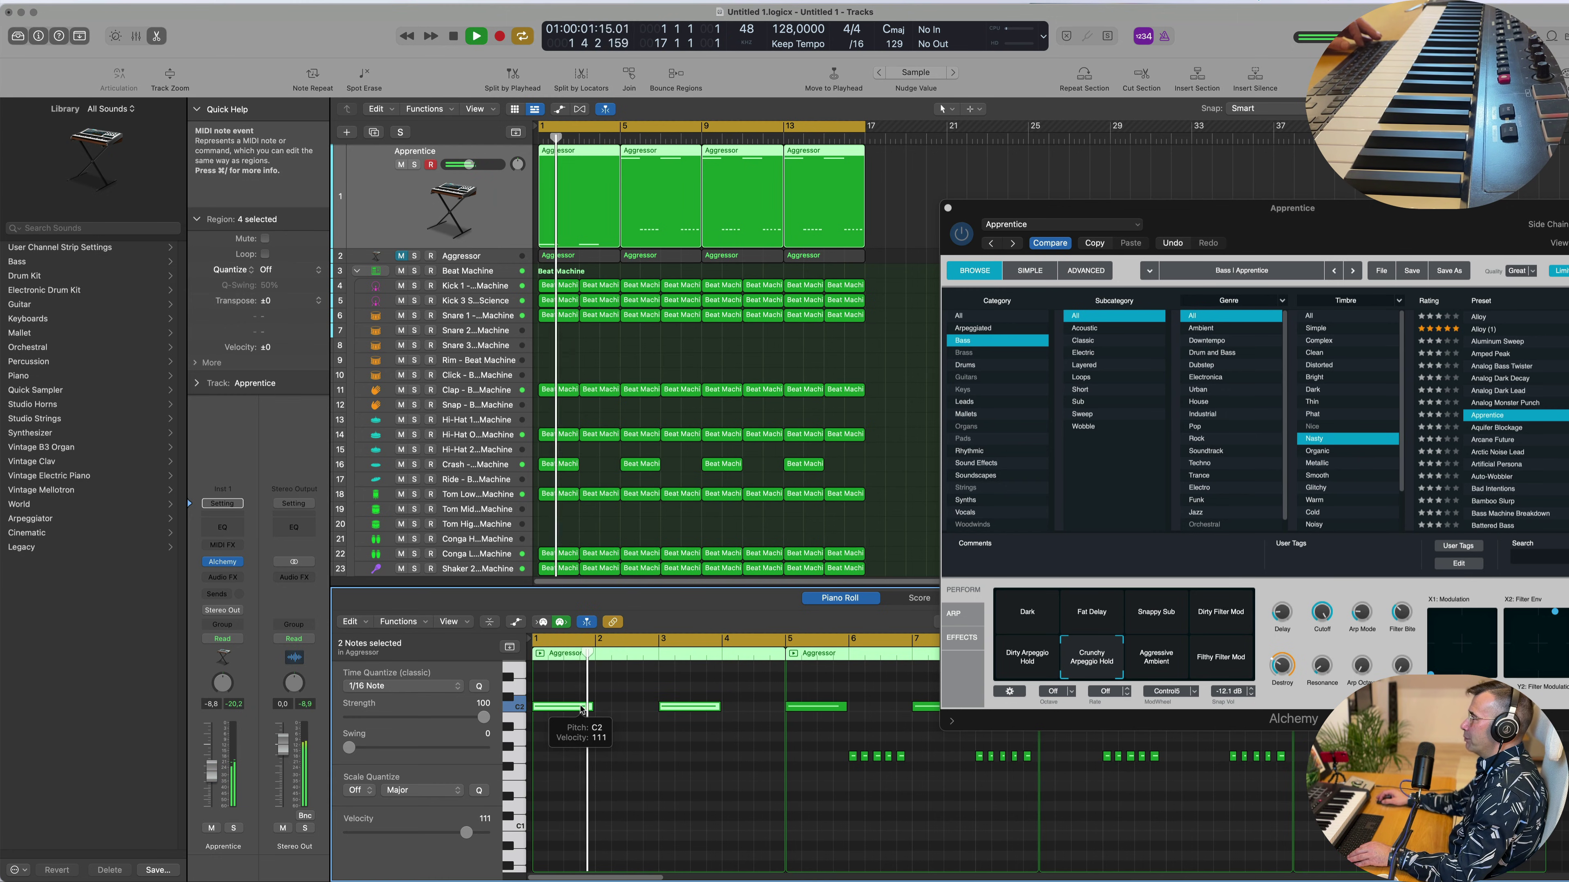
pyautogui.moveTo(582, 709); pyautogui.dragTo(647, 713)
pyautogui.moveTo(954, 212); pyautogui.dragTo(729, 227)
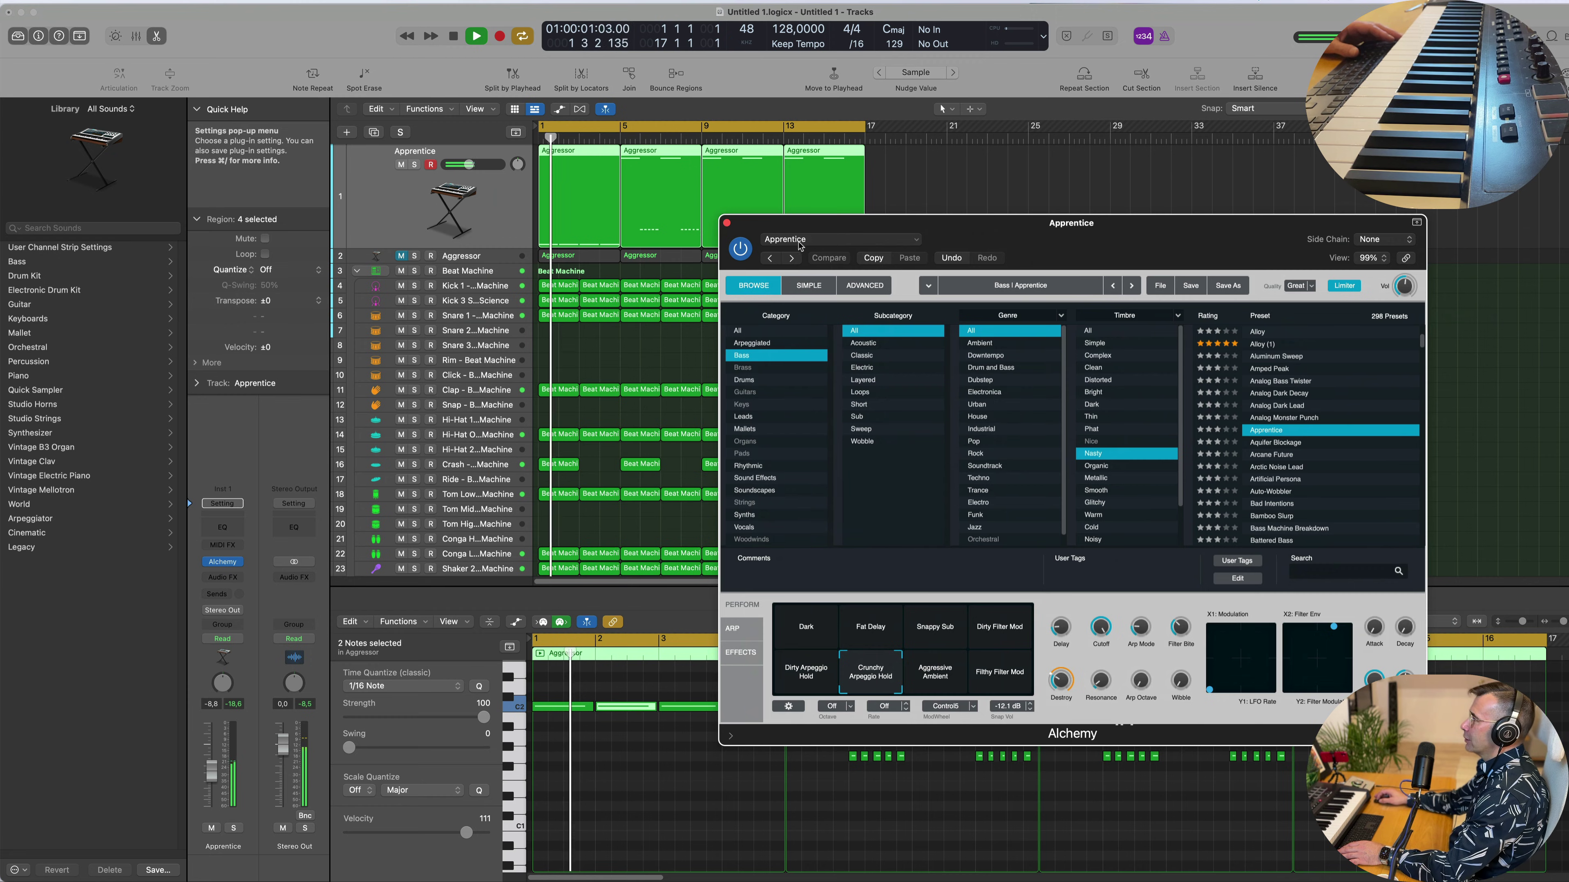
pyautogui.click(727, 223)
# Replace the other three Aggressor regions on the Apprentice track with three repeats of the edited first region, filling up to bar 17.
pyautogui.moveTo(883, 237); pyautogui.dragTo(688, 201)
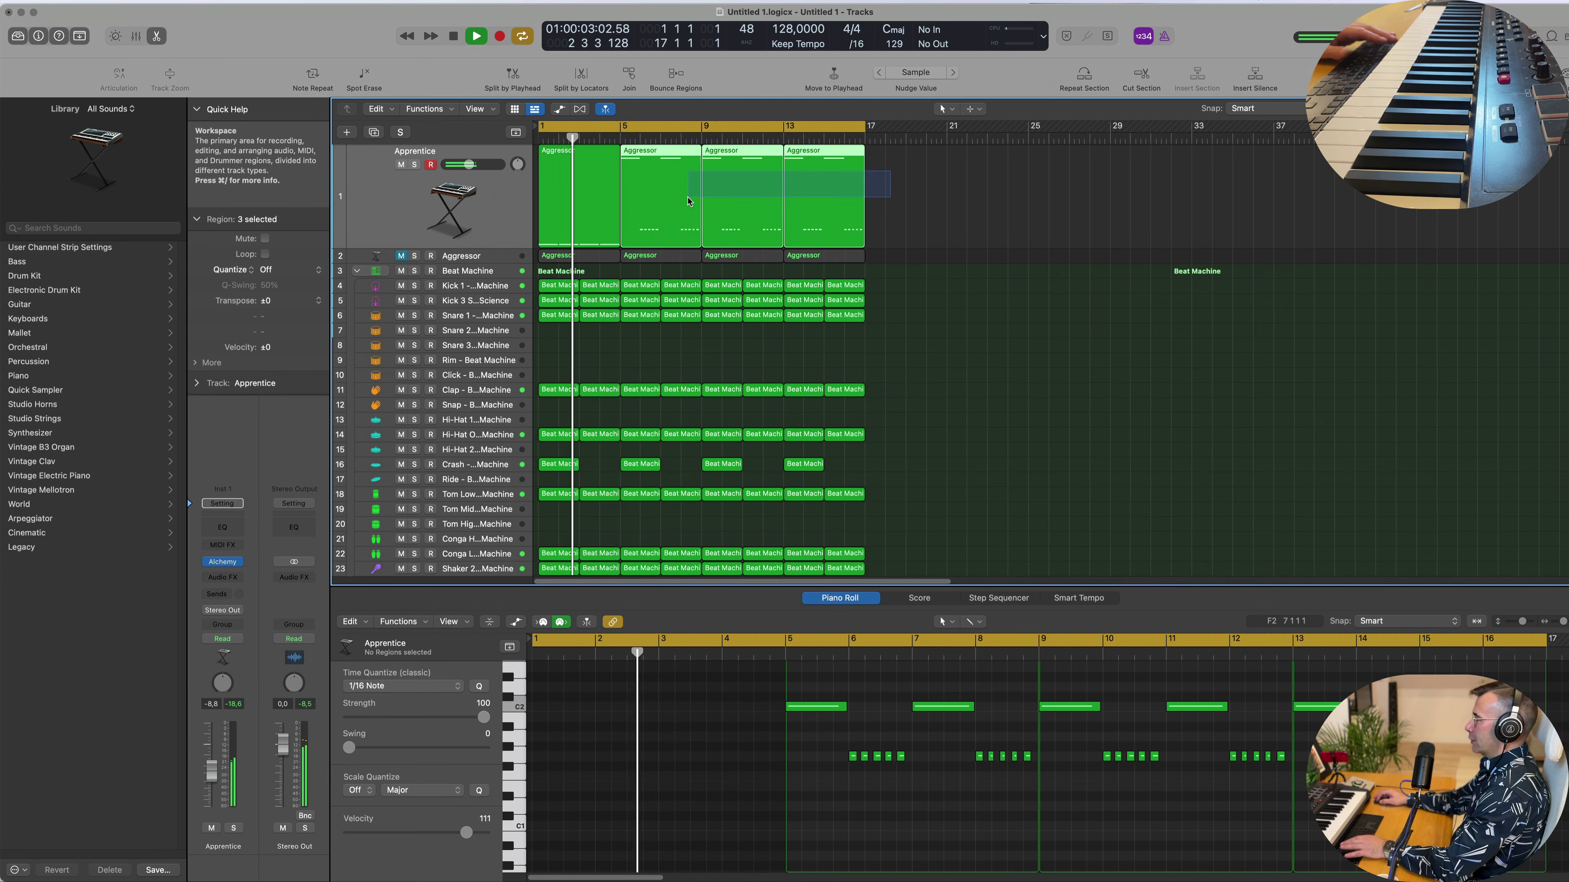
pyautogui.press('Delete')
pyautogui.click(597, 198)
pyautogui.press('super+r')
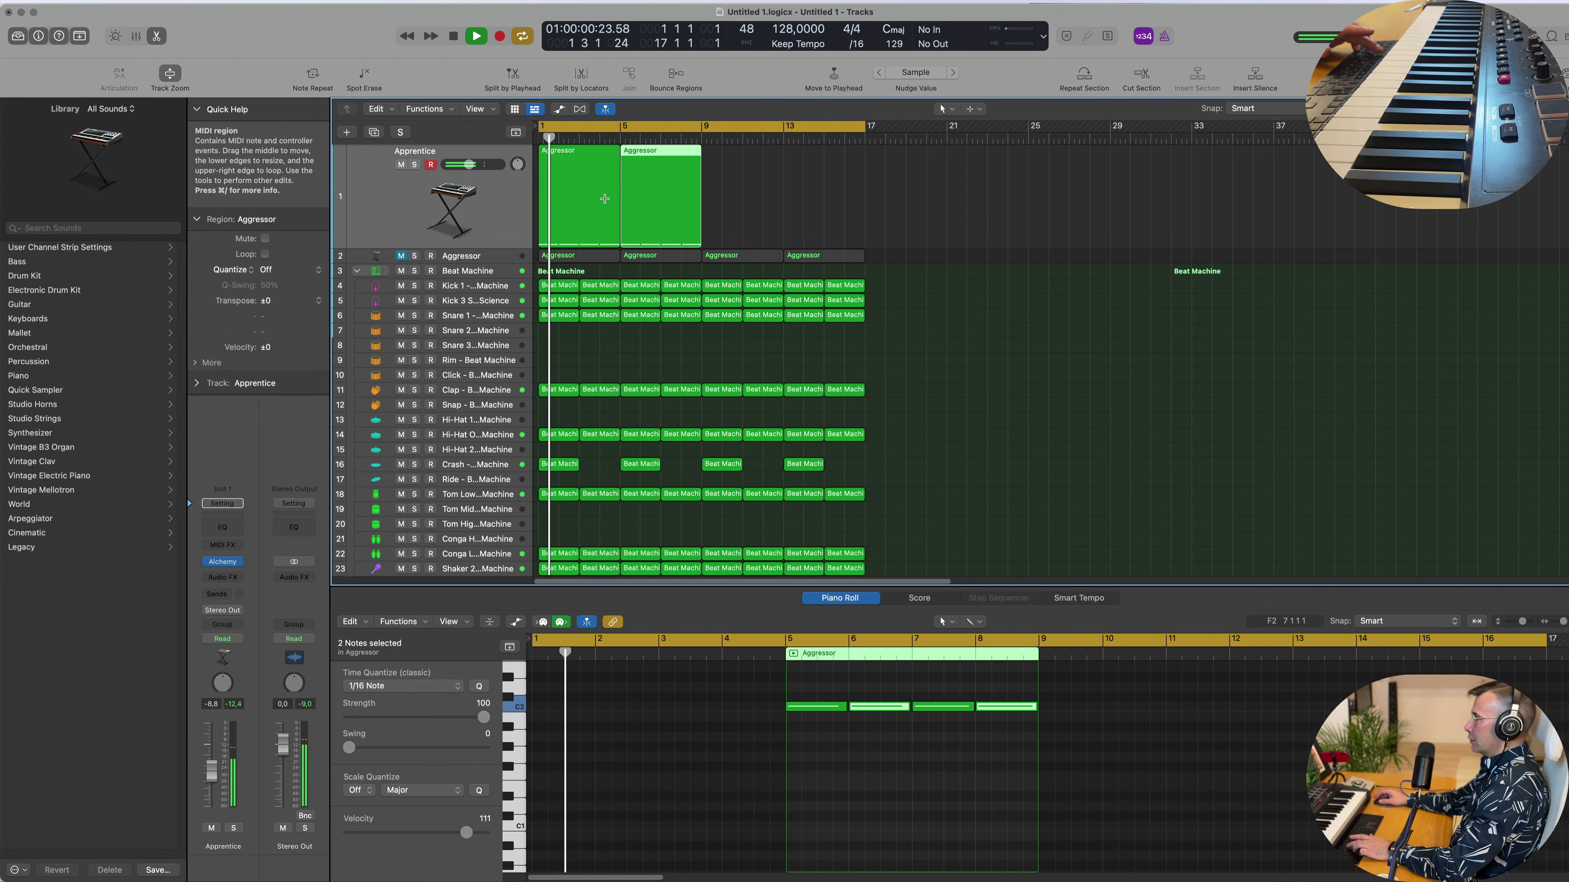
pyautogui.press('super+r')
pyautogui.press('super+r')
pyautogui.click(370, 204)
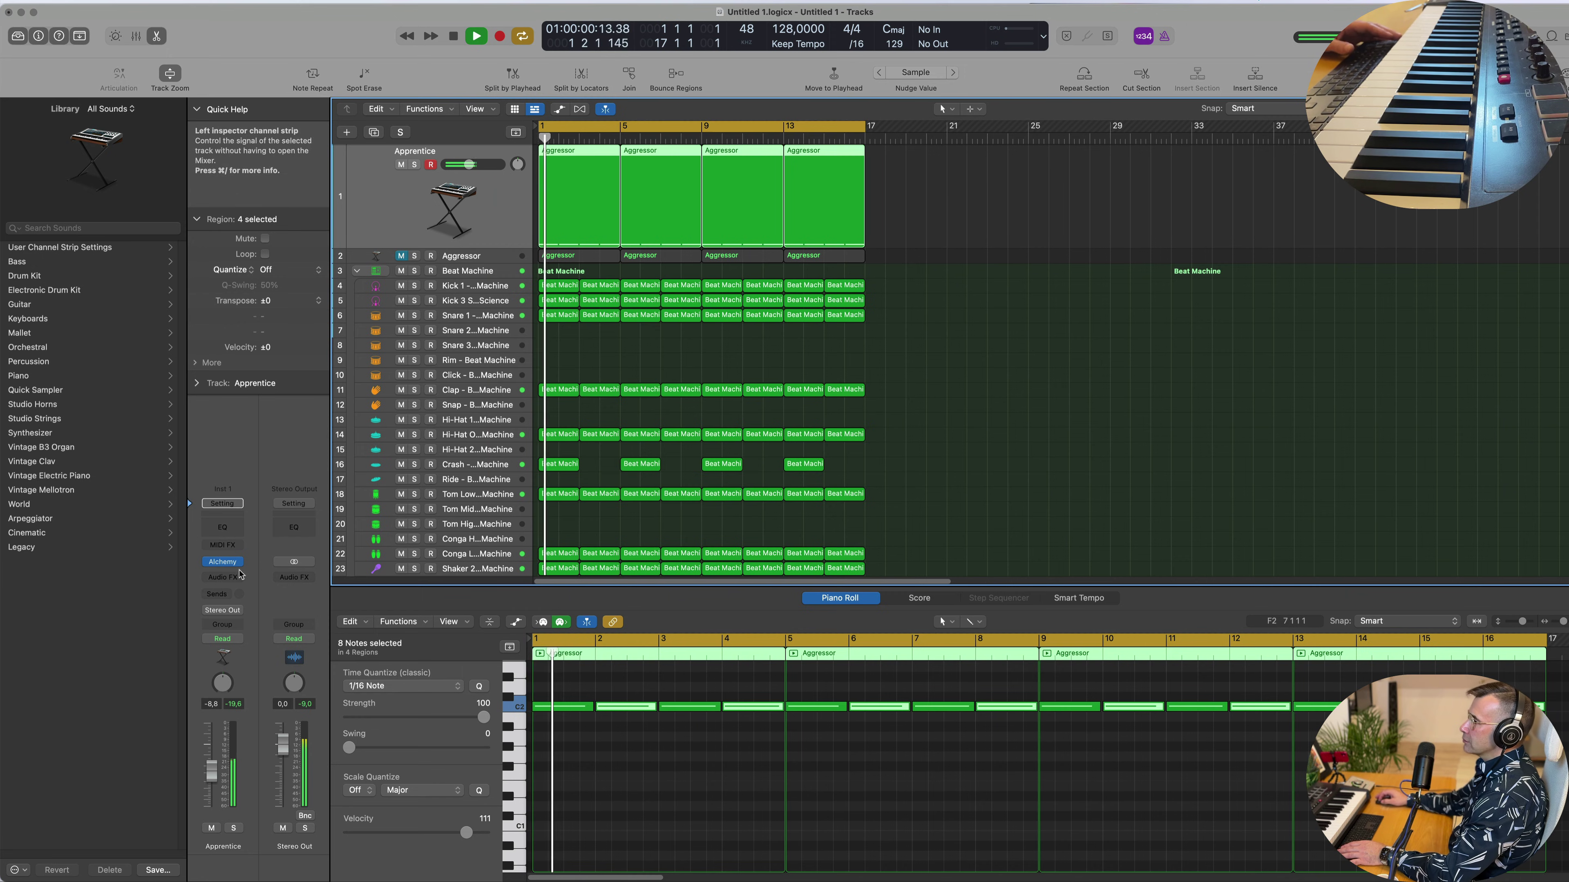
# Try new positions on both XY pads in the Apprentice track's Alchemy, and paste the copied plug-in settings back over them.
pyautogui.click(223, 562)
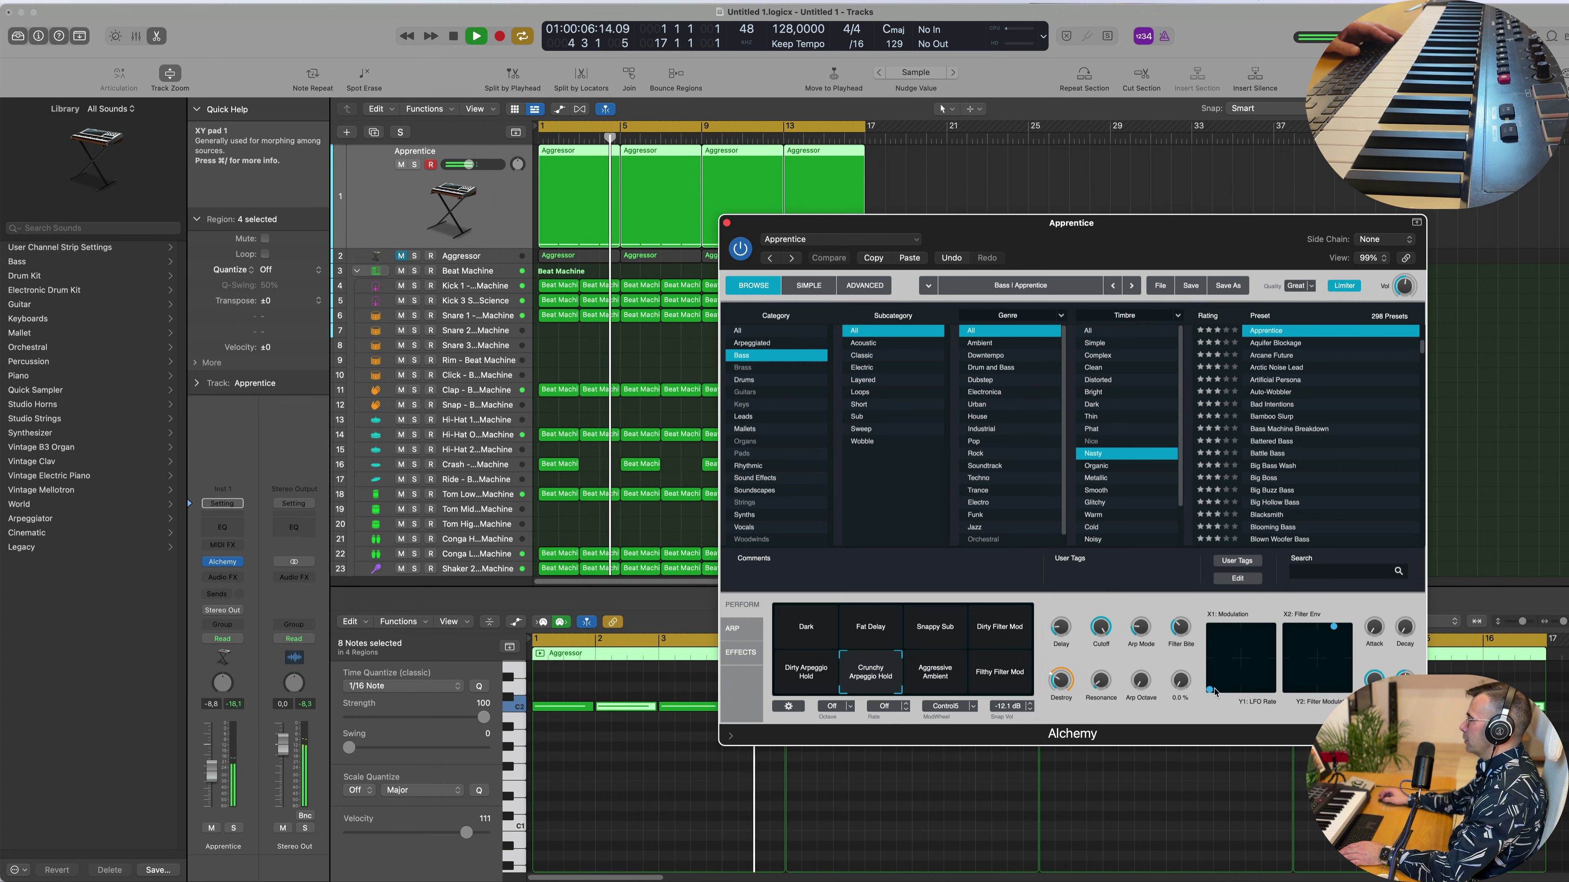
pyautogui.moveTo(1209, 688); pyautogui.dragTo(1243, 657)
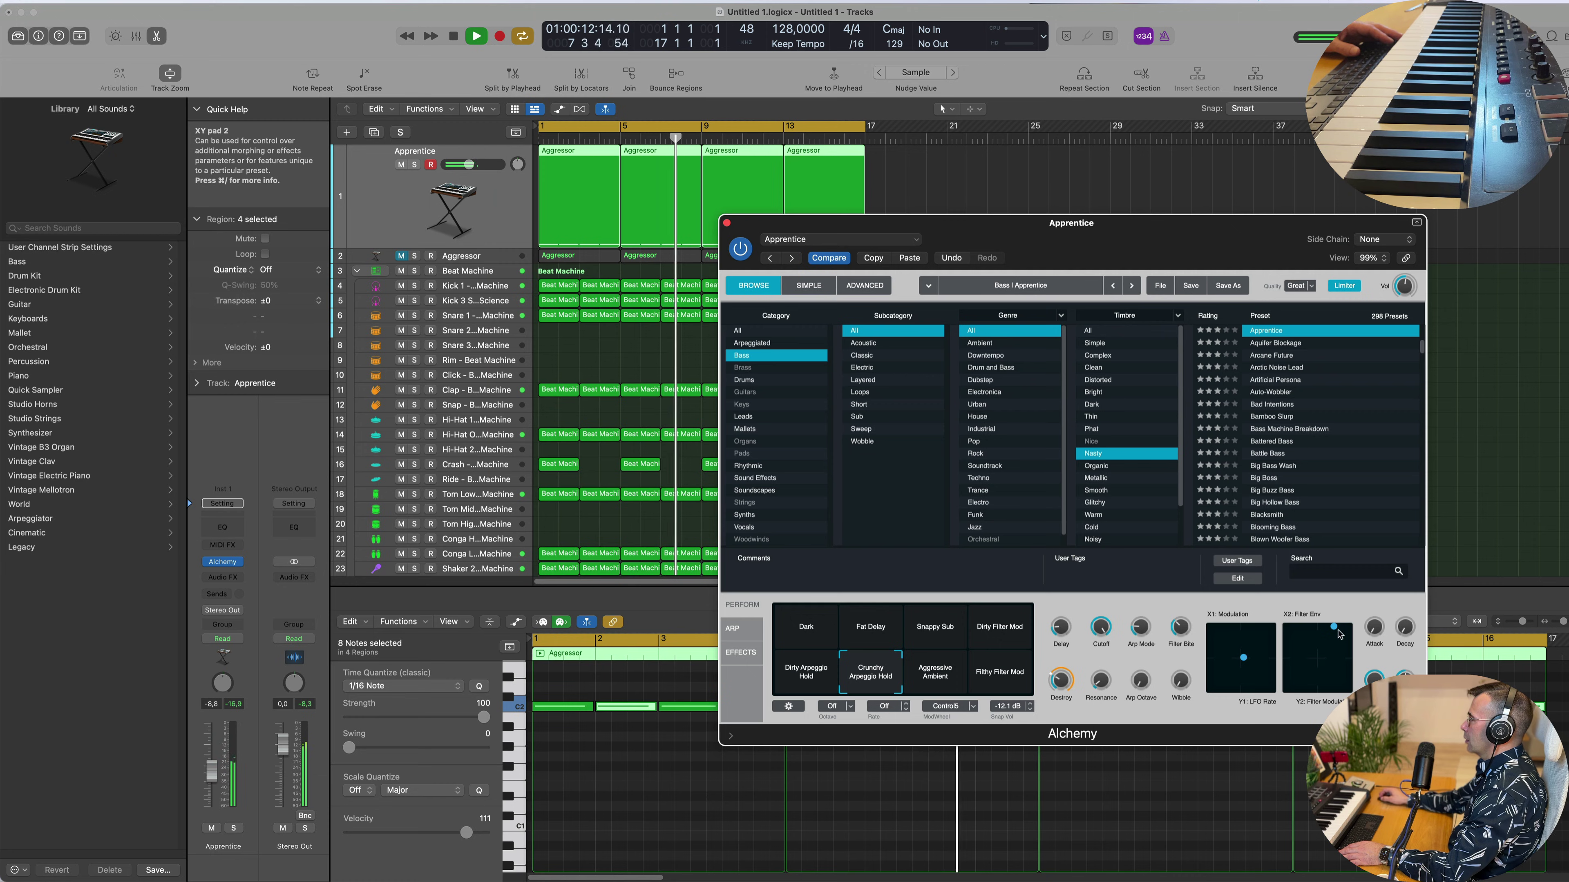
pyautogui.moveTo(1339, 634)
pyautogui.mouseDown()
pyautogui.moveTo(1292, 681)
pyautogui.moveTo(1348, 656)
pyautogui.mouseUp()
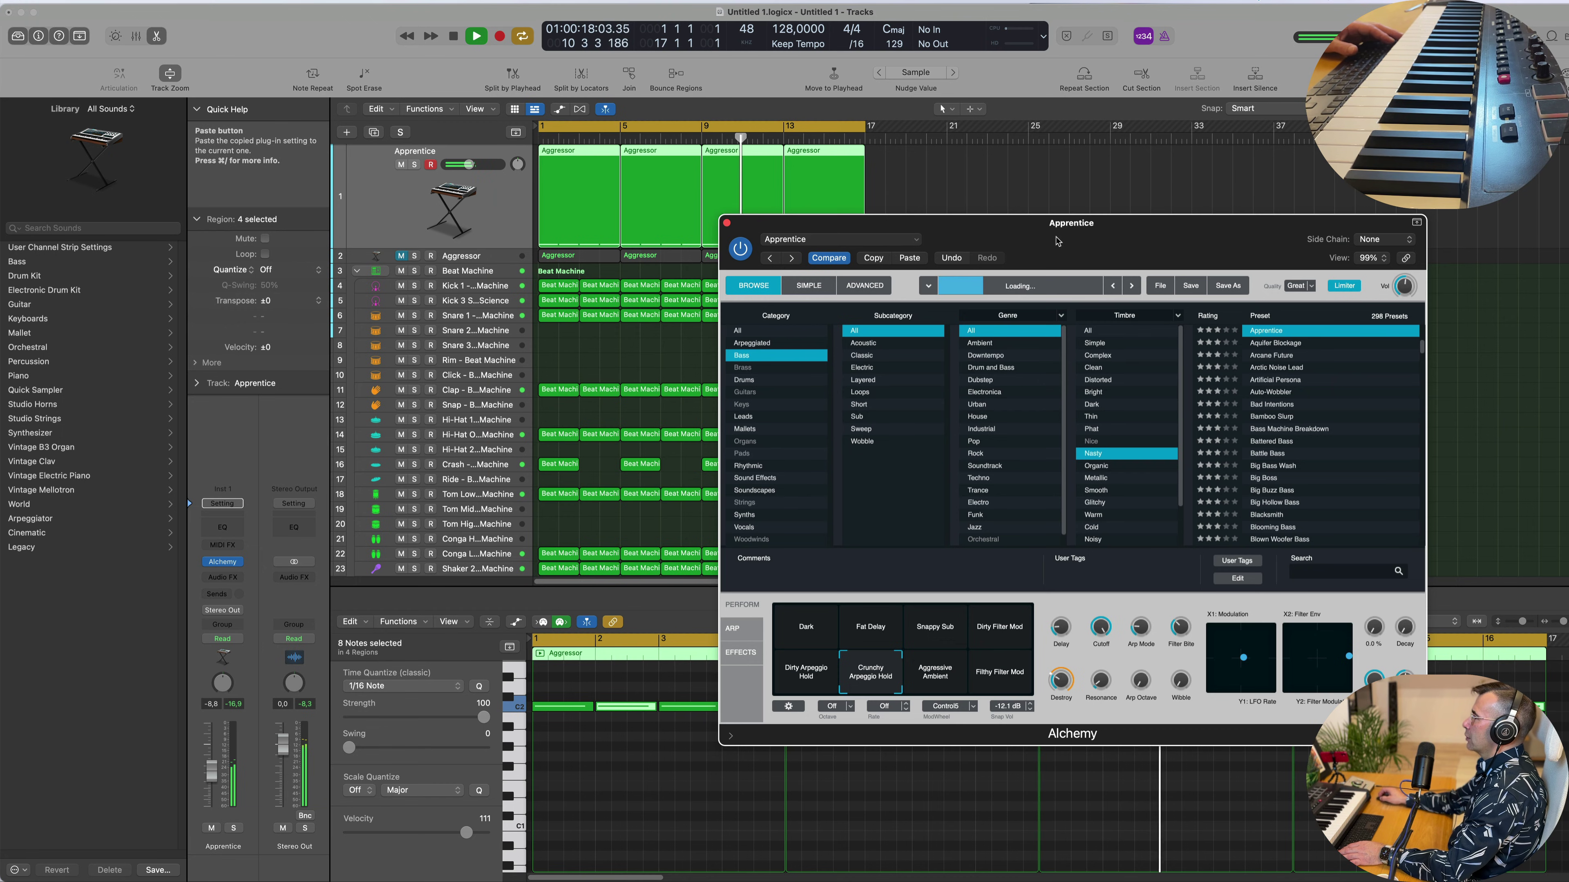
pyautogui.click(915, 259)
pyautogui.moveTo(1070, 557); pyautogui.dragTo(1027, 552)
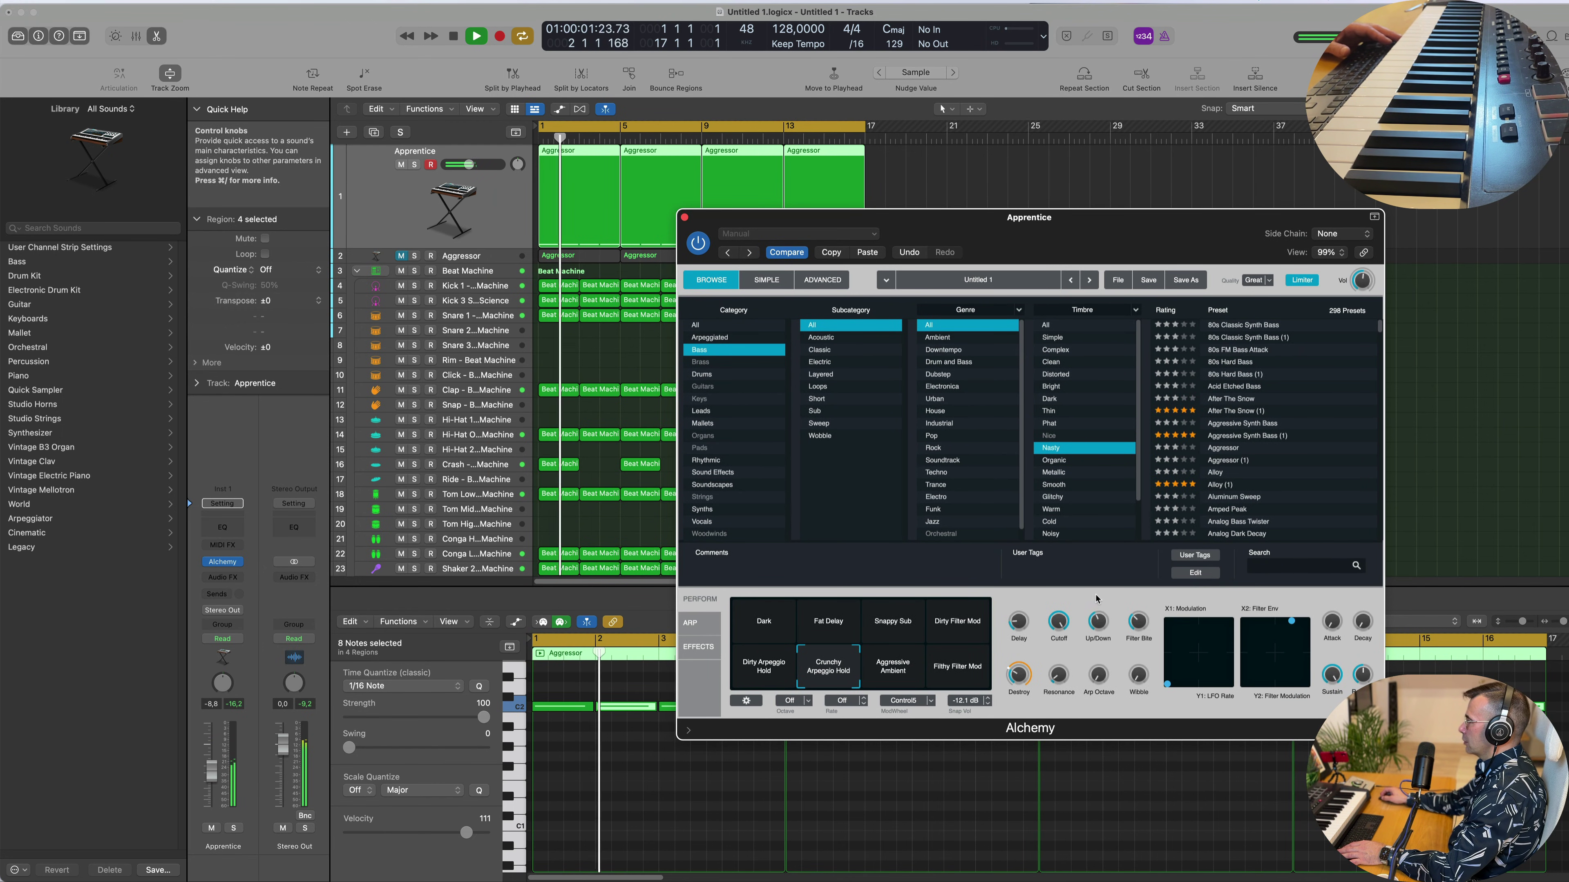
# Experiment with Alchemy's Arp Mode, Filter Bite, Wibble, Arp Octave and Resonance controls during playback.
pyautogui.moveTo(1095, 616); pyautogui.dragTo(1098, 615)
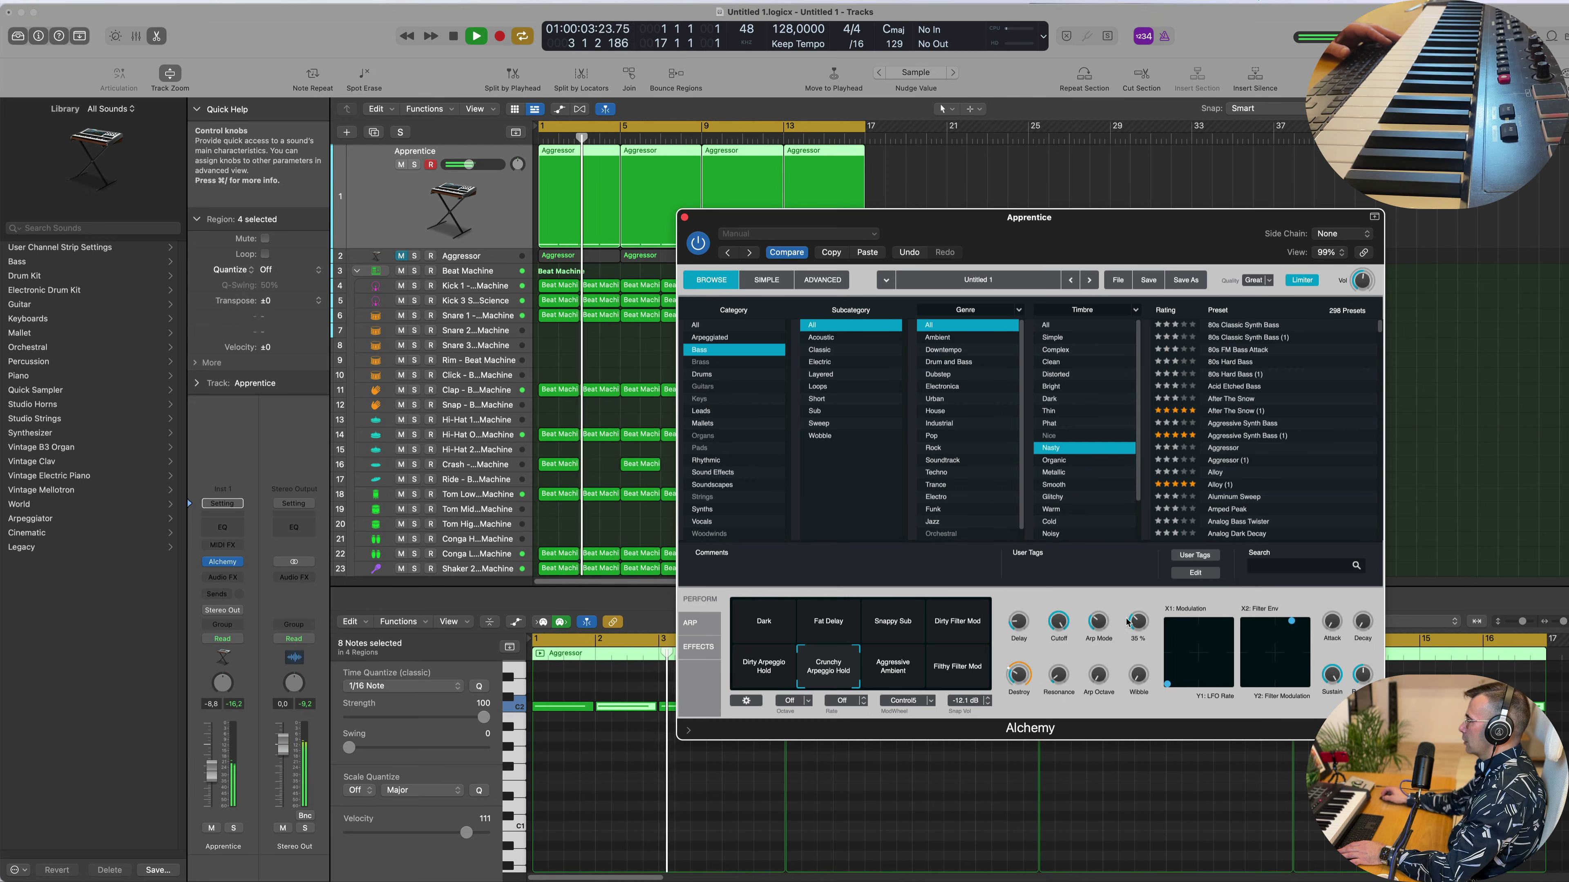
pyautogui.moveTo(1138, 623)
pyautogui.moveTo(1138, 623); pyautogui.dragTo(1146, 634)
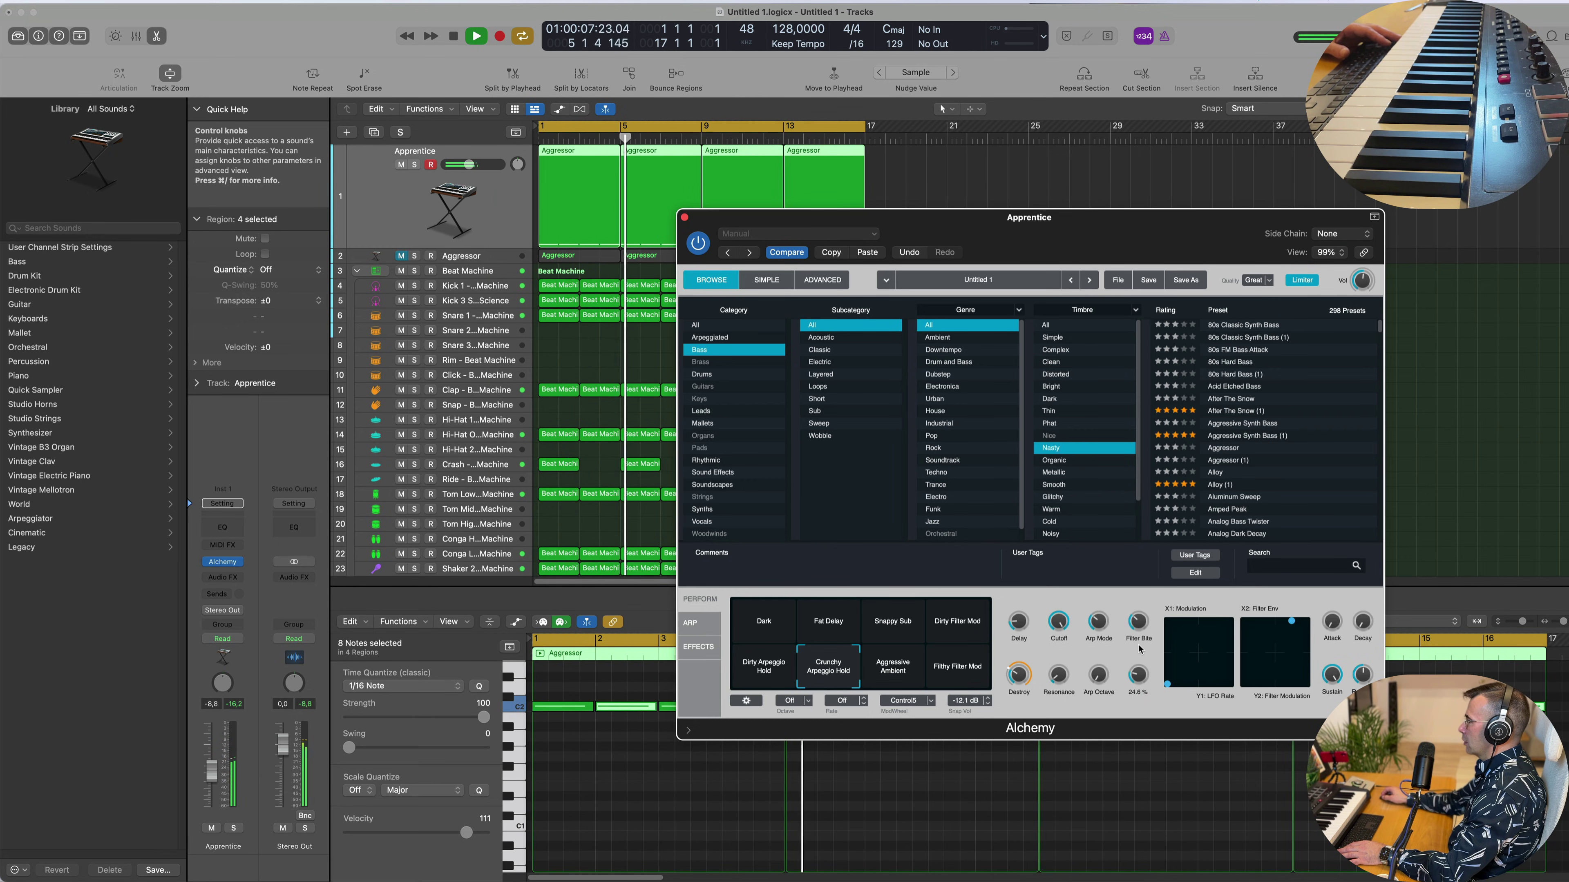
pyautogui.moveTo(1135, 675)
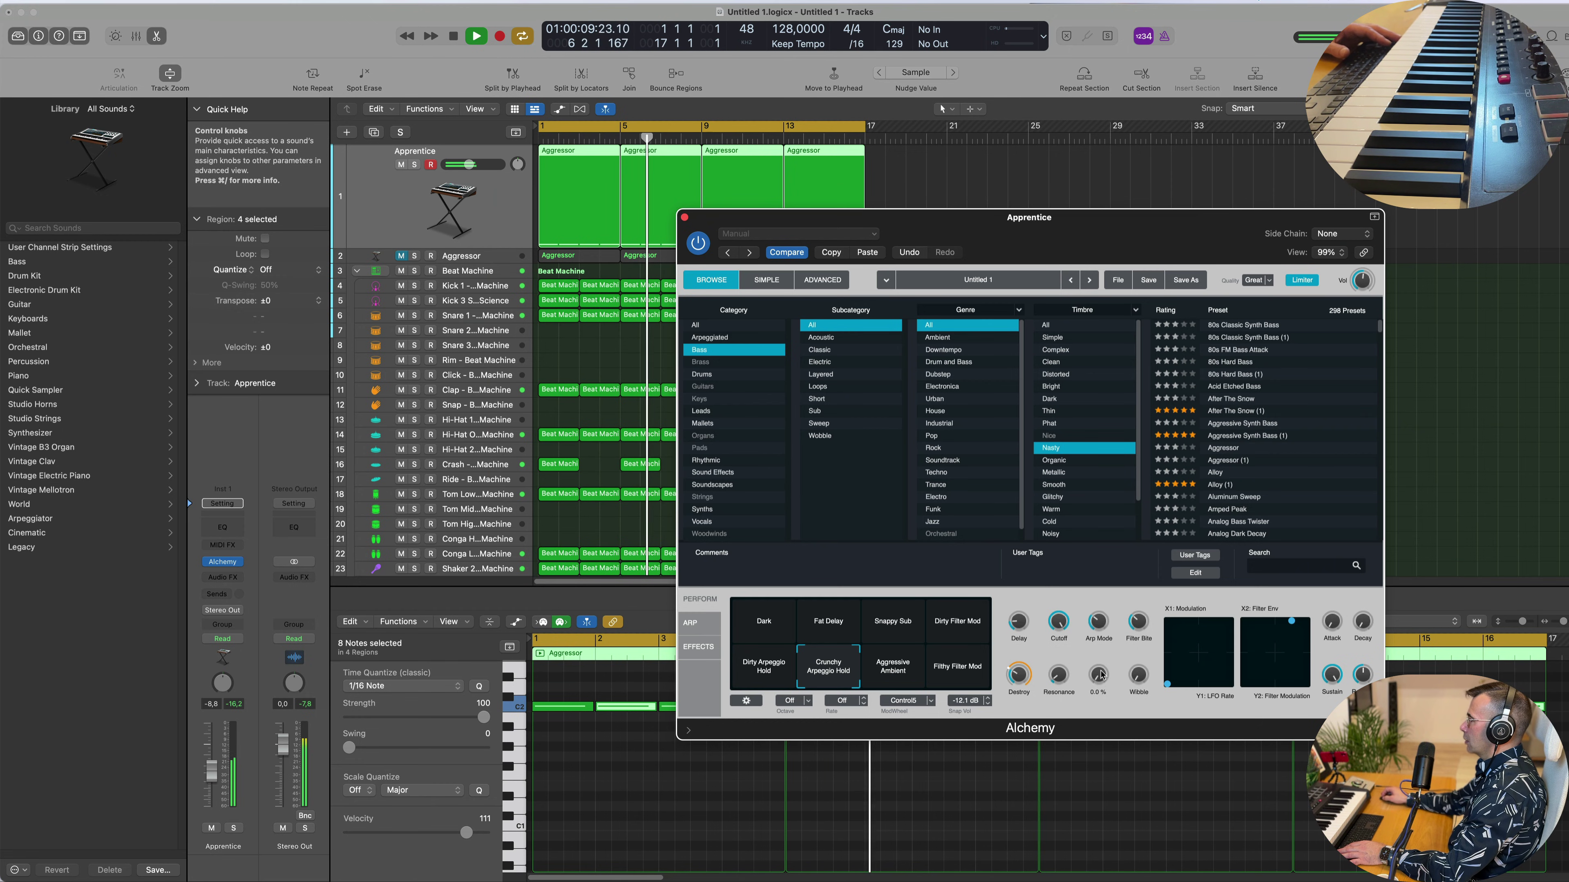
pyautogui.moveTo(1098, 675); pyautogui.dragTo(1101, 650)
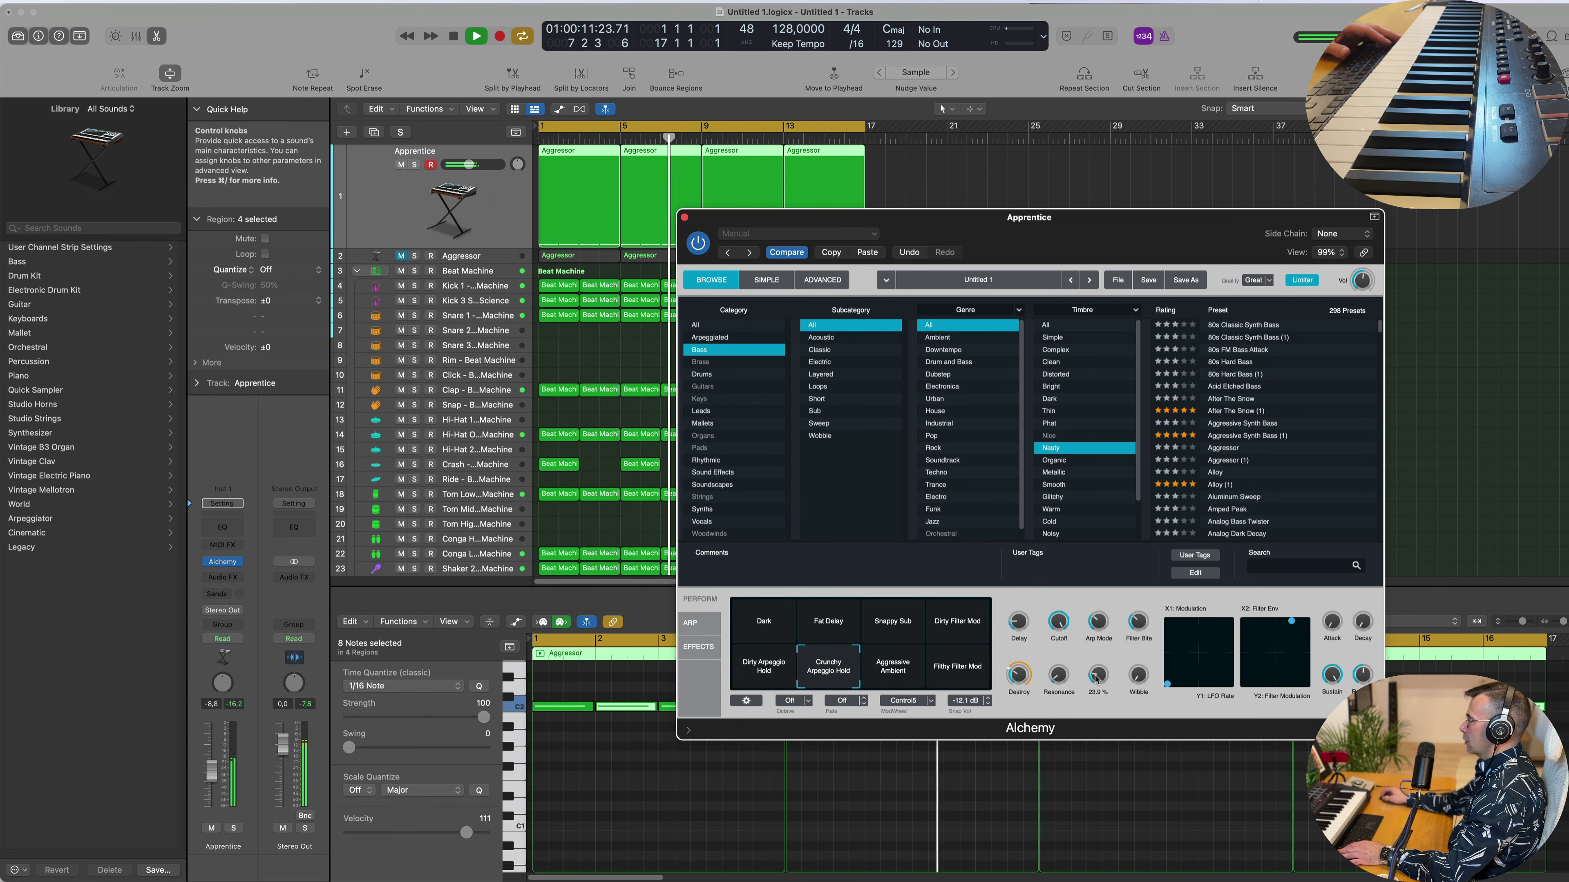
pyautogui.moveTo(1060, 663)
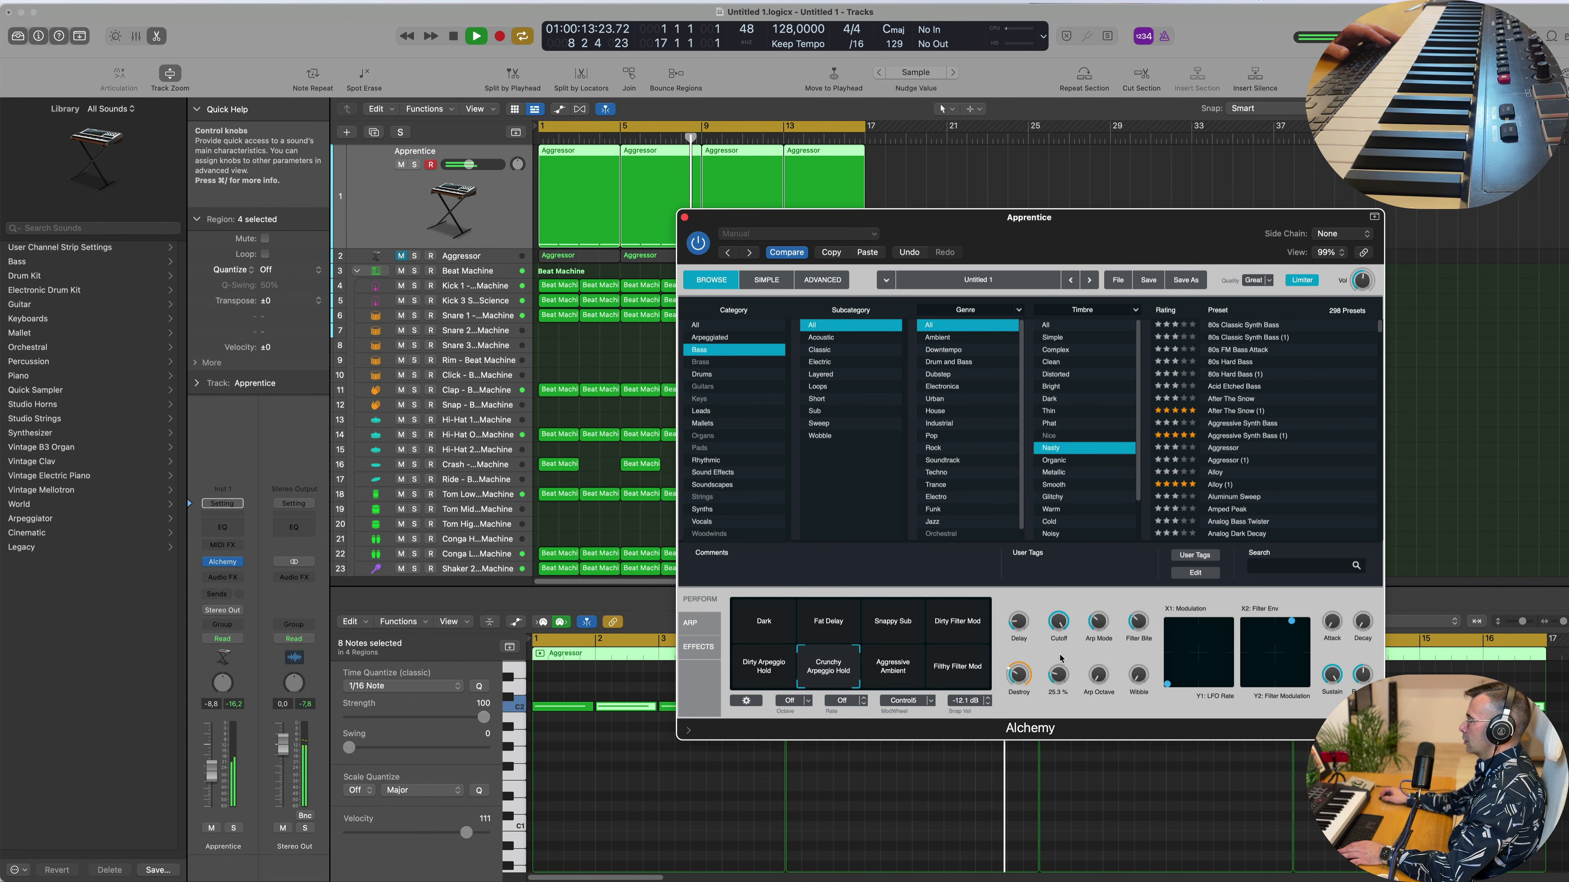
# Close Alchemy and lower the Apprentice track's volume to -9.8 dB while the loop plays from the start.
pyautogui.moveTo(711, 218); pyautogui.dragTo(666, 228)
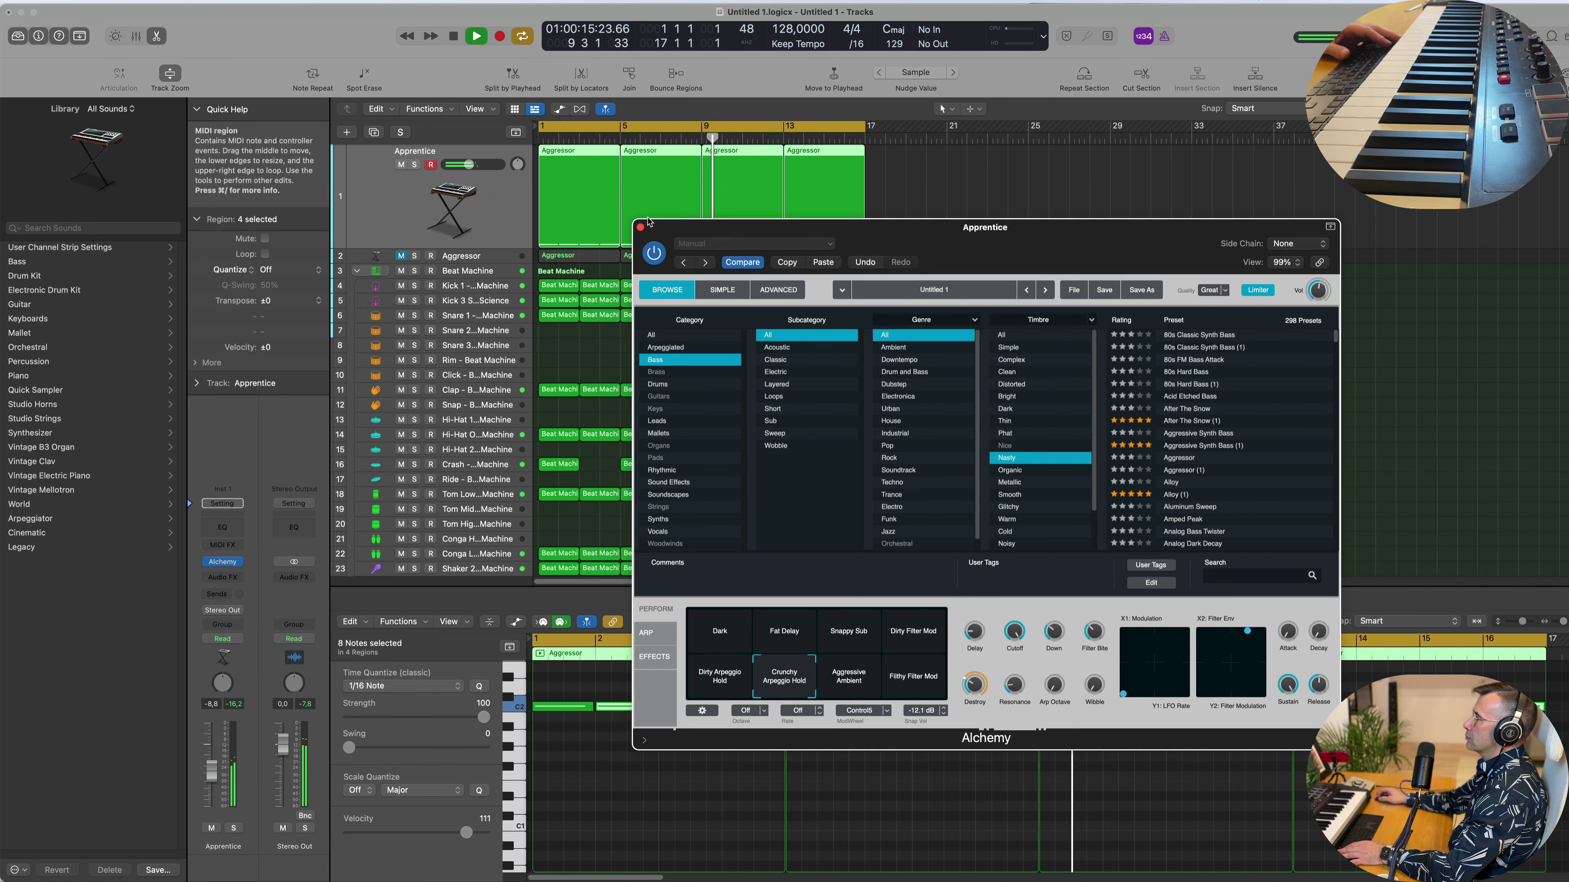
pyautogui.click(641, 227)
pyautogui.press('space')
pyautogui.press('space')
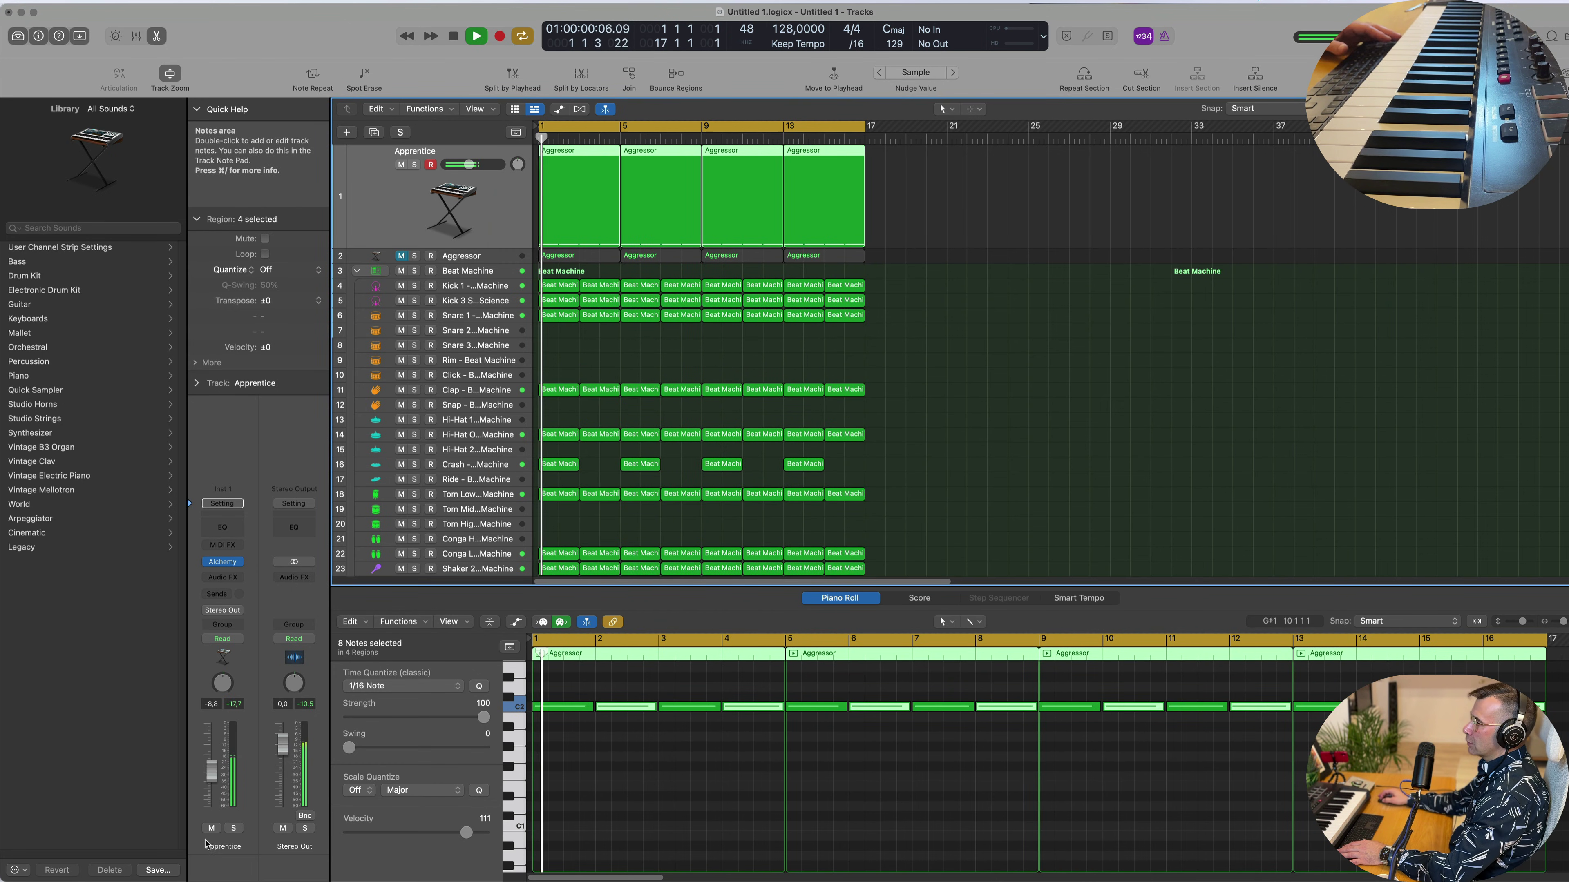
pyautogui.moveTo(213, 778)
pyautogui.mouseDown()
pyautogui.moveTo(213, 795)
pyautogui.moveTo(211, 781)
pyautogui.mouseUp()
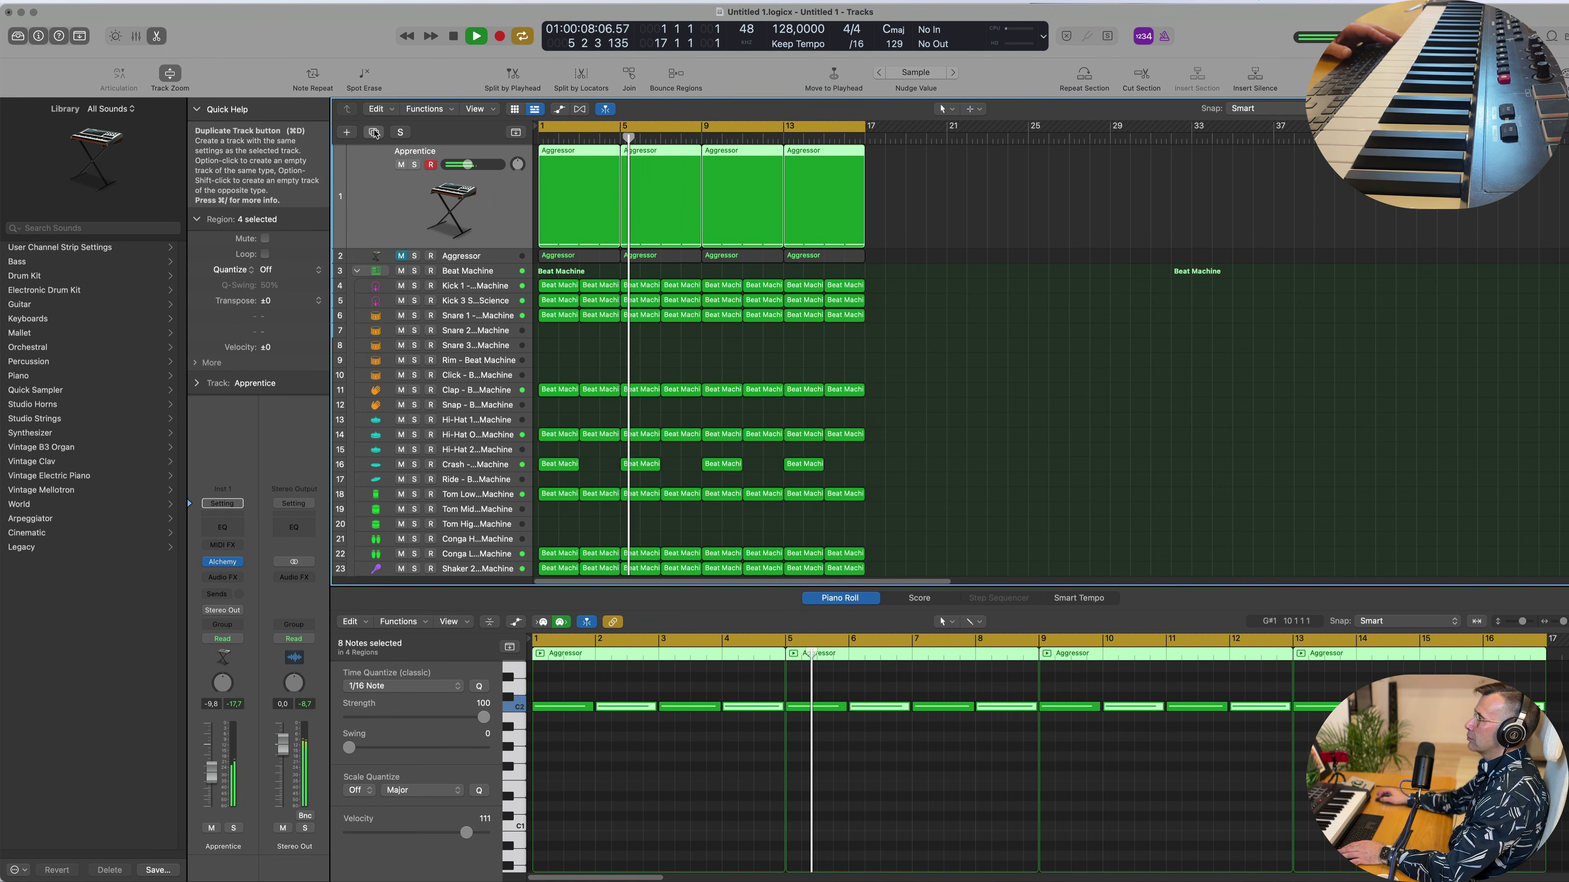
# Duplicate the Apprentice track without its regions and open Alchemy on the new track during playback.
pyautogui.press('super+d')
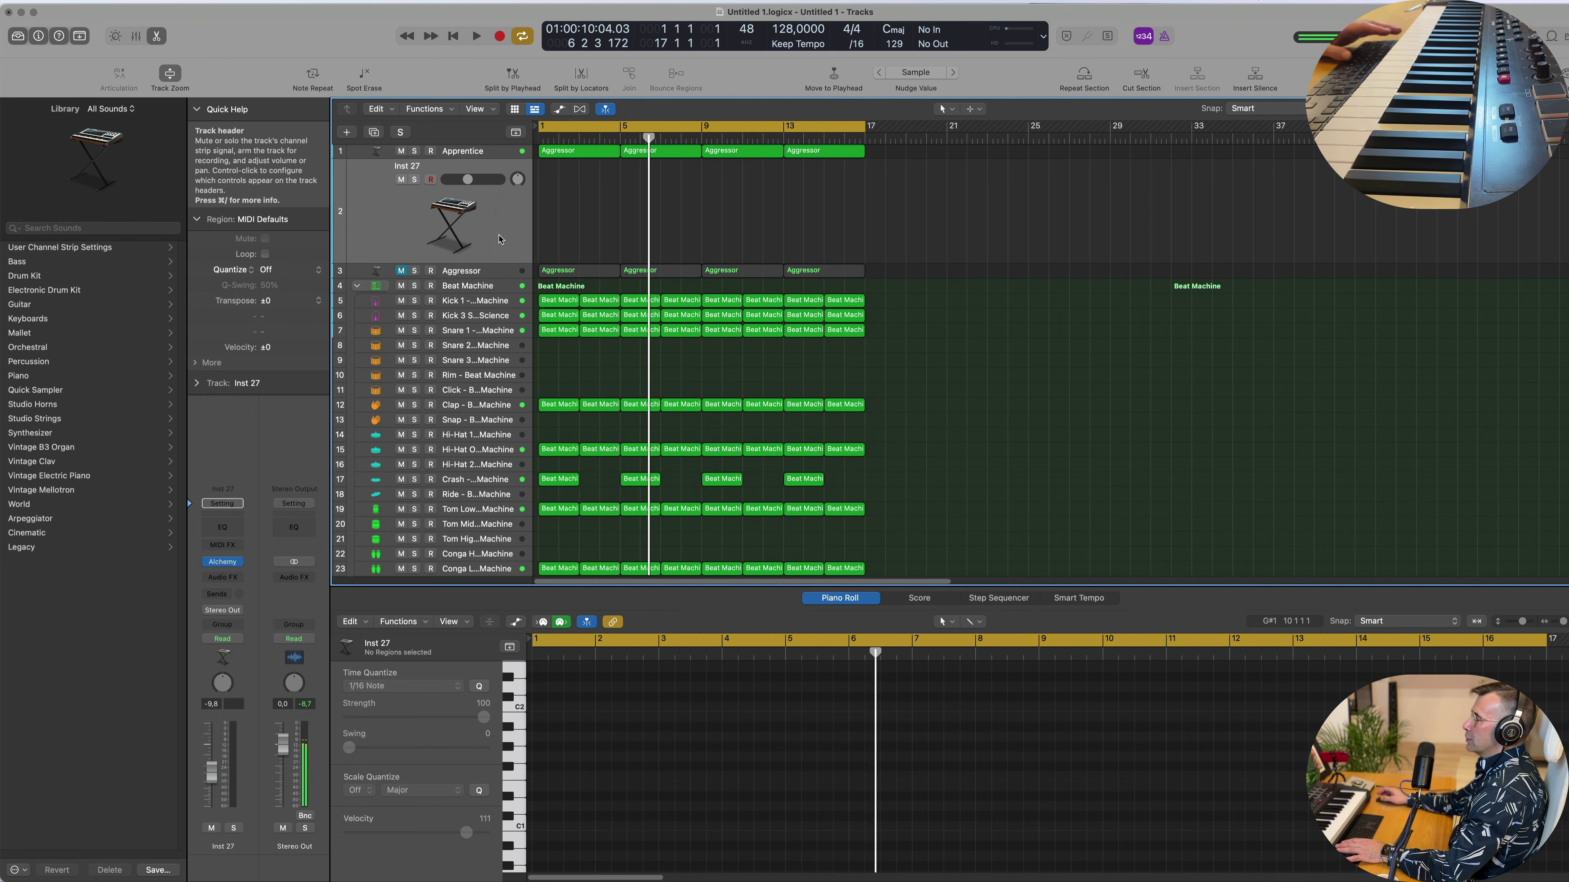
pyautogui.press('Return')
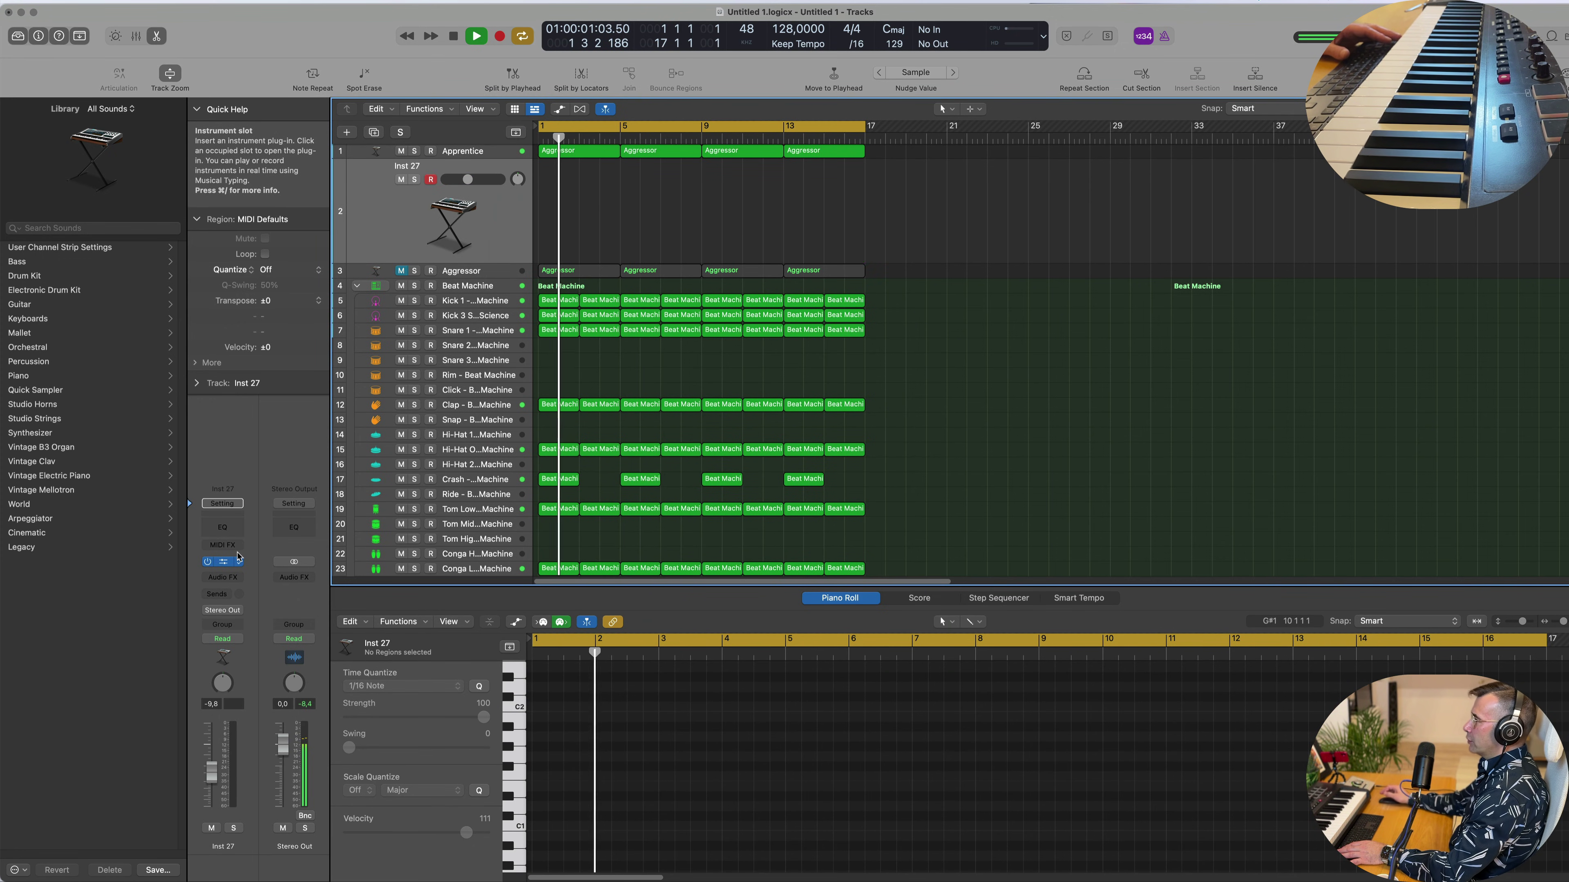
pyautogui.click(230, 564)
pyautogui.press('Return')
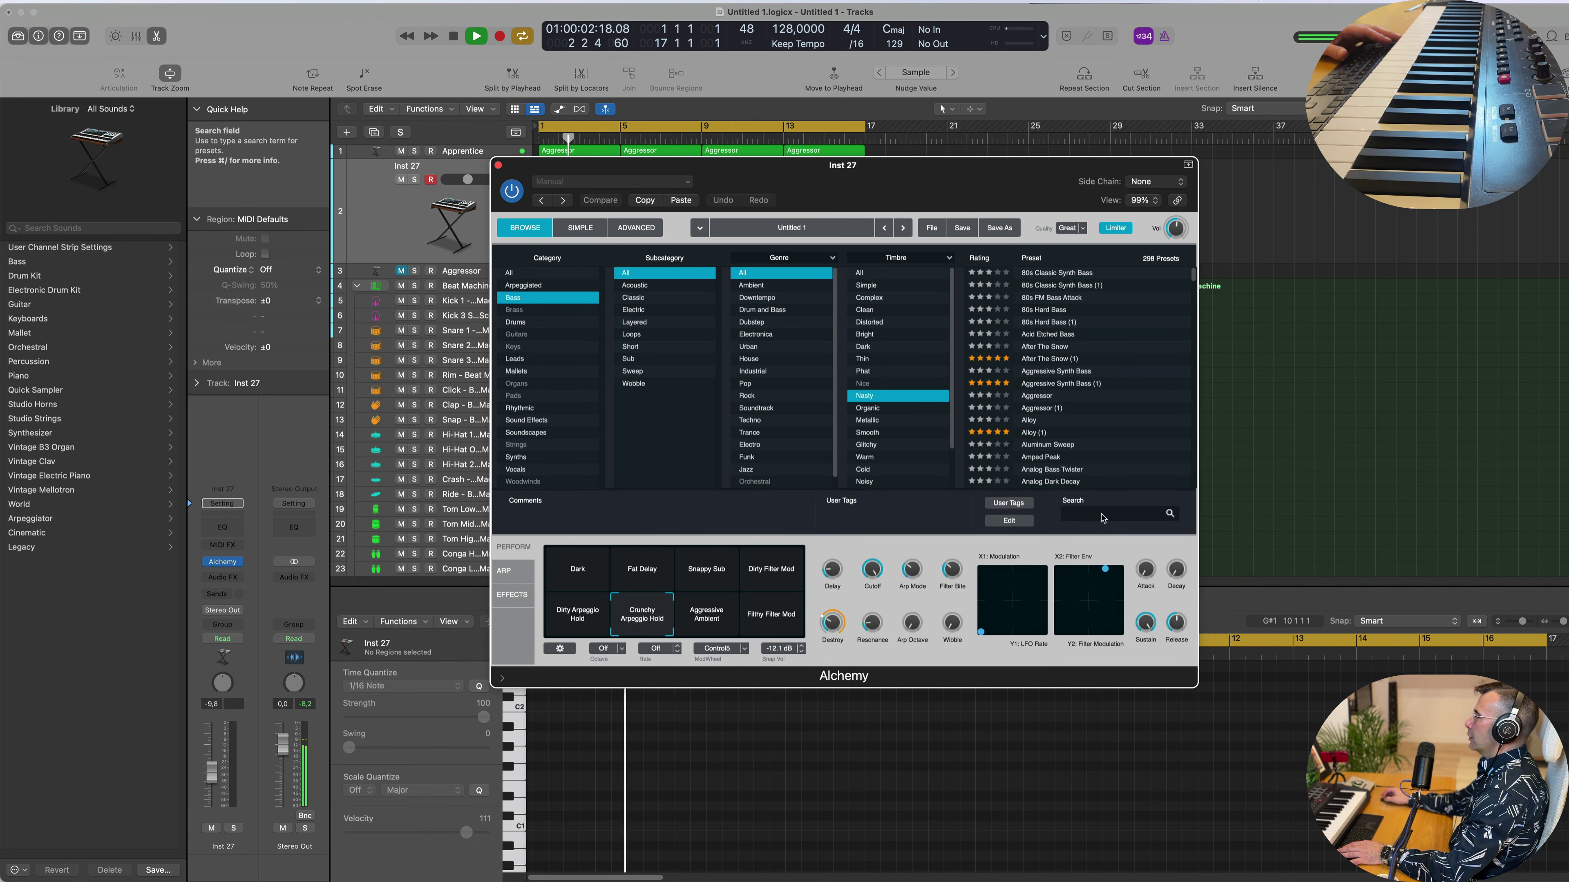
# Search the Alchemy presets for "acid" and widen the category filter to All.
pyautogui.write('a')
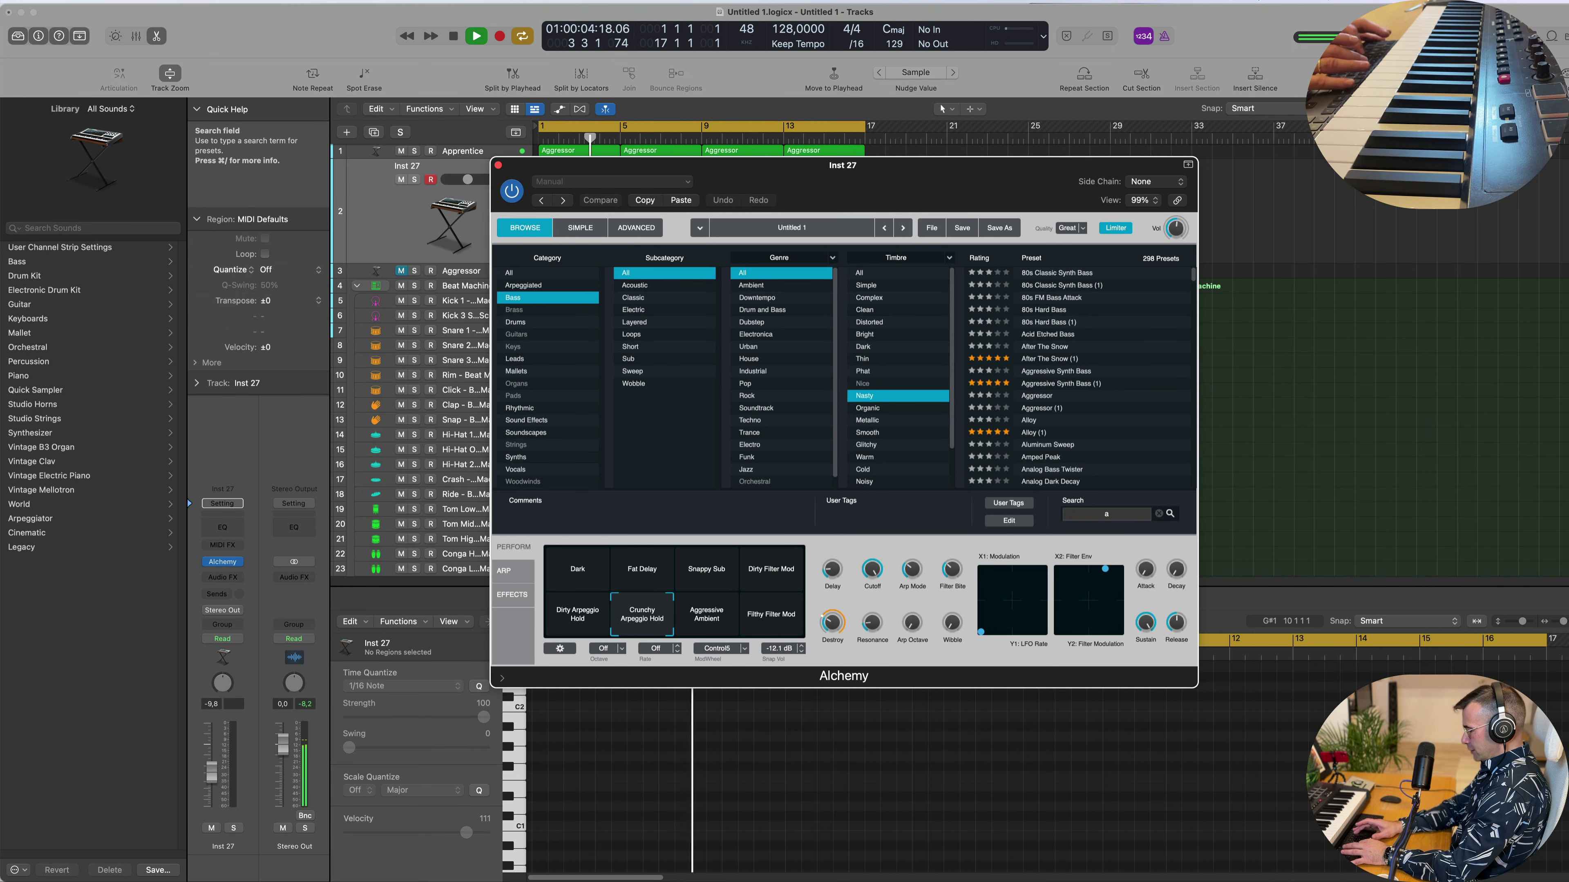
pyautogui.write('cid')
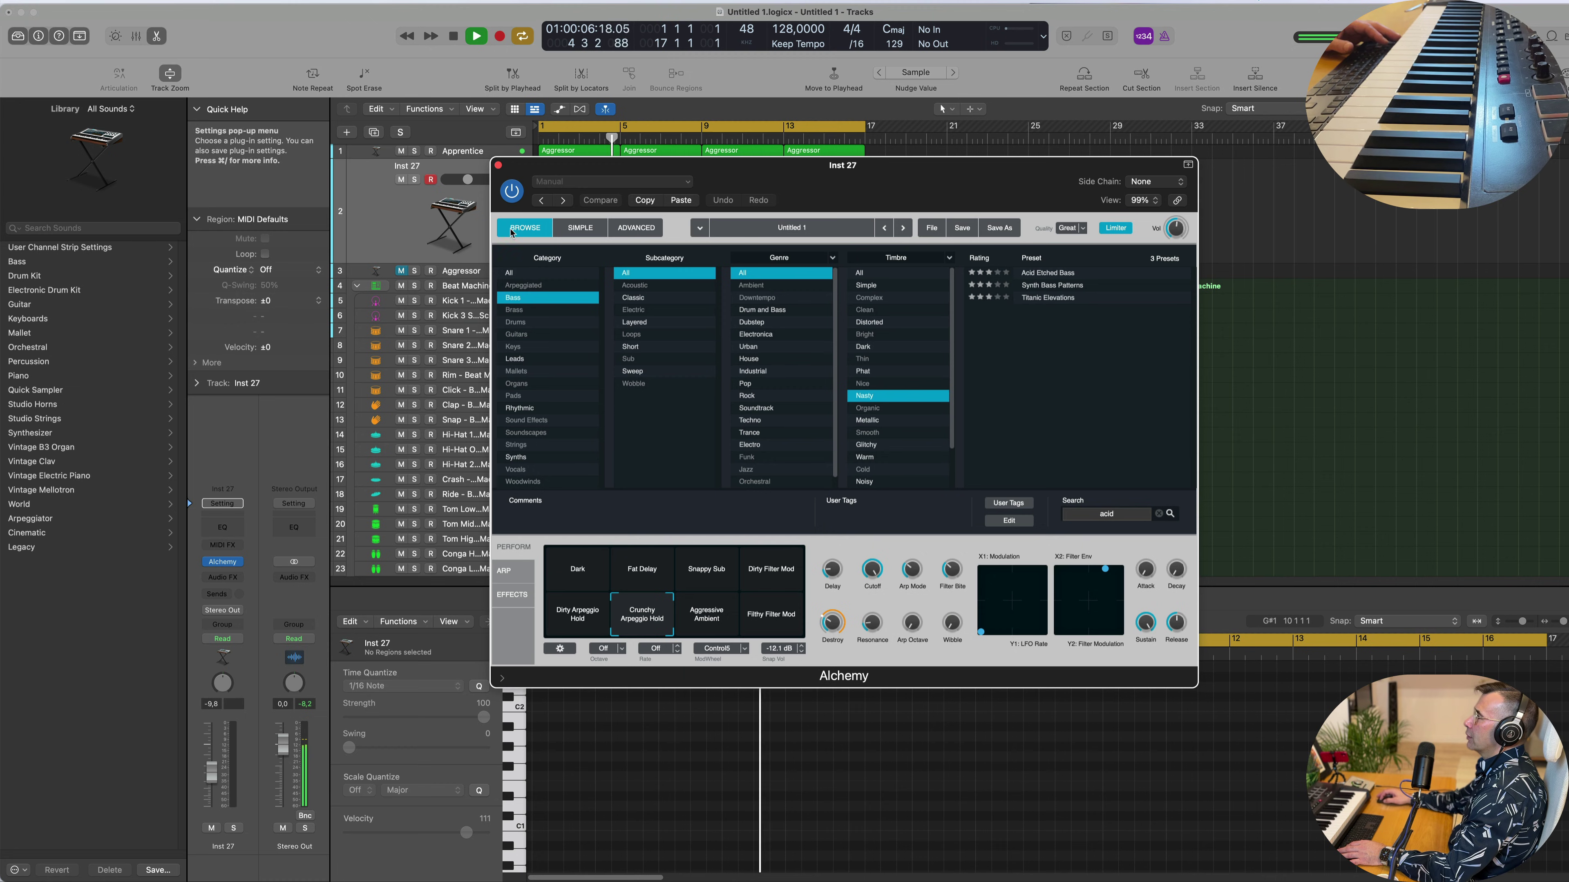
pyautogui.click(510, 272)
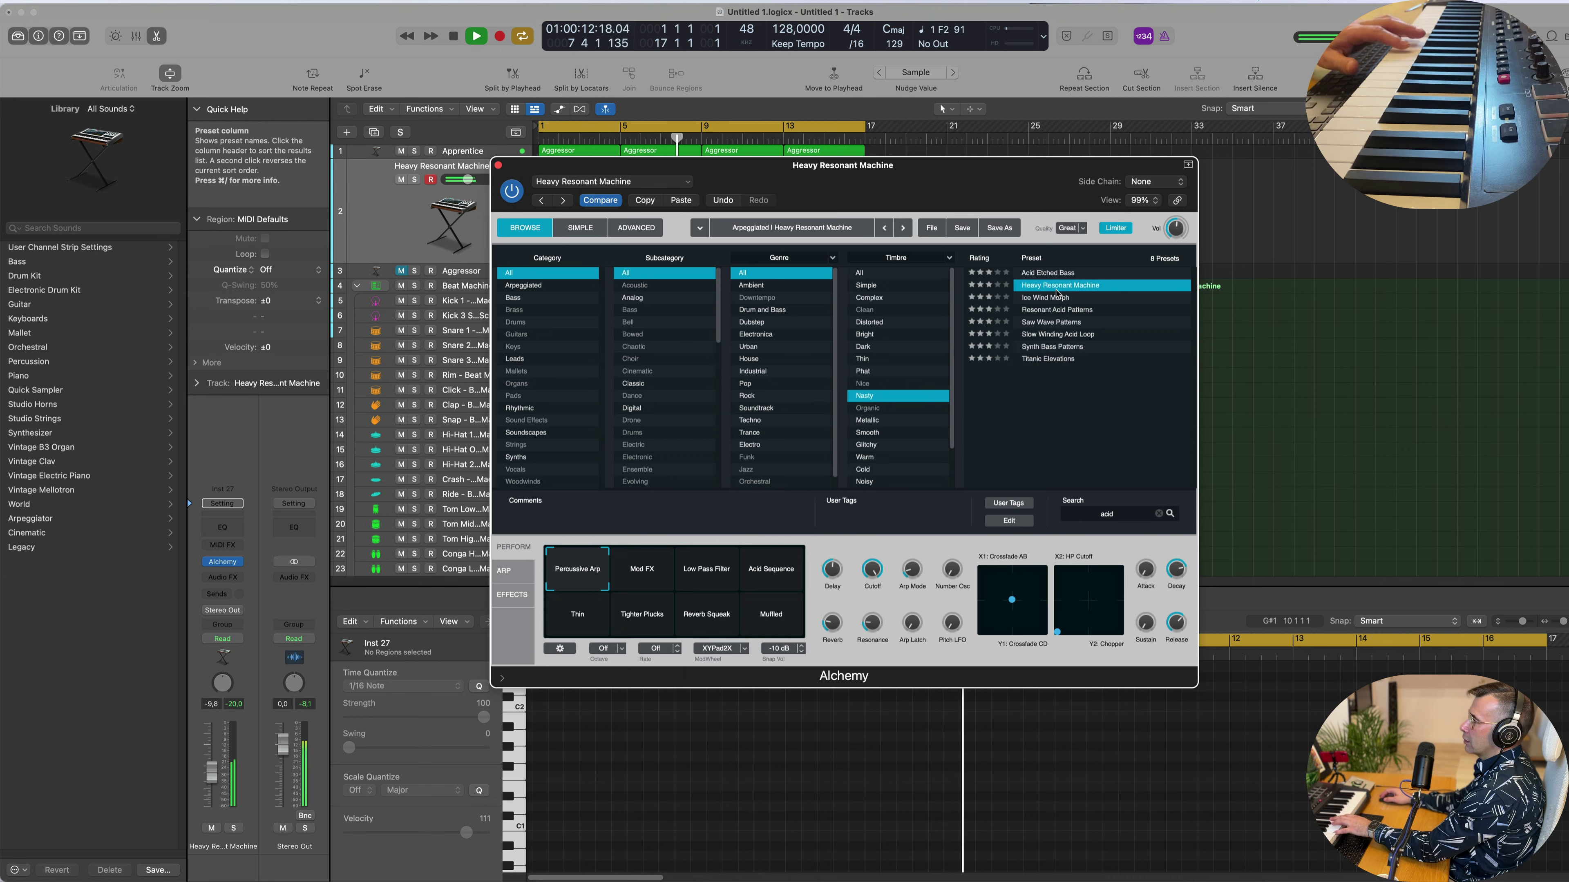
# Audition the Mod FX, Acid Sequence, Thin and Tighter Plucks snapshots of Heavy Resonant Machine, moving the Alchemy window away from the track header.
pyautogui.click(652, 574)
pyautogui.moveTo(803, 165); pyautogui.dragTo(891, 288)
pyautogui.click(844, 703)
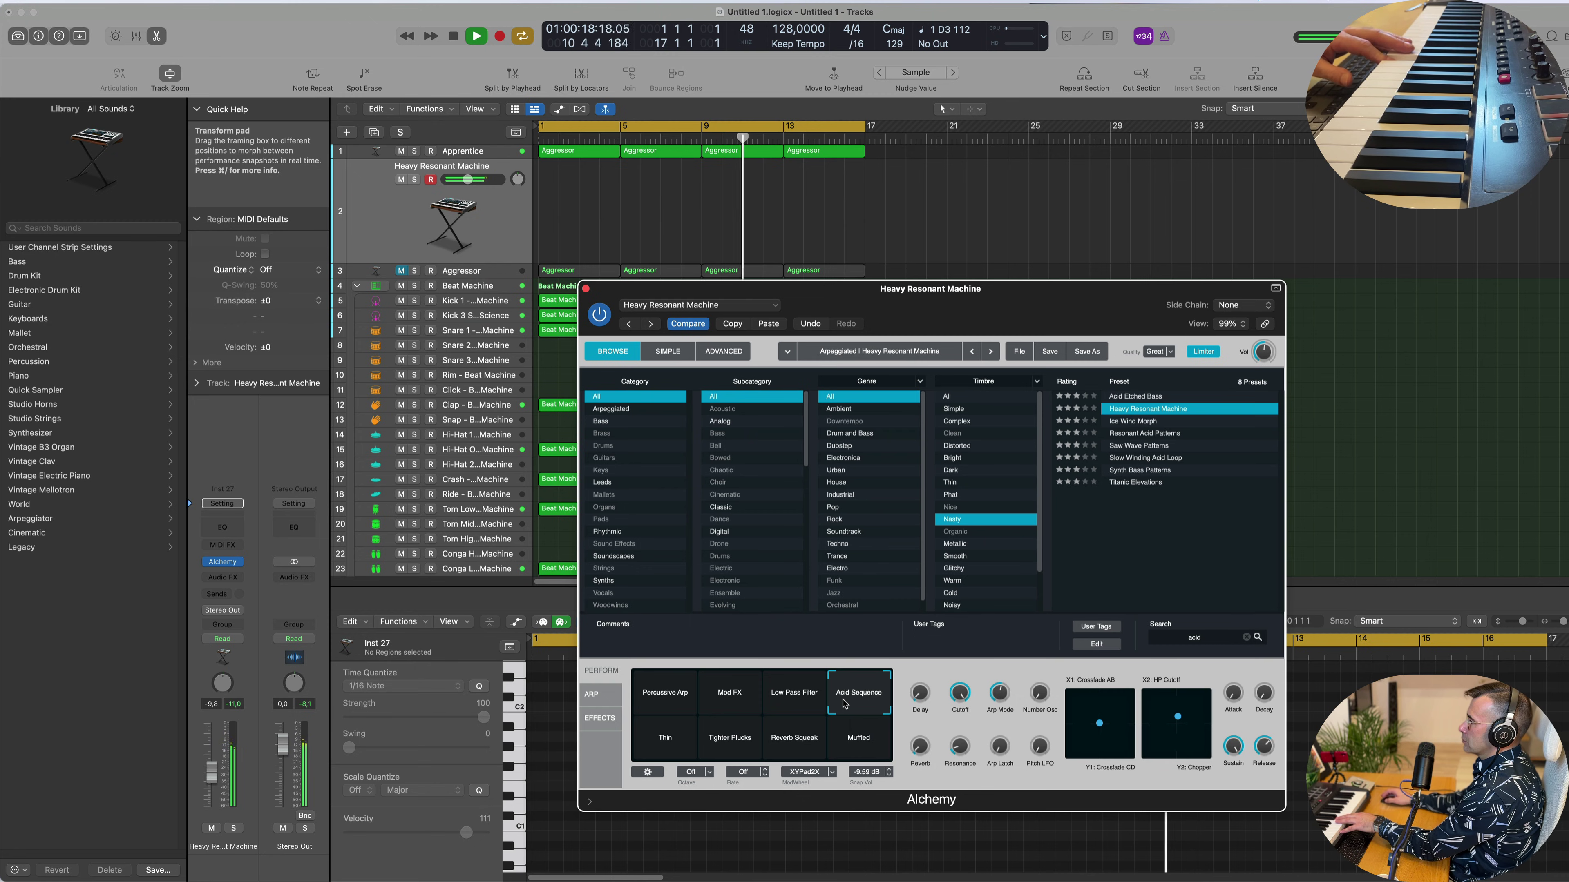
pyautogui.click(692, 741)
pyautogui.click(732, 741)
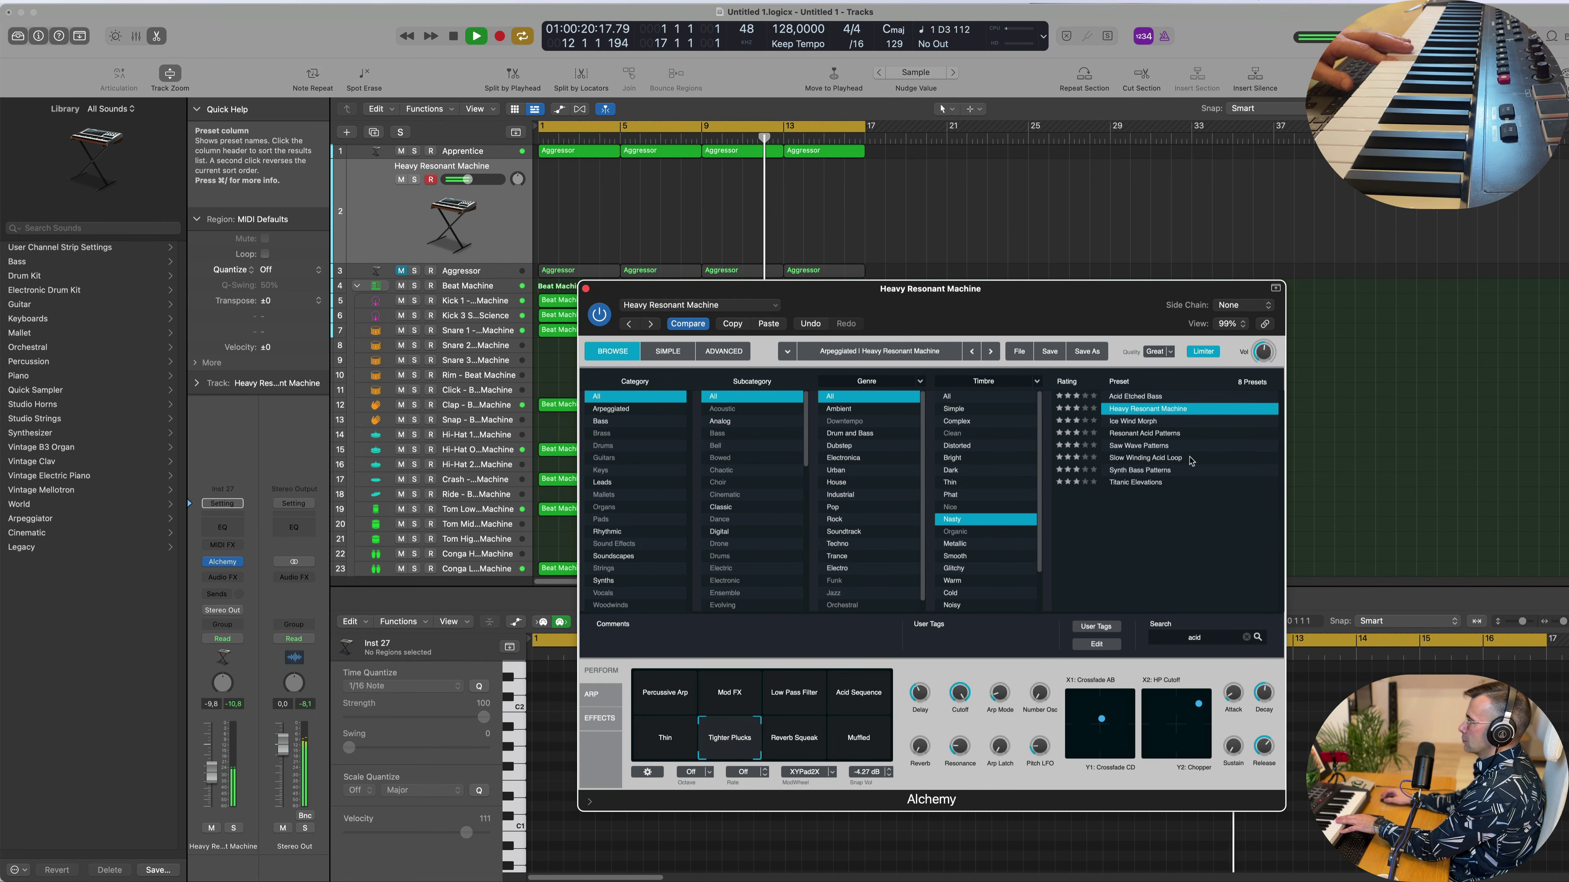
# Audition the Ice Wind Morph preset and the Fuzz and Square Sub snapshots of Resonant Acid Patterns.
pyautogui.click(1134, 421)
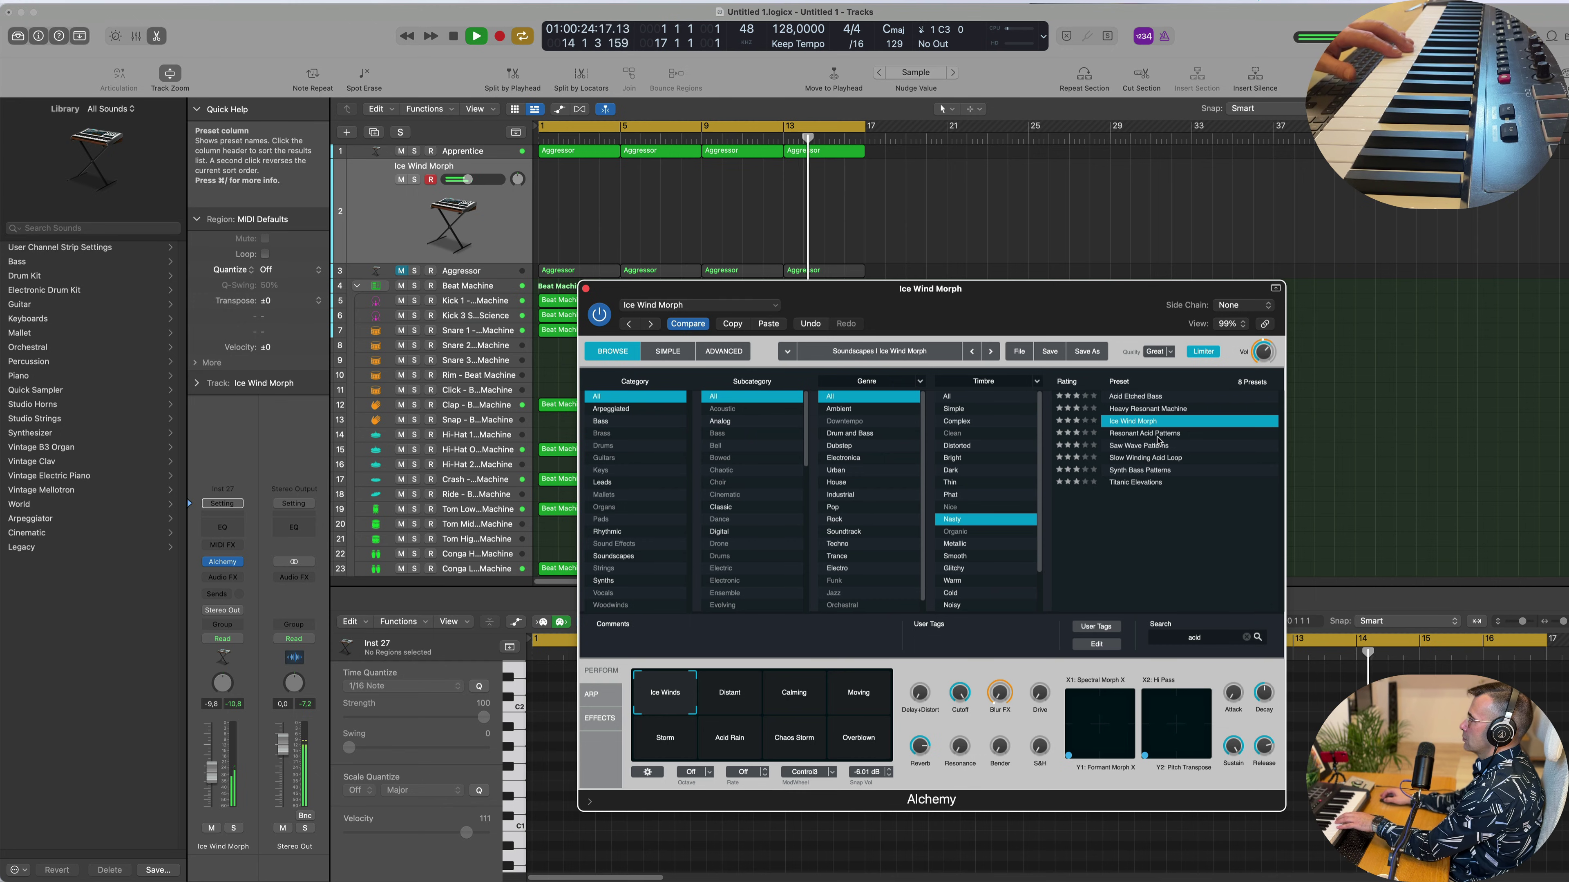
pyautogui.click(1157, 437)
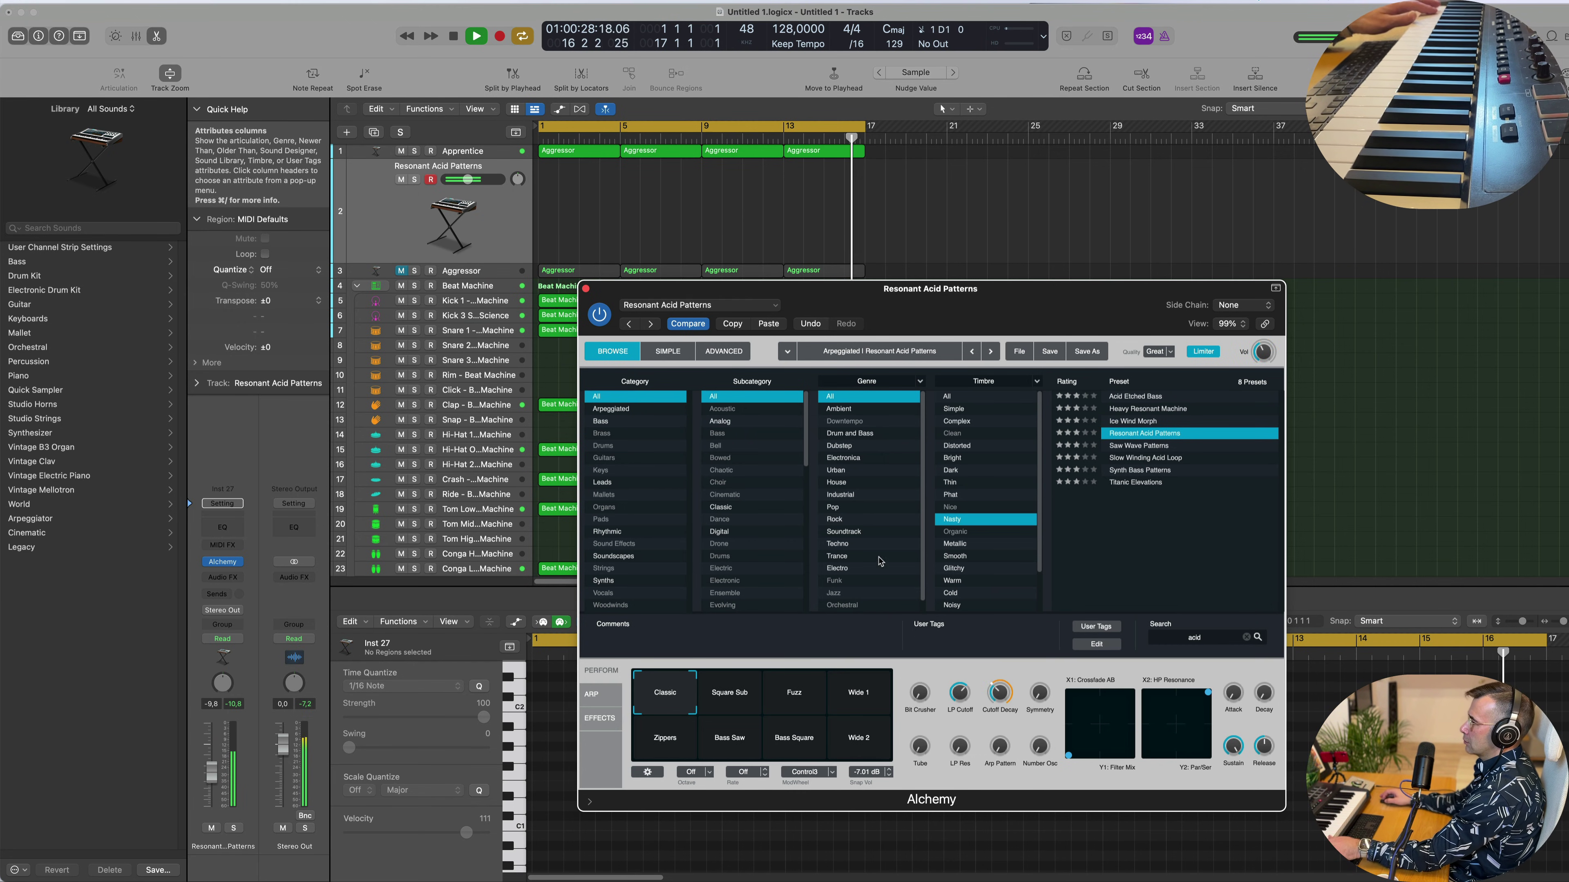
pyautogui.click(777, 680)
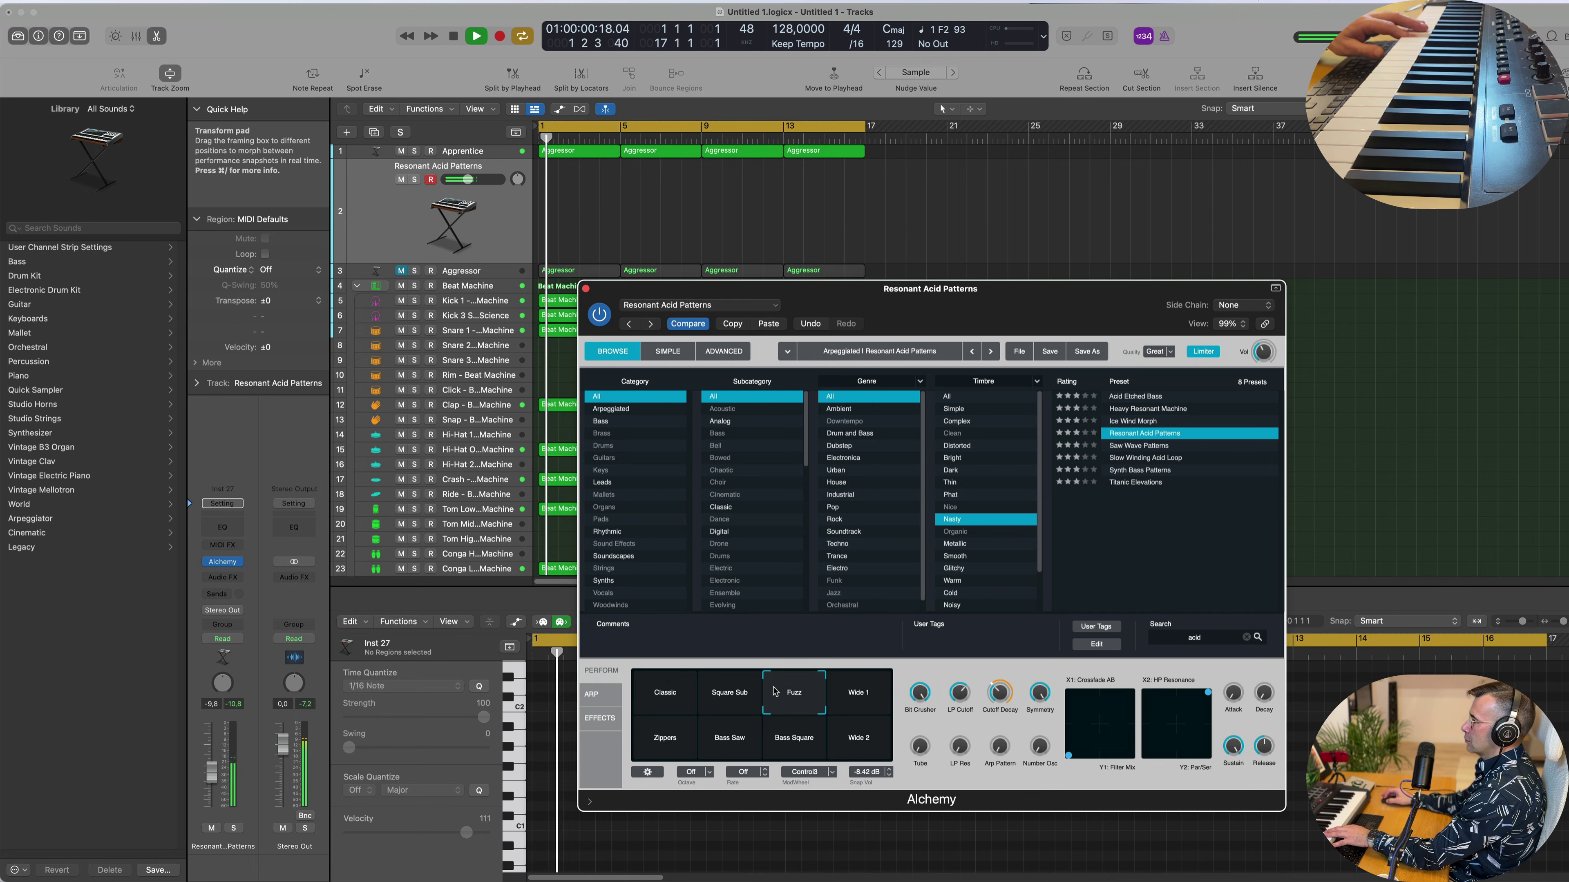
pyautogui.click(726, 703)
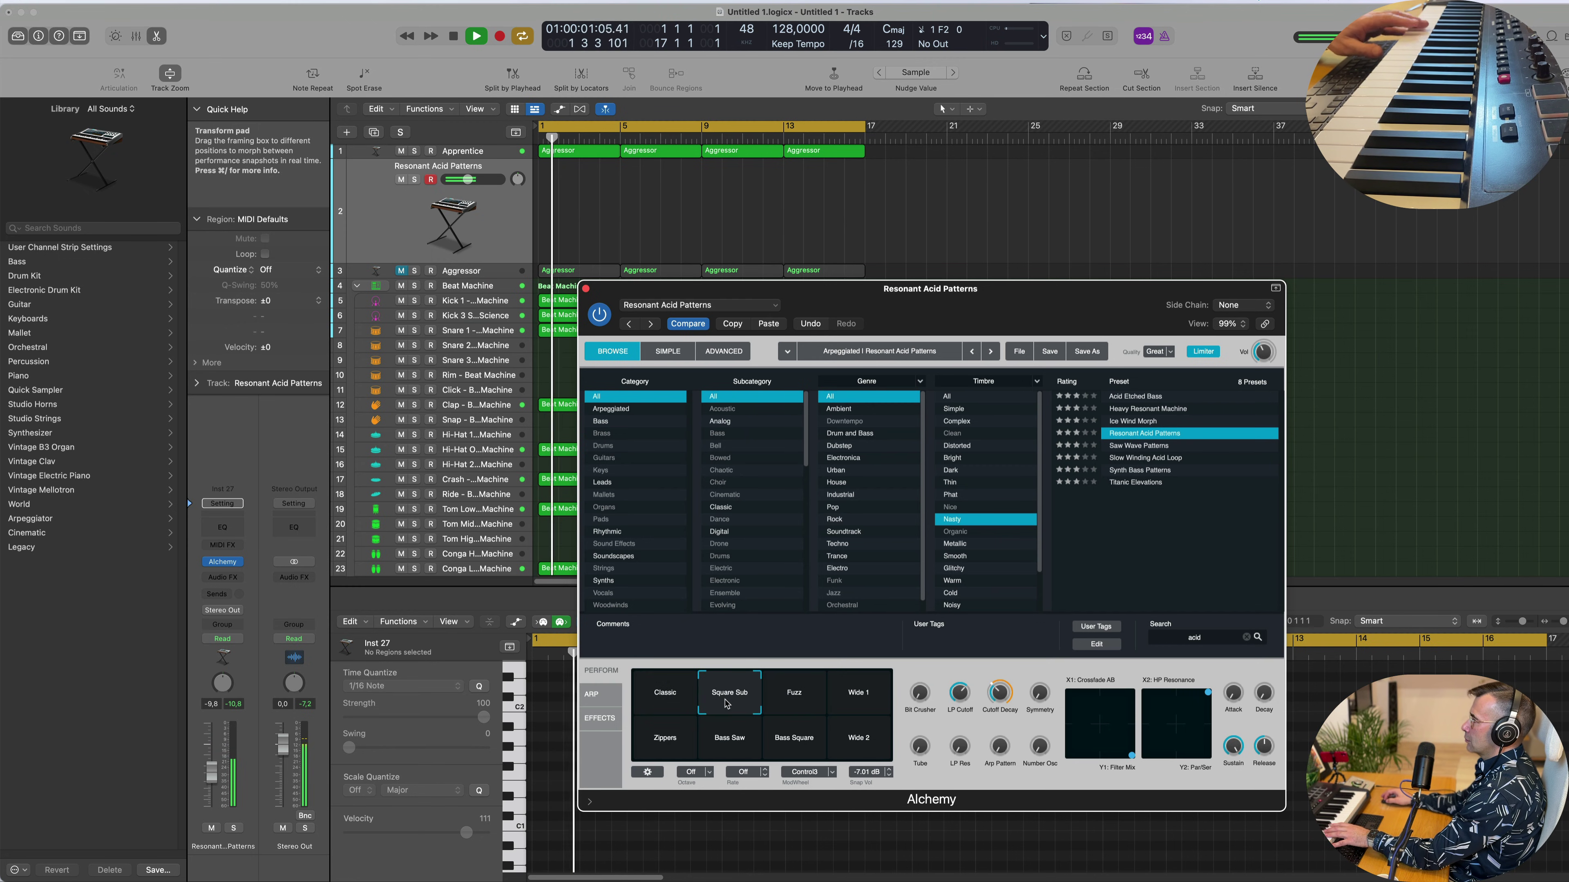
# Load Saw Wave Patterns and audition its other snapshots, from Filtered Pulse through Gated Pulse to Acid Pulse.
pyautogui.click(1140, 446)
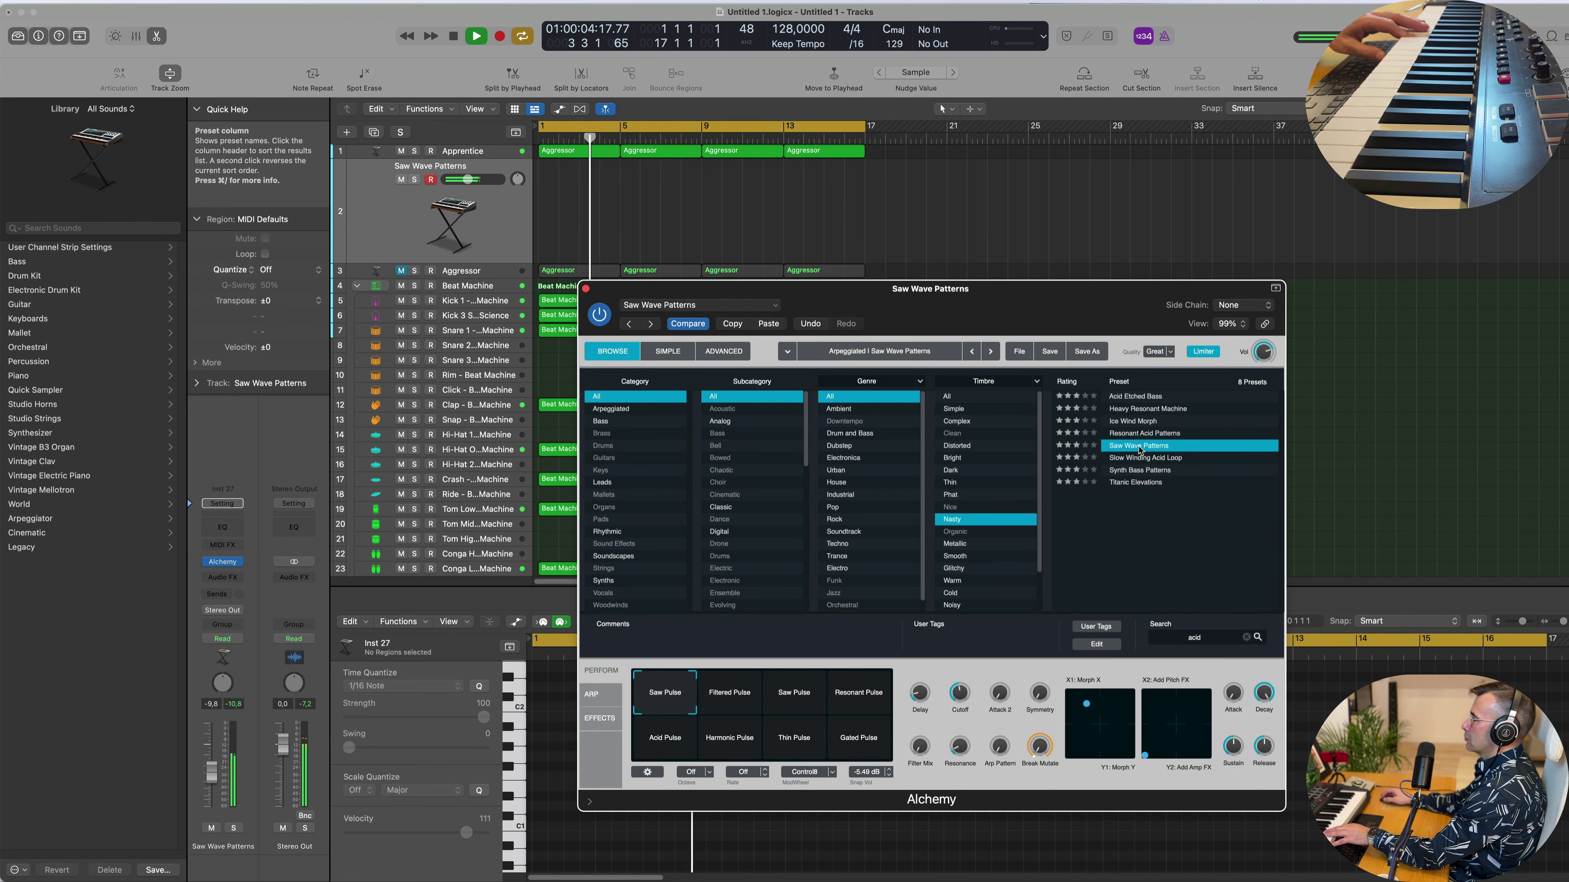
pyautogui.click(730, 696)
pyautogui.click(786, 703)
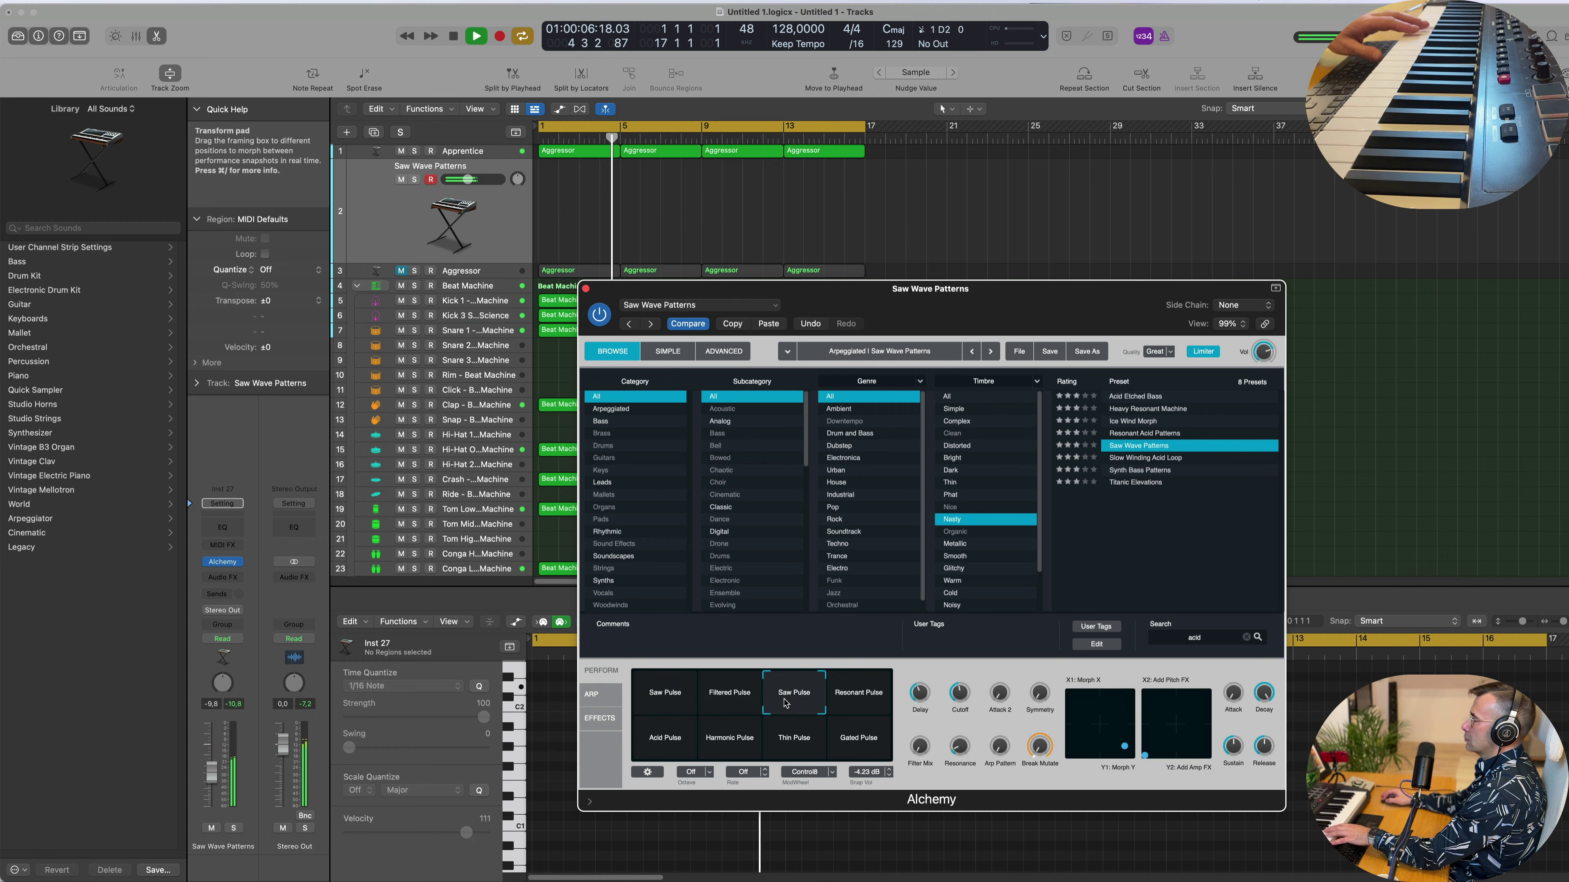
pyautogui.click(863, 704)
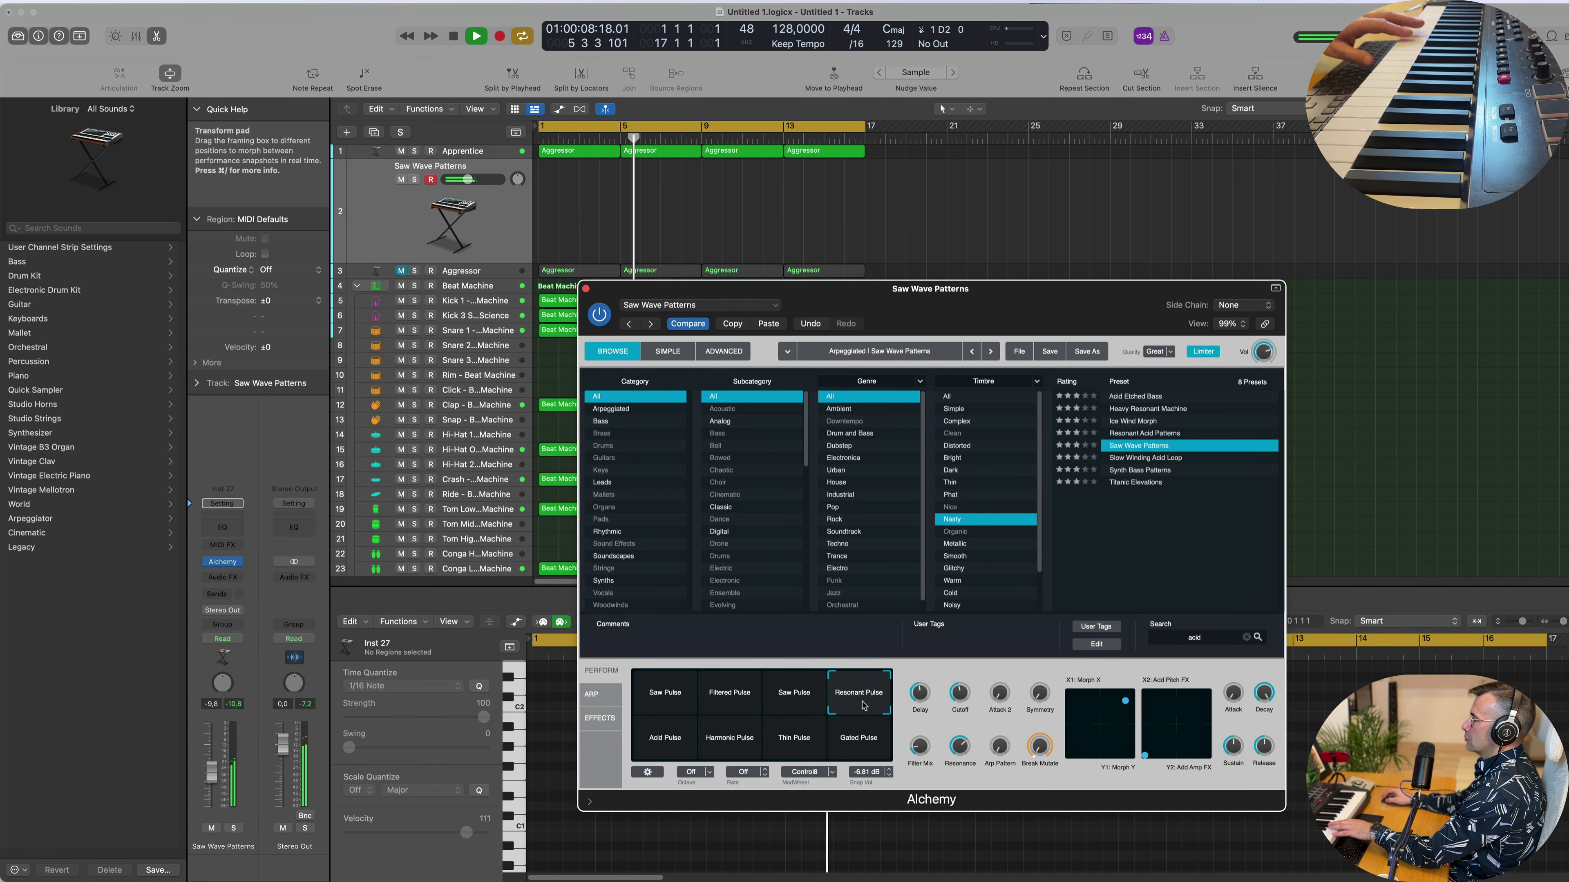
pyautogui.click(856, 747)
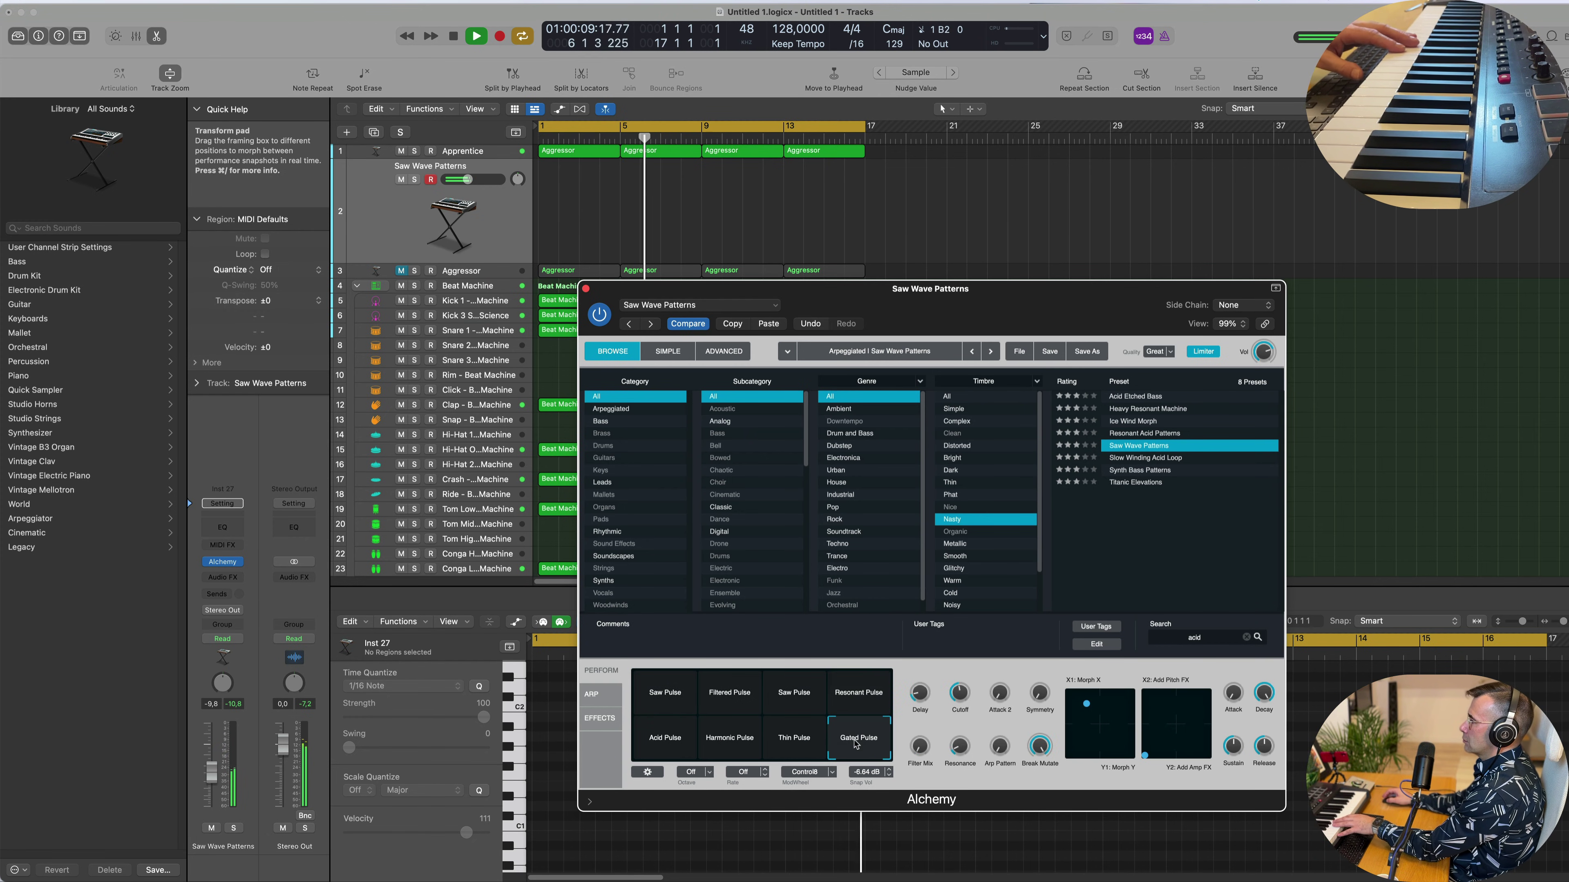
pyautogui.click(777, 744)
pyautogui.click(729, 741)
pyautogui.click(665, 741)
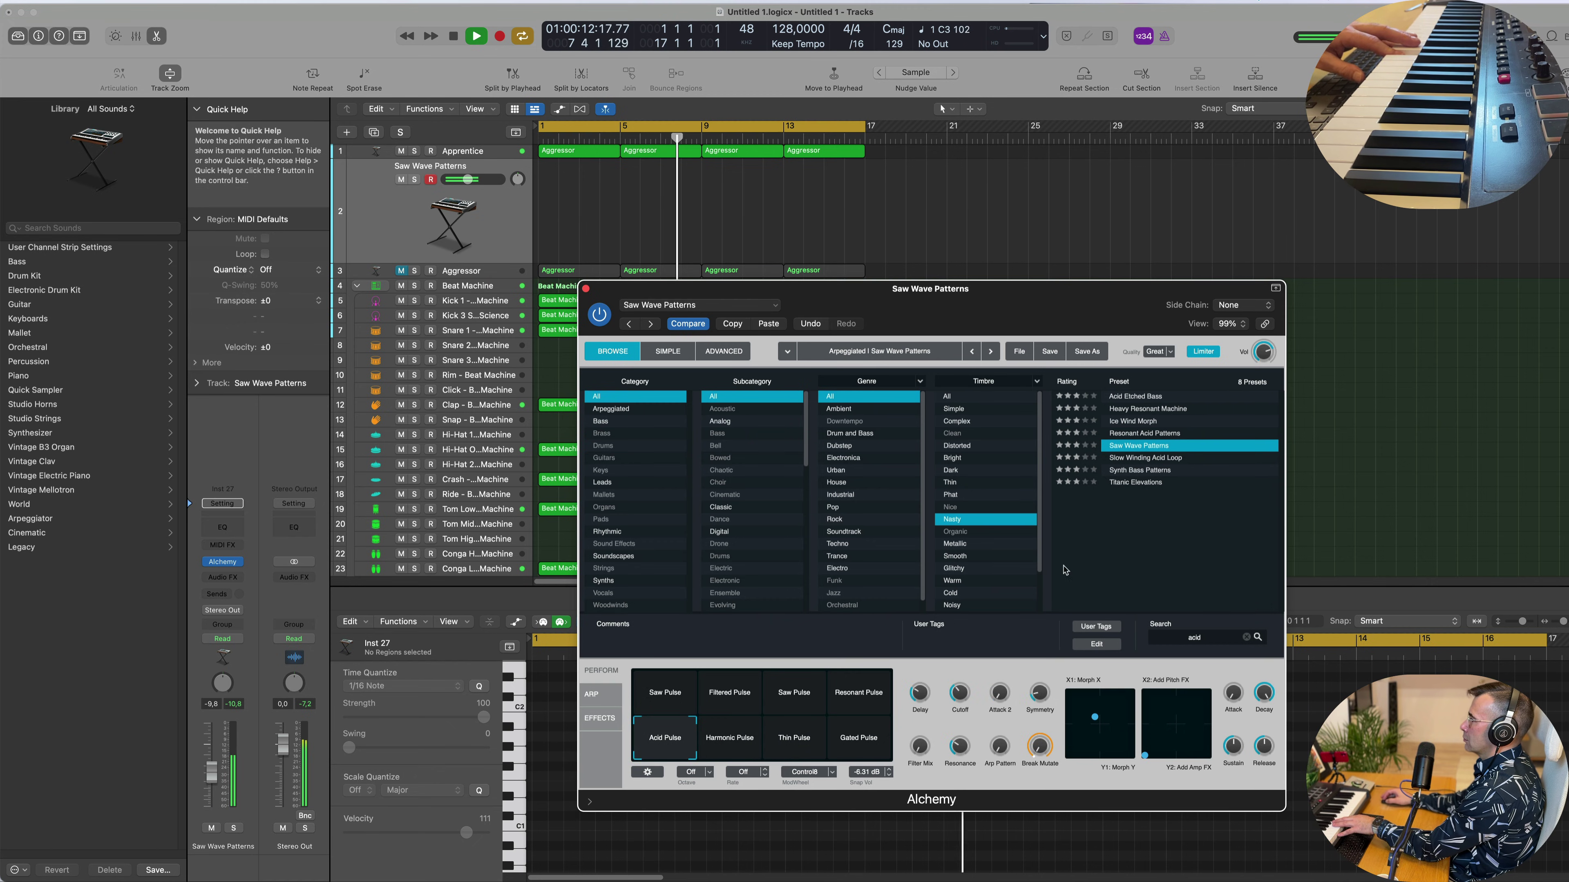
# Audition Slow Winding Acid Loop and Synth Bass Patterns, settling on the Slow Winding Acid Loop preset.
pyautogui.click(1159, 458)
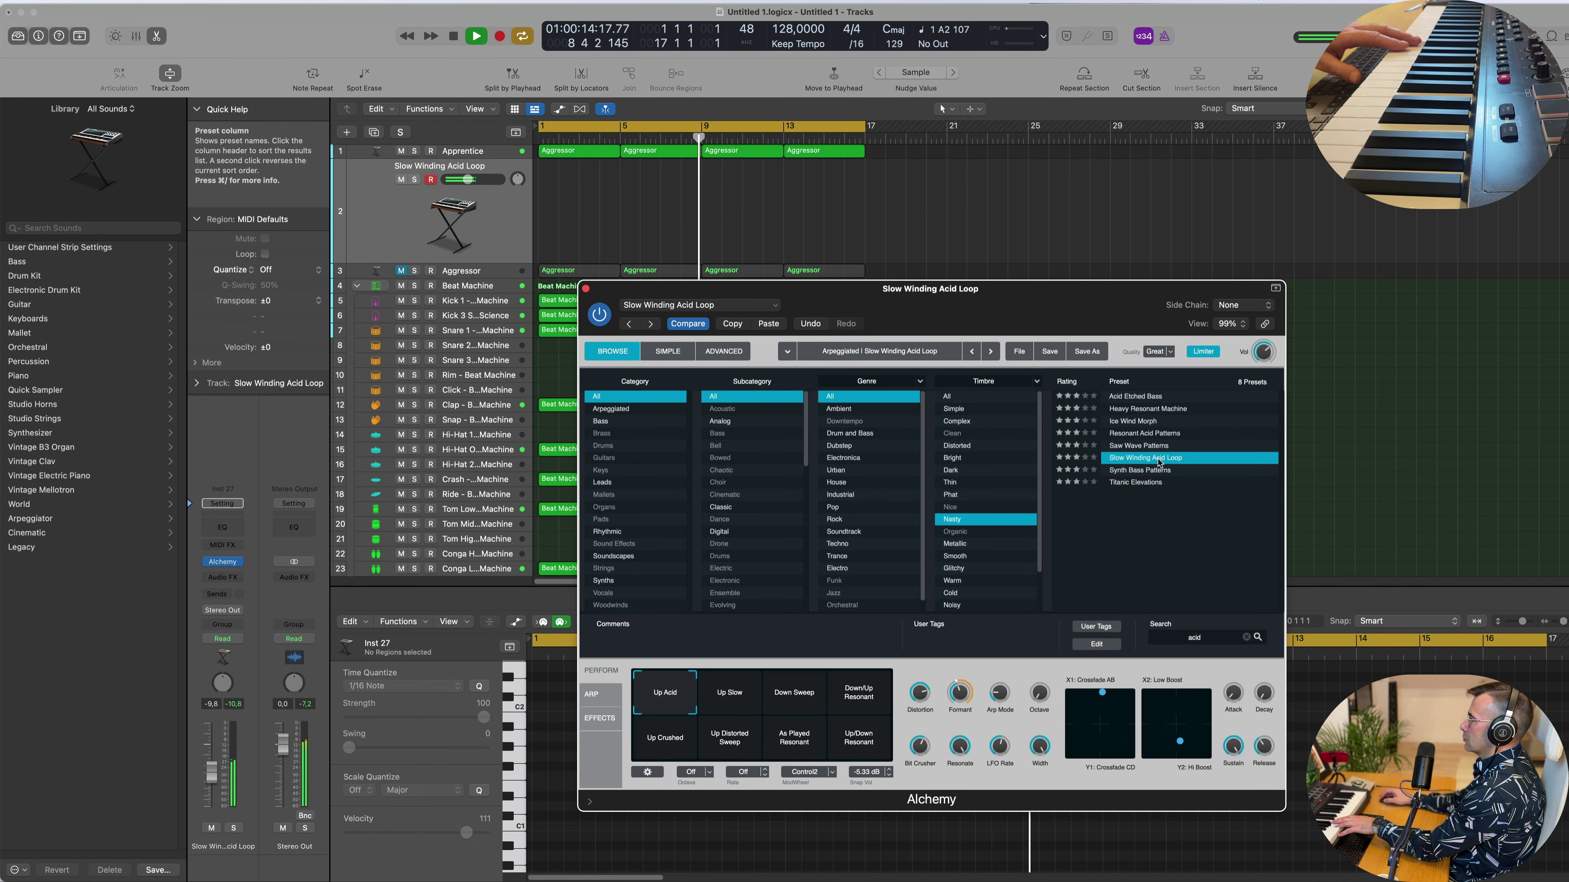
pyautogui.click(1154, 471)
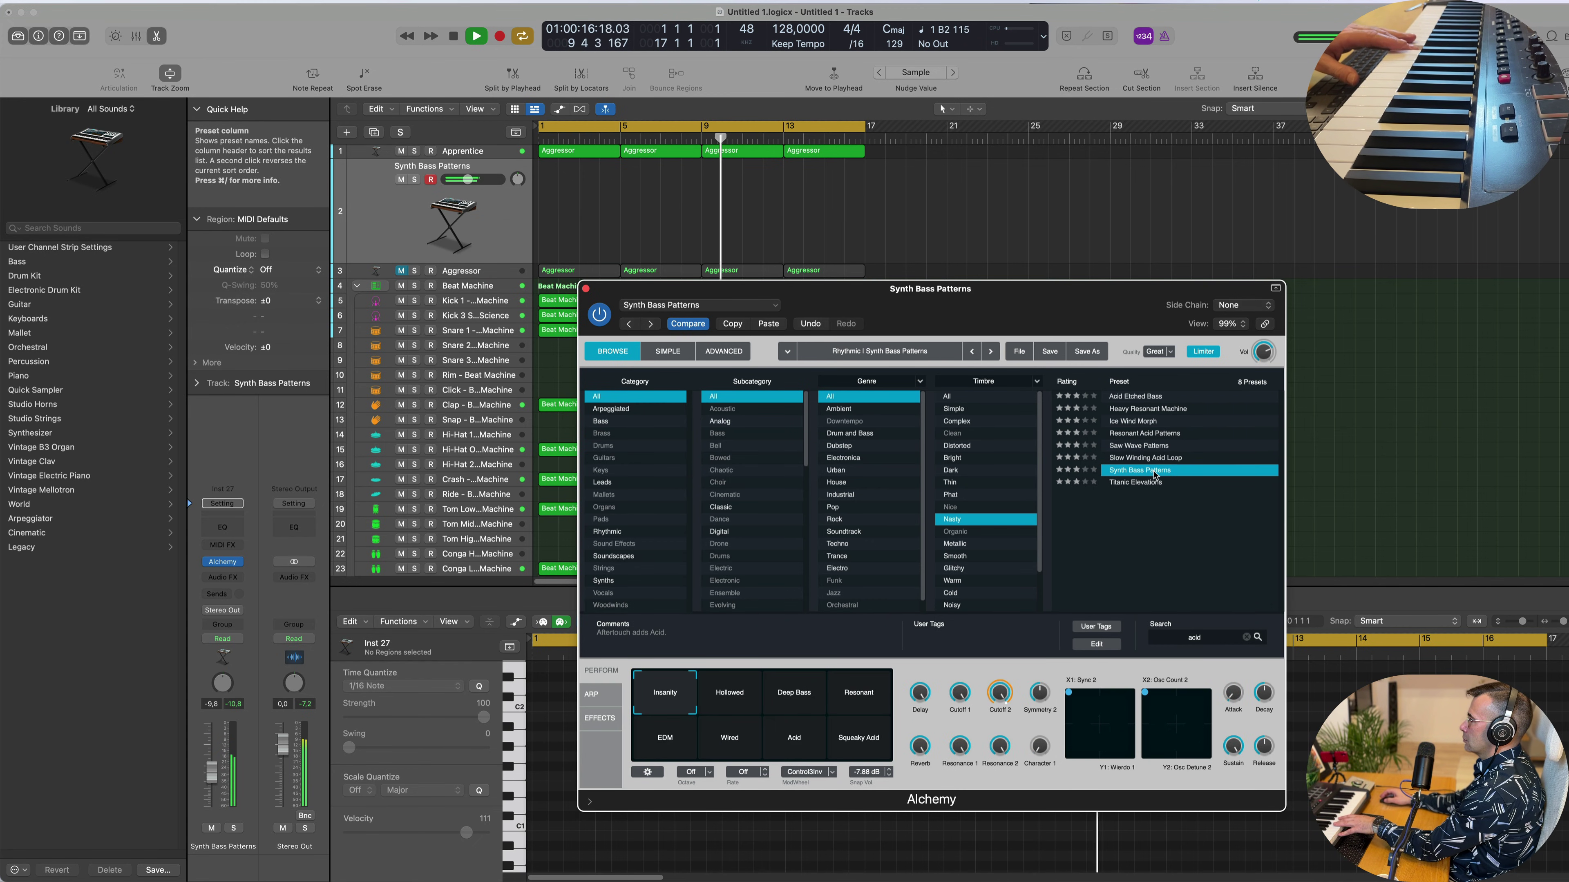
pyautogui.click(1156, 458)
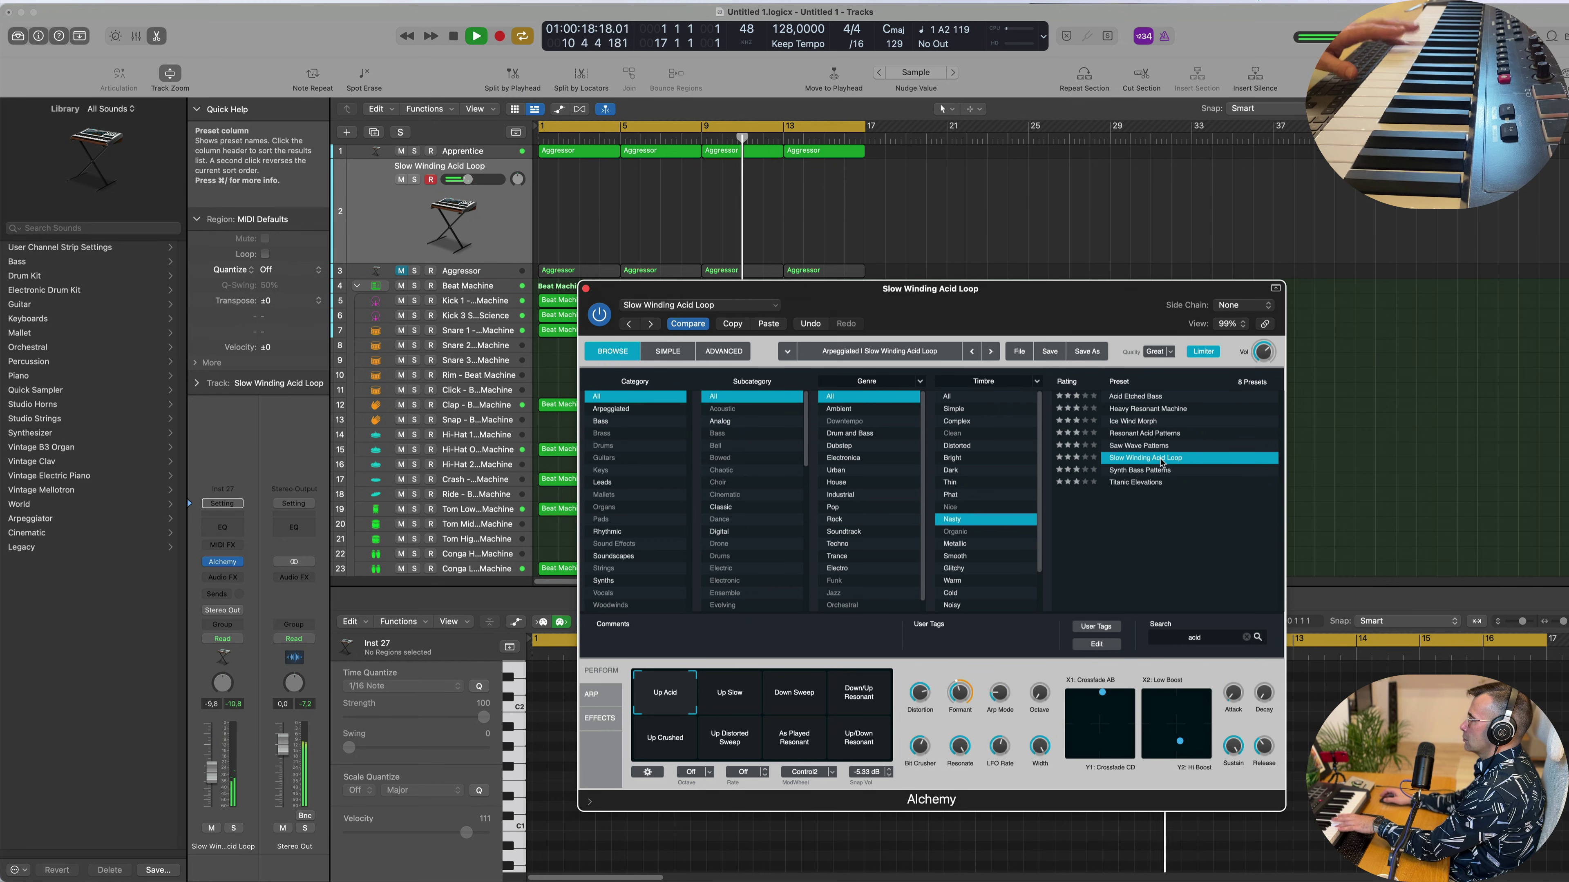
# Audition the Up Slow, Down Sweep and Down/Up Resonant snapshots of Slow Winding Acid Loop.
pyautogui.moveTo(1055, 292); pyautogui.dragTo(1138, 284)
pyautogui.click(852, 711)
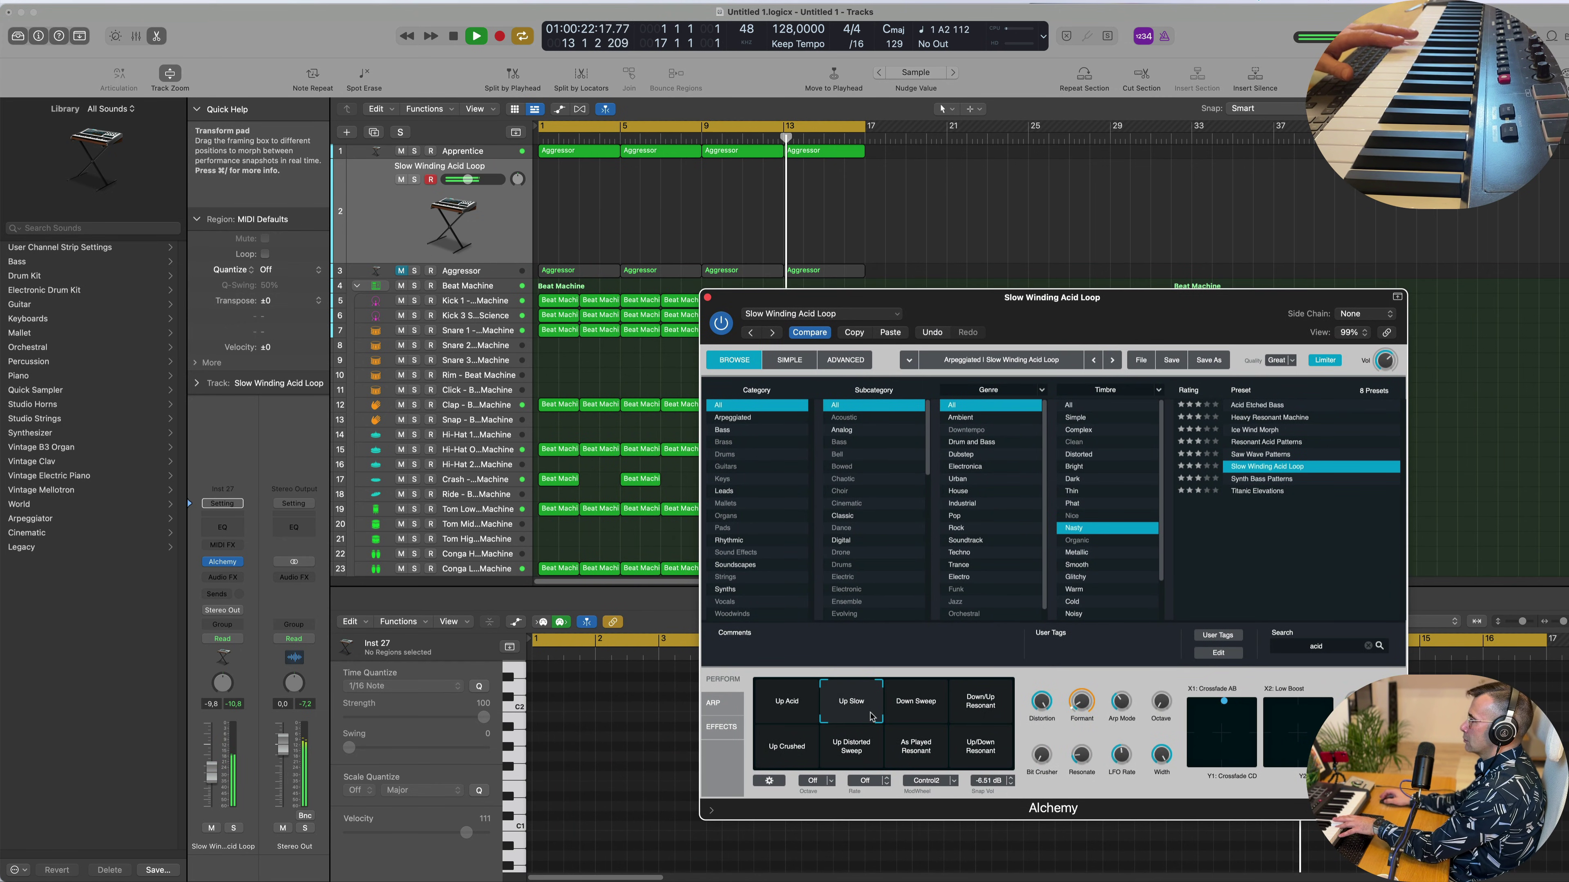
pyautogui.click(912, 717)
pyautogui.click(993, 713)
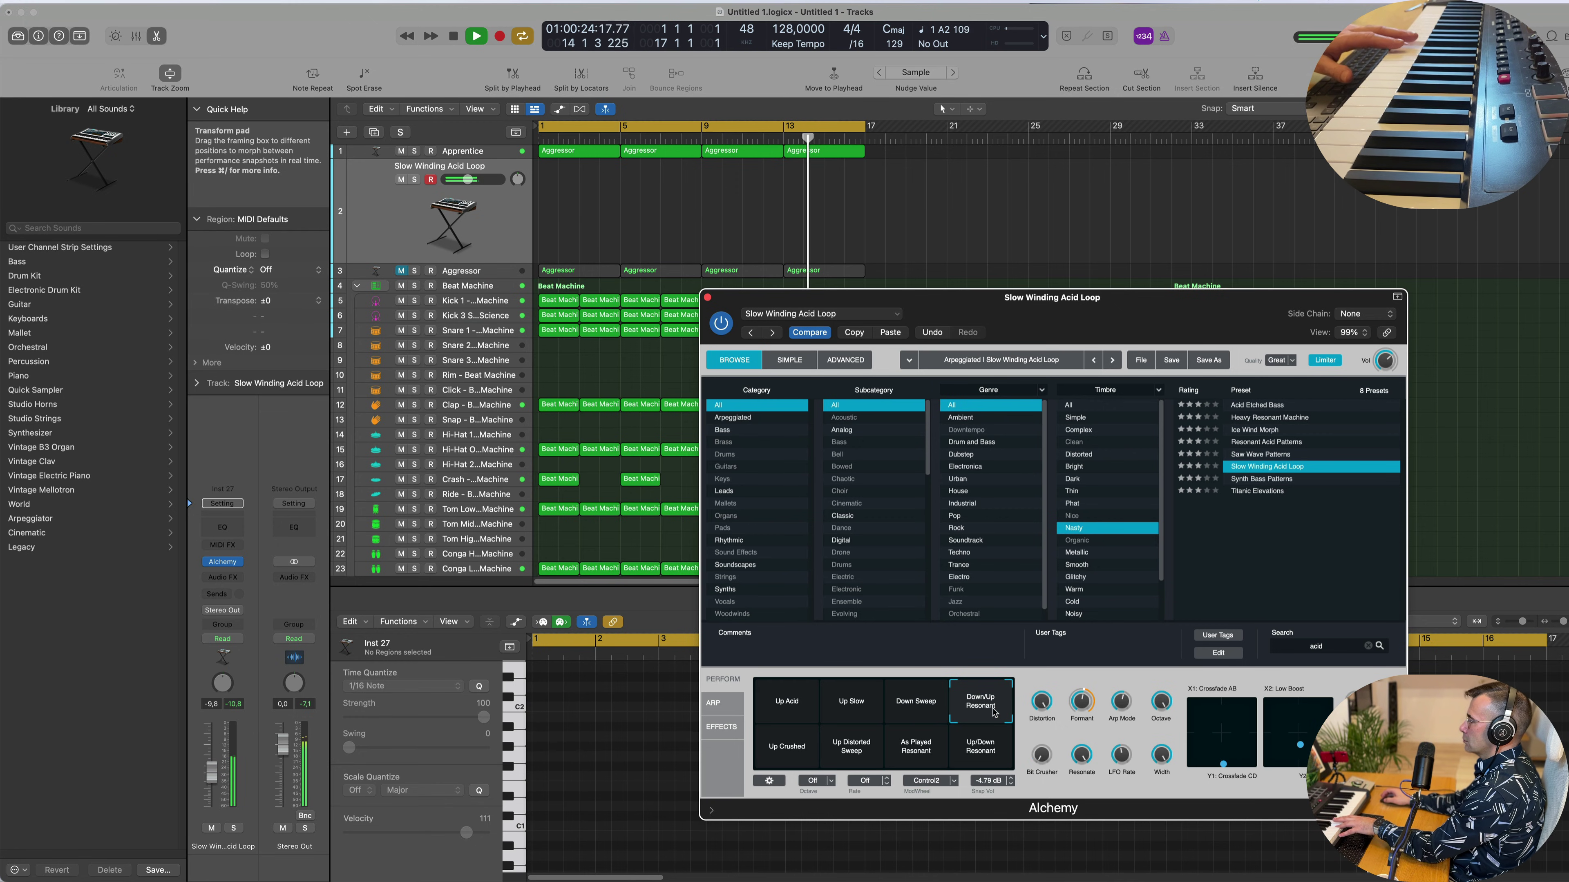
# Lower the acid track's volume to about -15.4 dB and audition its Up Crushed and Up Distorted Sweep snapshots.
pyautogui.moveTo(211, 773); pyautogui.dragTo(211, 786)
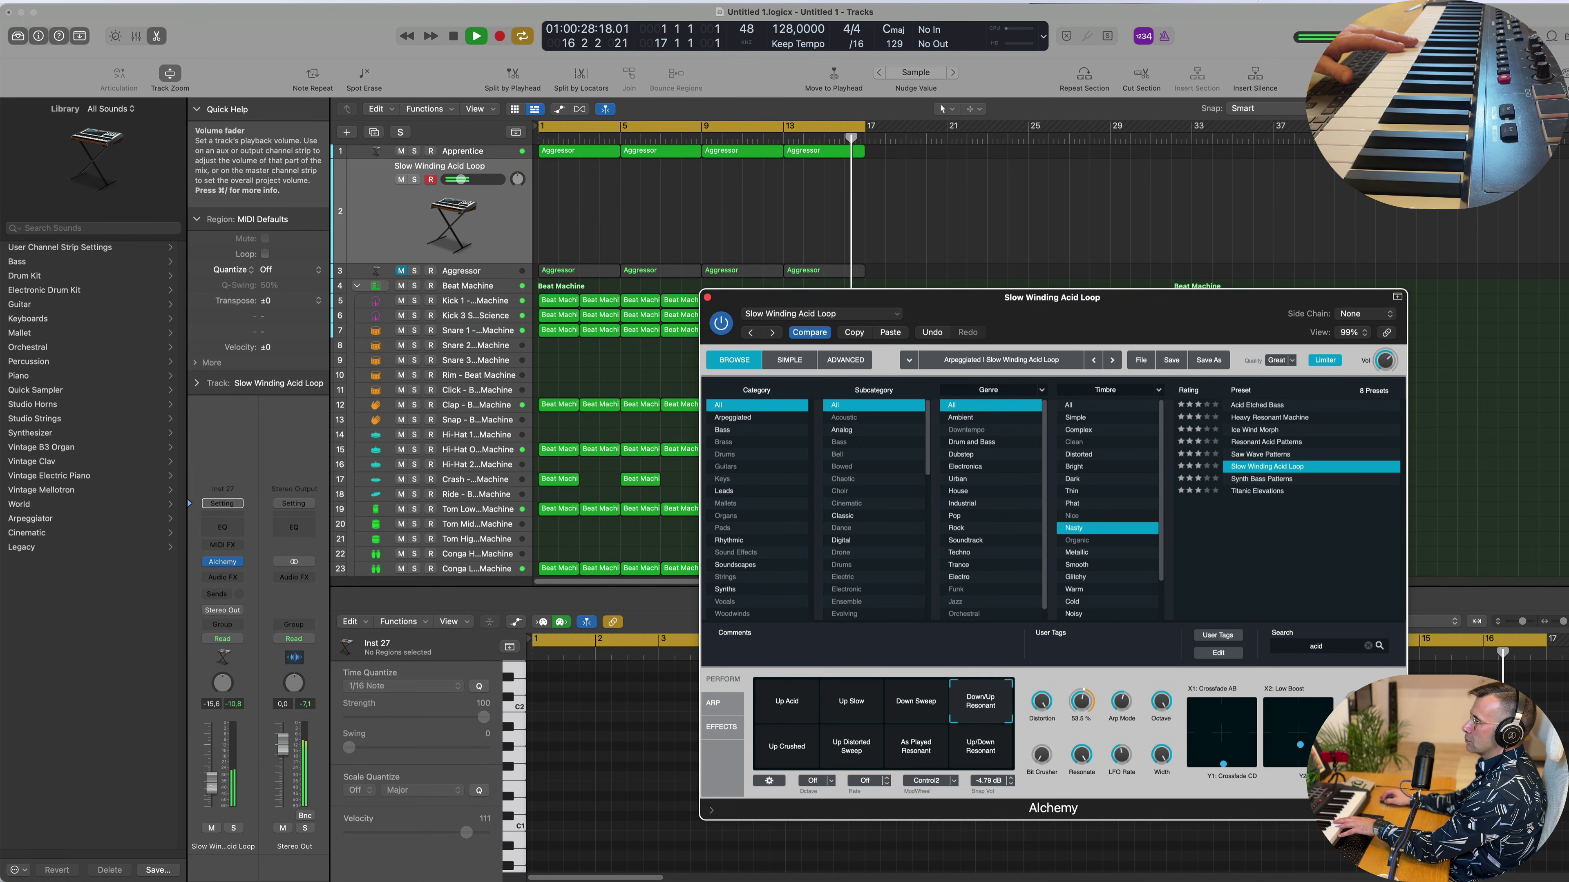
pyautogui.click(786, 746)
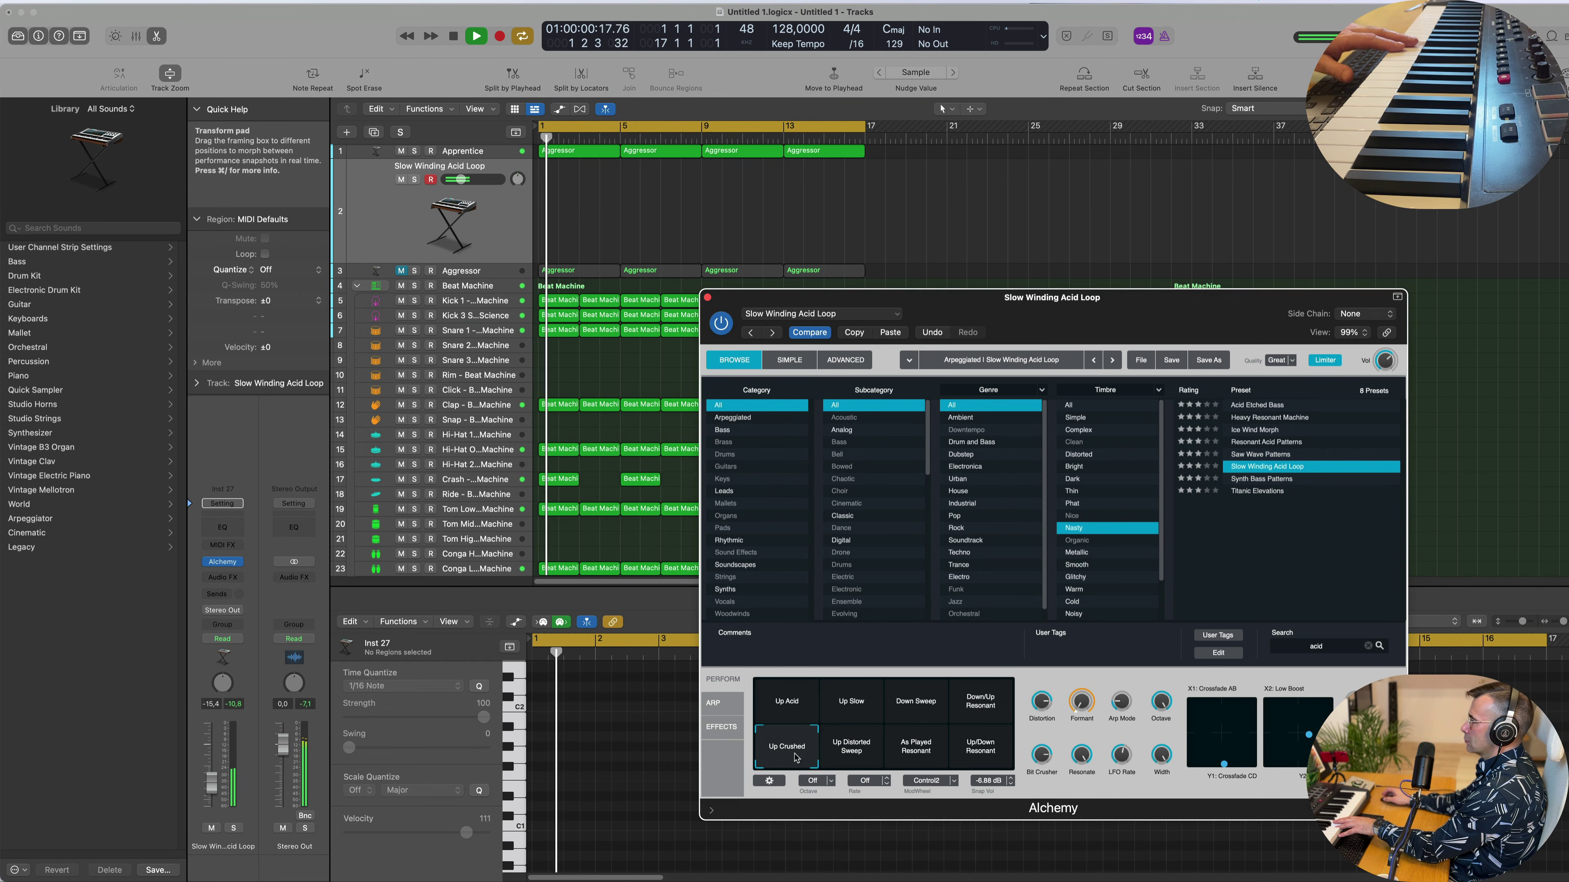
pyautogui.click(867, 755)
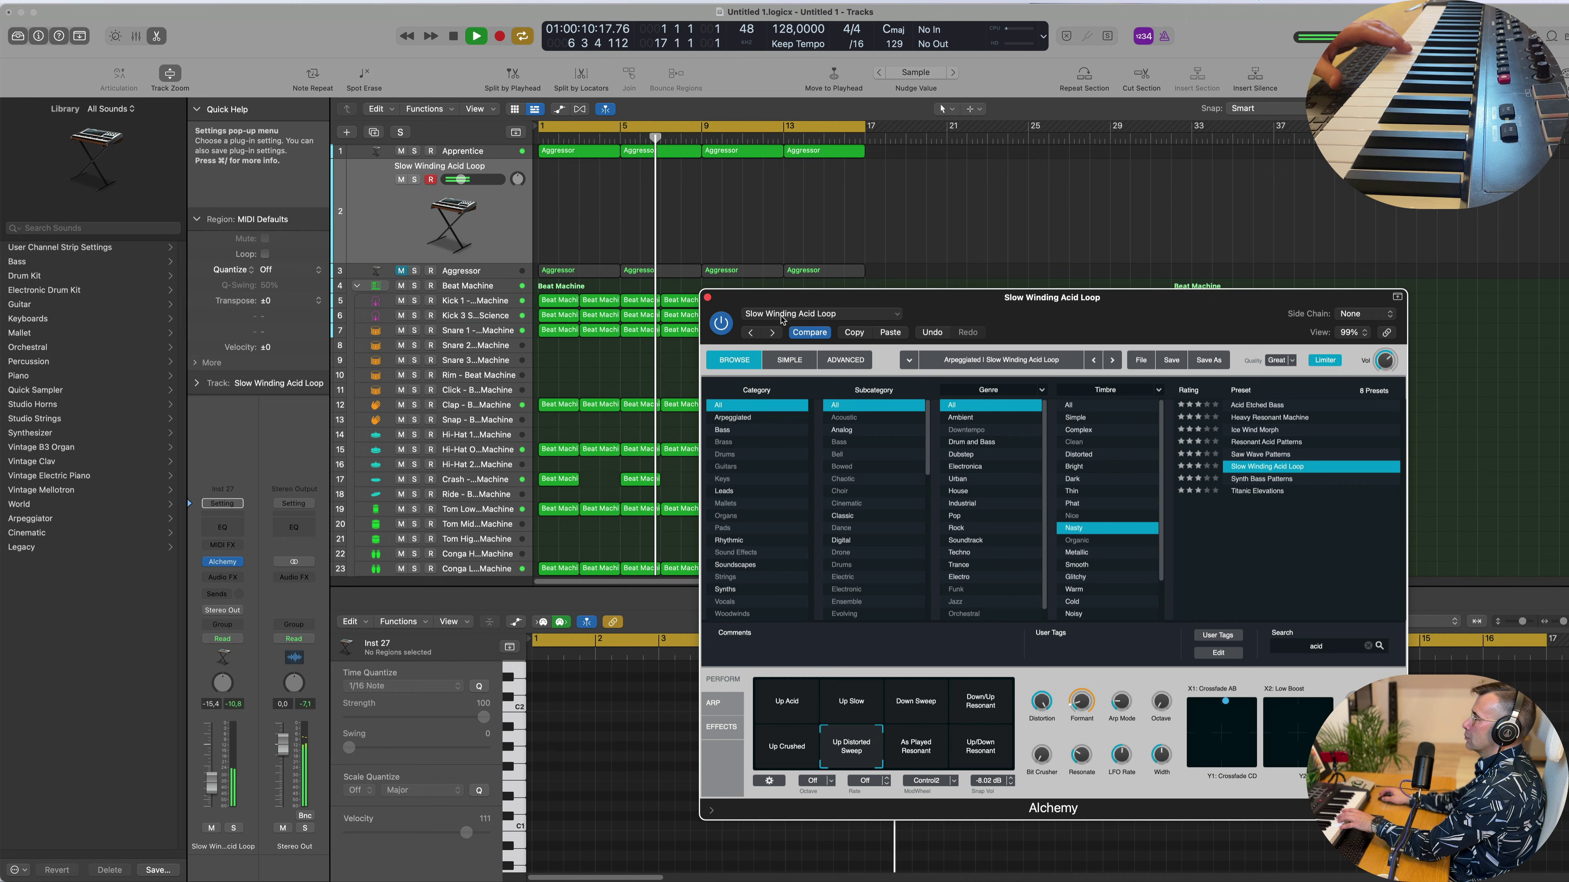
# Copy the first Aggressor region from the Apprentice track to the acid track at bar 1 and transpose all its notes upward.
pyautogui.click(584, 152)
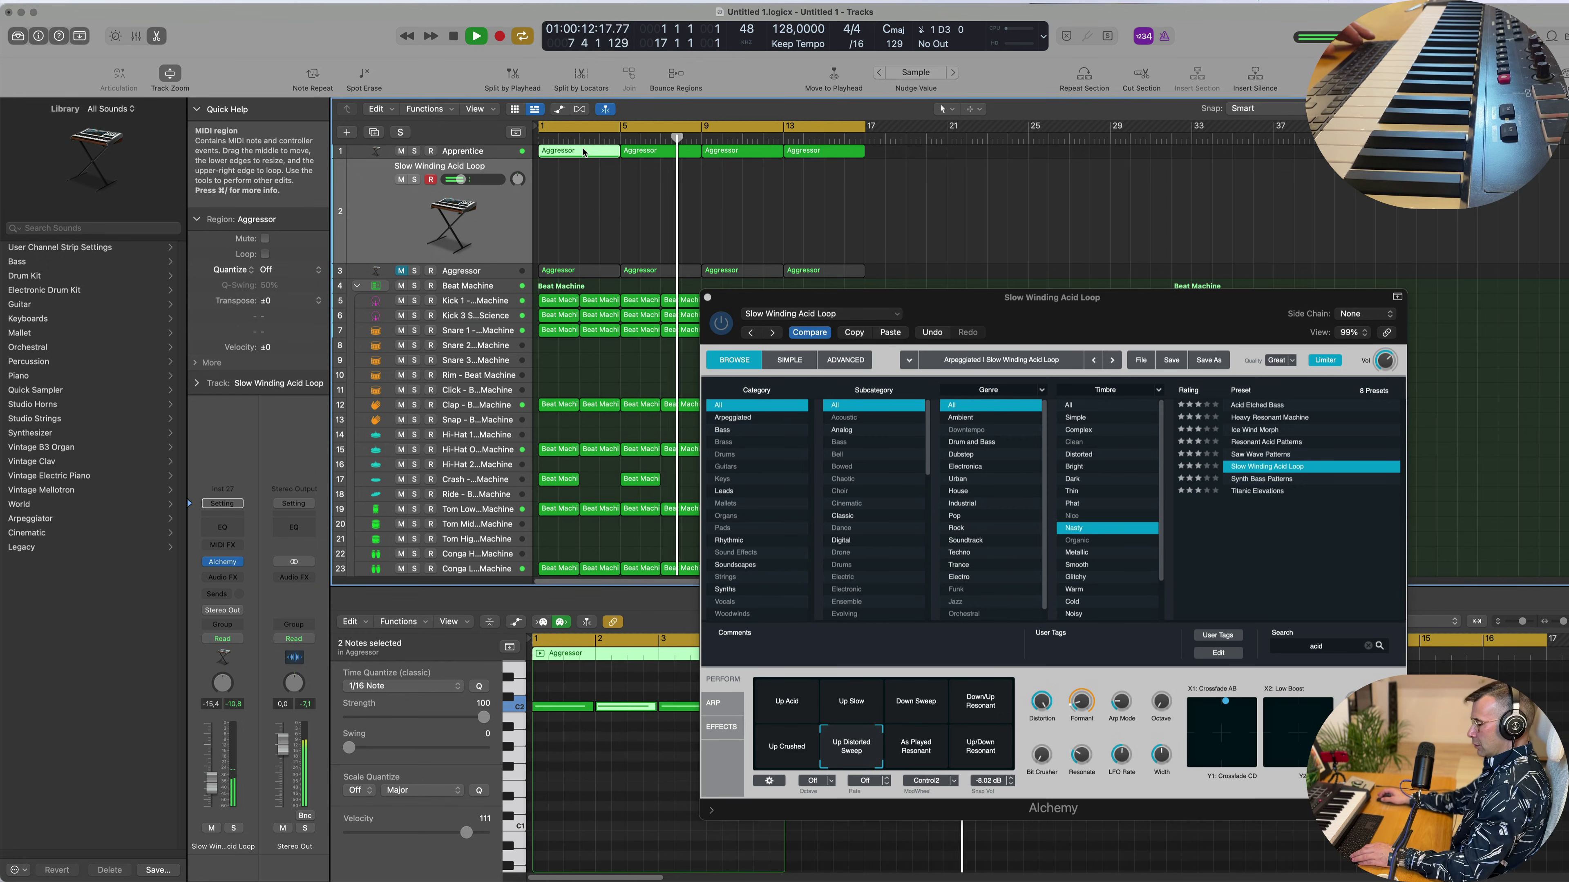
pyautogui.moveTo(584, 151); pyautogui.dragTo(592, 177)
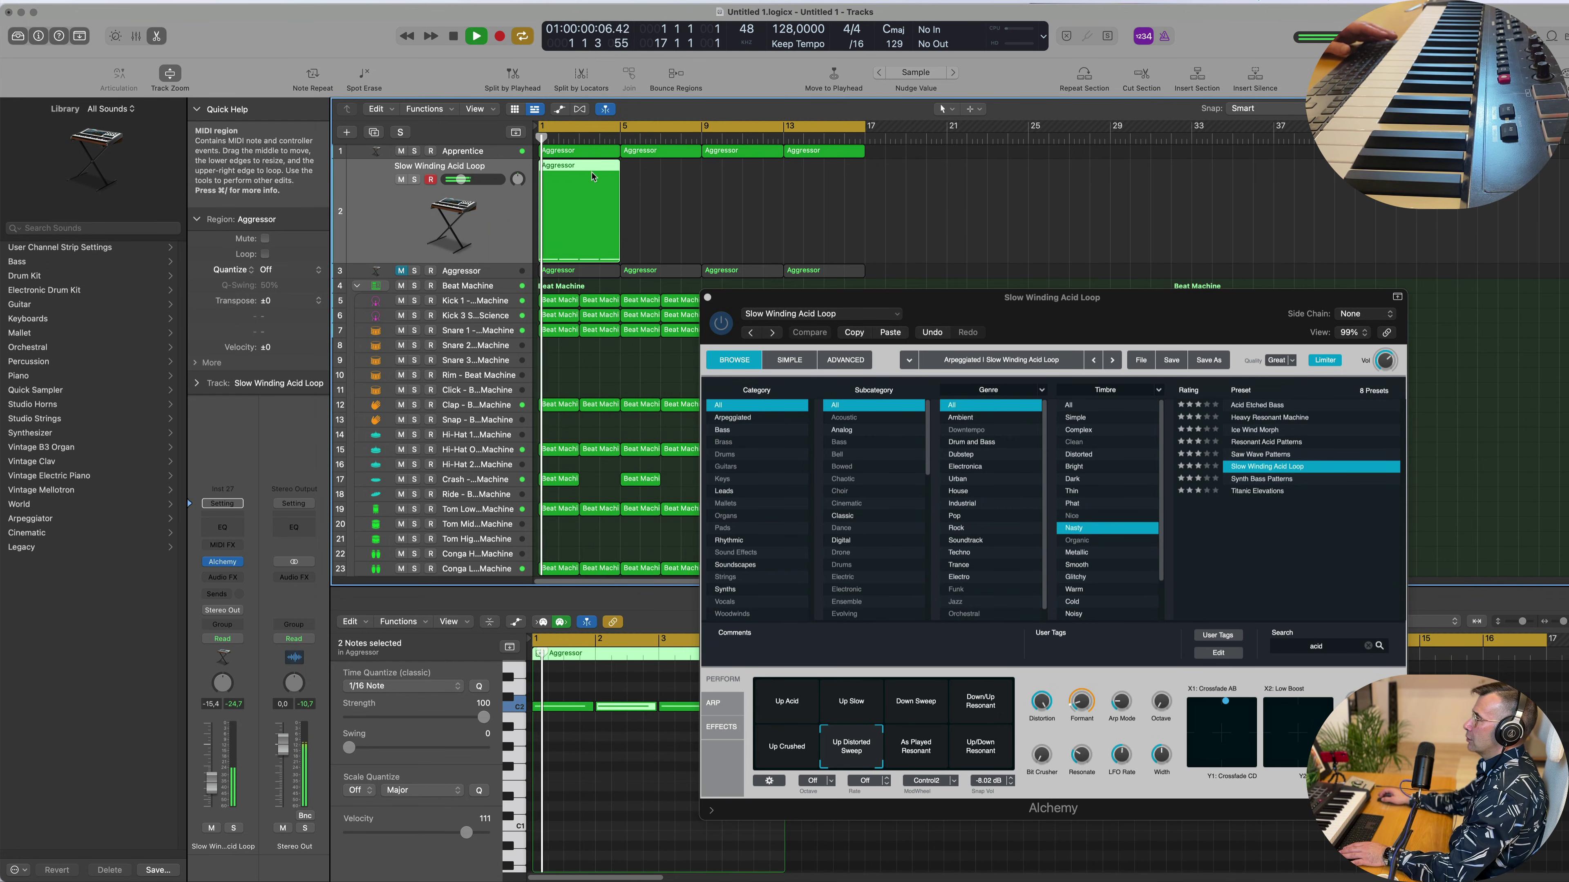
pyautogui.press('space')
pyautogui.click(621, 774)
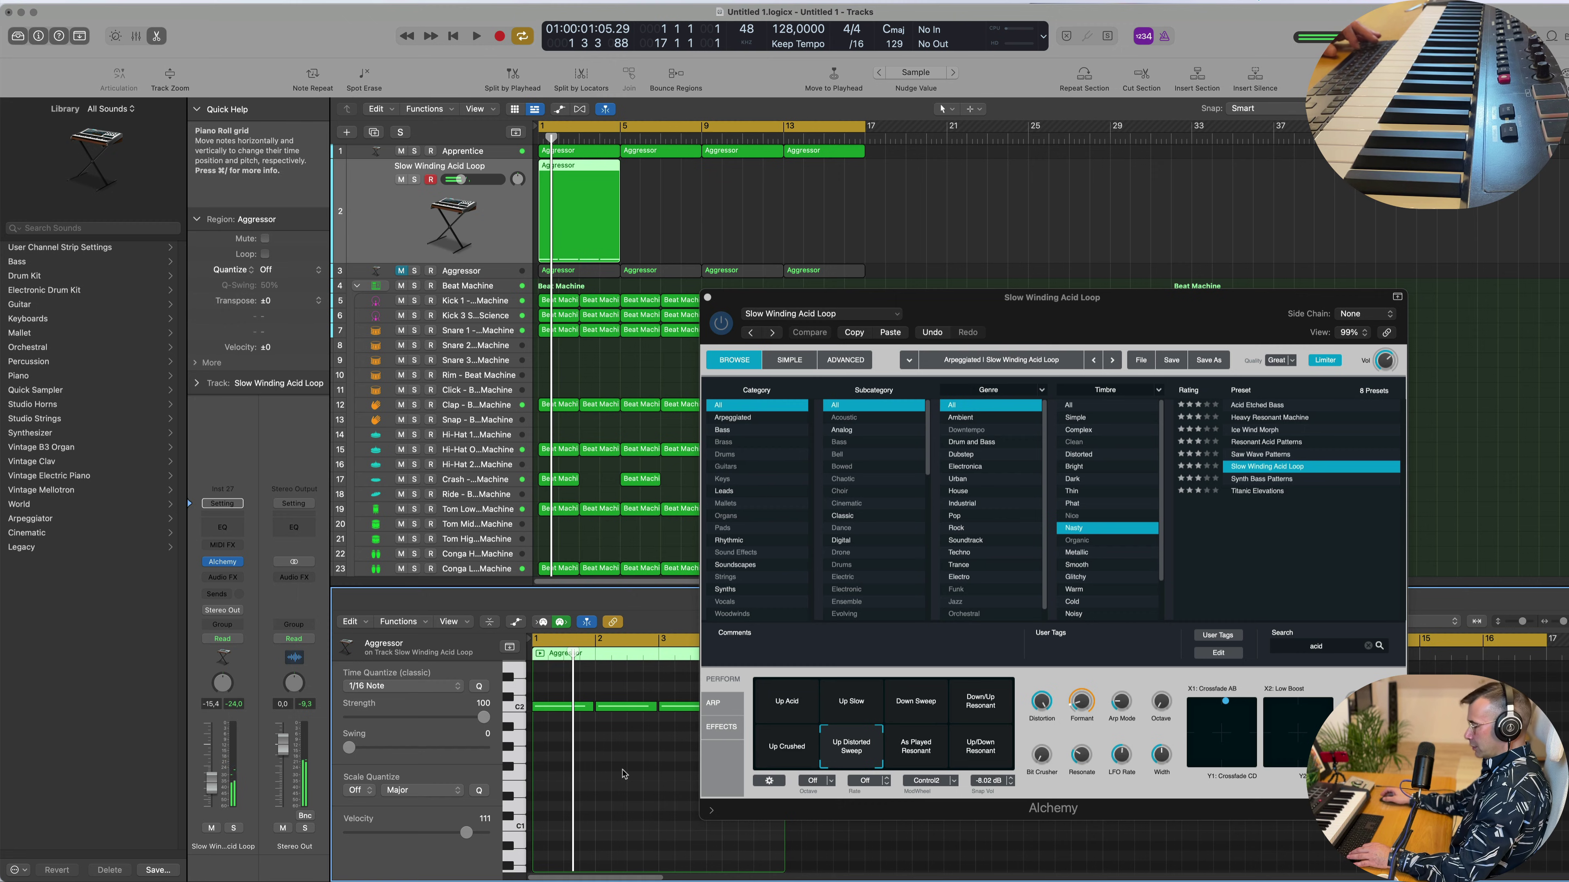
pyautogui.press('space')
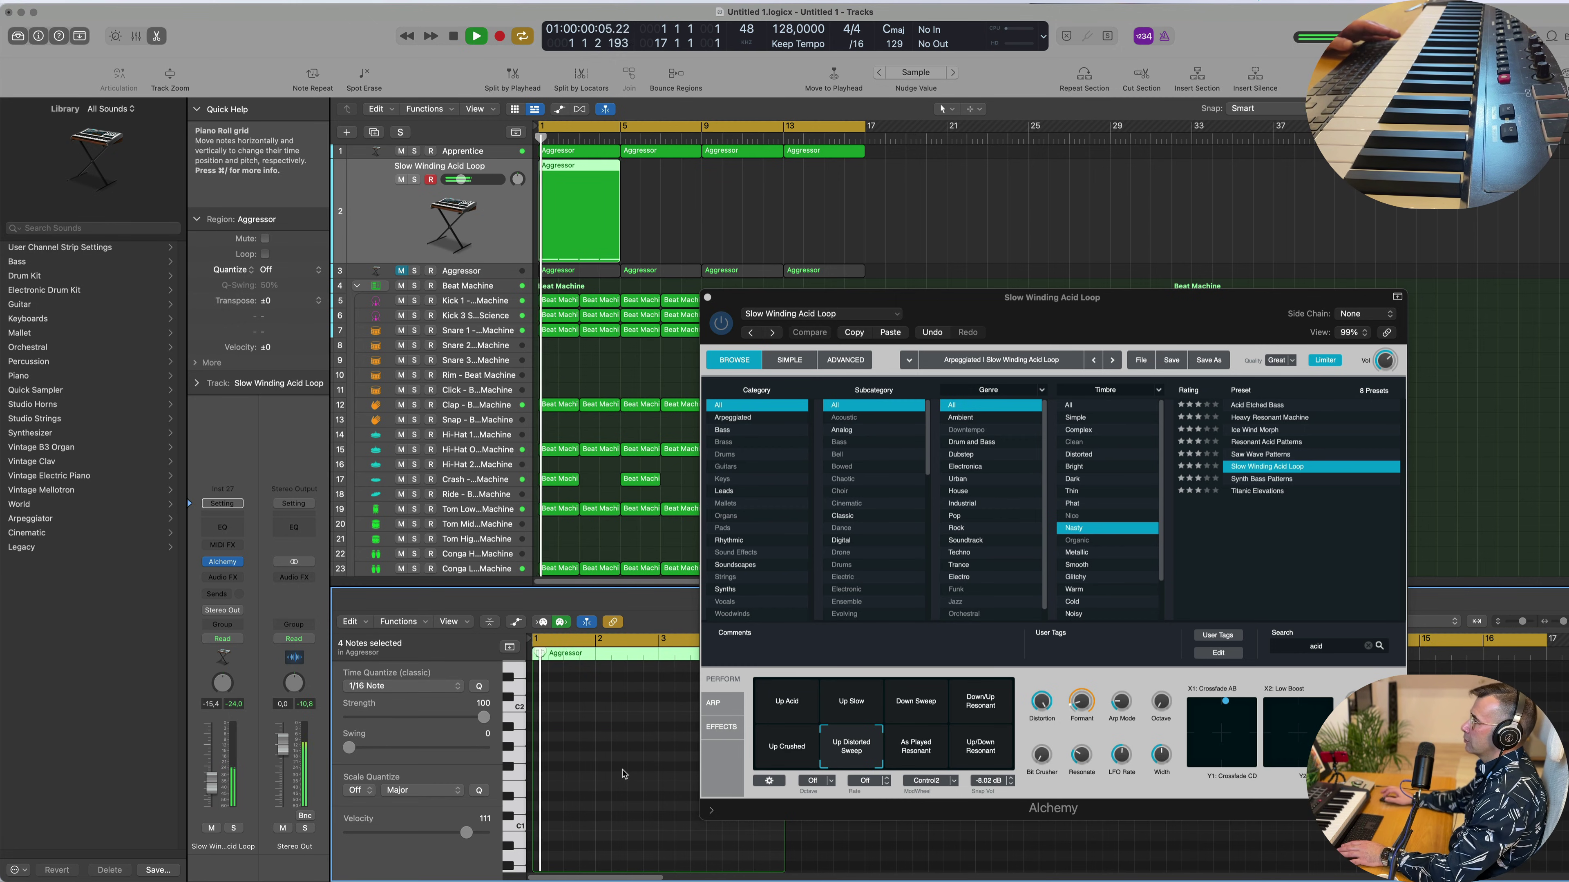
# Compare the acid preset's snapshots against the copied region, from Up/Down Resonant through Up Slow, and settle on Up Crushed.
pyautogui.moveTo(896, 297); pyautogui.dragTo(1013, 234)
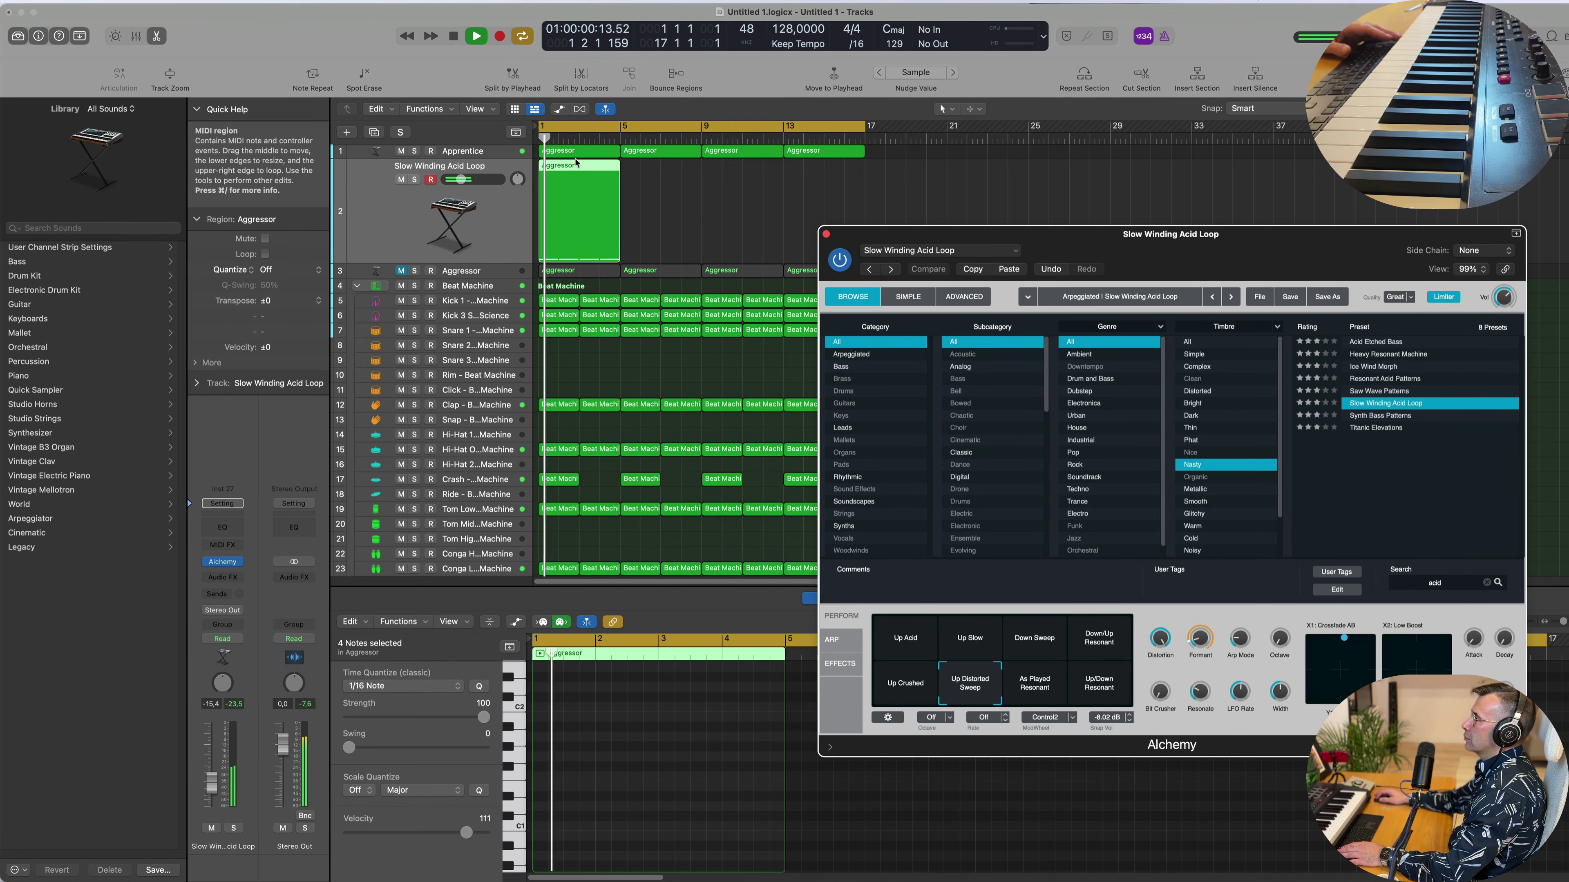
pyautogui.moveTo(1152, 251); pyautogui.dragTo(947, 289)
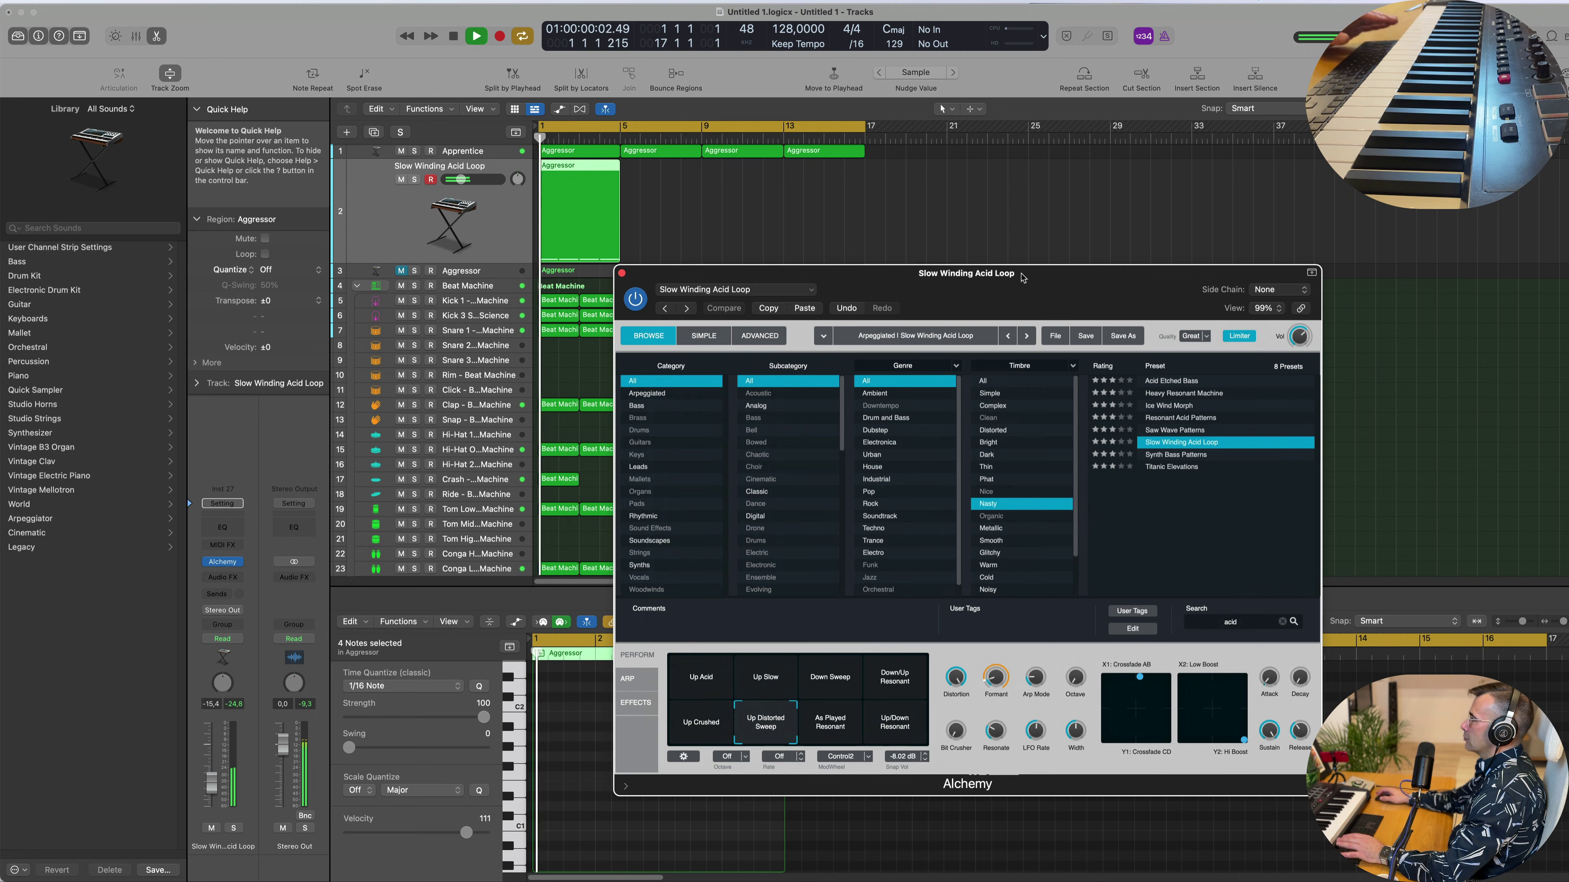
pyautogui.click(892, 718)
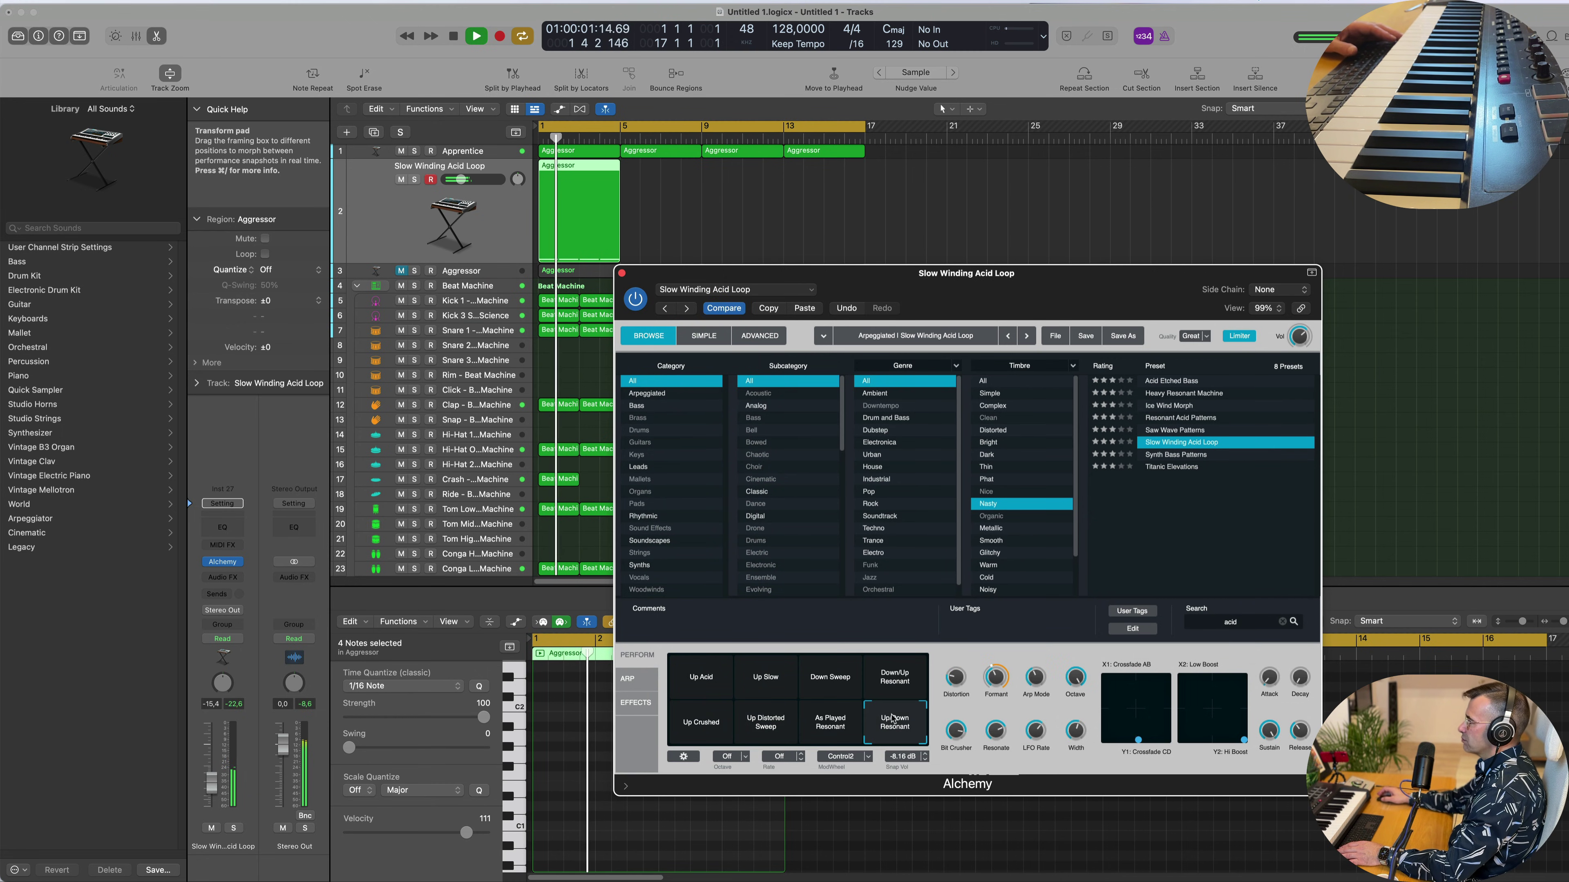
pyautogui.click(889, 680)
pyautogui.click(824, 680)
pyautogui.click(783, 685)
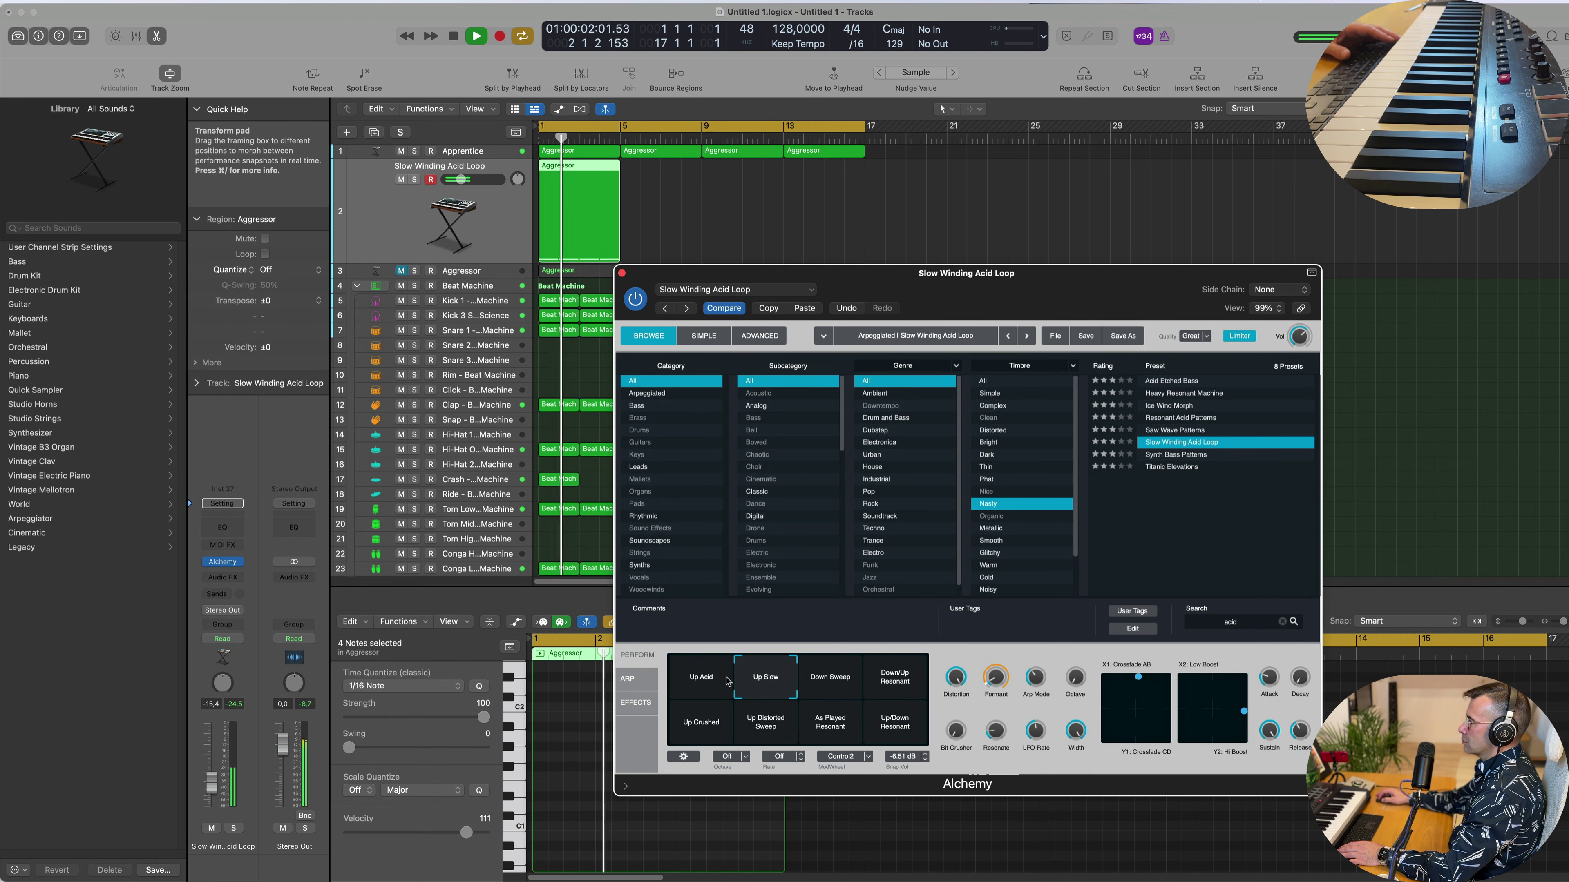
pyautogui.click(707, 680)
pyautogui.click(726, 728)
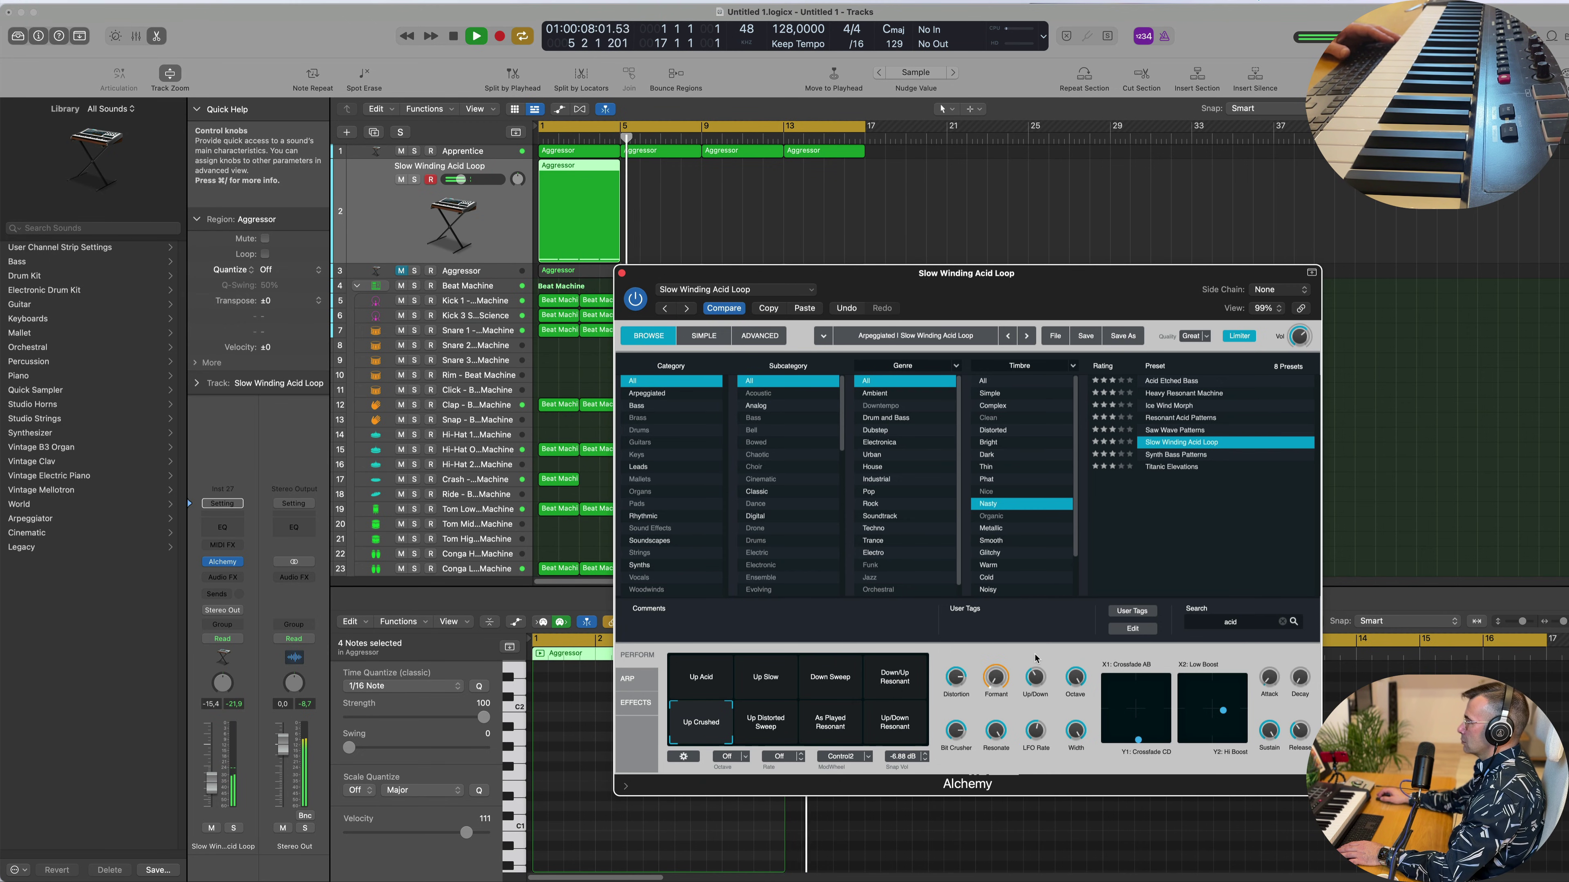
# Repeat the acid track's Aggressor region three times to fill the loop up to bar 17.
pyautogui.click(542, 227)
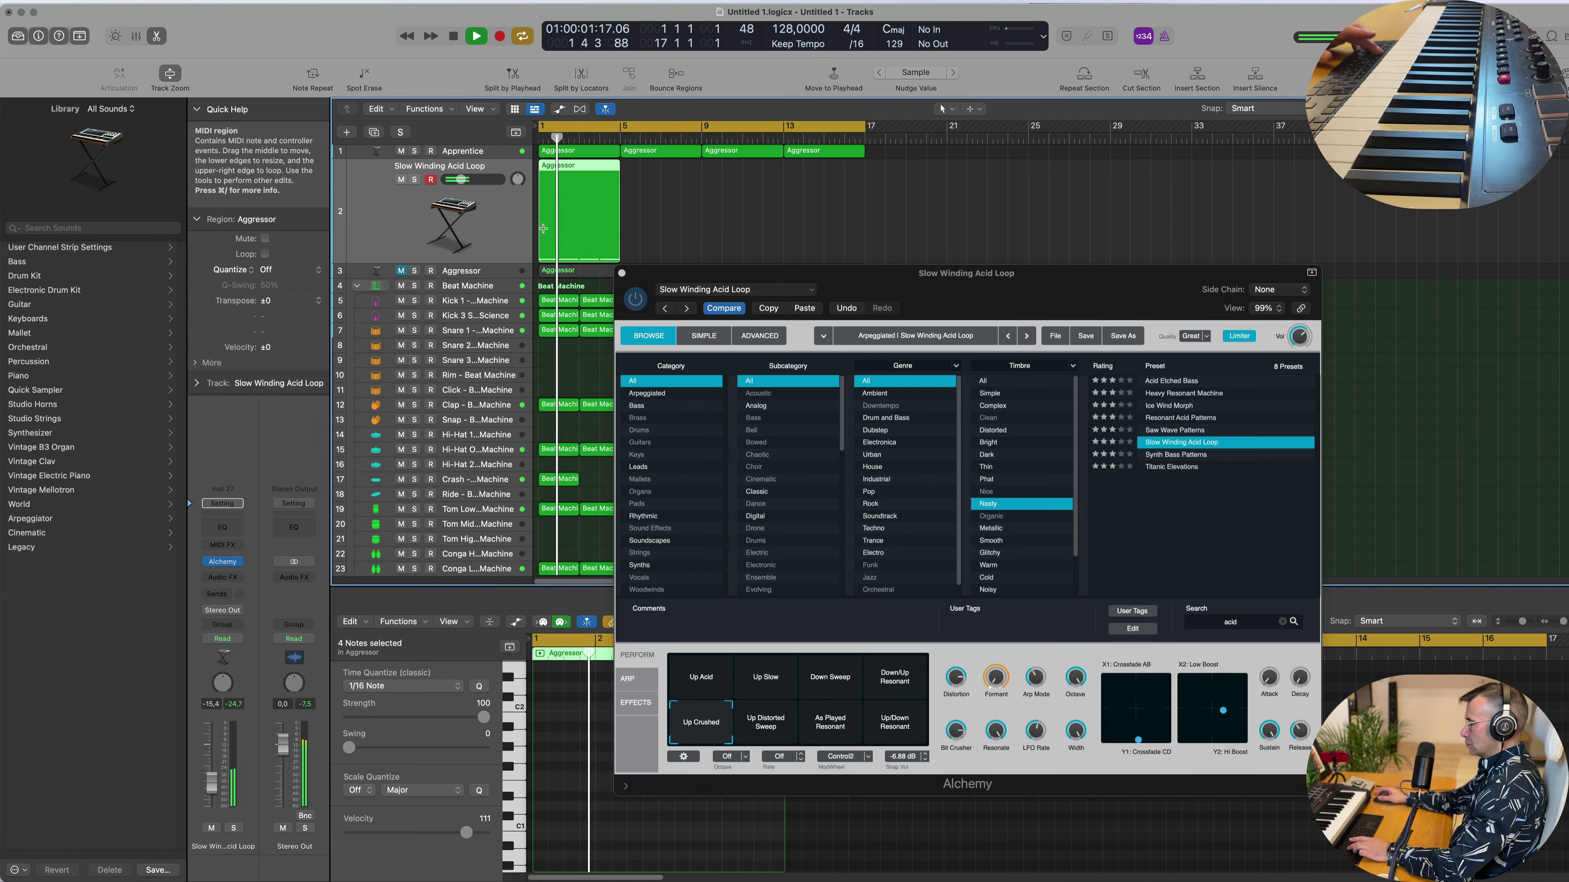
pyautogui.press('super+r')
pyautogui.press('super+r')
pyautogui.press('super+r')
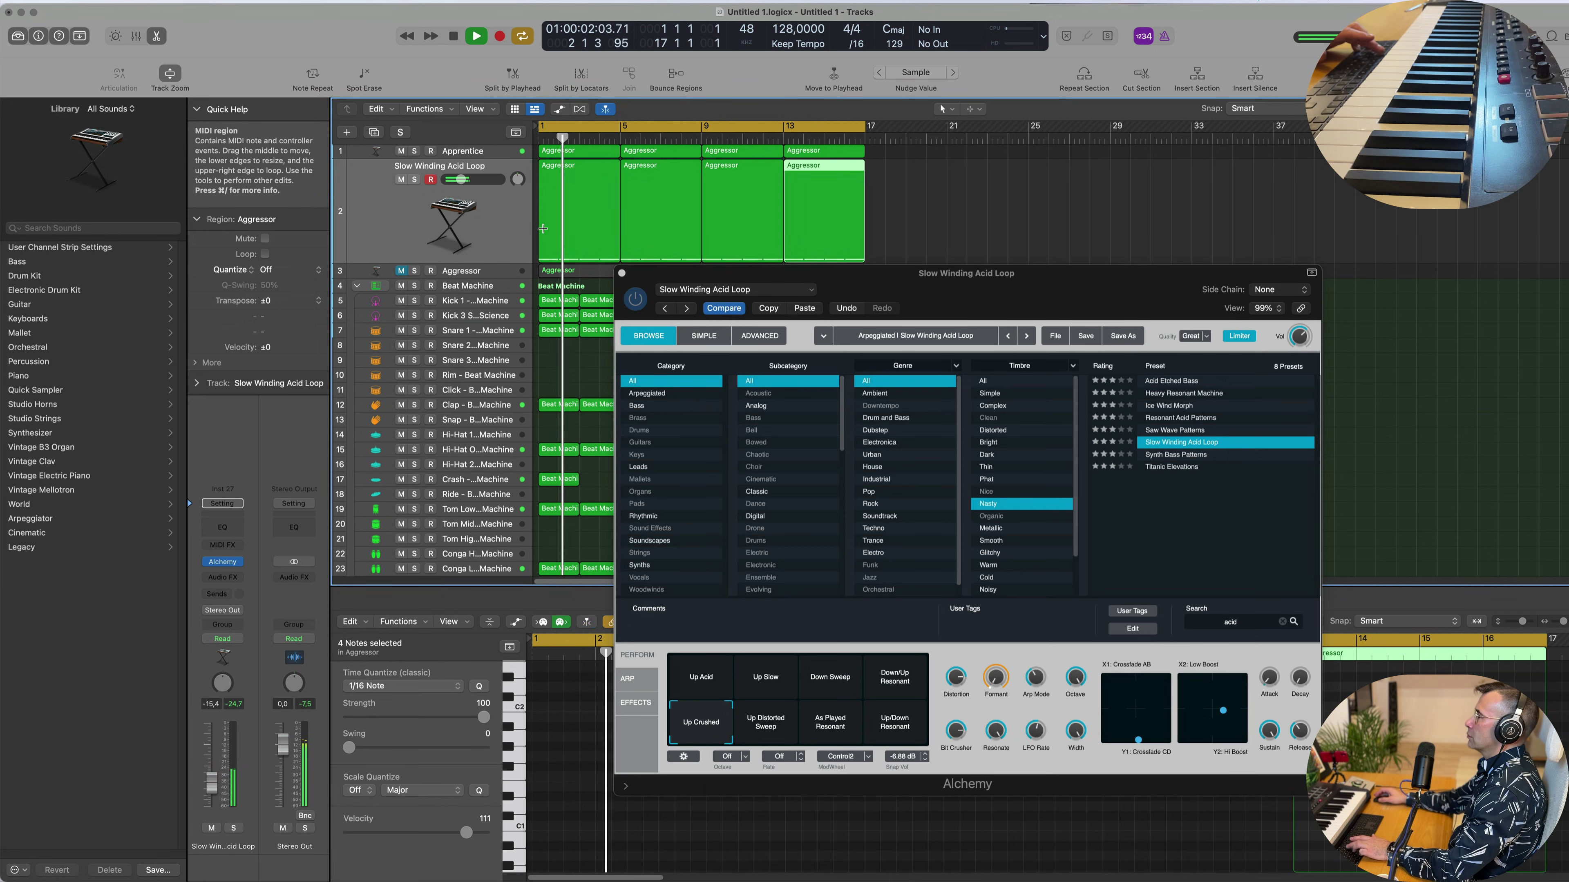
# Shape the Up Crushed sound during playback with the LFO Rate control, the Crossfade pad and the Bit Crusher amount.
pyautogui.click(1035, 732)
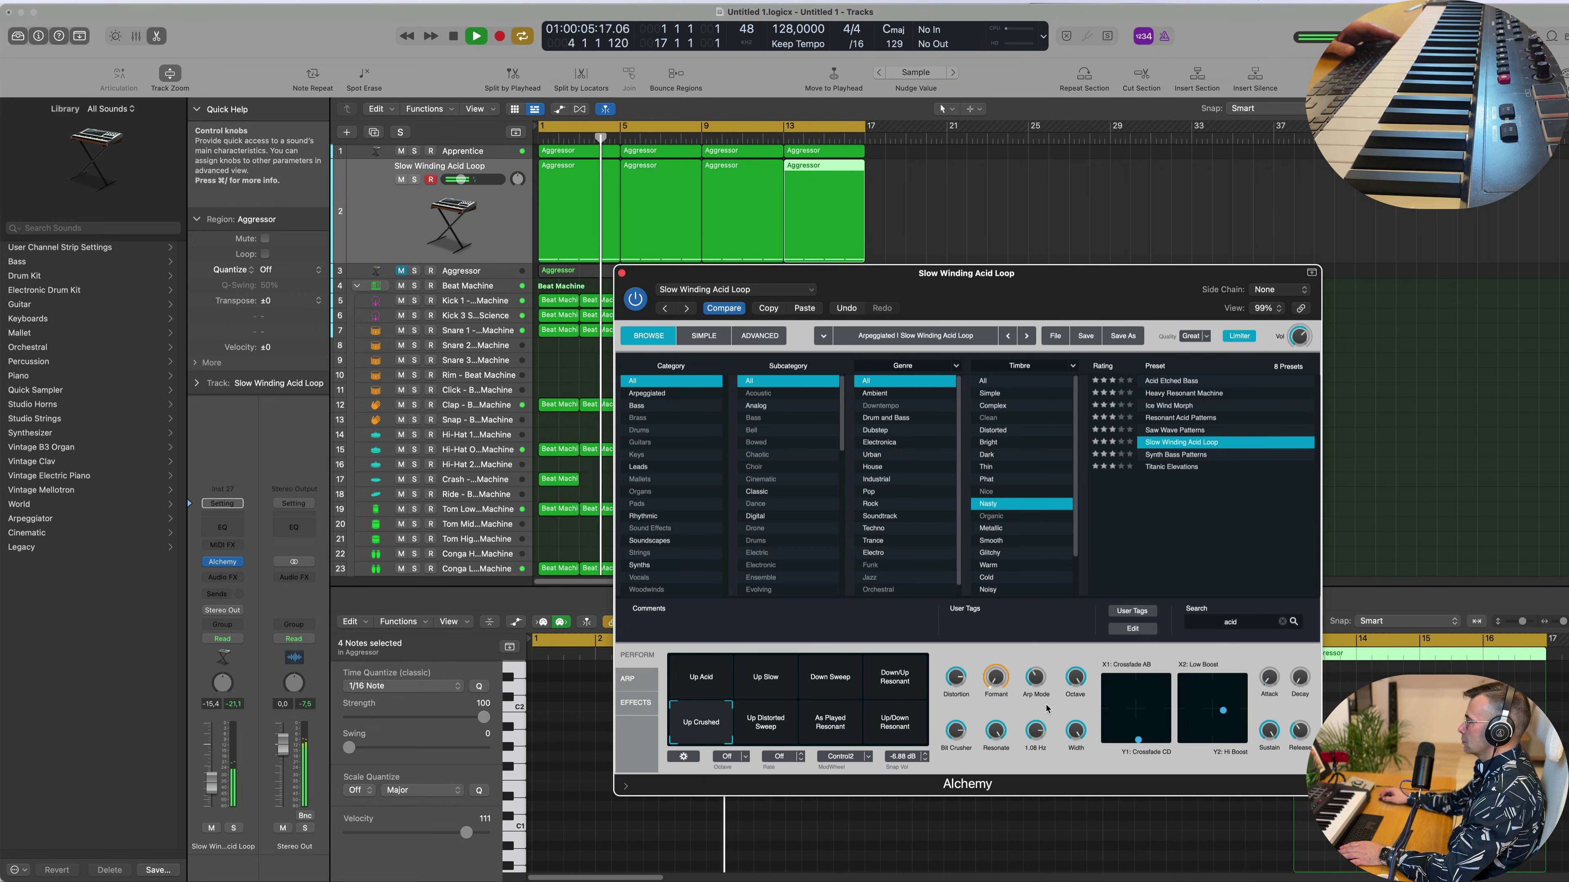
pyautogui.press('Return')
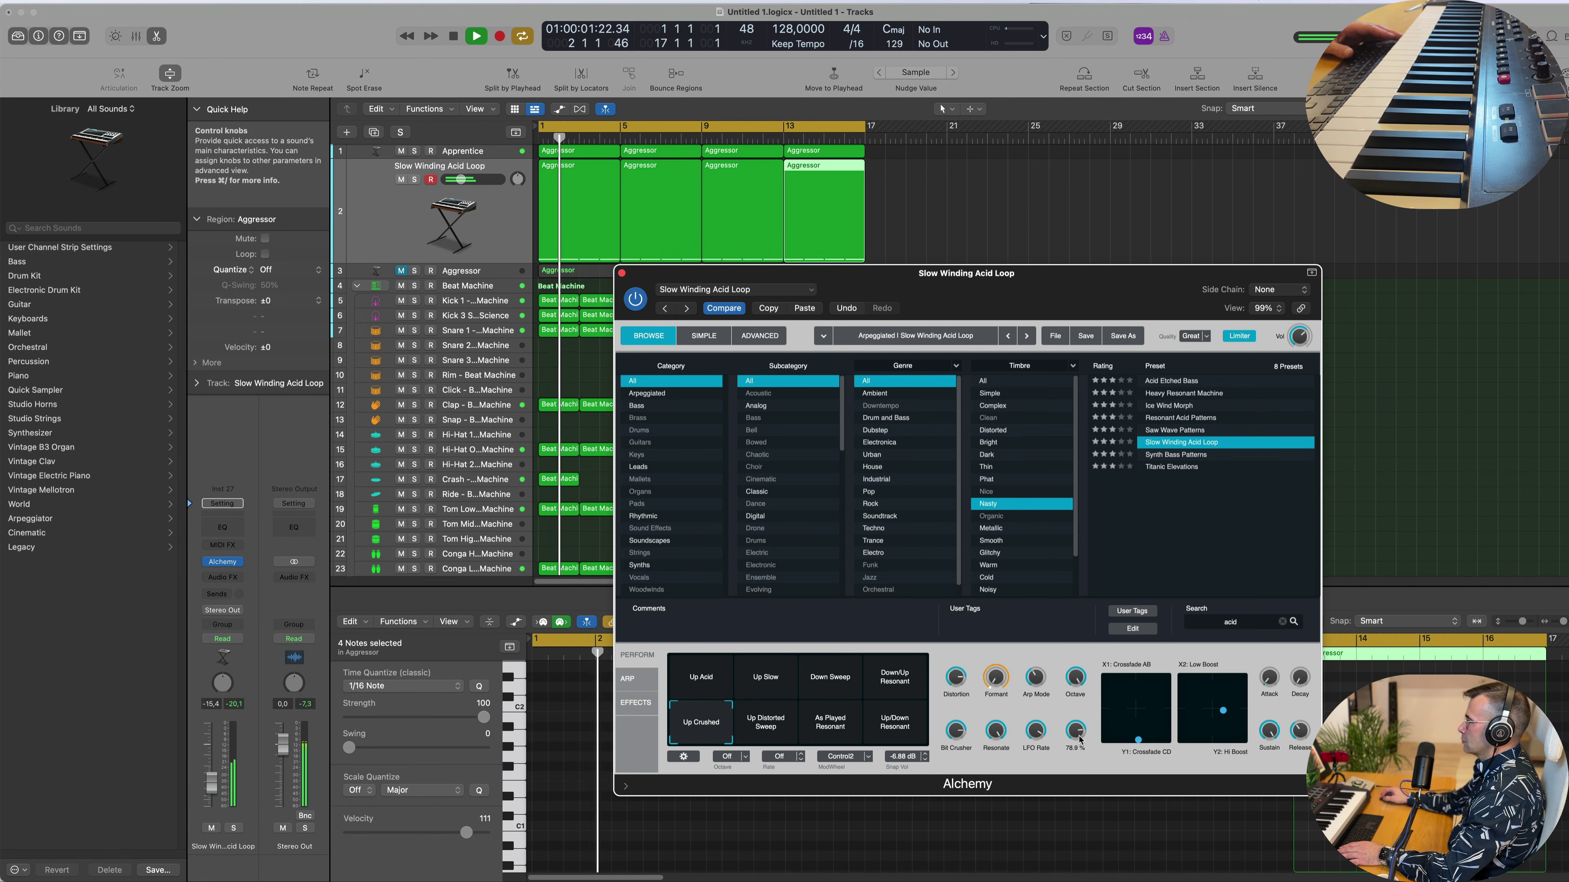
pyautogui.moveTo(1142, 740); pyautogui.dragTo(1115, 715)
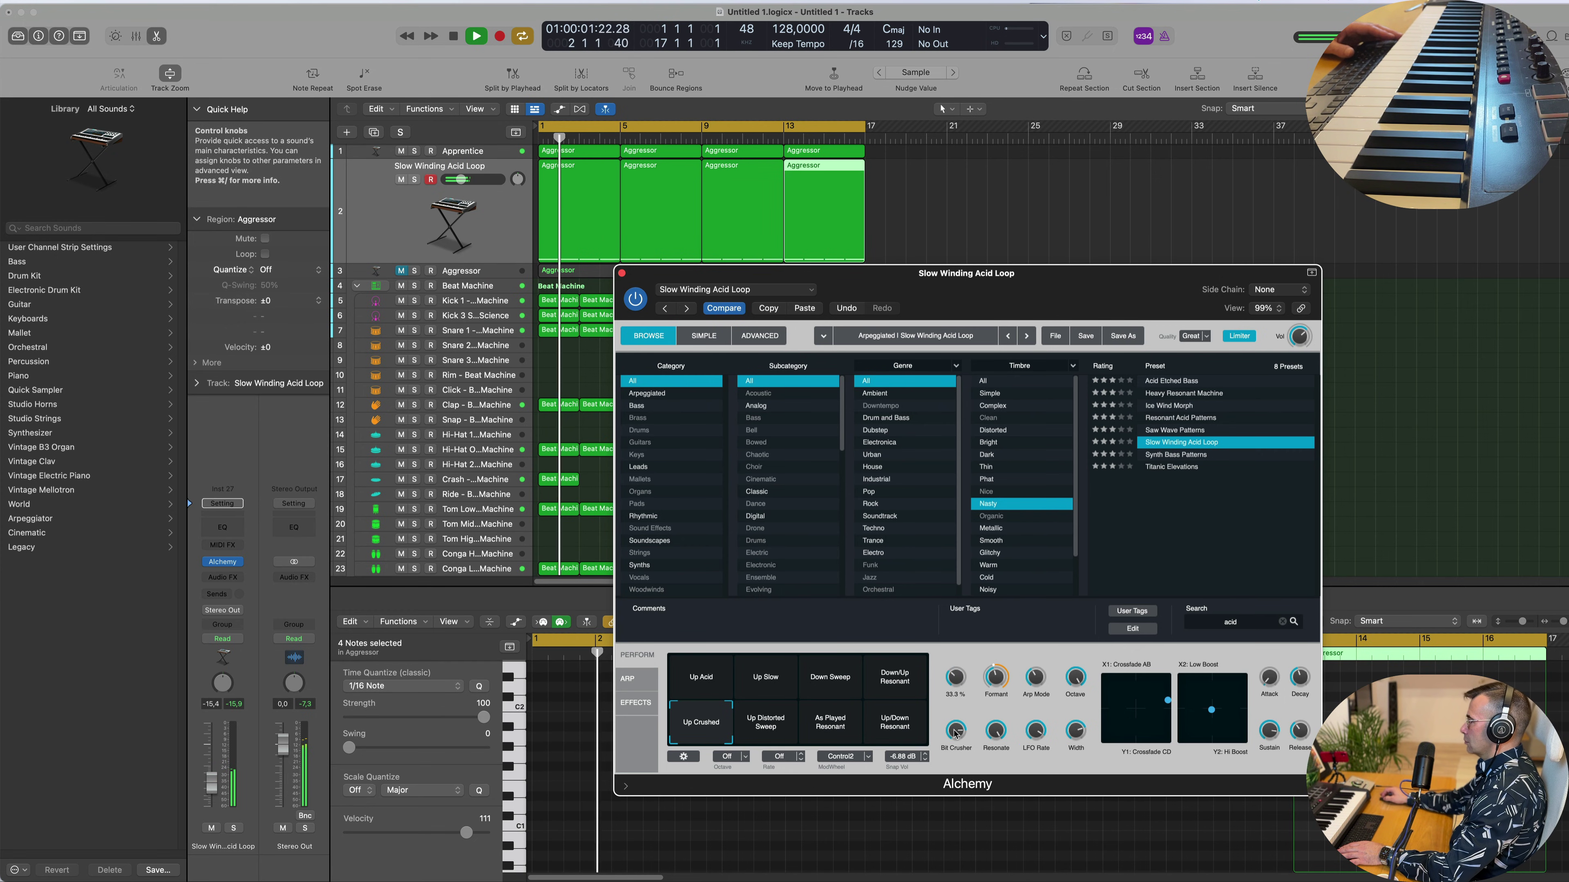
pyautogui.moveTo(954, 733); pyautogui.dragTo(955, 755)
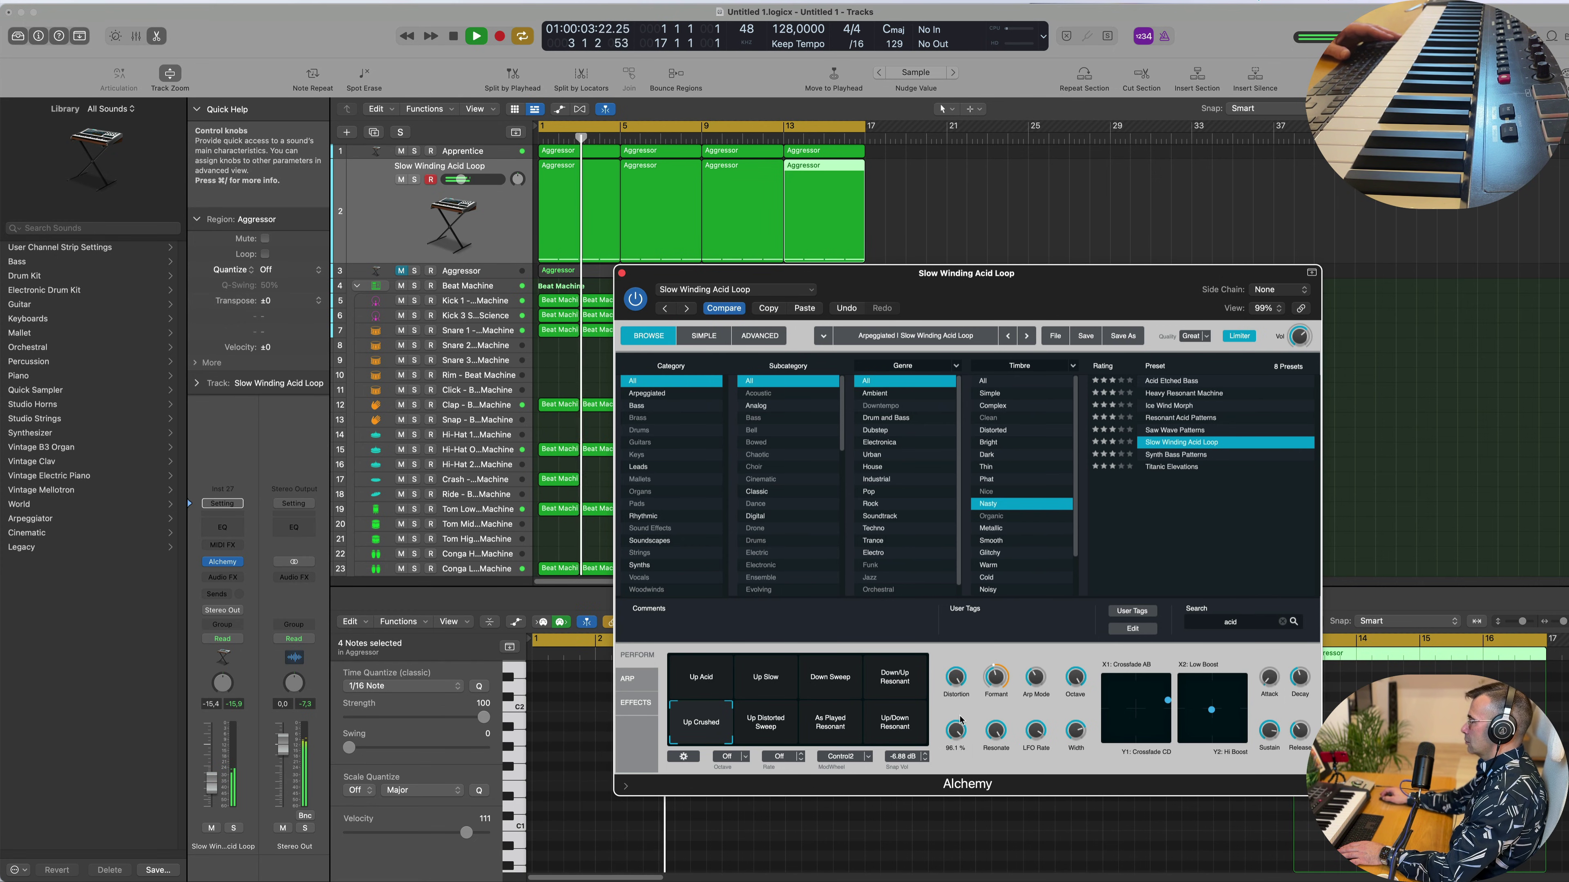
pyautogui.moveTo(958, 755); pyautogui.dragTo(963, 741)
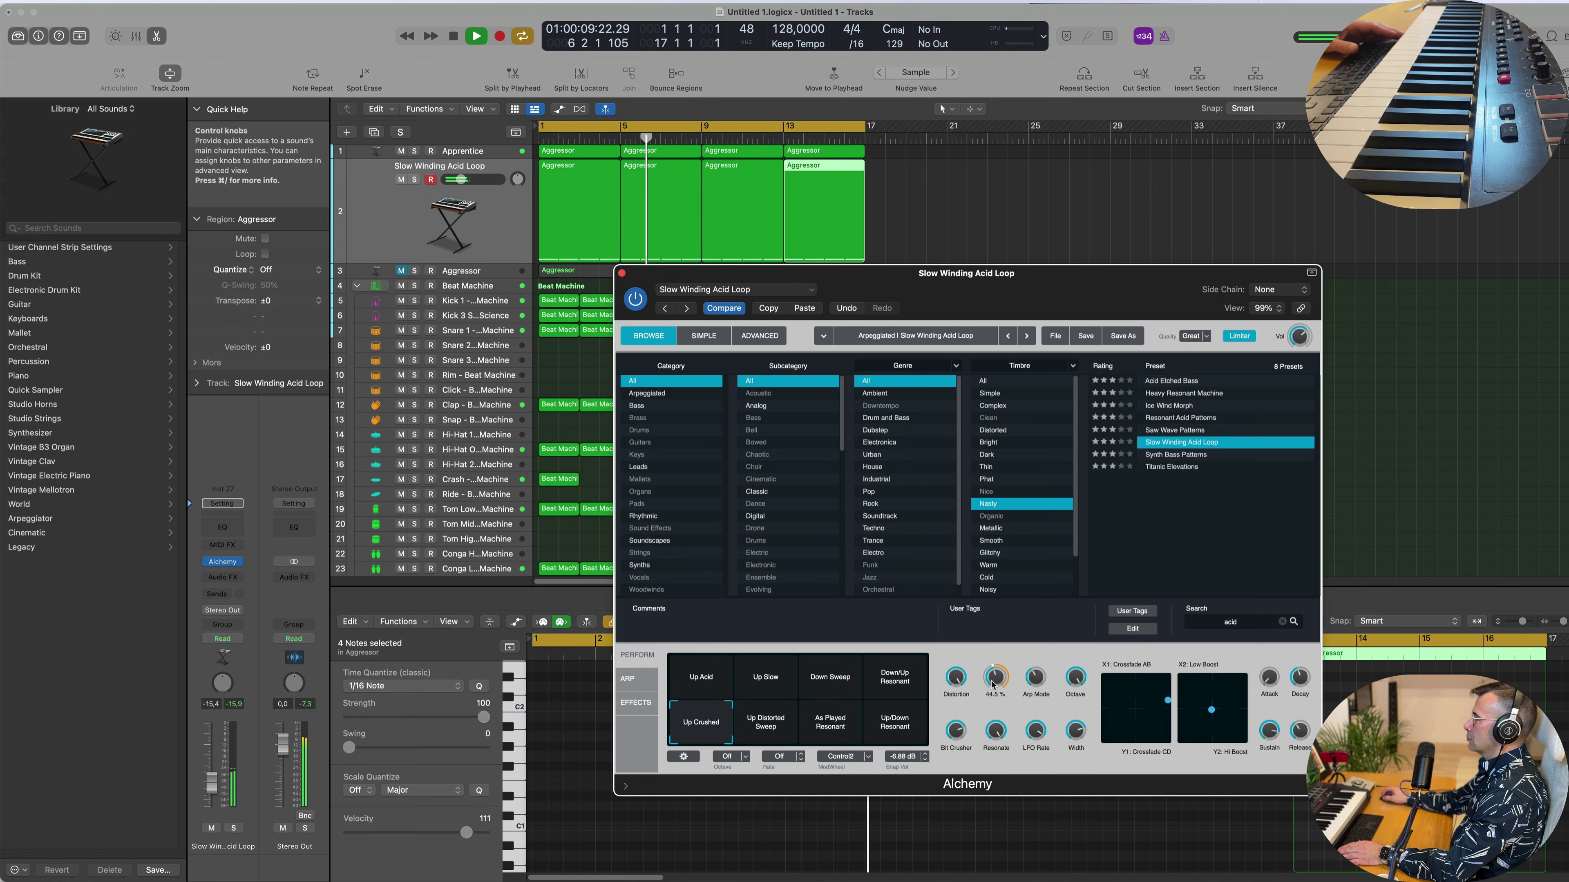
# Close the Alchemy window and lower the acid track's volume to about -19.5 dB while playing from the start.
pyautogui.click(621, 276)
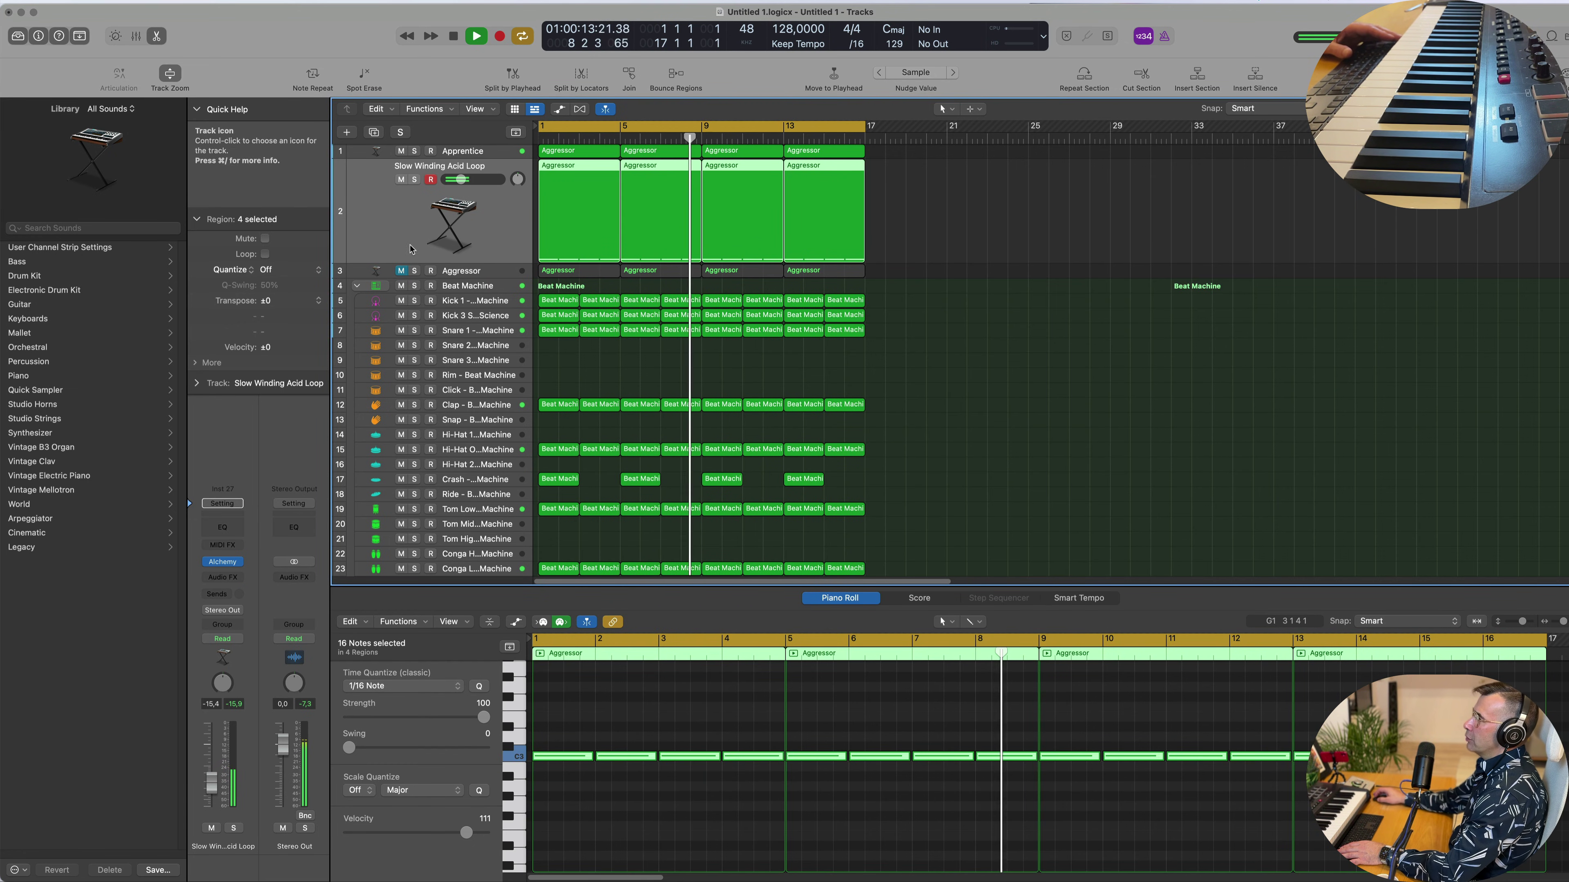
pyautogui.press('Return')
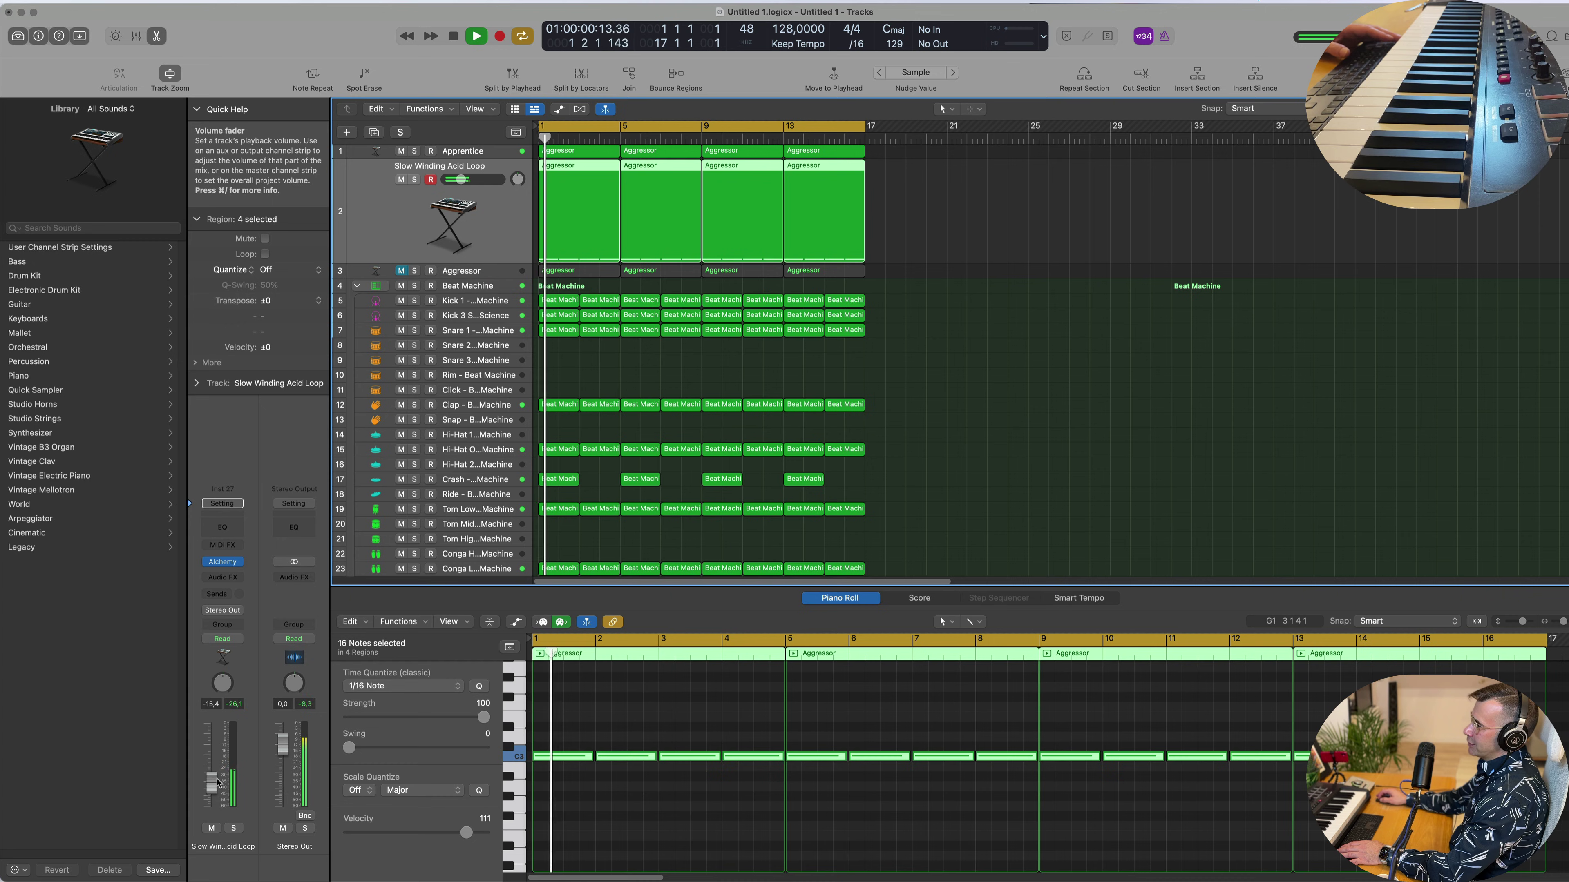
pyautogui.moveTo(213, 781); pyautogui.dragTo(212, 788)
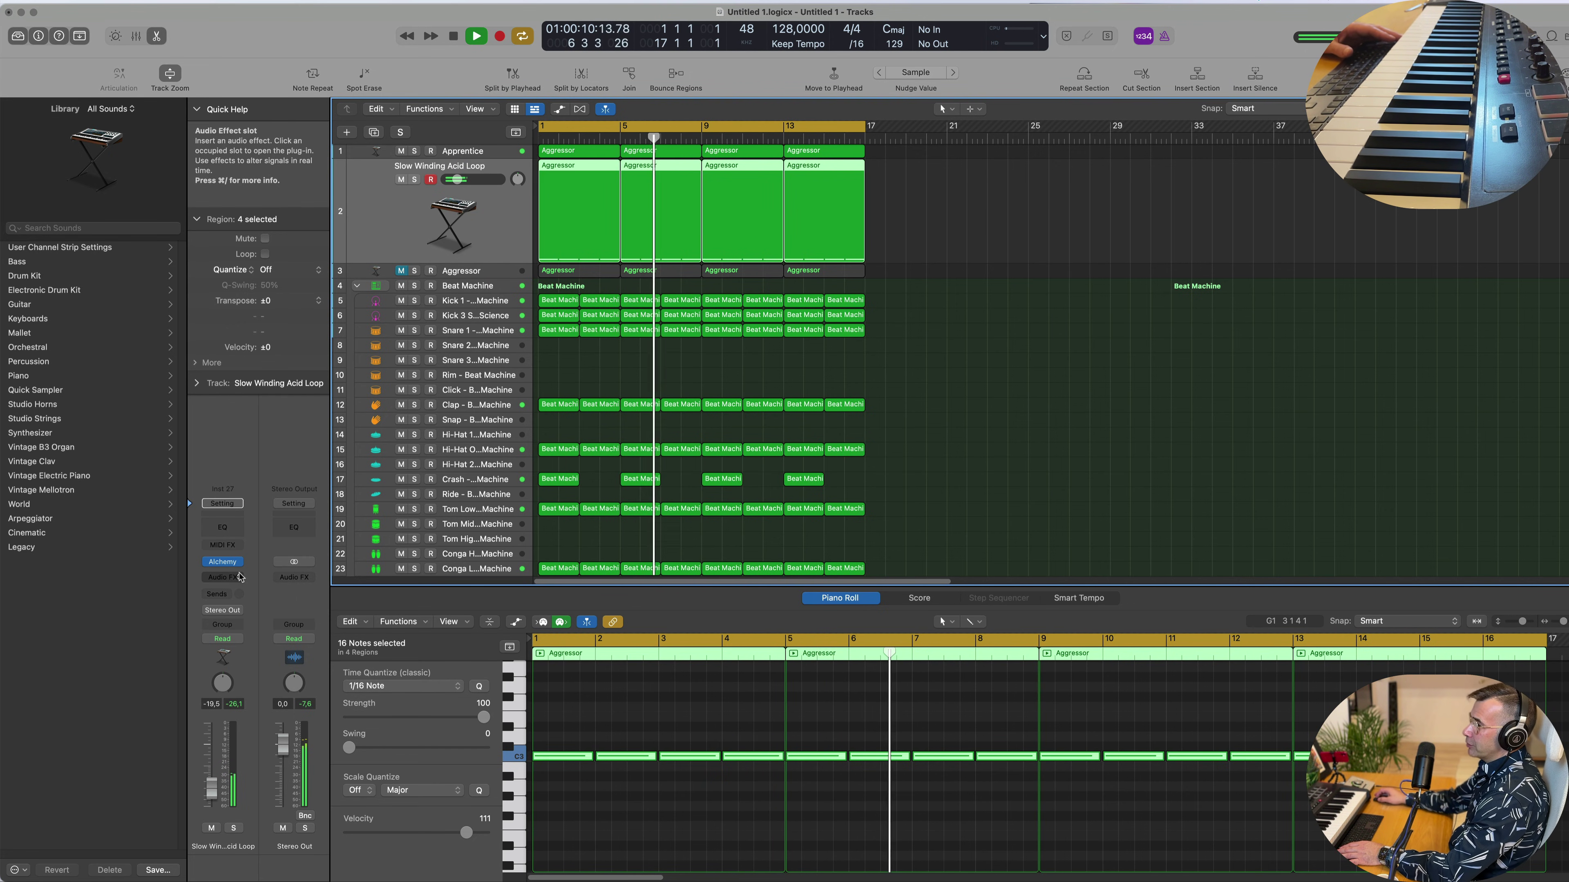
# Add a Bus 3 Delay send to the acid track and adjust its send level by ear.
pyautogui.click(218, 594)
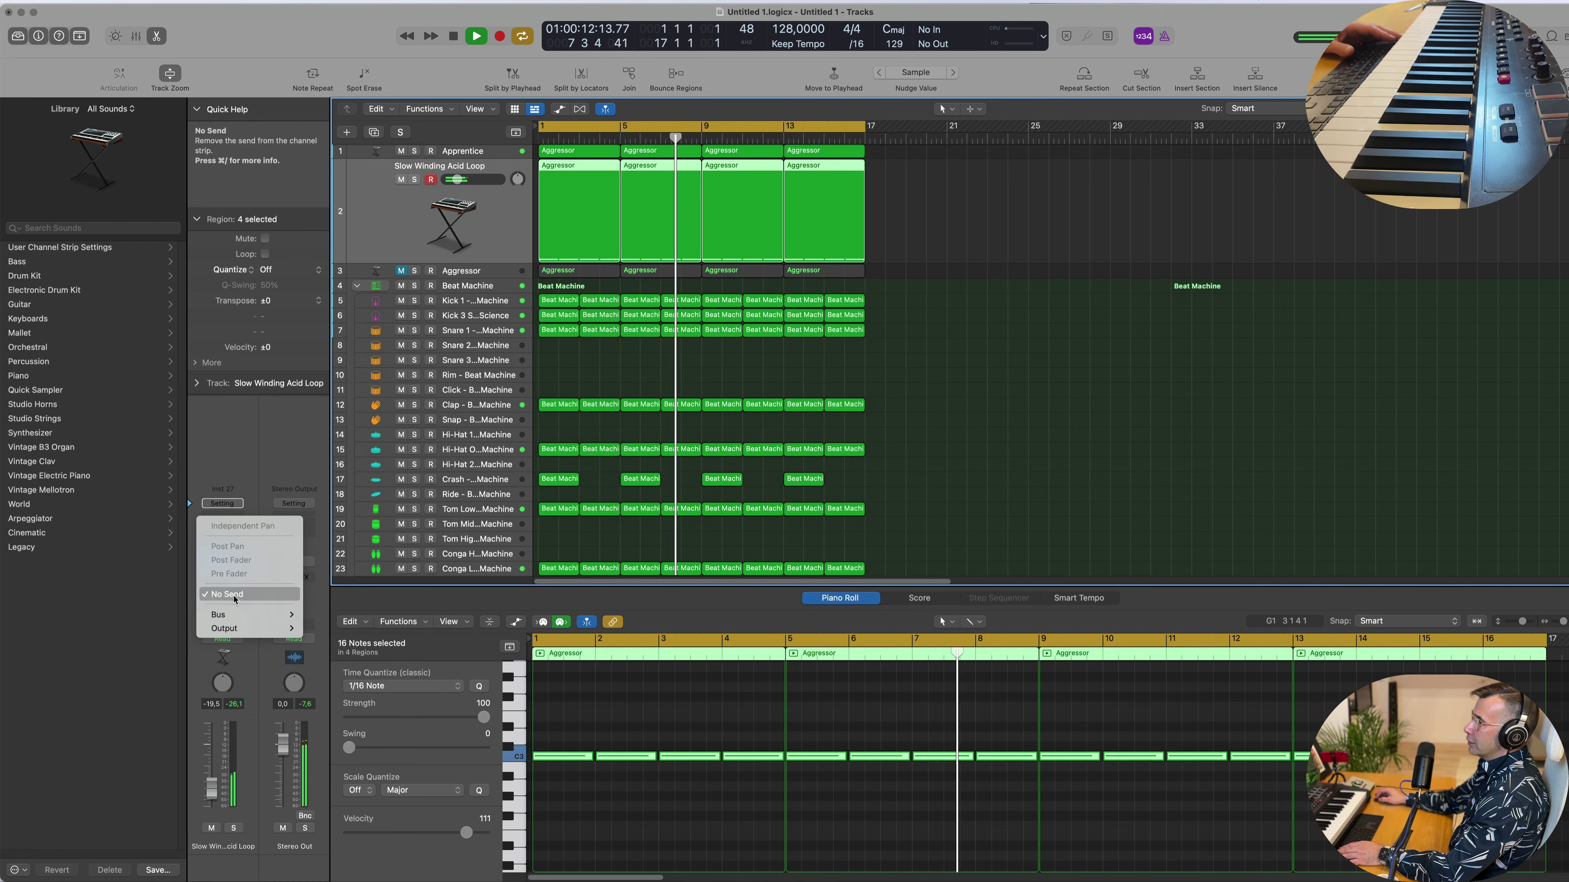
pyautogui.moveTo(218, 614)
pyautogui.moveTo(333, 376)
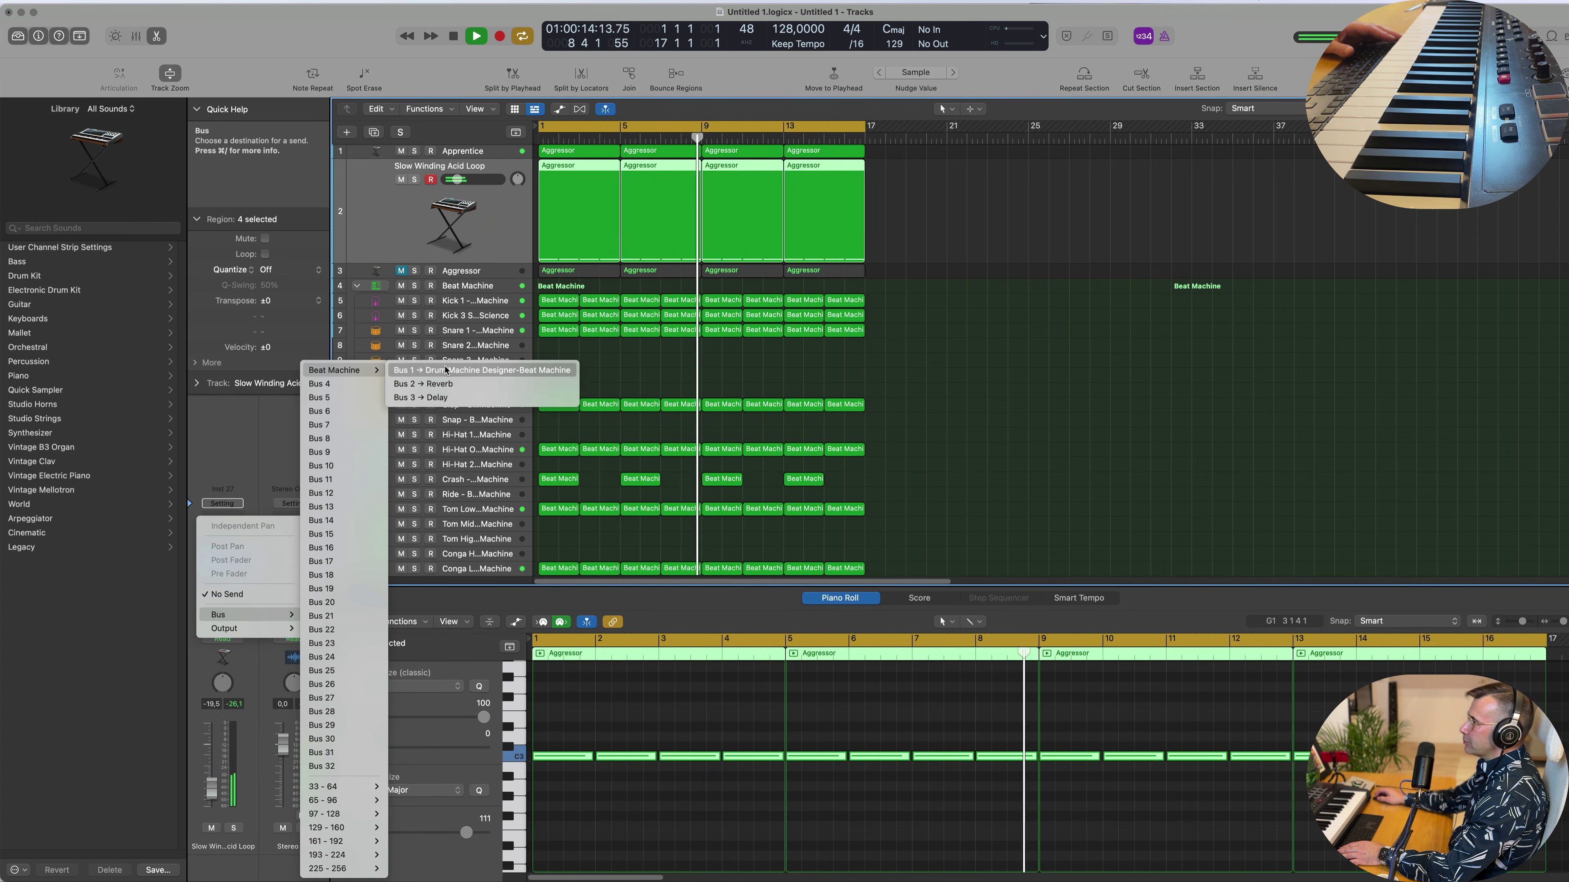
pyautogui.click(426, 397)
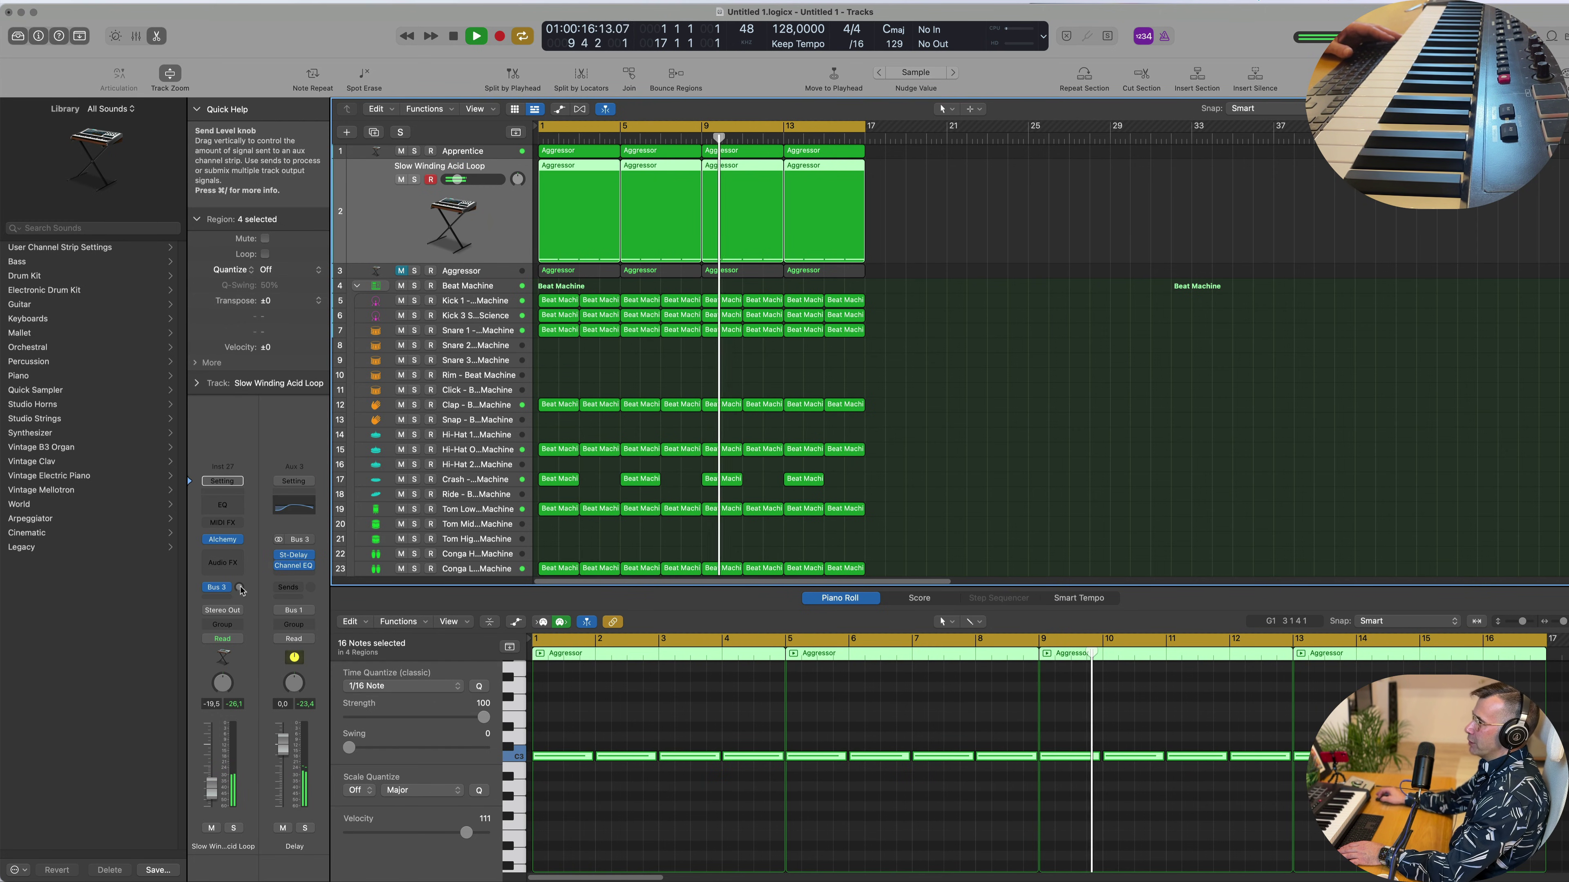
pyautogui.moveTo(238, 588)
pyautogui.moveTo(239, 587); pyautogui.dragTo(241, 595)
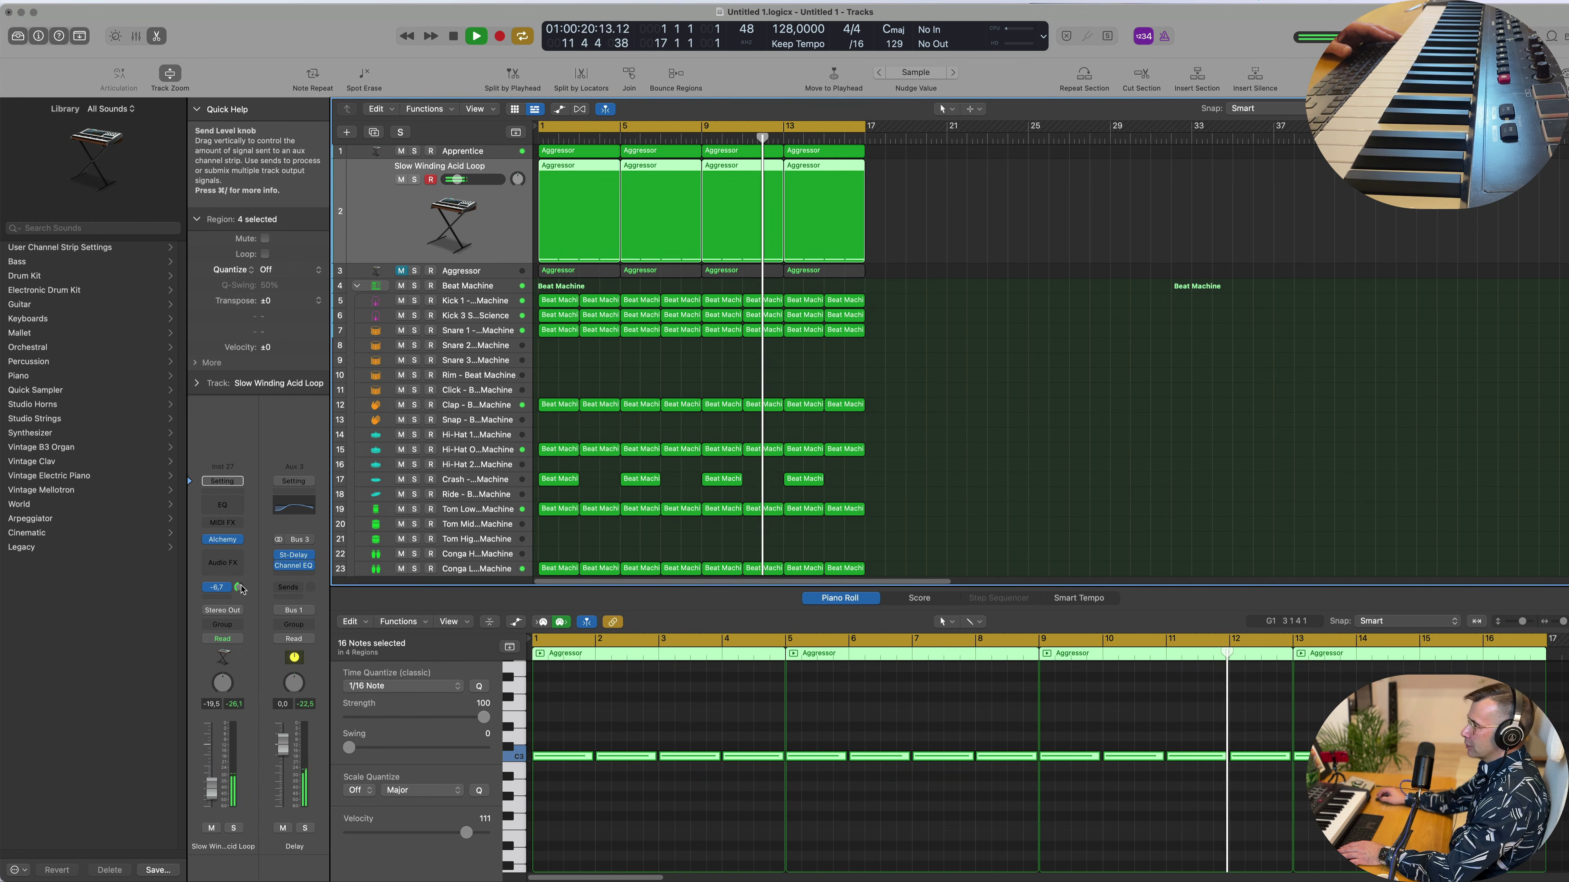
pyautogui.moveTo(241, 590); pyautogui.dragTo(241, 592)
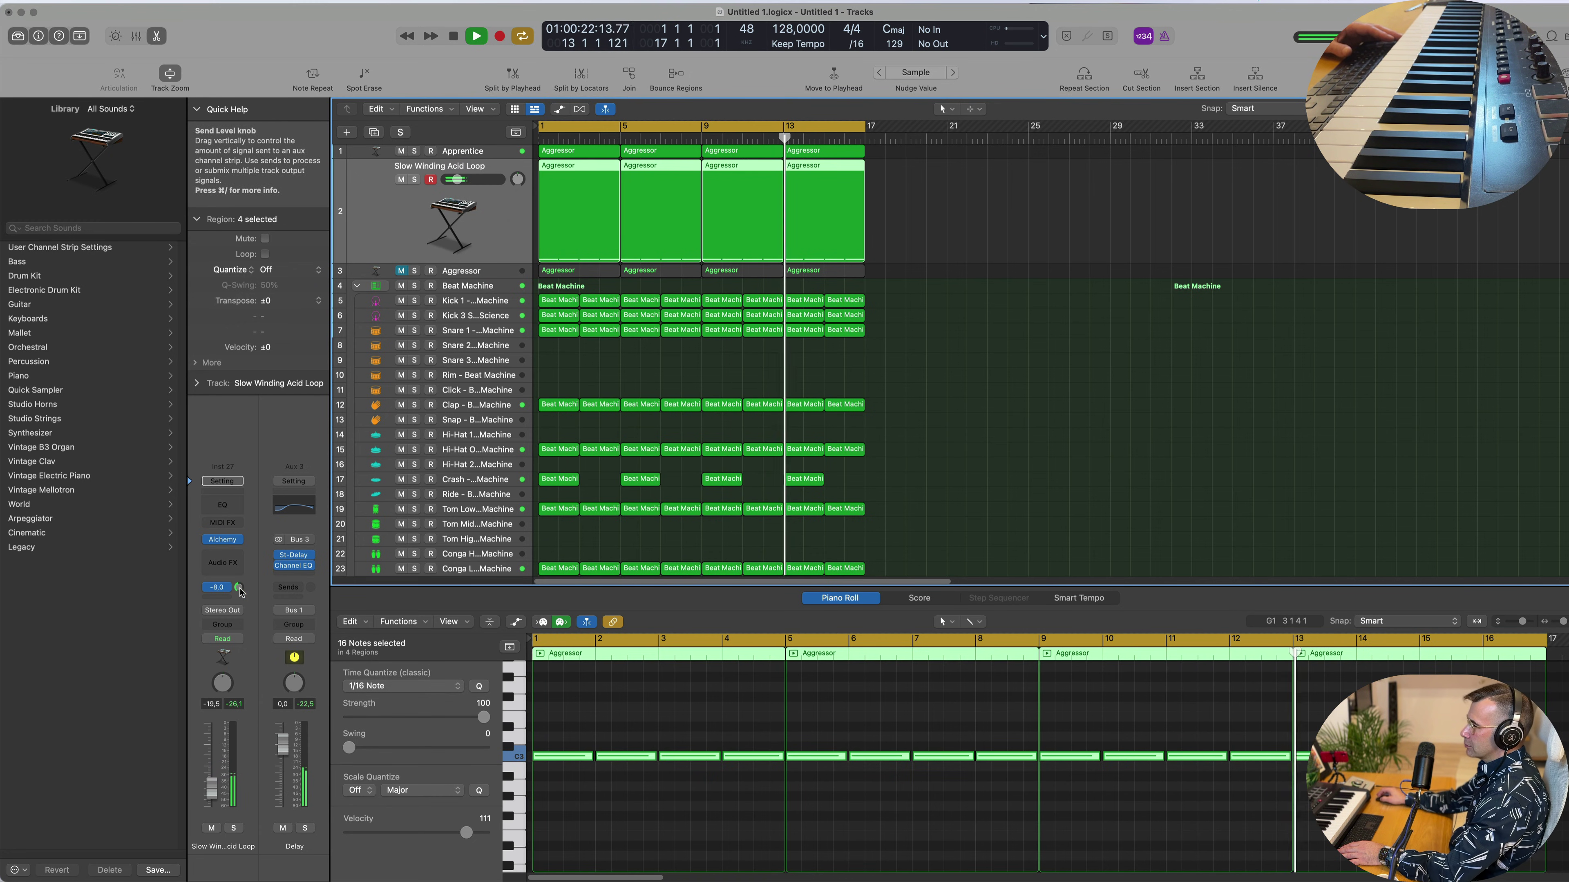
# Select the Kick 1 track and show the mixer with all the track channel strips.
pyautogui.click(496, 299)
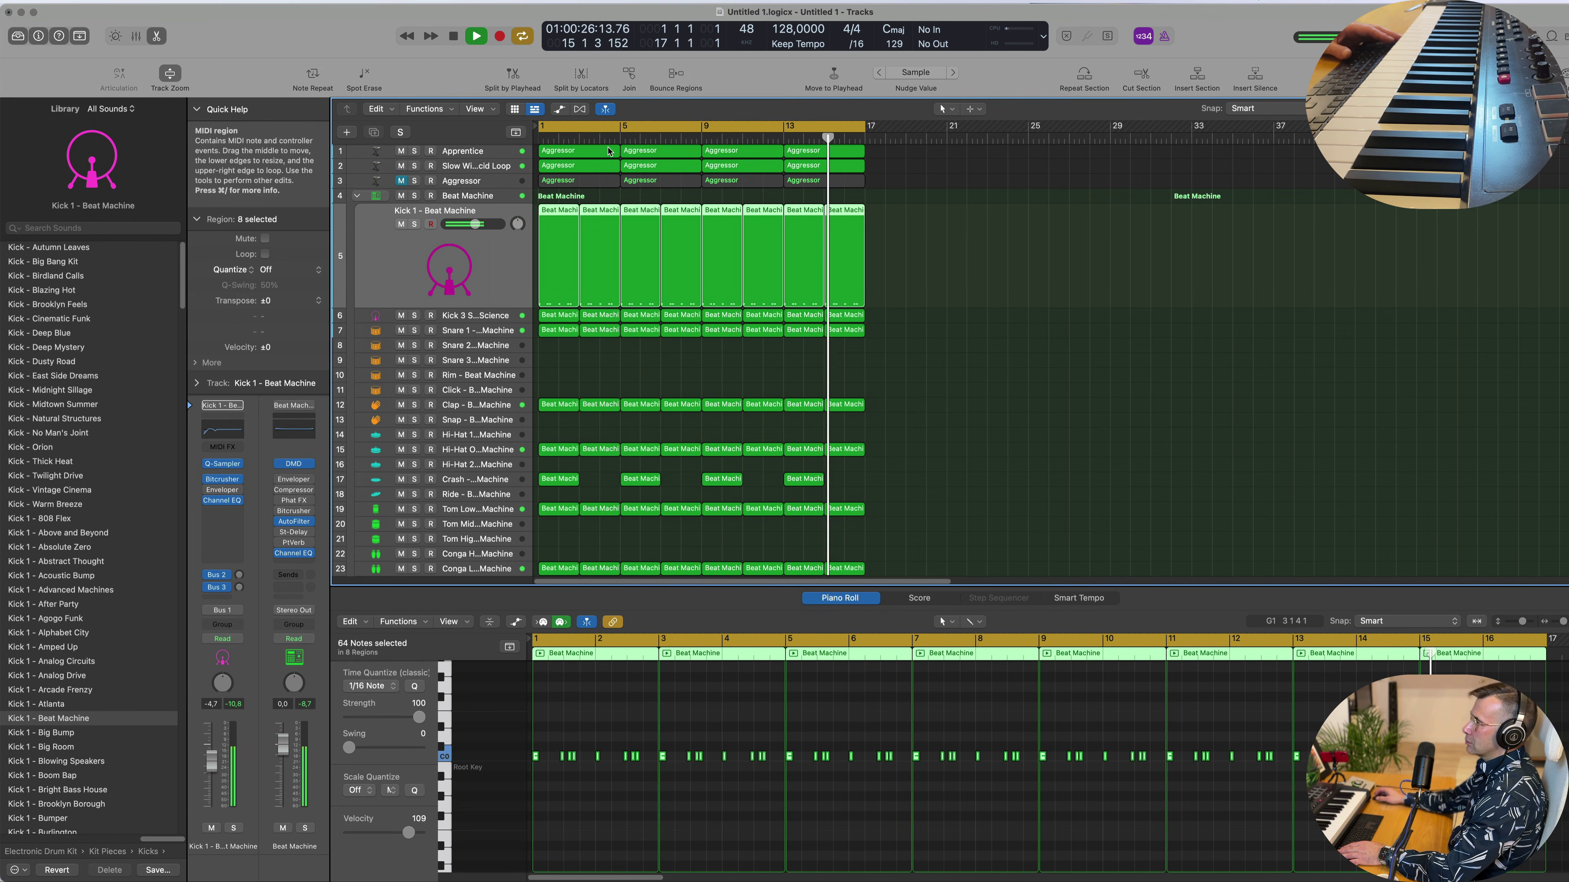
pyautogui.press('x')
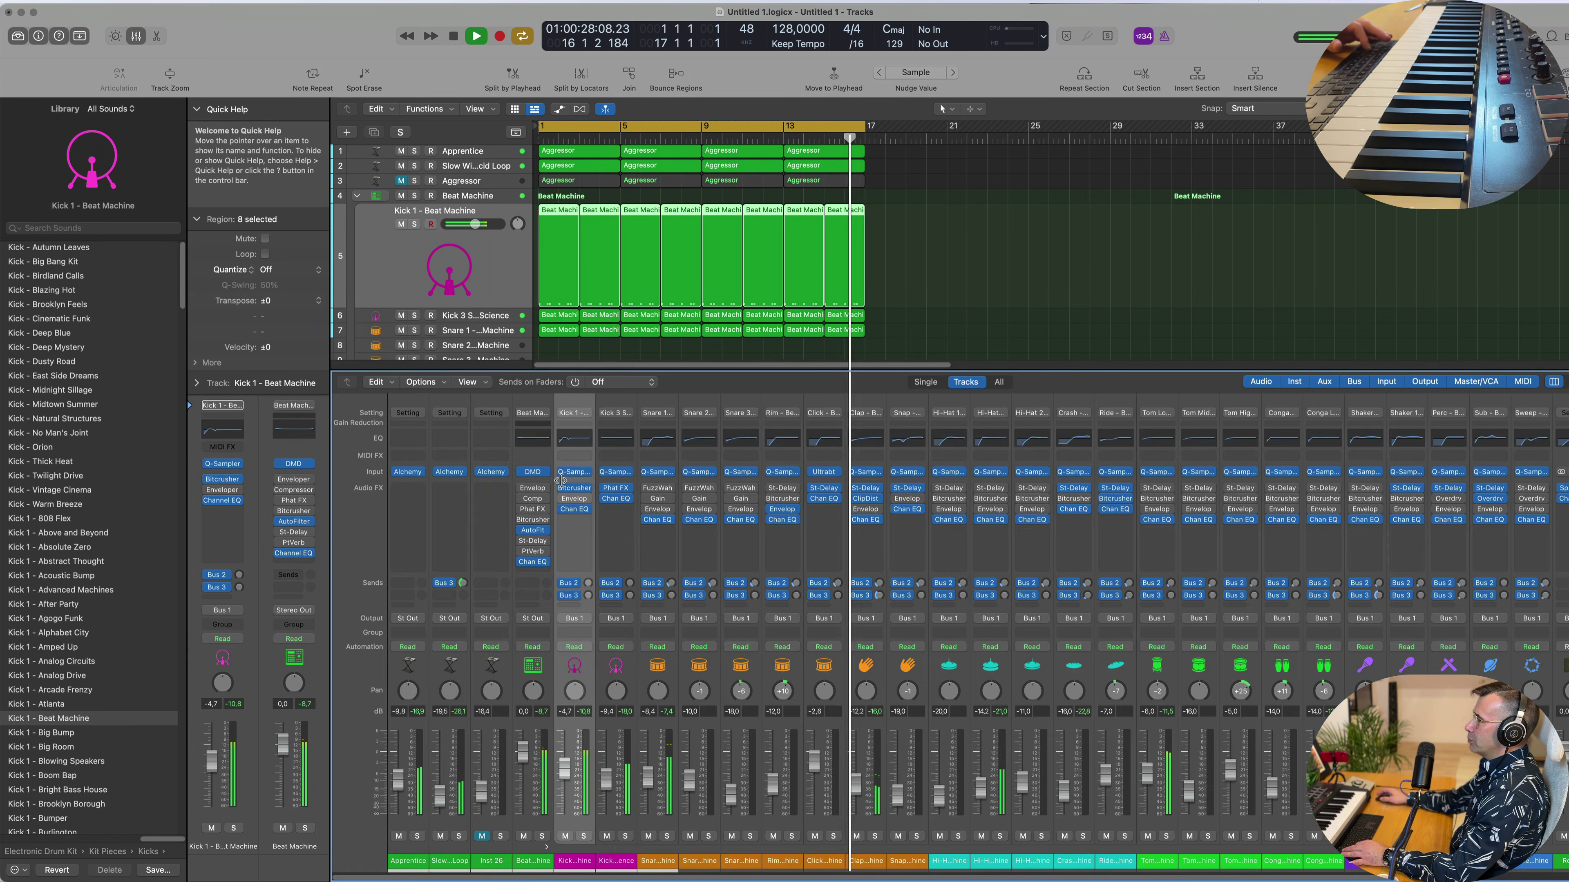
pyautogui.press('x')
pyautogui.press('x')
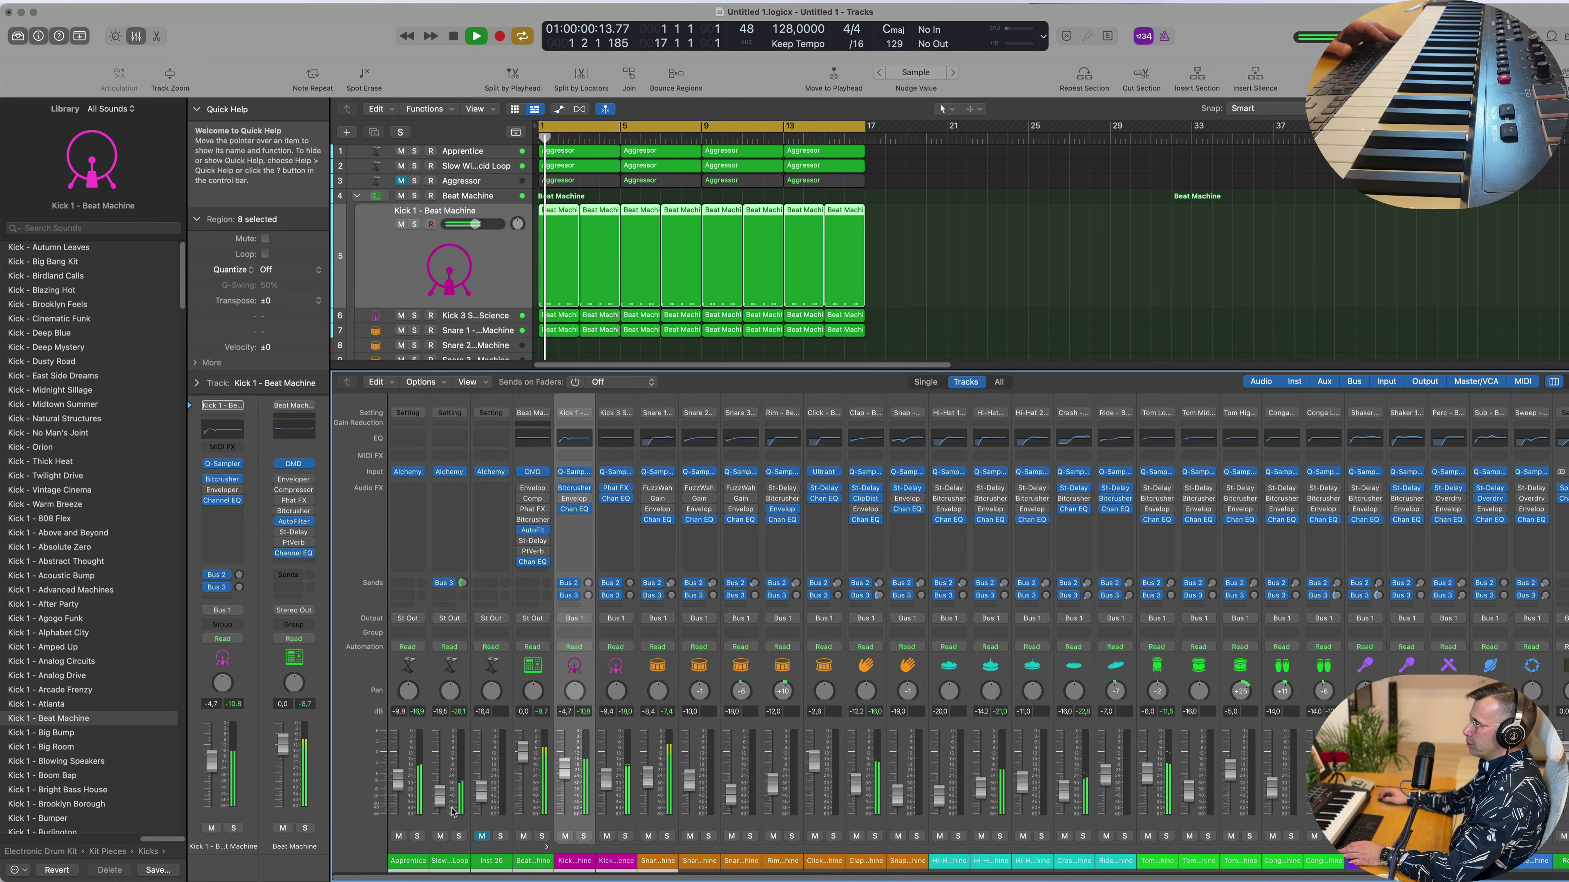
# Lower the Apprentice volume to about -11.2 dB and the acid track to about -20 dB, then hide the mixer and deselect all regions.
pyautogui.moveTo(399, 783); pyautogui.dragTo(442, 824)
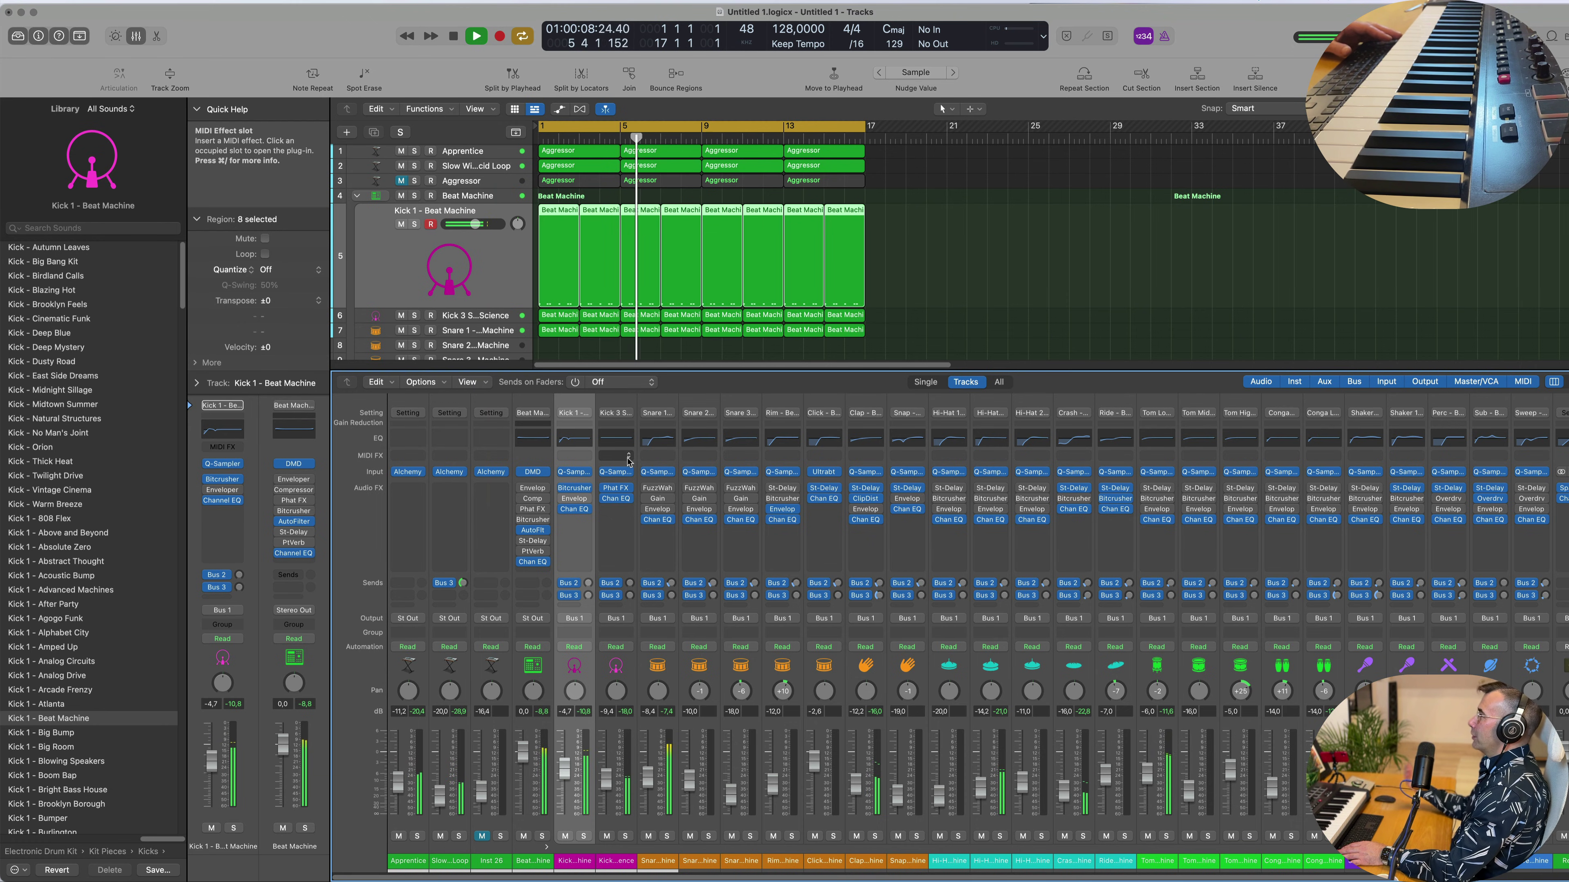
pyautogui.press('x')
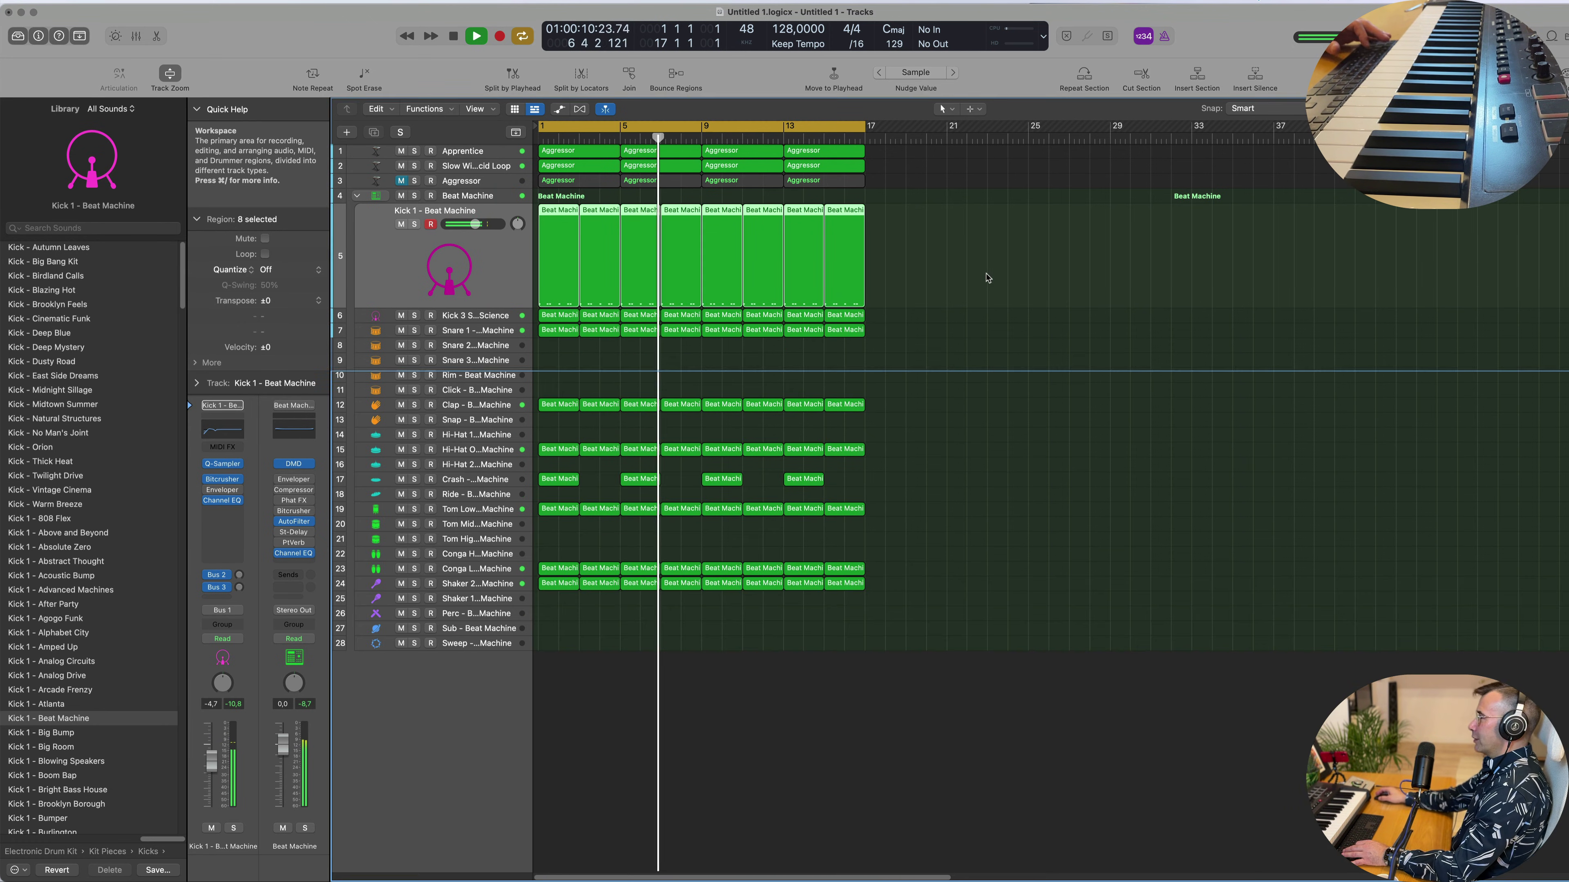
pyautogui.press('x')
pyautogui.press('x')
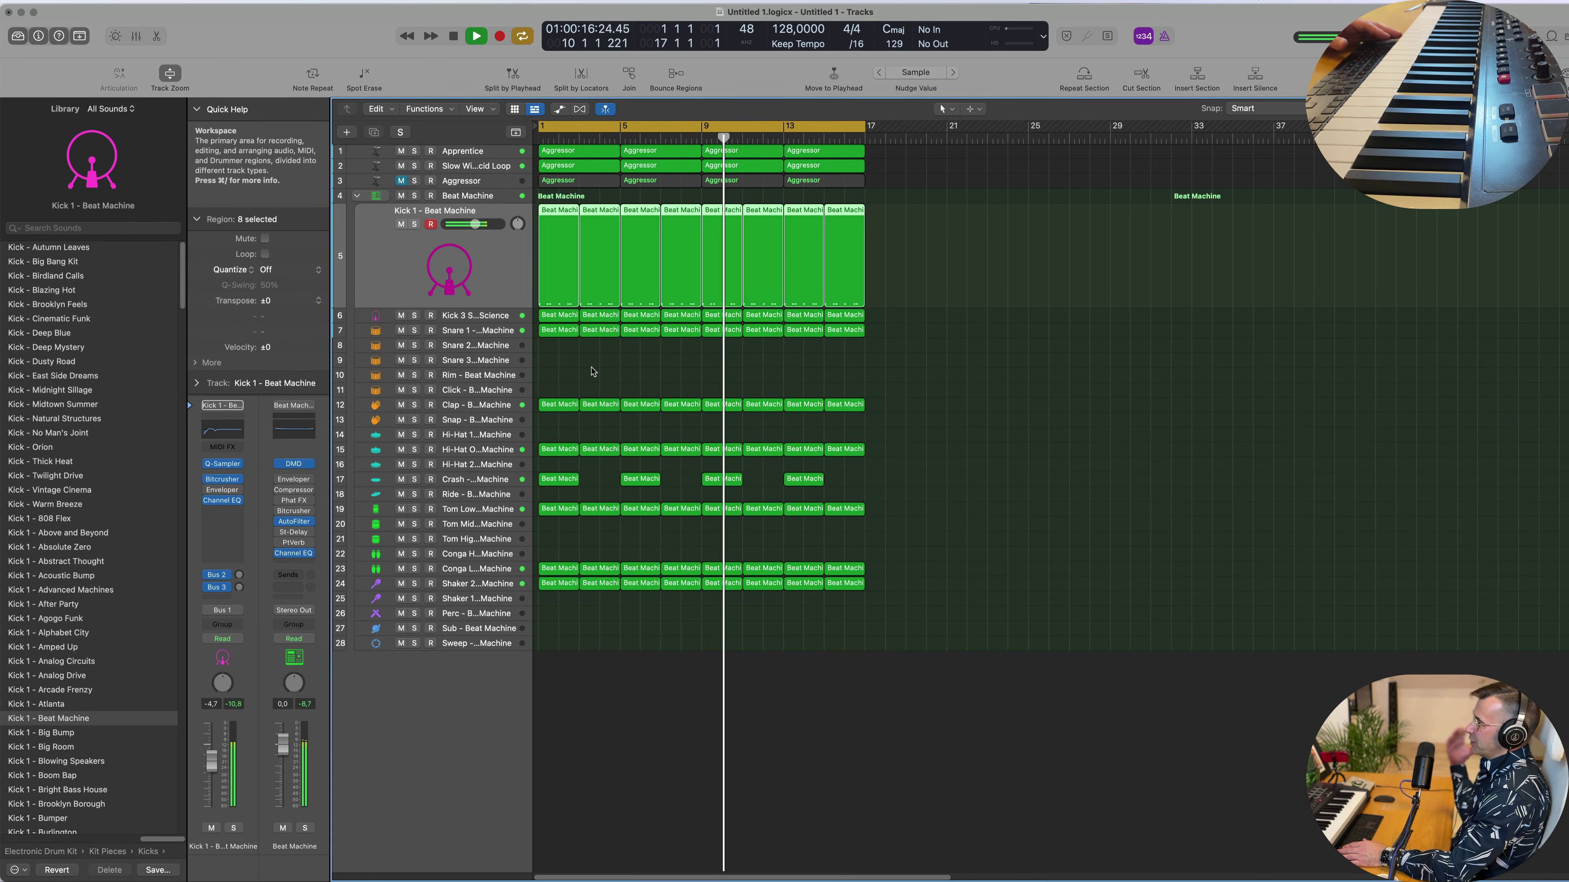
pyautogui.click(677, 368)
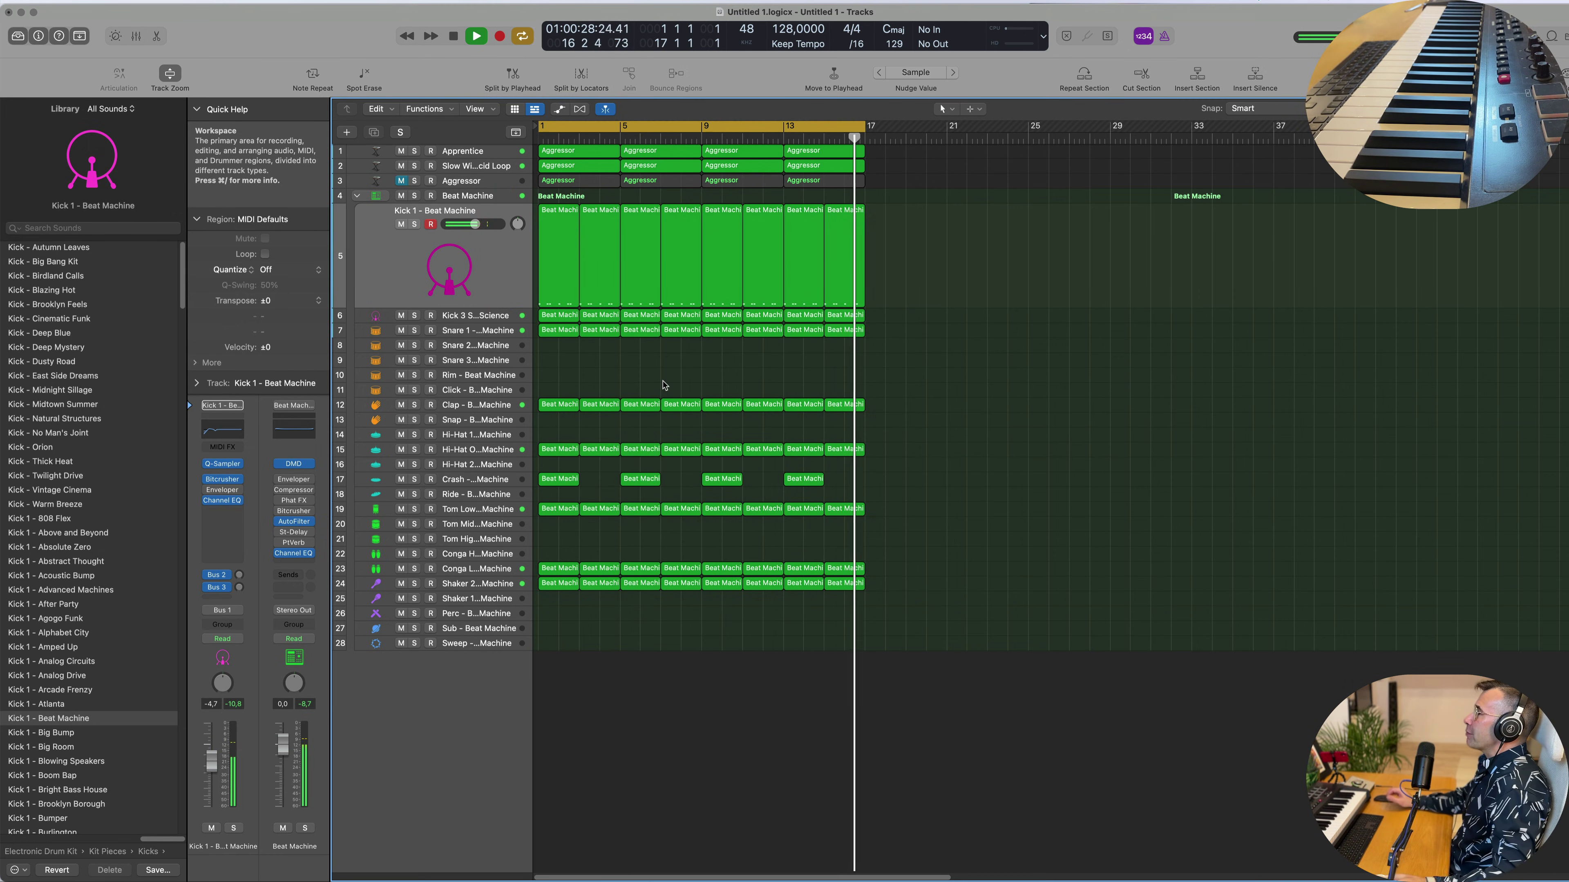
# Duplicate the Apprentice track without its regions and replace the copy's Alchemy instrument with a stereo Retro Synth.
pyautogui.click(488, 154)
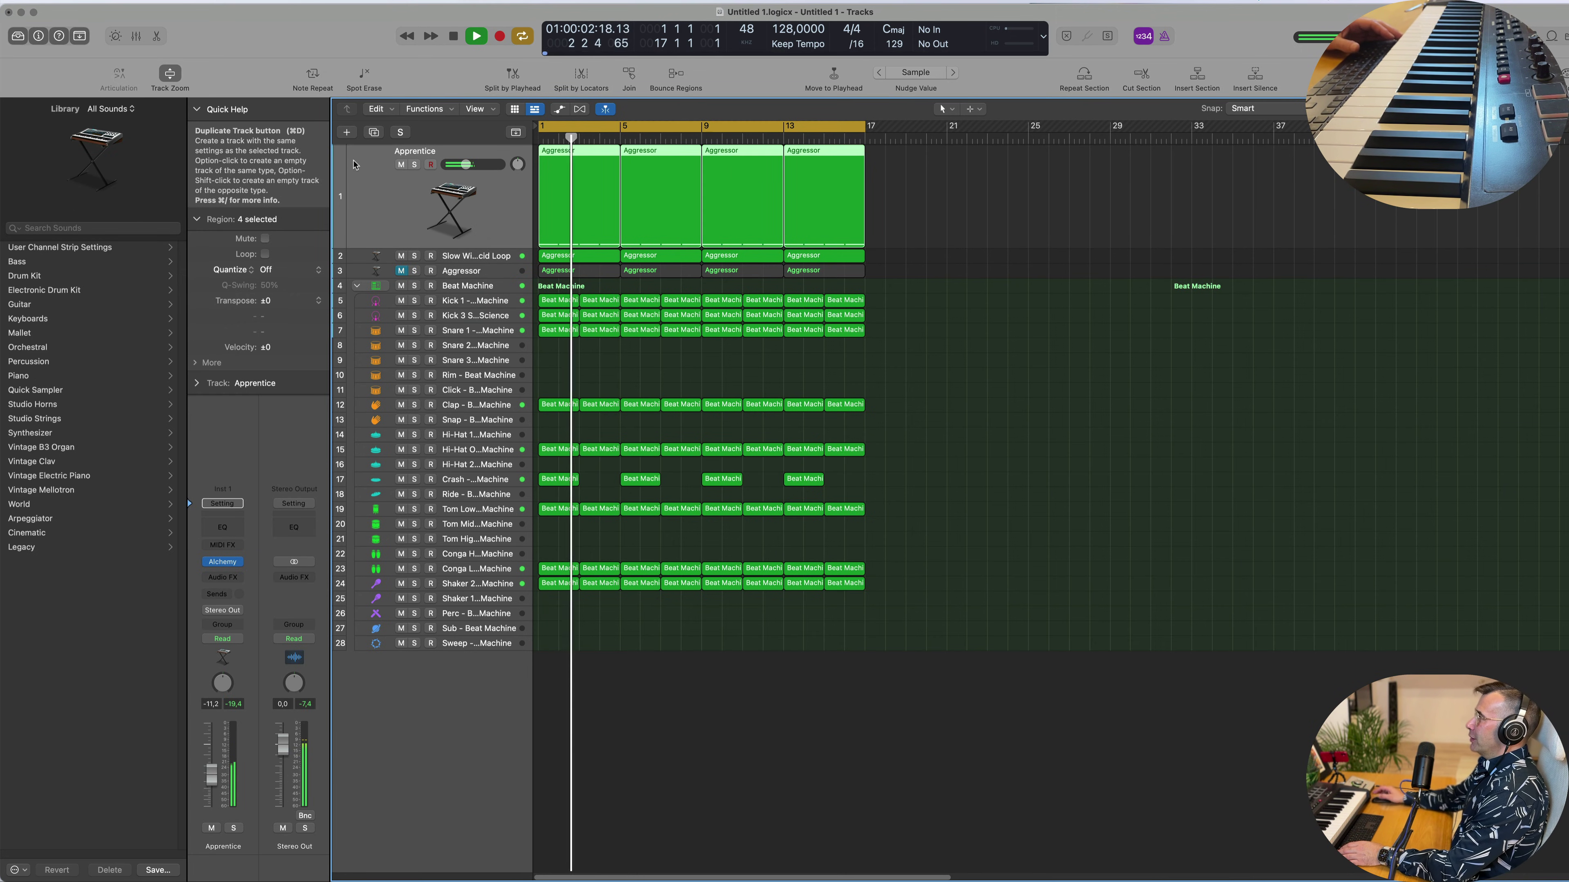
pyautogui.press('super+d')
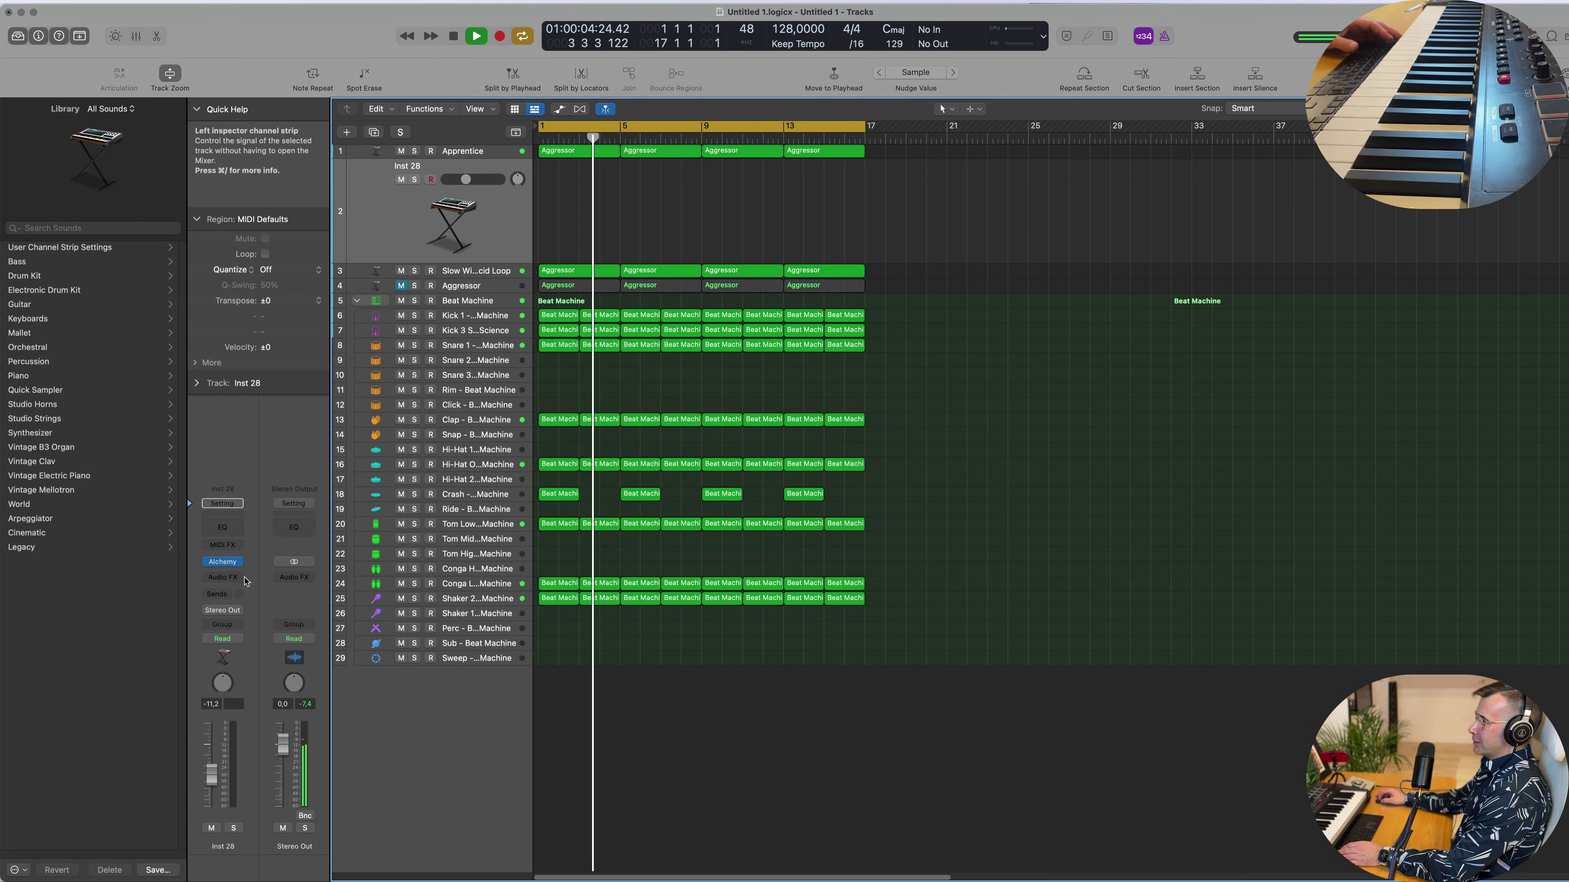
pyautogui.click(222, 562)
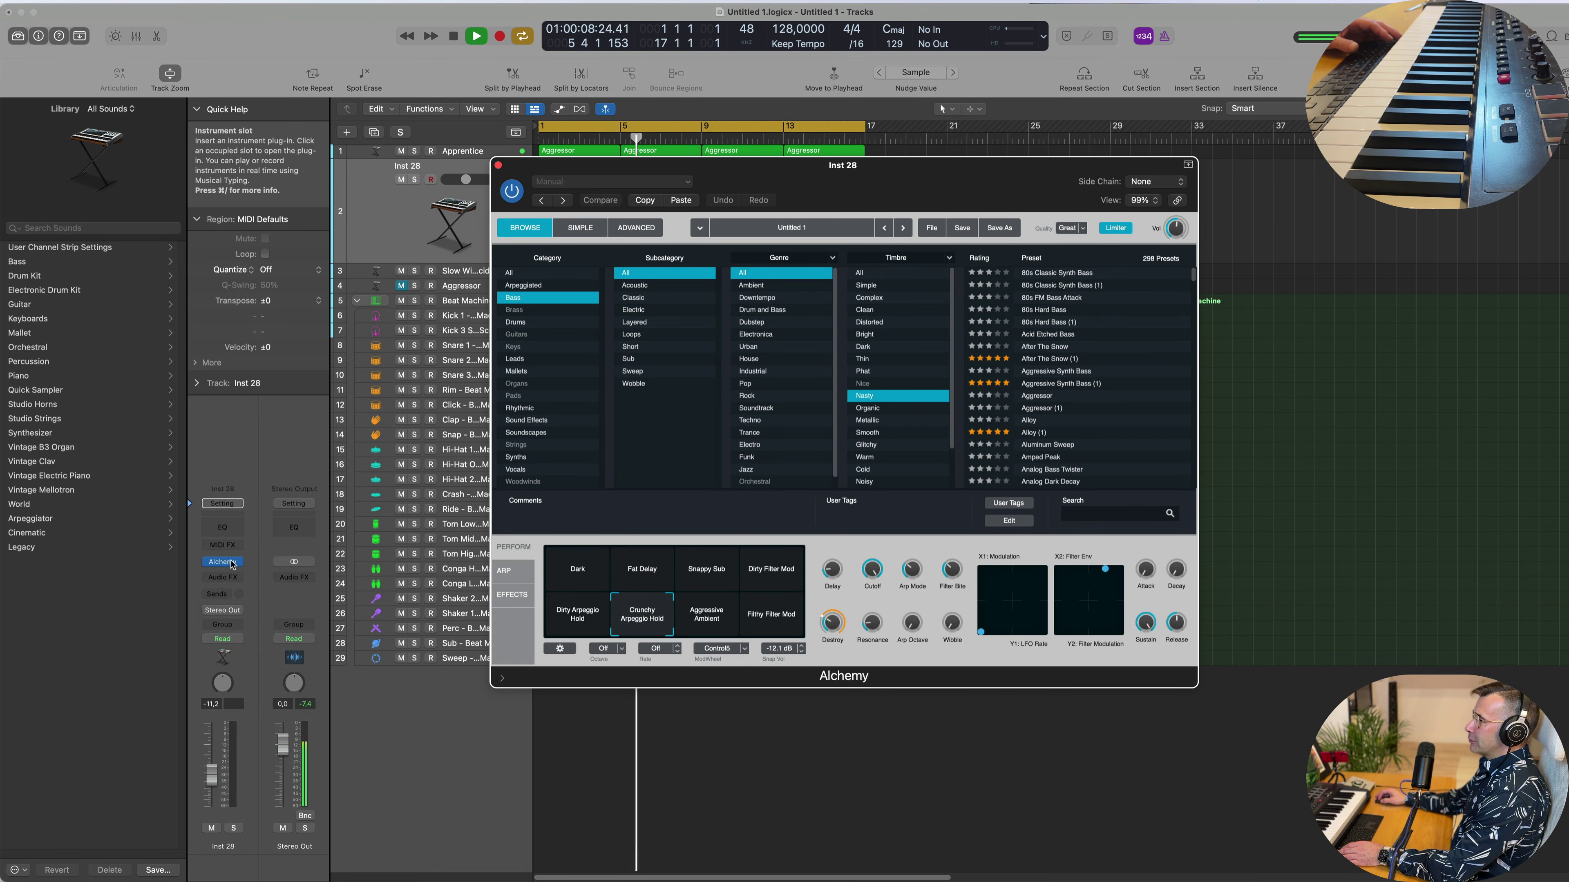
pyautogui.click(234, 563)
pyautogui.moveTo(270, 660)
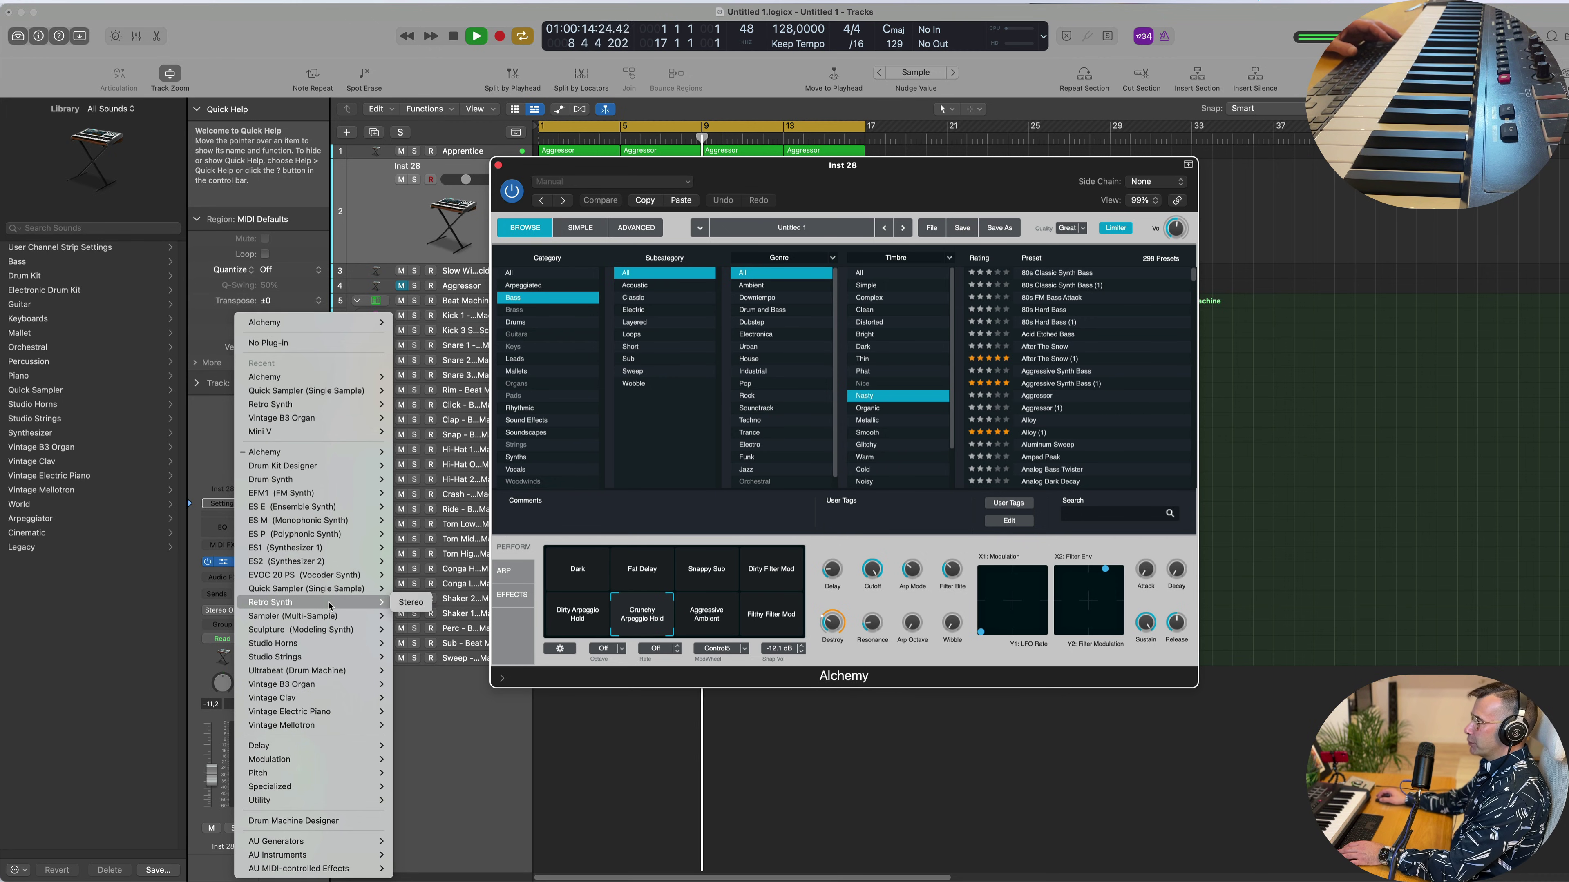
pyautogui.click(411, 603)
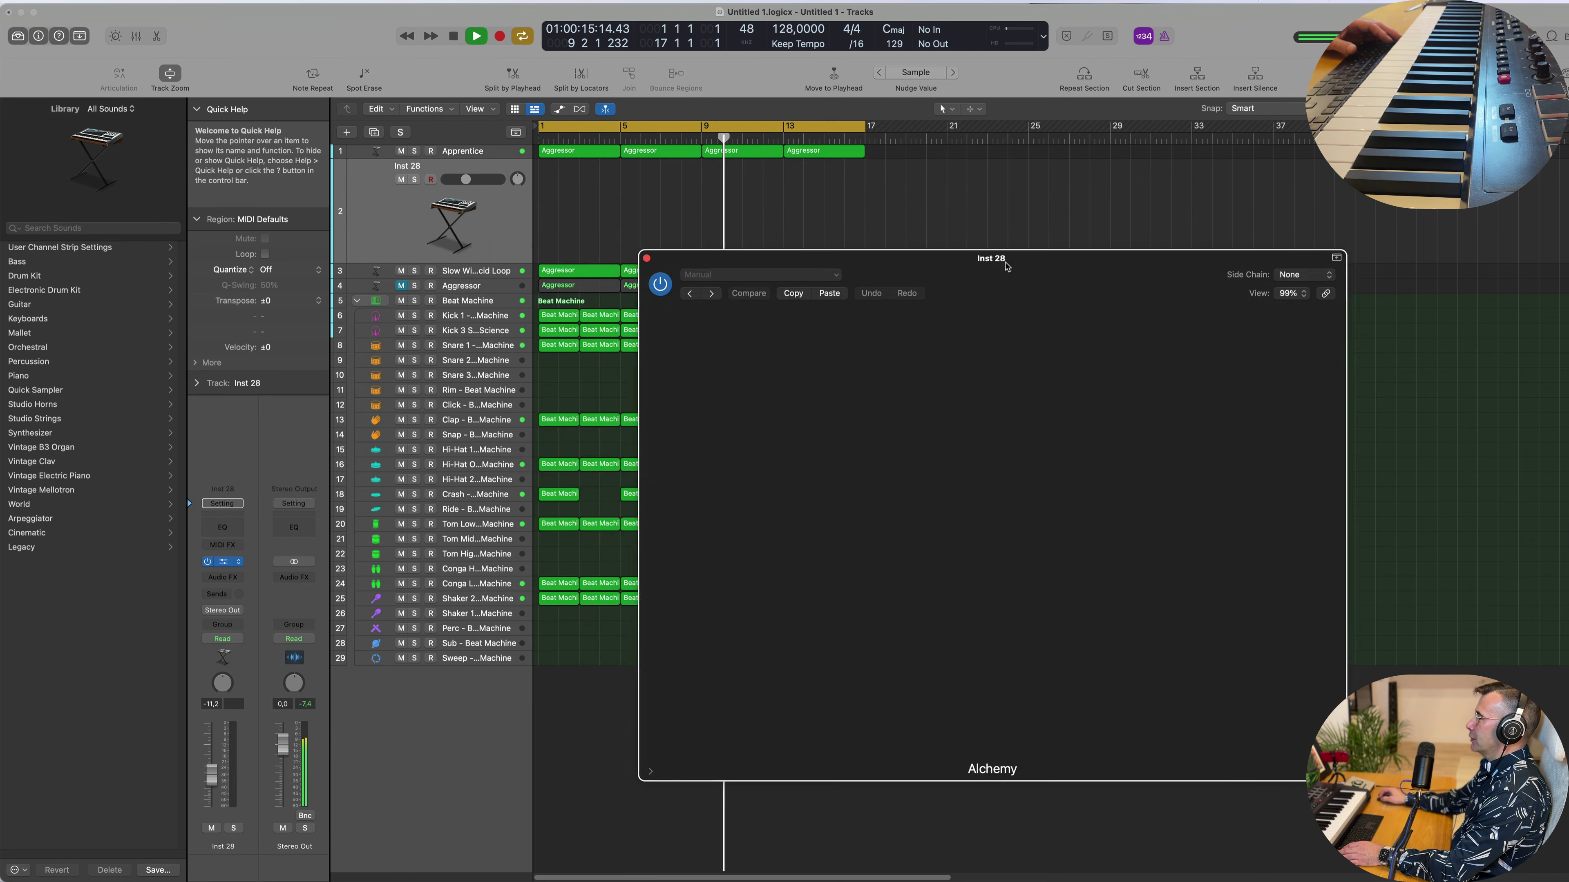
pyautogui.moveTo(862, 293); pyautogui.dragTo(911, 271)
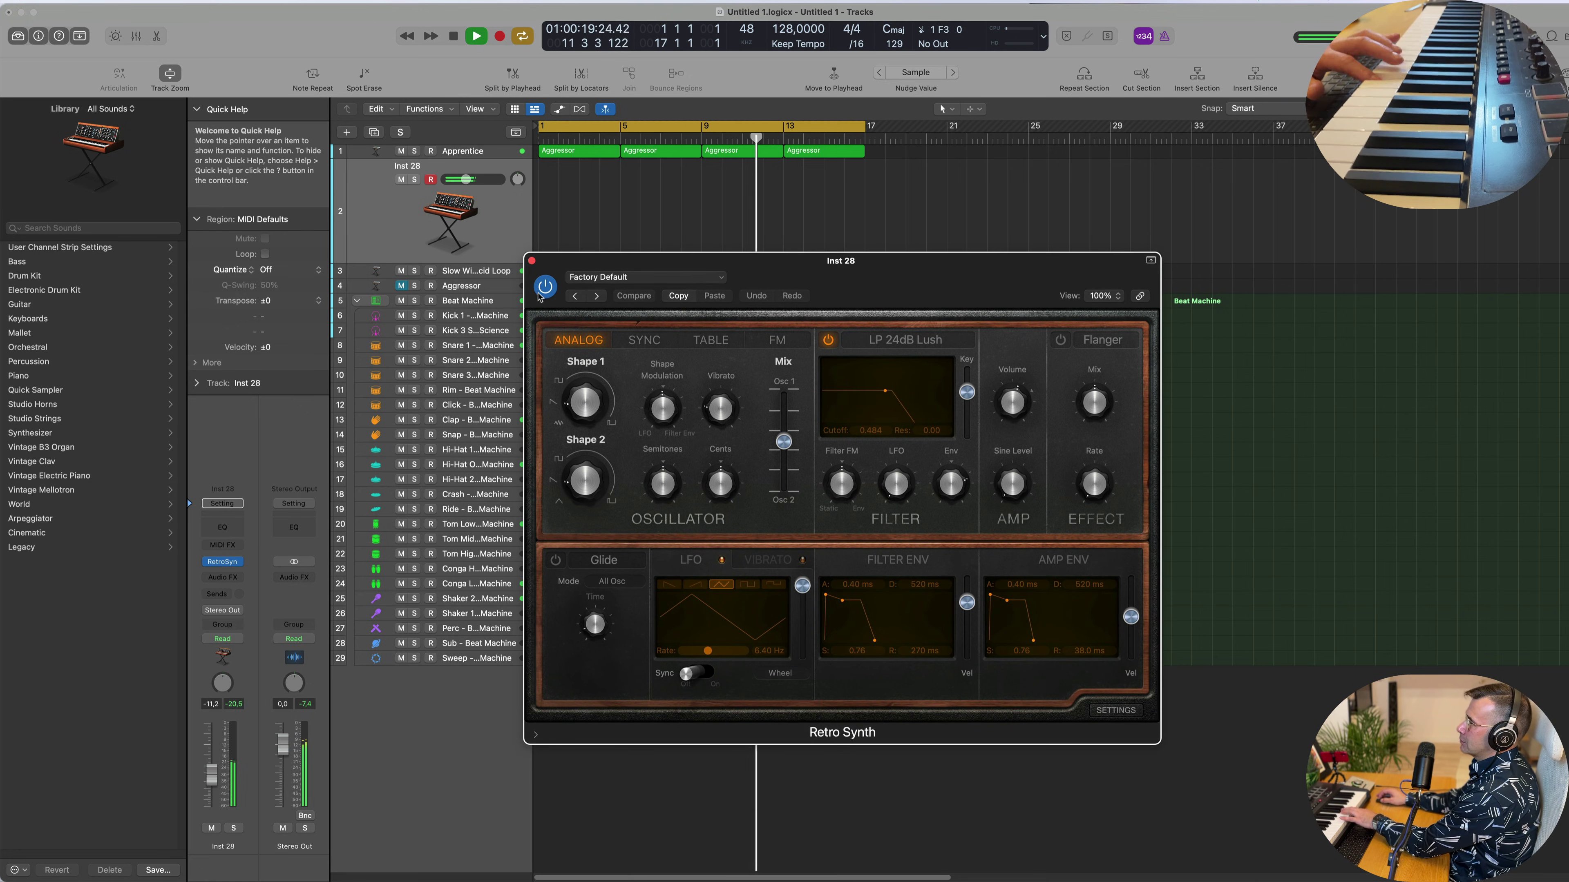
# Audition the Retro Synth presets one after another up to Growl Baby during playback, lowering the track's volume to about -16 dB.
pyautogui.click(598, 297)
pyautogui.click(674, 280)
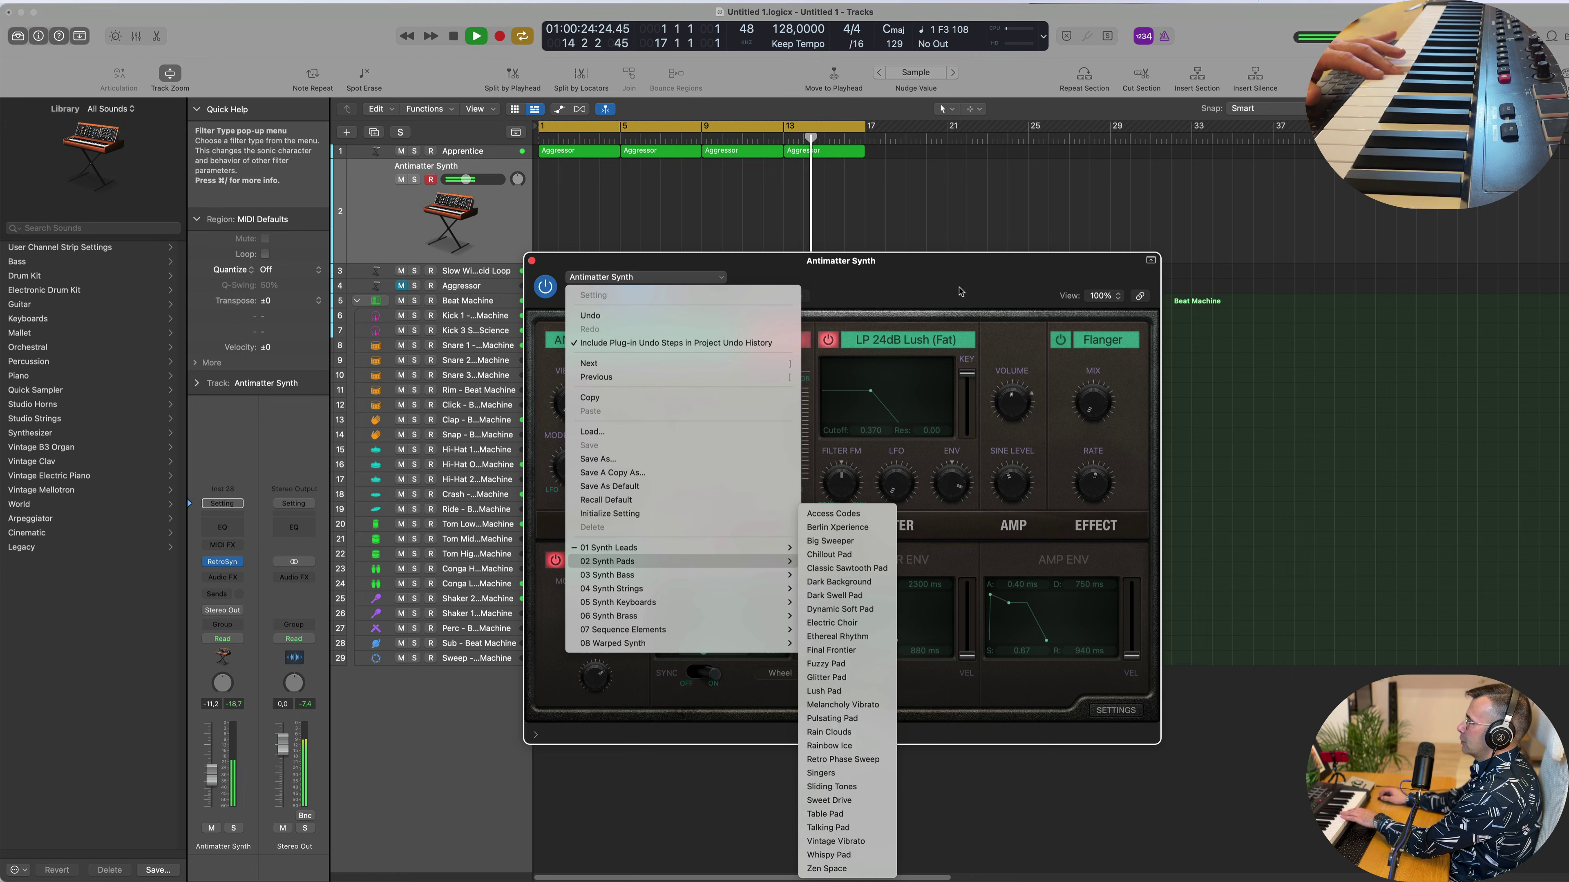
pyautogui.click(652, 284)
pyautogui.click(595, 297)
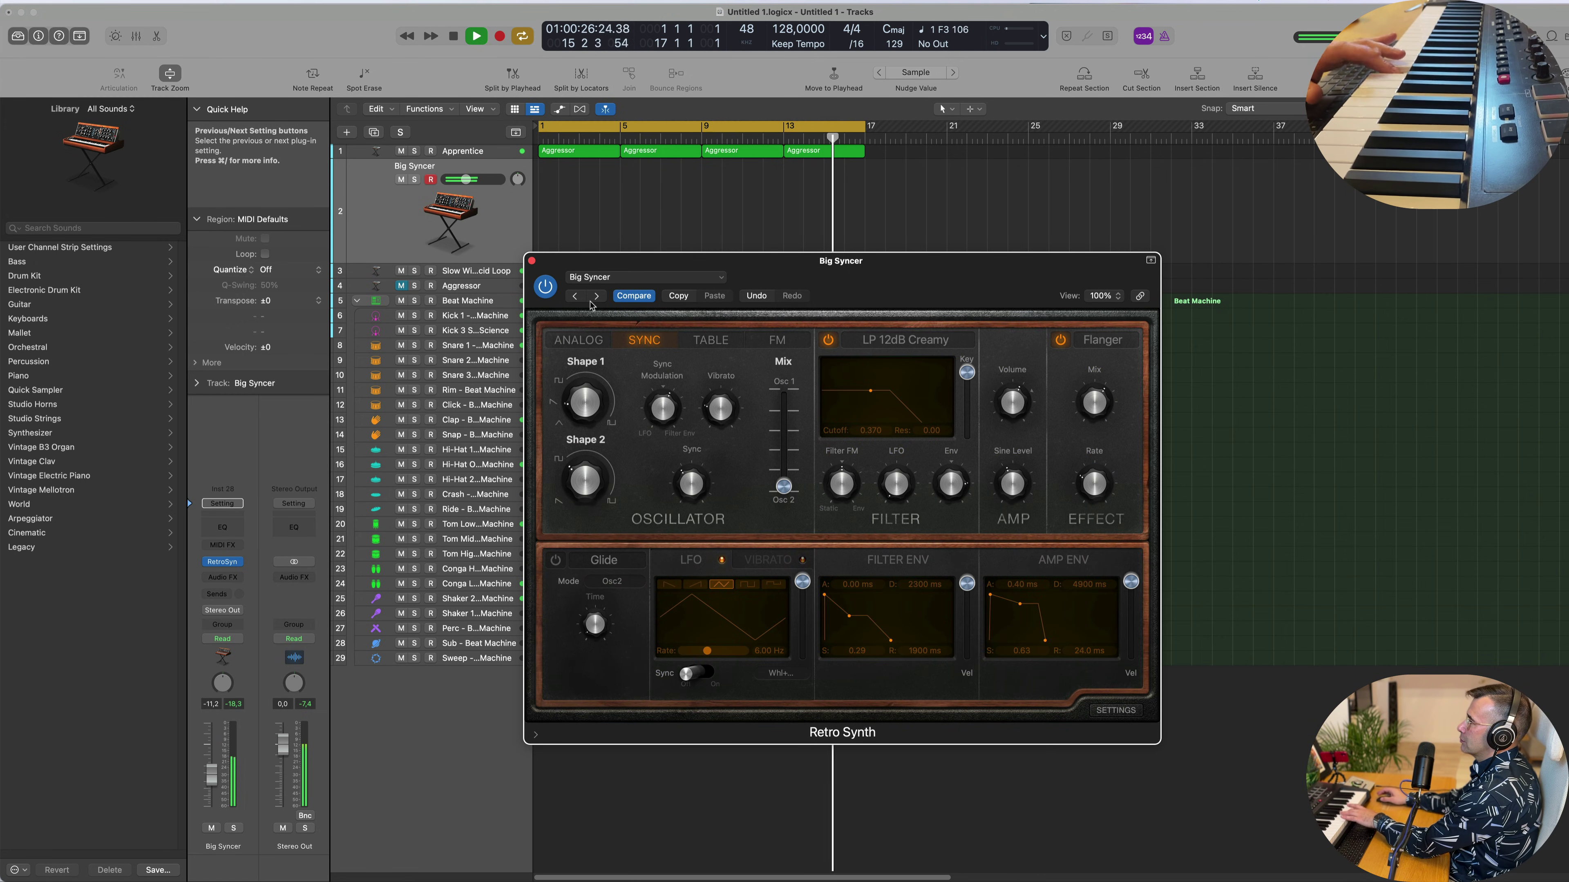
pyautogui.click(597, 297)
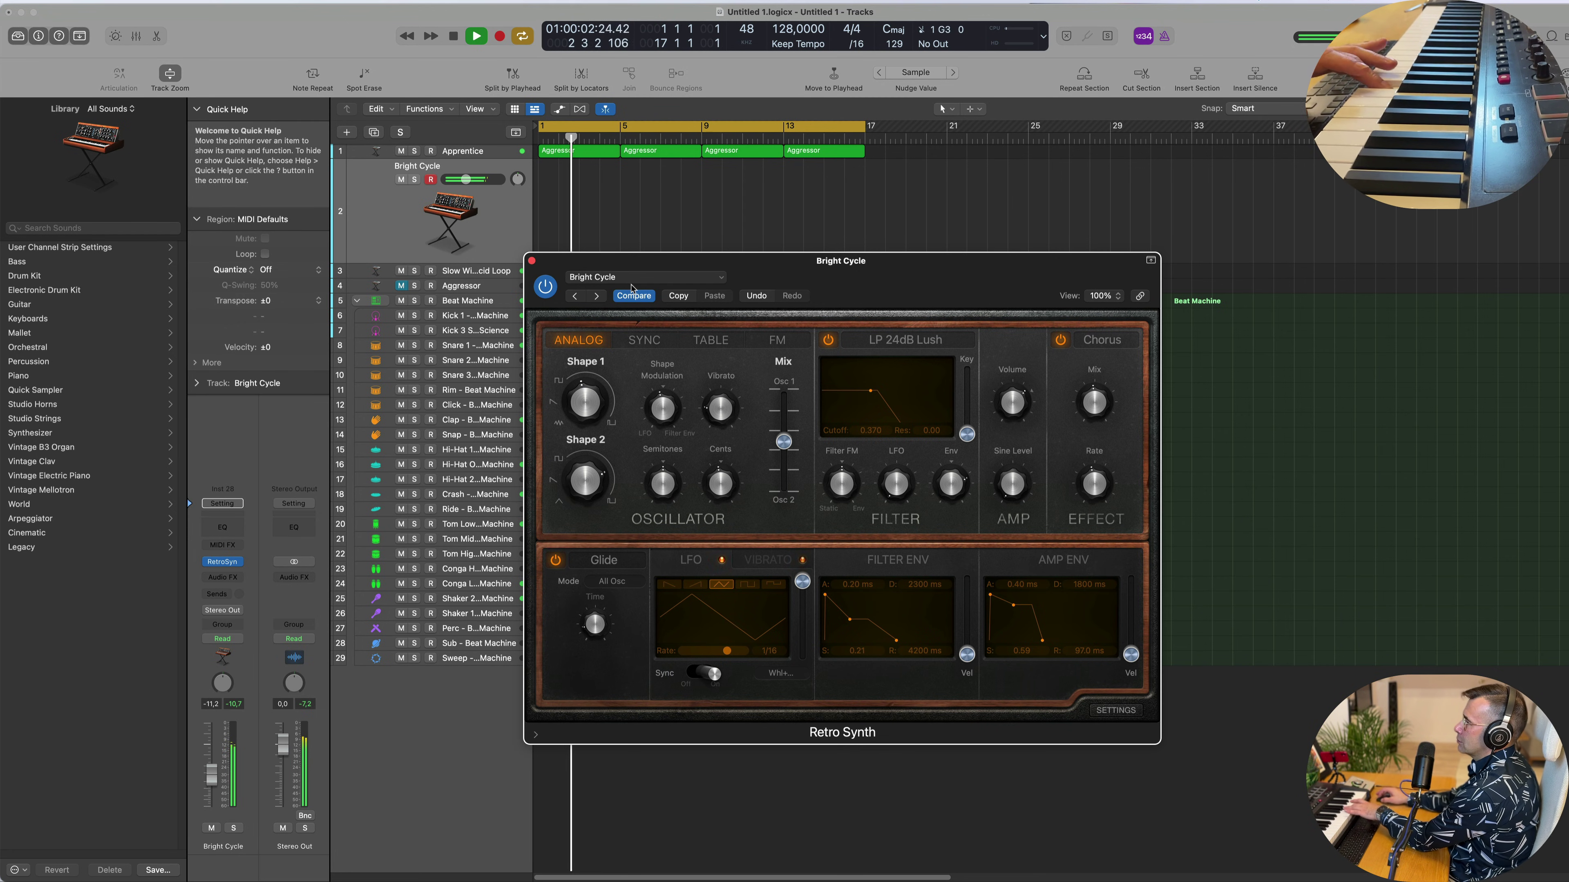
pyautogui.moveTo(211, 773); pyautogui.dragTo(212, 797)
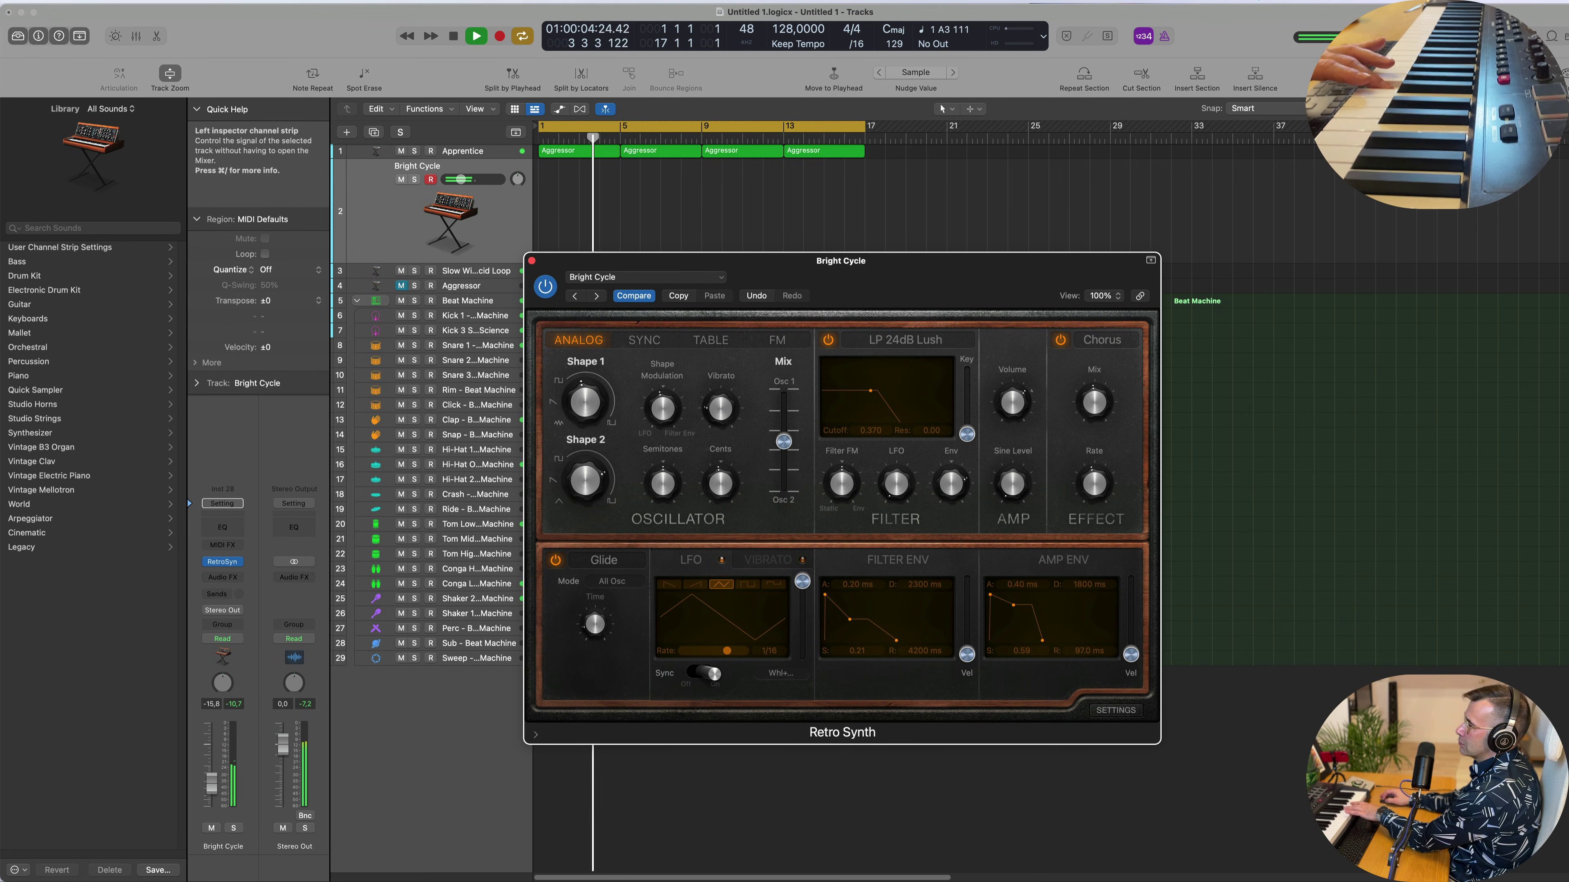
pyautogui.click(596, 297)
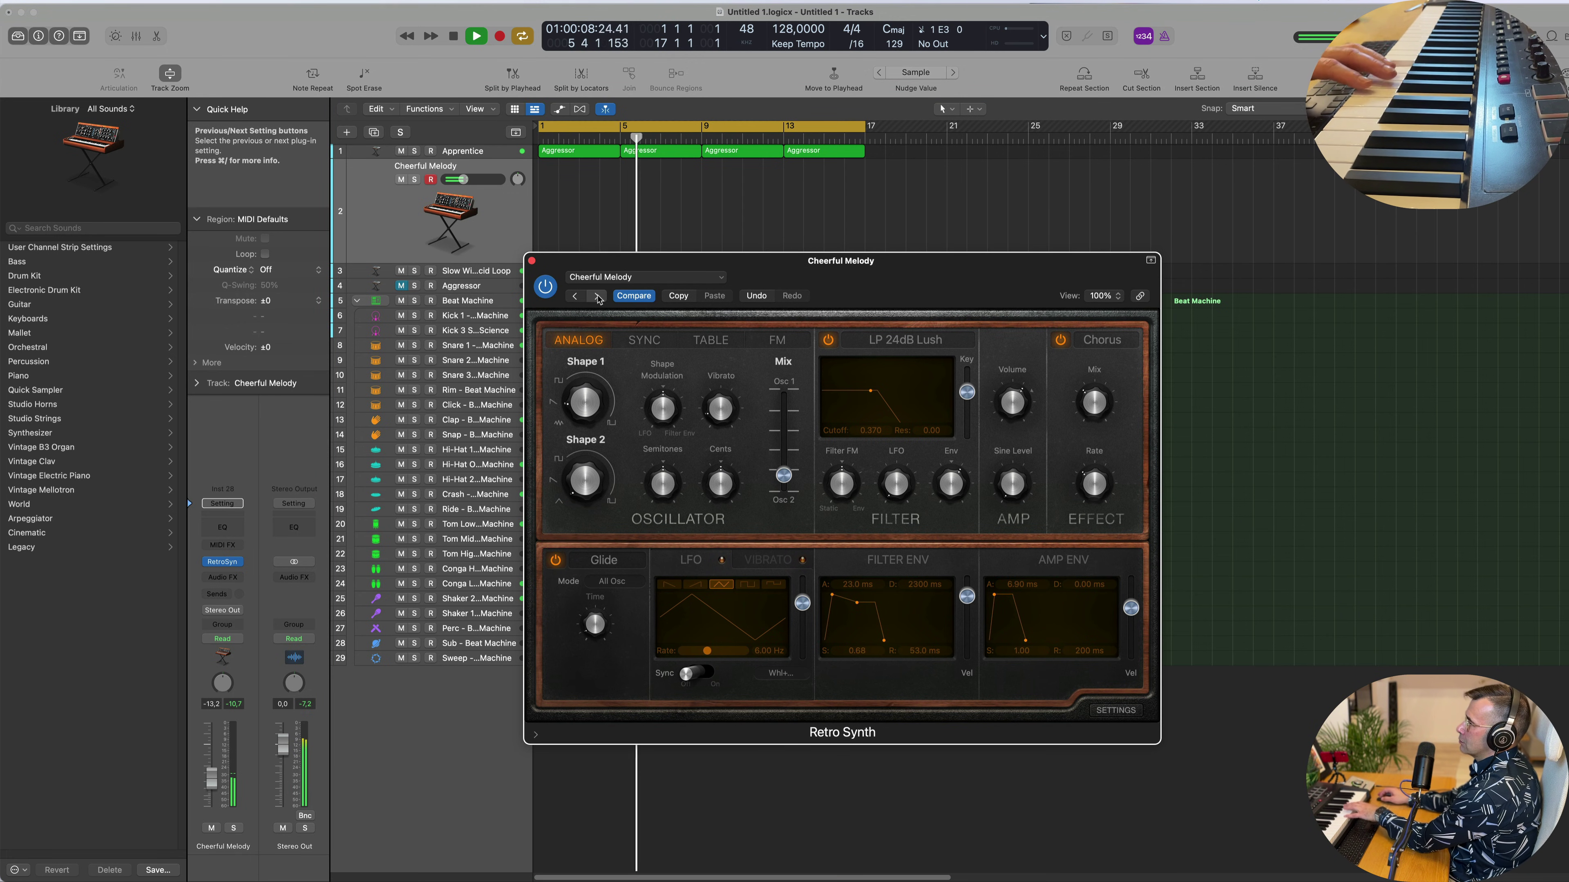
pyautogui.click(597, 297)
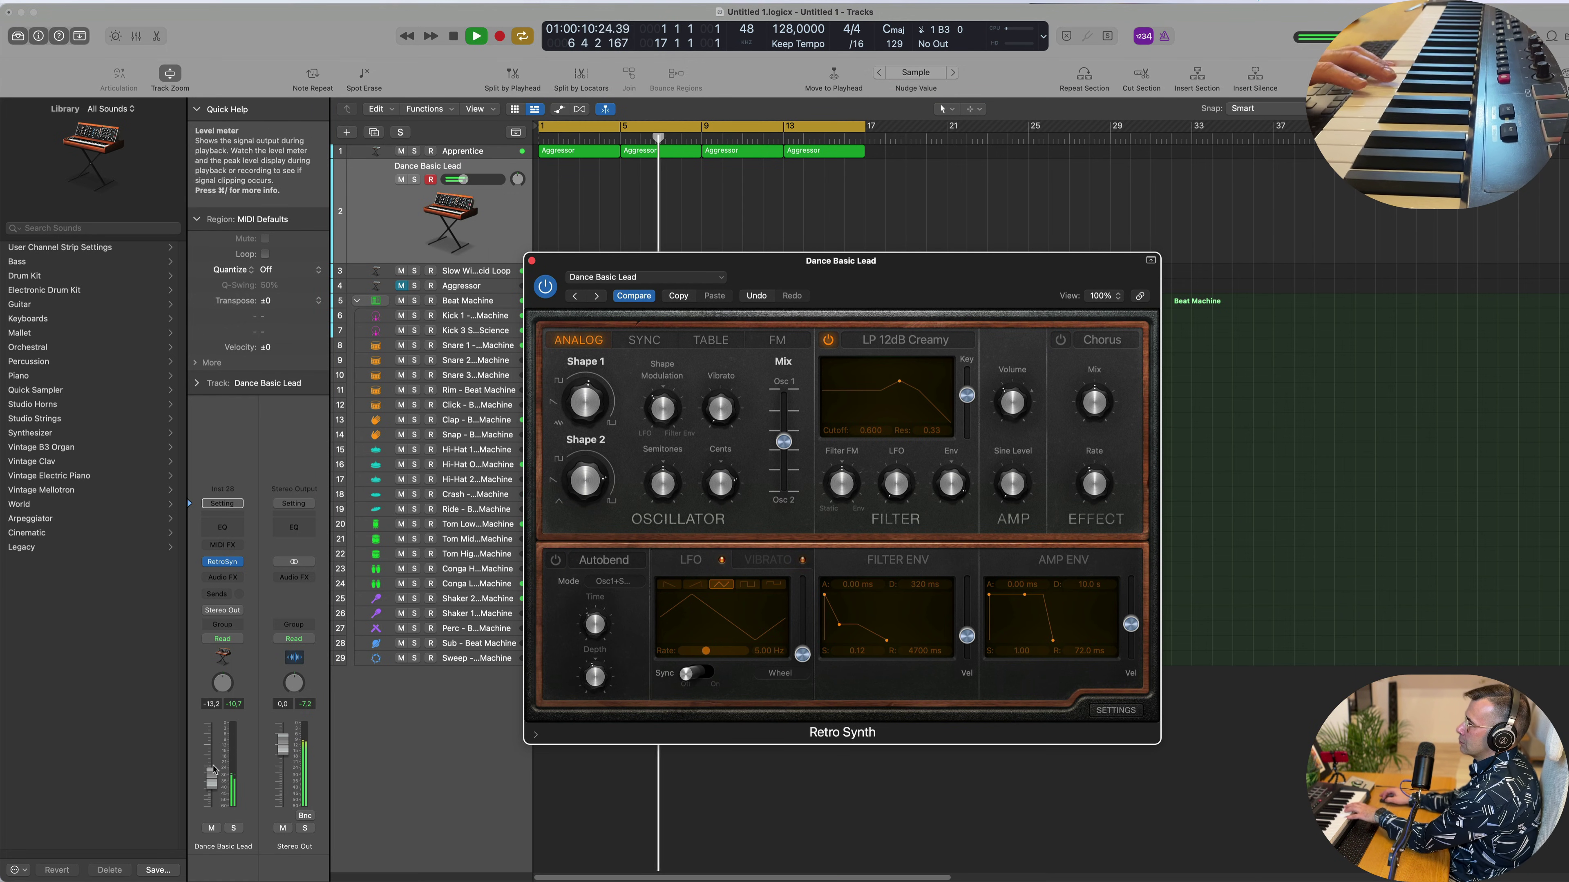
pyautogui.click(597, 297)
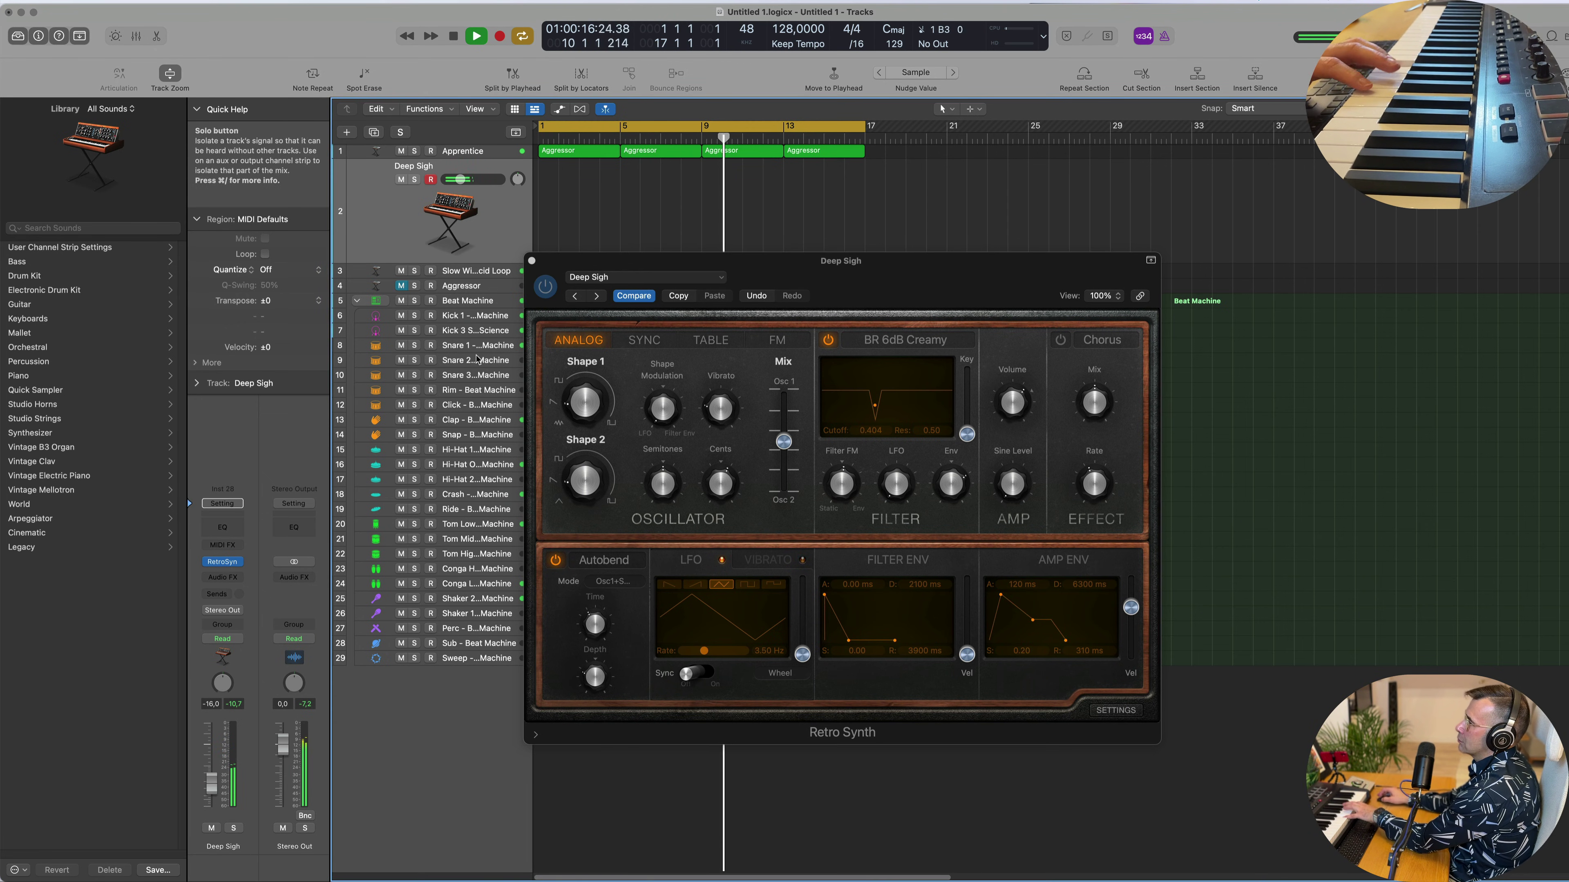
pyautogui.click(596, 297)
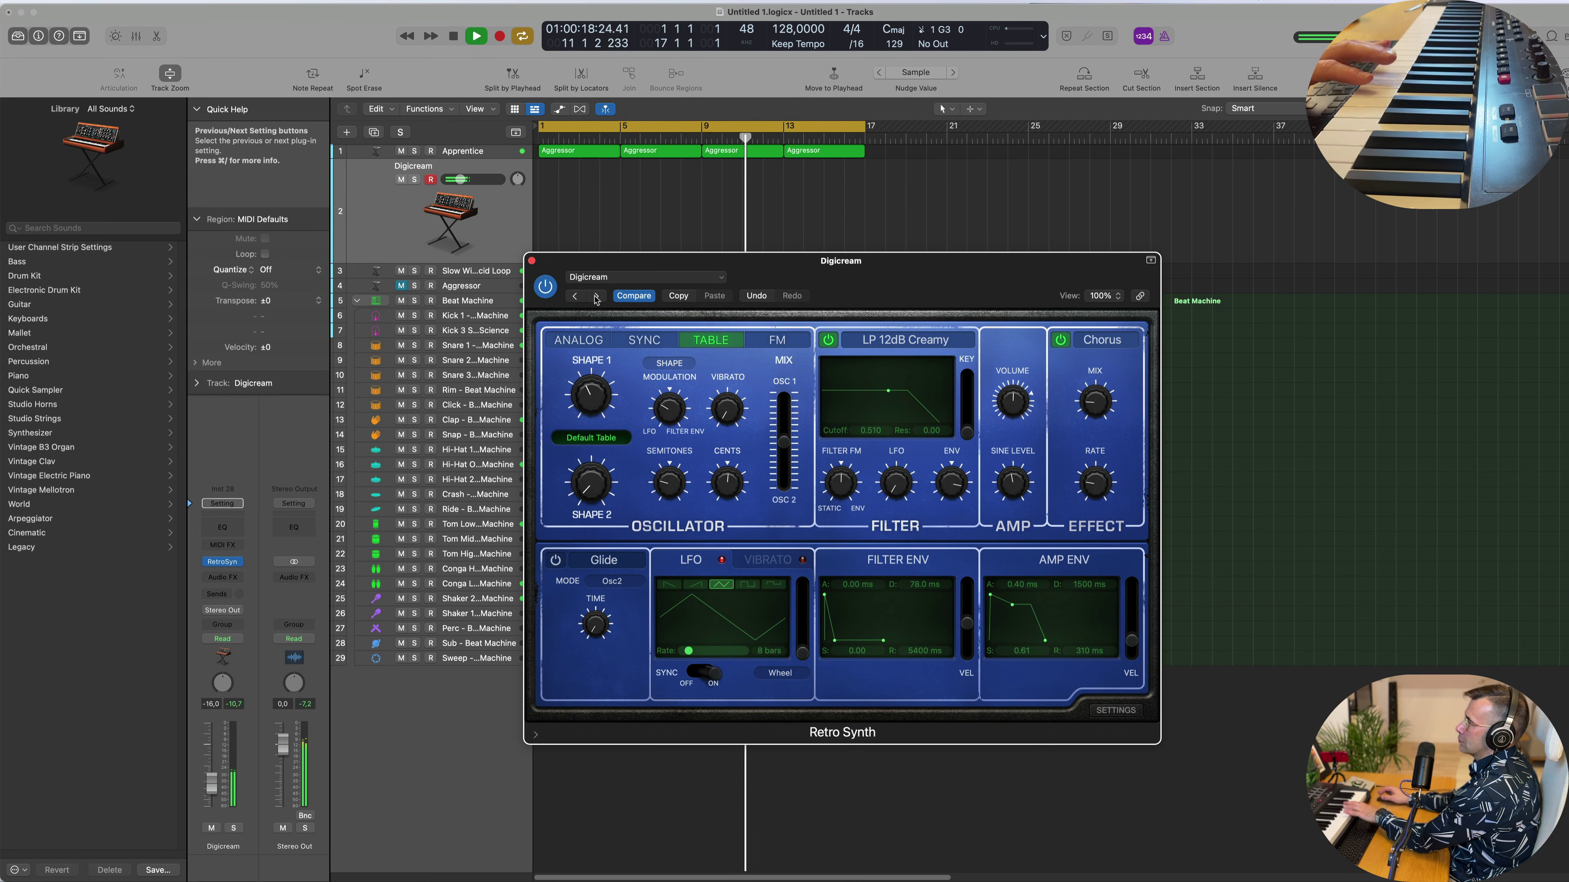
pyautogui.click(596, 296)
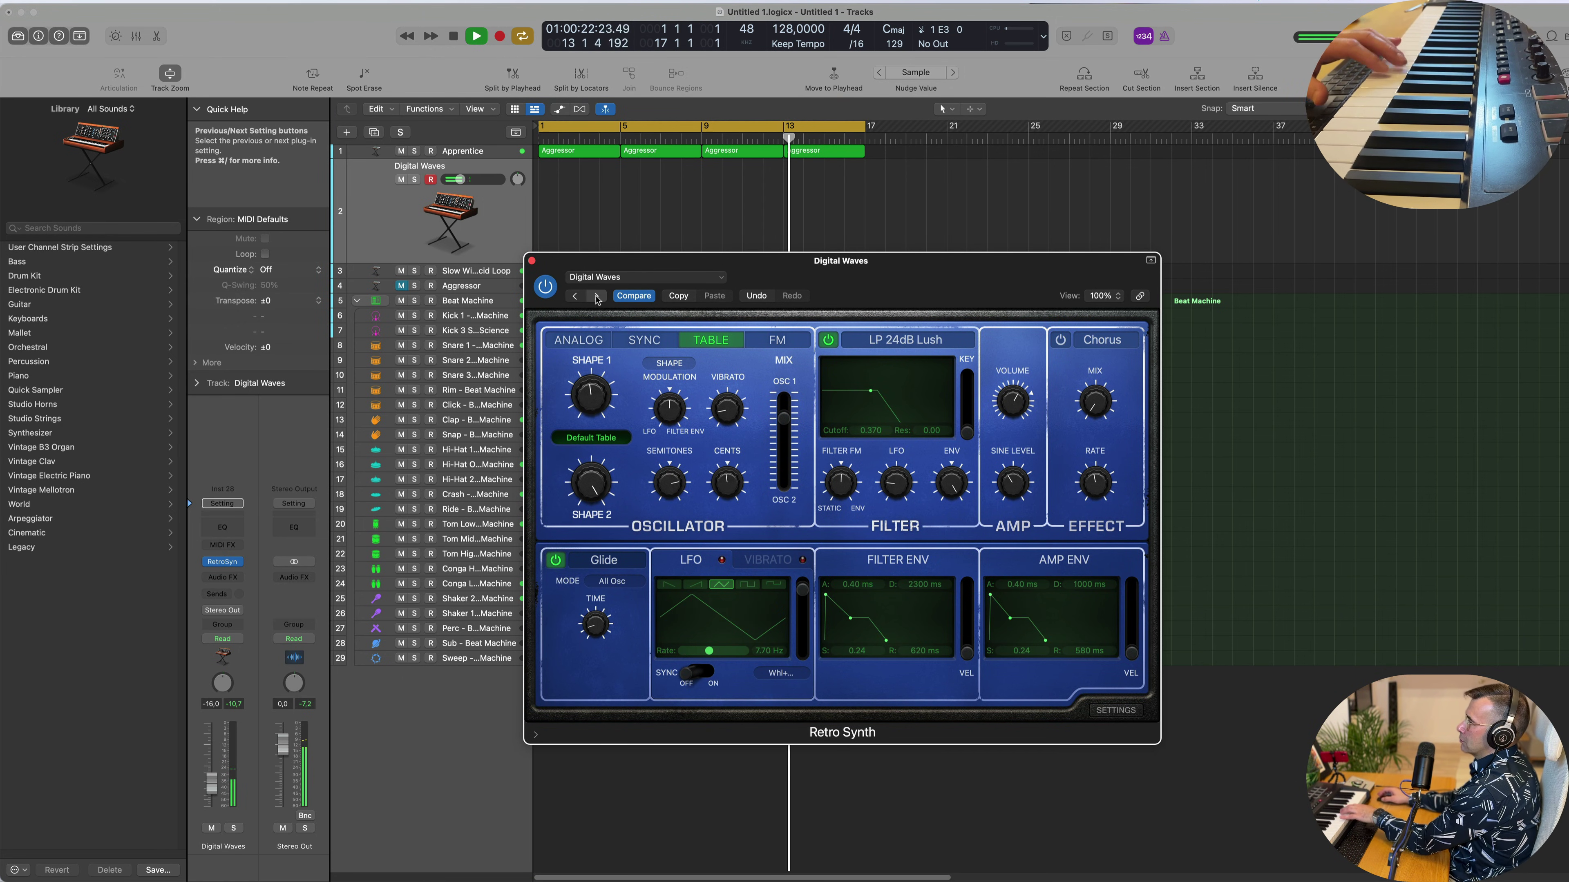
pyautogui.click(596, 297)
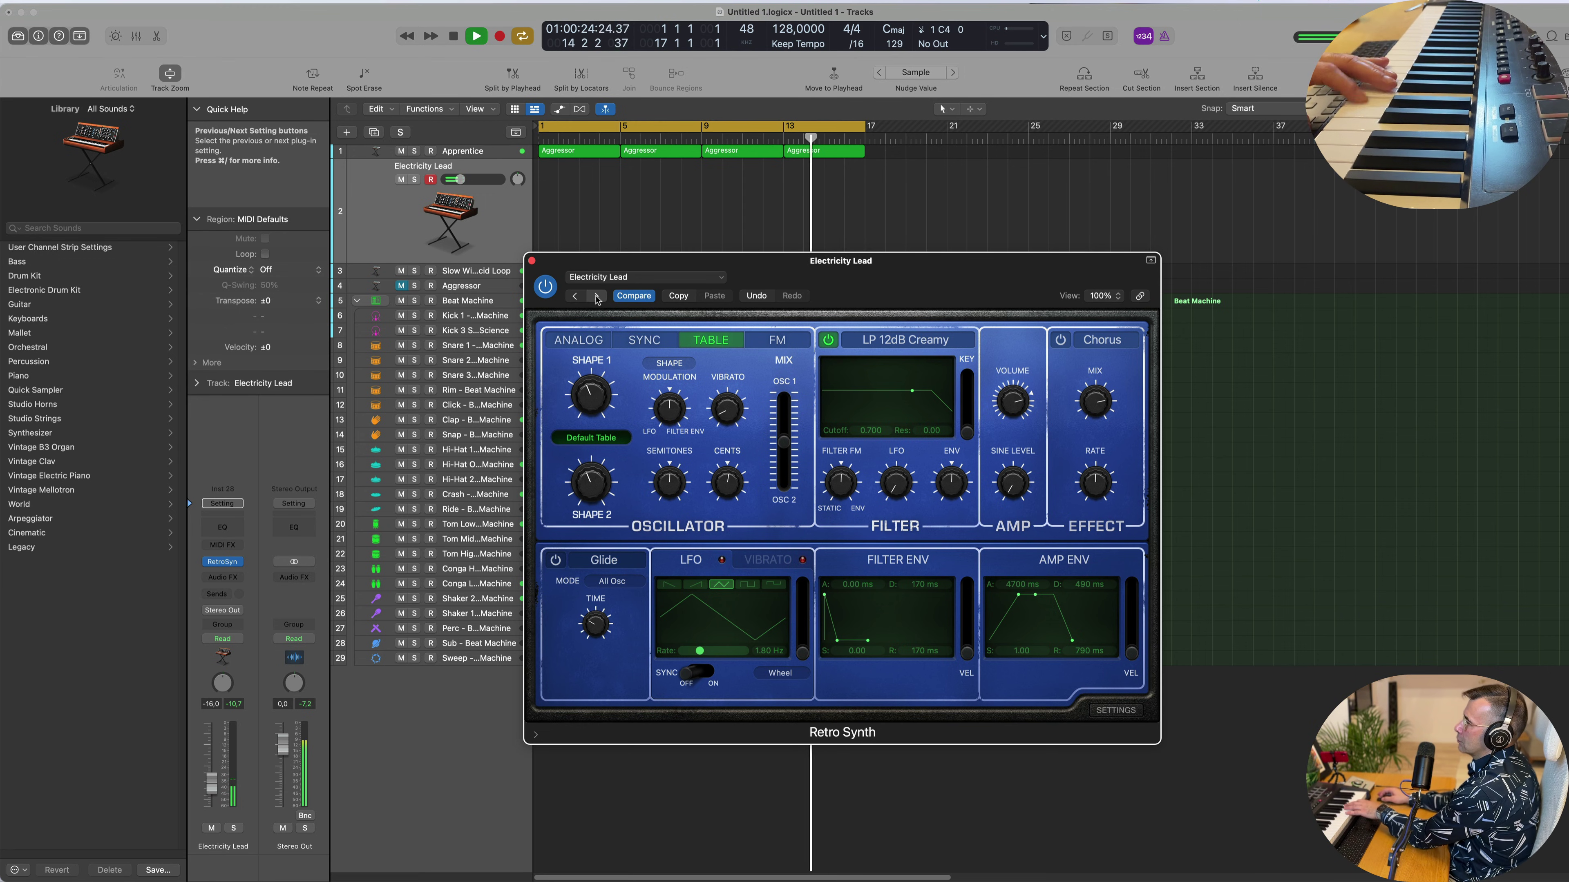
pyautogui.click(596, 297)
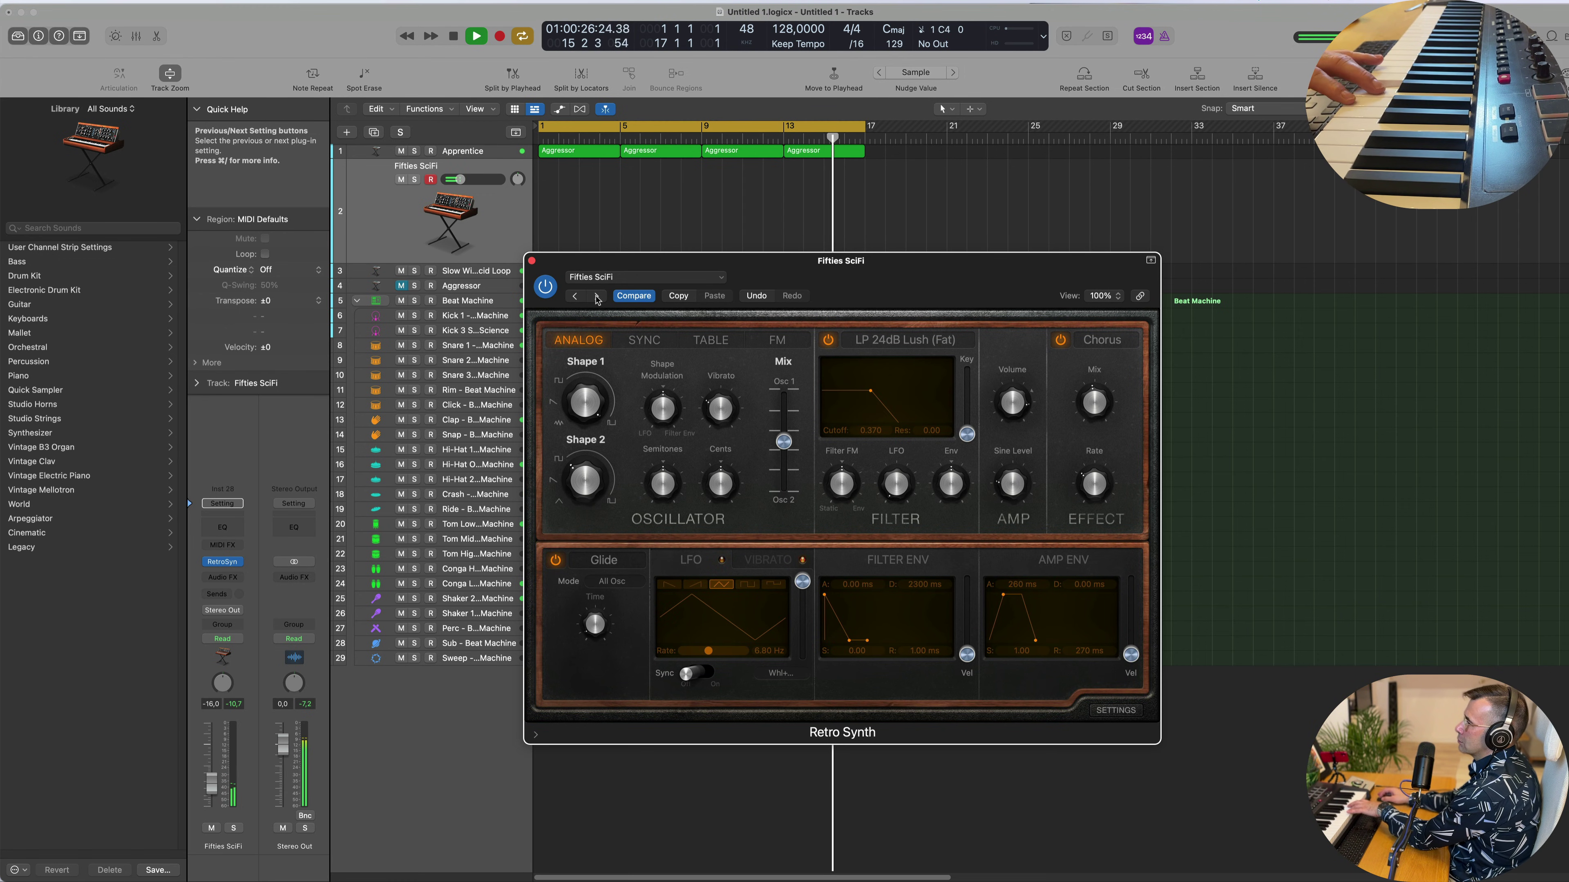
pyautogui.click(596, 296)
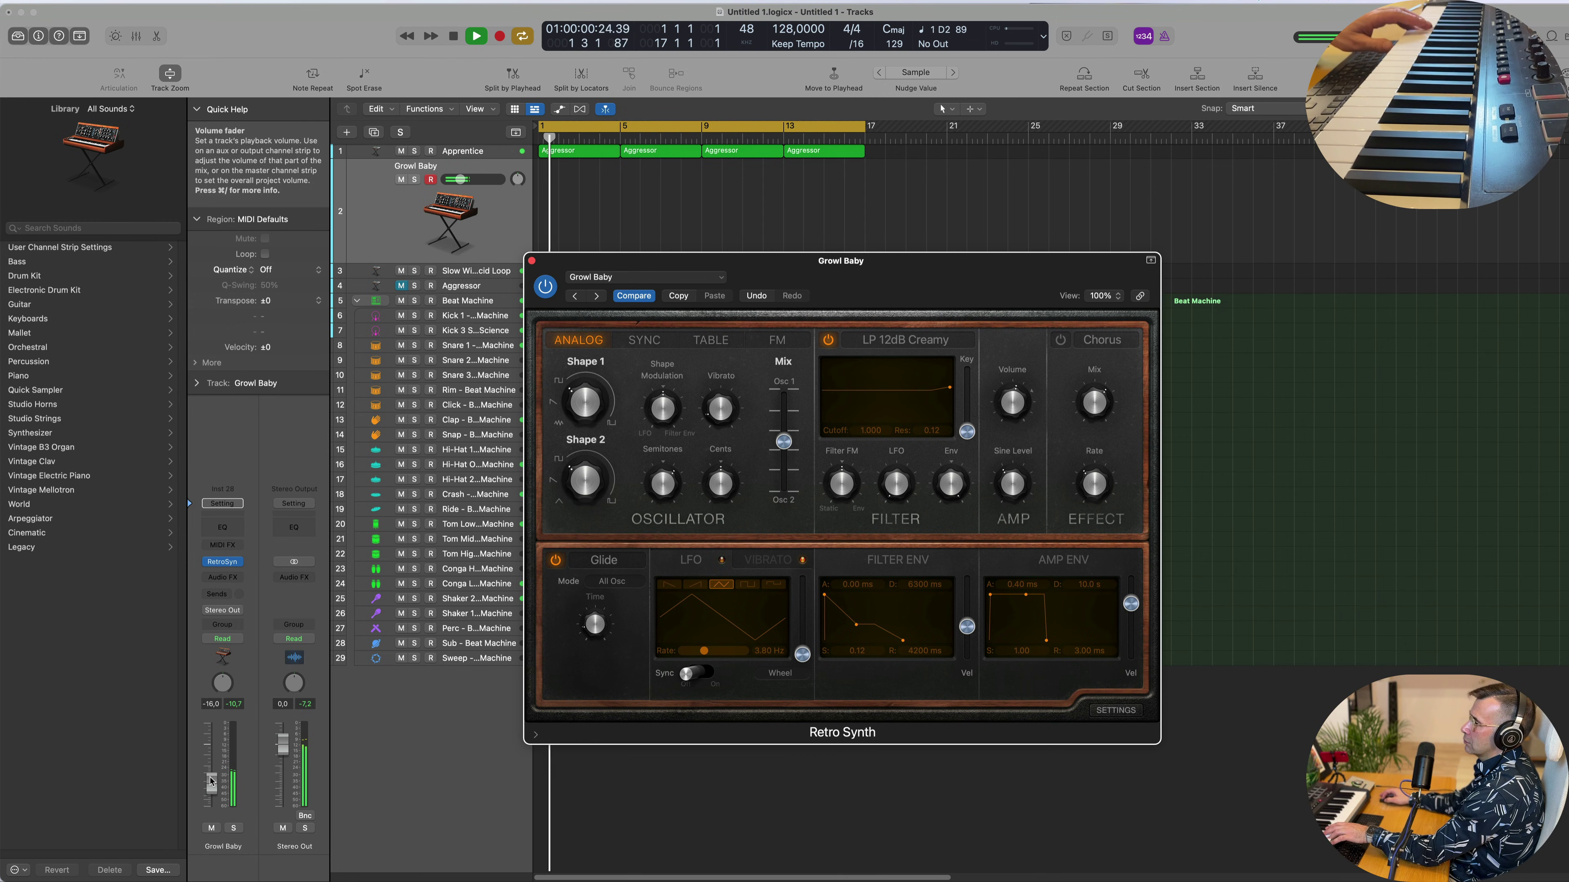
# Shape the Growl Baby filter to a cutoff of about 0.144 with more resonance, and set the track's volume to about -14.4 dB.
pyautogui.click(334, 559)
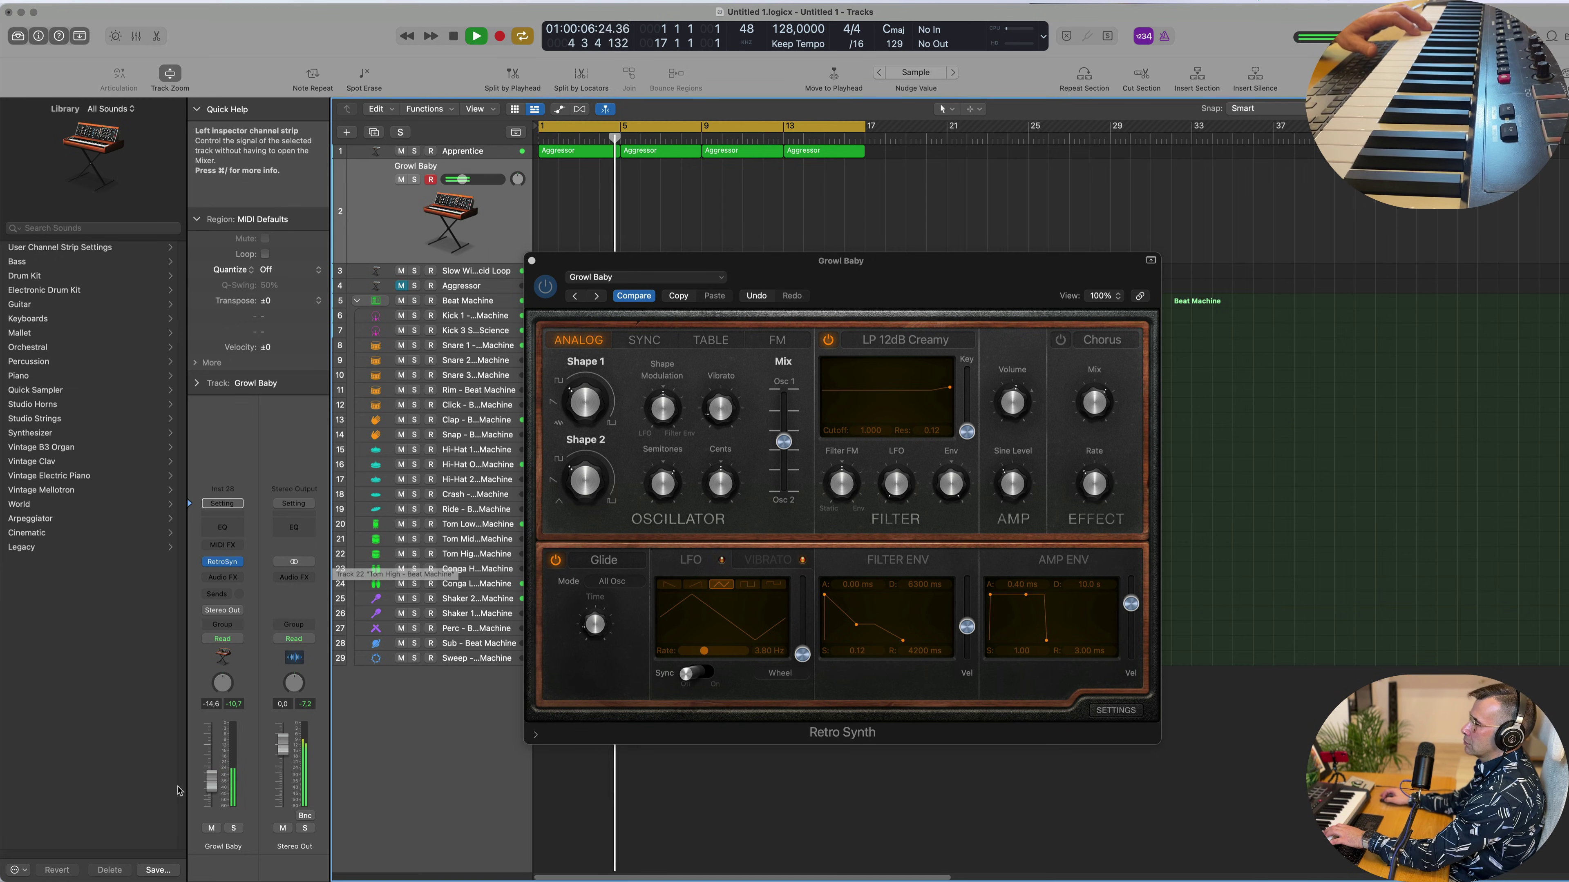
pyautogui.moveTo(209, 782); pyautogui.dragTo(210, 803)
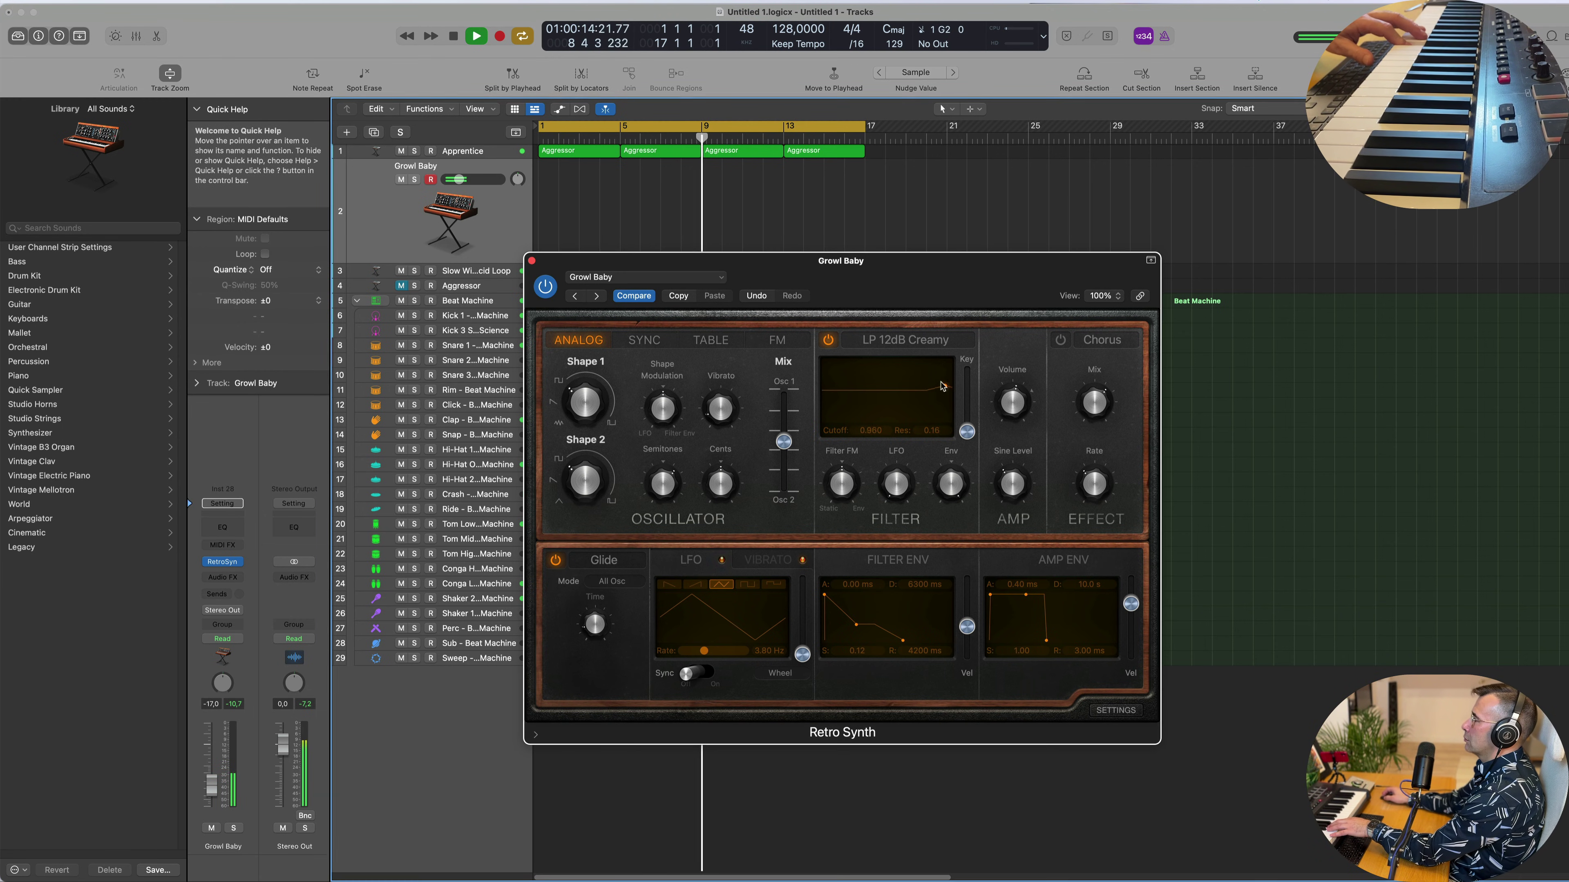
pyautogui.moveTo(947, 389); pyautogui.dragTo(918, 372)
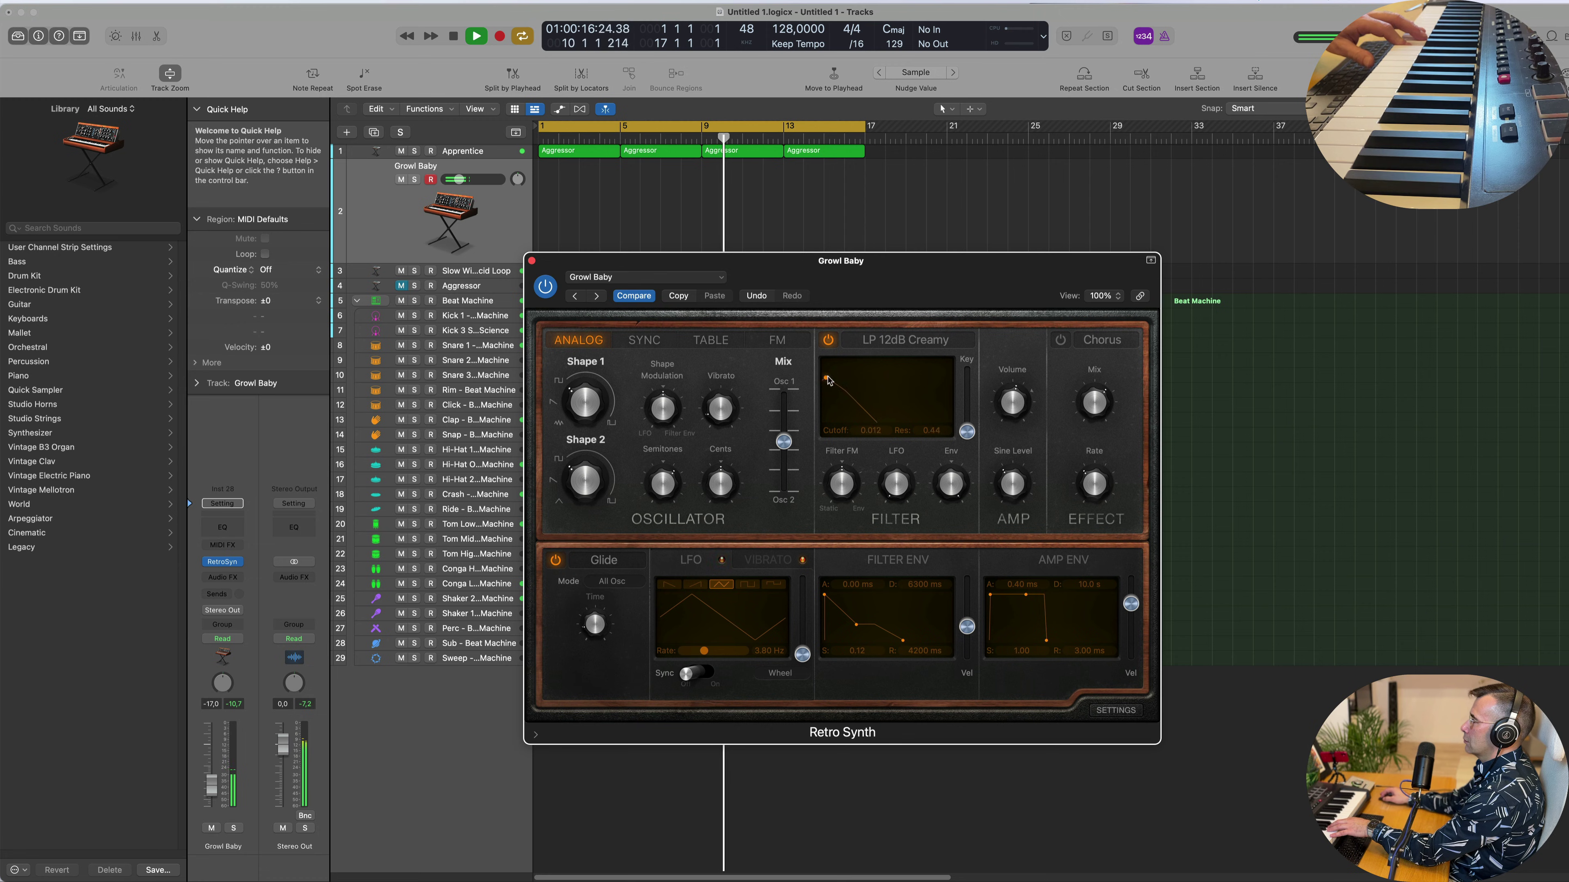
pyautogui.moveTo(841, 381); pyautogui.dragTo(842, 379)
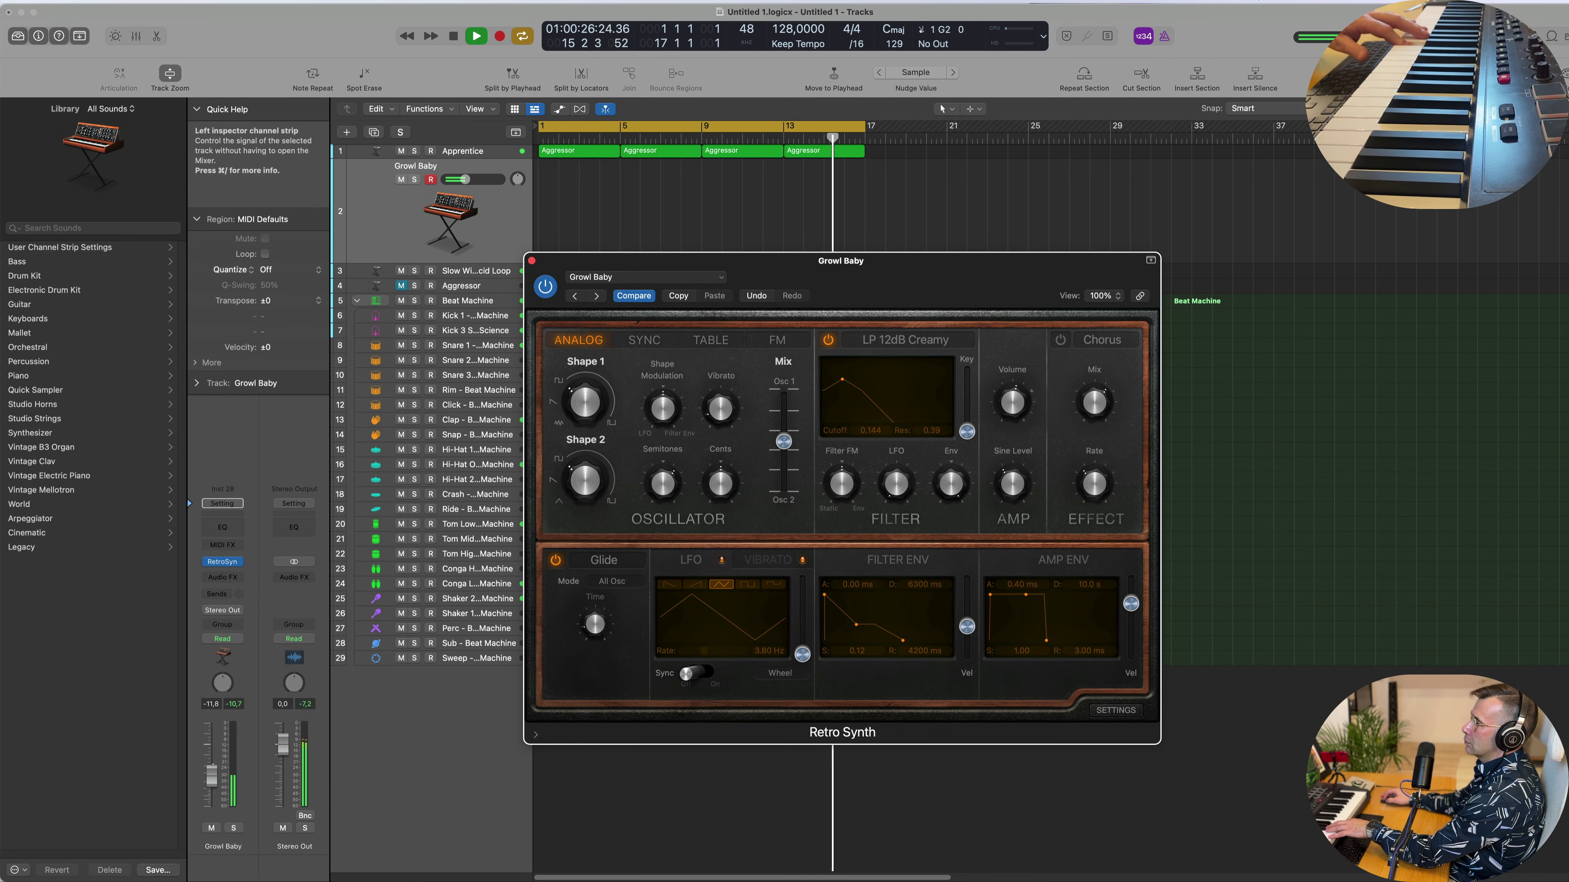
pyautogui.moveTo(206, 786); pyautogui.dragTo(208, 781)
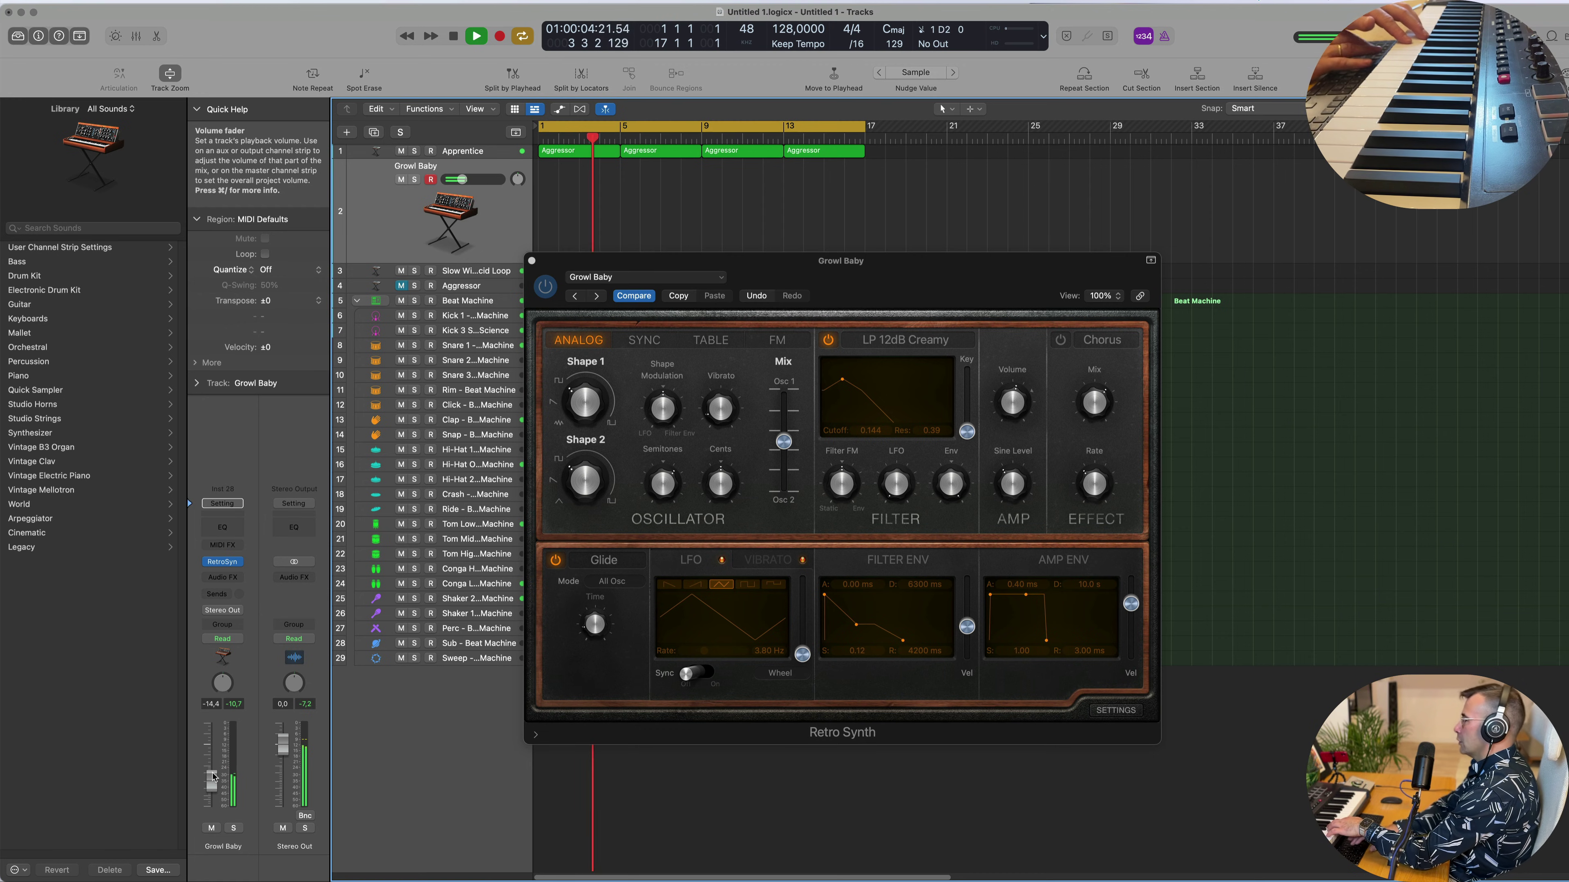
# Record a MIDI part on the Growl Baby track from about bar 5 to bar 14, then start playback.
pyautogui.press('r')
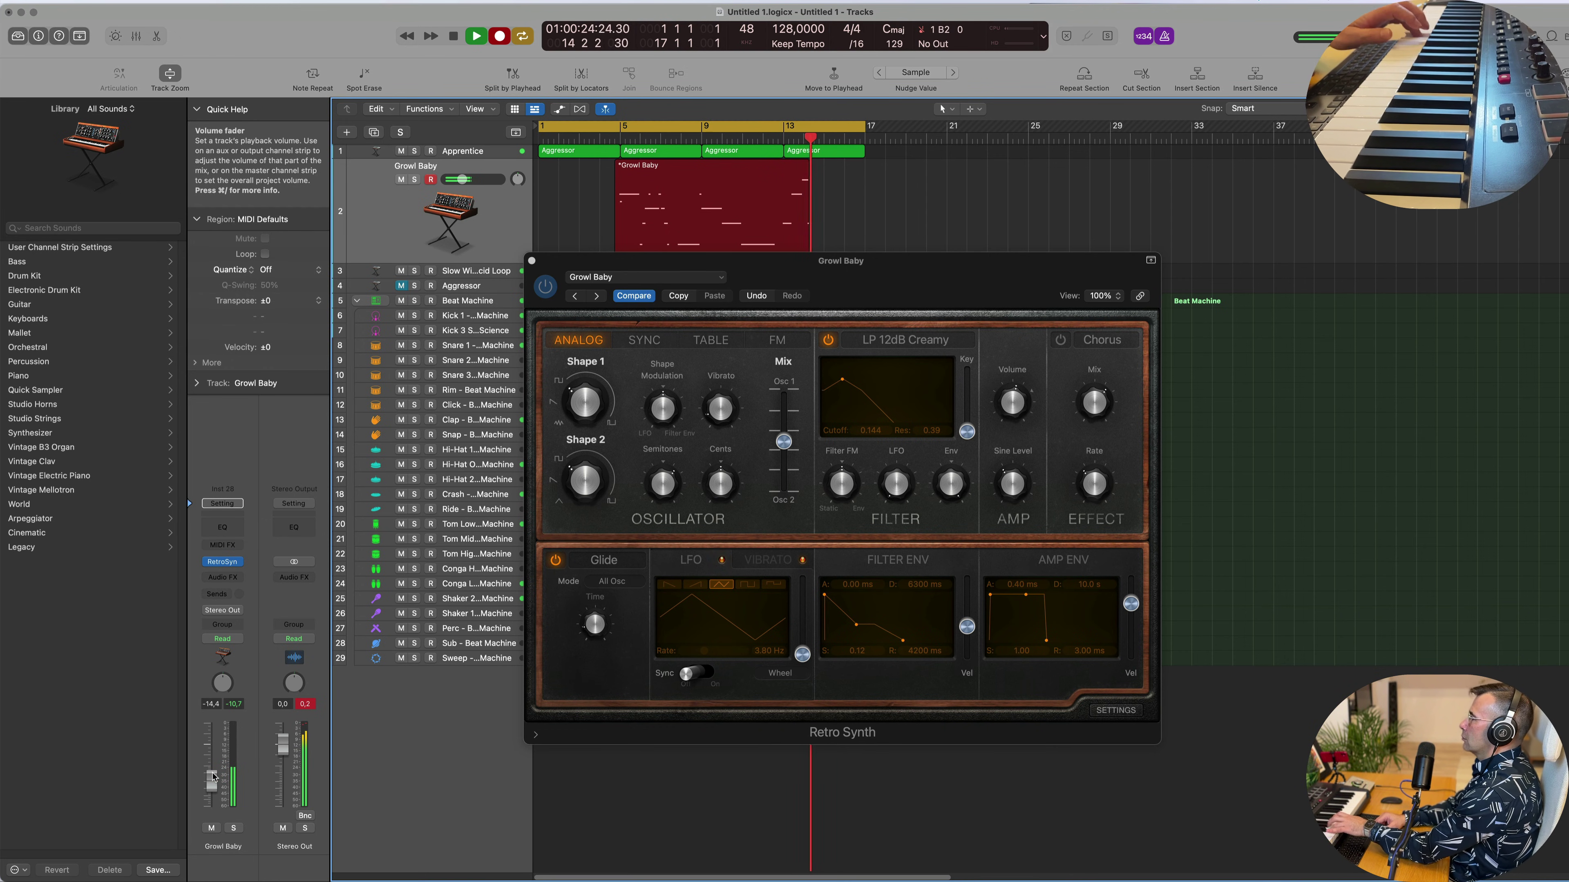
pyautogui.press('space')
pyautogui.press('space')
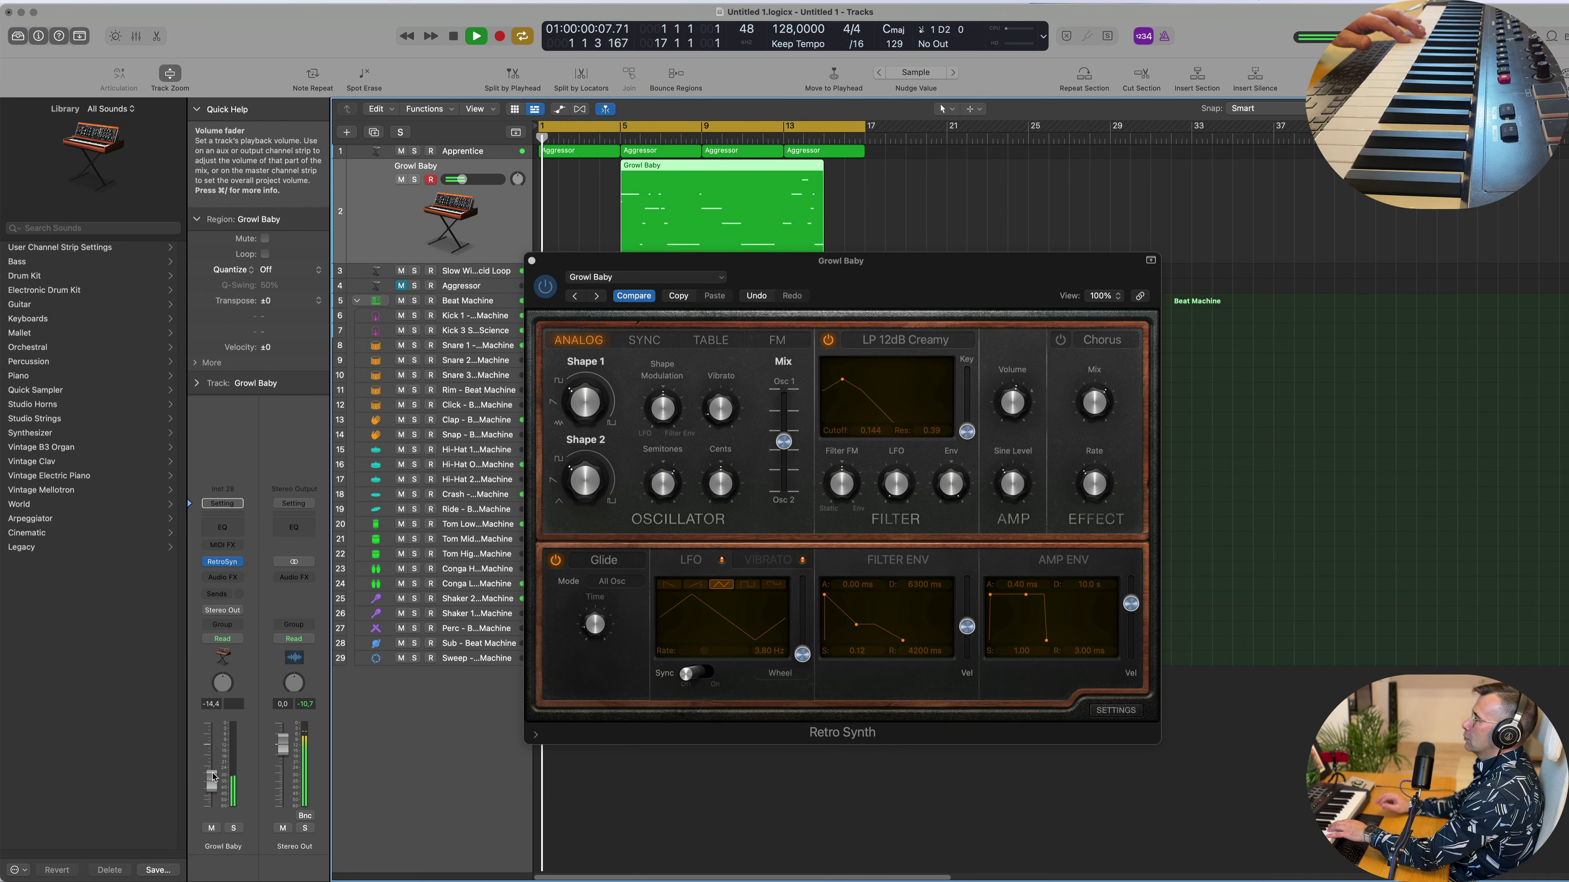
# Move the recorded Growl Baby region to start at bar 1, clear the Retro Synth window off the regions and replay from the start.
pyautogui.moveTo(741, 166); pyautogui.dragTo(620, 165)
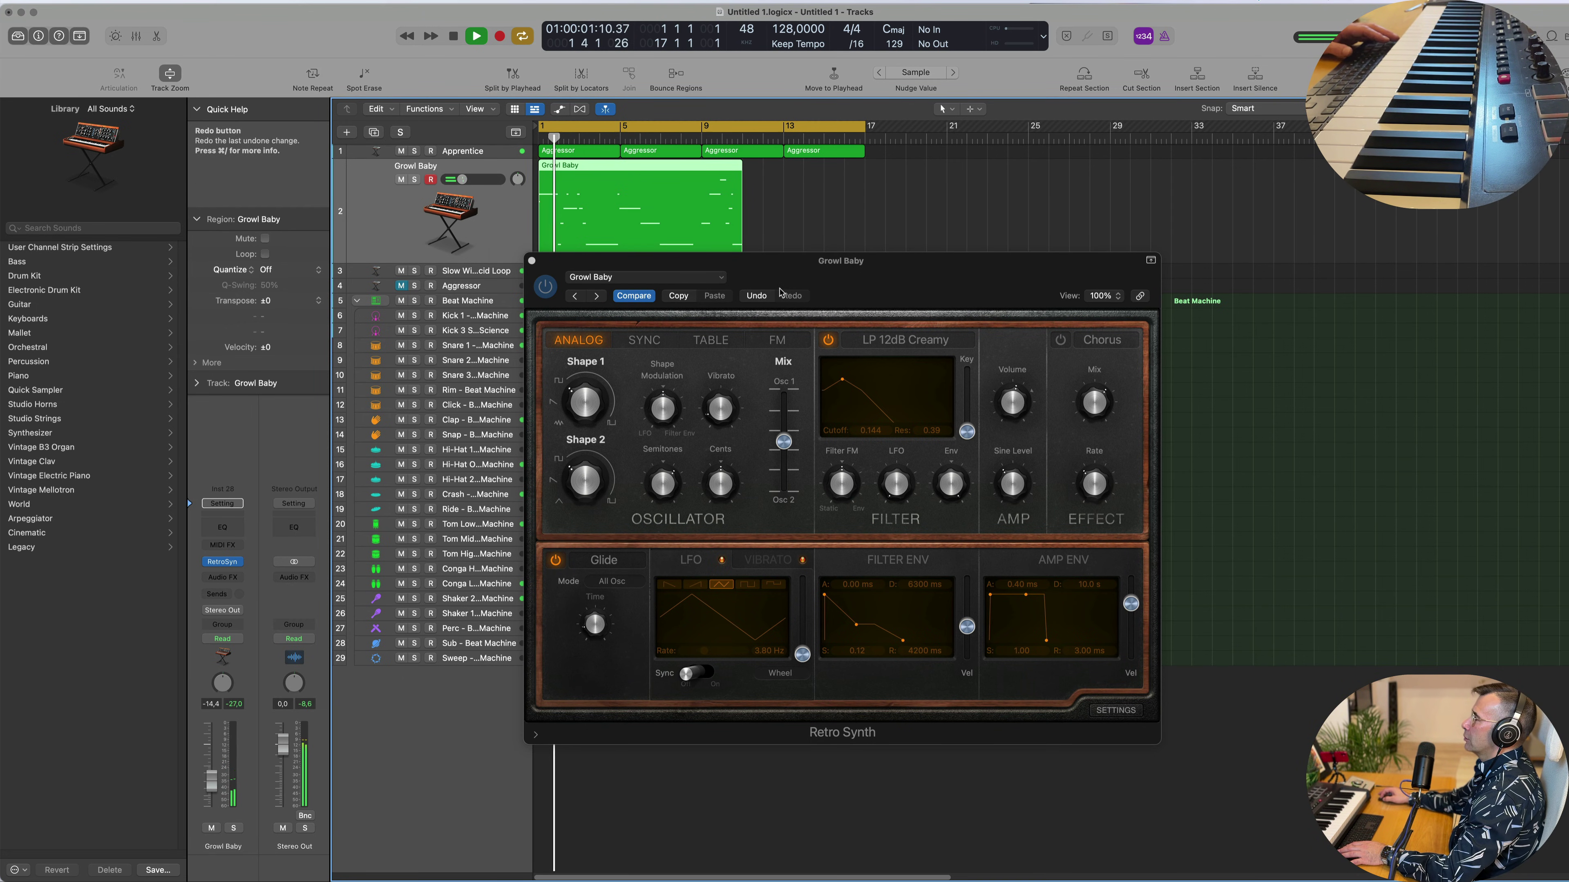
pyautogui.moveTo(840, 261); pyautogui.dragTo(1212, 239)
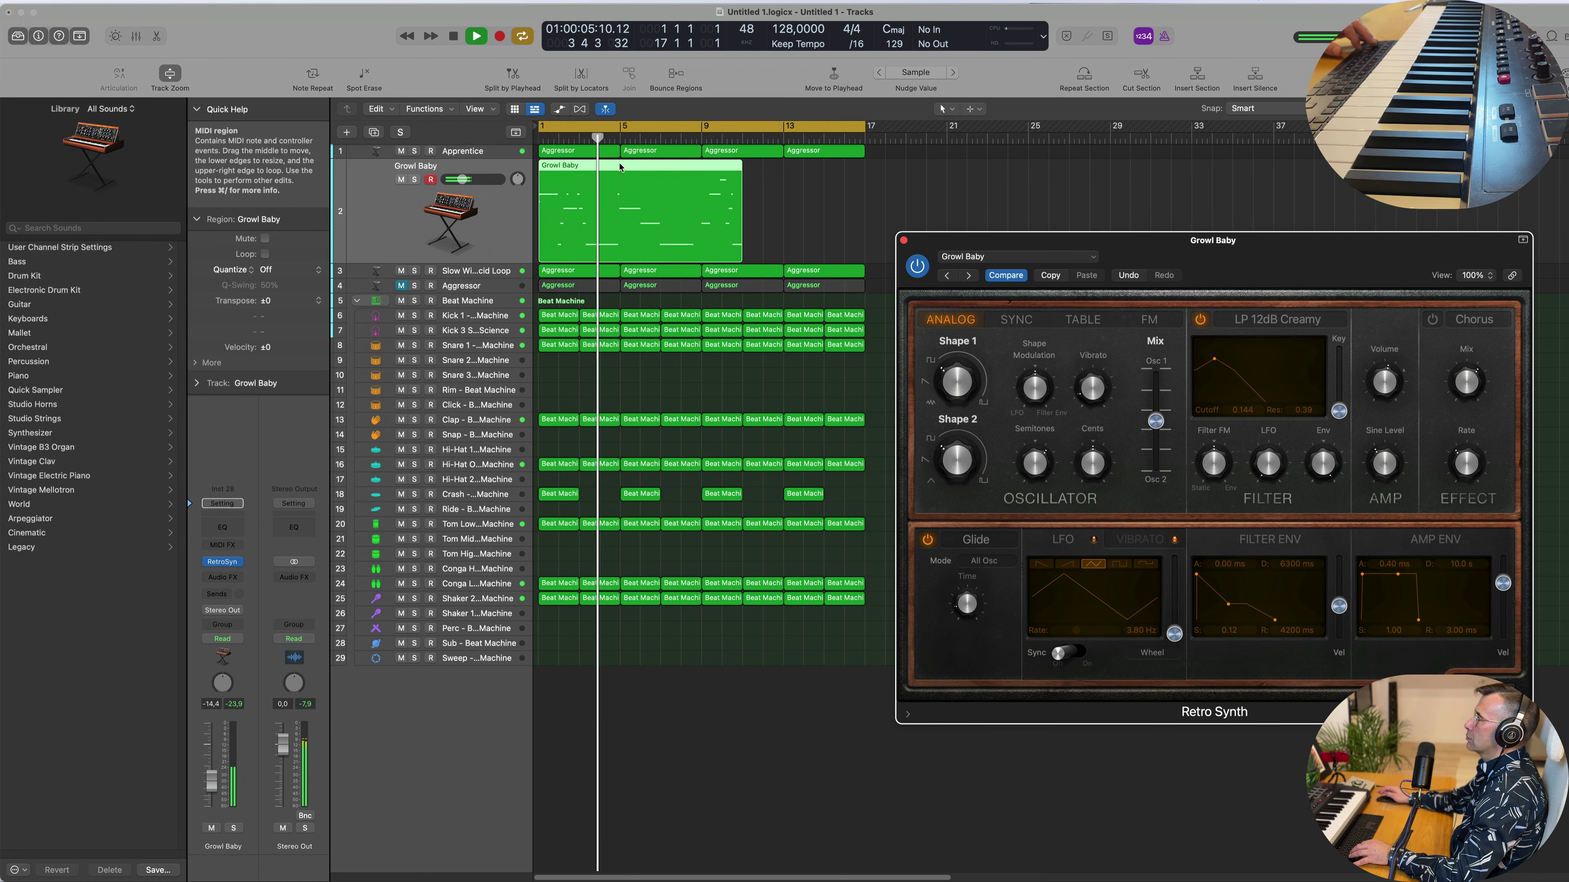
pyautogui.press('space')
pyautogui.press('Return')
pyautogui.press('space')
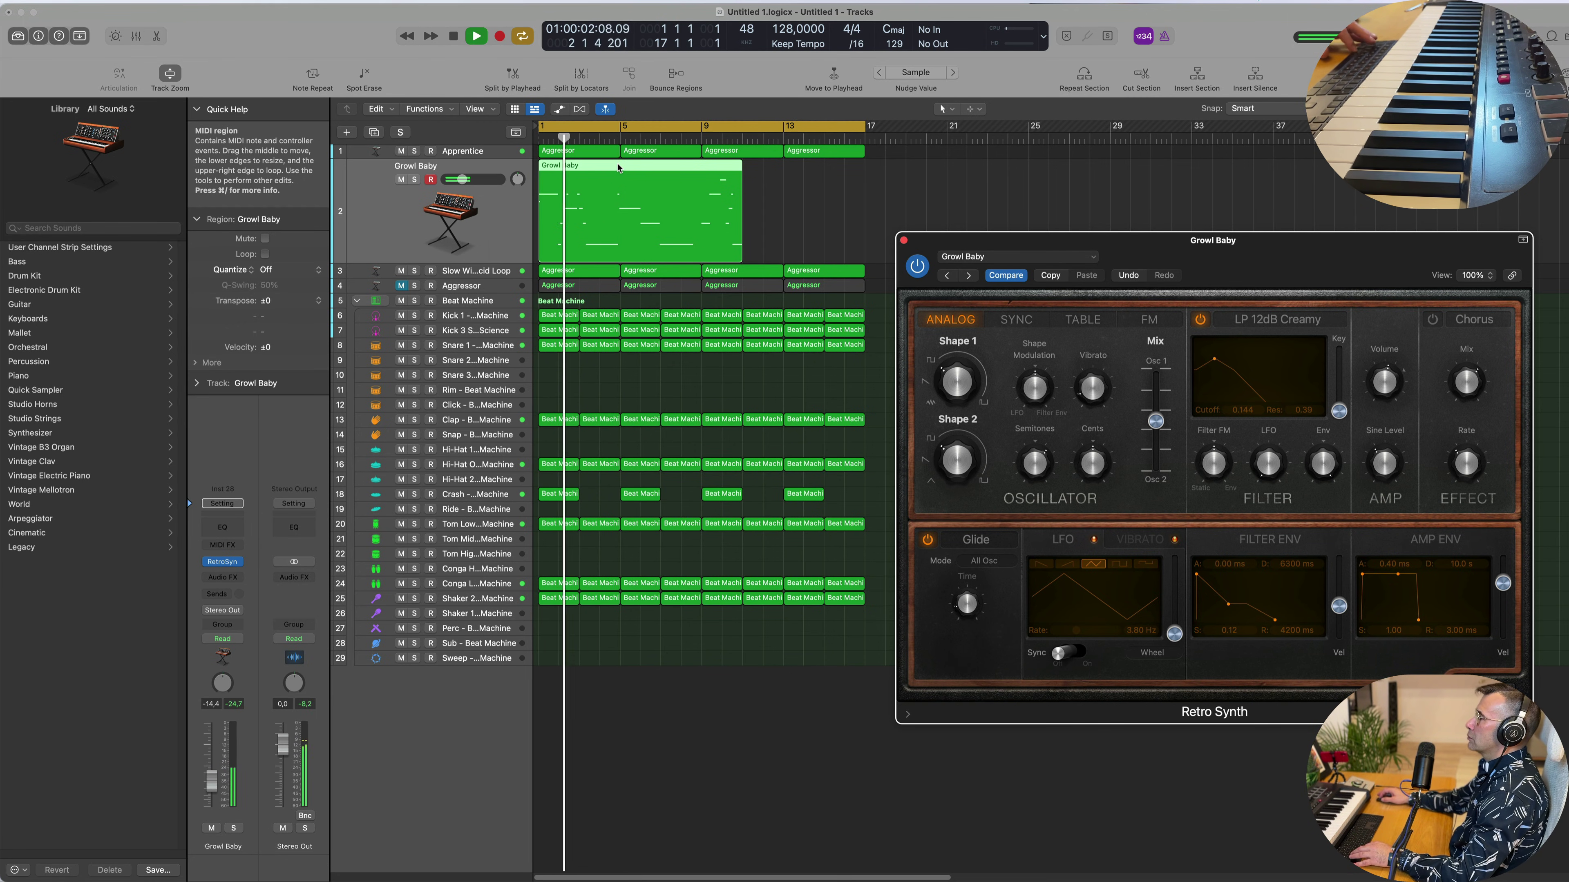
# Split the Growl Baby region at bar 5, splitting the notes that cross the cut, and delete the first part.
pyautogui.click(620, 167)
pyautogui.click(620, 166)
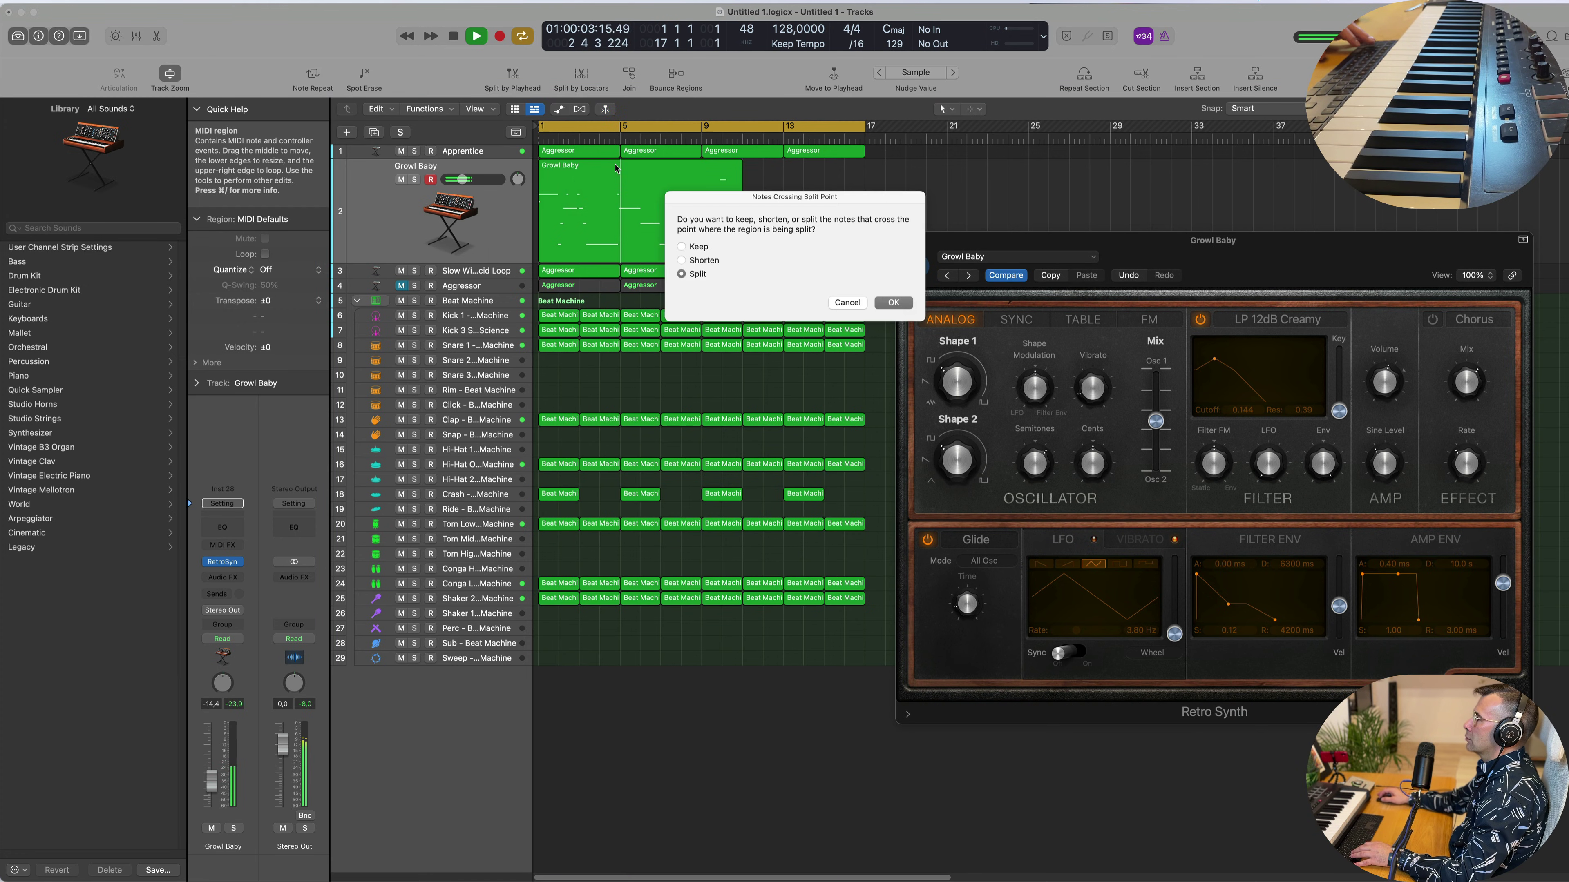
pyautogui.press('Return')
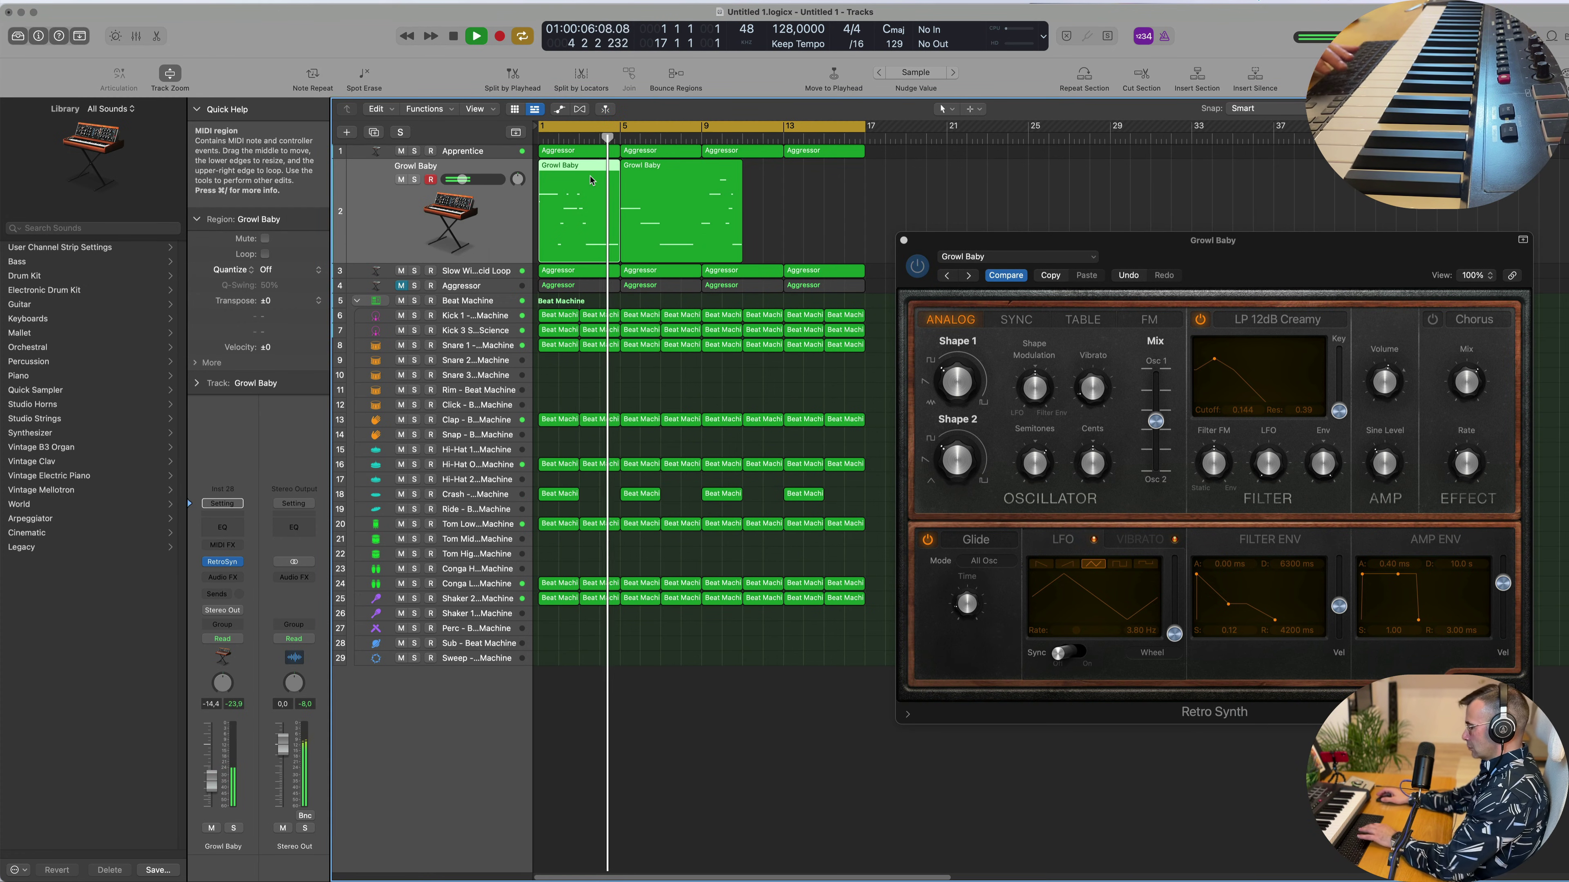
pyautogui.press('Delete')
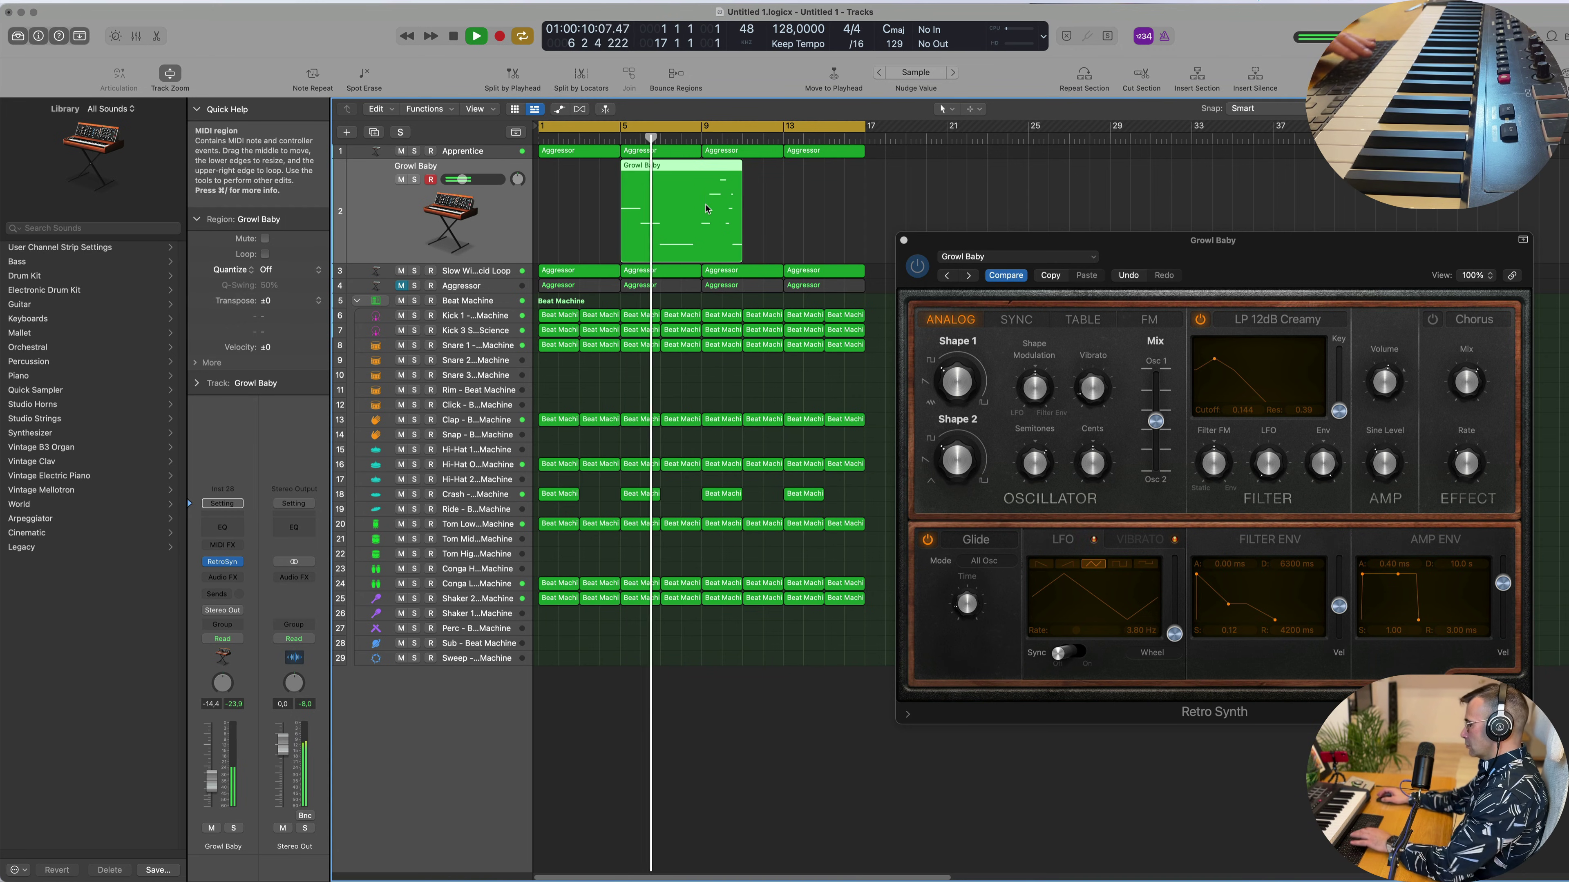
# Delete the remaining Growl Baby region and try the following Retro Synth presets from Modulator up to Tri Pulse Lead.
pyautogui.press('Delete')
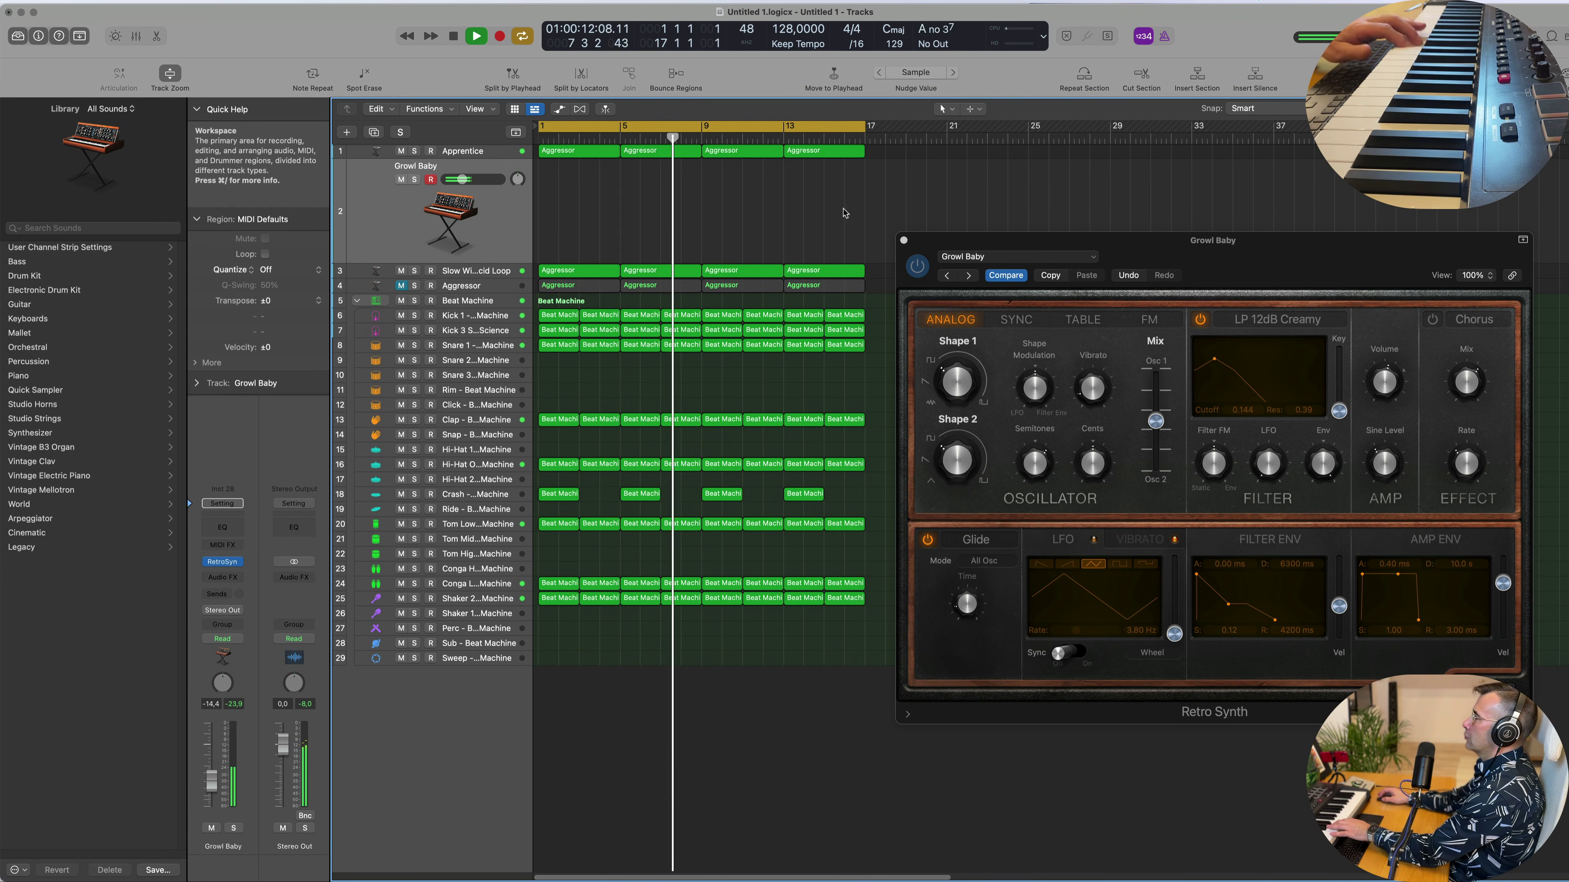
pyautogui.moveTo(1013, 261); pyautogui.dragTo(778, 206)
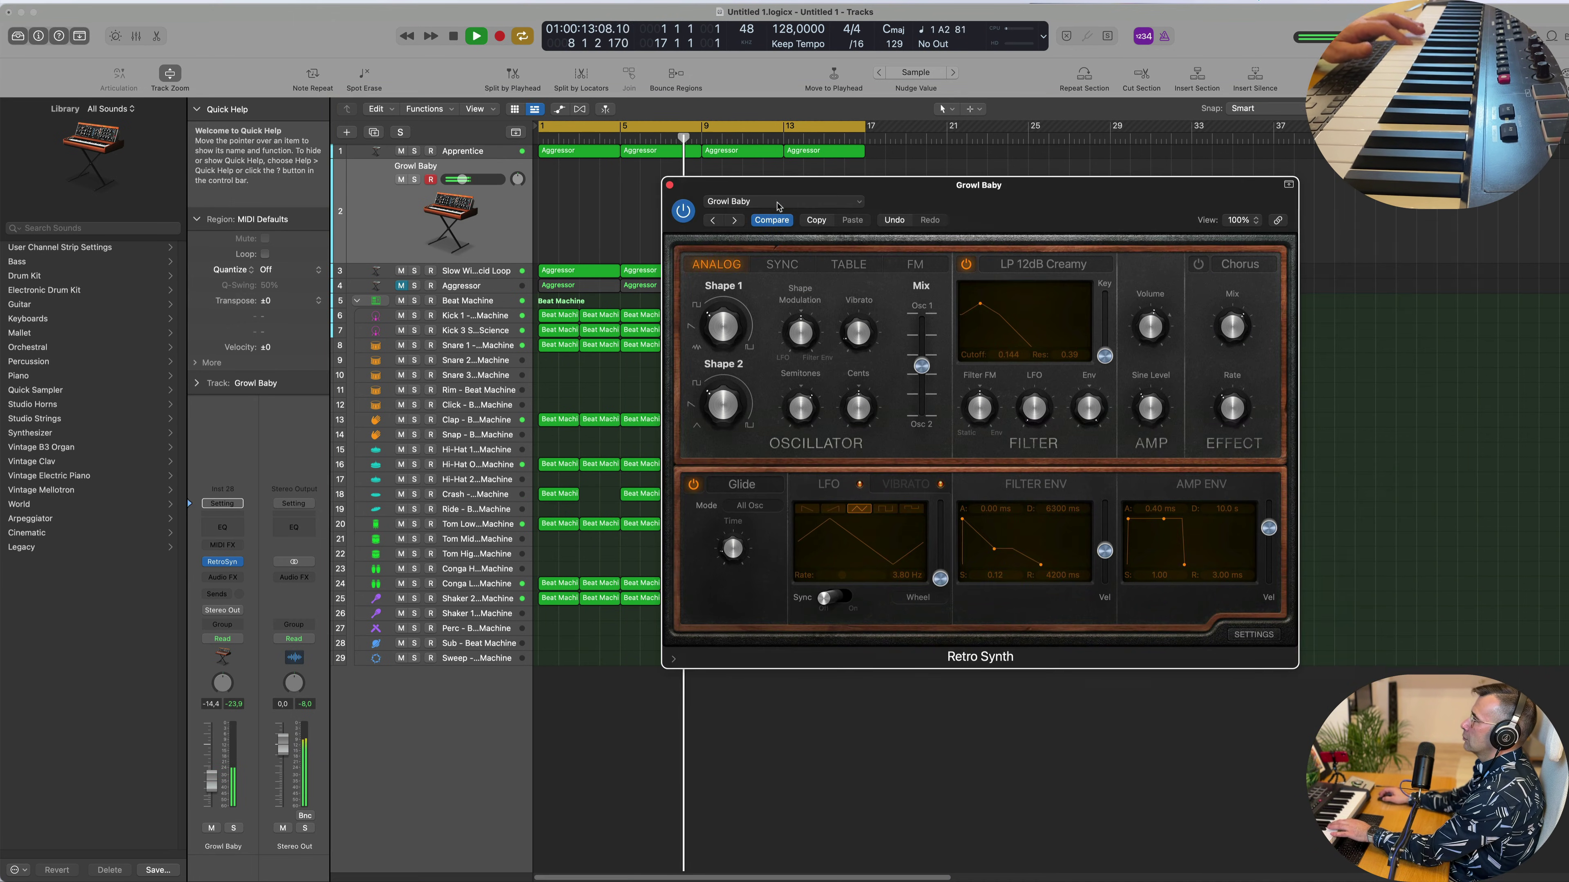
pyautogui.click(735, 220)
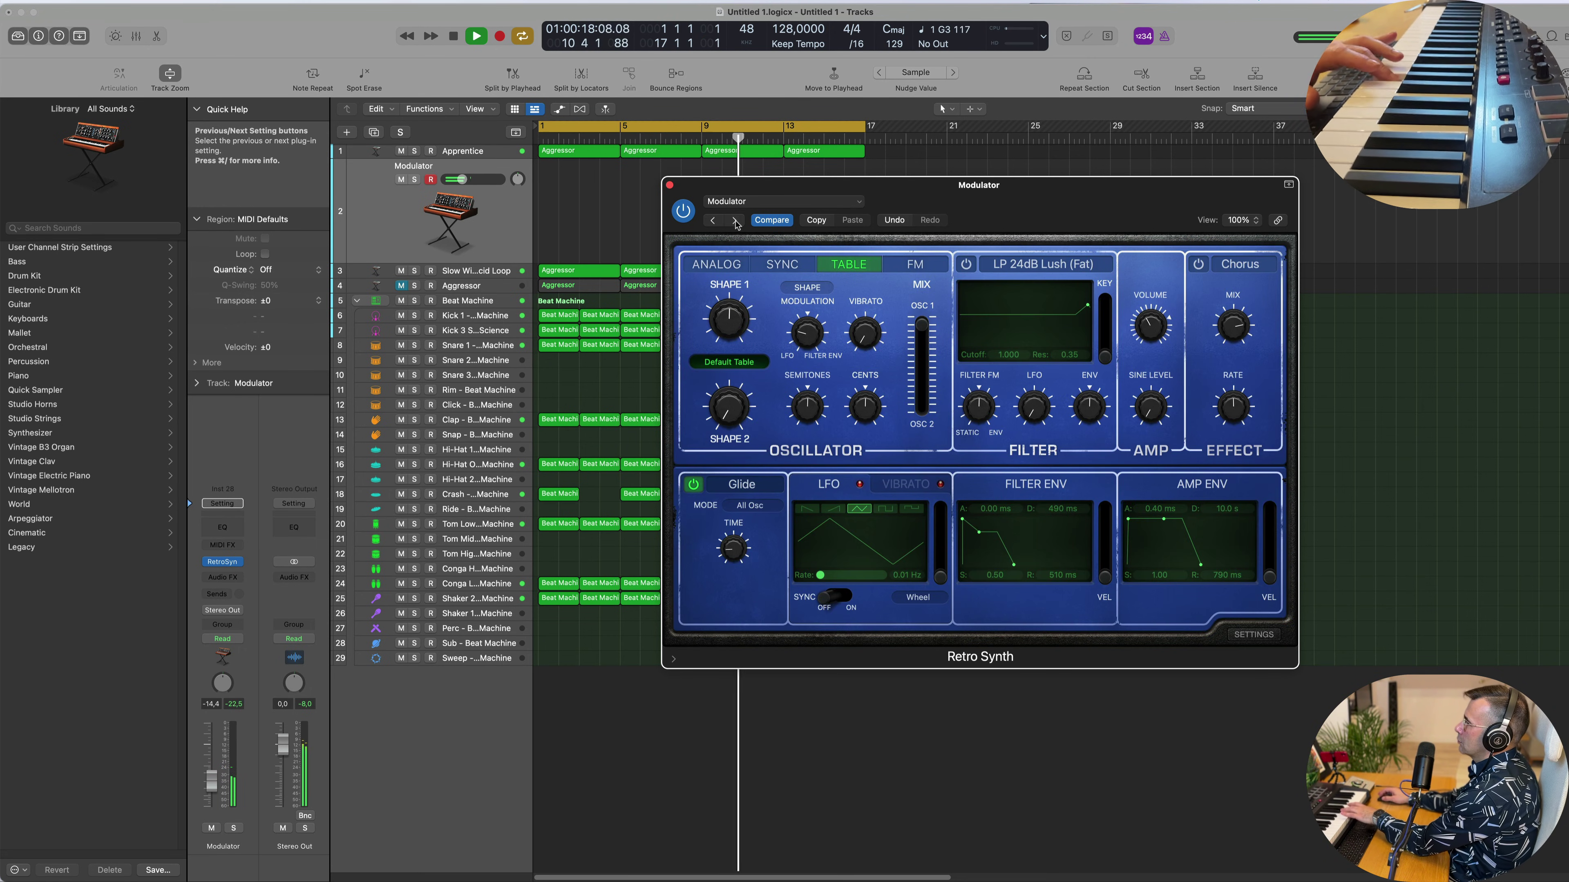
pyautogui.click(734, 220)
pyautogui.click(735, 221)
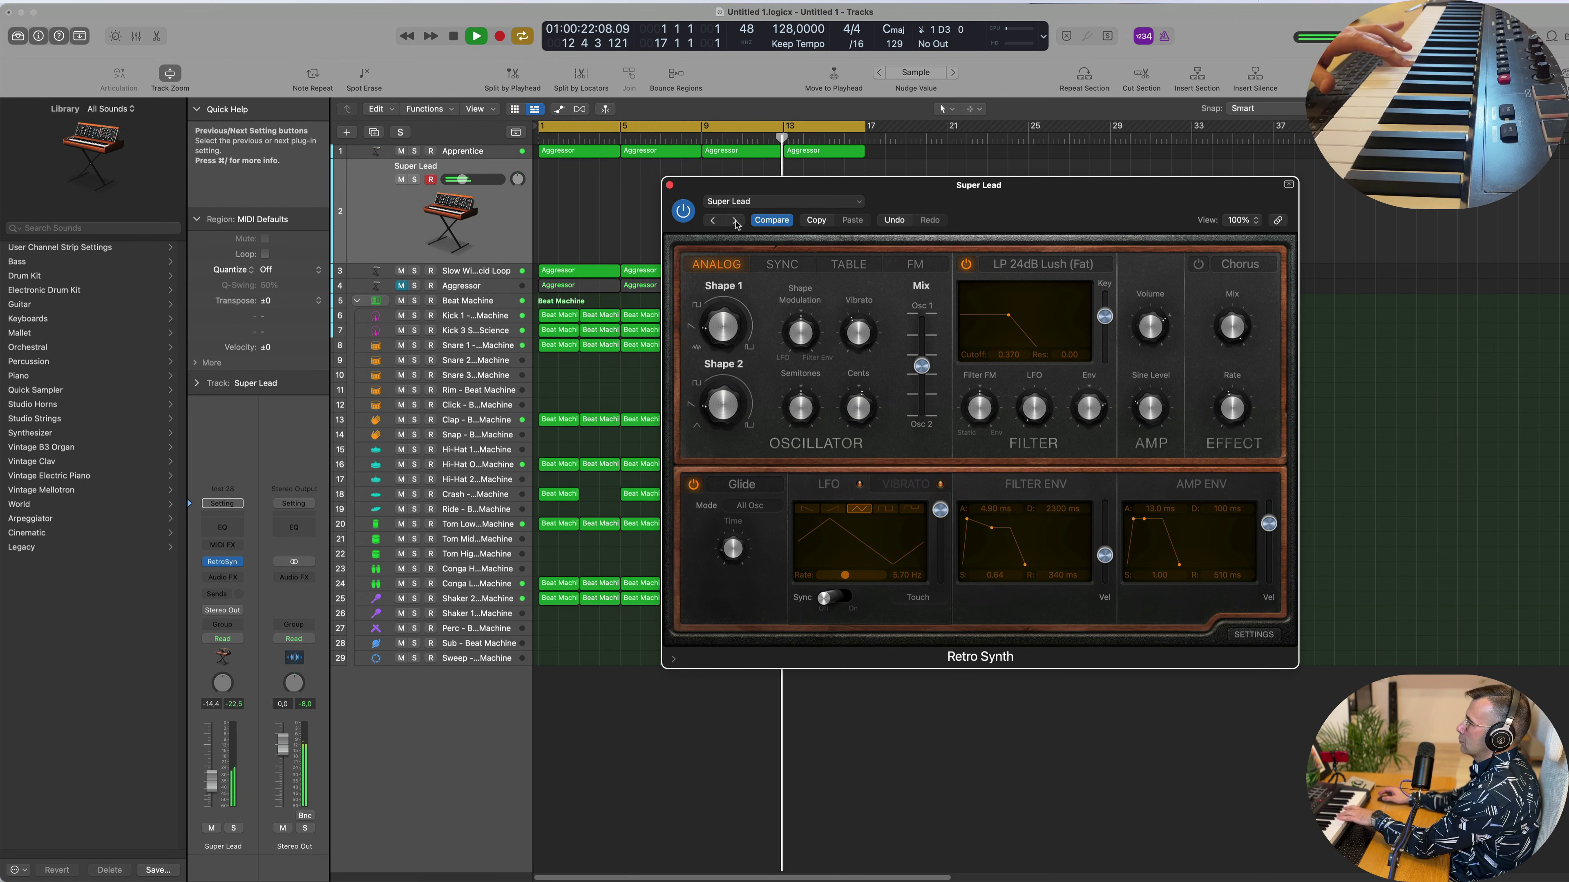
pyautogui.click(734, 220)
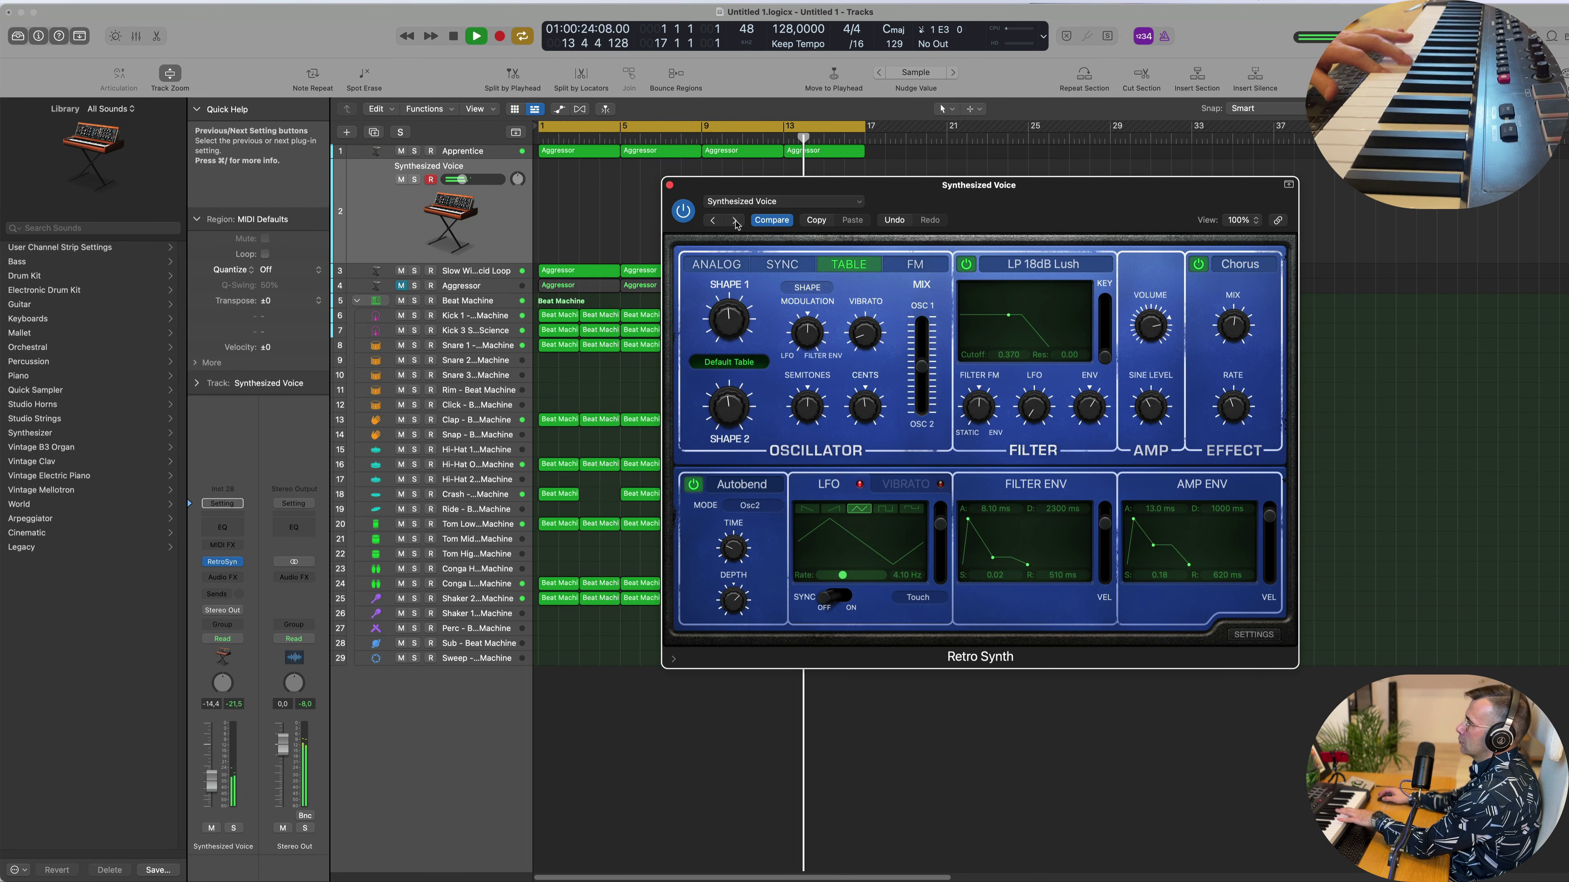
pyautogui.click(735, 221)
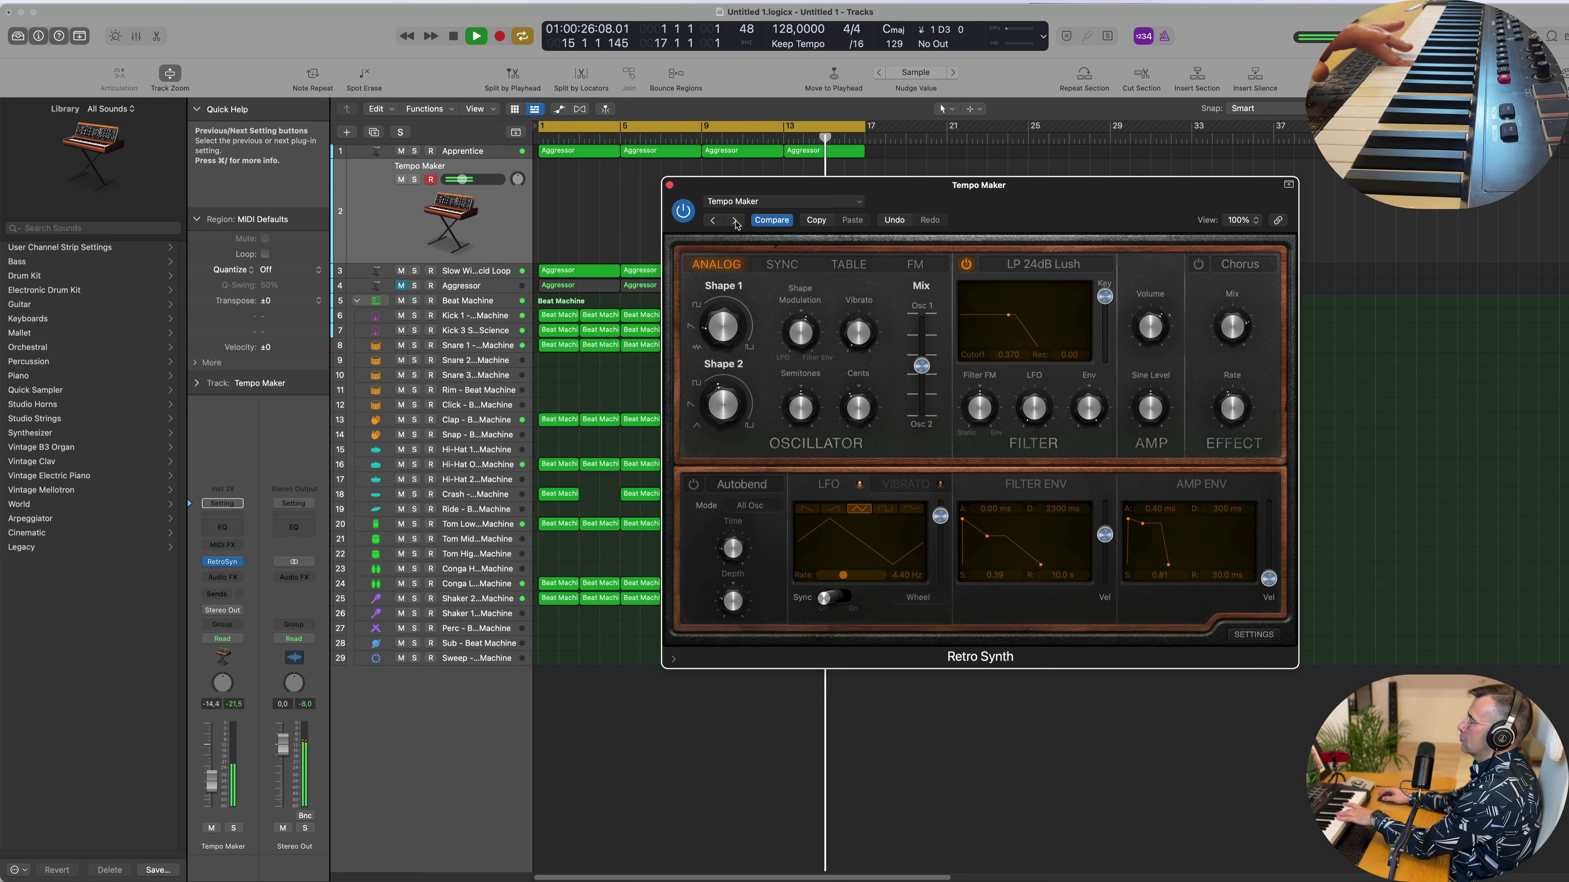
pyautogui.click(734, 220)
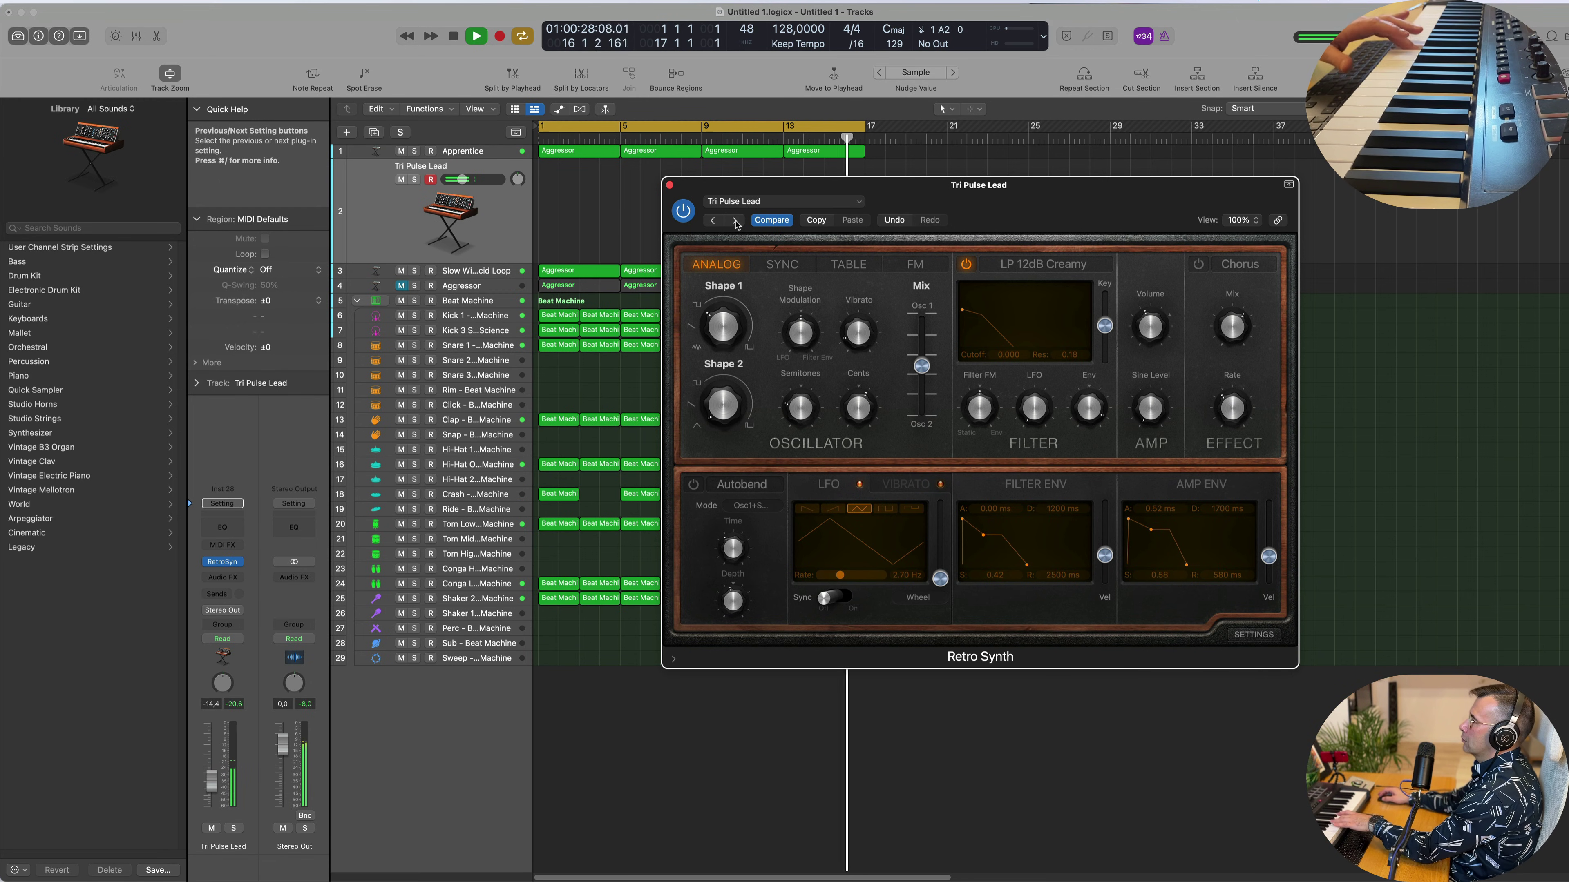
# Replace Retro Synth with Alchemy on the track and filter its presets to Leads with a Distorted timbre.
pyautogui.click(237, 562)
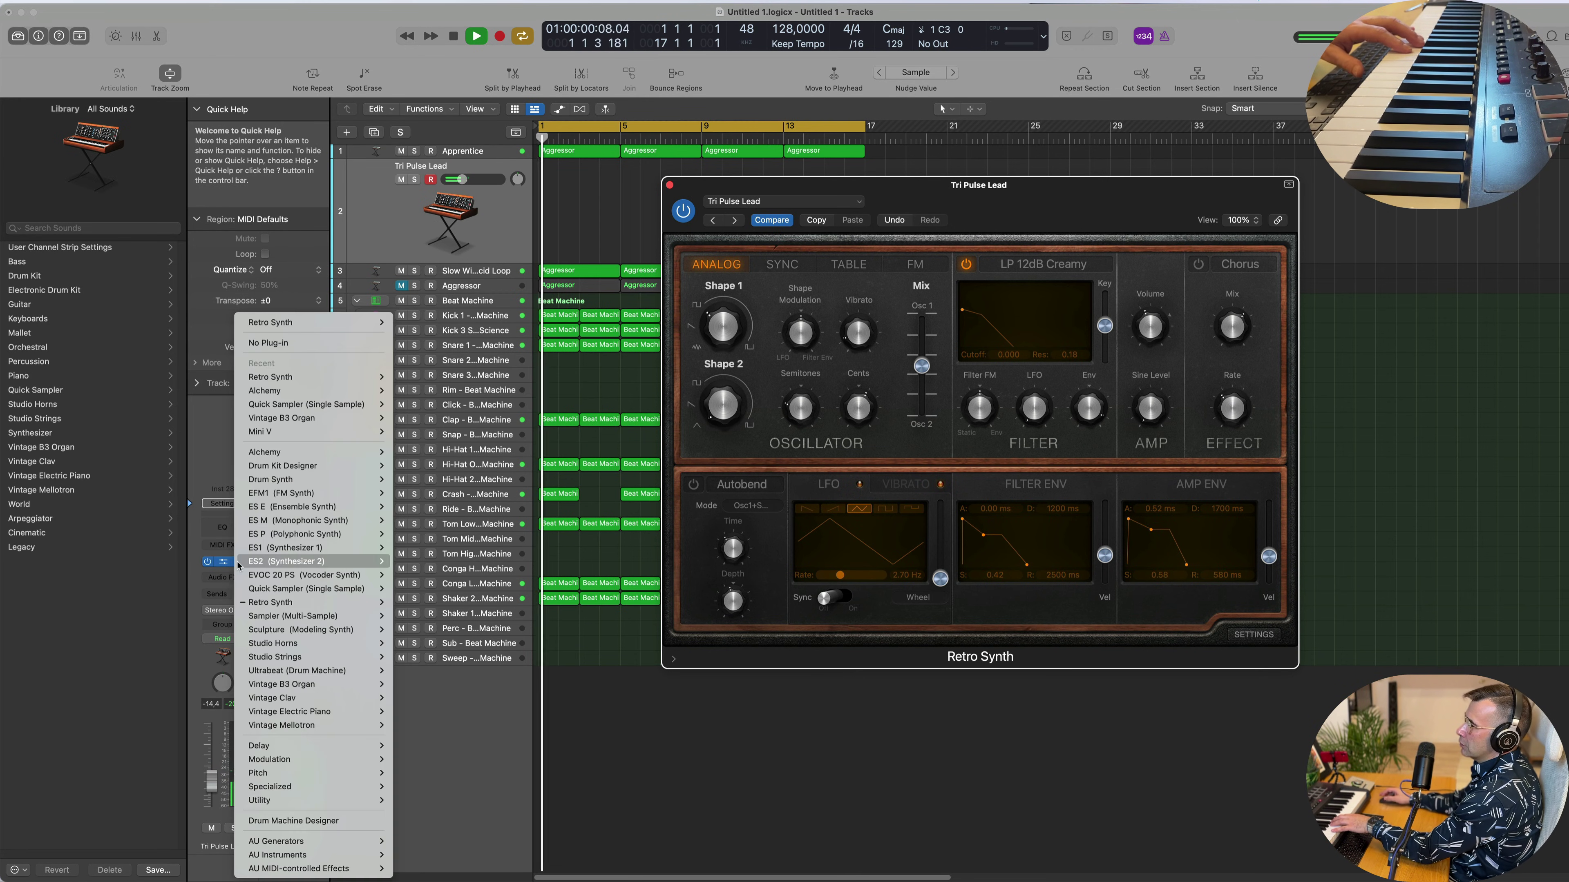
pyautogui.moveTo(346, 377)
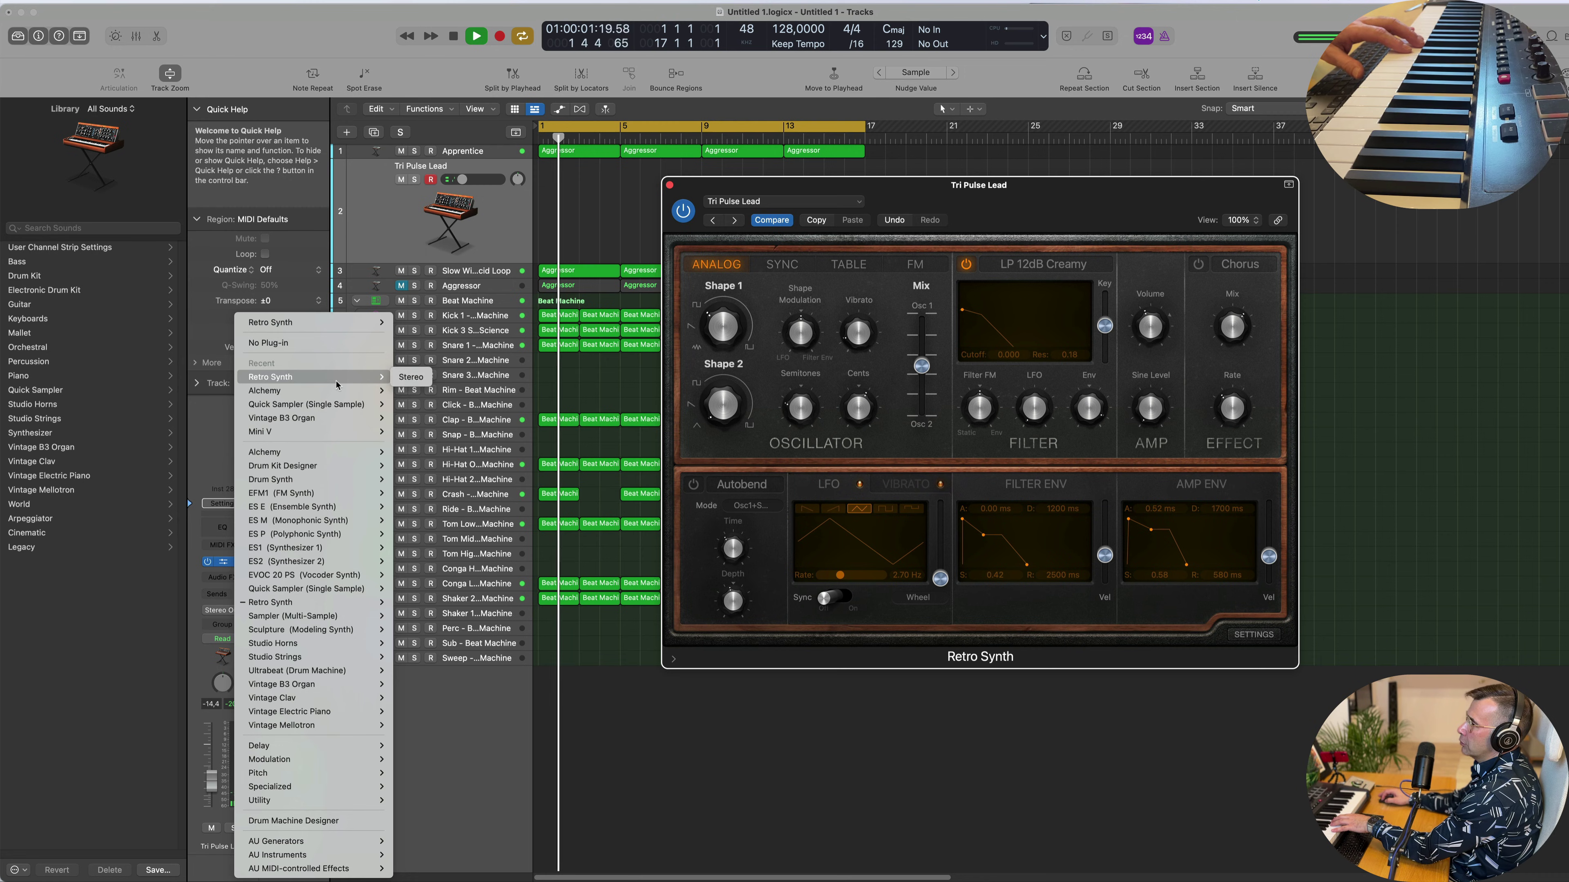
pyautogui.click(398, 385)
pyautogui.click(669, 185)
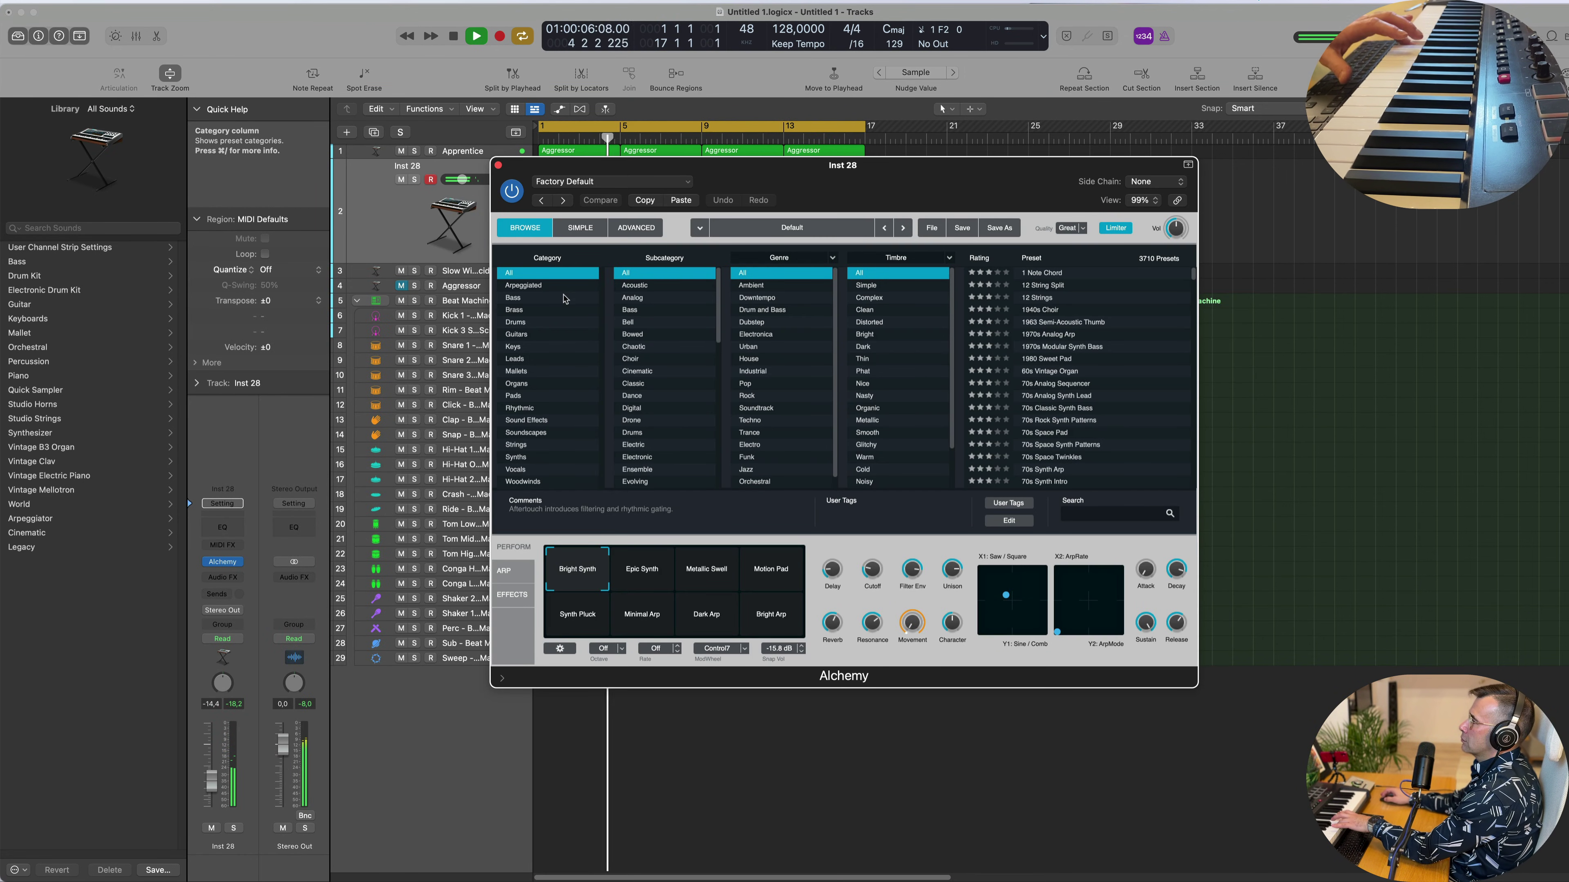
pyautogui.click(516, 358)
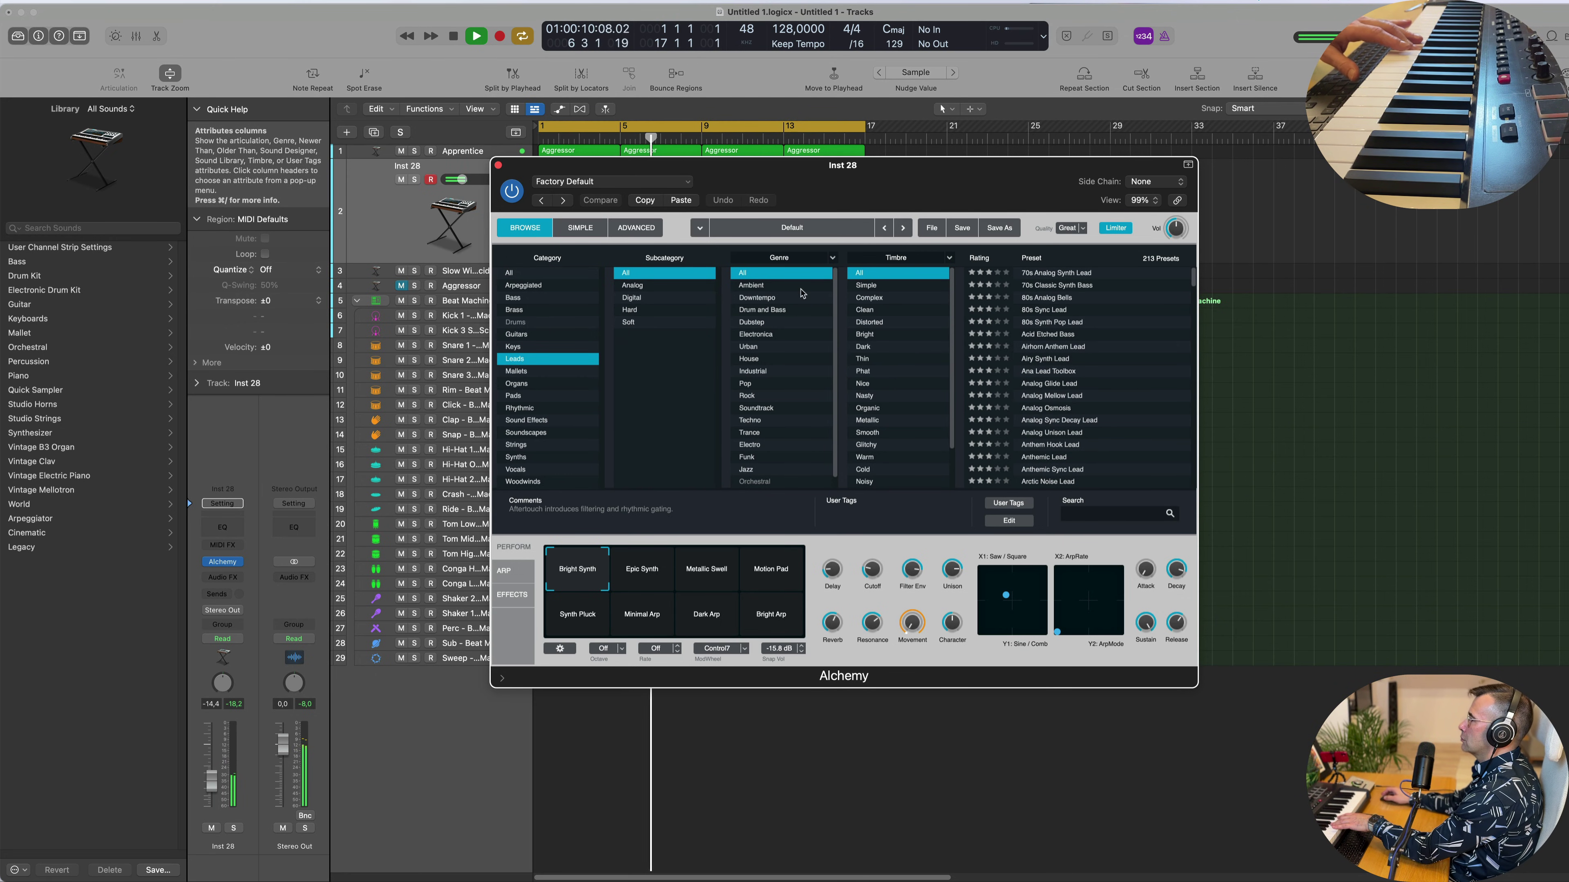
pyautogui.click(877, 322)
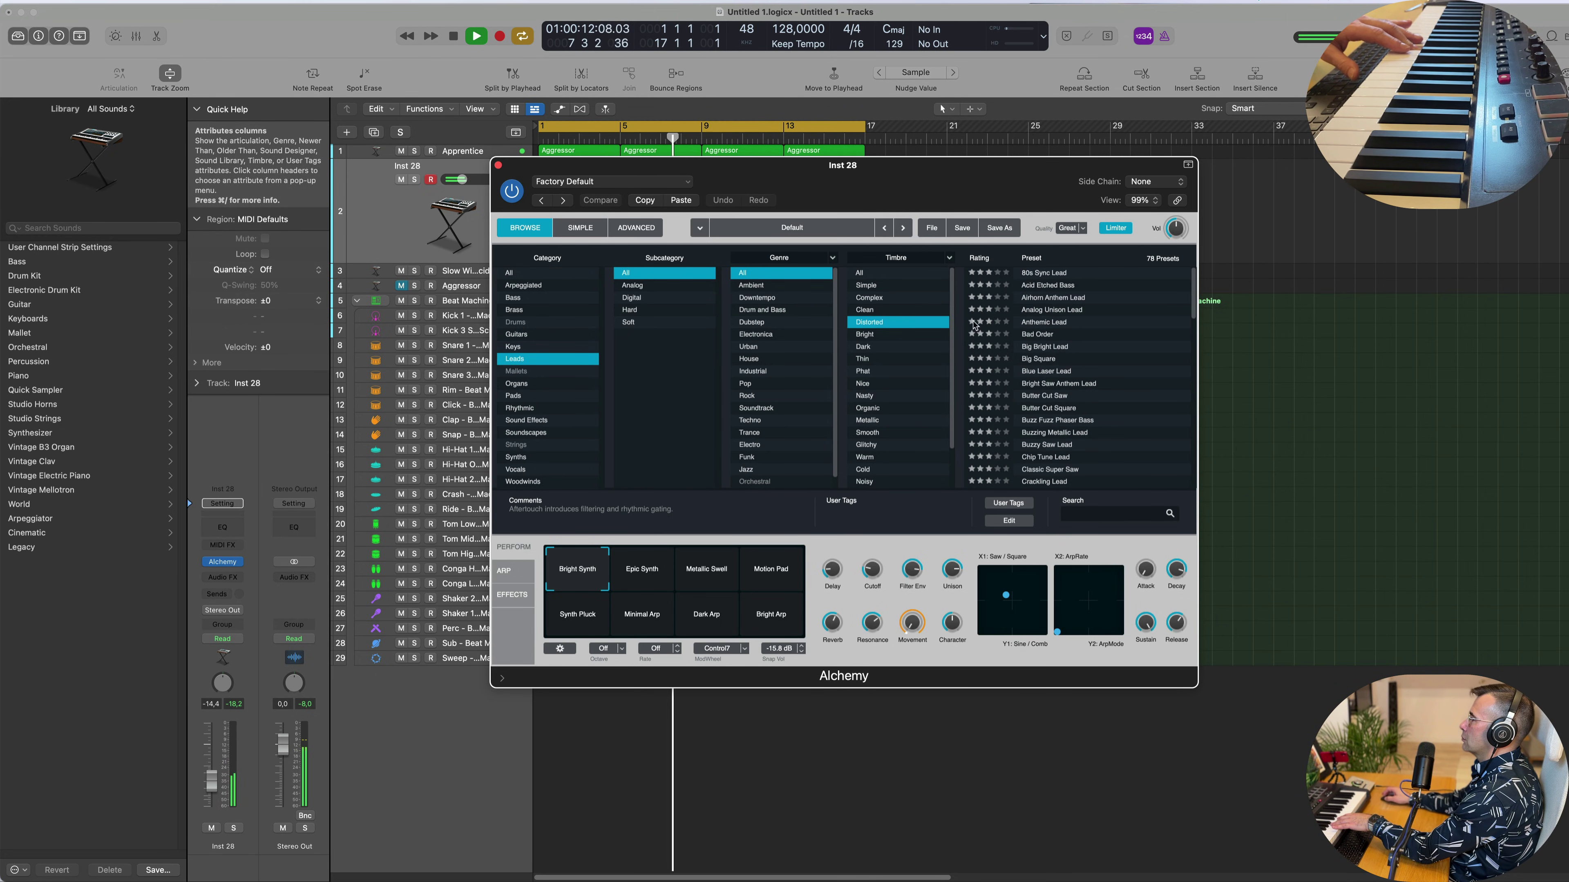
# Audition the presets Airhorn Anthem Lead, Analog Unison Lead, Anthemic Lead, Butter Cut Saw, Buzz Fuzz Phaser Bass and Buzzy Saw Lead.
pyautogui.click(1058, 298)
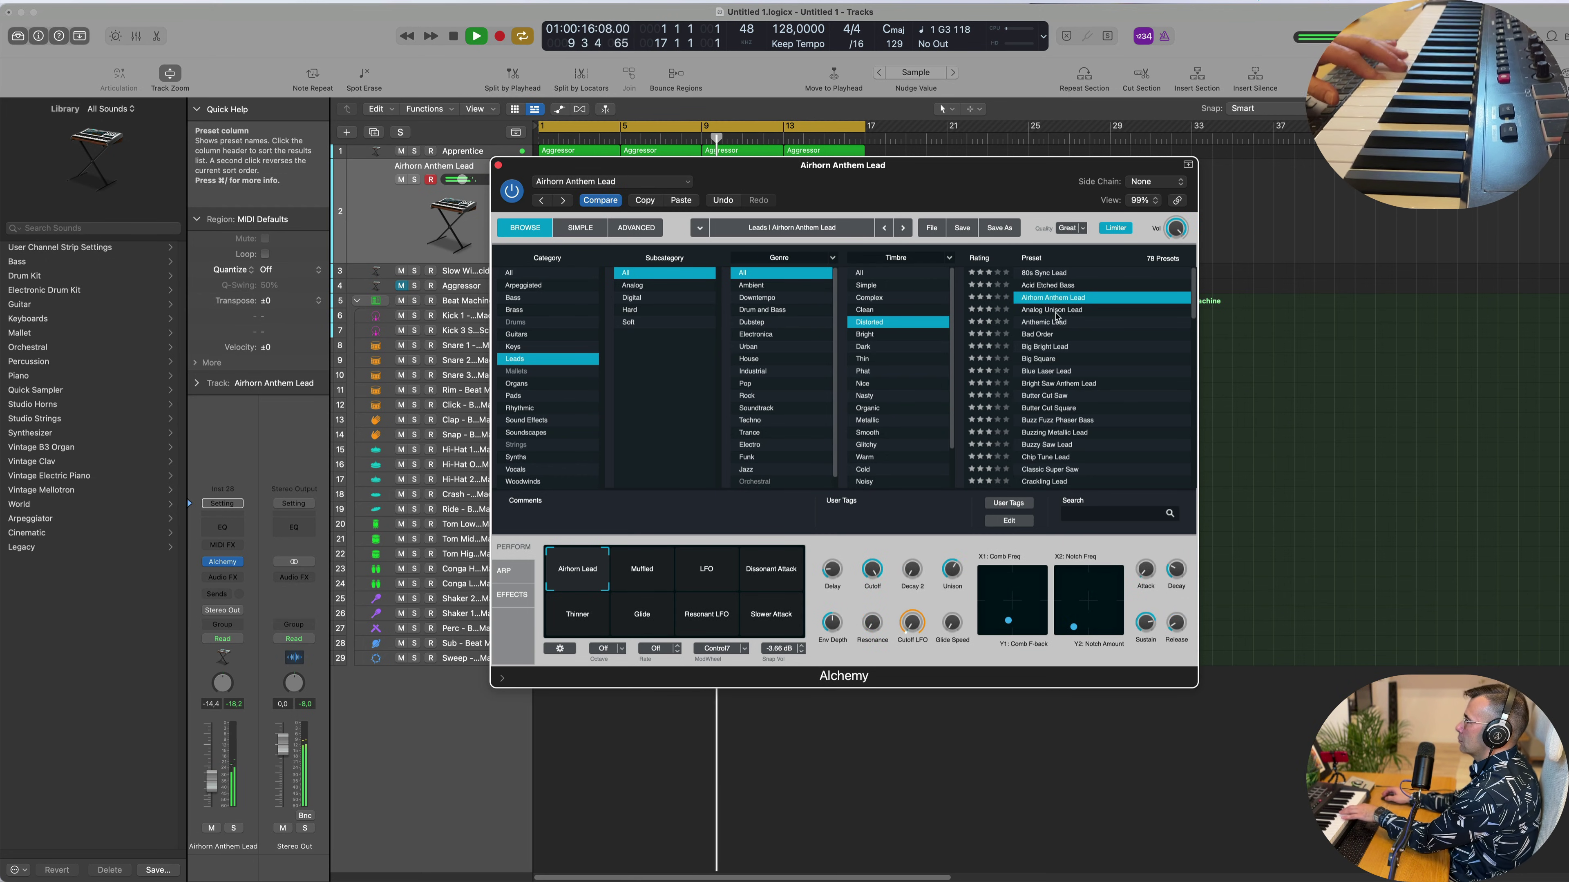
pyautogui.click(1063, 311)
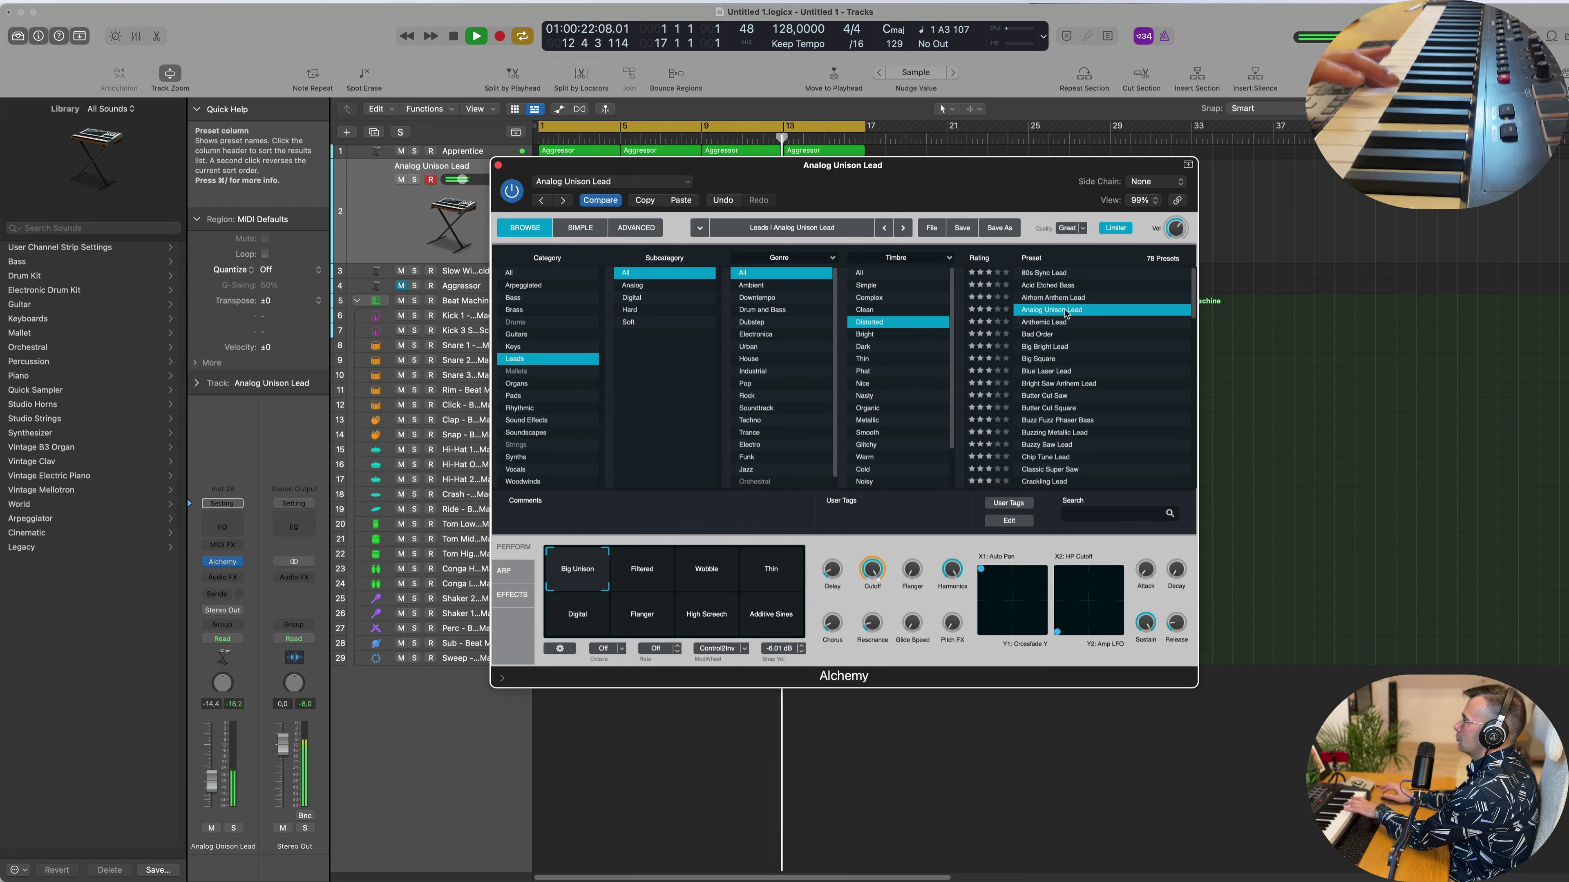
pyautogui.click(1062, 322)
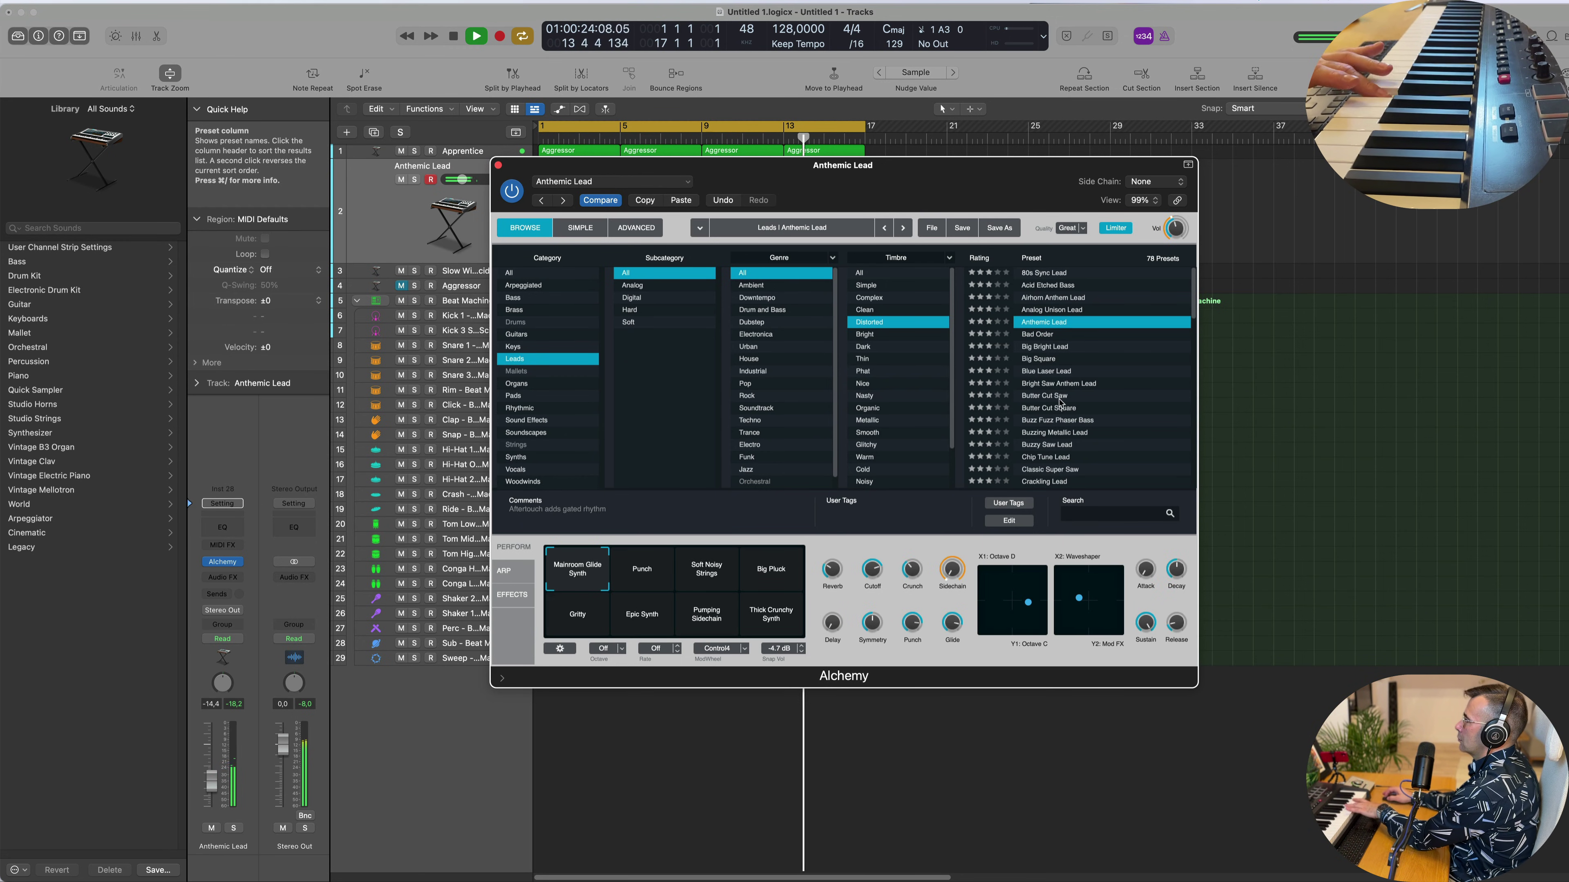
pyautogui.click(1059, 397)
pyautogui.scroll(-3, 1100, 386)
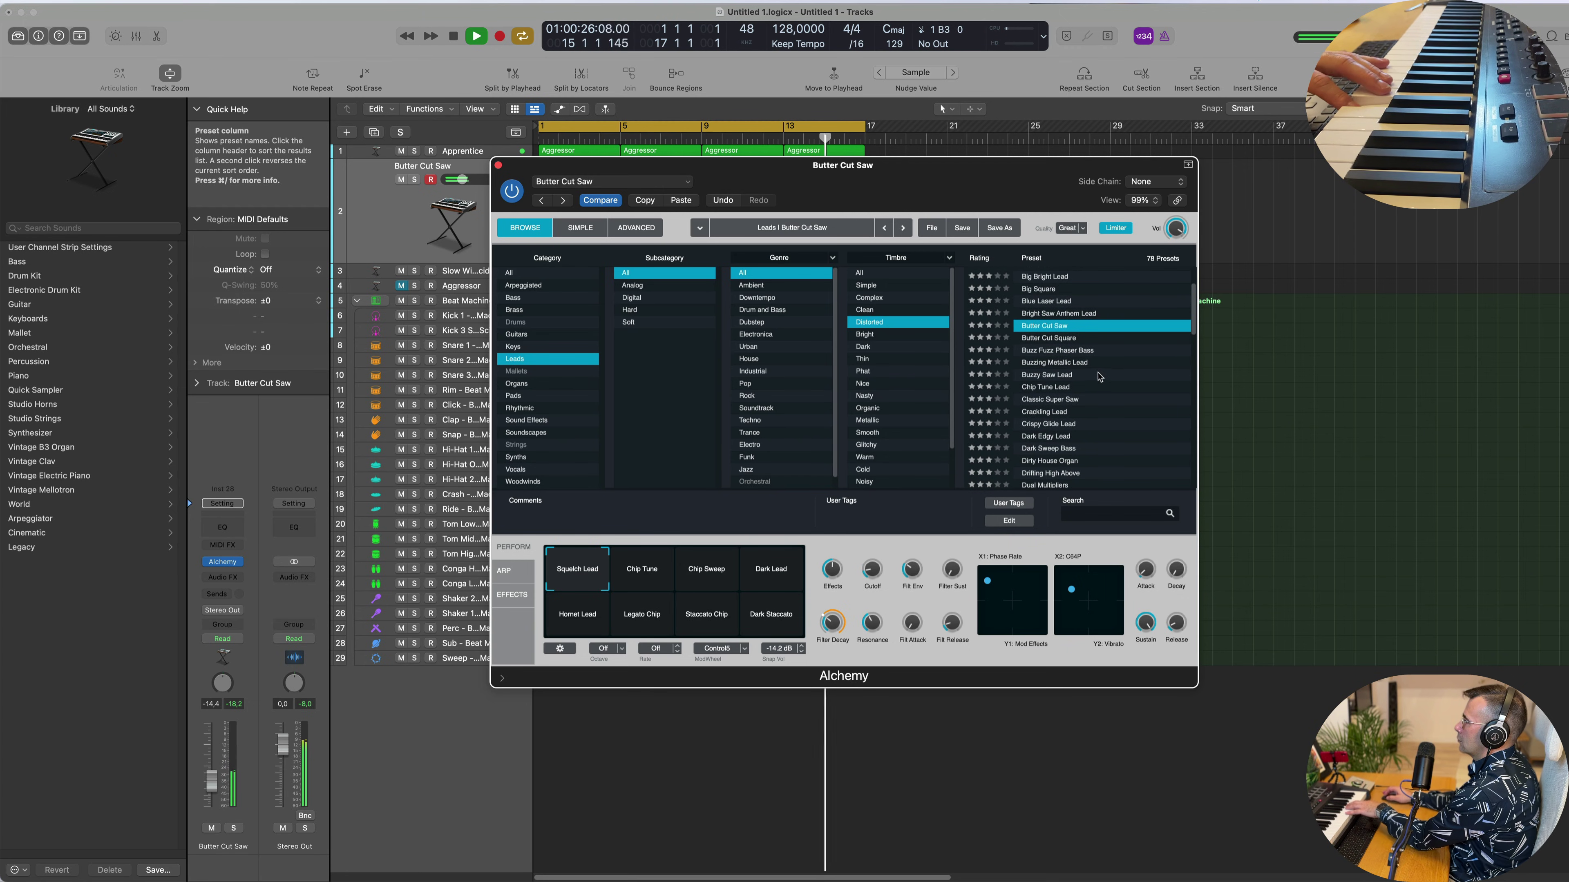
pyautogui.click(1073, 351)
pyautogui.scroll(-2, 1078, 342)
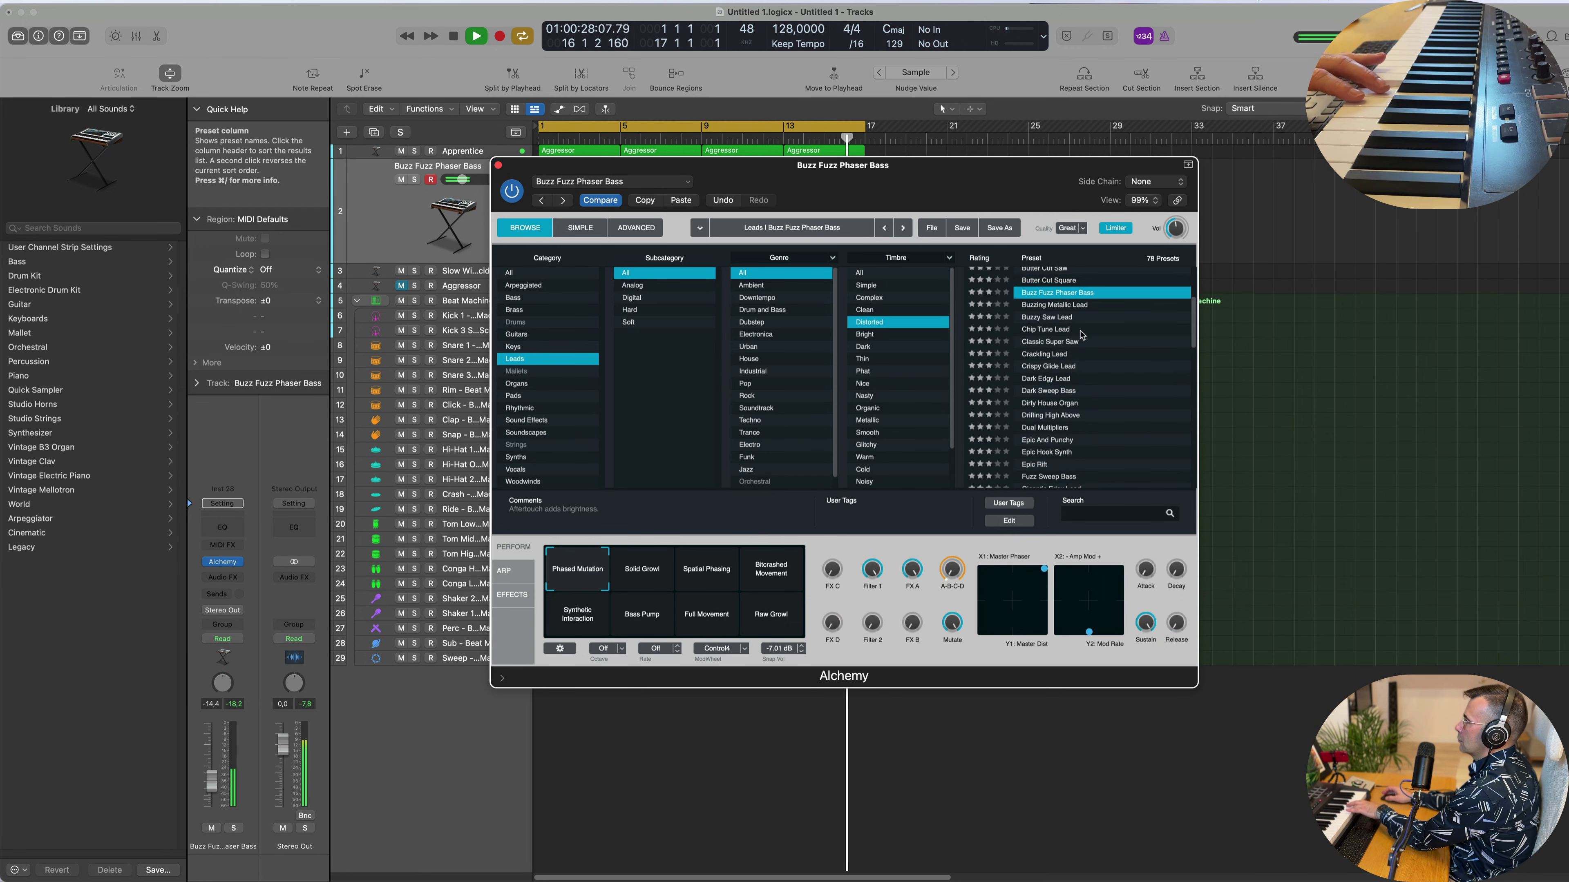
pyautogui.click(1058, 319)
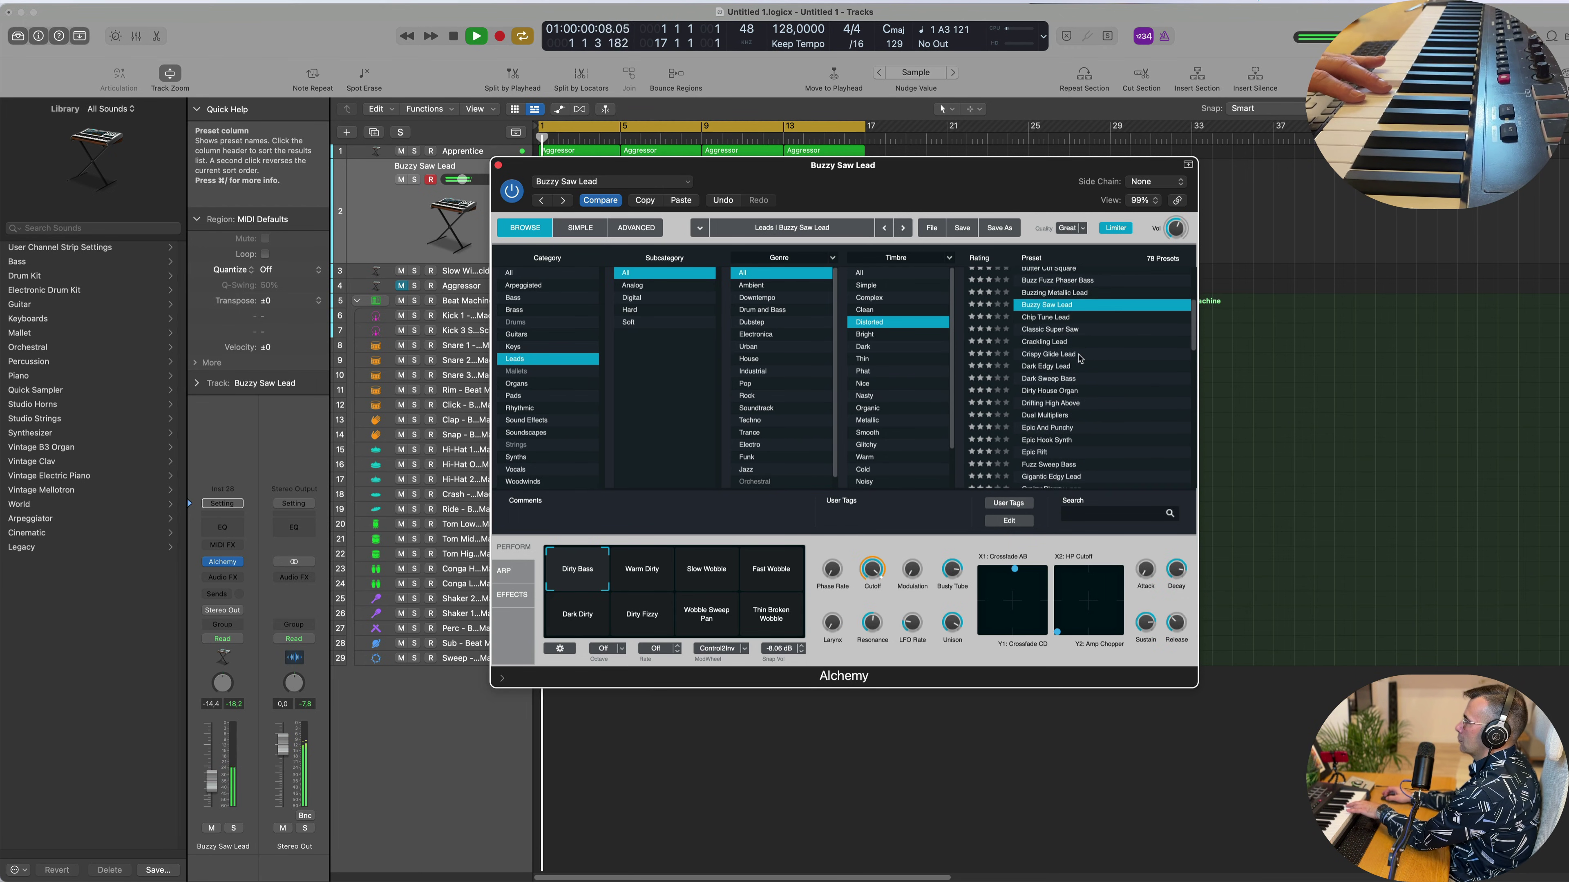
# Audition the presets Dark Edgy Lead, Dual Multipliers, Gigantic Edgy Lead, Hubbard and Huge Echo Lead.
pyautogui.scroll(-2, 1066, 337)
pyautogui.click(1055, 329)
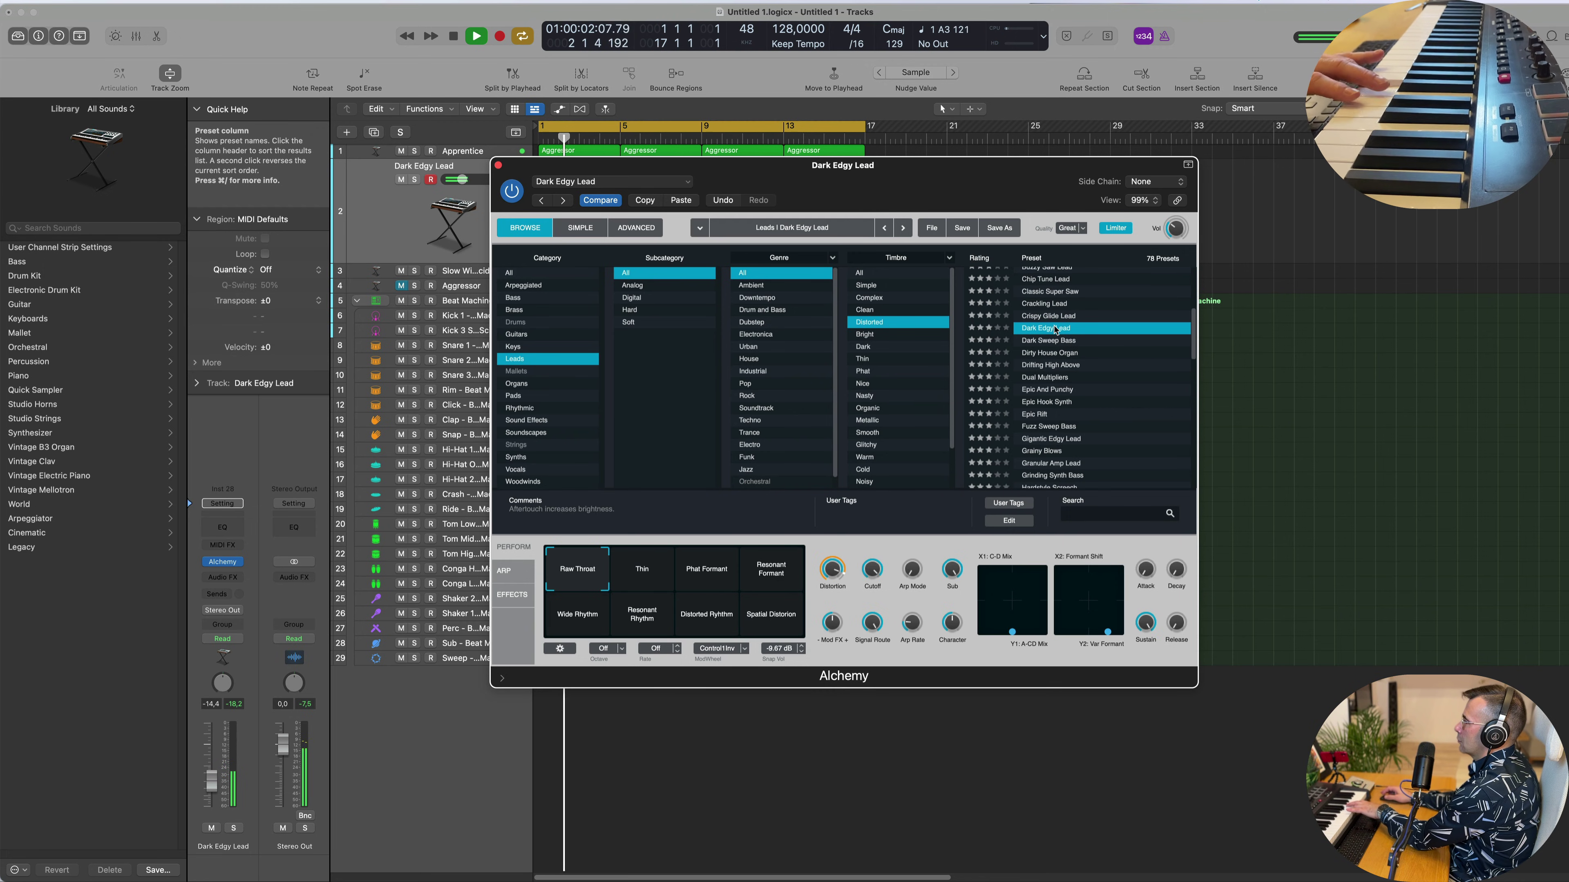
pyautogui.scroll(-1, 1081, 346)
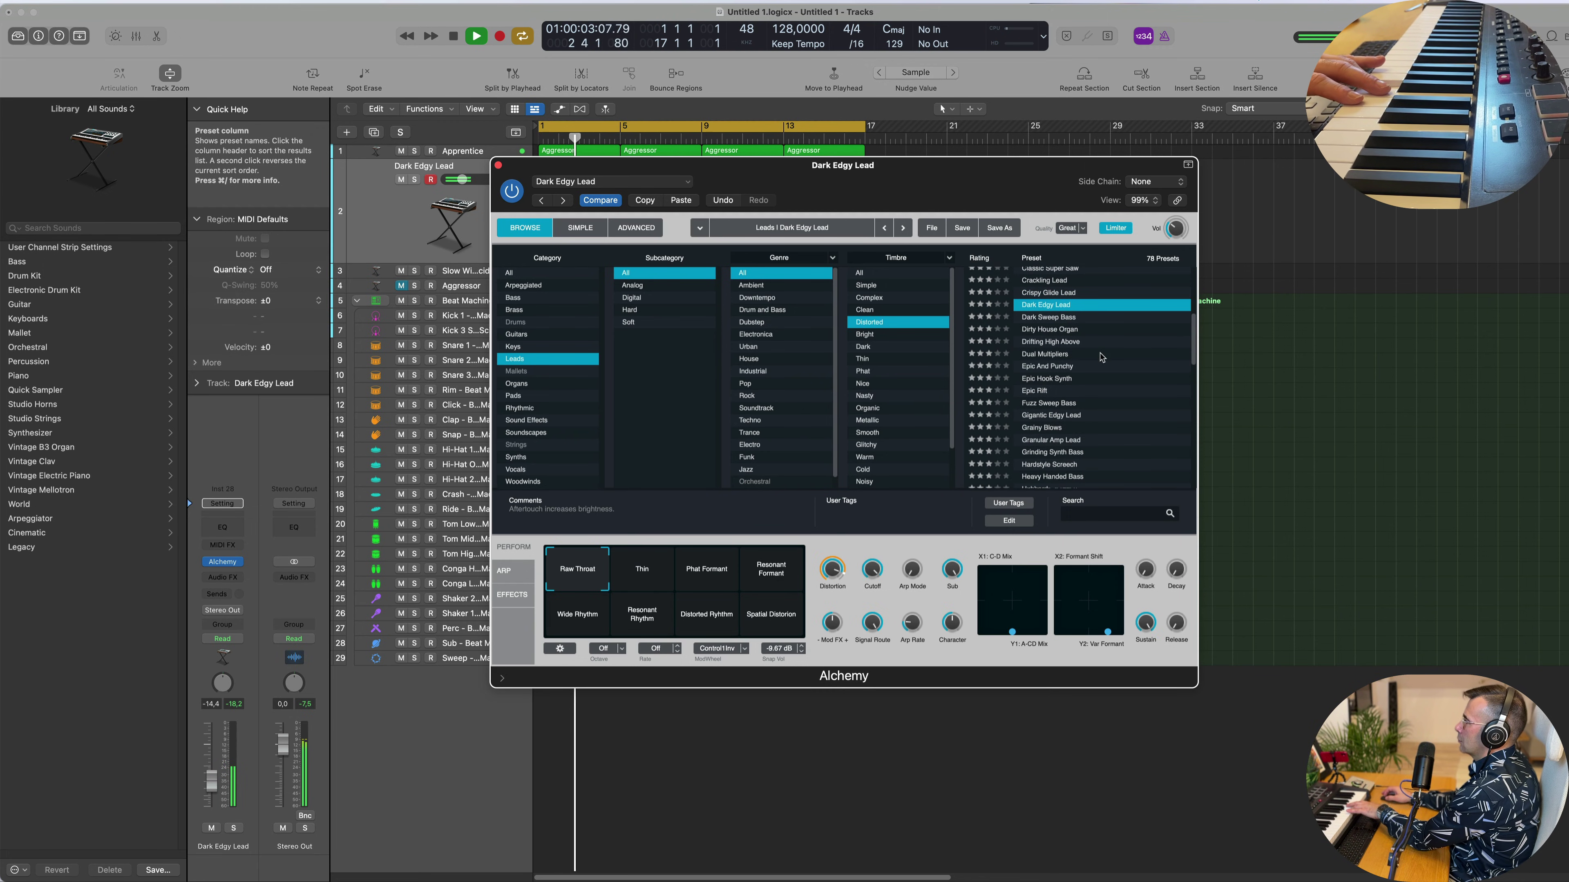
pyautogui.click(1057, 354)
pyautogui.scroll(-2, 1081, 374)
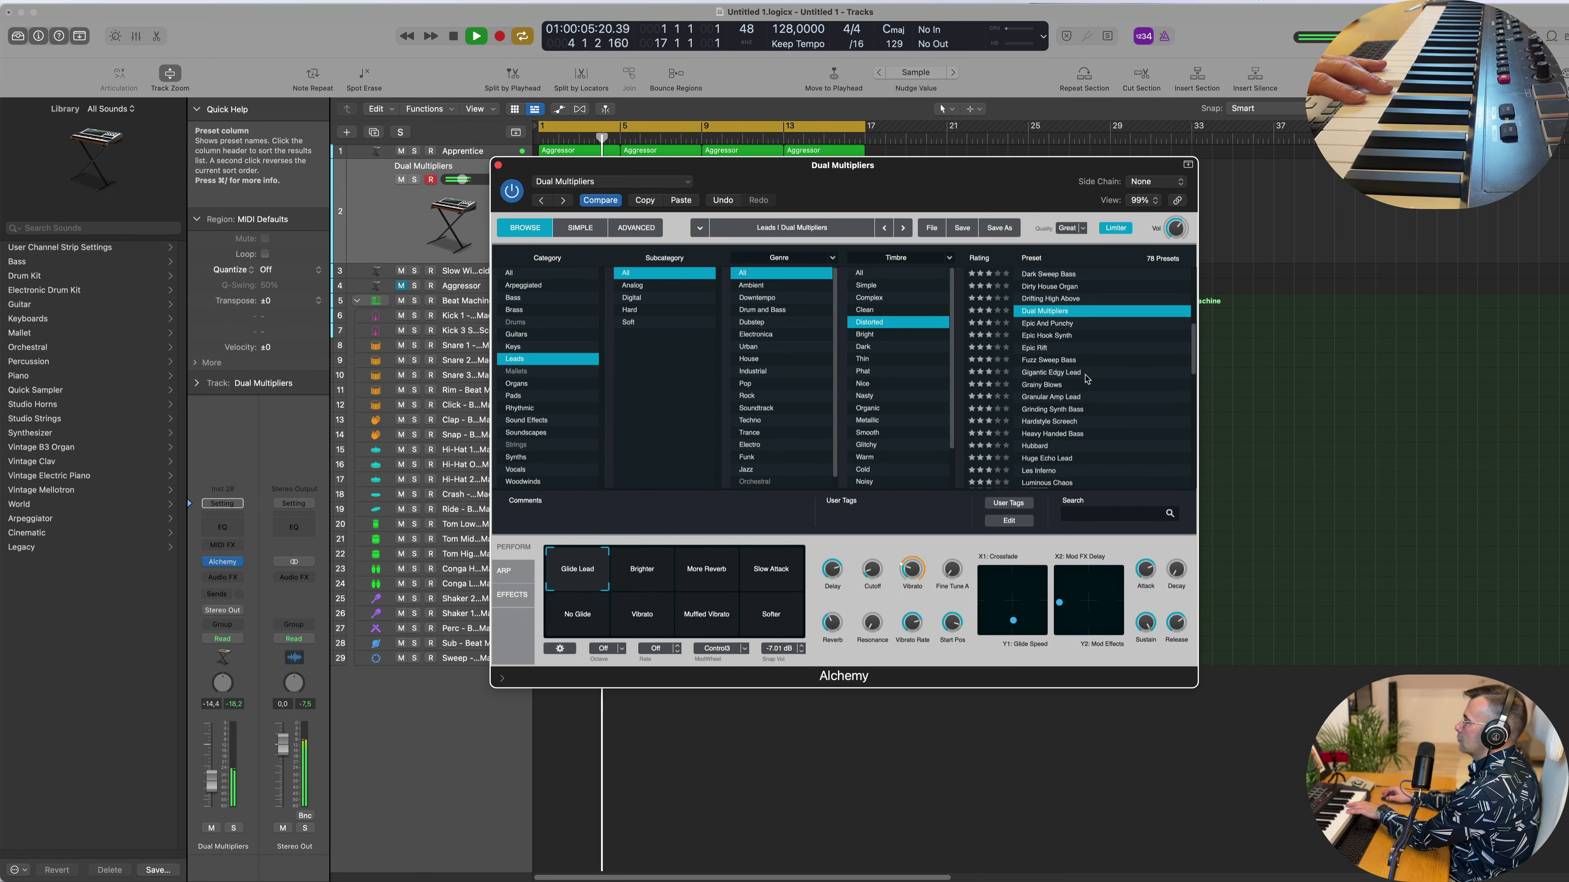
pyautogui.click(1053, 374)
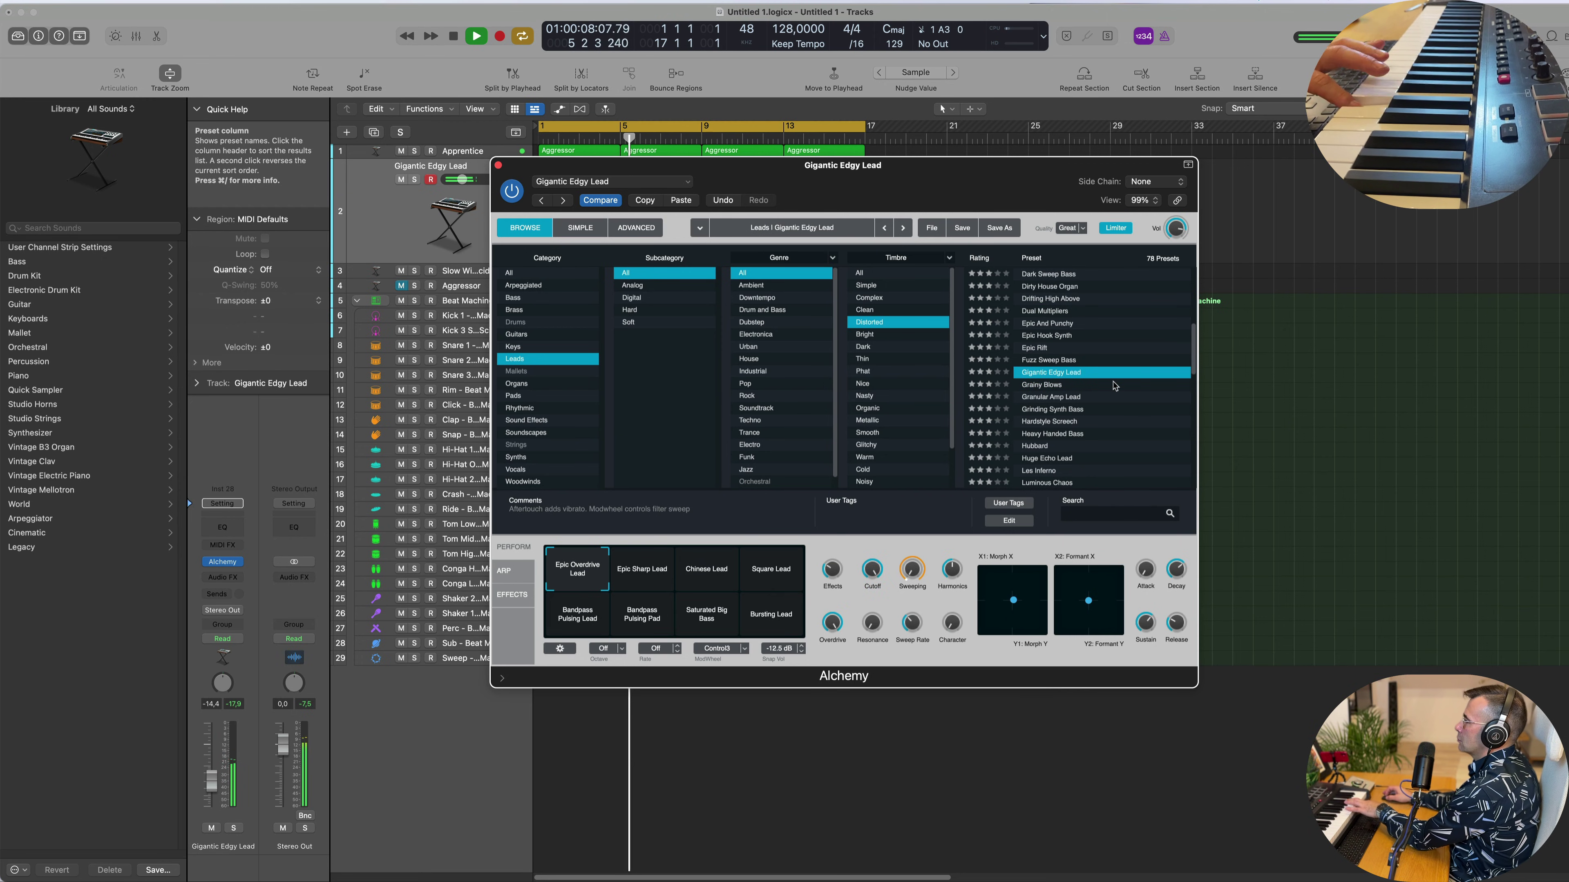
pyautogui.scroll(-3, 1114, 386)
pyautogui.click(1057, 371)
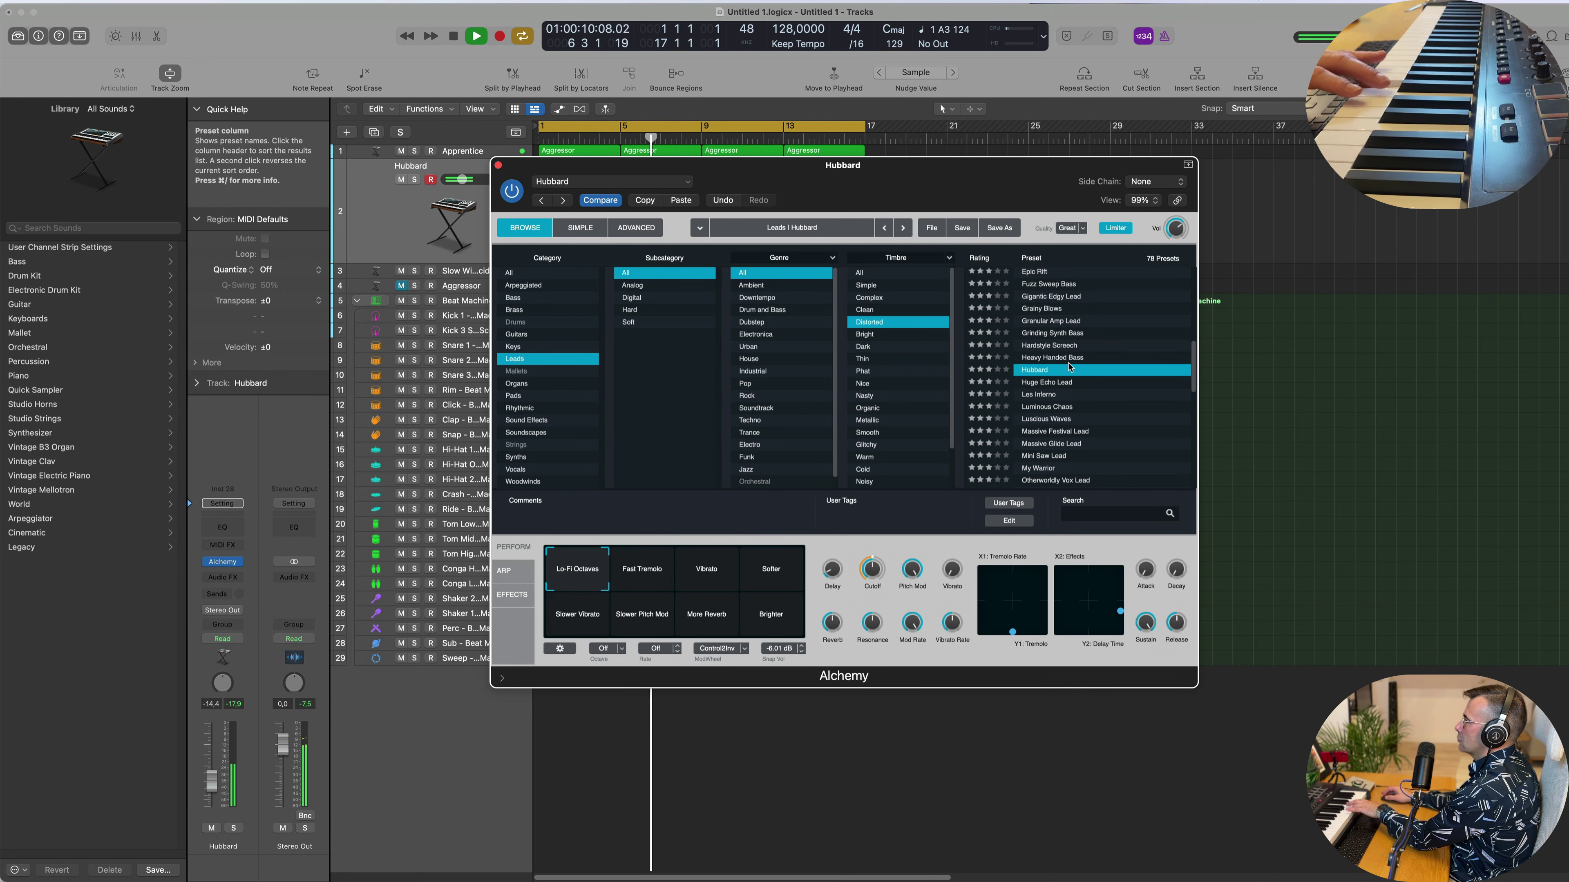
pyautogui.click(1067, 383)
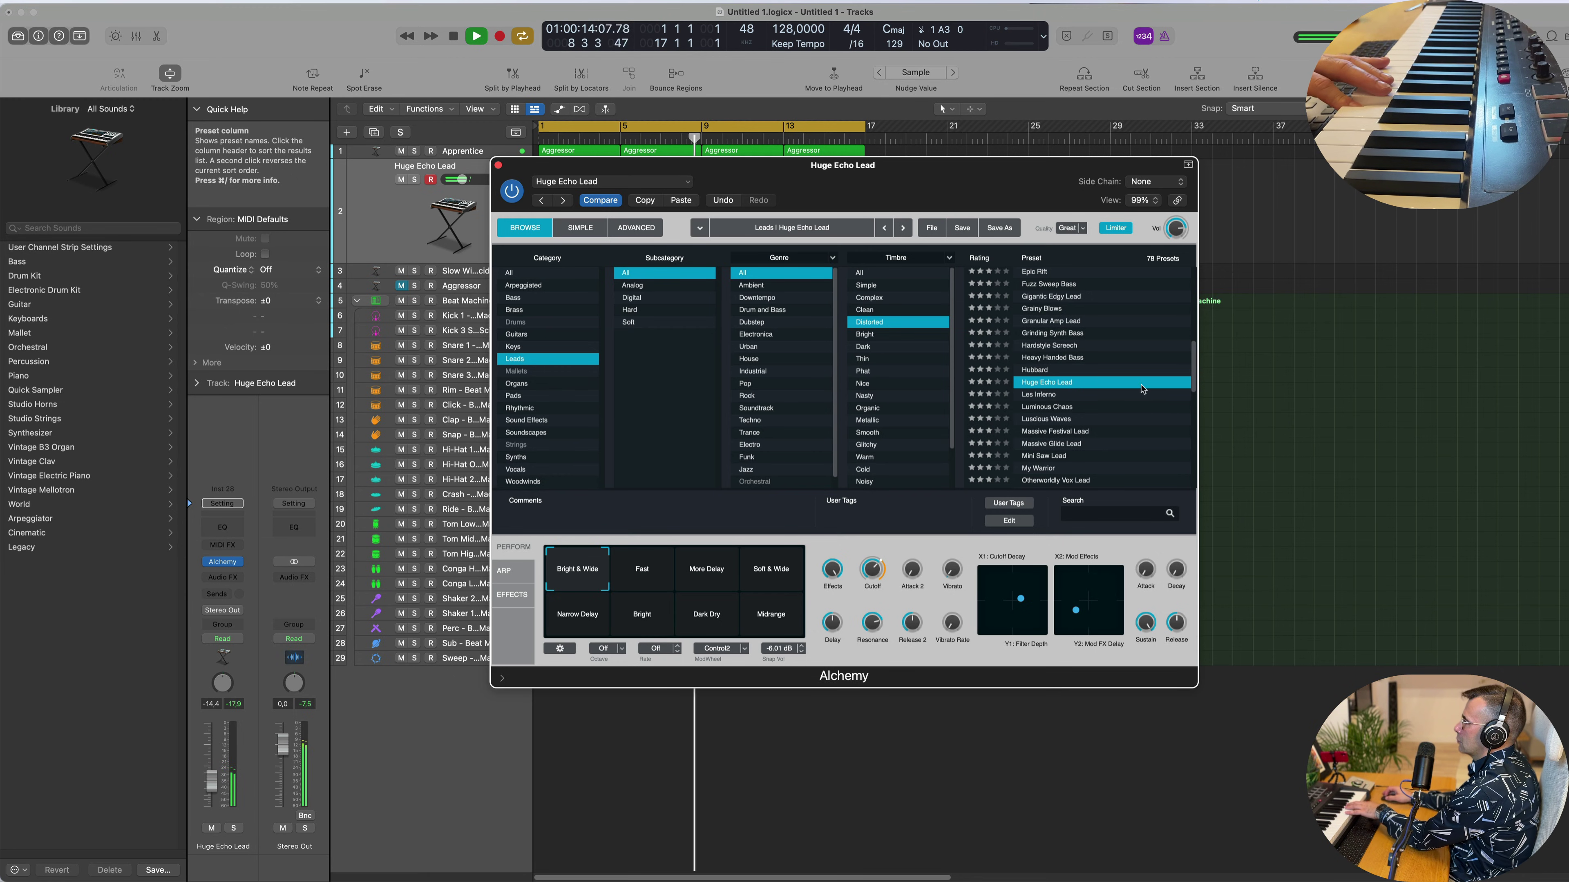
# Load the My Warrior preset and set the track's volume to about -5.5 dB.
pyautogui.scroll(-3, 1142, 389)
pyautogui.click(1048, 408)
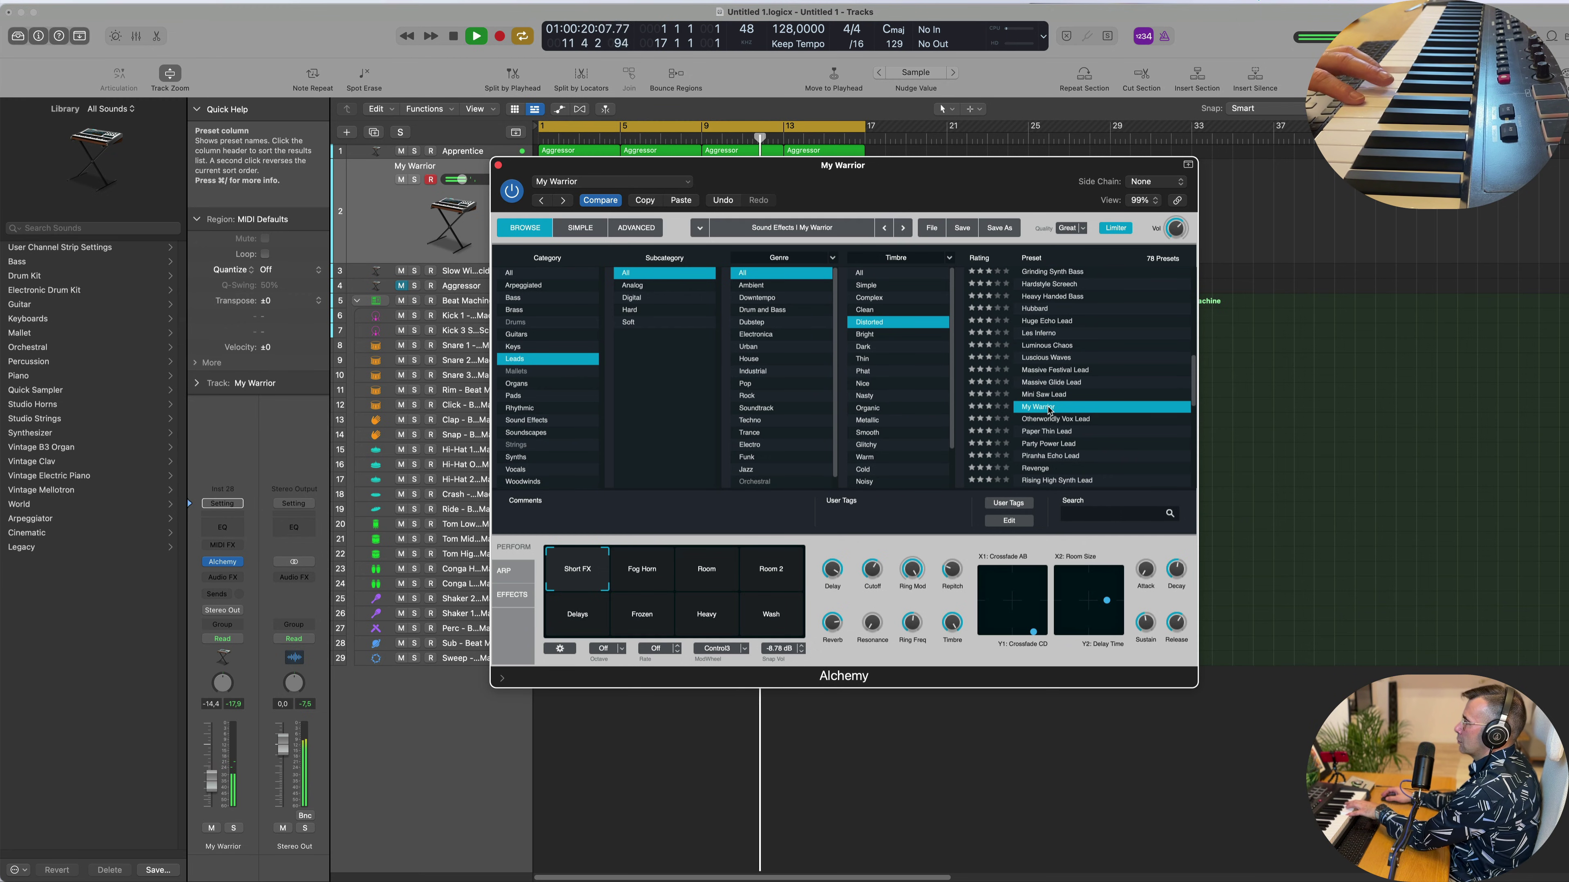
pyautogui.moveTo(211, 773); pyautogui.dragTo(216, 757)
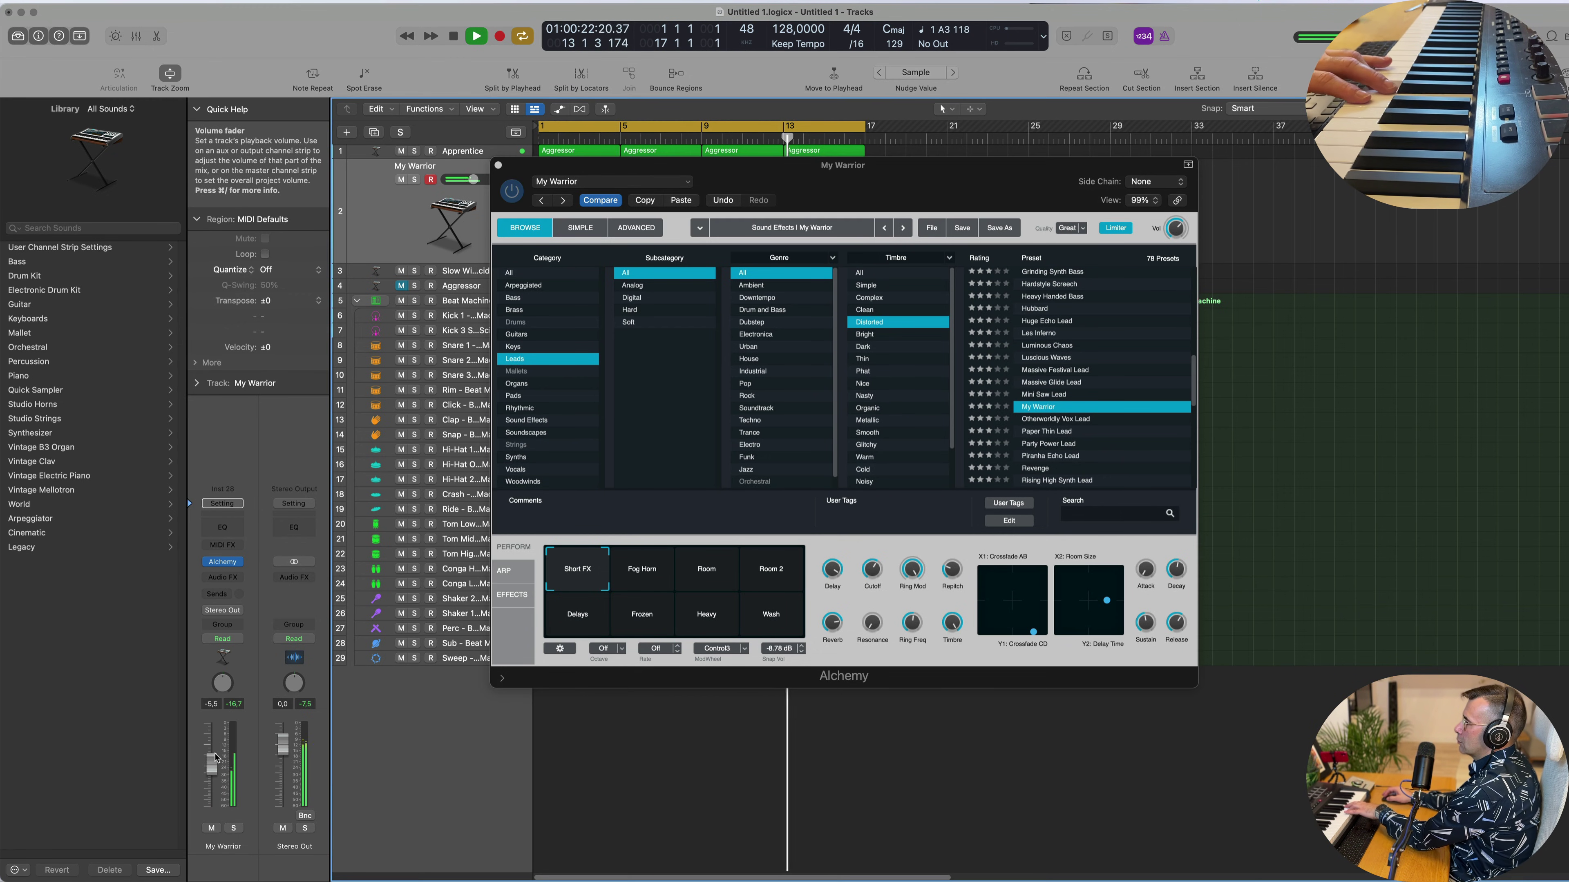
# Try the Fog Horn, Room, Delays and Frozen snapshots of My Warrior and choose Heavy.
pyautogui.click(647, 573)
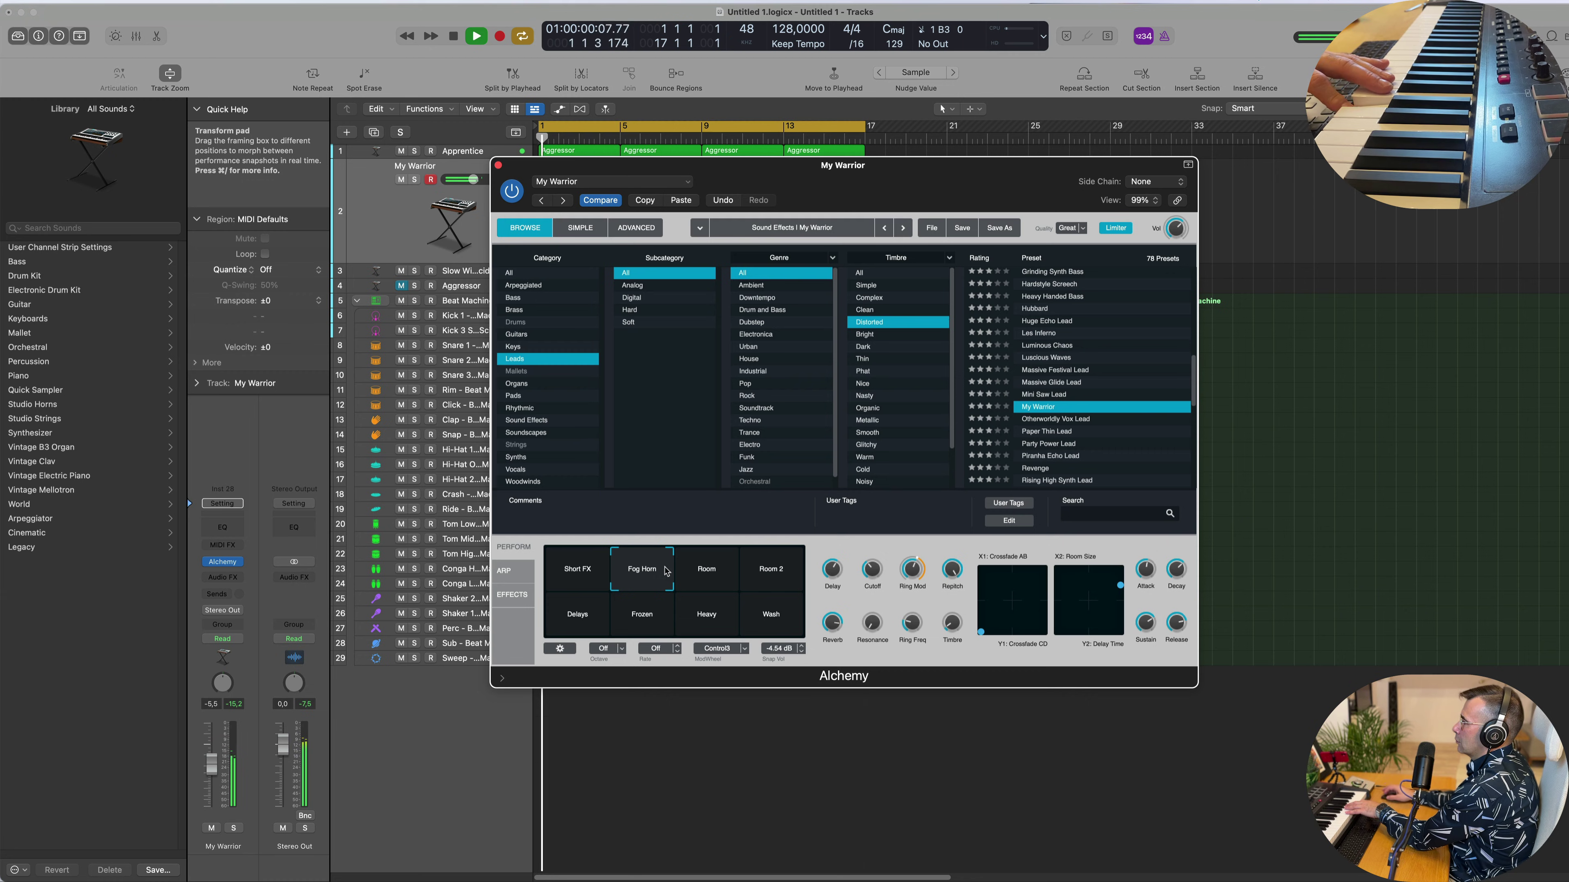
pyautogui.click(714, 578)
pyautogui.click(584, 621)
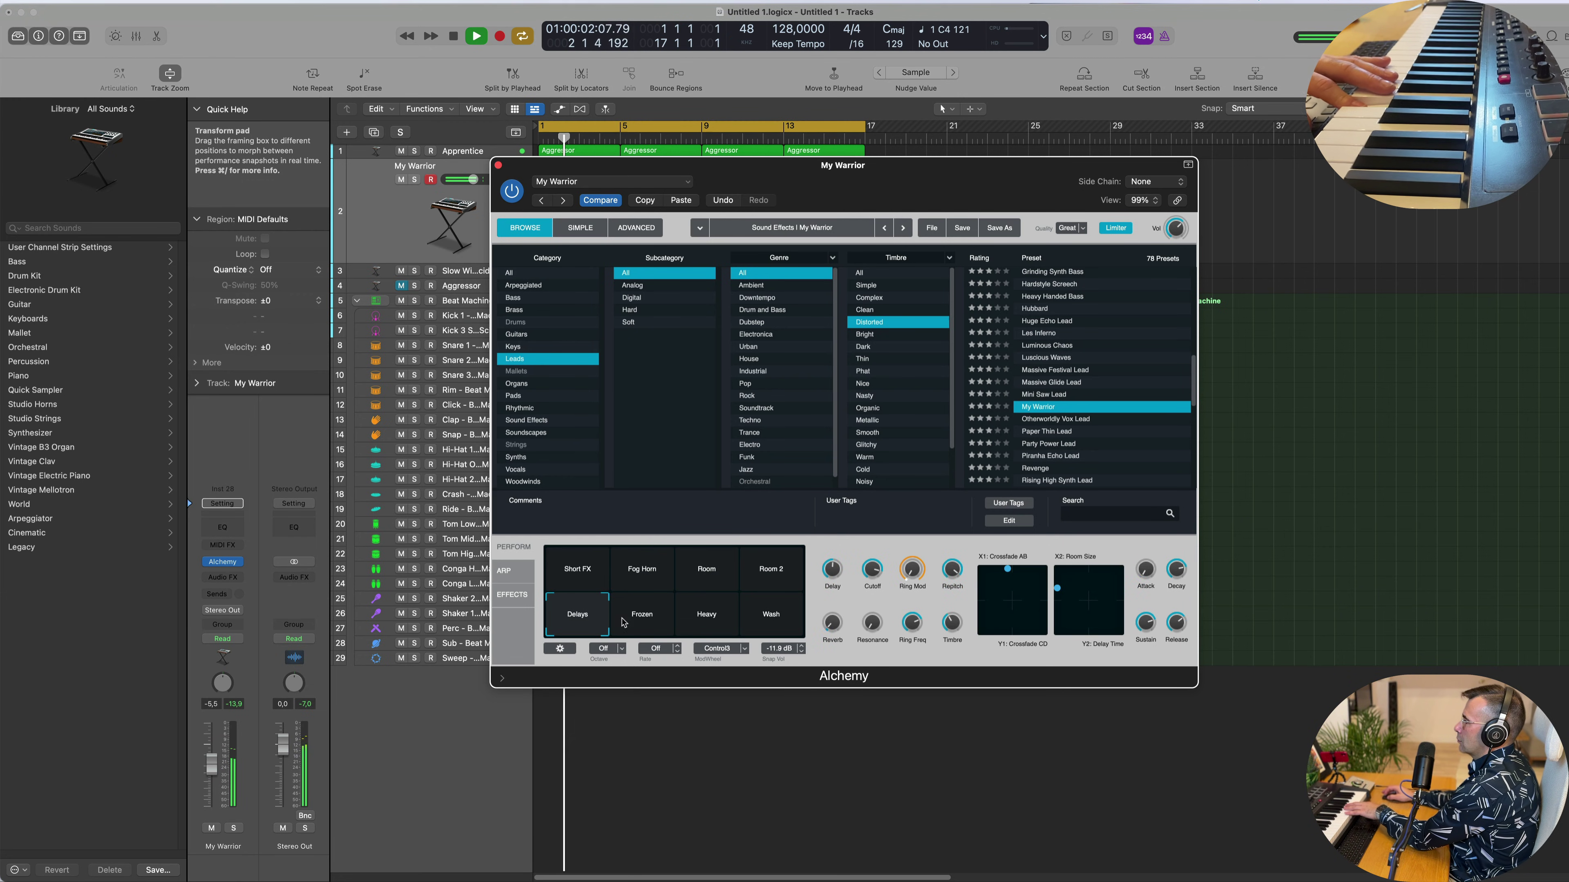
pyautogui.click(637, 621)
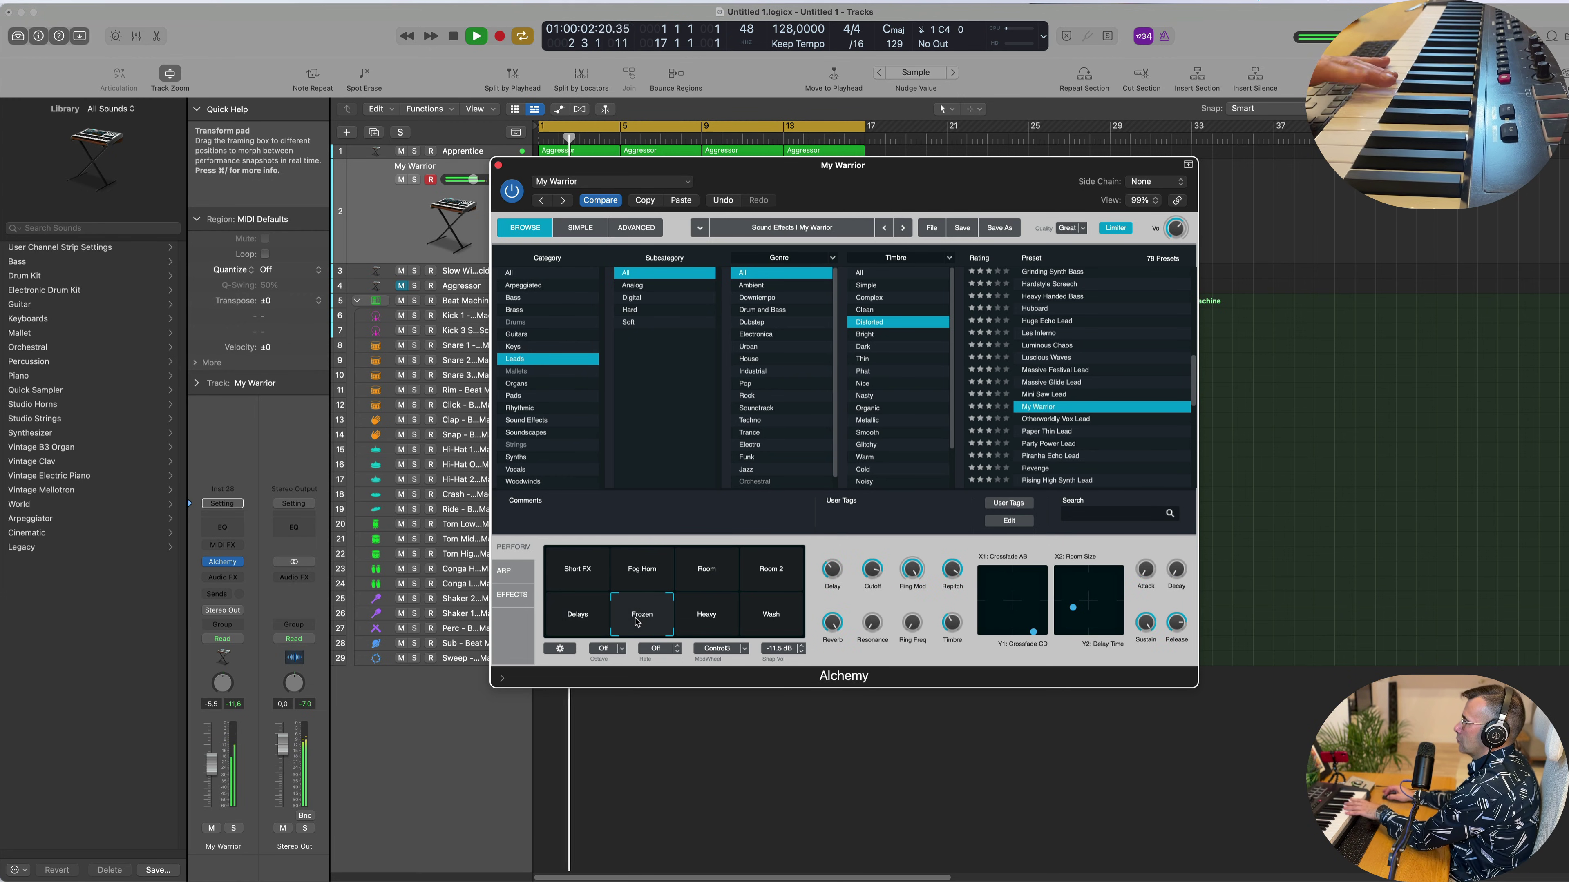
pyautogui.click(715, 621)
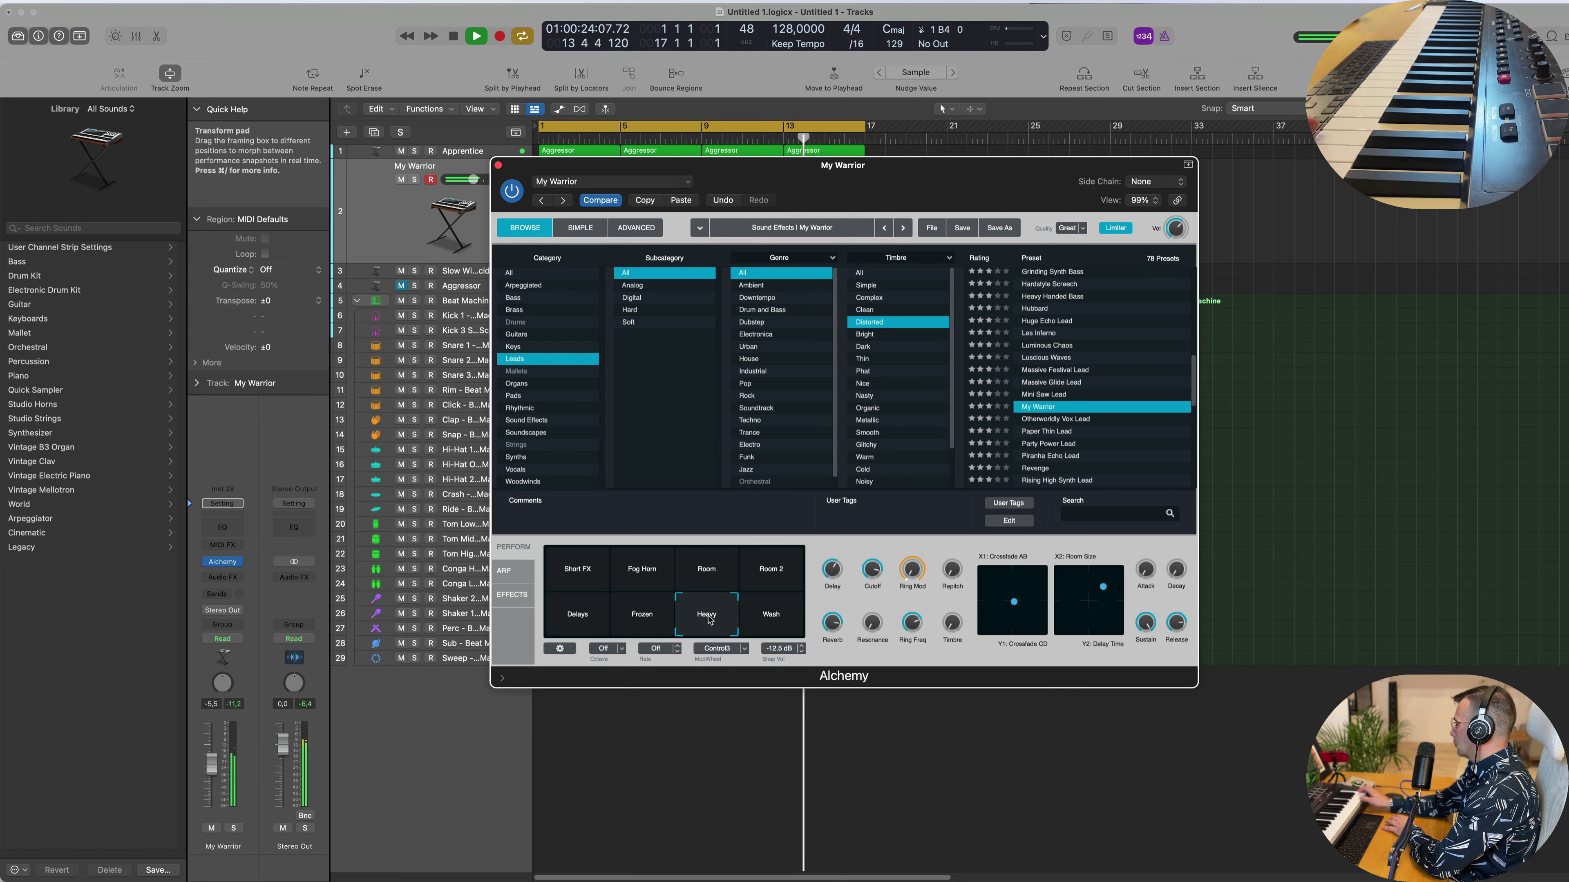
# Record a MIDI part on the My Warrior track from bar 1 to about bar 8 and clear the Alchemy window off the regions.
pyautogui.press('r')
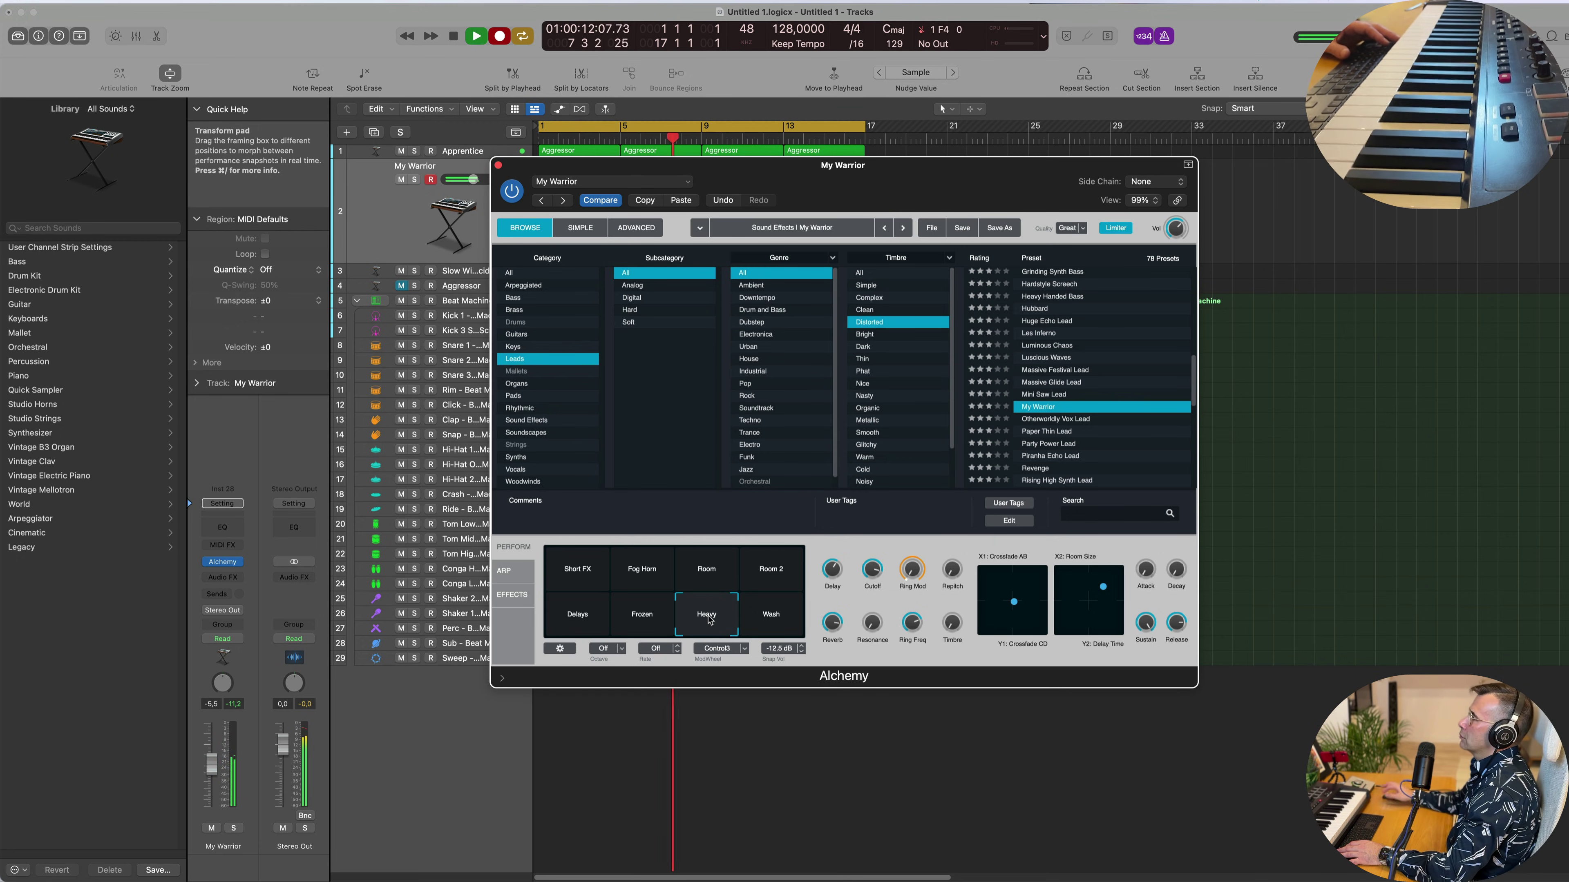
pyautogui.moveTo(970, 177); pyautogui.dragTo(1420, 346)
pyautogui.press('space')
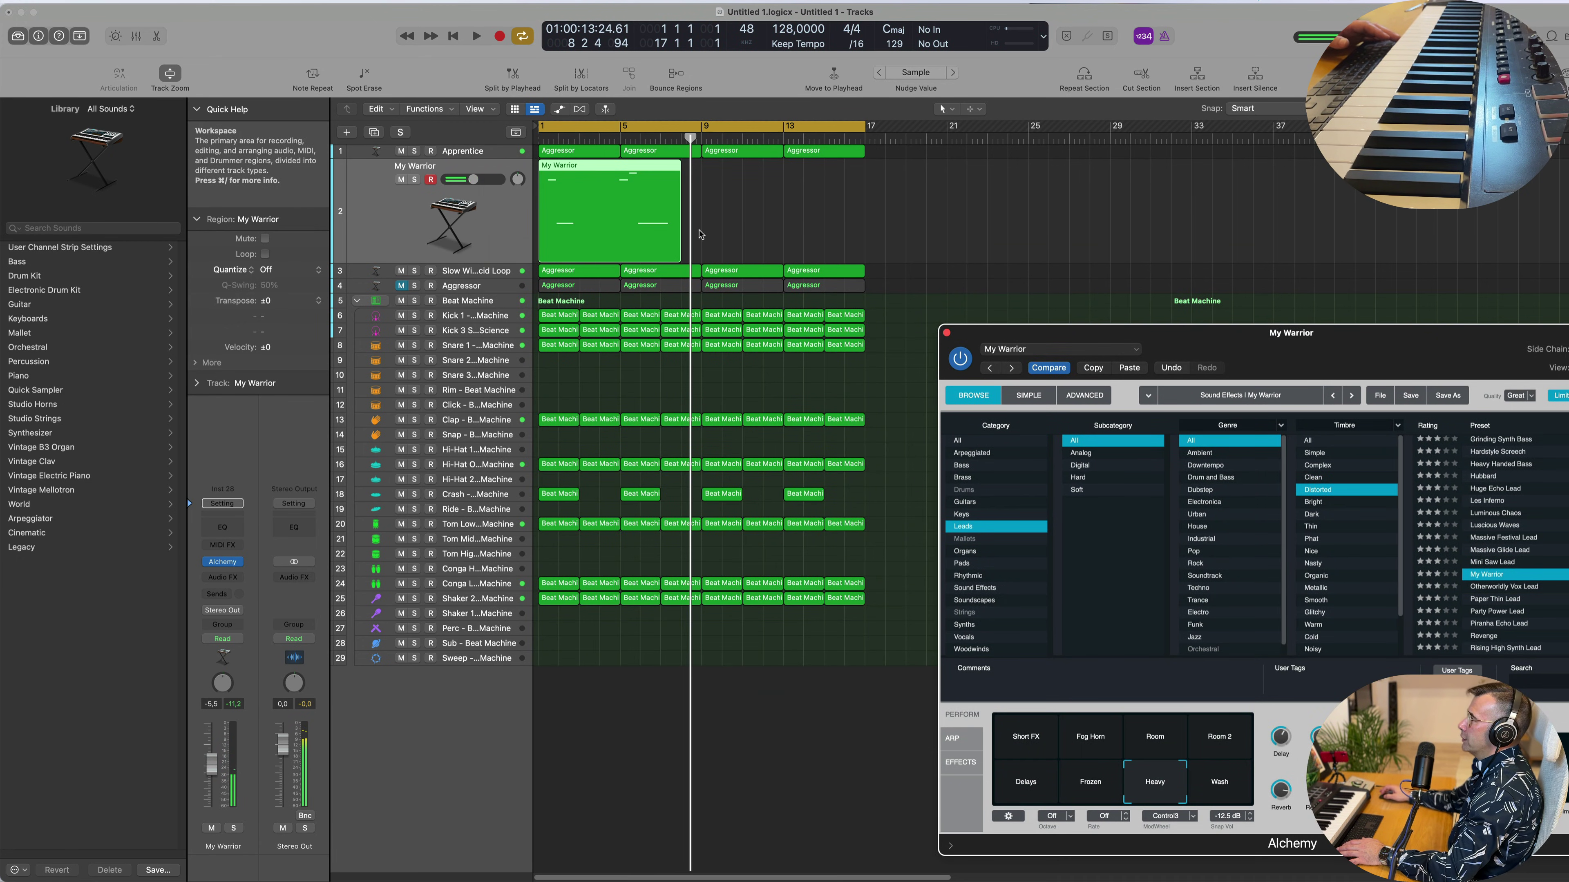
# Open the My Warrior region in the Piano Roll, start playback and copy the highest note from about bar 5.5 to bar 1.
pyautogui.doubleClick(592, 173)
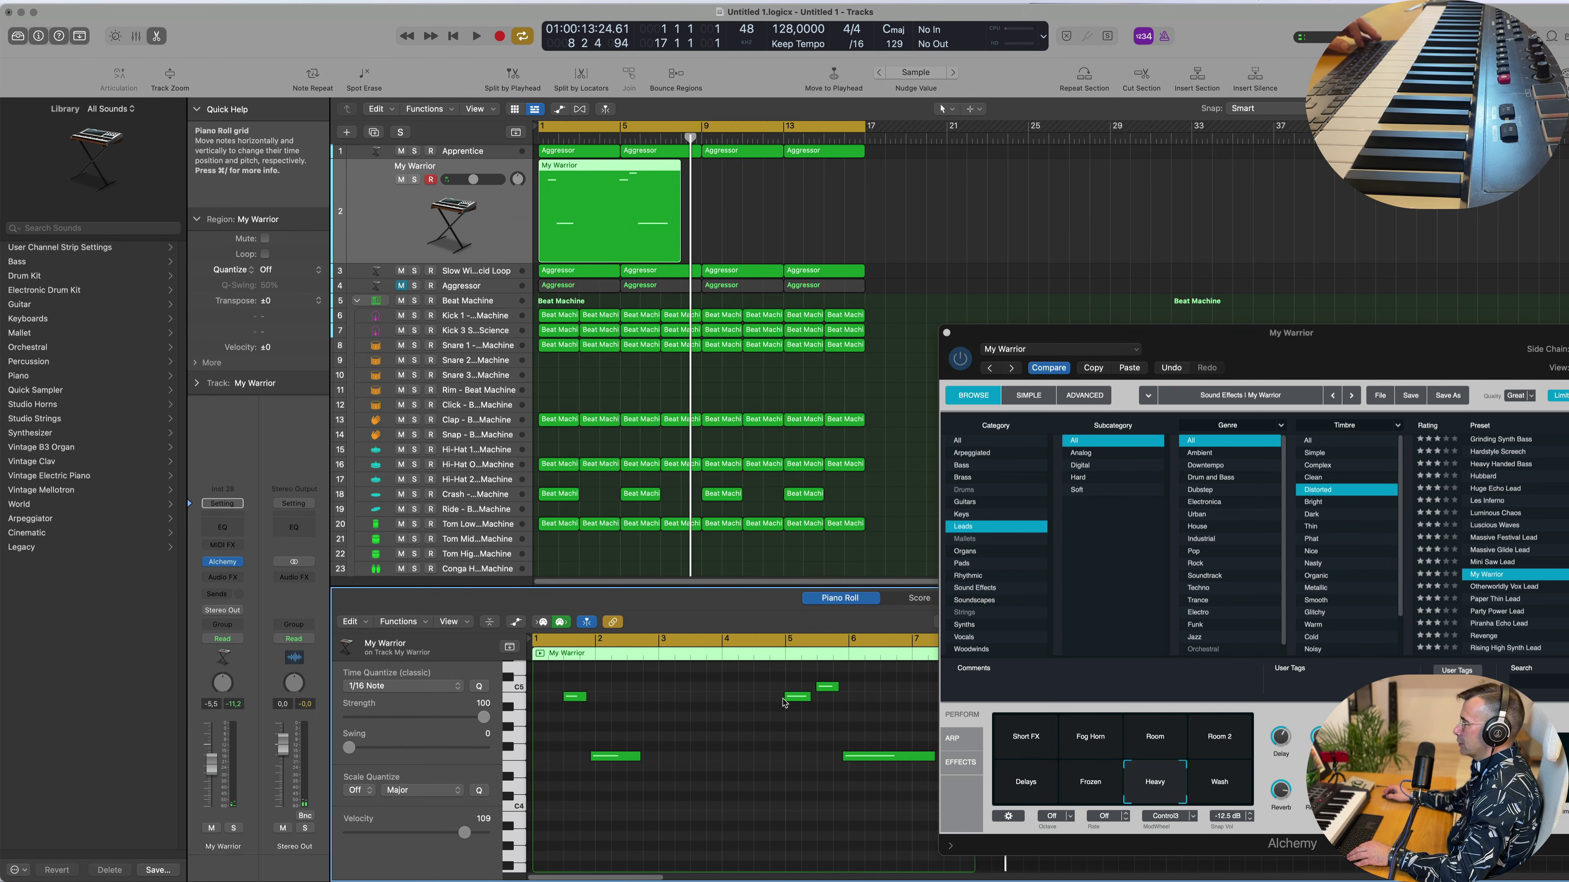
pyautogui.press('space')
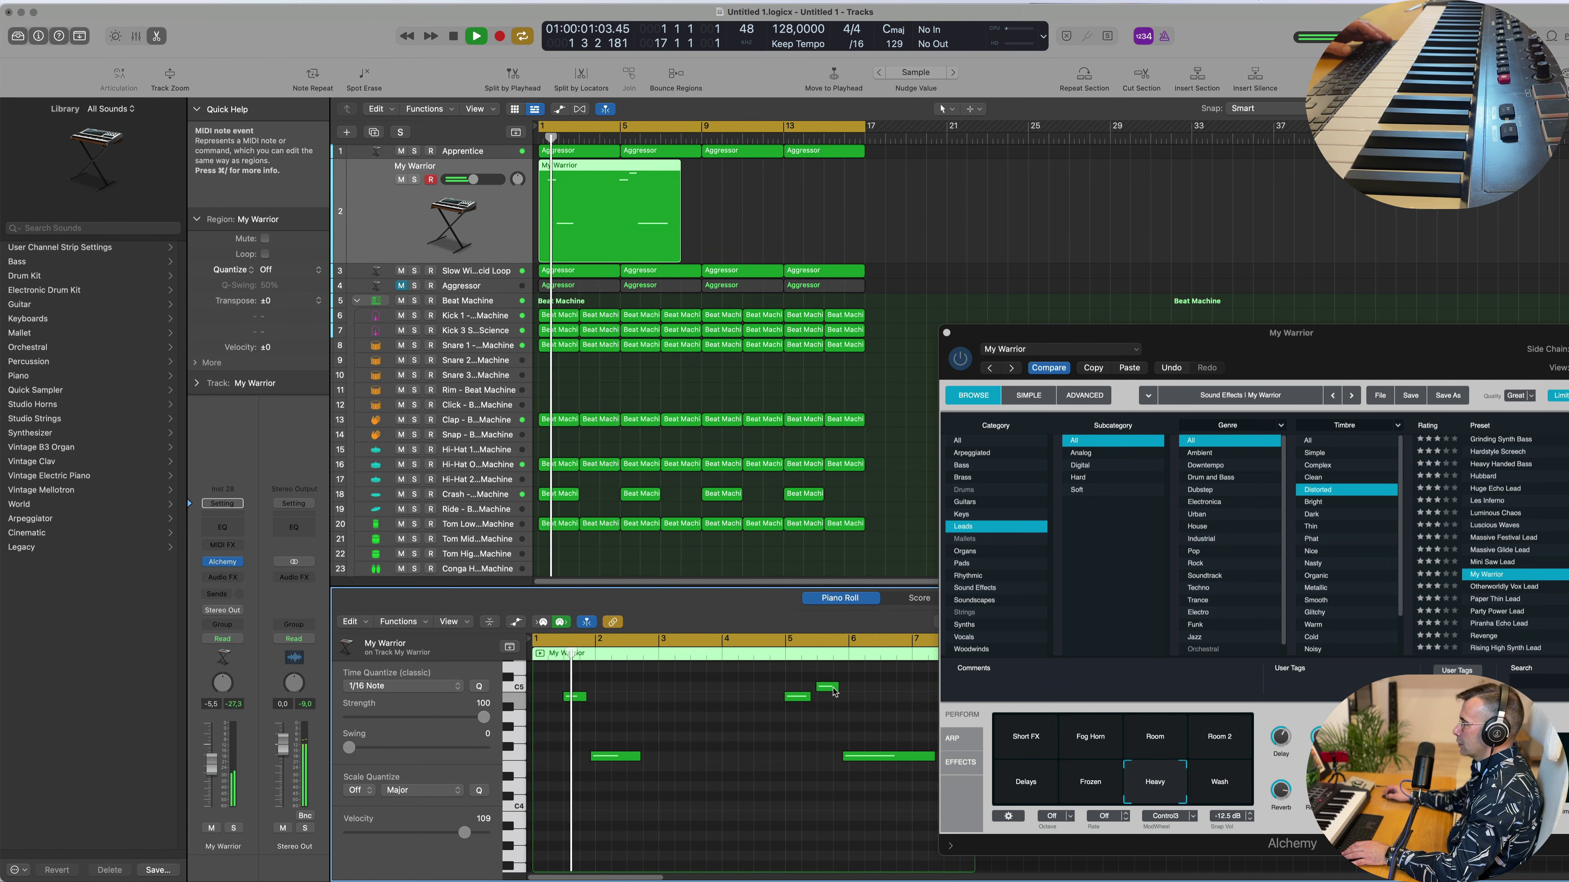
pyautogui.moveTo(827, 687); pyautogui.dragTo(543, 686)
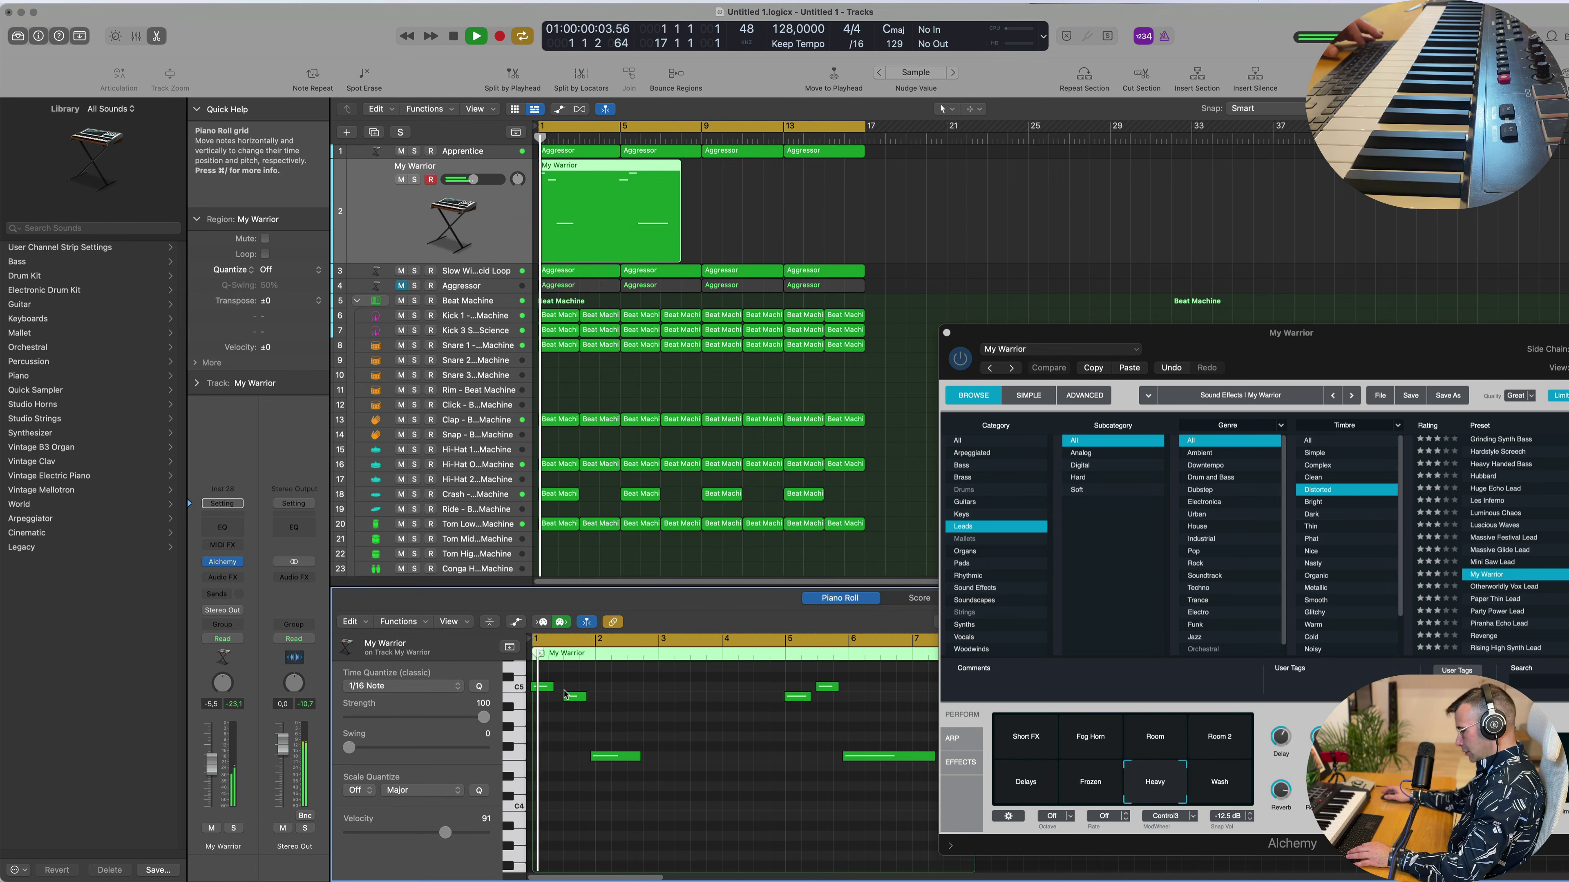
# Select all the notes of the My Warrior region in the Piano Roll.
pyautogui.press('super+a')
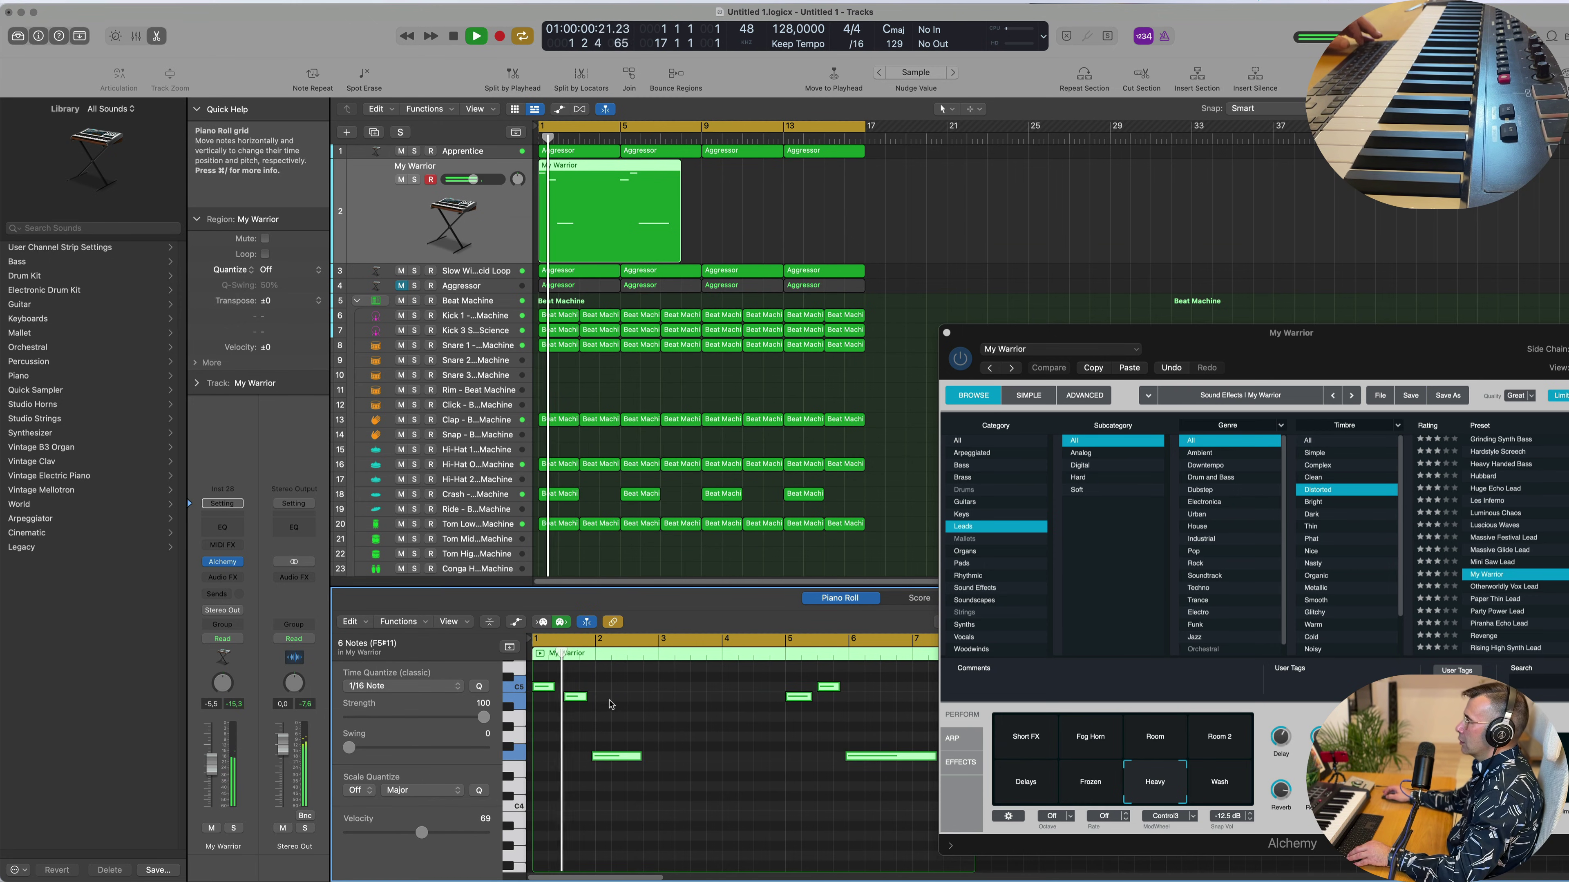
pyautogui.press('super+Left')
pyautogui.press('super+Left')
pyautogui.press('super+Left')
pyautogui.press('super+Left')
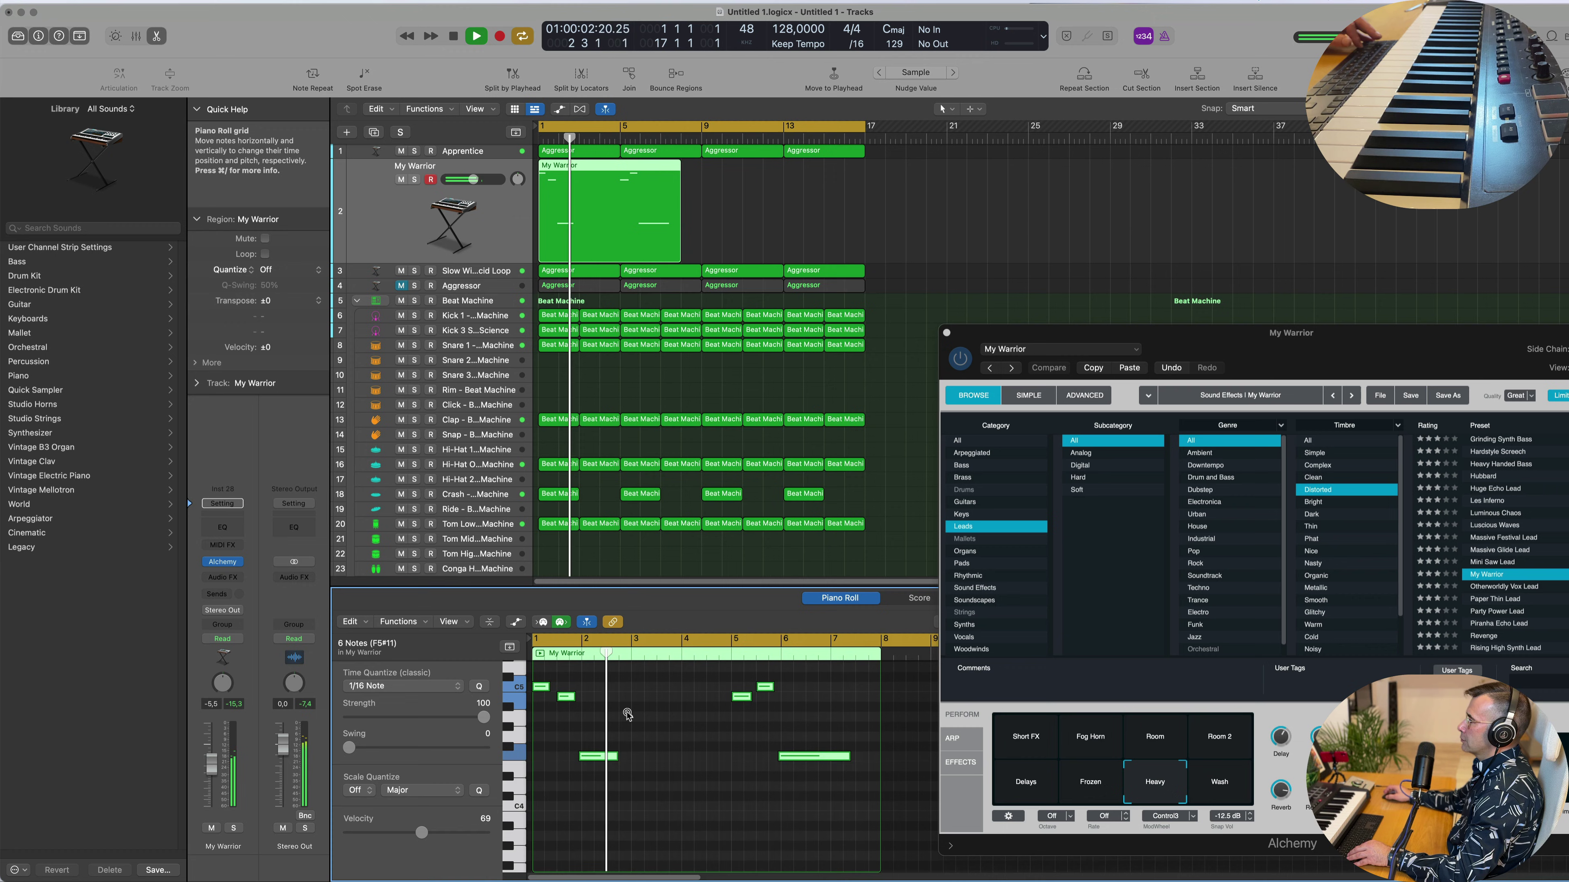
# Try the Wash, Delays, Room, Room 2 and Short FX snapshots of My Warrior during playback.
pyautogui.moveTo(1297, 334); pyautogui.dragTo(1082, 309)
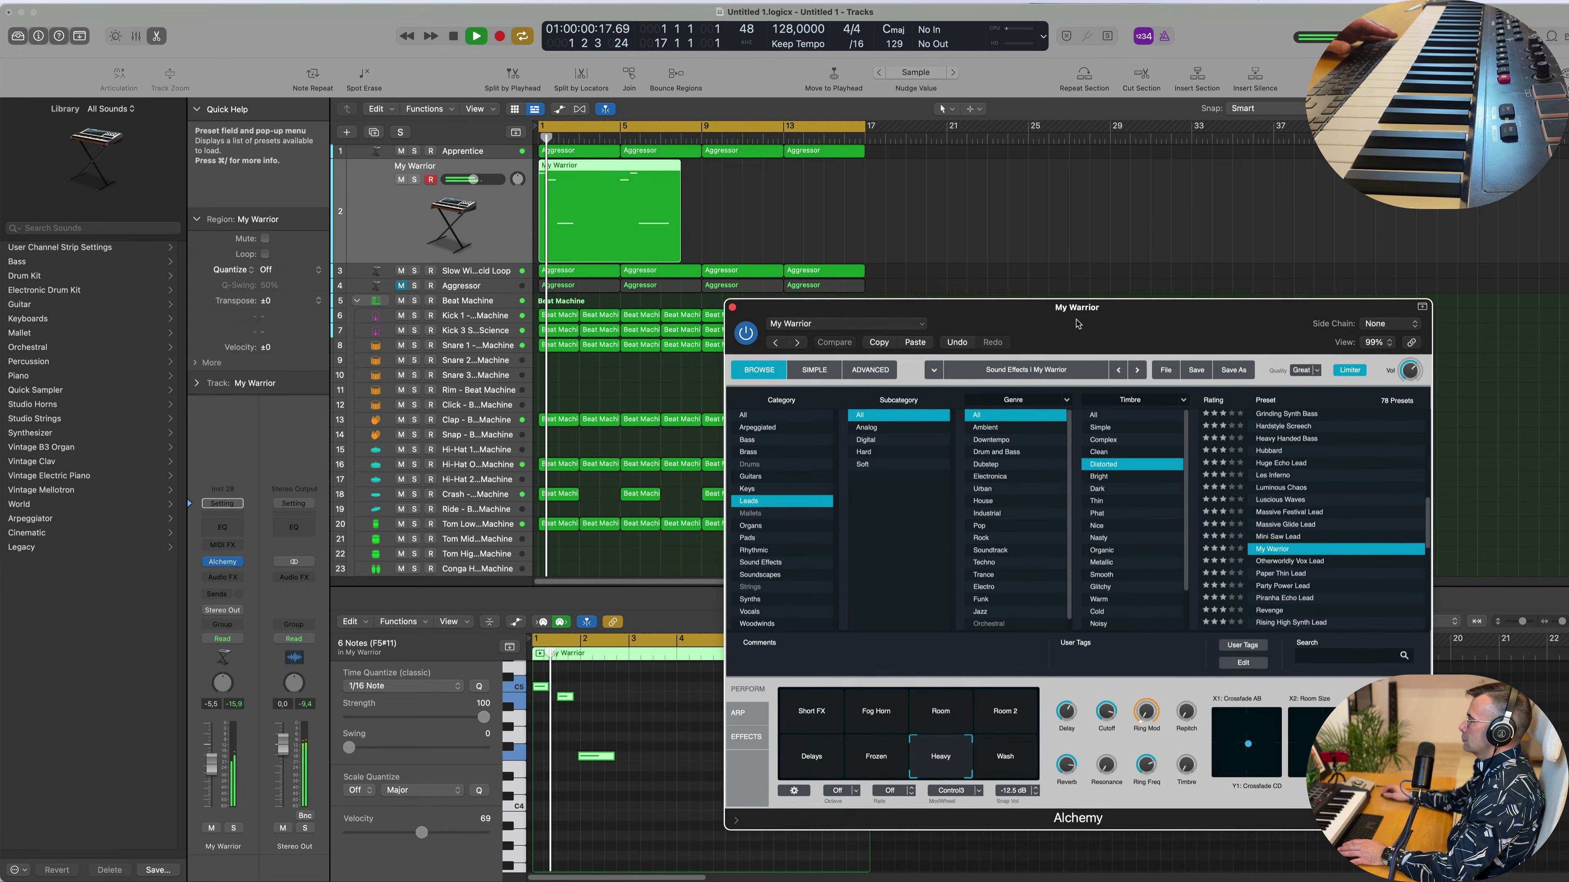
pyautogui.click(1006, 764)
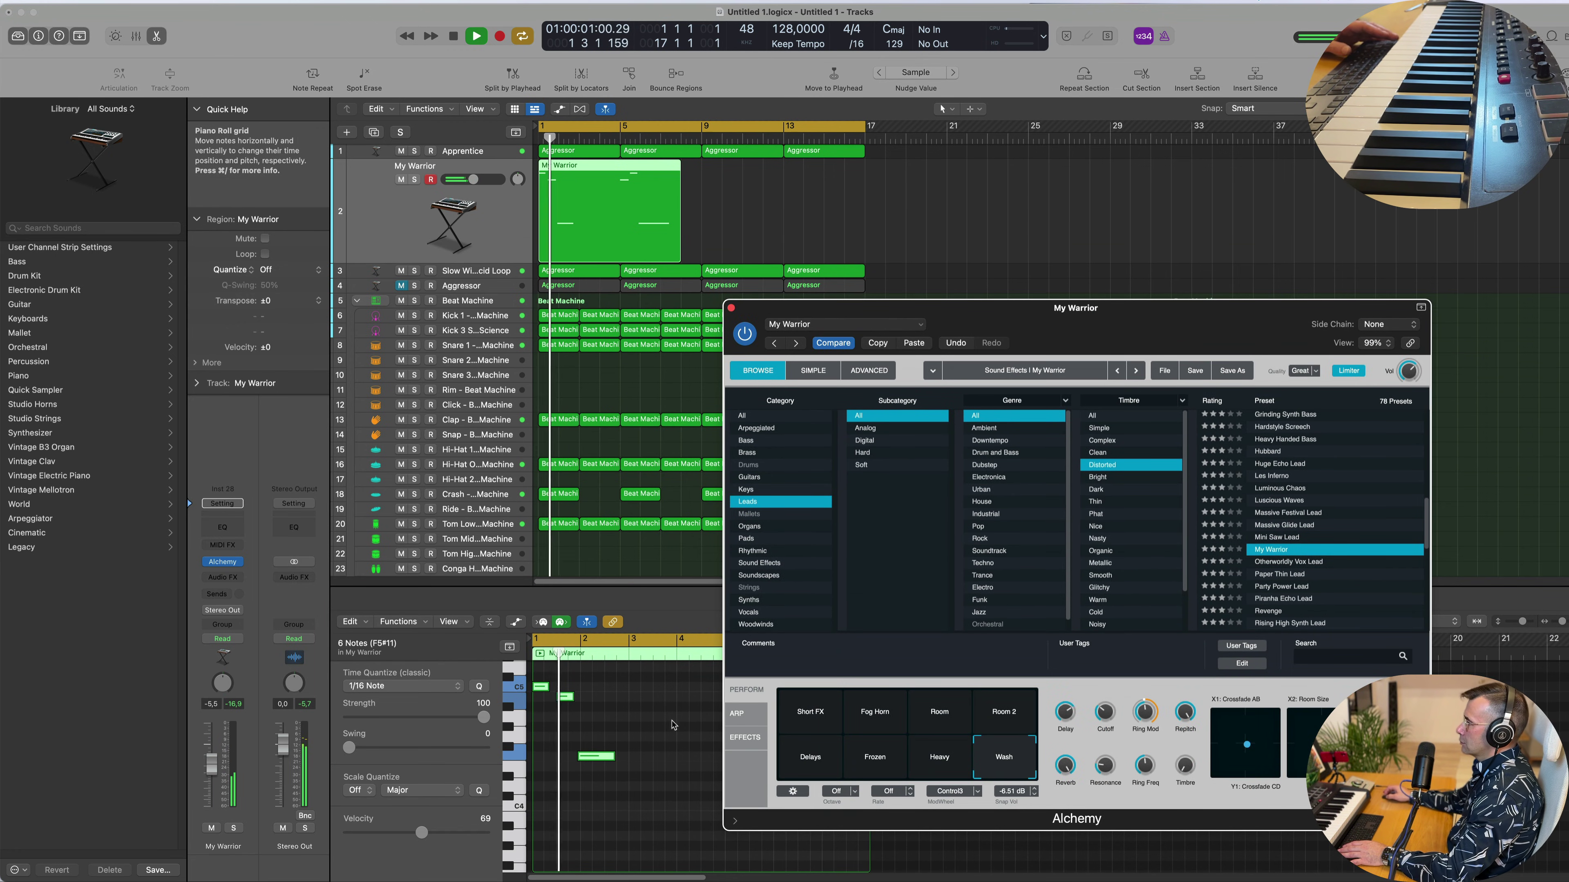
pyautogui.click(804, 759)
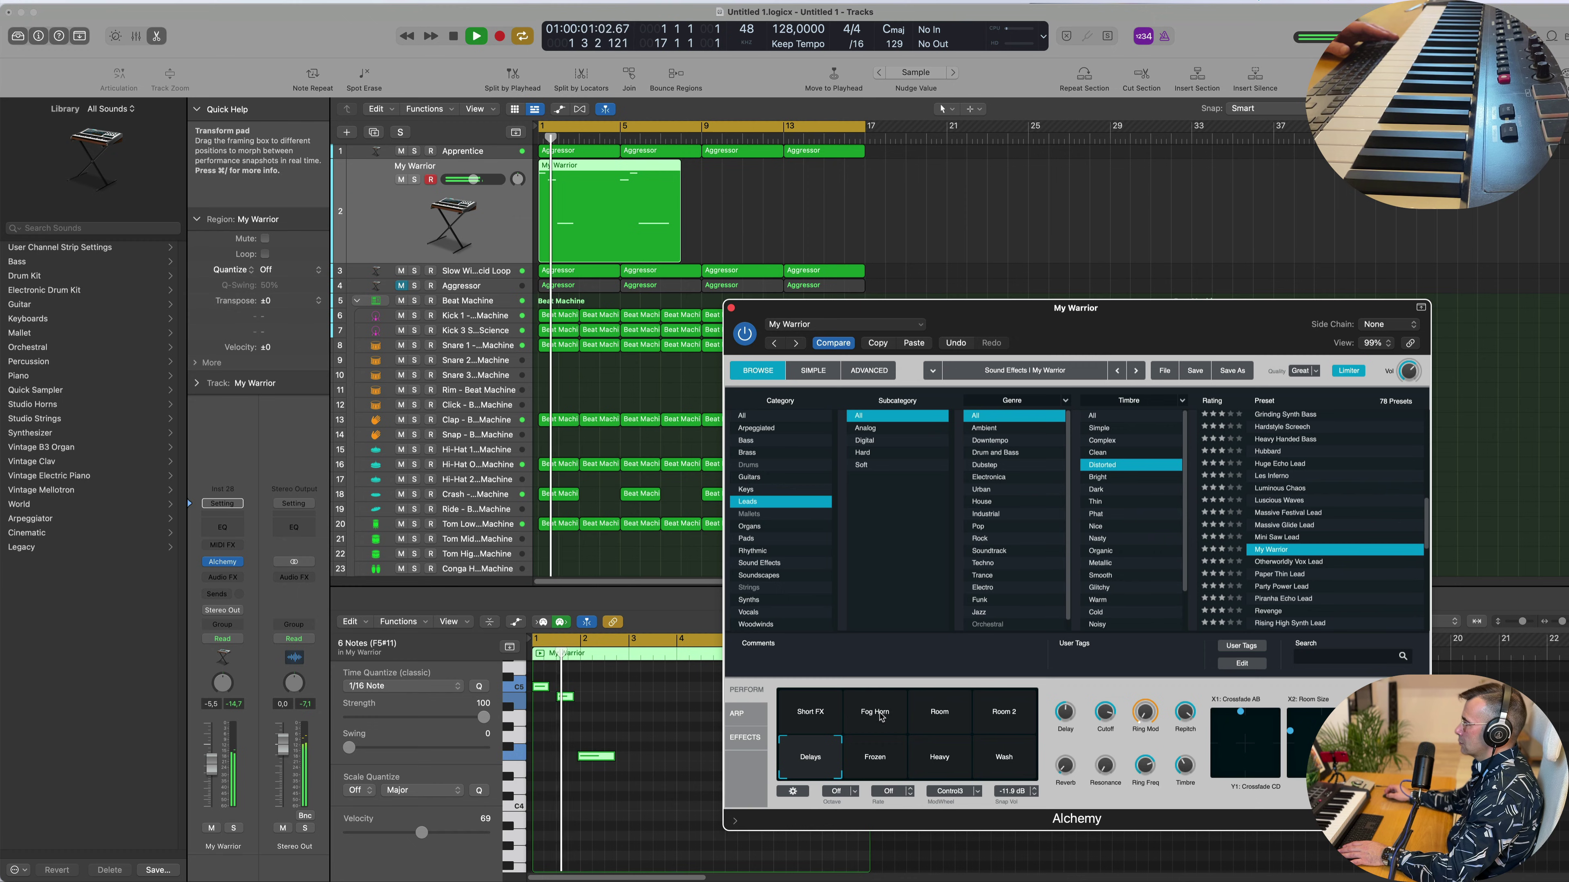
pyautogui.click(951, 718)
pyautogui.click(1017, 718)
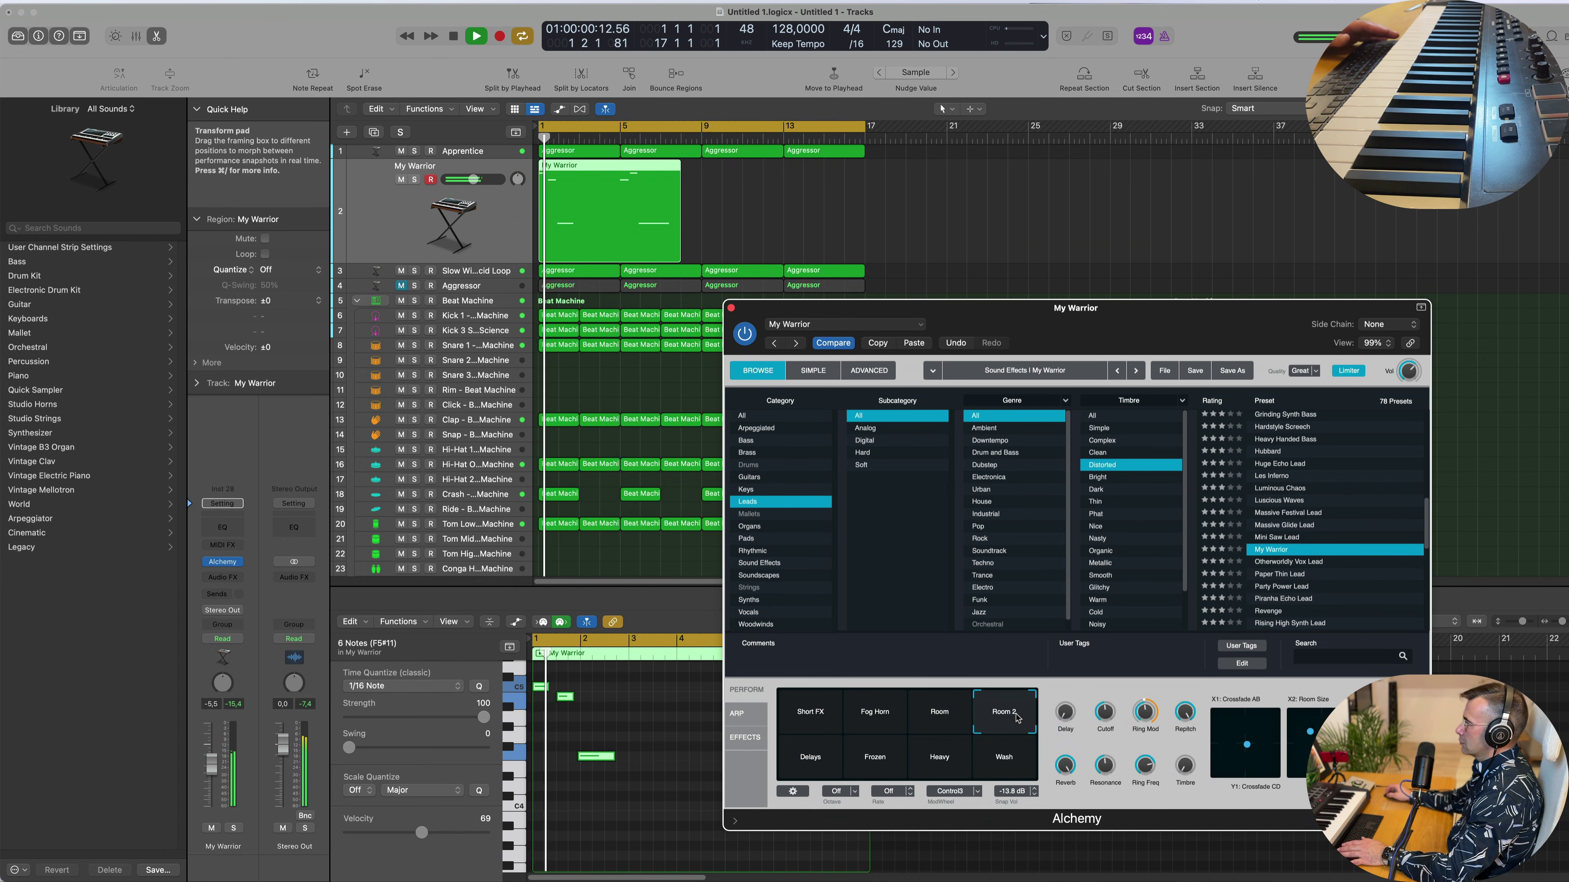
pyautogui.click(811, 713)
pyautogui.press('space')
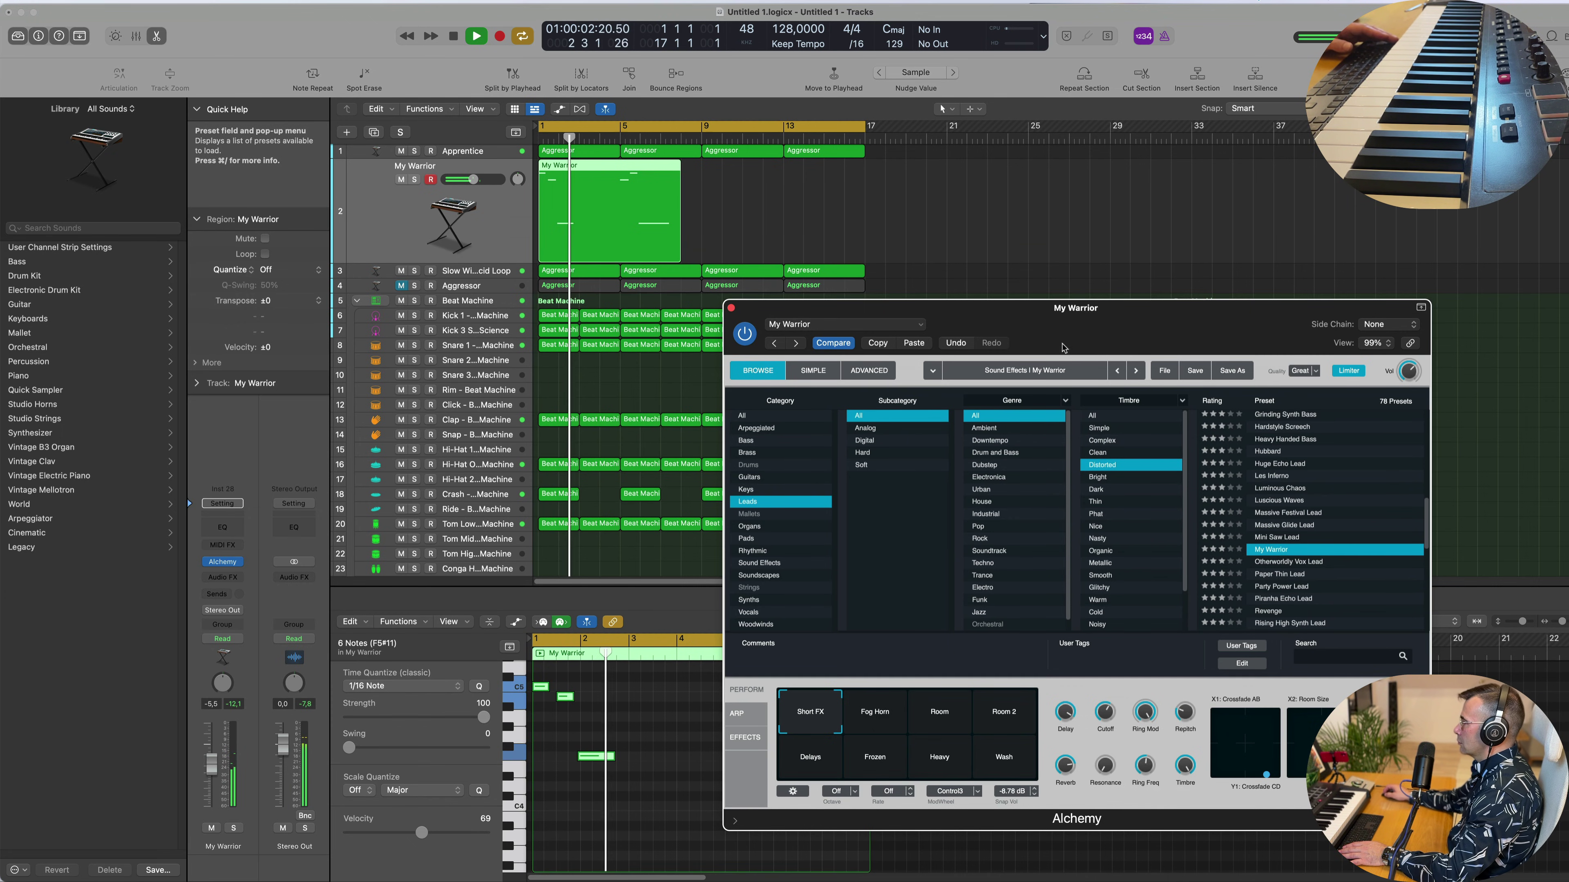
# Morph the My Warrior transform pad from Short FX to a point between Heavy and Wash and close Alchemy.
pyautogui.moveTo(1049, 308); pyautogui.dragTo(1082, 233)
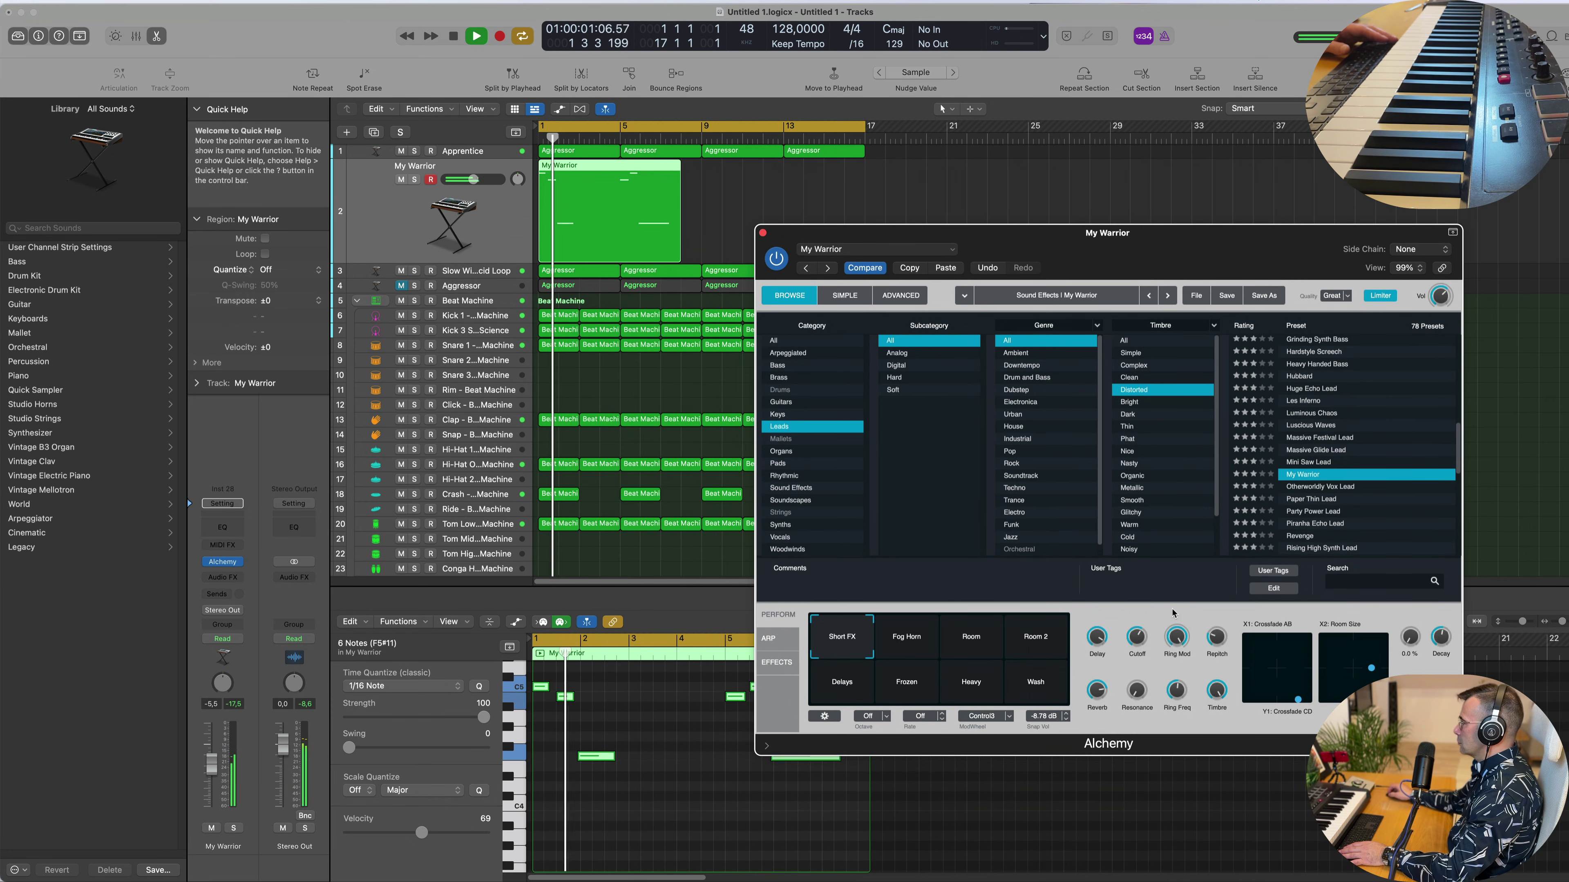
pyautogui.moveTo(1050, 232); pyautogui.dragTo(952, 222)
pyautogui.press('space')
pyautogui.press('space')
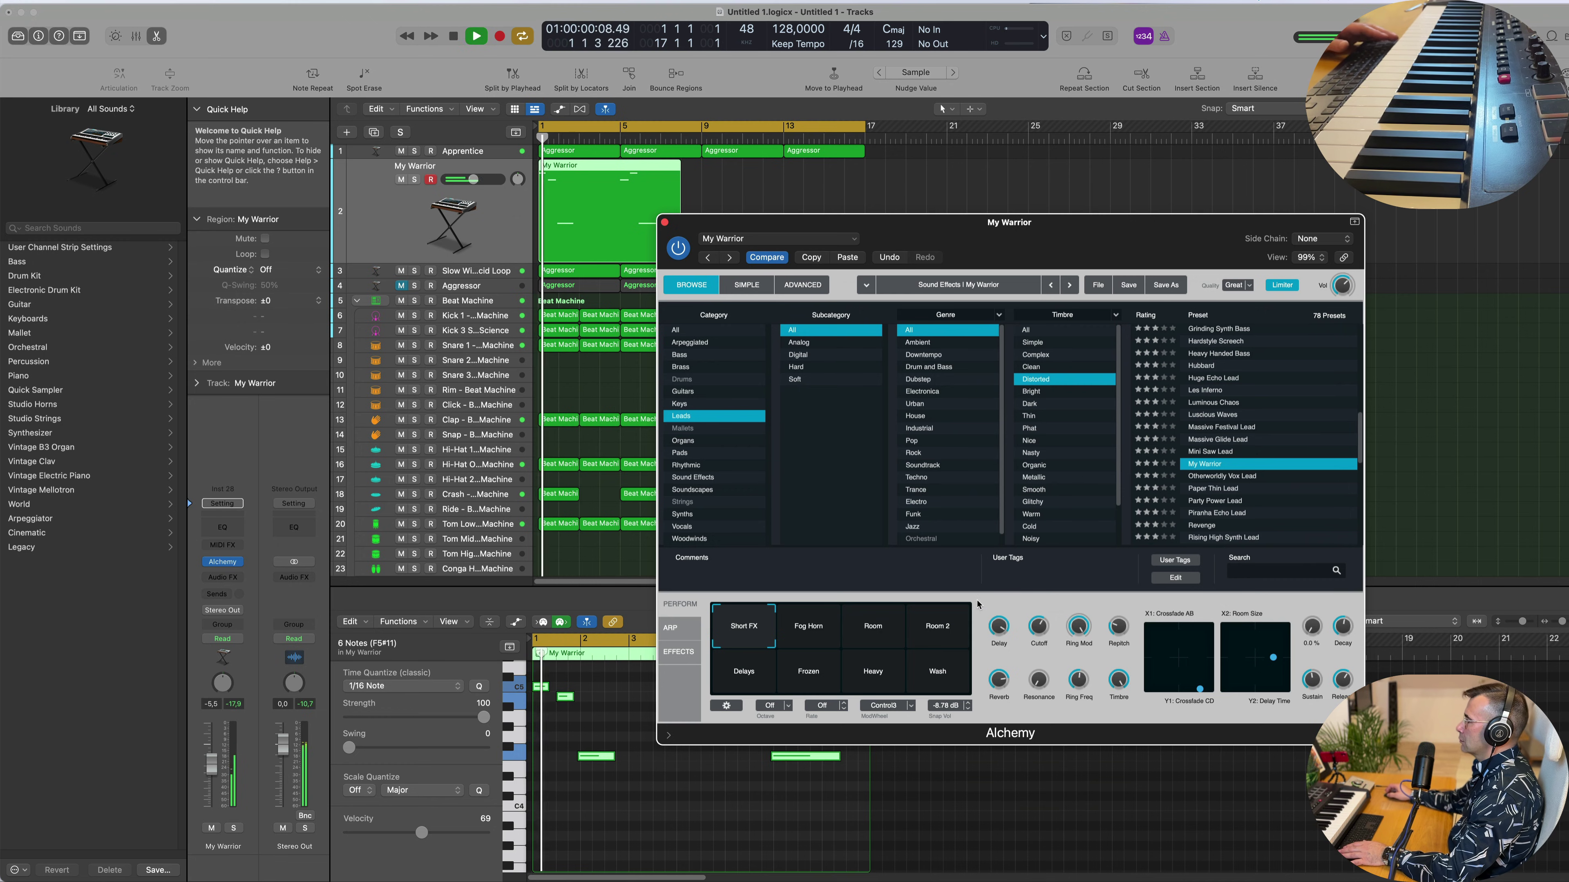
pyautogui.moveTo(744, 626); pyautogui.dragTo(902, 683)
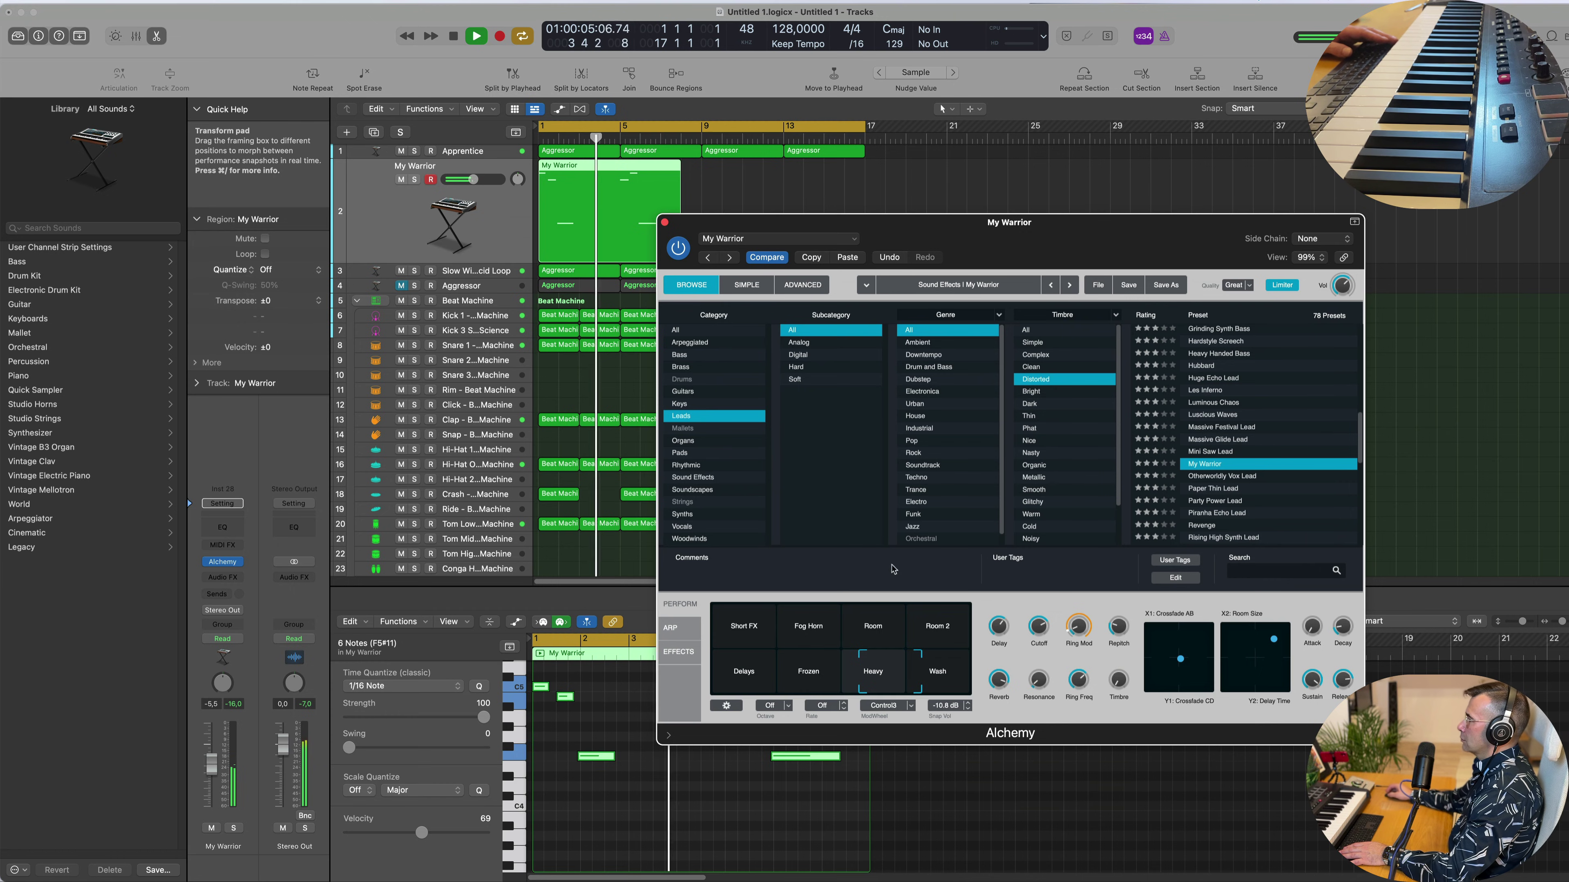
pyautogui.moveTo(803, 222); pyautogui.dragTo(938, 259)
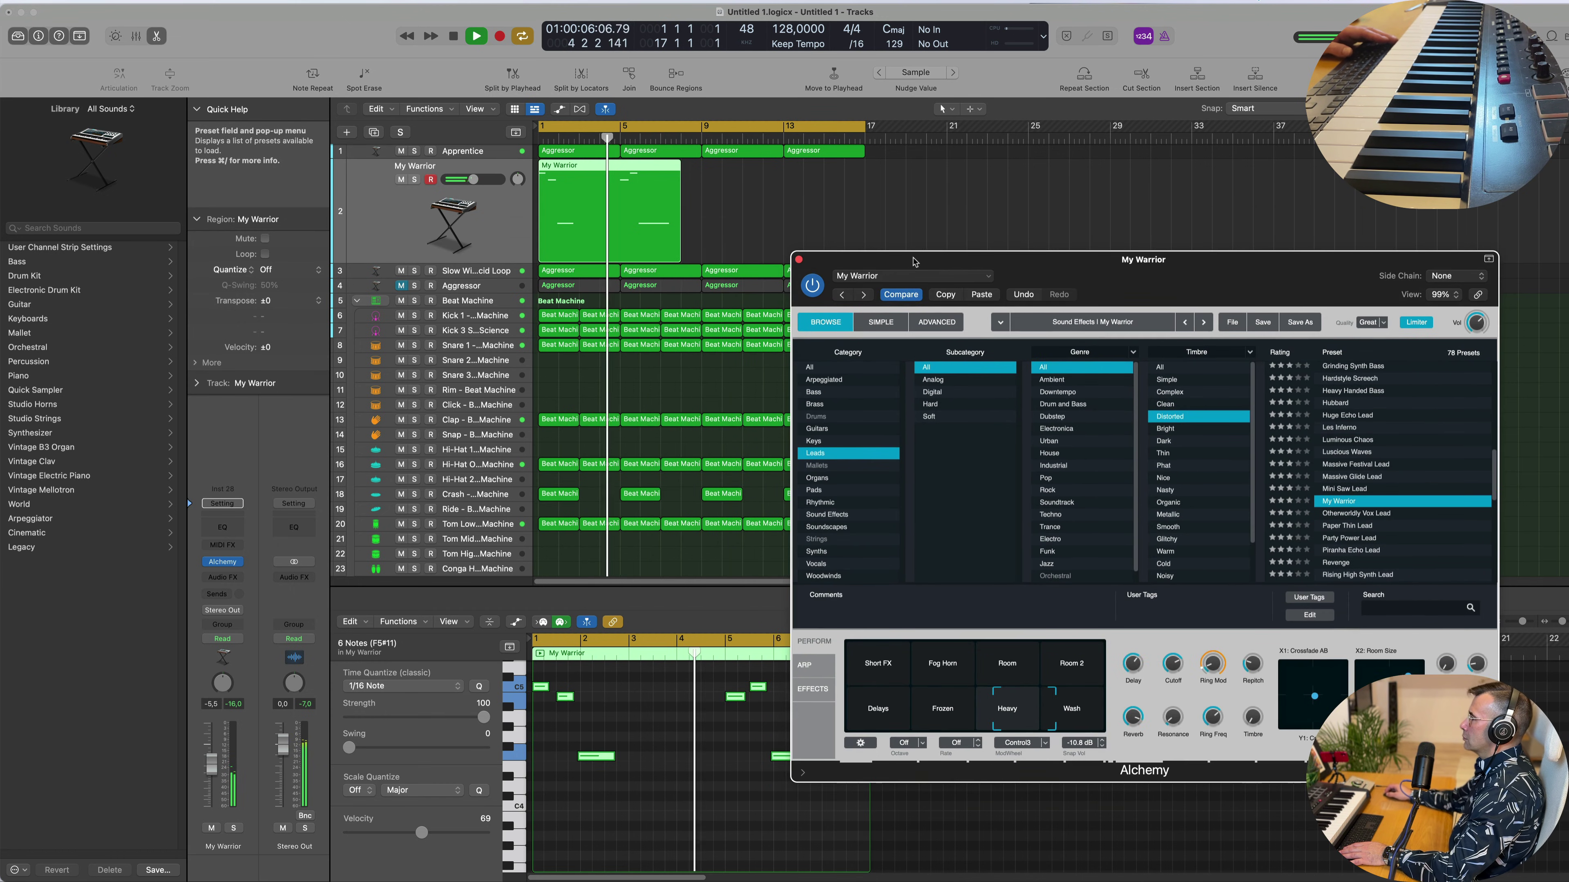
pyautogui.click(799, 260)
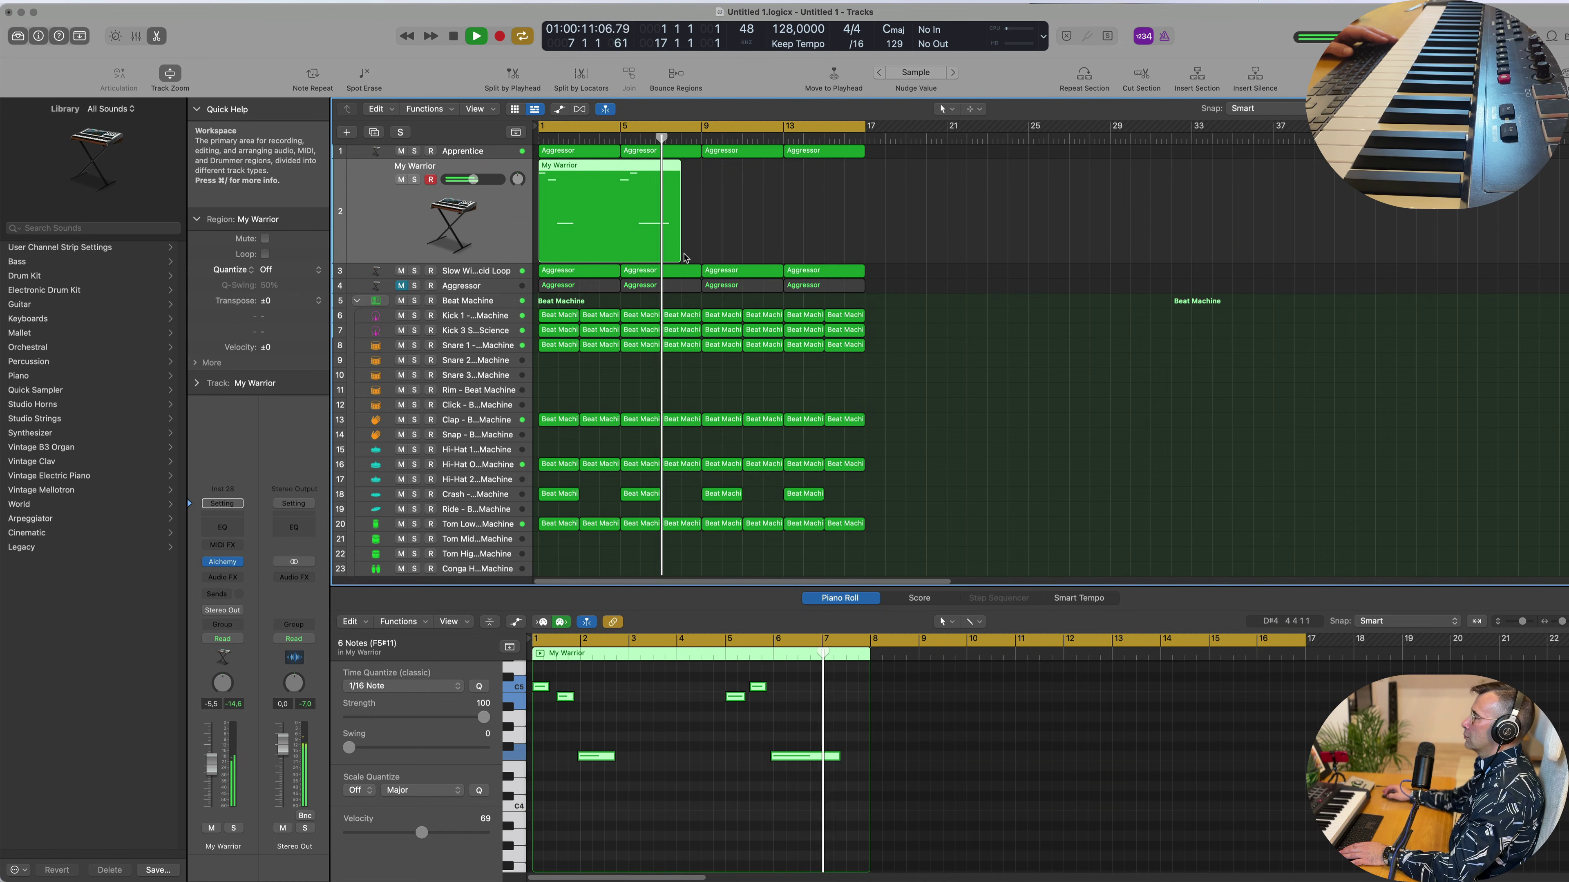
# Extend the My Warrior region to bar 9 and repeat it once up to bar 17.
pyautogui.moveTo(684, 257); pyautogui.dragTo(701, 259)
pyautogui.press('Return')
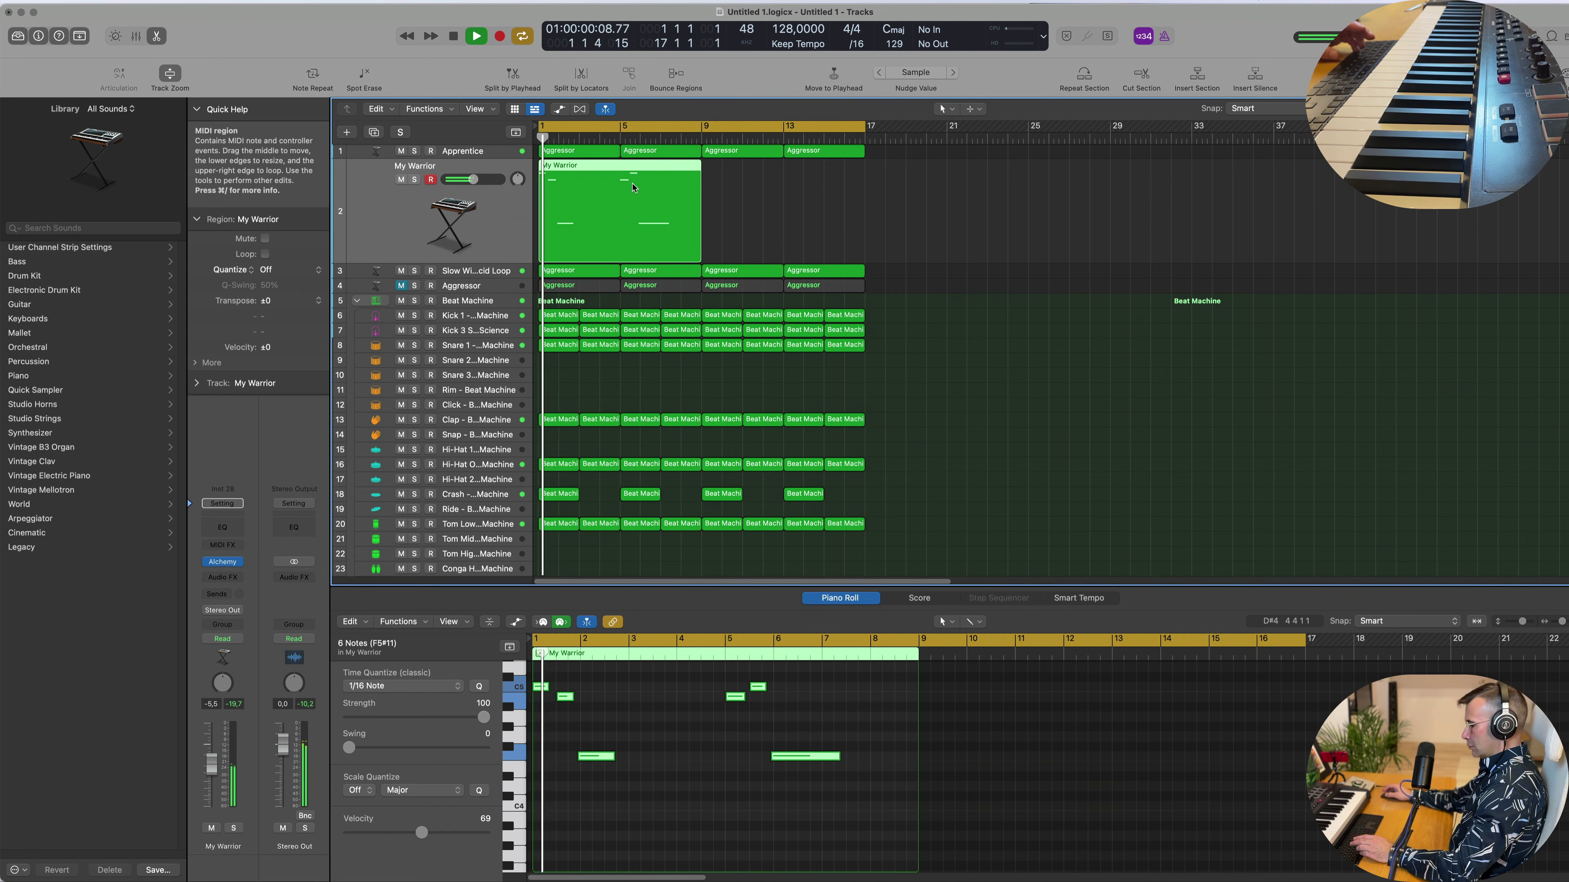
pyautogui.press('cmd+r')
pyautogui.click(484, 229)
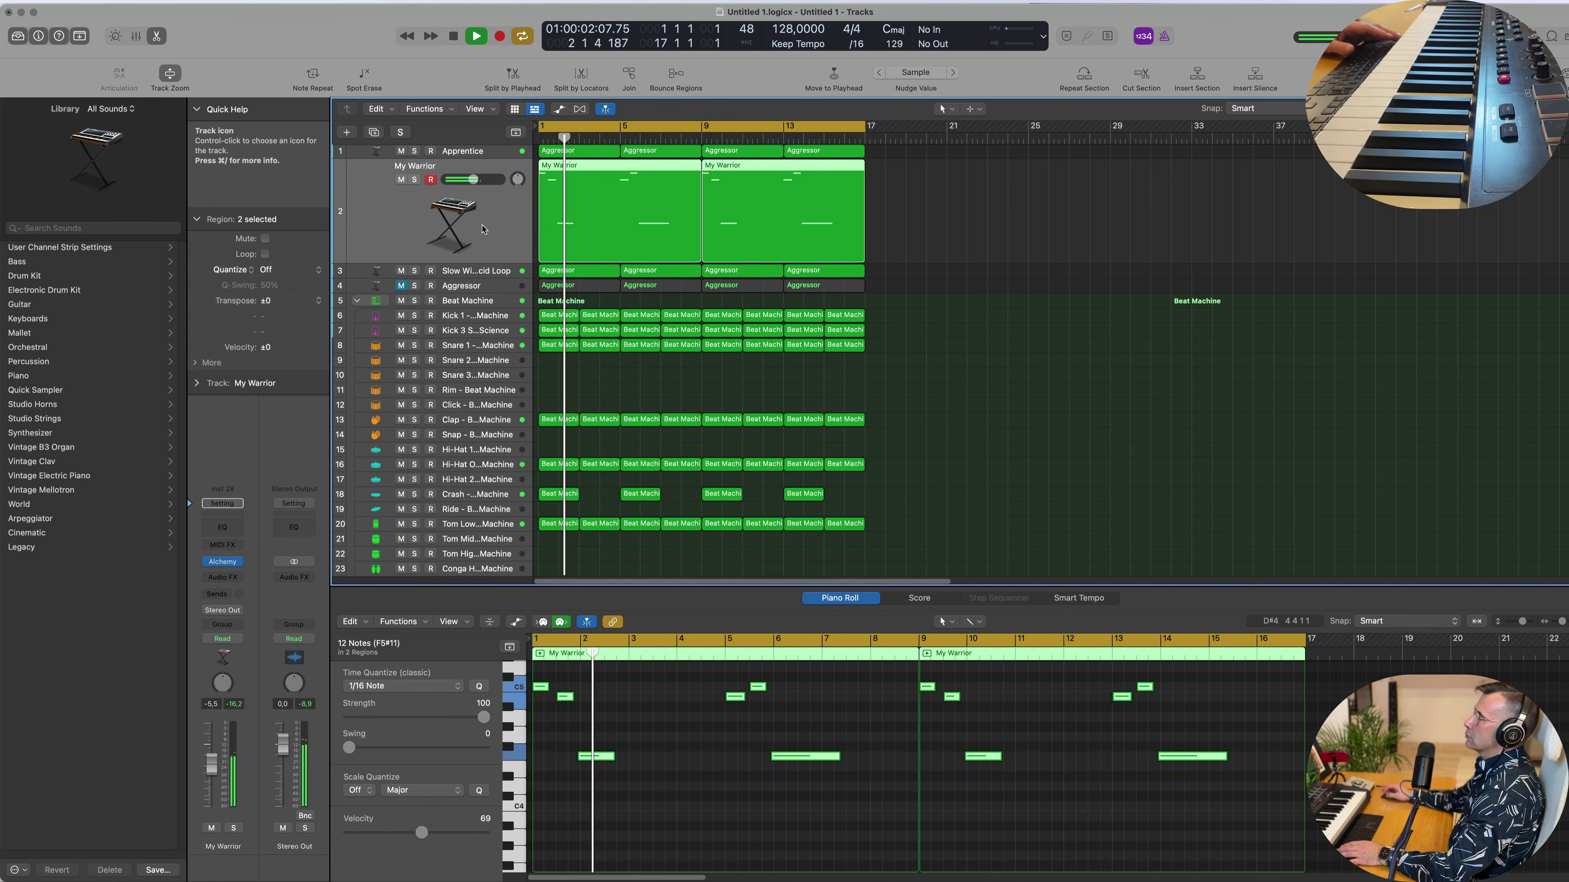
pyautogui.press('Return')
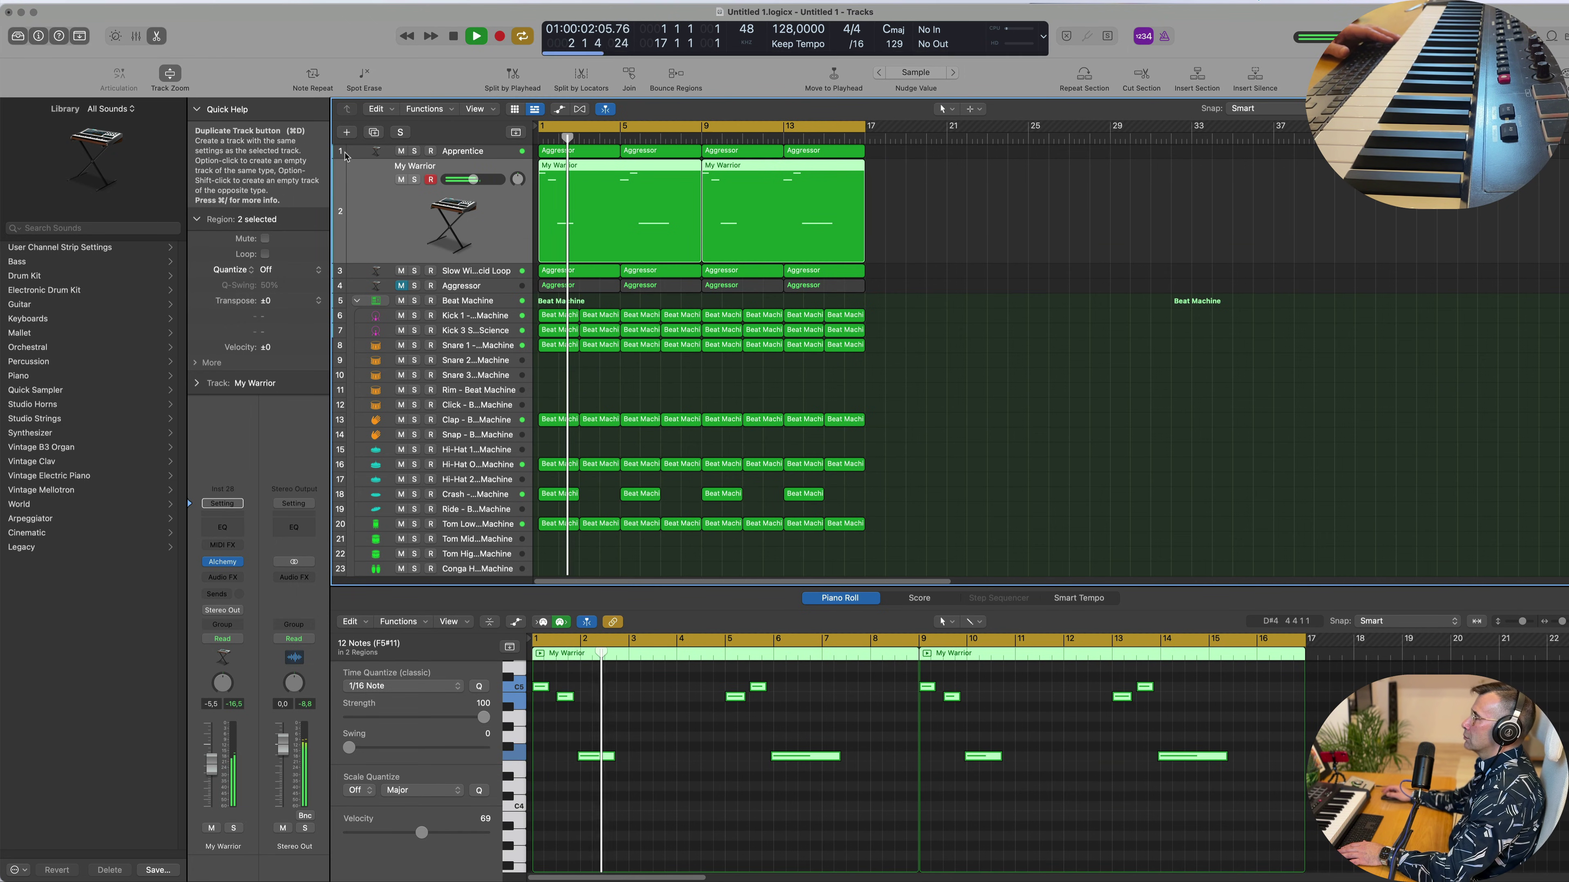
# Duplicate the My Warrior track, copy its first region onto the duplicate and mute the original track.
pyautogui.click(374, 132)
pyautogui.moveTo(593, 165); pyautogui.dragTo(596, 214)
pyautogui.press('Return')
pyautogui.click(401, 166)
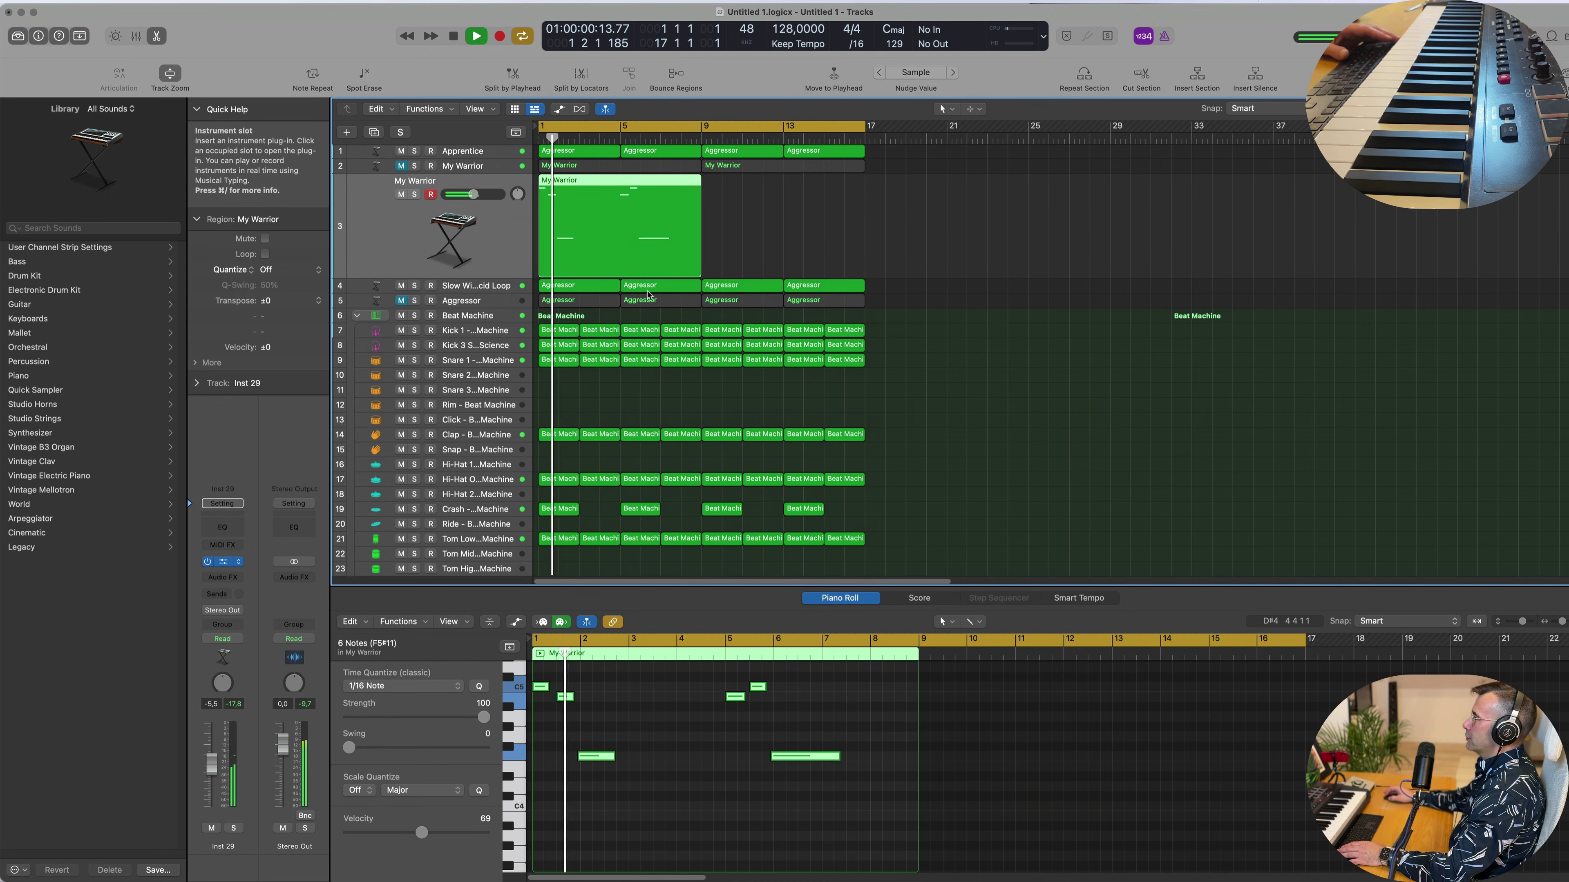
# Clear the duplicate track's Alchemy window off its region and repeat that region once up to bar 17.
pyautogui.moveTo(756, 176); pyautogui.dragTo(659, 380)
pyautogui.click(739, 235)
pyautogui.press('Return')
pyautogui.click(670, 232)
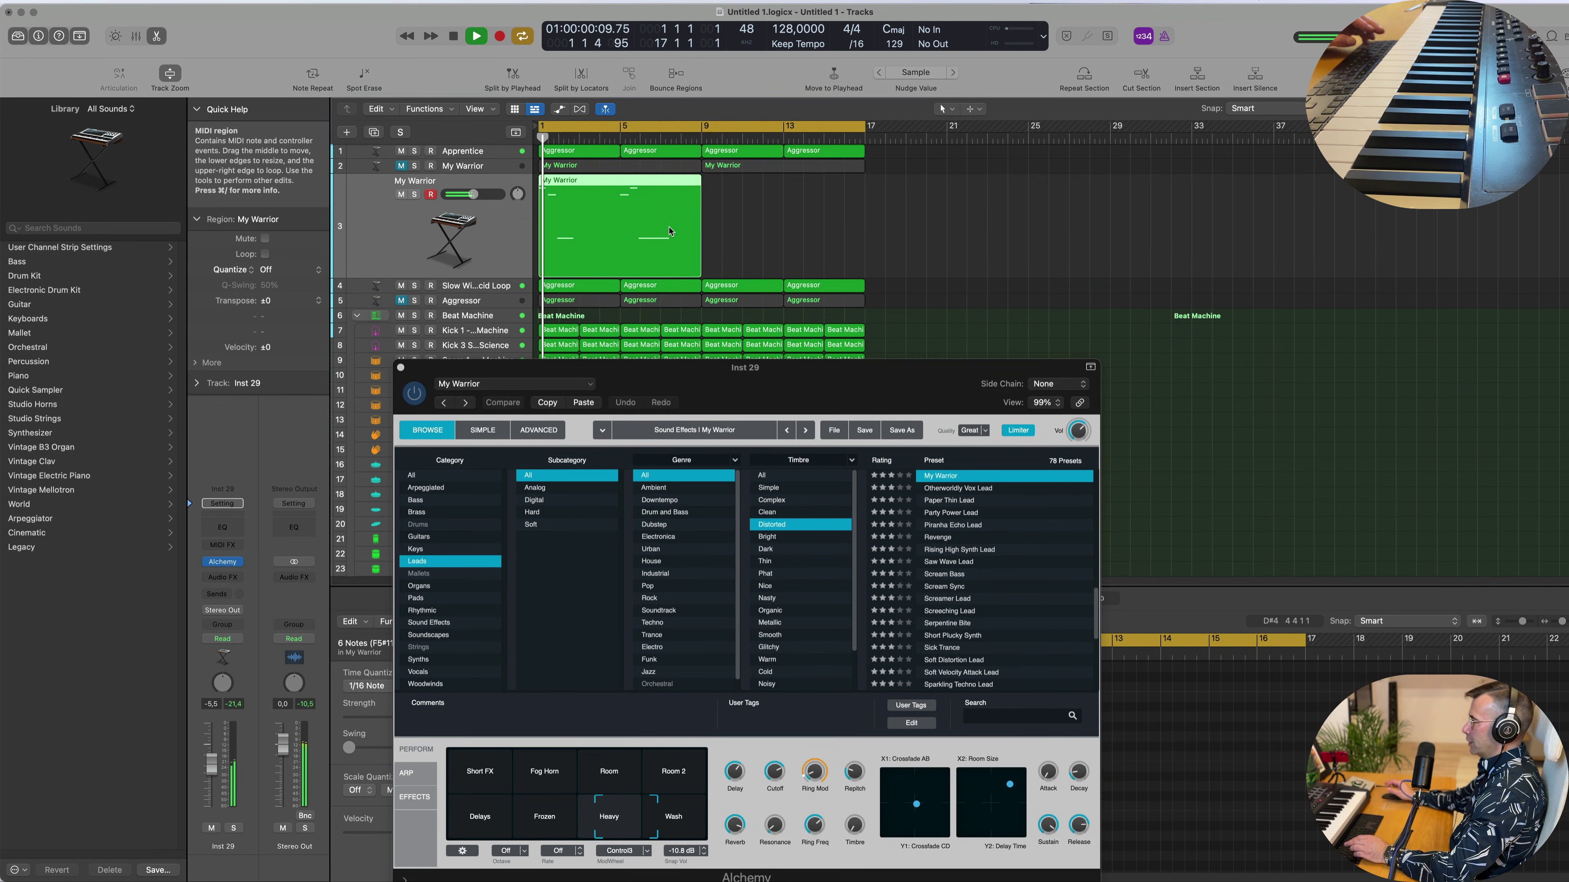
pyautogui.press('super+r')
pyautogui.moveTo(897, 375); pyautogui.dragTo(1007, 225)
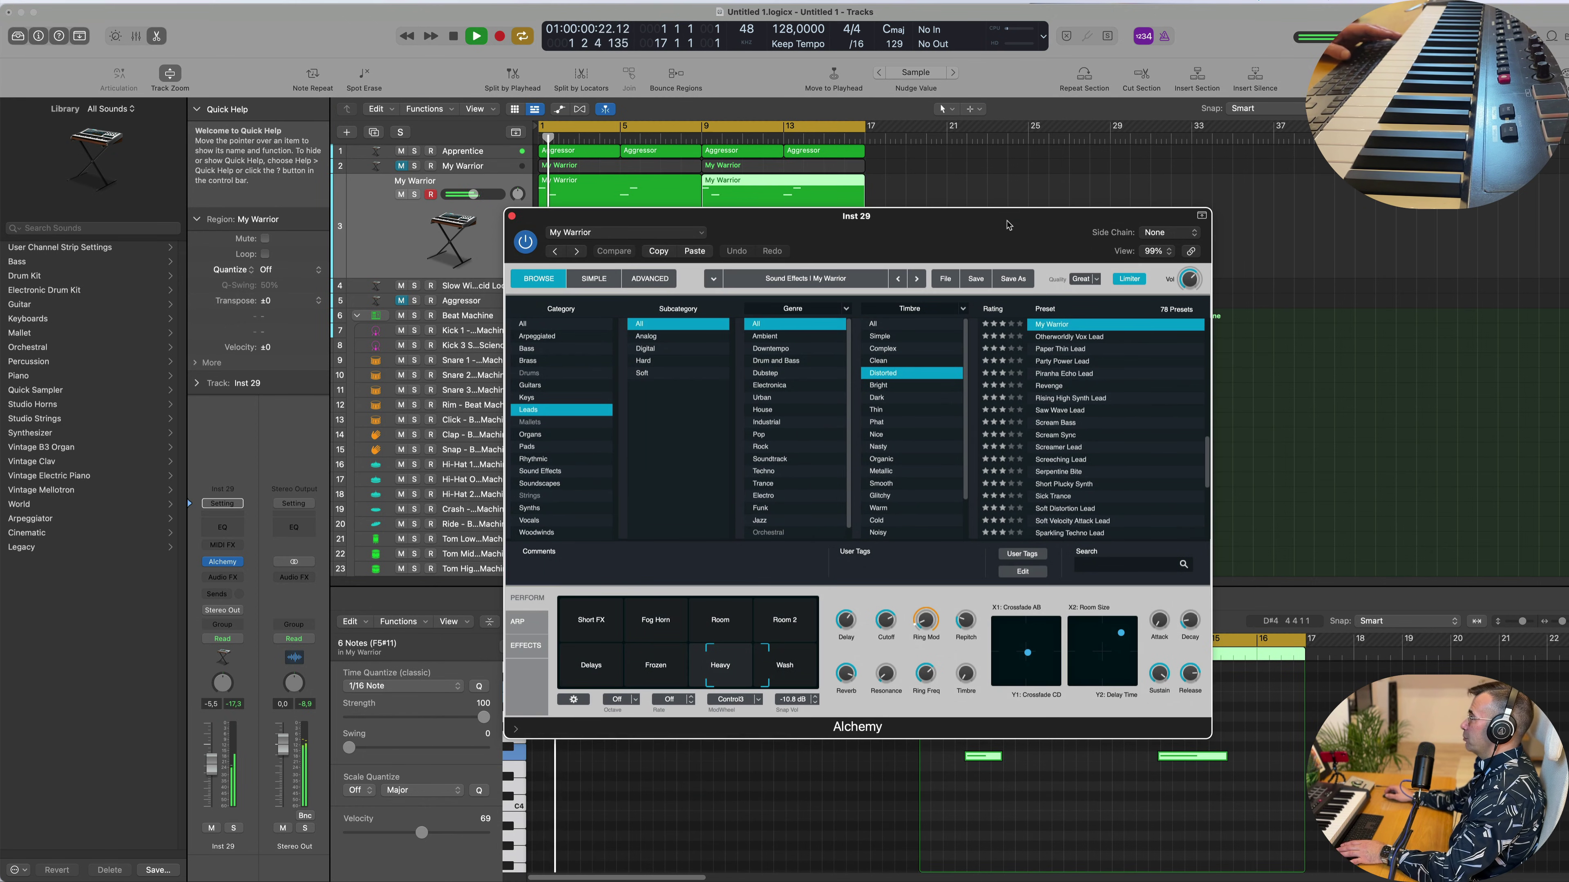
# Load the Screeching Lead preset on the duplicate track and set its volume to -17 dB.
pyautogui.press('Return')
pyautogui.scroll(-3, 1090, 415)
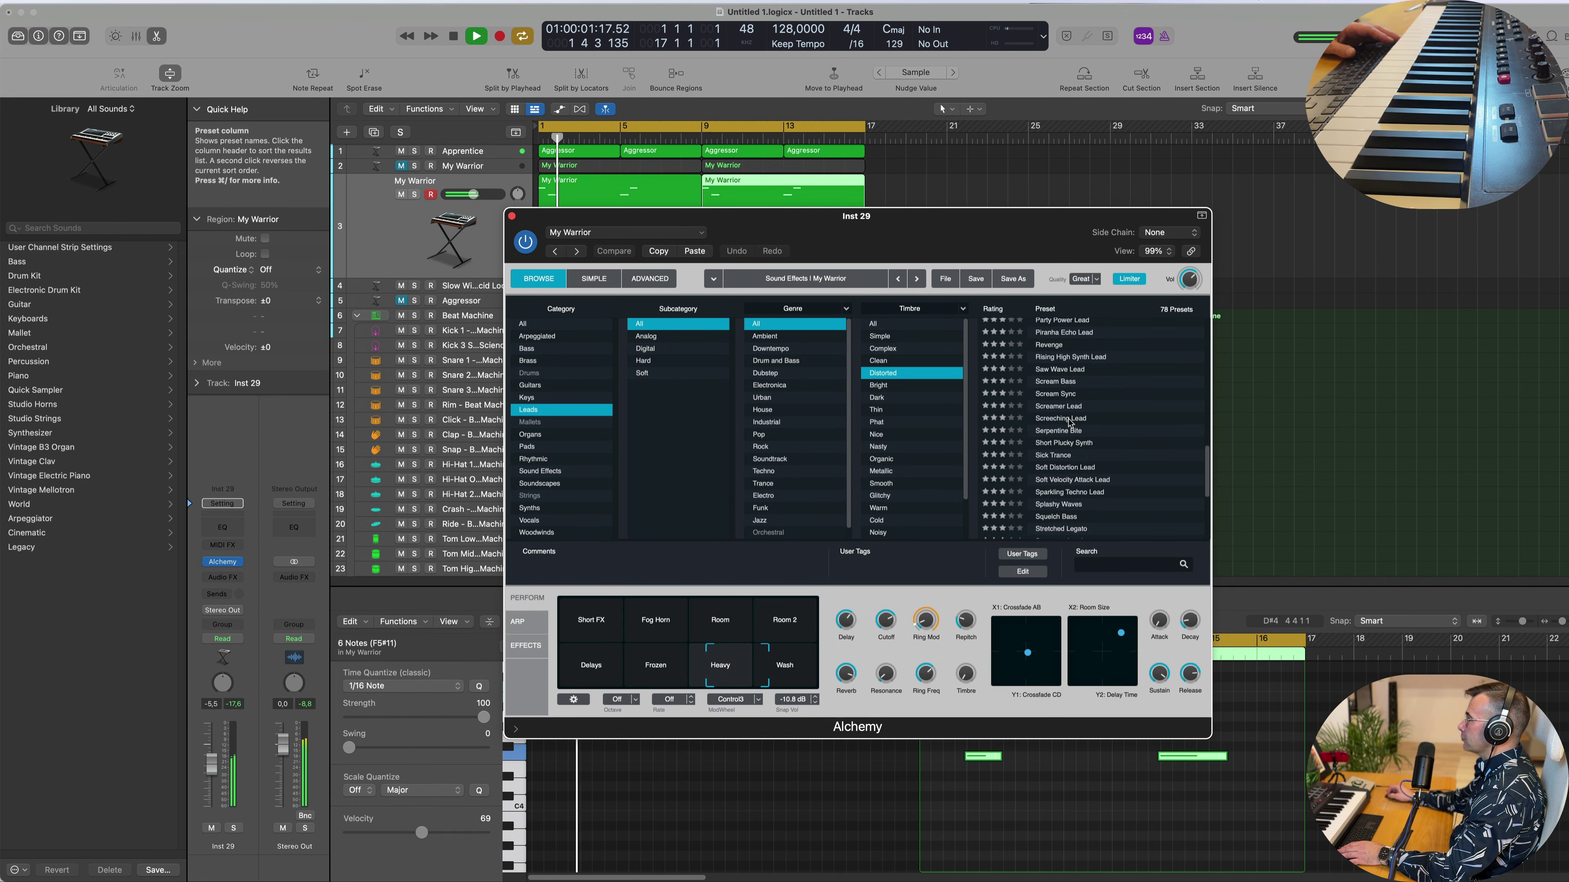
pyautogui.click(1071, 419)
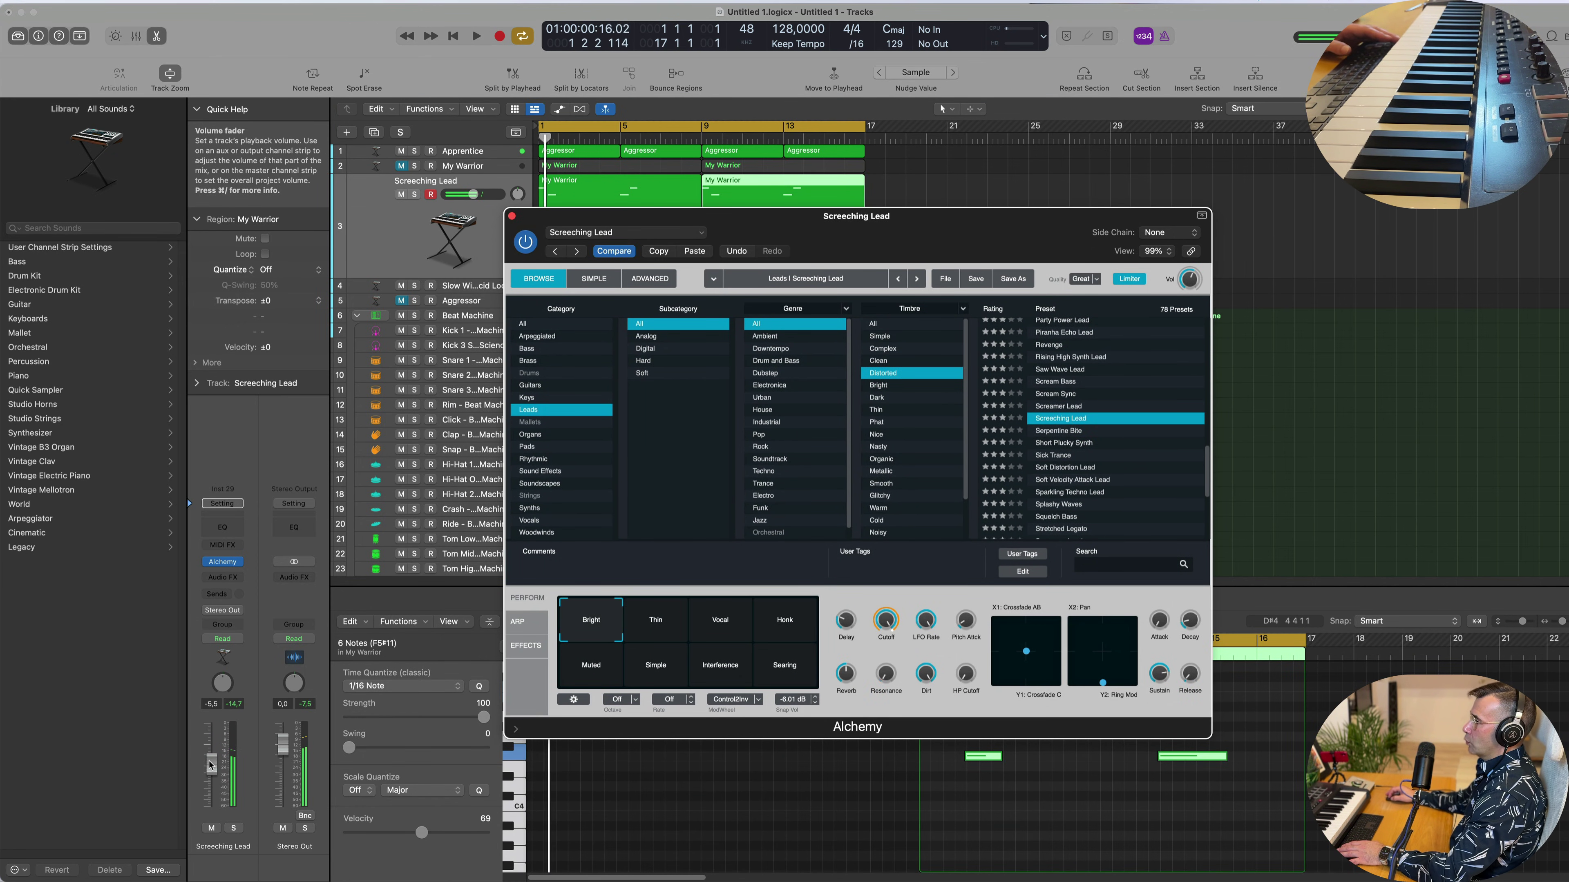
pyautogui.press('space')
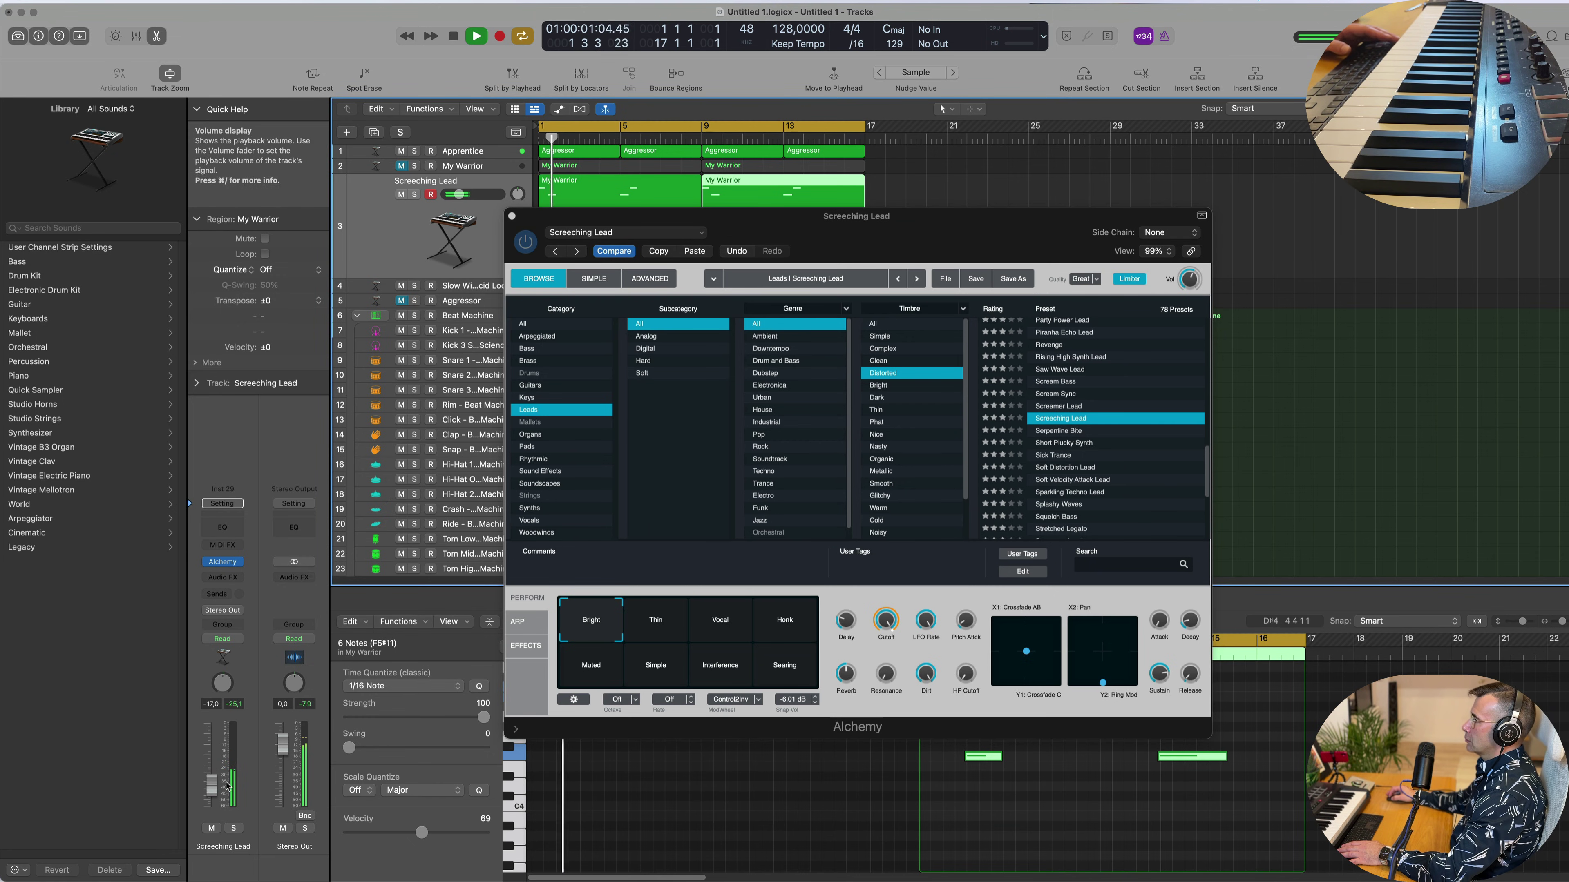
# Switch Screeching Lead to the Vocal snapshot and set the track's volume to -13 dB.
pyautogui.click(721, 620)
pyautogui.press('space')
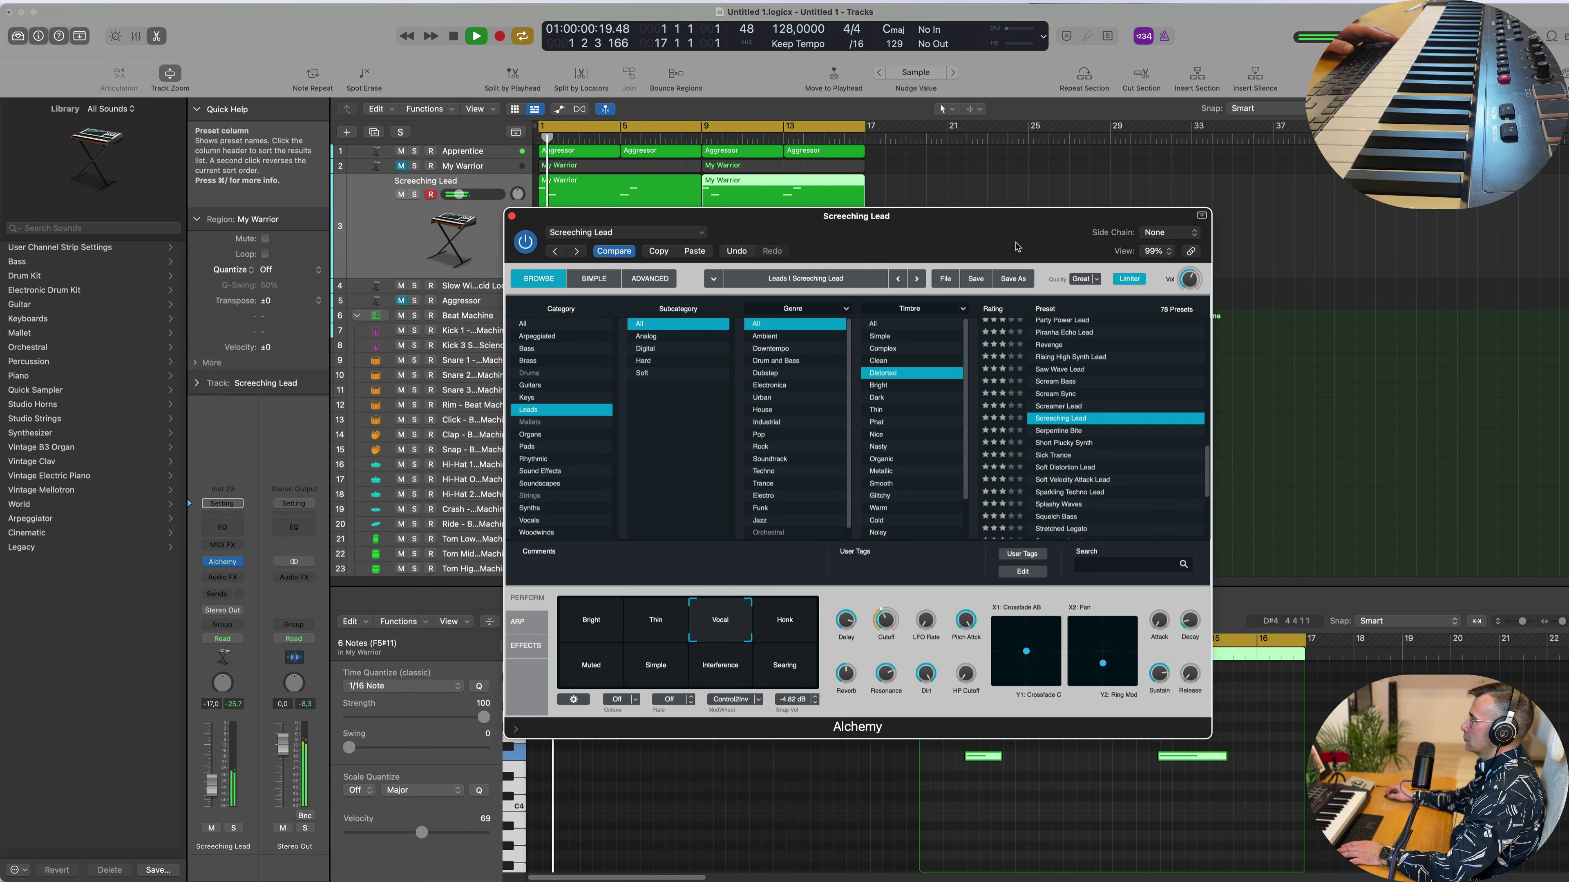
pyautogui.moveTo(1017, 247); pyautogui.dragTo(1155, 211)
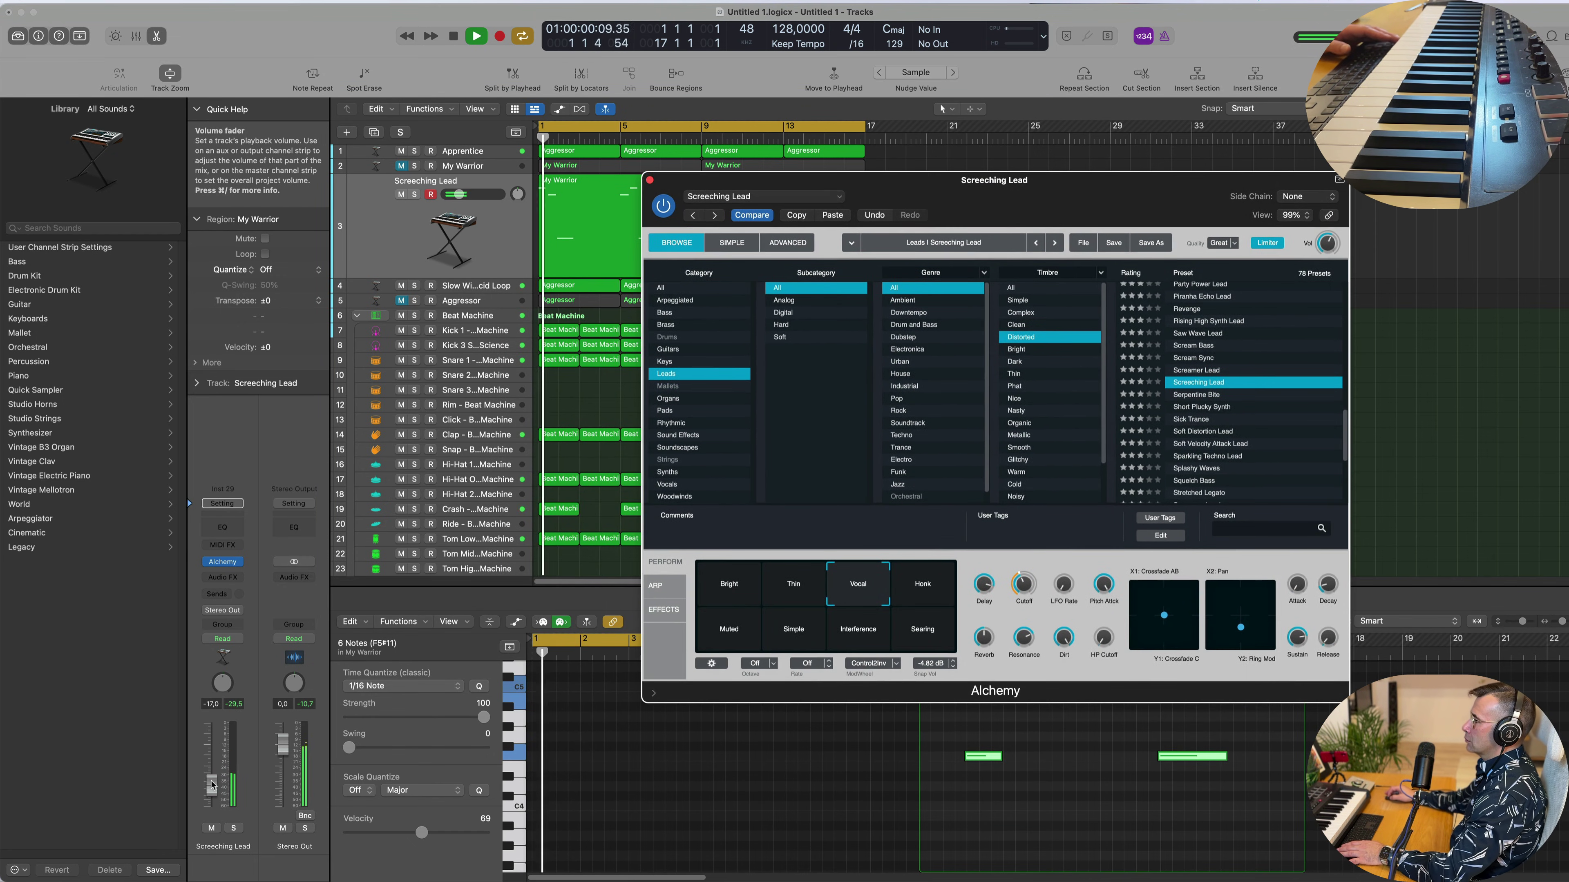
pyautogui.click(213, 771)
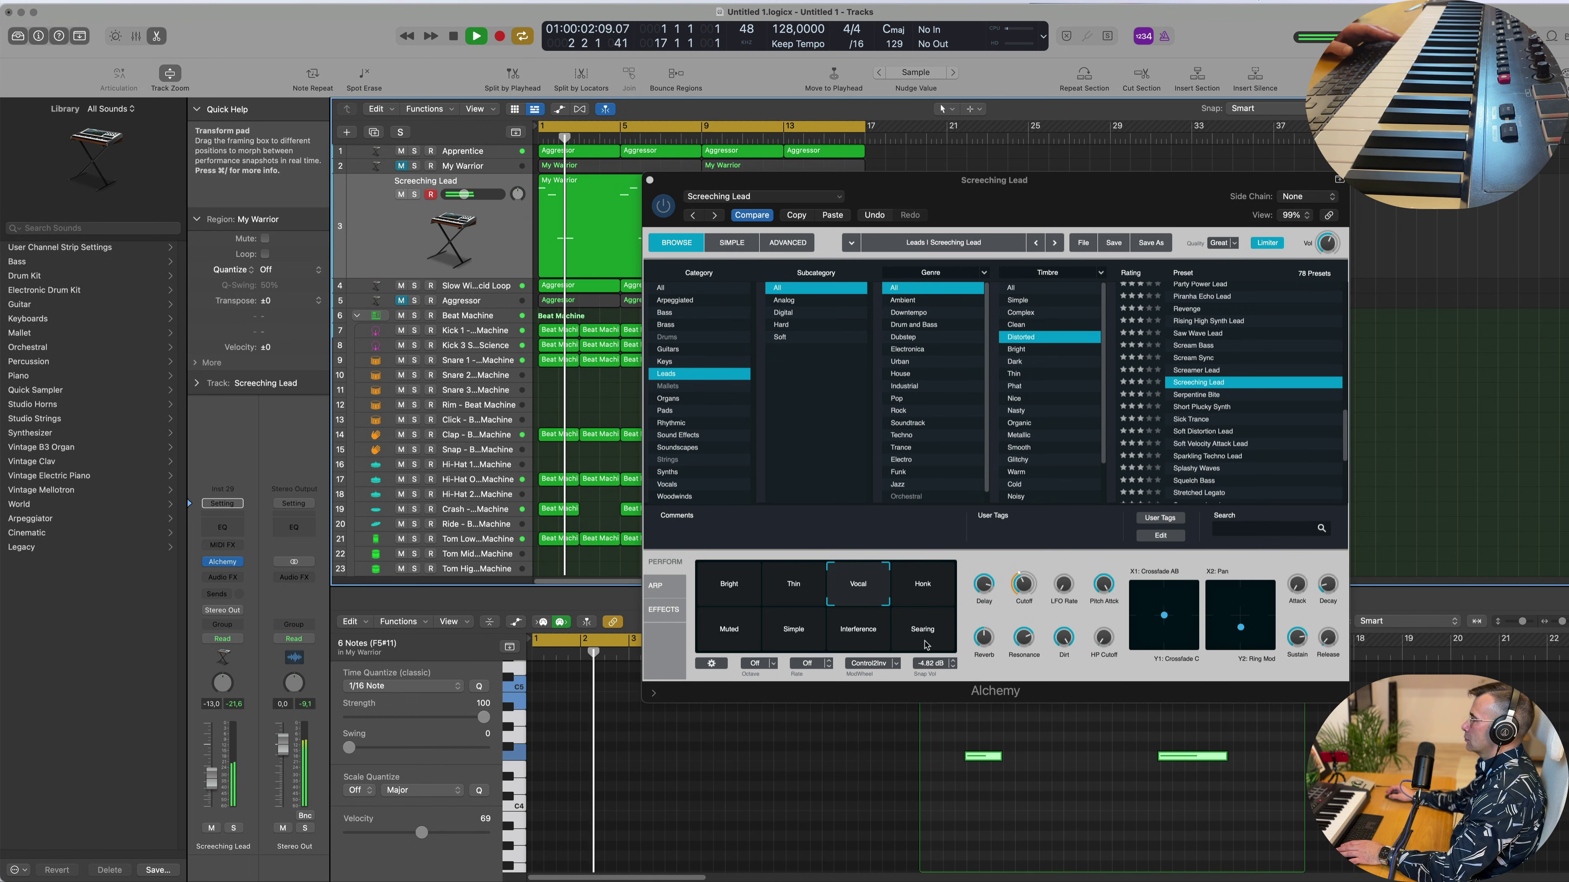
# Try the Honk, Muted, Simple, Interference and Searing snapshots of Screeching Lead.
pyautogui.click(928, 586)
pyautogui.click(727, 629)
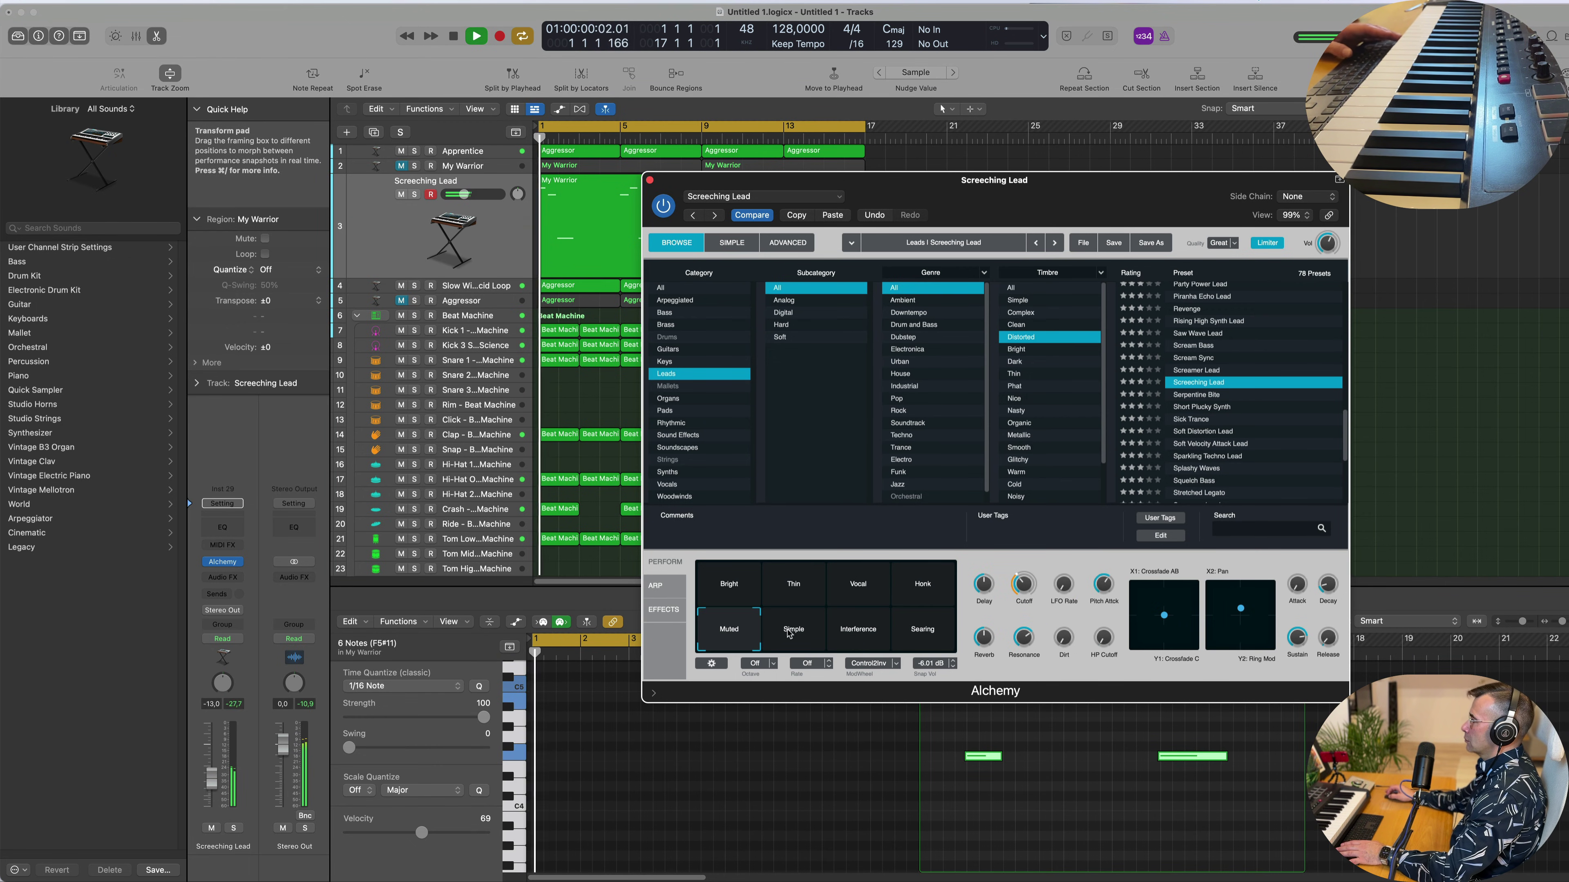
pyautogui.click(794, 630)
pyautogui.click(857, 631)
pyautogui.click(908, 636)
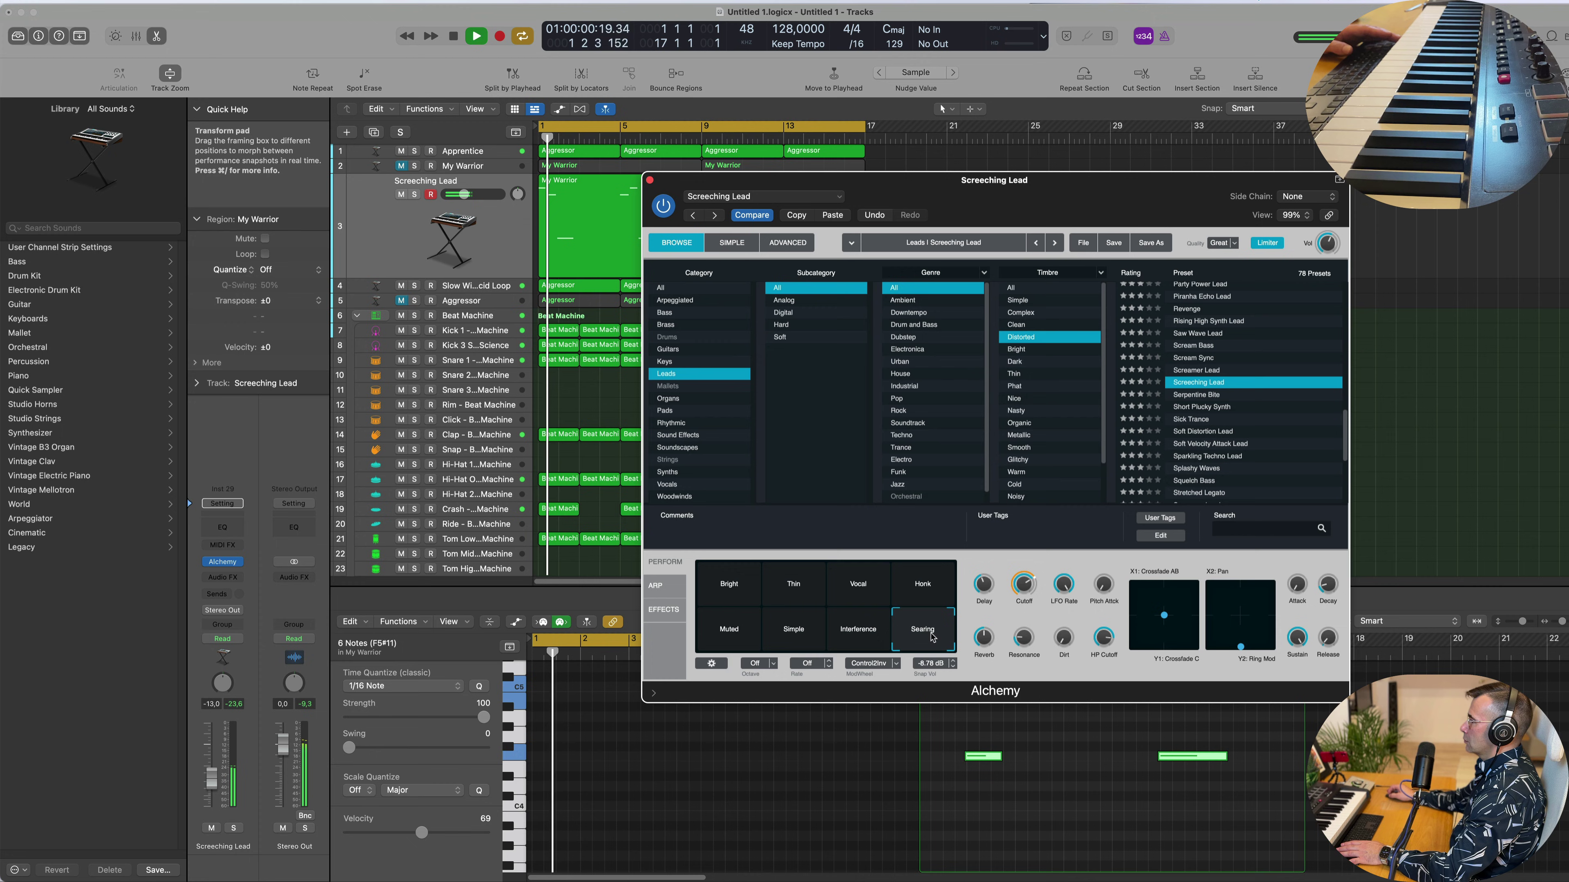
# Try the Short Plucky Synth, Sick Trance, Sparkling Techno Lead and Stretched Legato presets and load Supervillain Brass.
pyautogui.click(1202, 407)
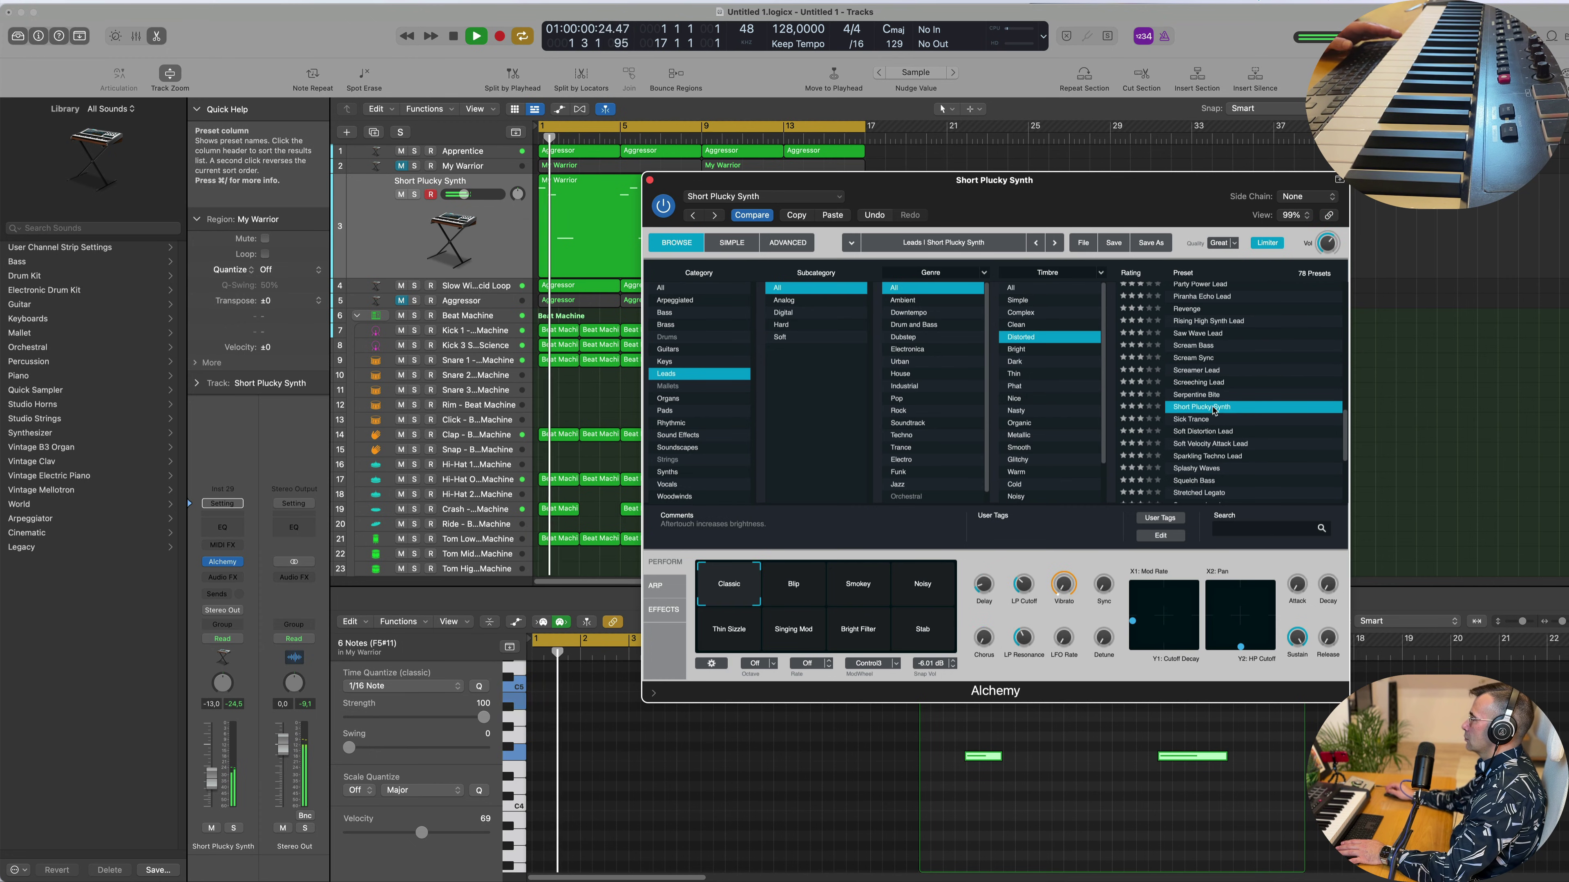
pyautogui.click(1191, 420)
pyautogui.scroll(-2, 1246, 406)
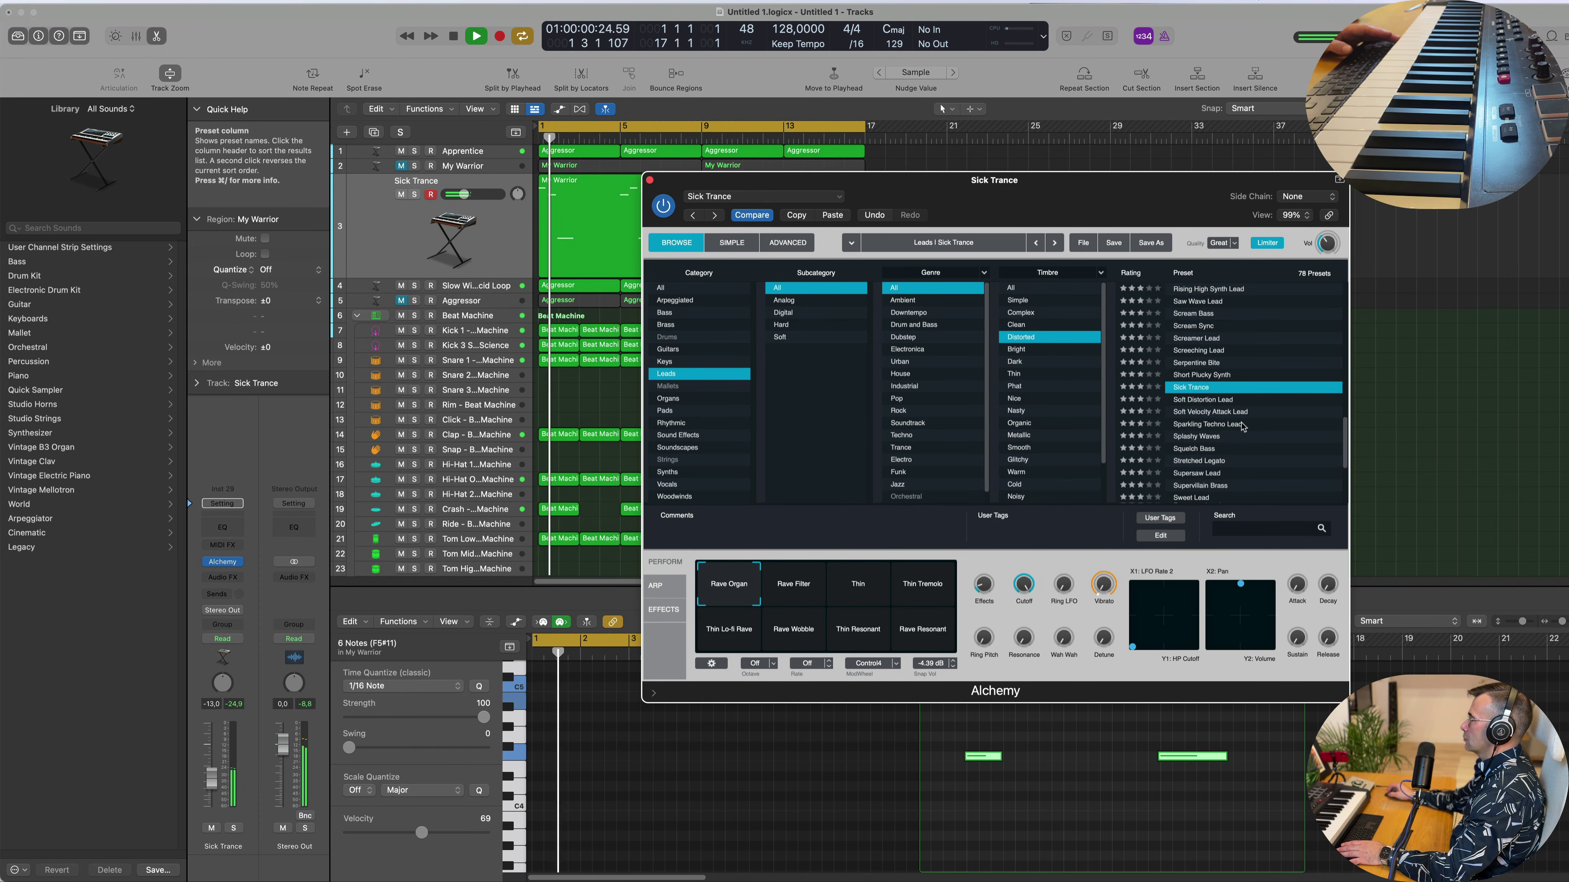
pyautogui.click(1222, 424)
pyautogui.scroll(-4, 1274, 384)
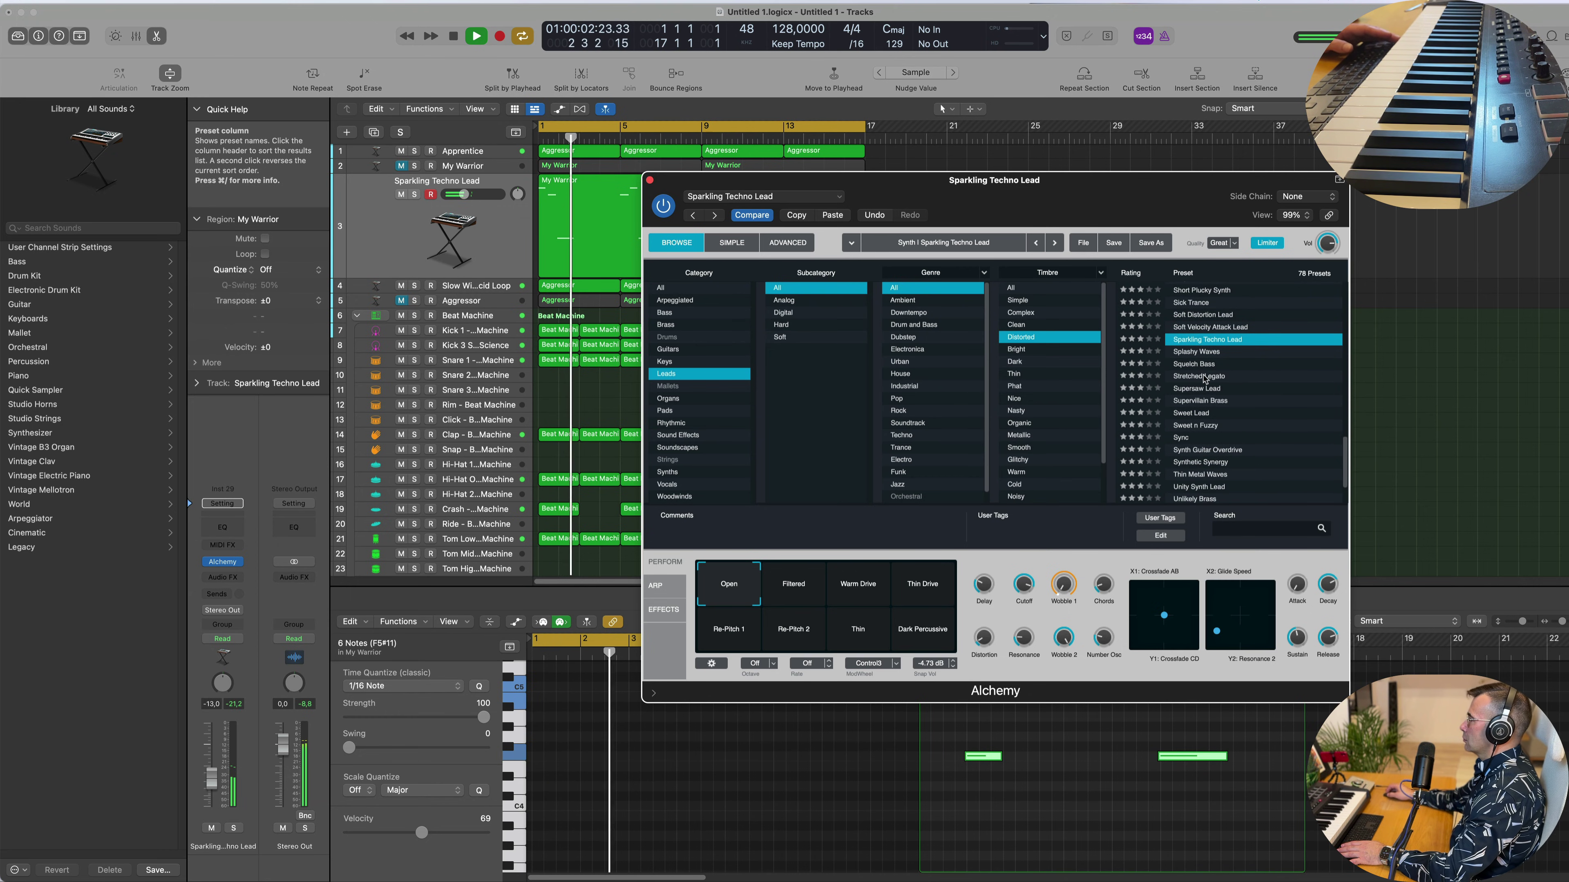
pyautogui.click(1204, 378)
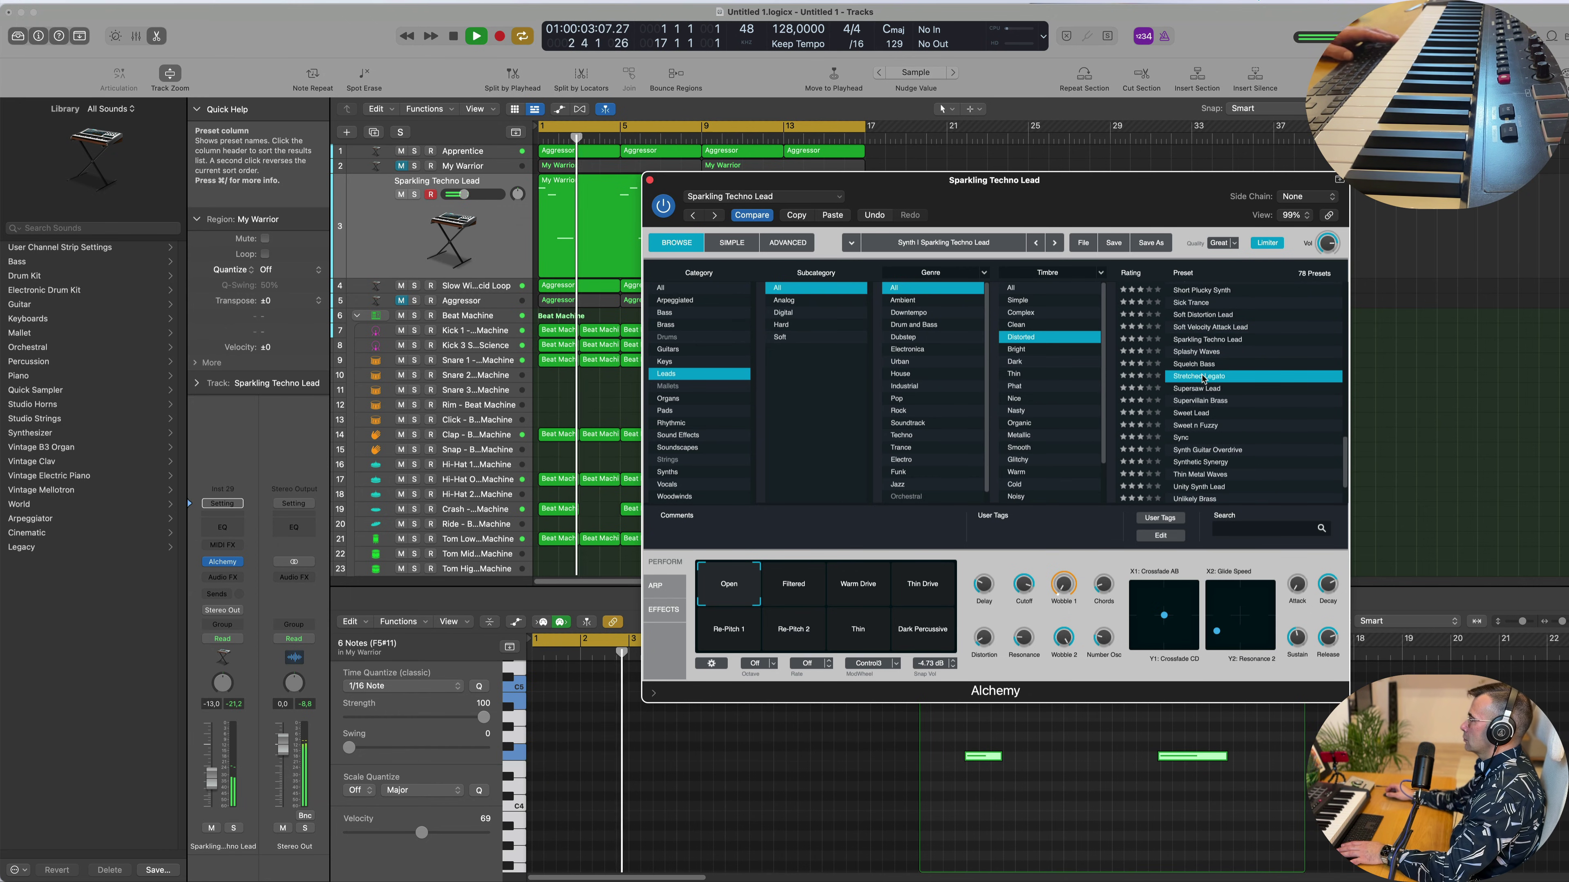
pyautogui.click(1231, 401)
pyautogui.scroll(-2, 1266, 397)
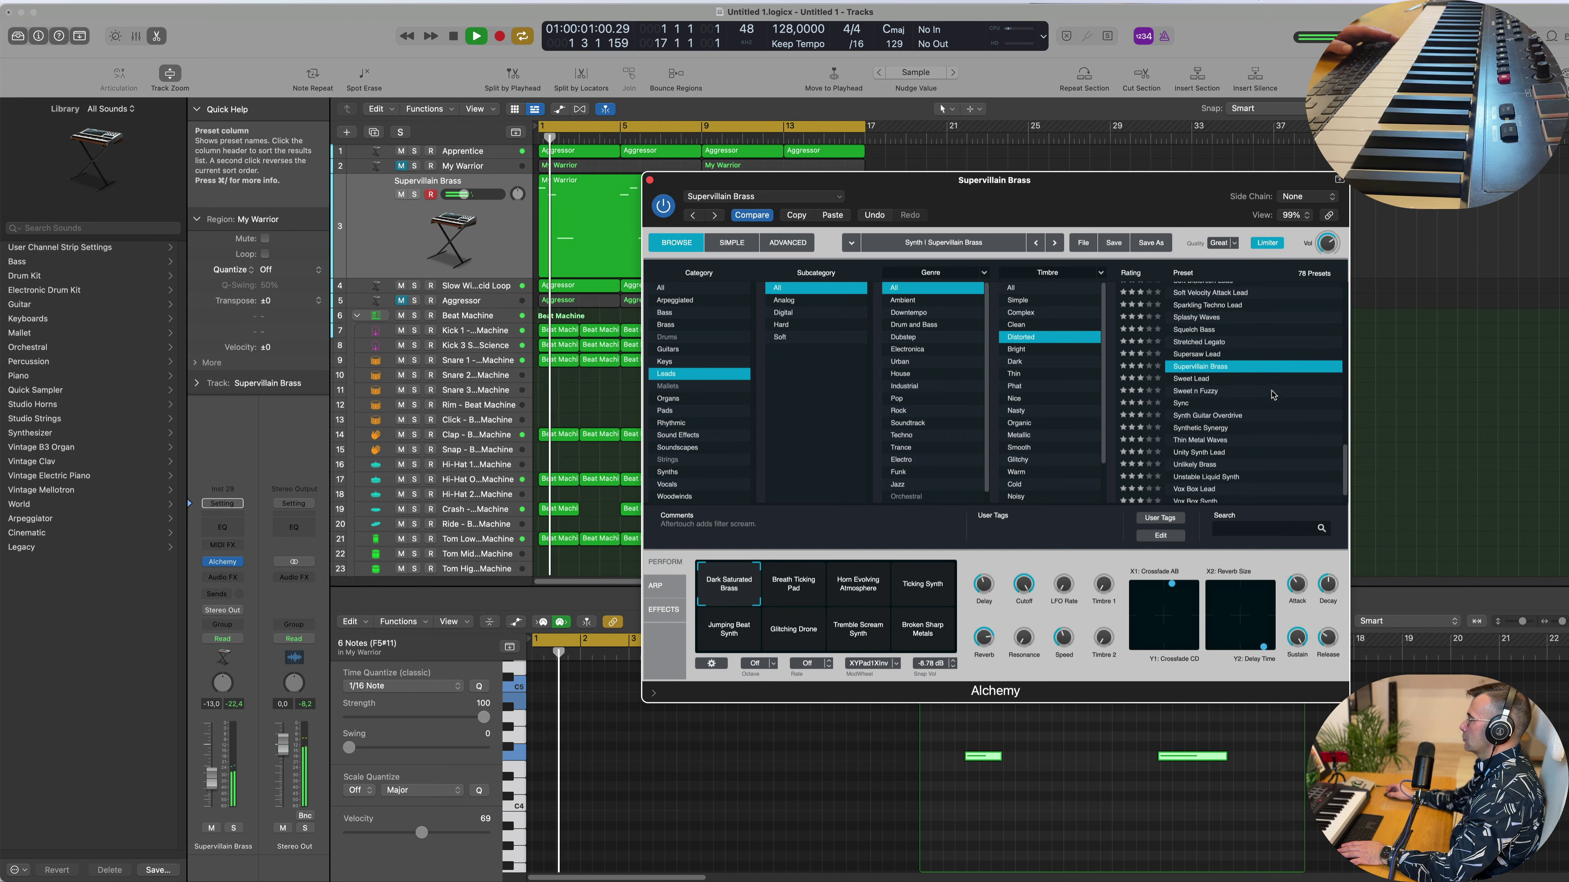
# Try Supervillain Brass's Breath Ticking Pad, Horn Evolving Atmosphere, Ticking Synth and Dark Saturated Brass snapshots and switch to Jumping Beat Synth.
pyautogui.click(795, 585)
pyautogui.press('space')
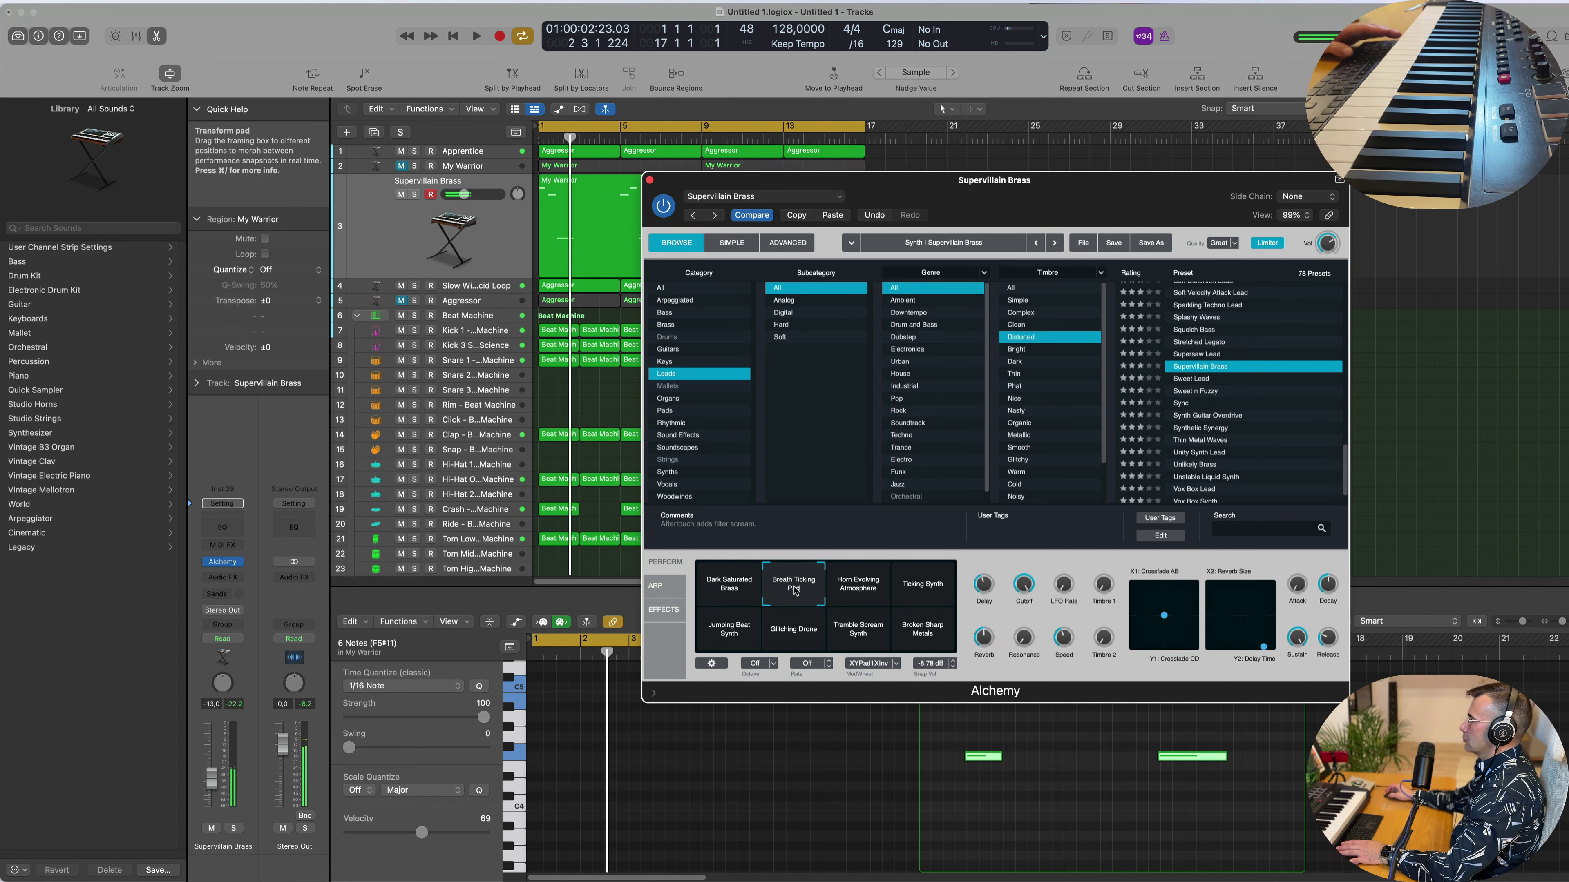
pyautogui.click(857, 587)
pyautogui.click(927, 590)
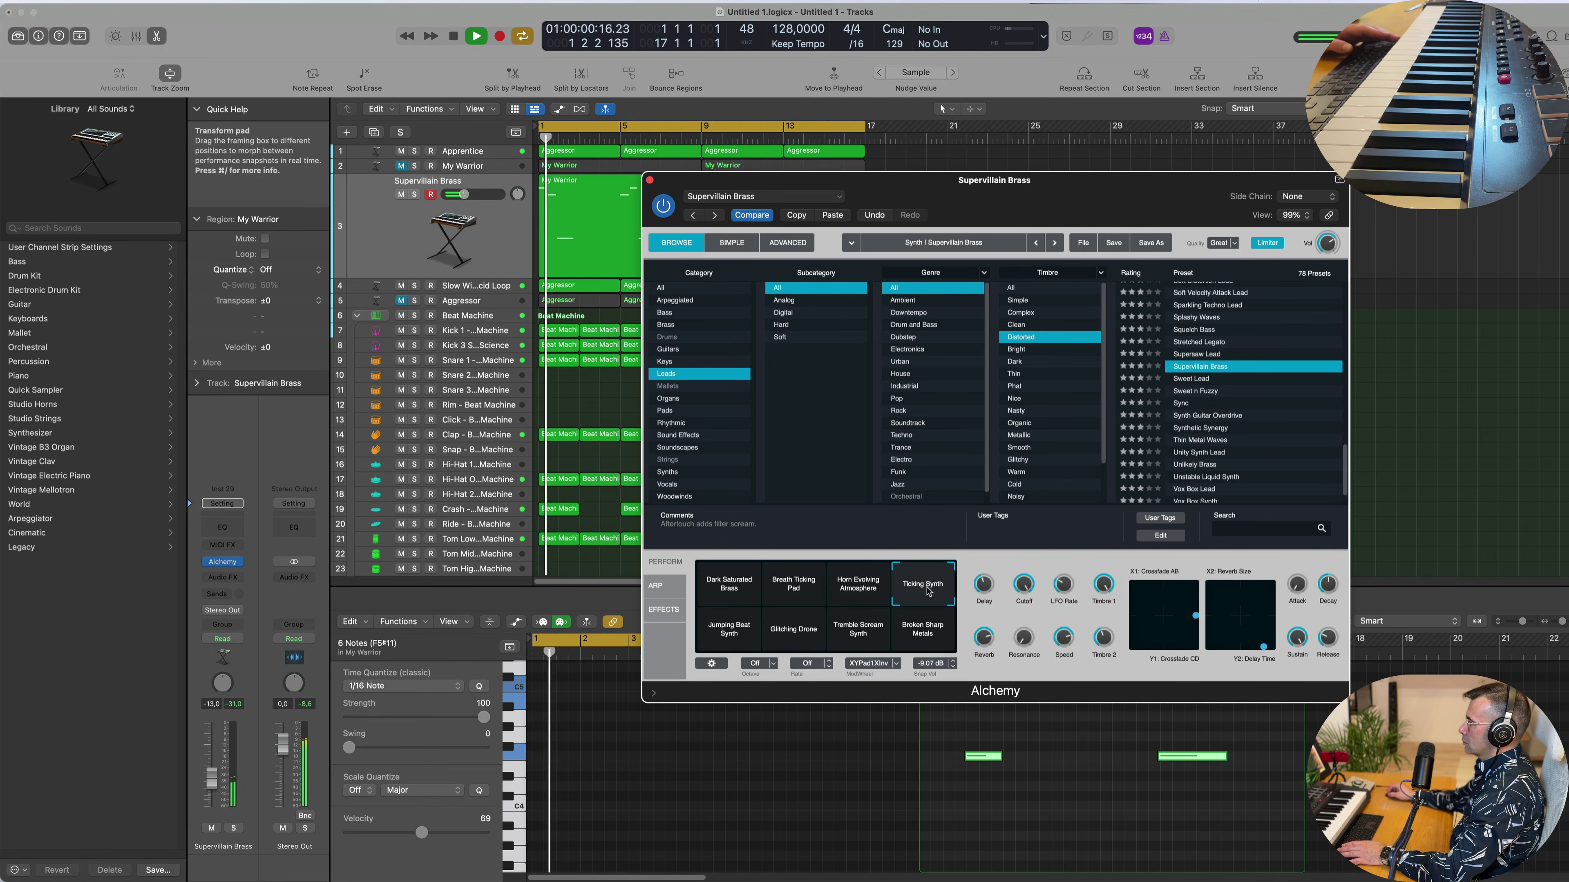
pyautogui.click(732, 594)
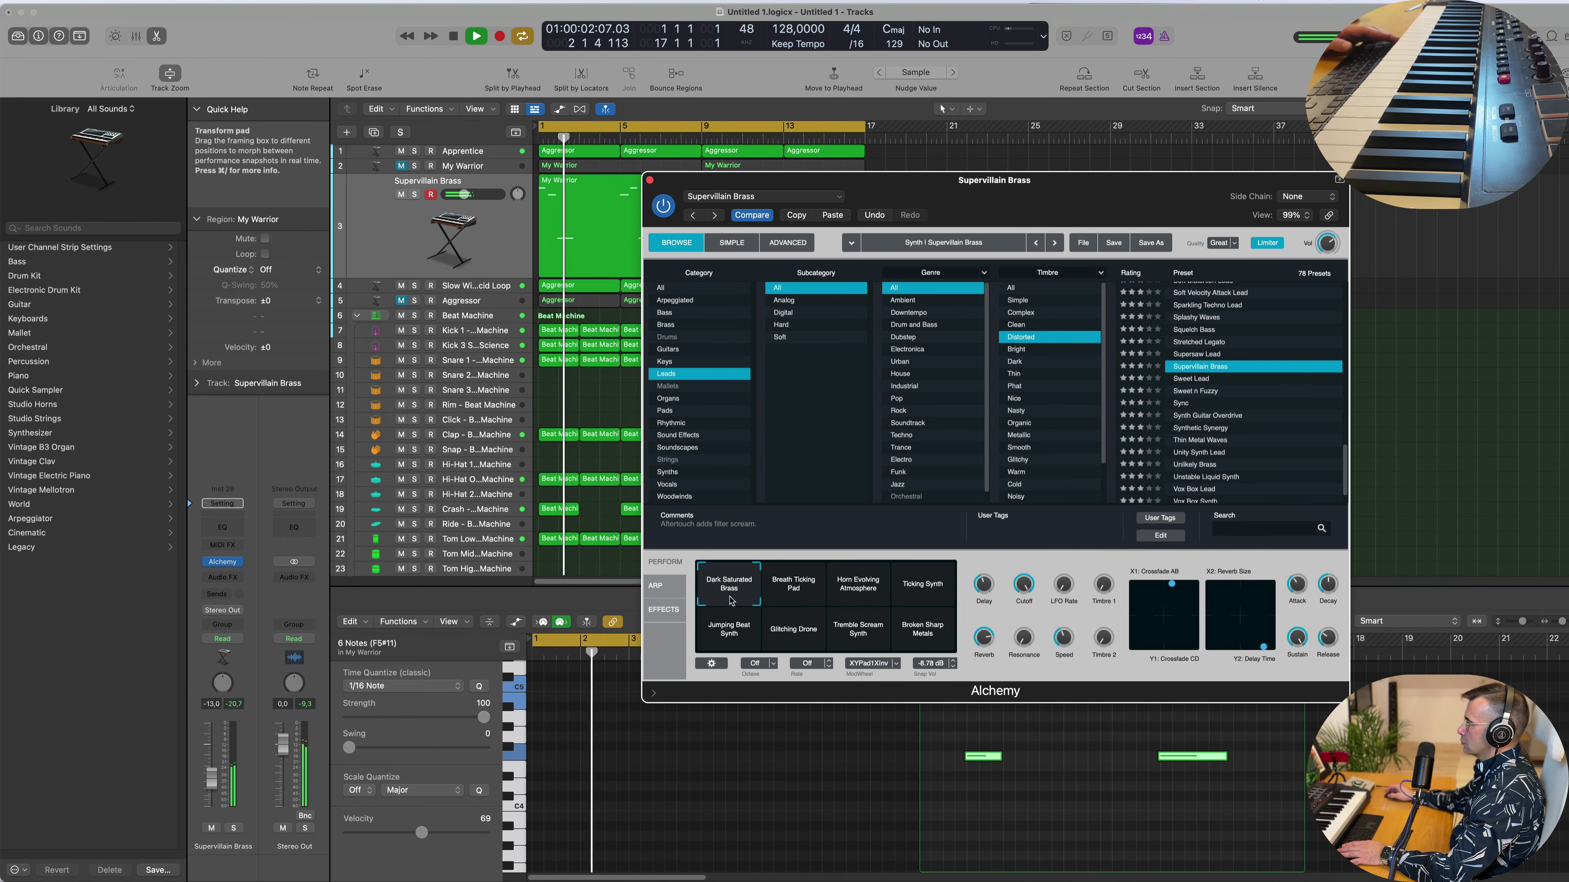
pyautogui.click(729, 635)
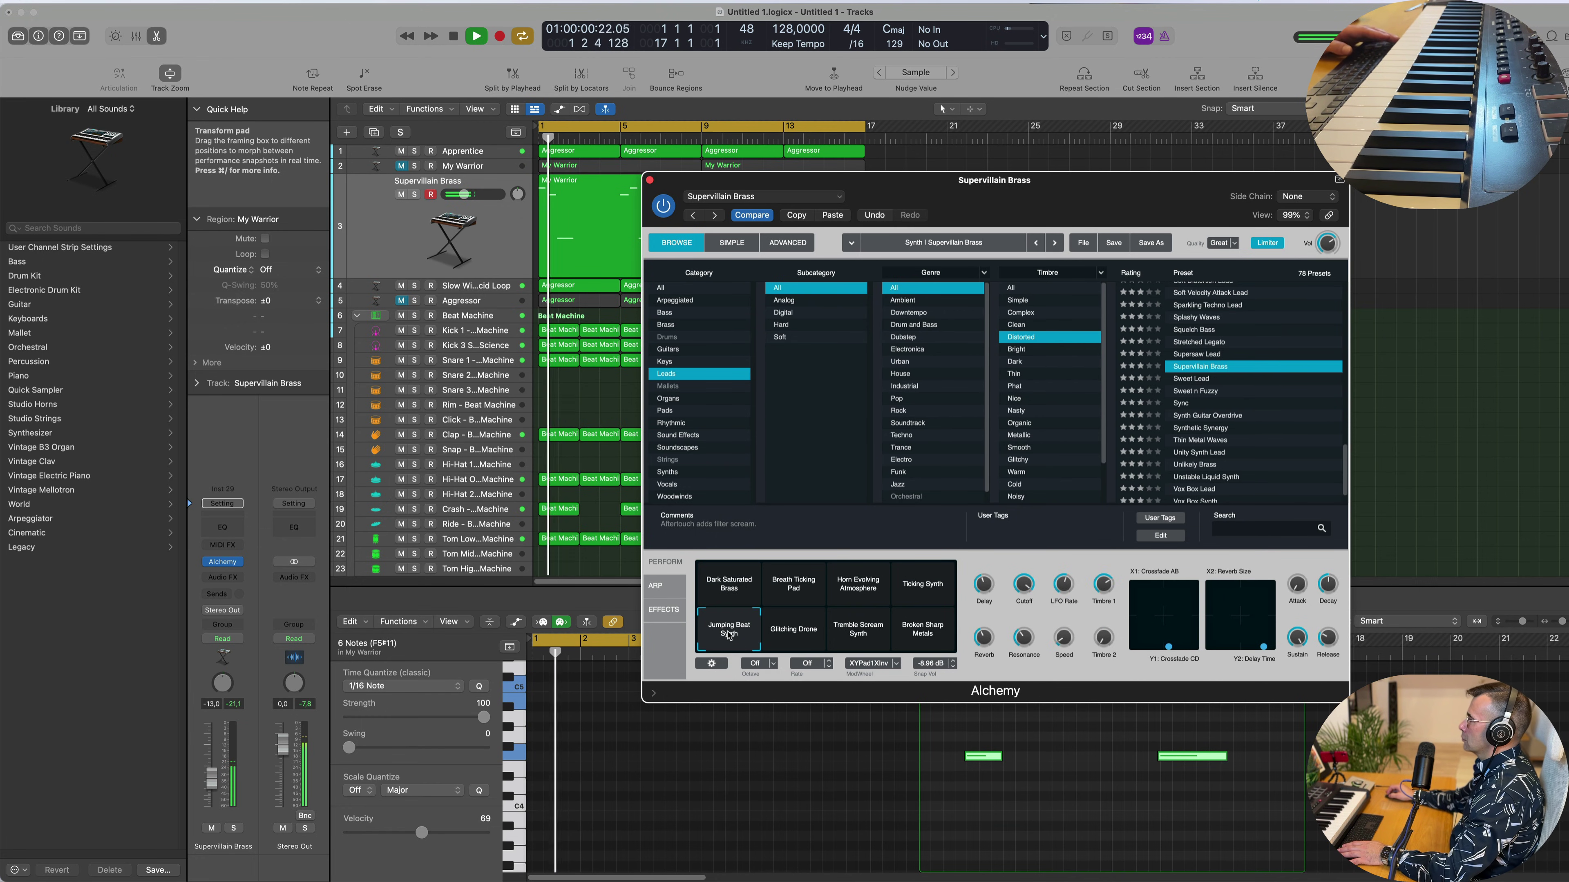
# Try Supervillain Brass's Glitching Drone, Tremble Scream Synth and Broken Sharp Metals snapshots and switch to Dark Saturated Brass.
pyautogui.click(794, 630)
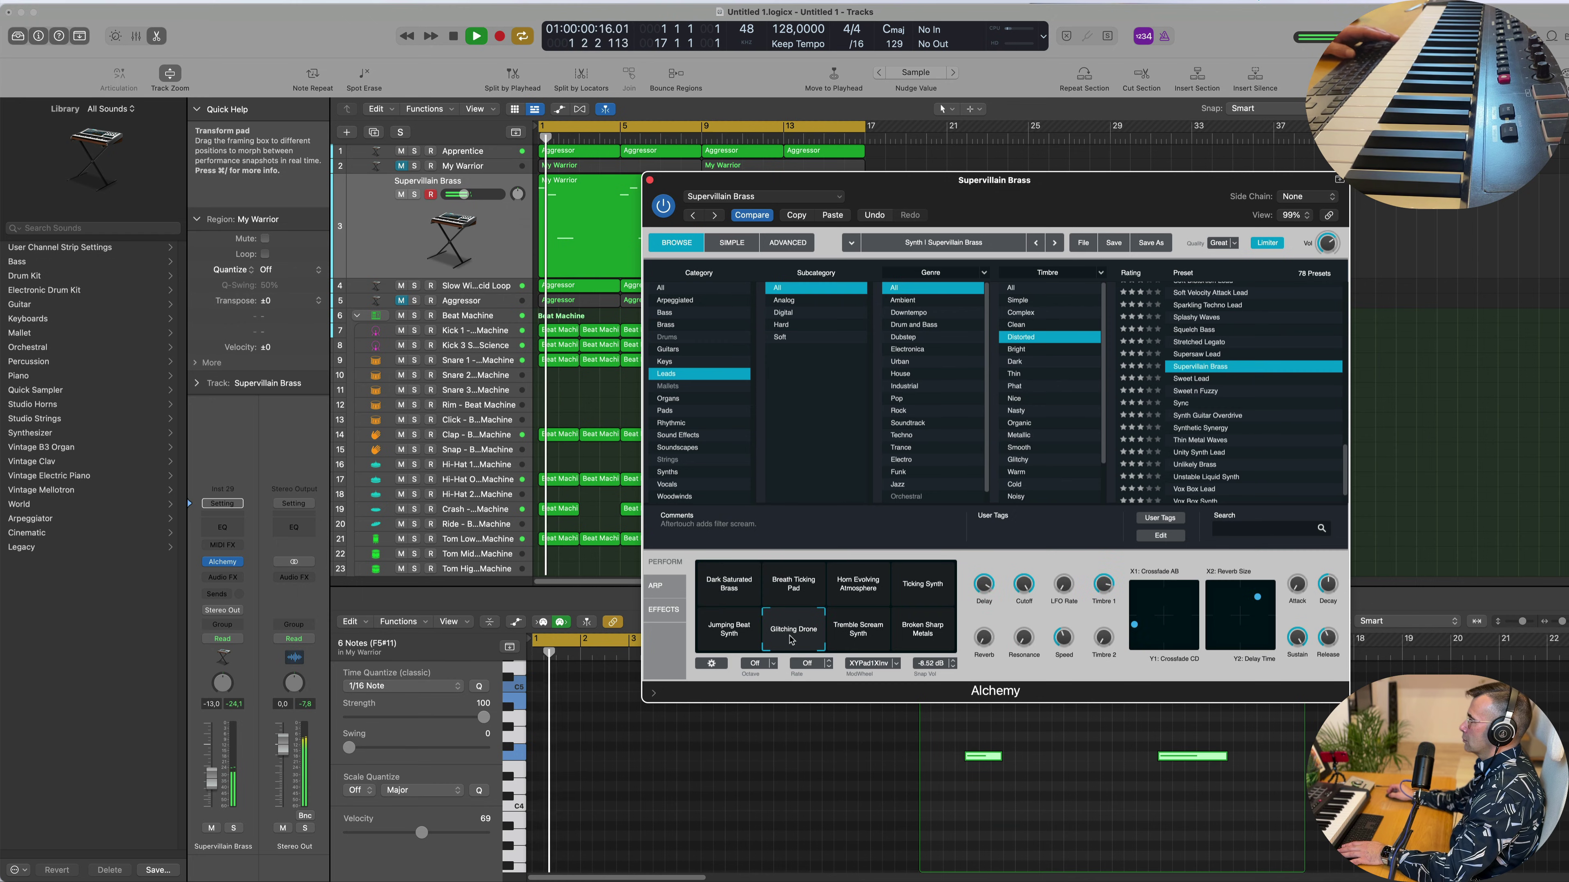
pyautogui.click(858, 636)
pyautogui.click(922, 629)
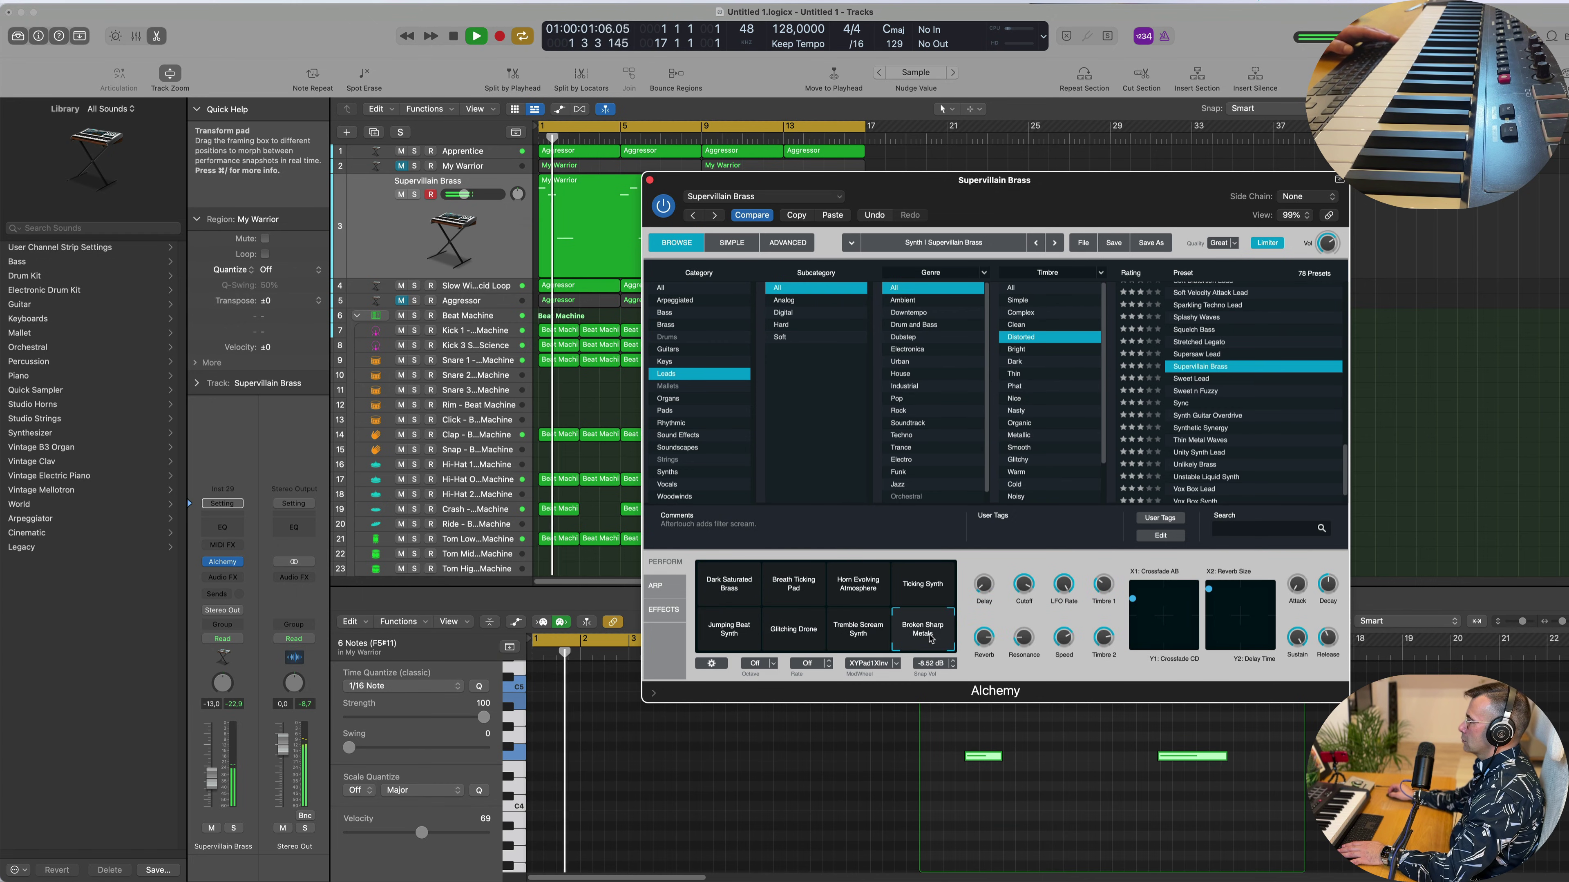
pyautogui.click(728, 585)
# Compare the layers during playback by briefly soloing My Warrior, clearing the solo, and muting and unmuting Supervillain Brass.
pyautogui.press('space')
pyautogui.moveTo(1068, 206); pyautogui.dragTo(957, 354)
pyautogui.click(413, 165)
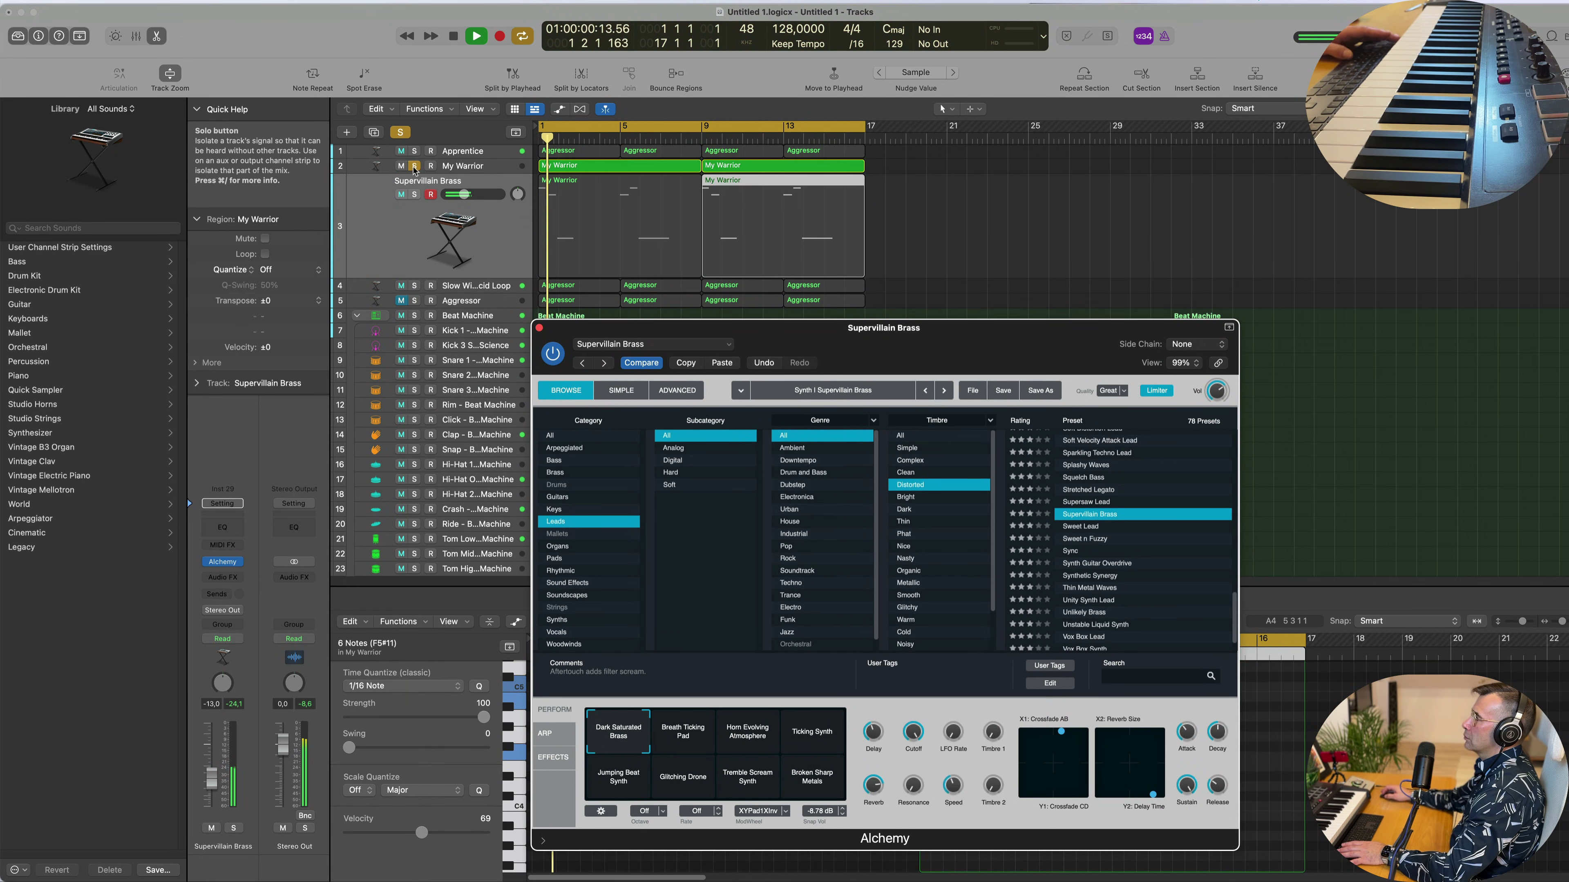
pyautogui.press('space')
pyautogui.click(400, 132)
pyautogui.press('space')
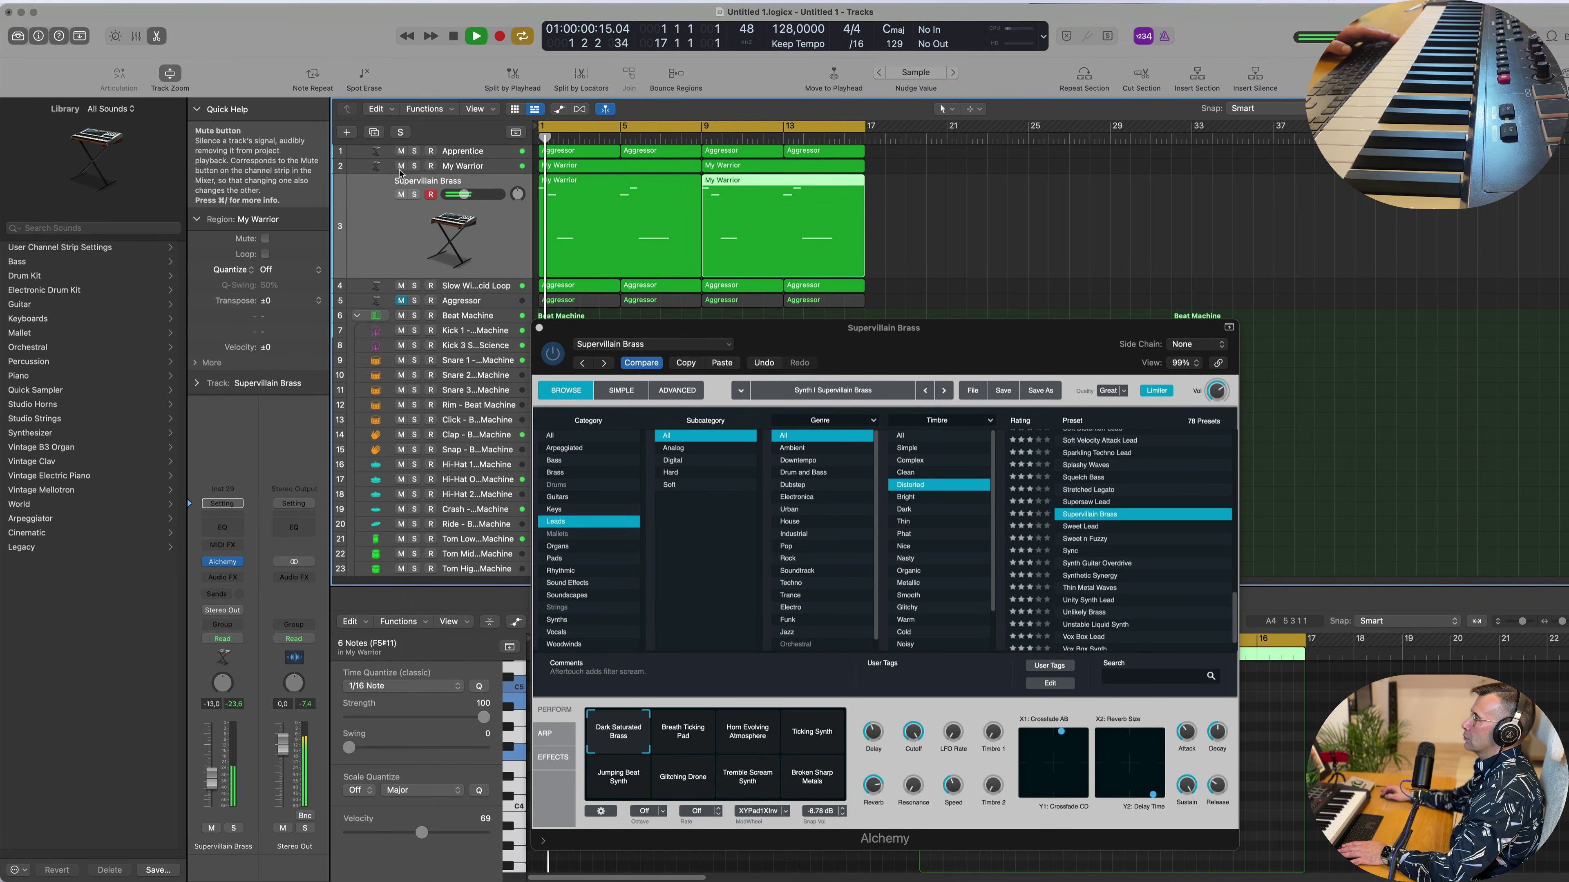
pyautogui.click(401, 195)
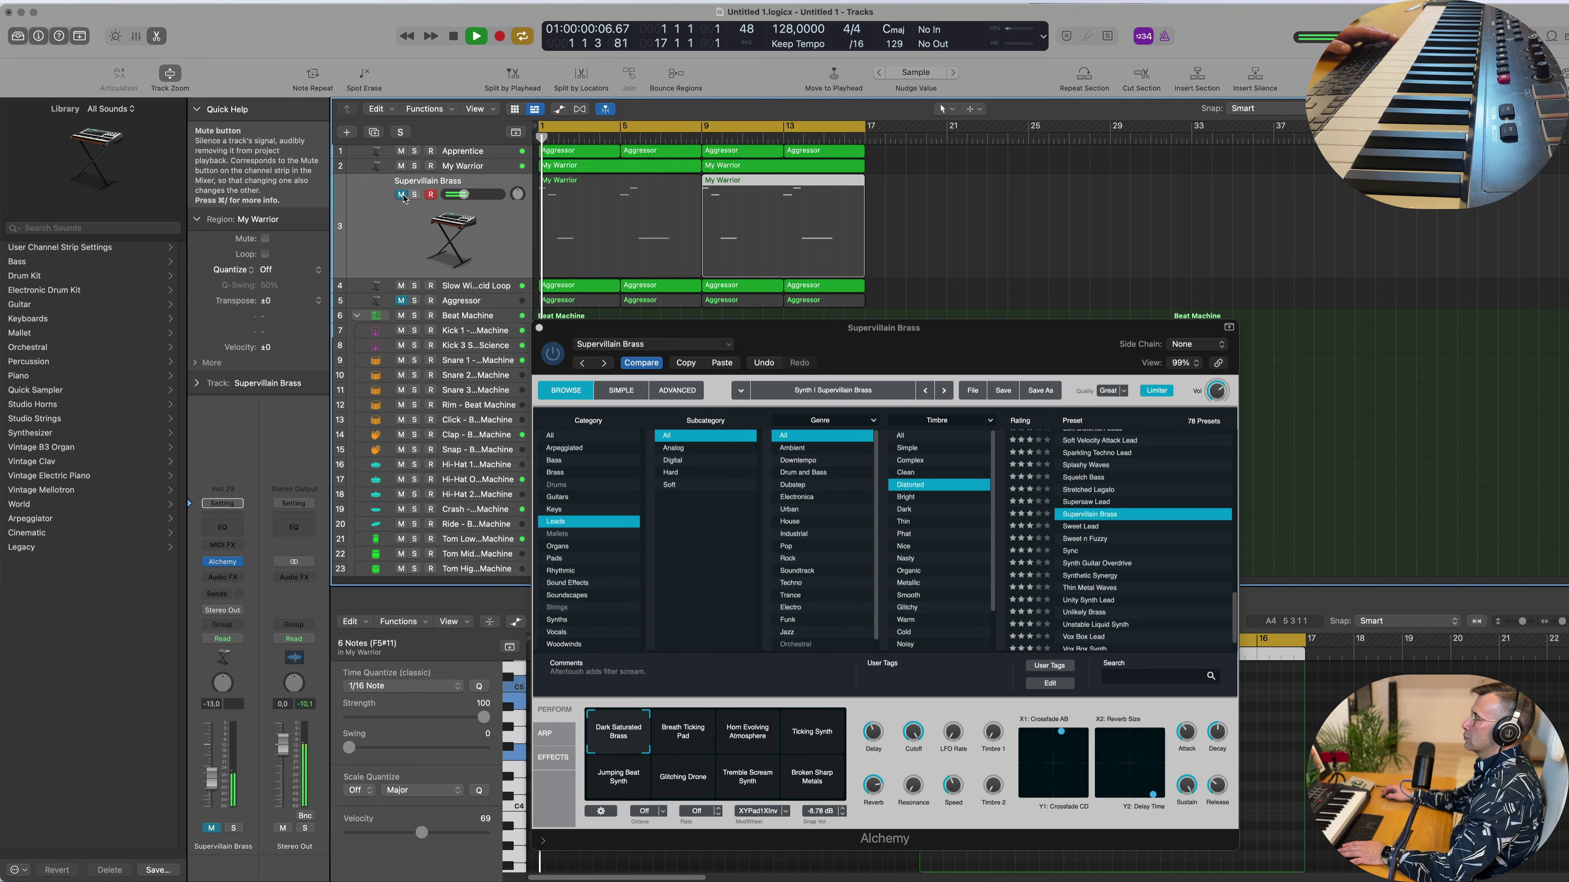
pyautogui.click(401, 196)
# Lower the Supervillain Brass track's volume to -14.6 dB and close its Alchemy window.
pyautogui.click(370, 253)
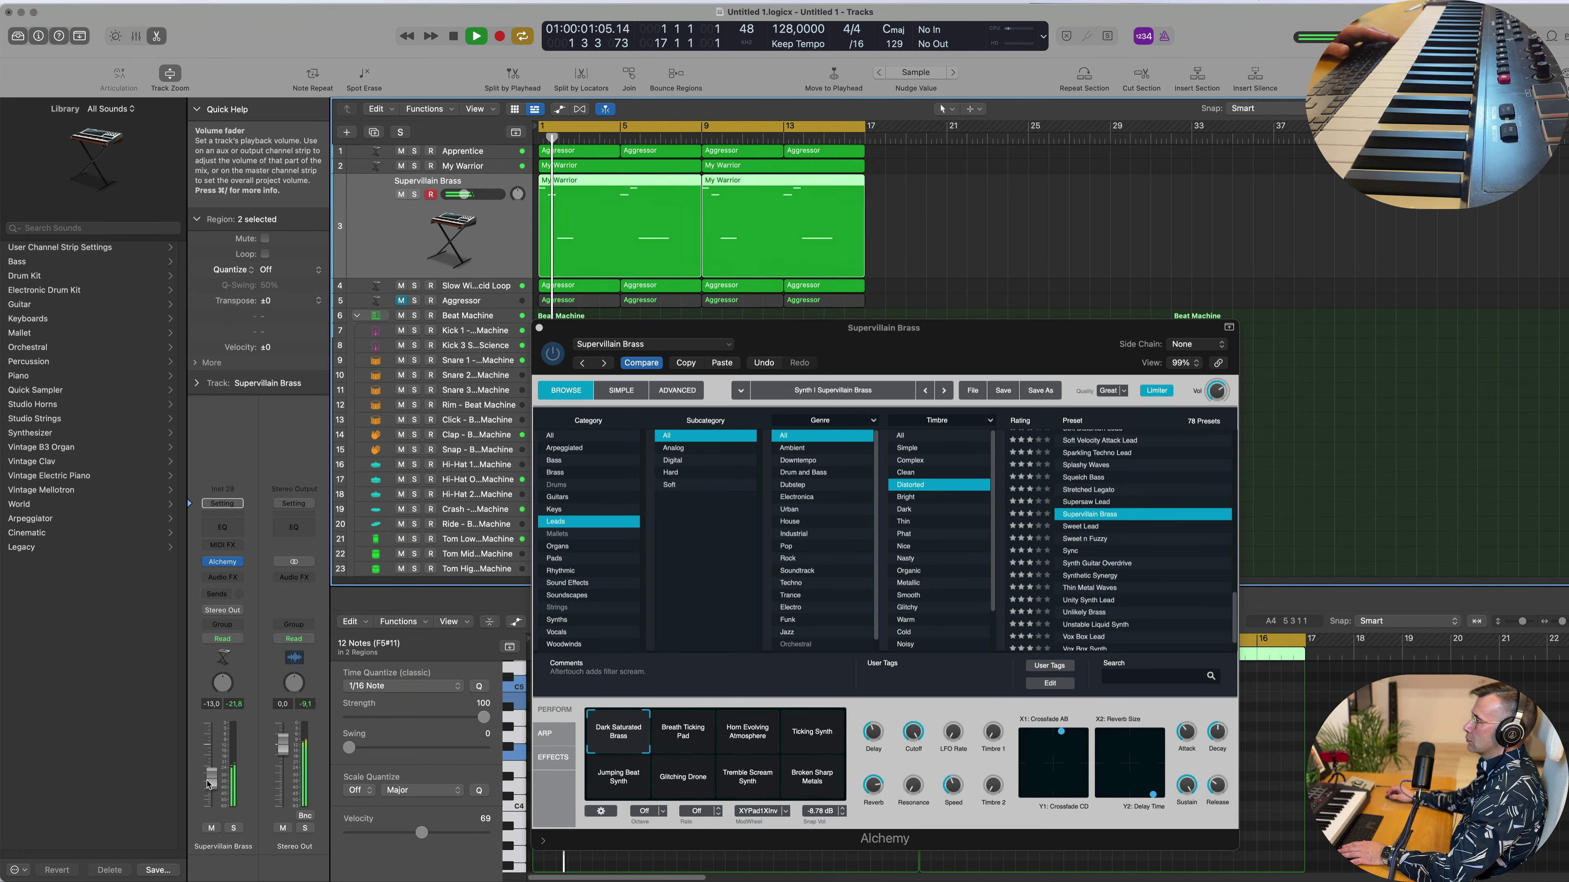
pyautogui.moveTo(208, 783); pyautogui.dragTo(210, 803)
pyautogui.press('Return')
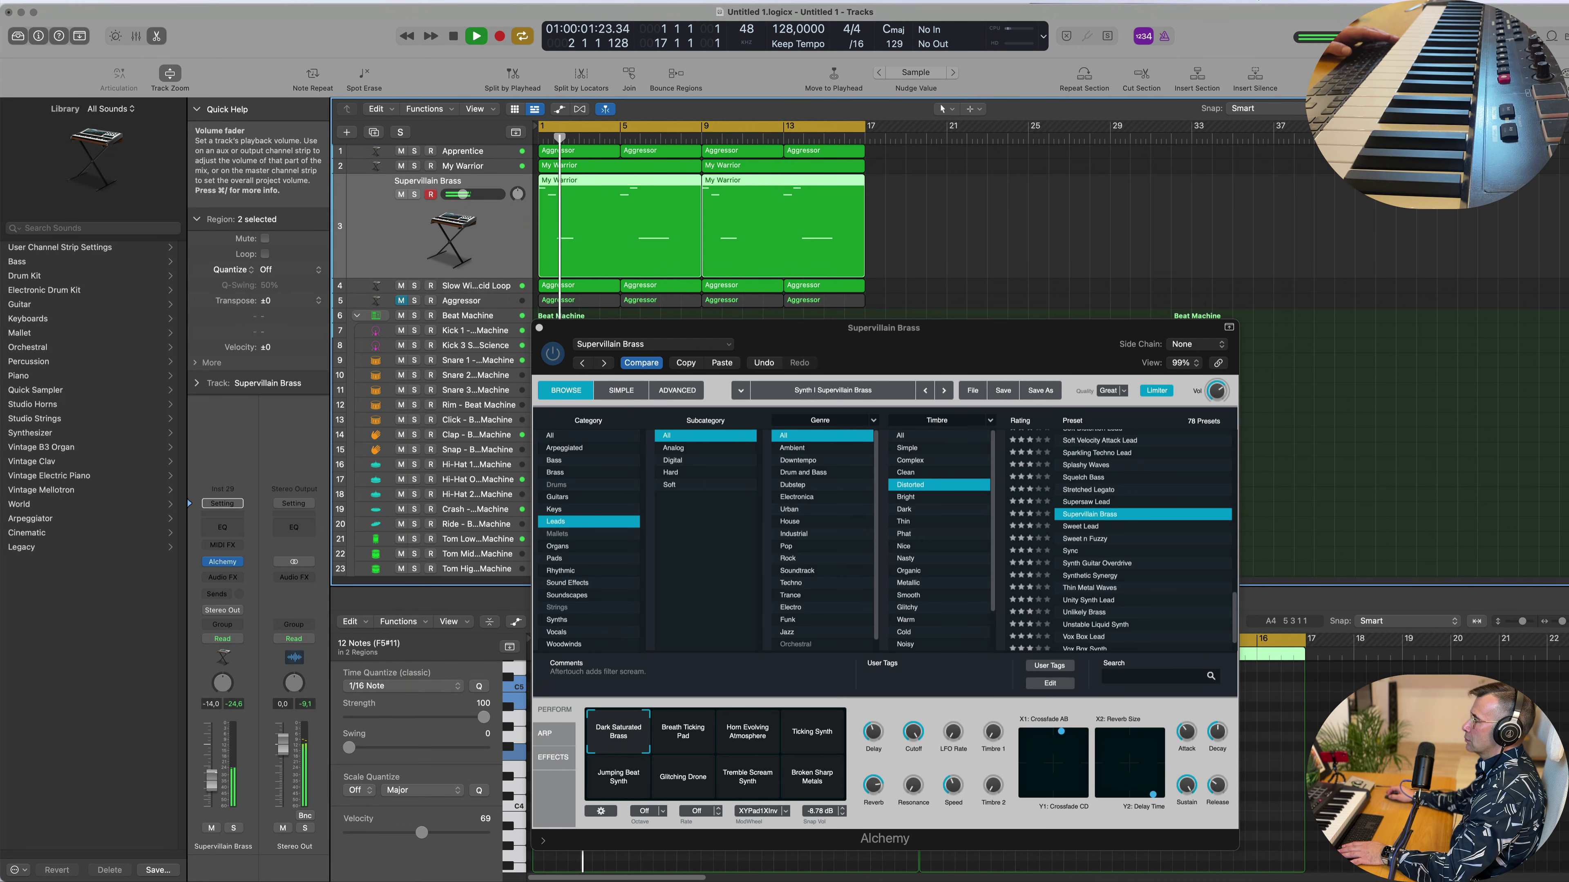
pyautogui.moveTo(211, 782)
pyautogui.mouseDown()
pyautogui.moveTo(211, 755)
pyautogui.moveTo(213, 786)
pyautogui.mouseUp()
pyautogui.press('space')
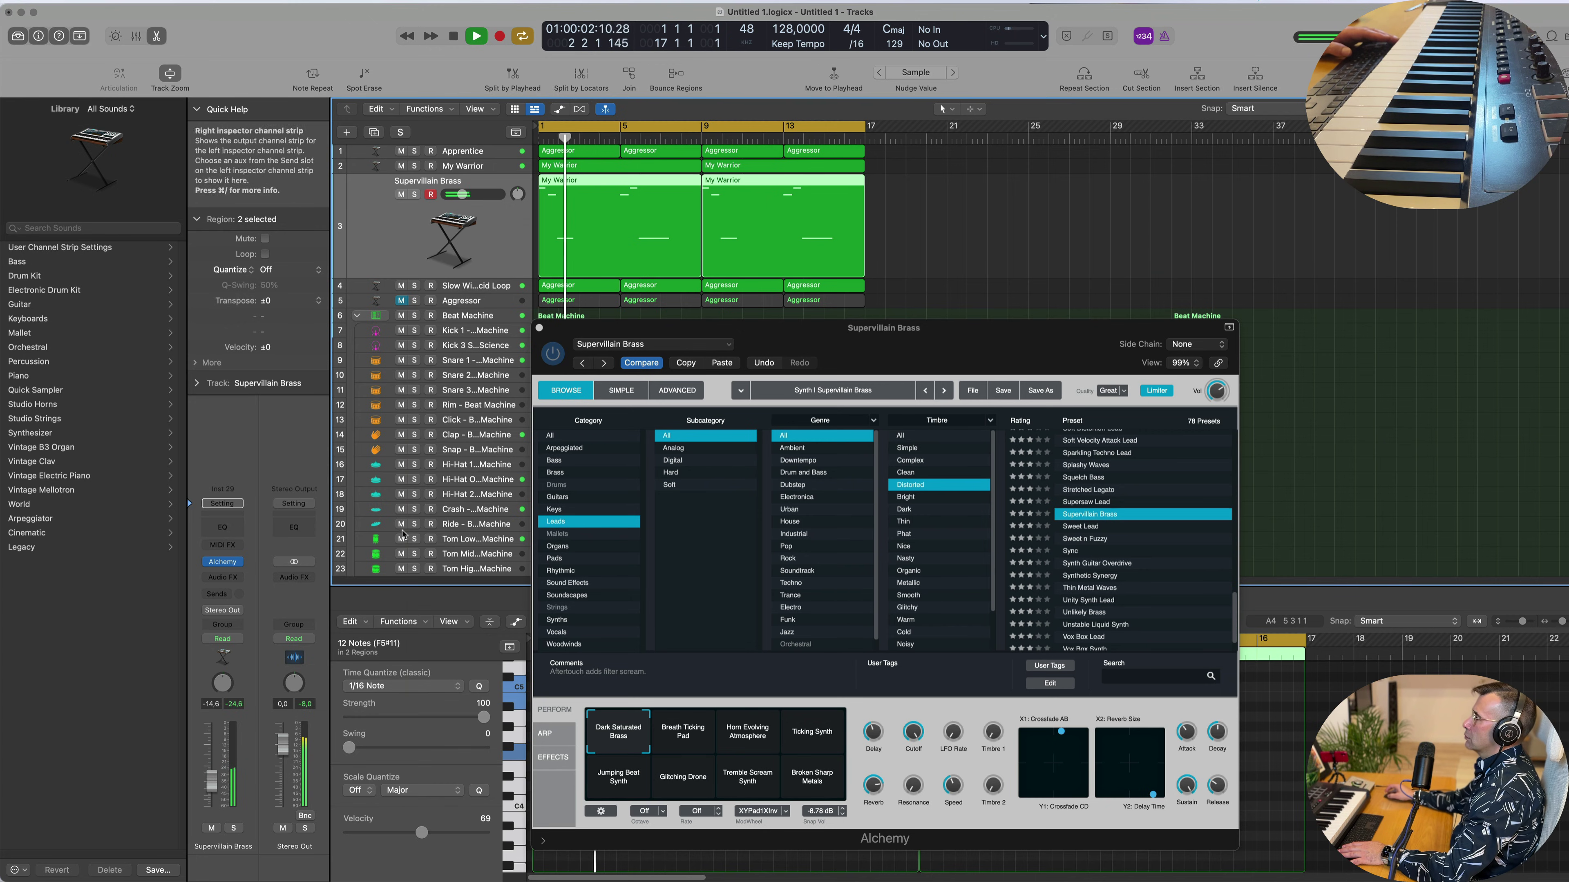
pyautogui.press('super+w')
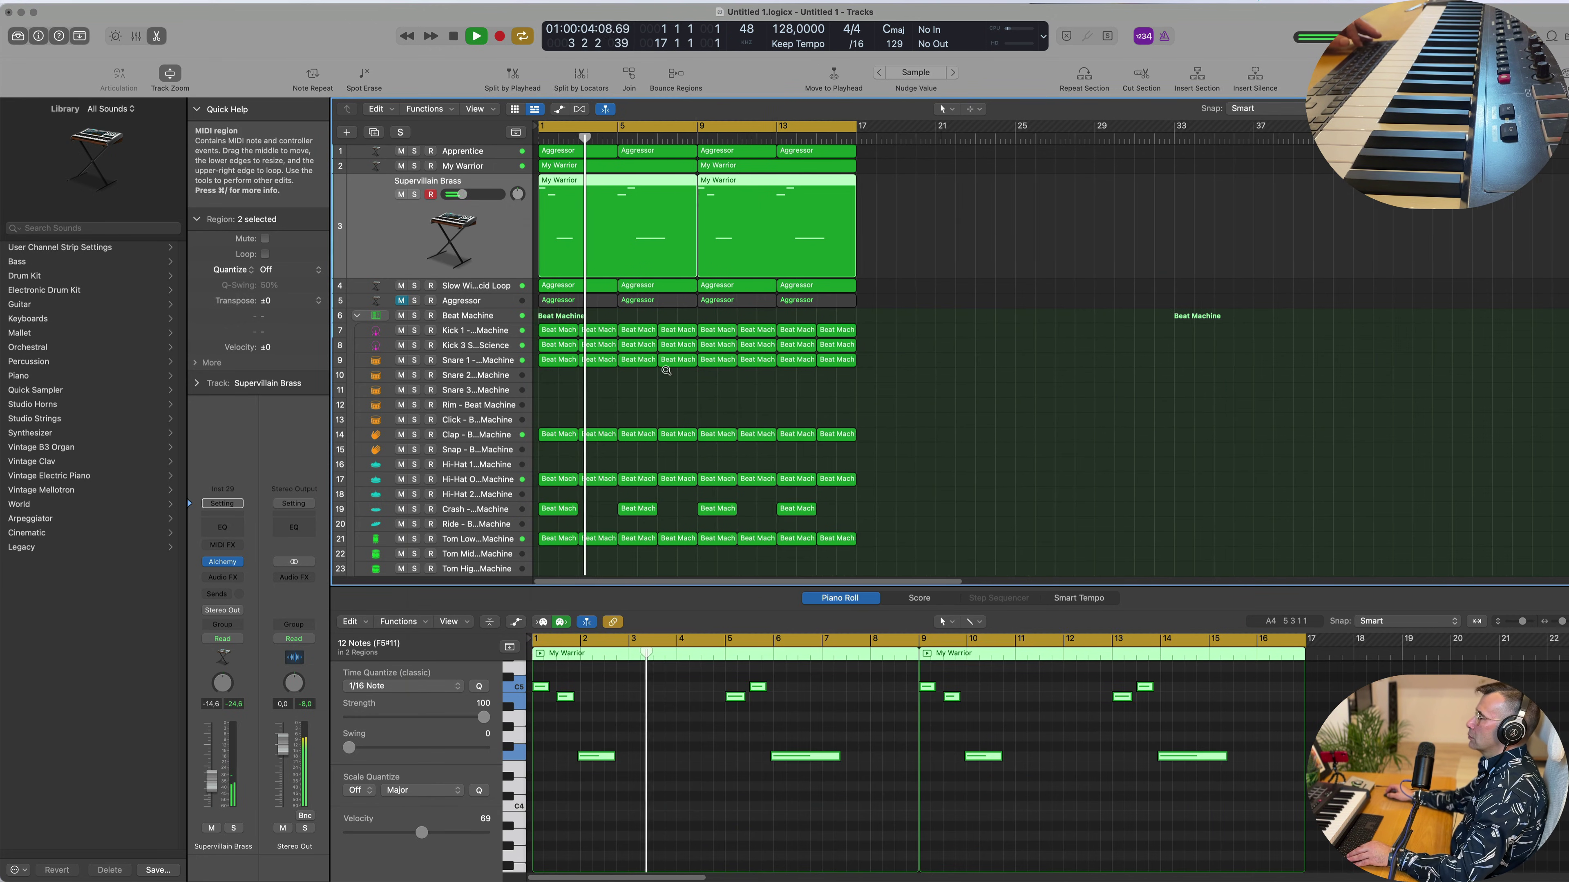
# Select the Apprentice track and briefly mute and unmute it to hear the loop without it.
pyautogui.press('super+Left')
pyautogui.press('super+Left')
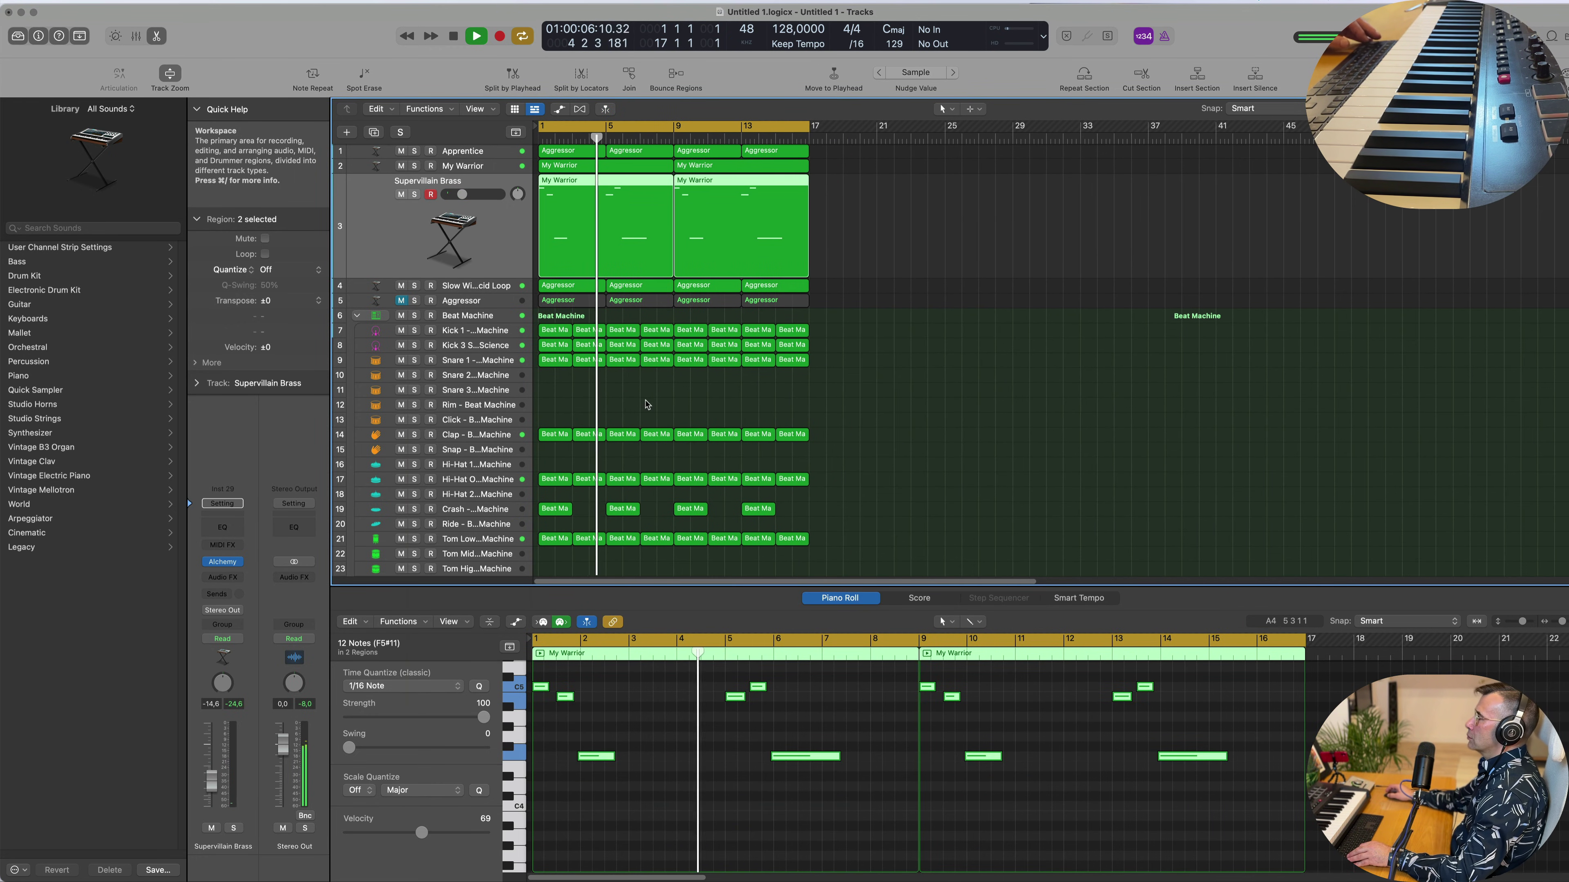
pyautogui.click(477, 154)
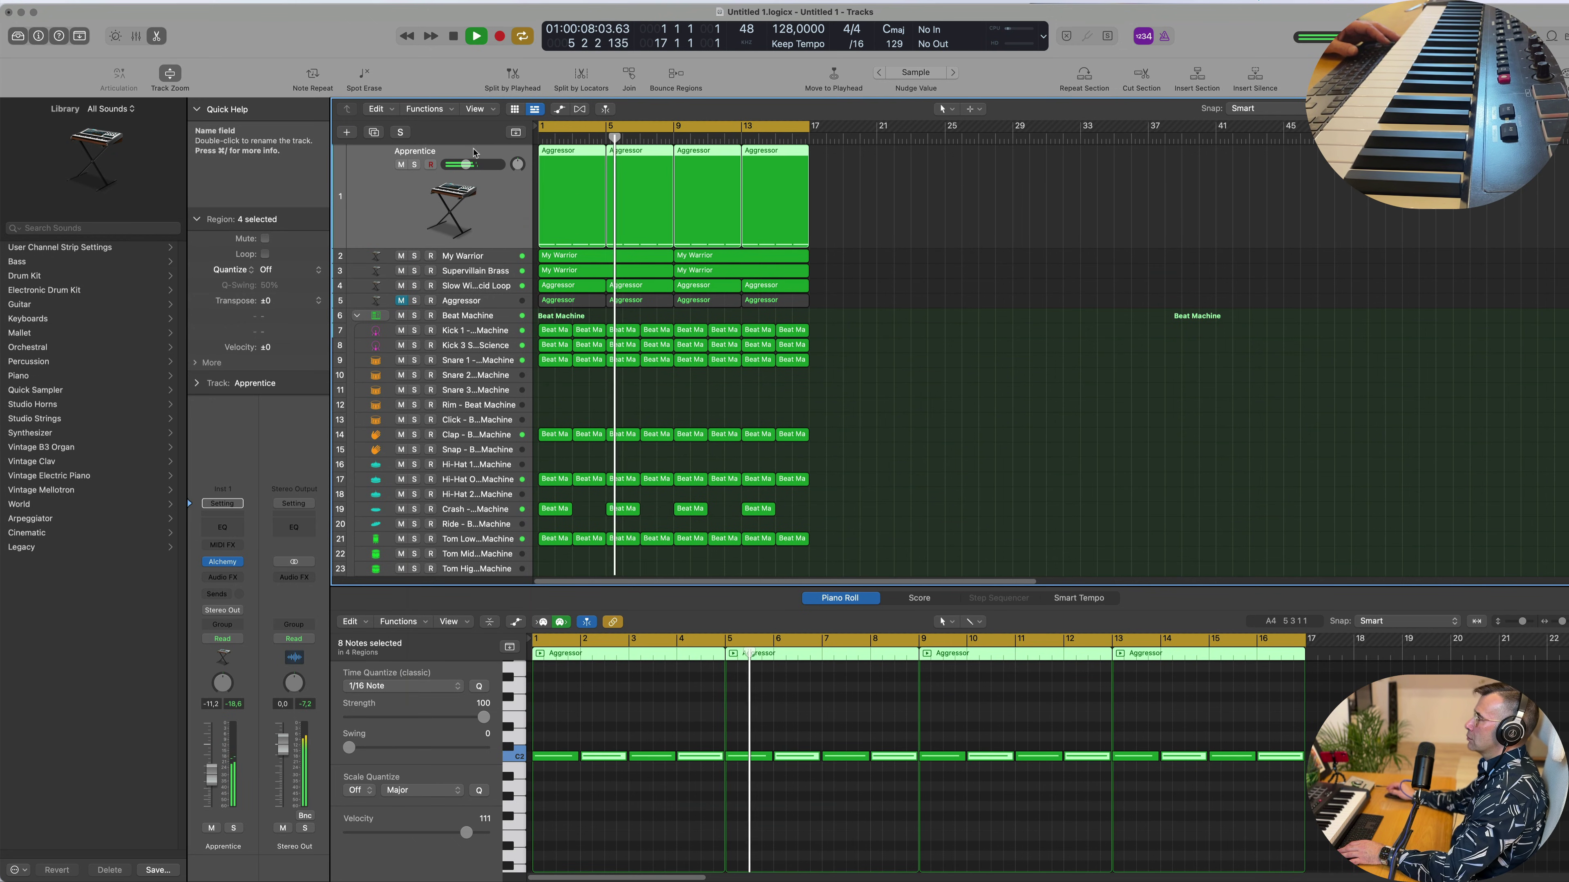
pyautogui.click(401, 164)
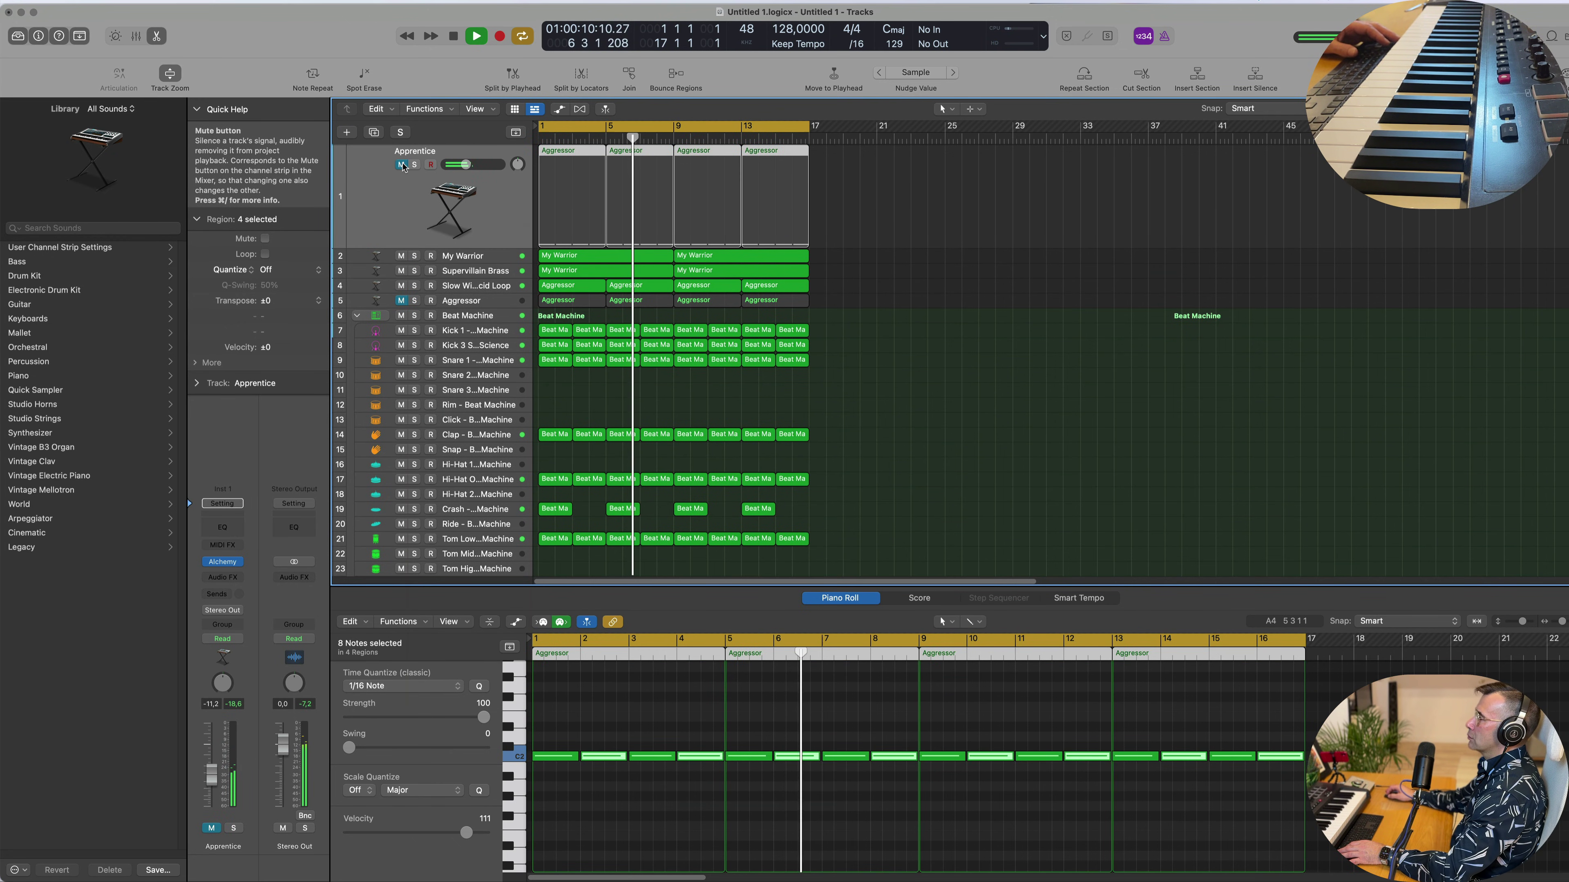
pyautogui.click(402, 164)
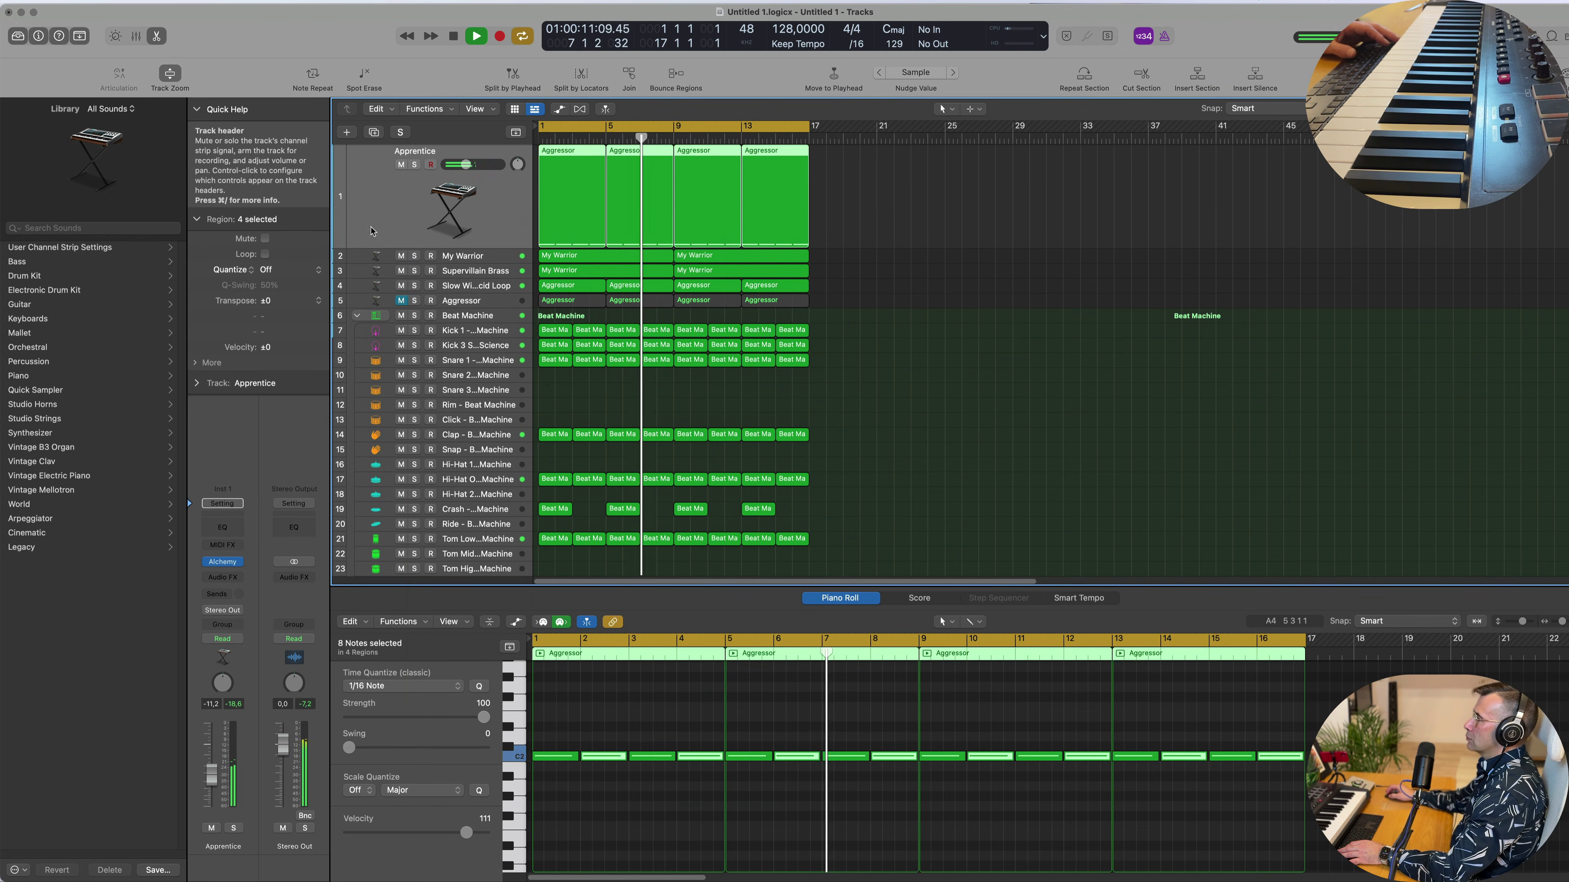
# Open Apprentice's Alchemy instrument, move its window clear of the arrangement, deselect the regions and stop playback.
pyautogui.click(222, 561)
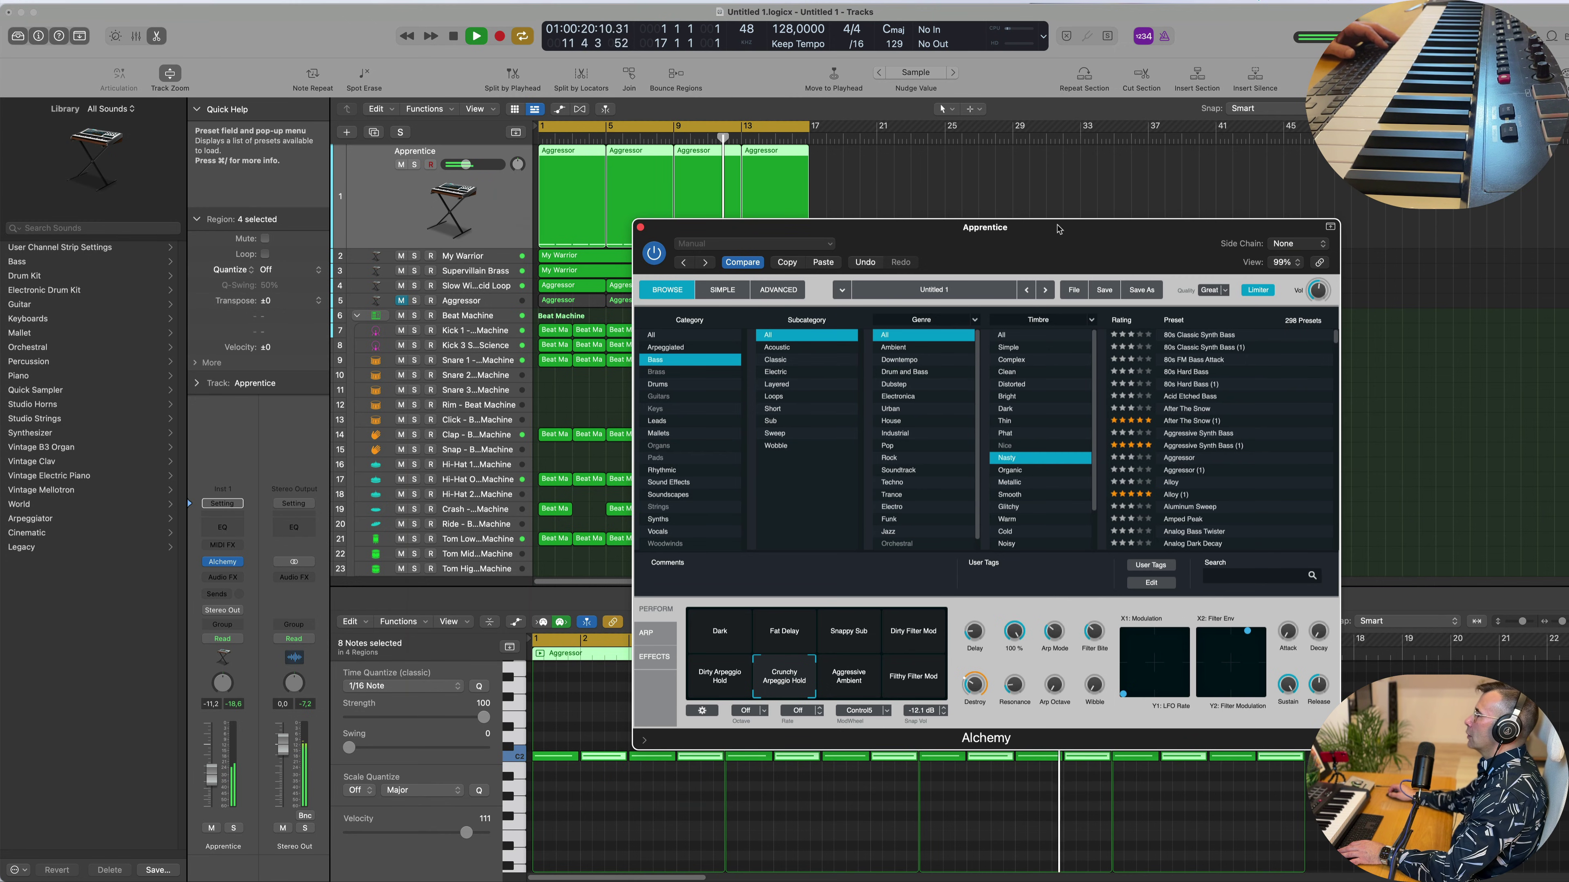
pyautogui.moveTo(982, 227); pyautogui.dragTo(1423, 301)
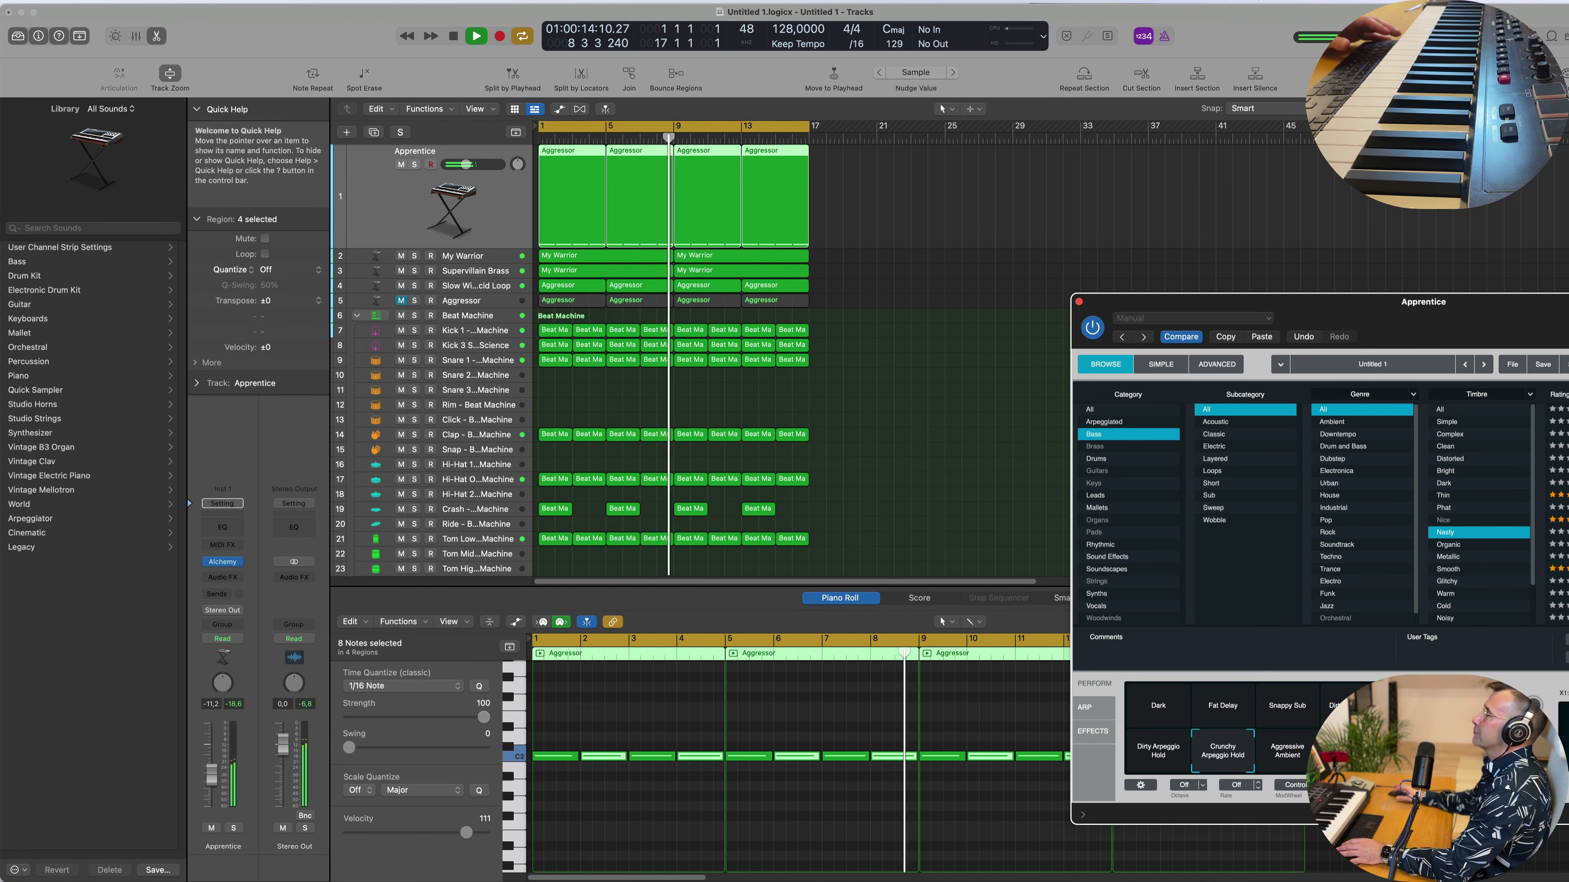
pyautogui.click(945, 371)
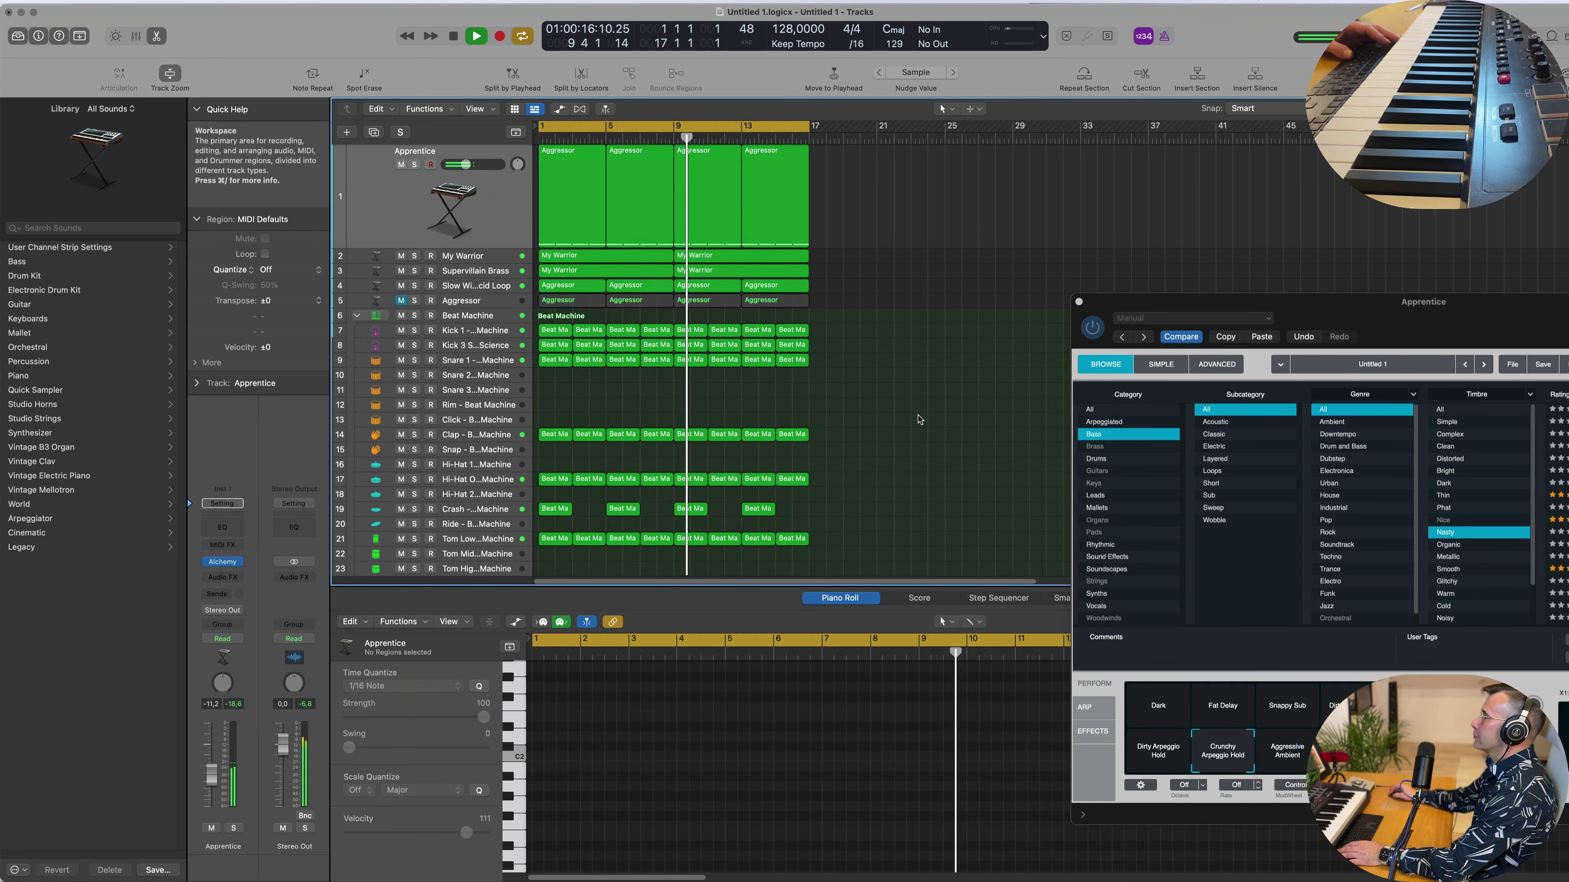
pyautogui.press('space')
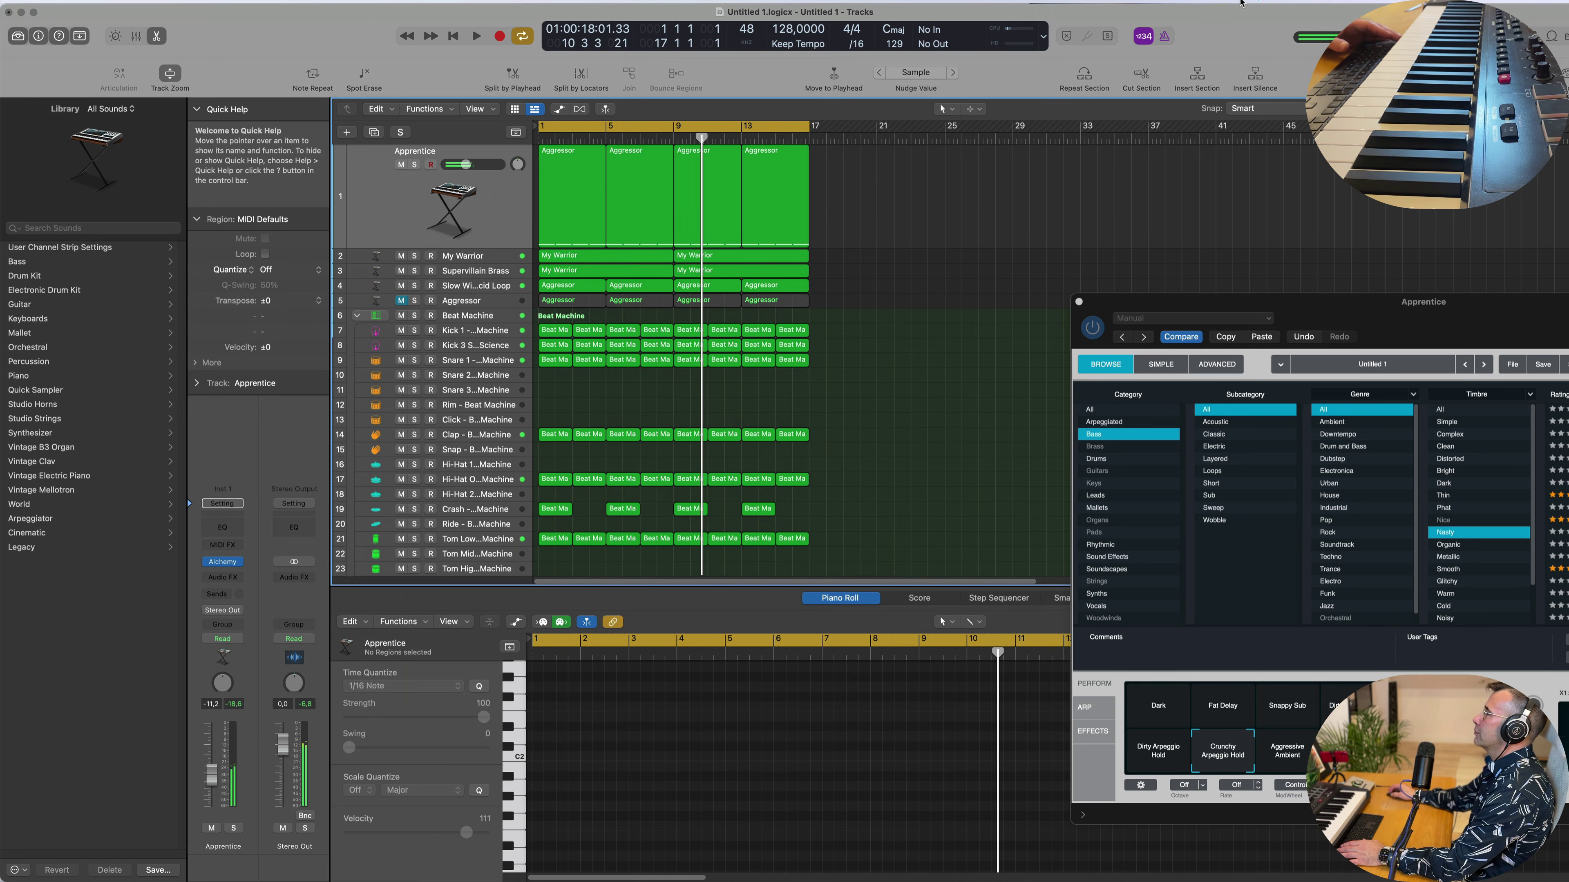
pyautogui.click(1238, 1)
pyautogui.click(1243, 27)
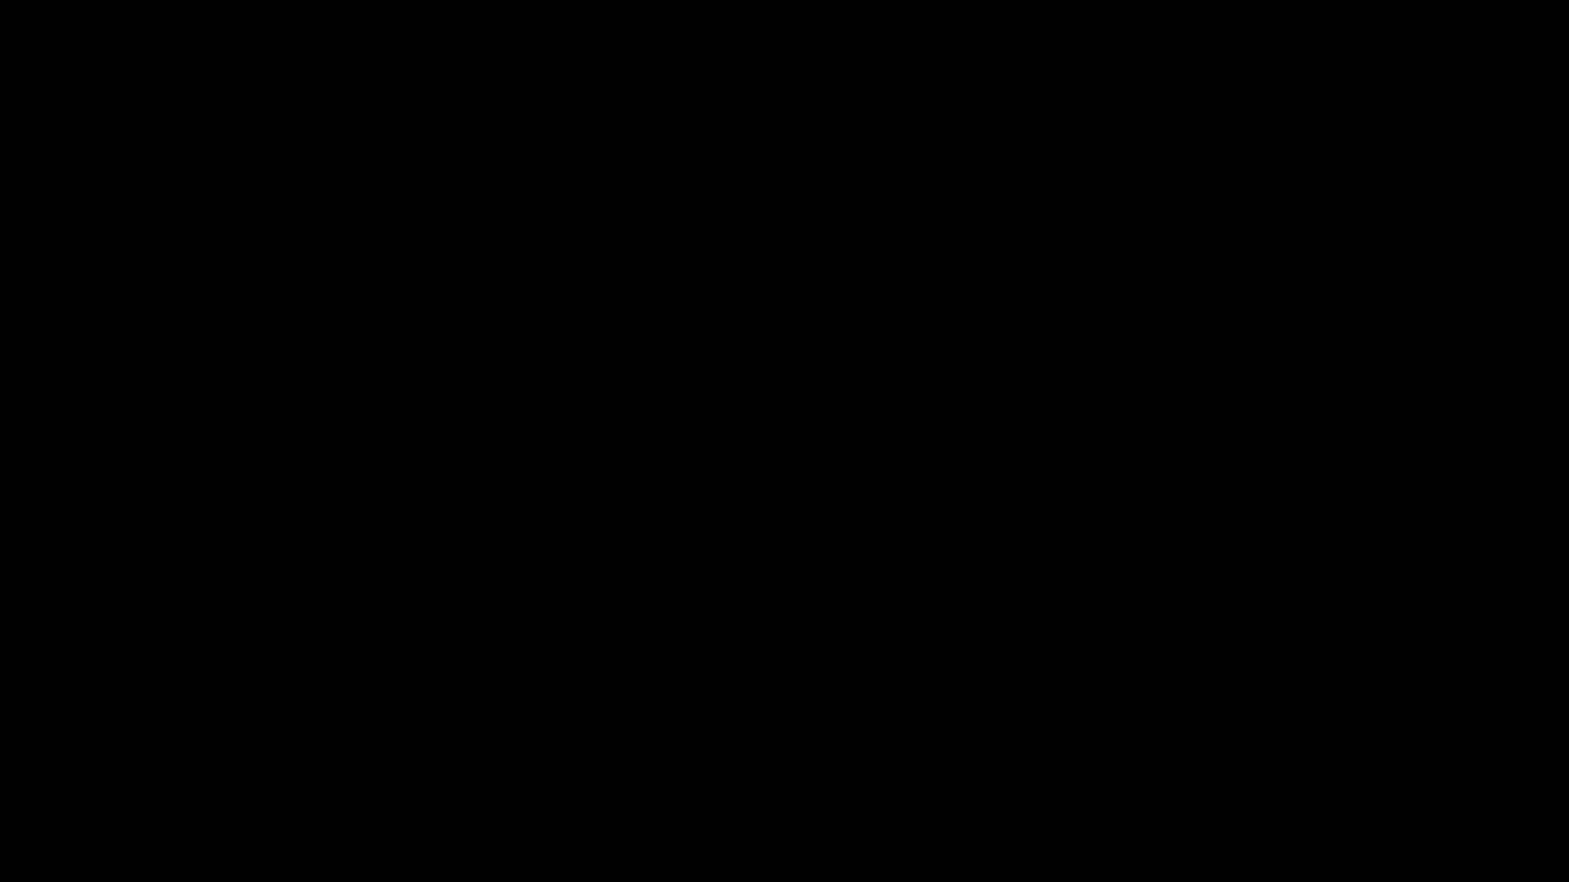